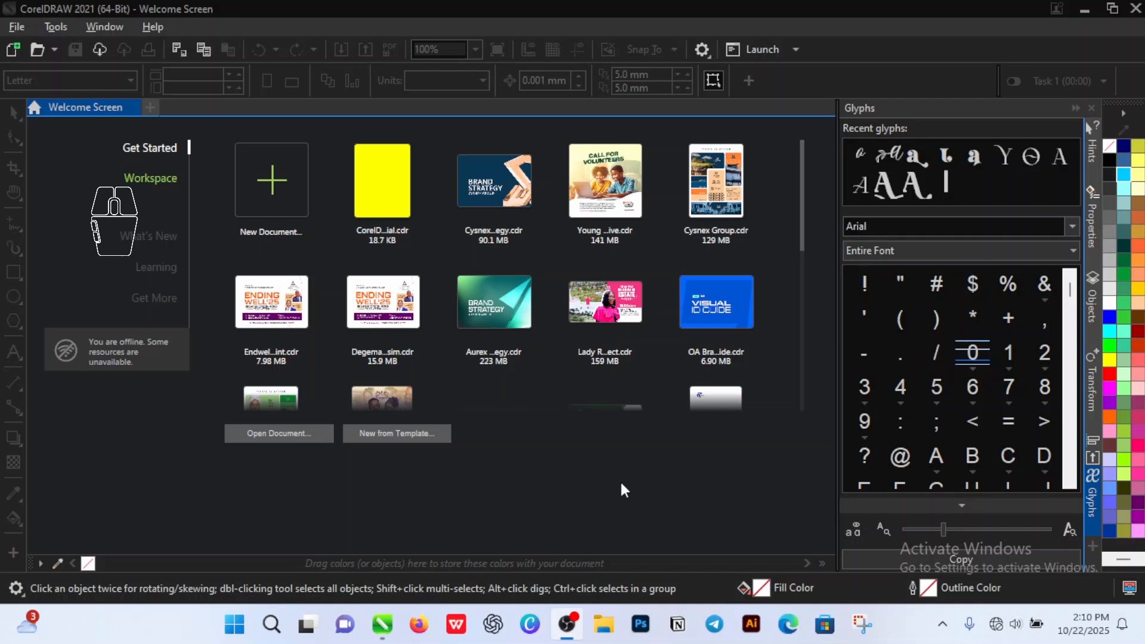
- Open the recent document CorelDraw Tutorial.cdr and move the yellow rectangle off the page onto the pasteboard to its right
click(389, 624)
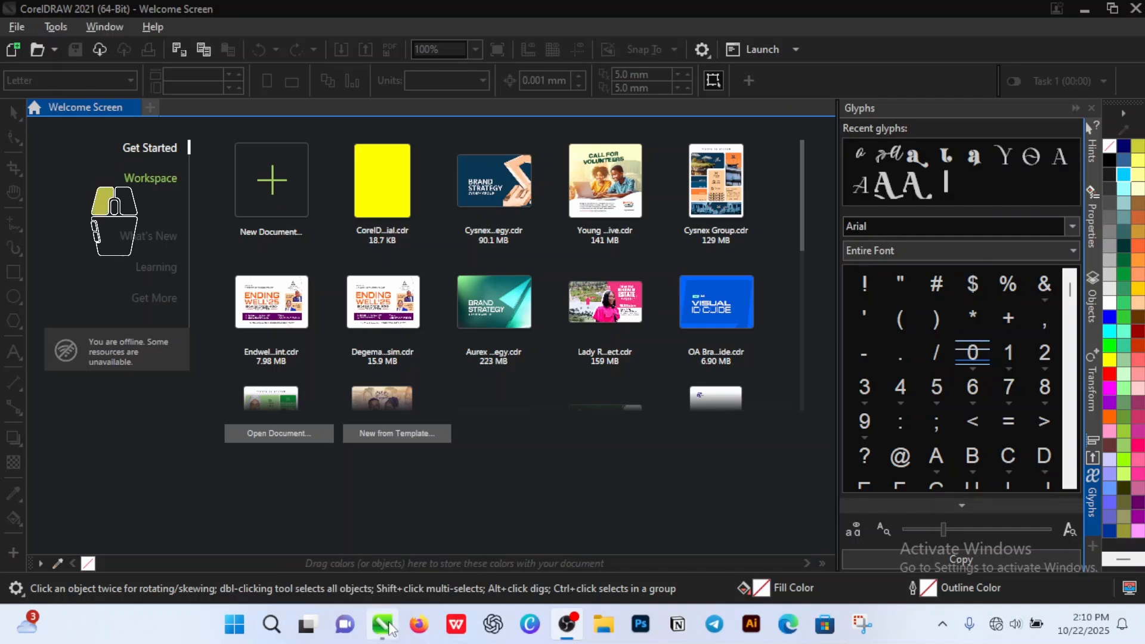
click(384, 216)
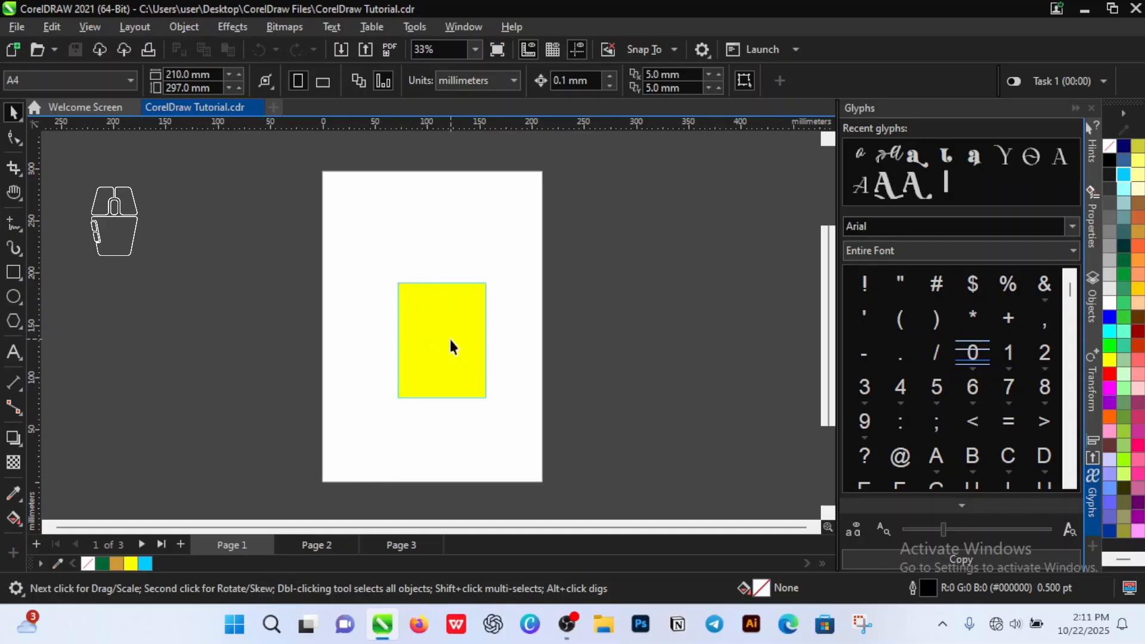
click(461, 352)
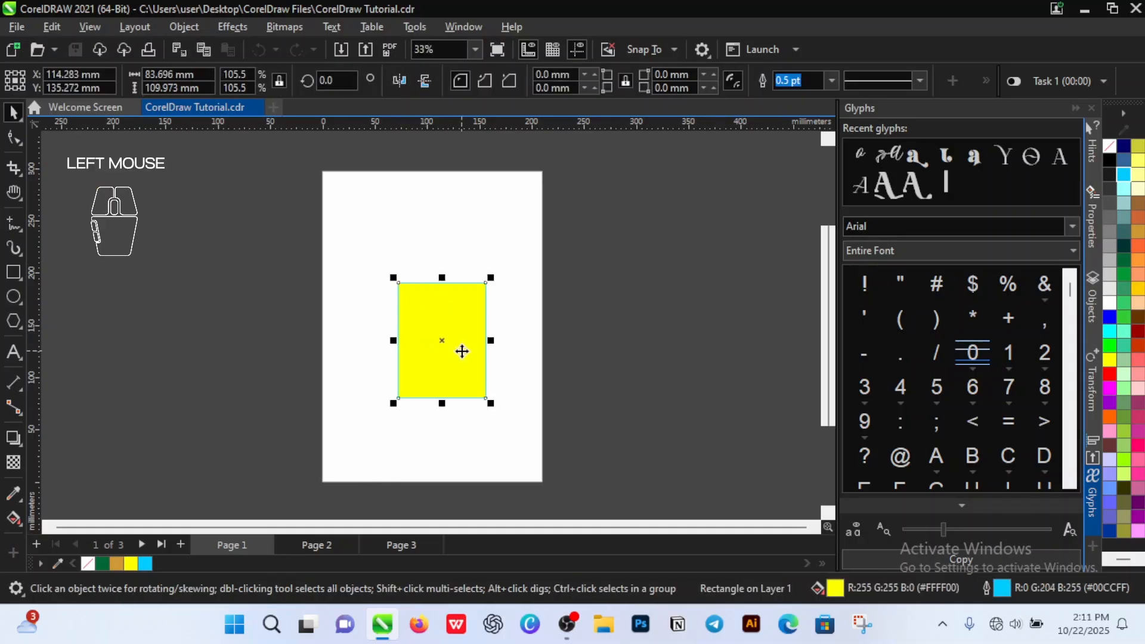
drag(430, 339, 774, 218)
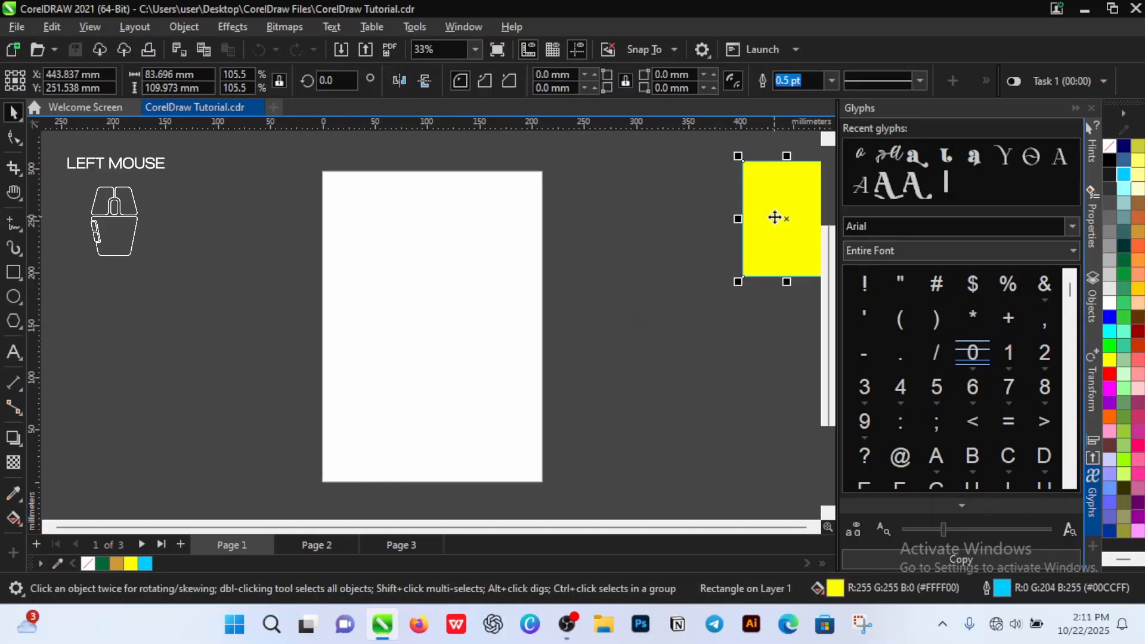
click(606, 346)
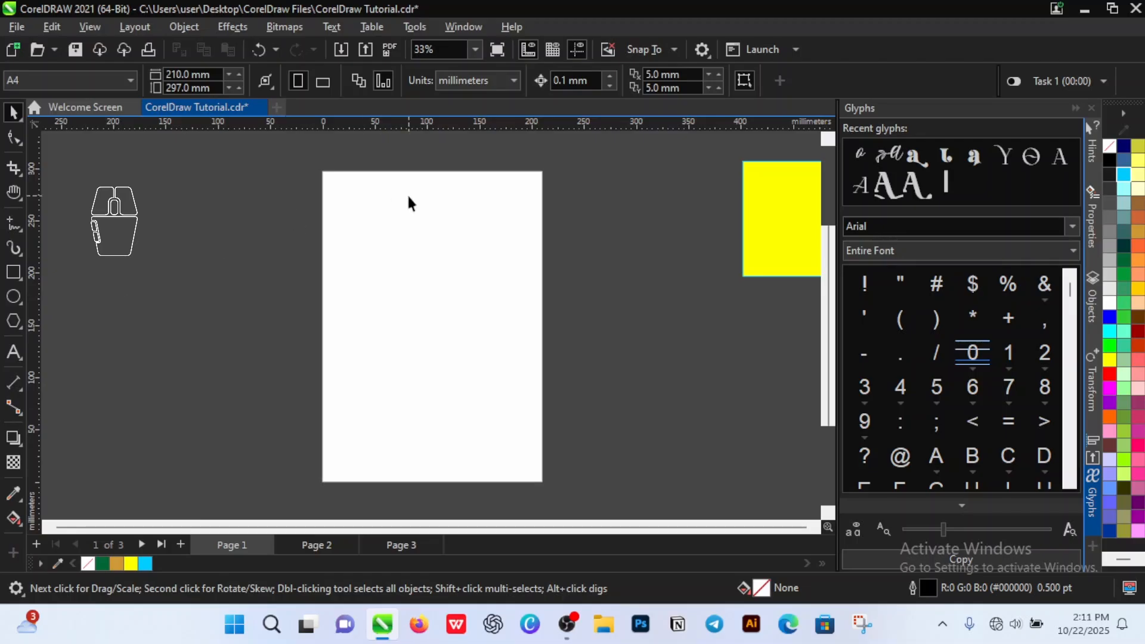
- Draw a rectangle about 107 × 133 mm on Page 1 and move it slightly up and right toward the page centre
click(13, 272)
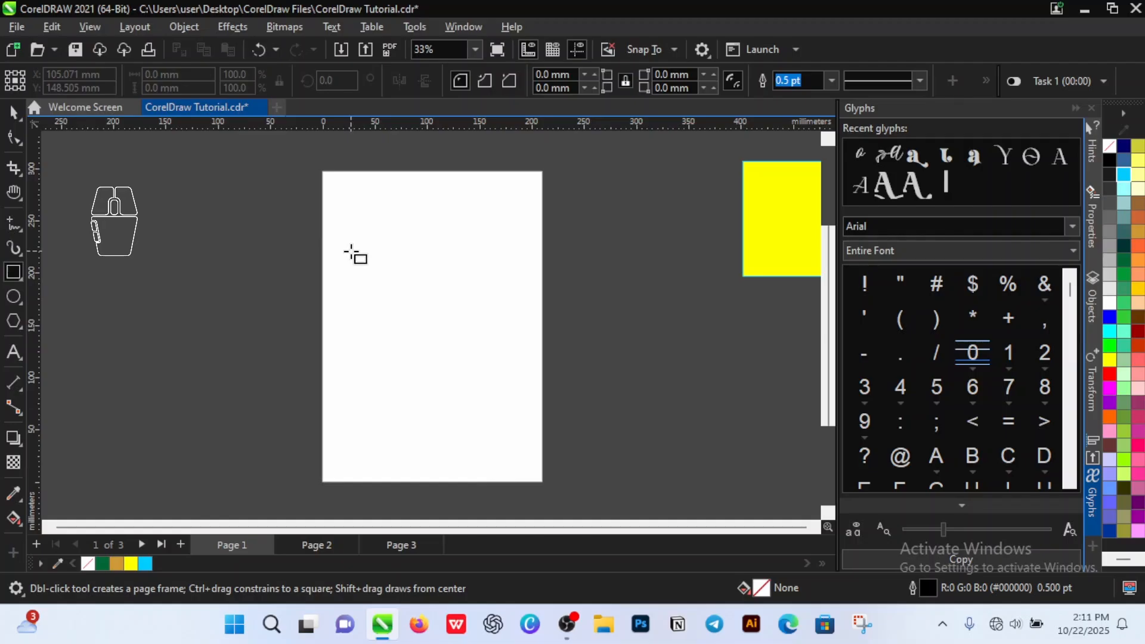
drag(351, 252, 463, 389)
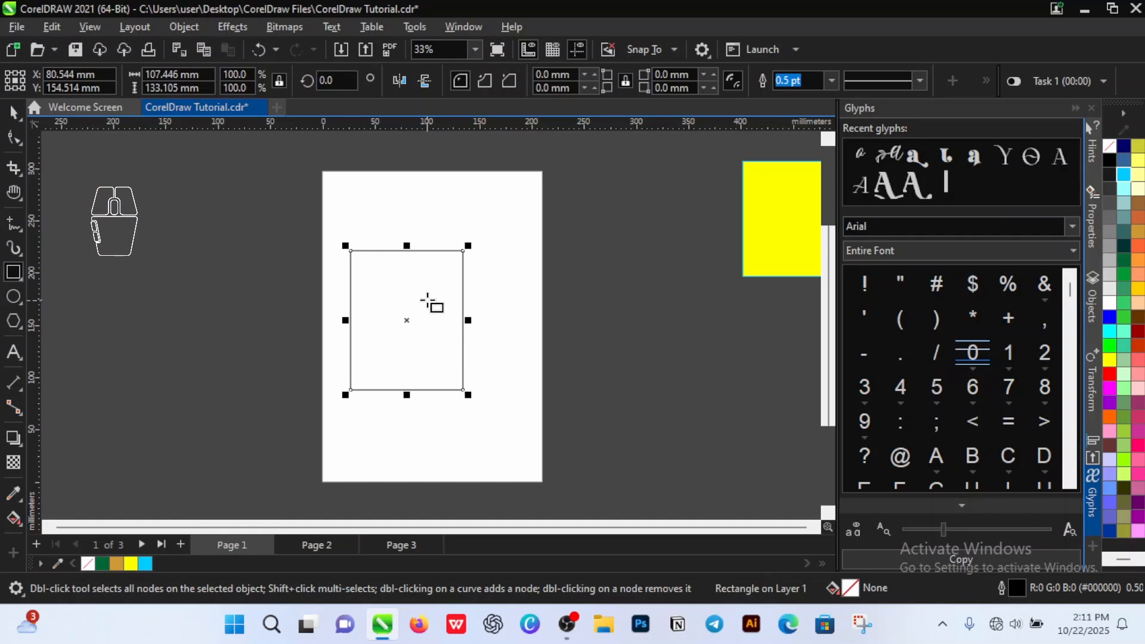
key(space)
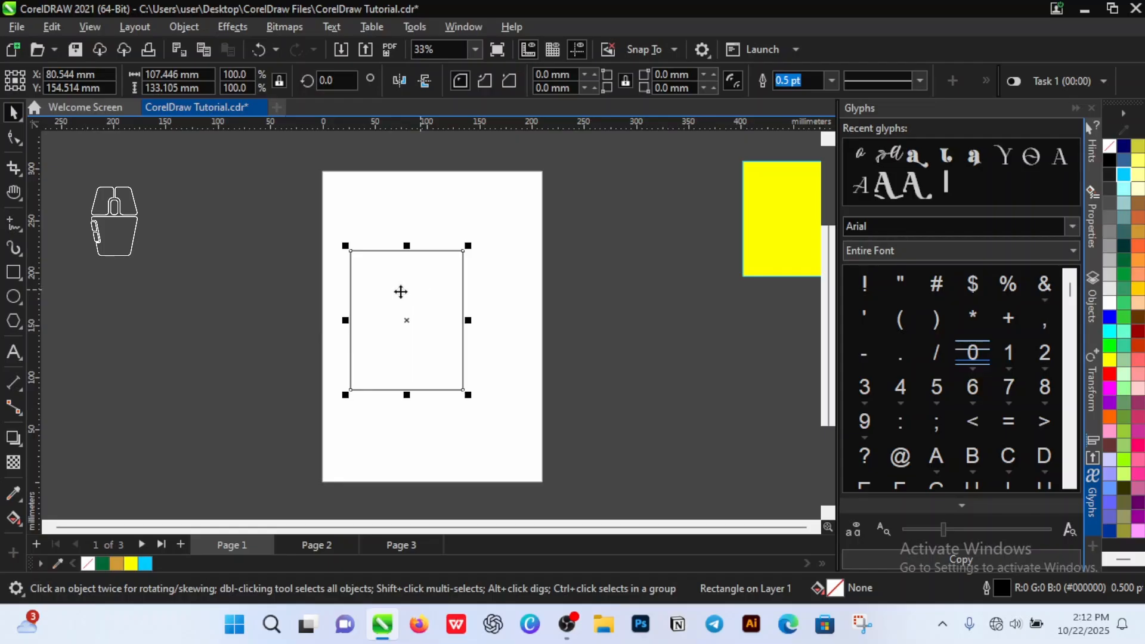
drag(402, 291, 434, 285)
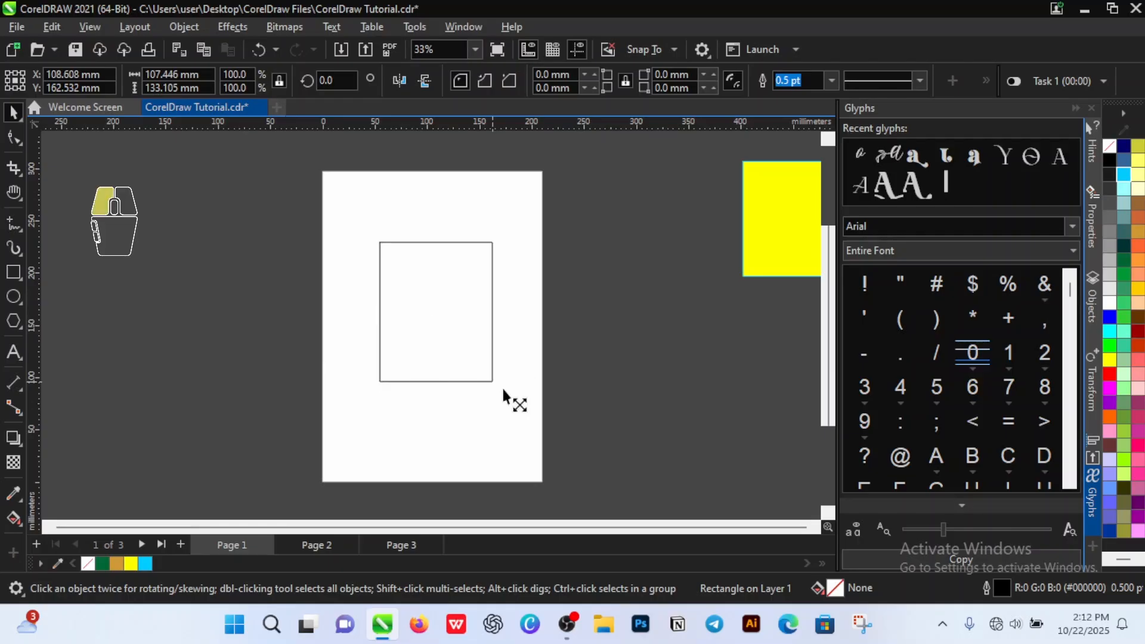
- Resize the unfilled rectangle, first larger and narrower, and finally down to about 76 × 97 mm
drag(500, 389, 525, 435)
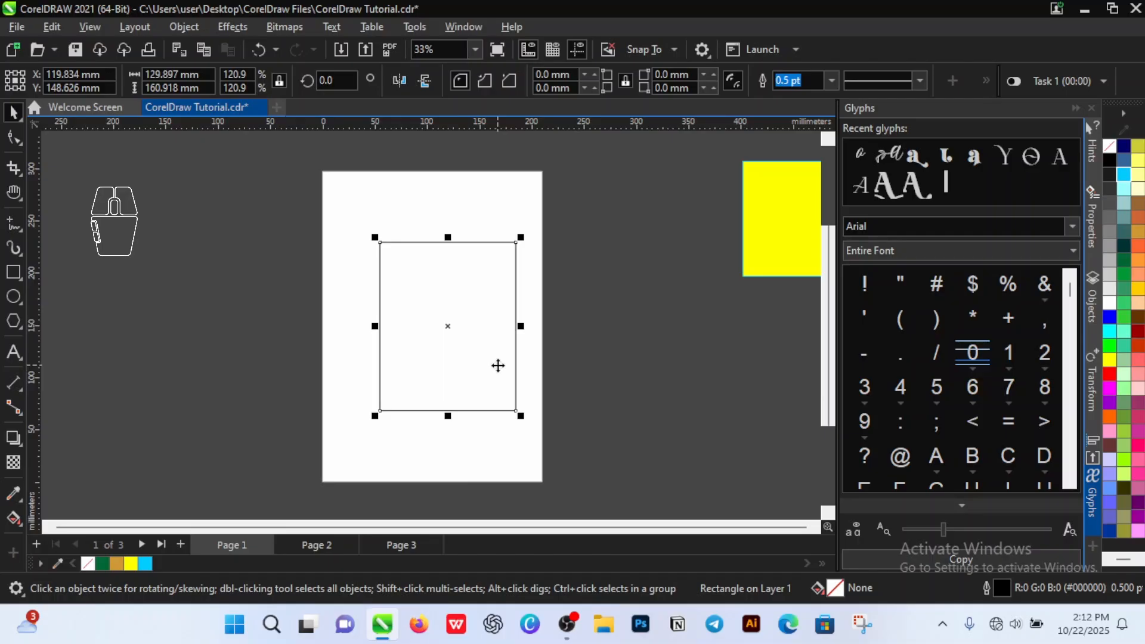
click(523, 327)
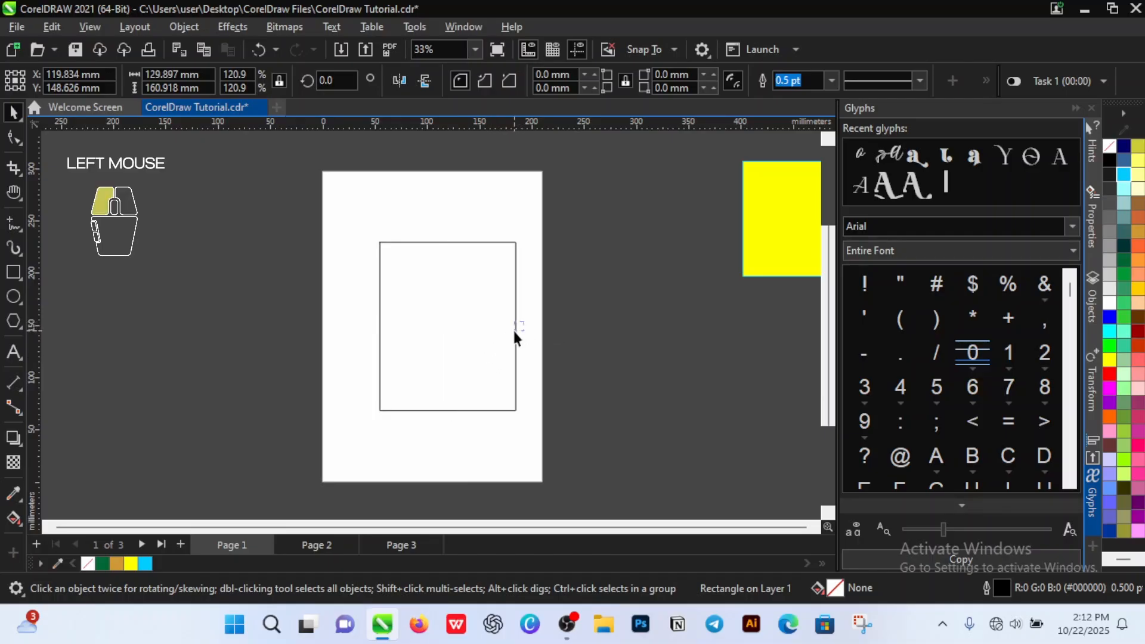
click(514, 325)
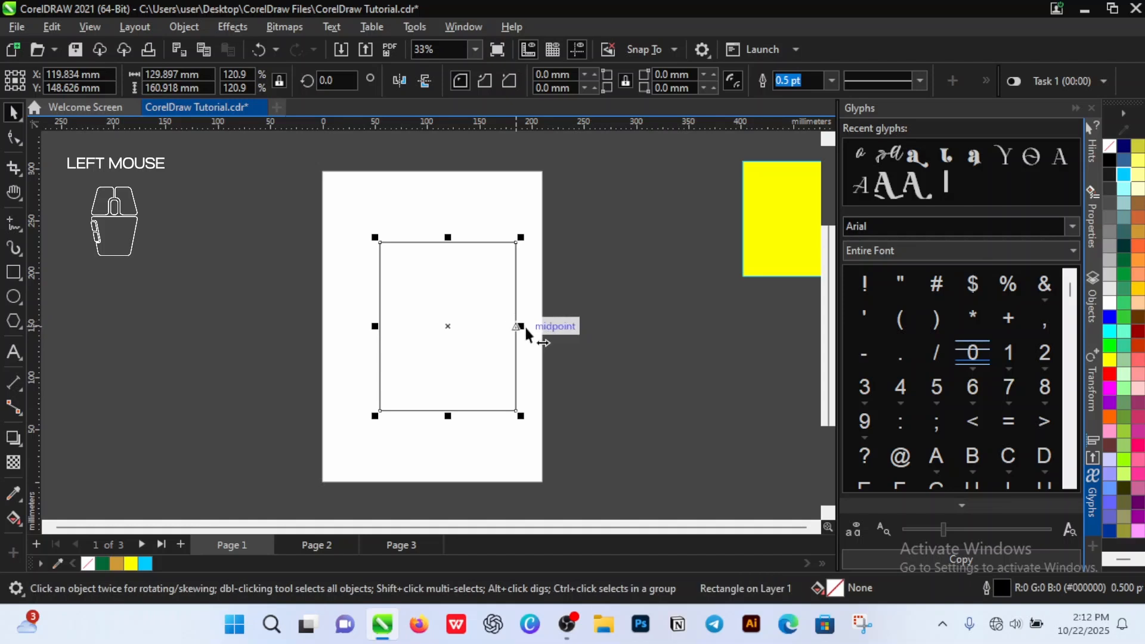
mouse_move(522, 325)
mouse_down()
mouse_move(492, 338)
mouse_move(519, 332)
mouse_up()
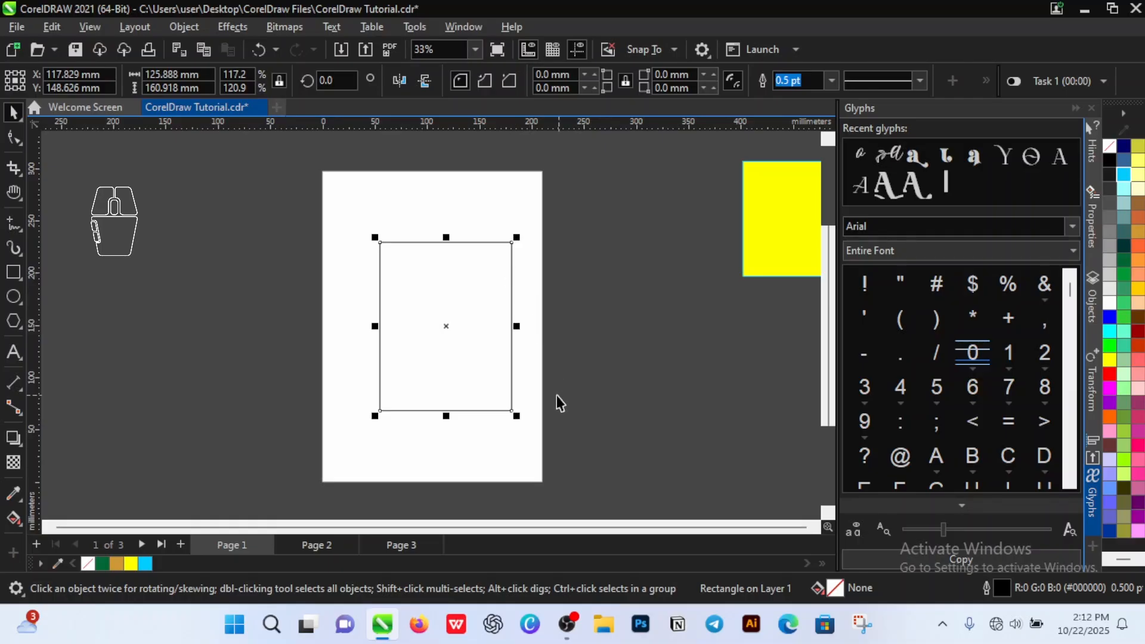
drag(517, 418, 464, 351)
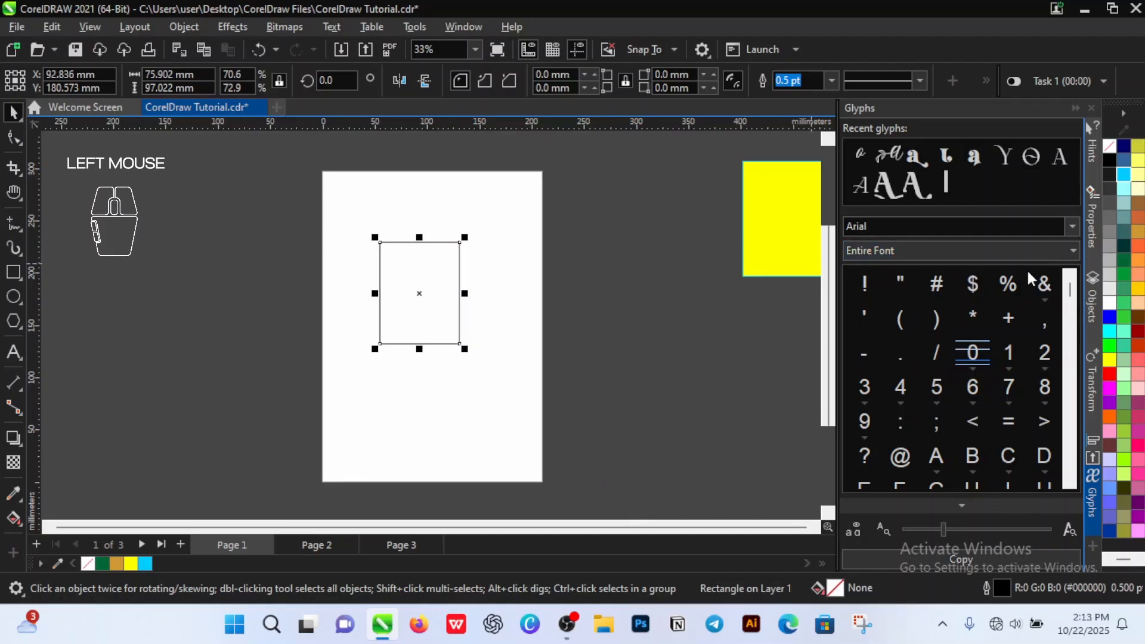
- Fill the rectangle with light blue (#00CCFF) and move it toward the page's upper-left corner
click(1124, 174)
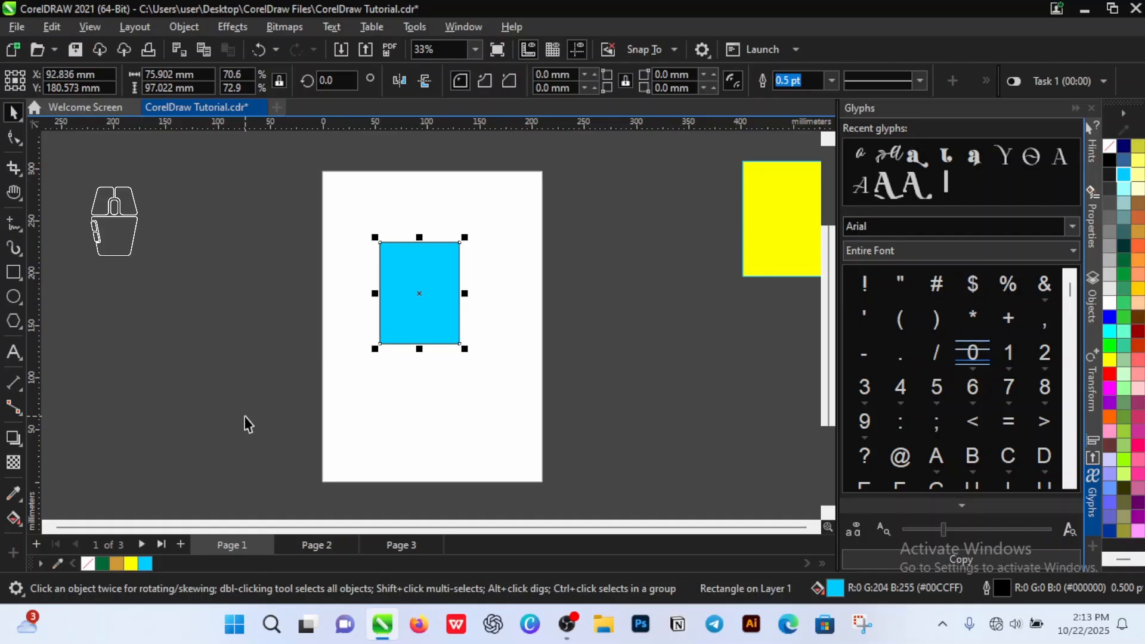
drag(433, 309, 400, 266)
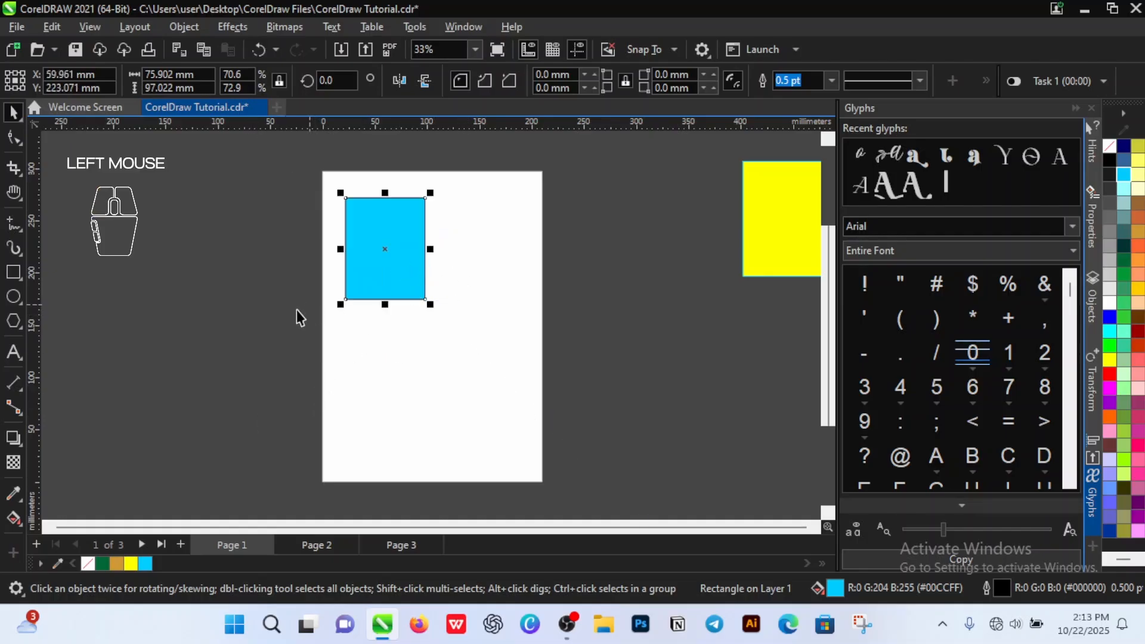
click(256, 327)
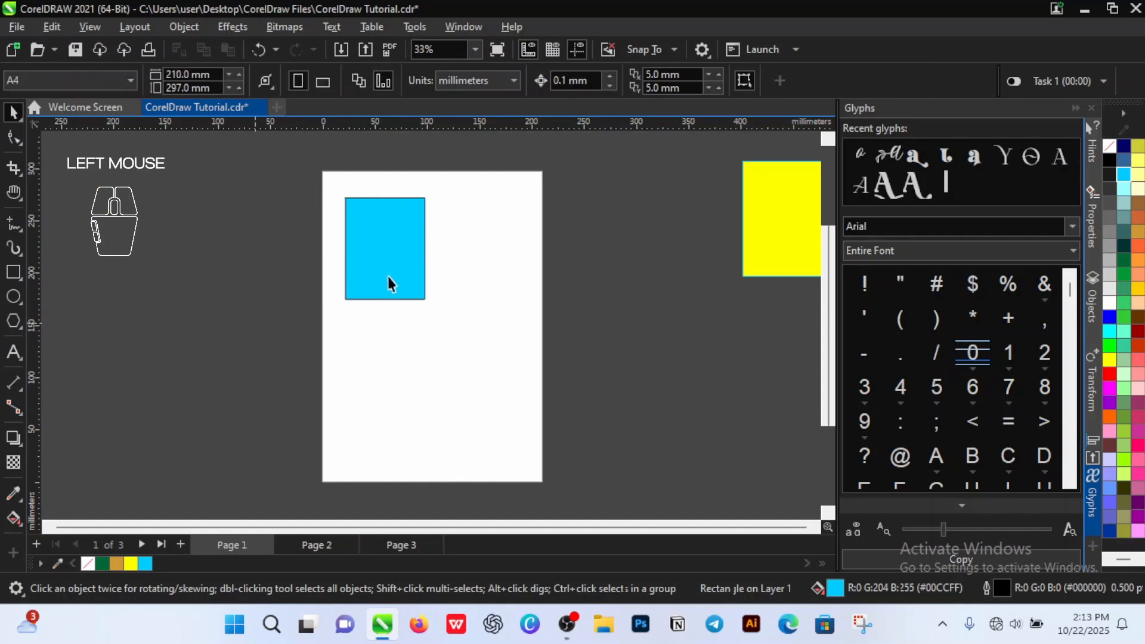
- Shrink the blue rectangle to about 43 × 55 mm, keeping its upper-left corner in place
click(388, 277)
drag(429, 306, 403, 263)
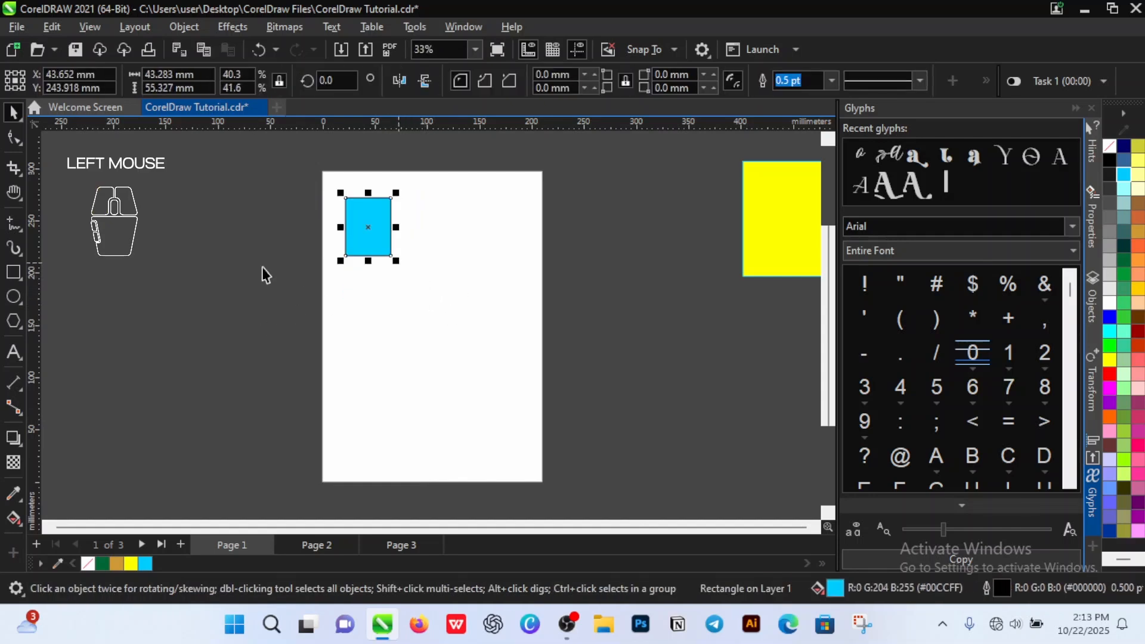
click(227, 268)
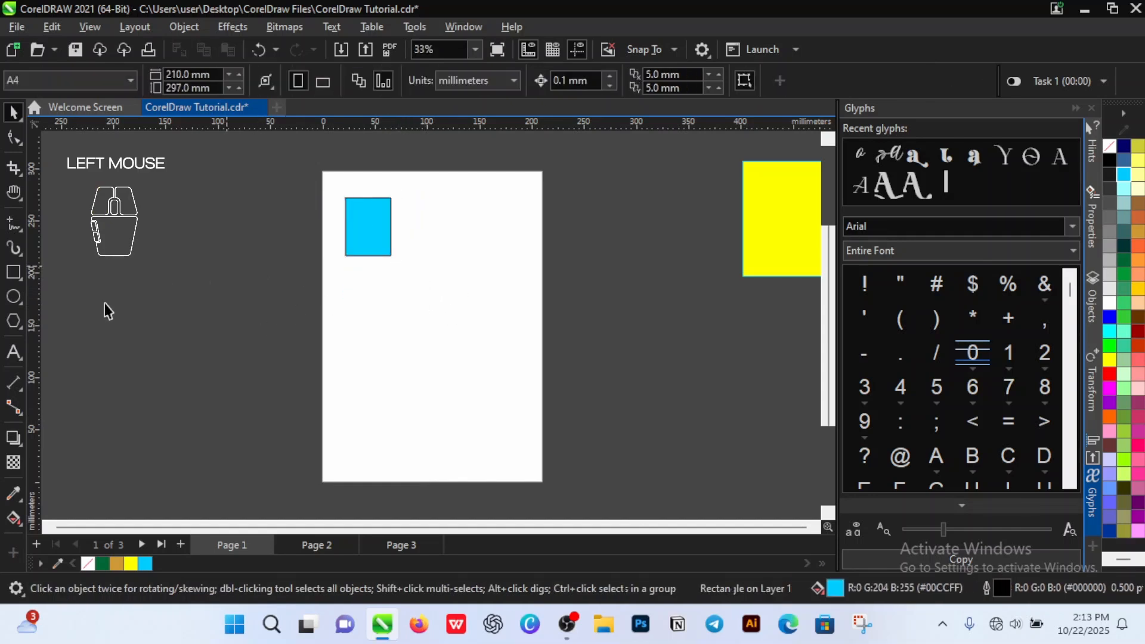
- Draw a perfect square about 77 mm wide below the blue rectangle and compare its size with that rectangle's
click(15, 272)
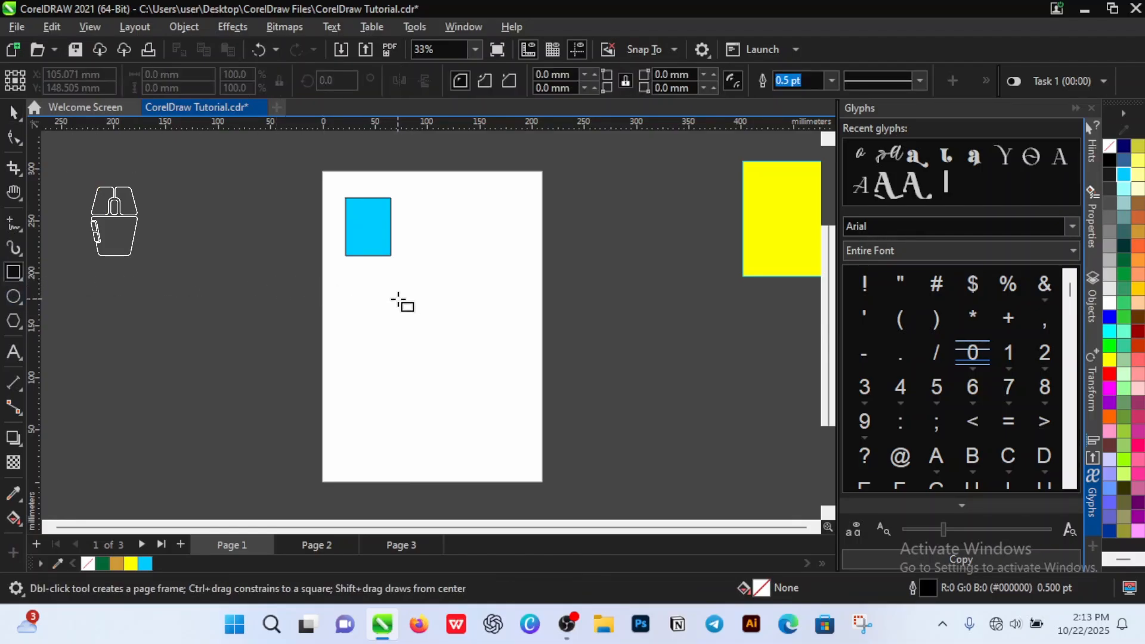
key(ctrl)
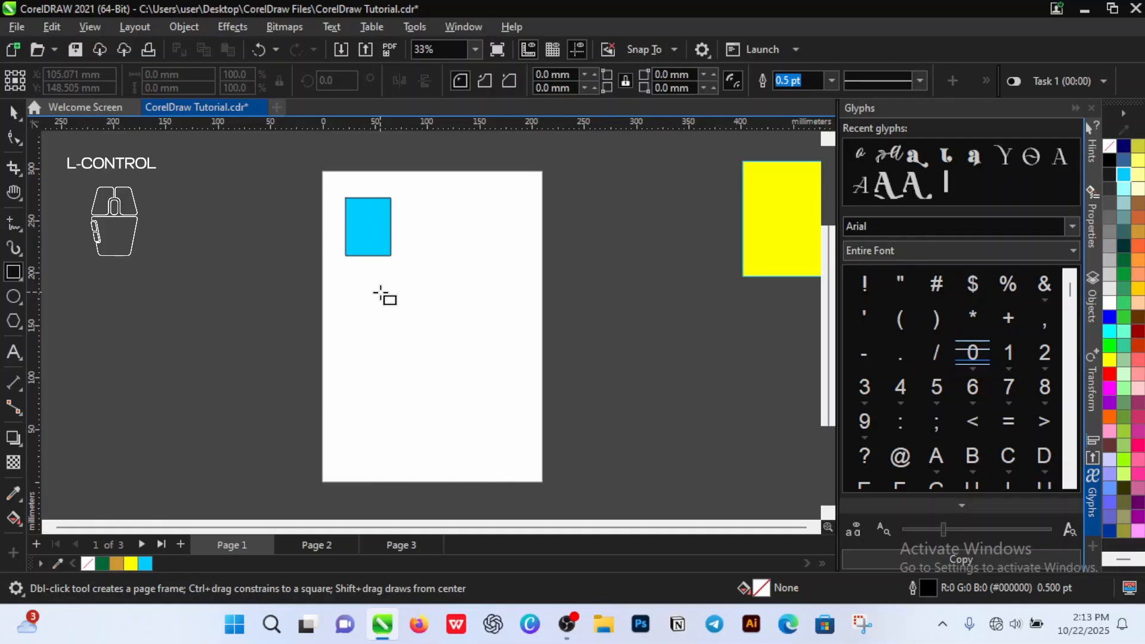
drag(380, 293, 460, 363)
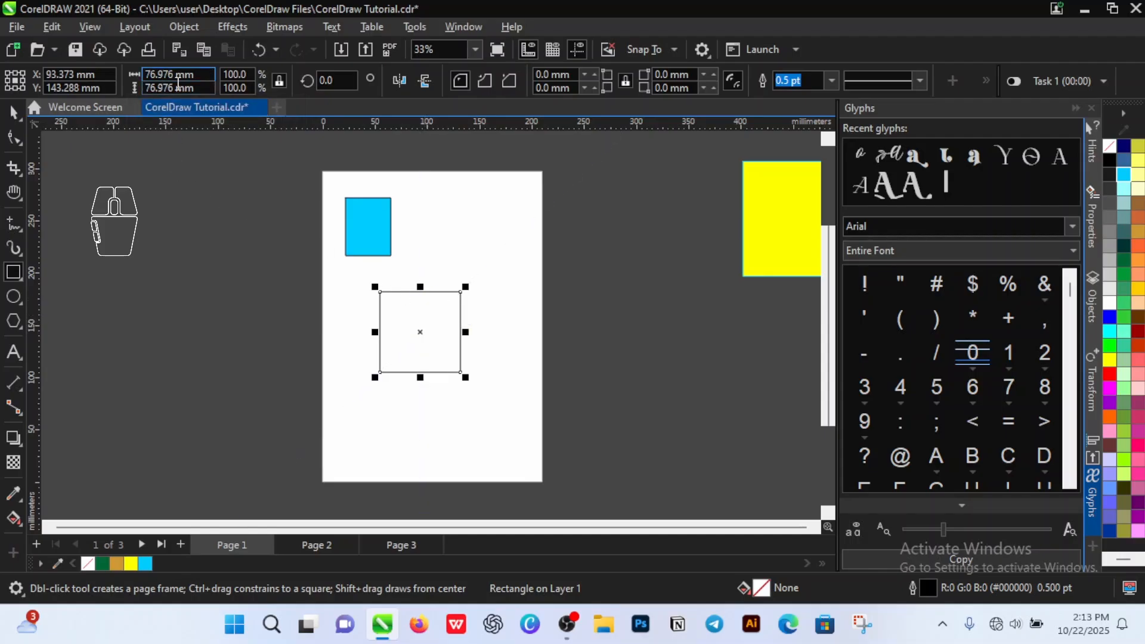
key(space)
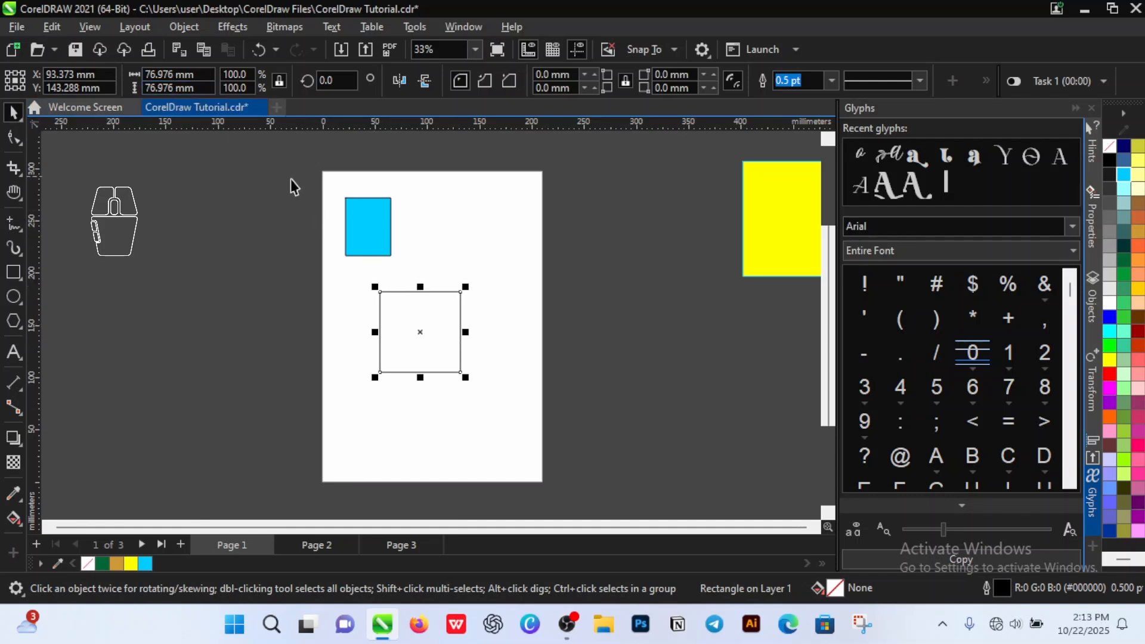
click(373, 234)
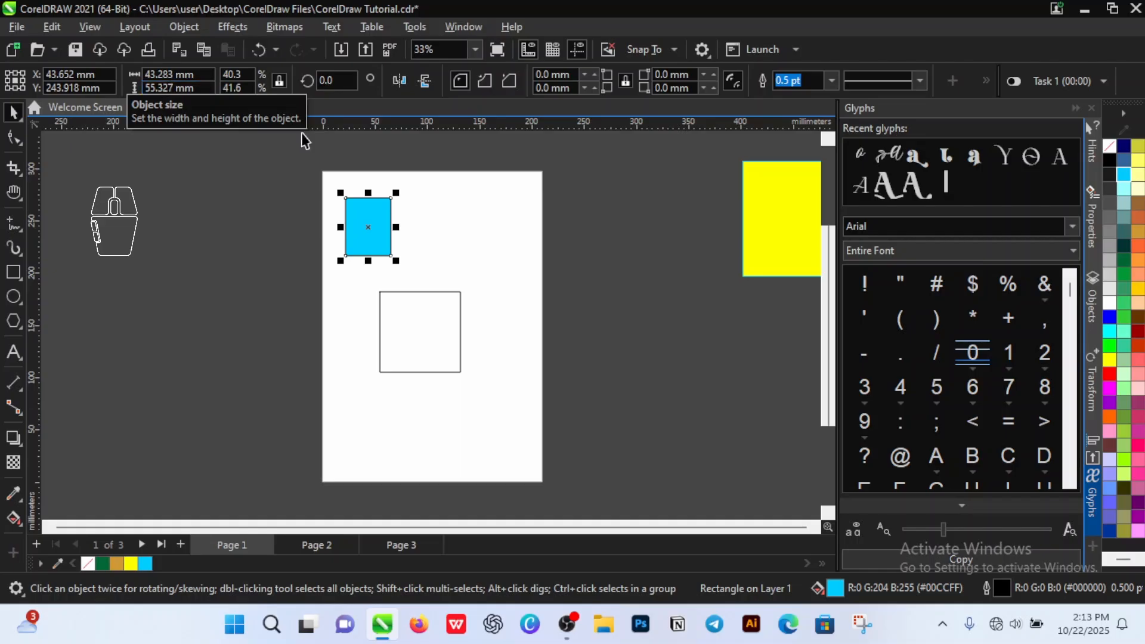
- Fill the square with yellow and place it, scaled down, just to the right of the blue rectangle
click(425, 334)
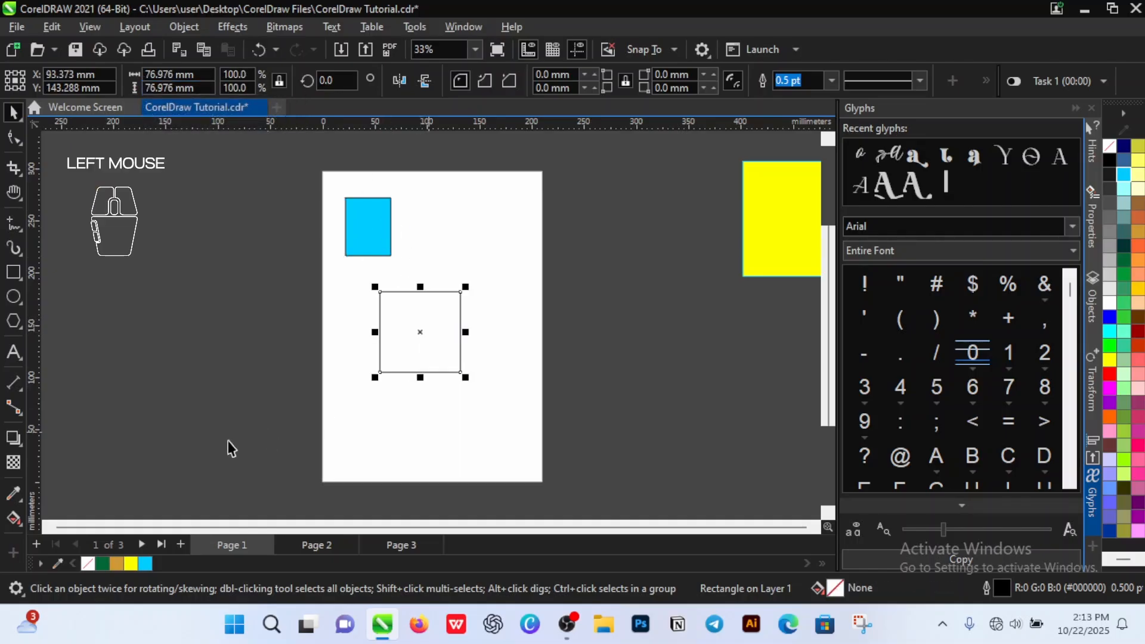
click(132, 563)
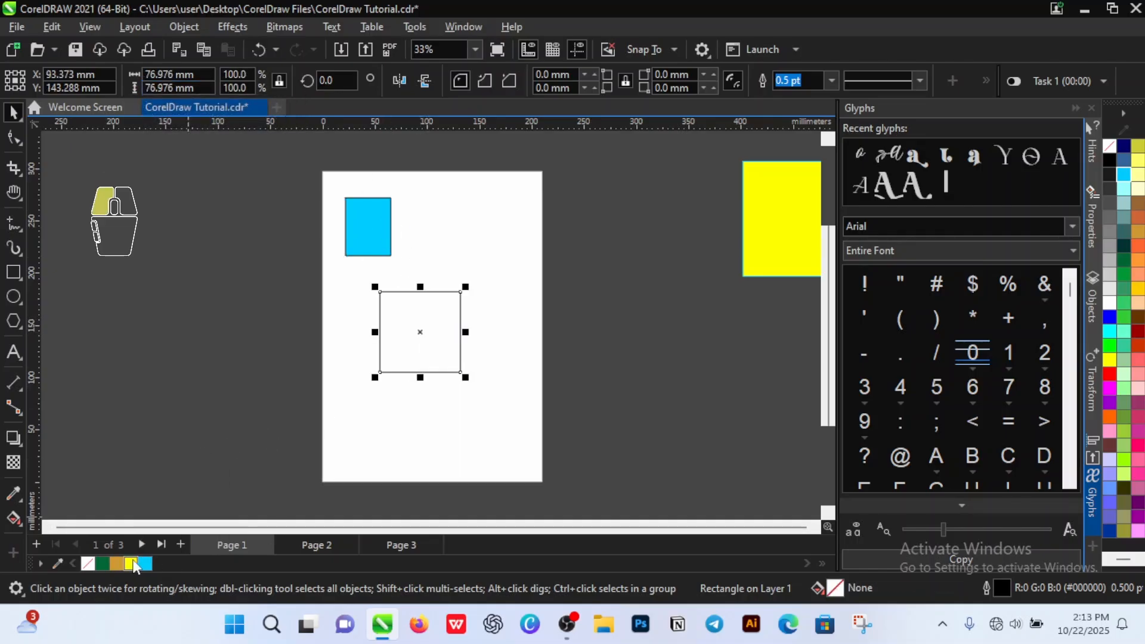
drag(429, 327, 464, 246)
drag(501, 293, 476, 276)
click(468, 363)
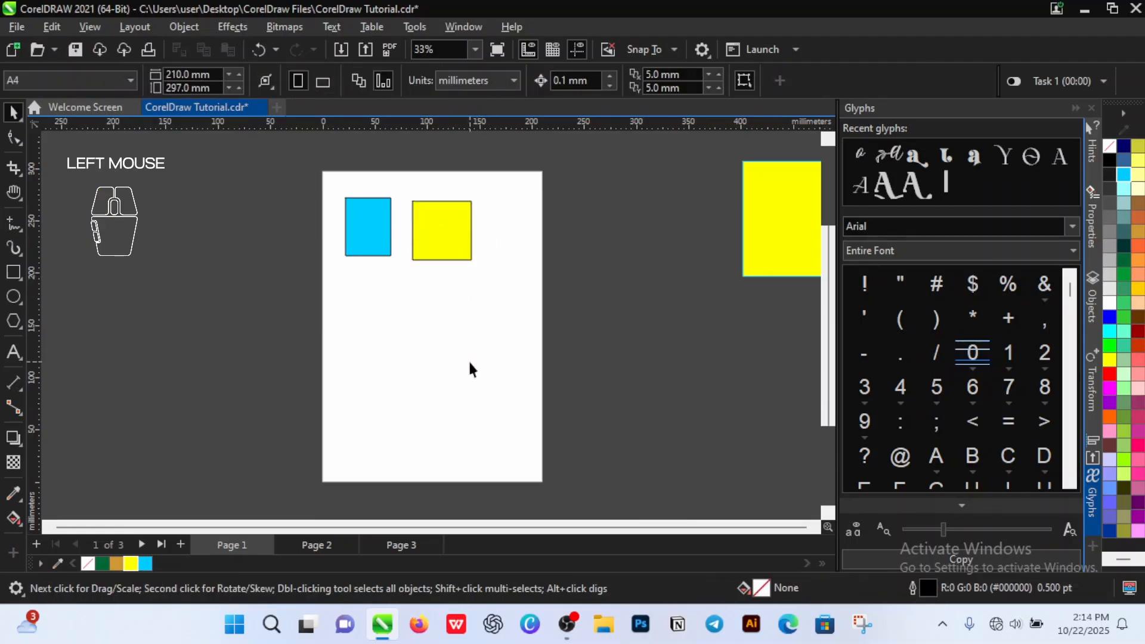
- Draw an ellipse about 121 × 77 mm in the middle of the page and a perfect circle about 53 mm across below it
click(12, 299)
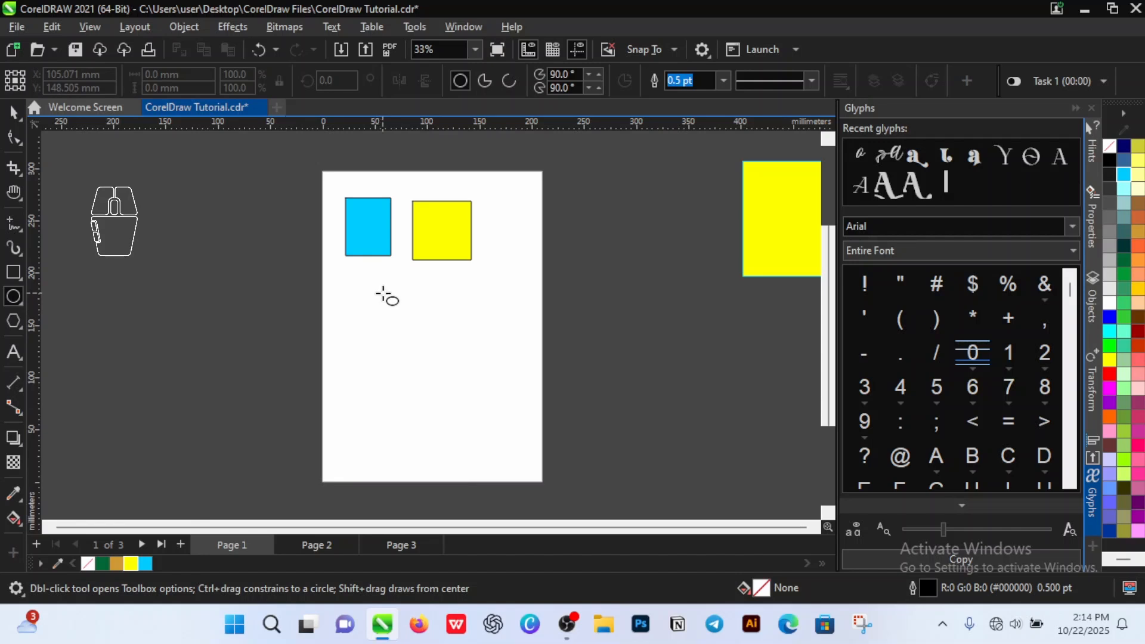
drag(370, 287, 501, 371)
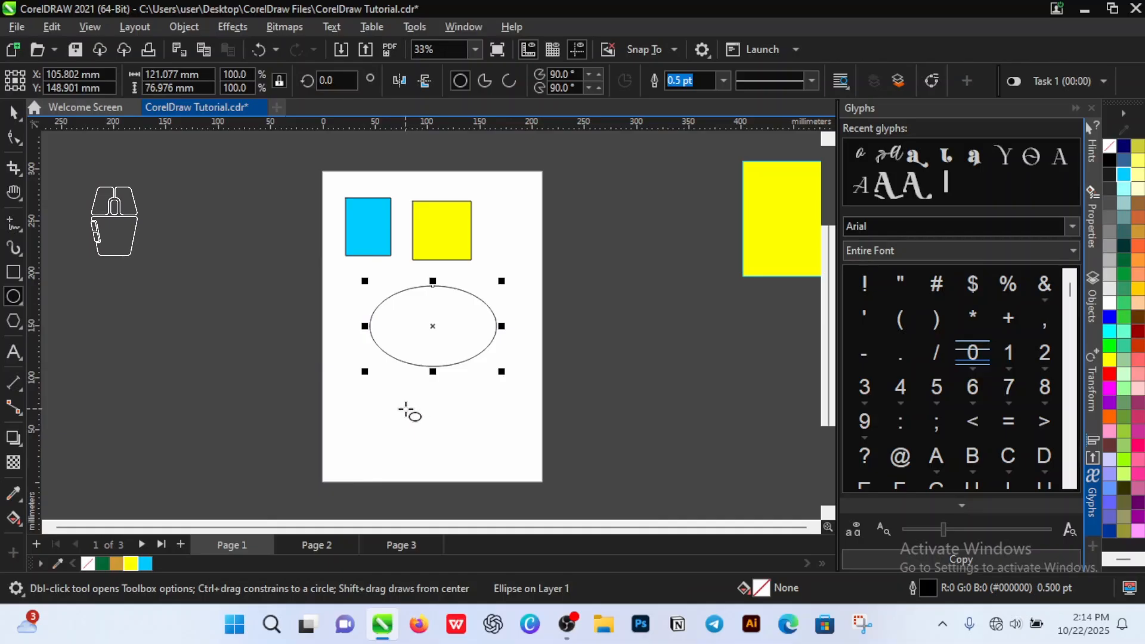
key(ctrl)
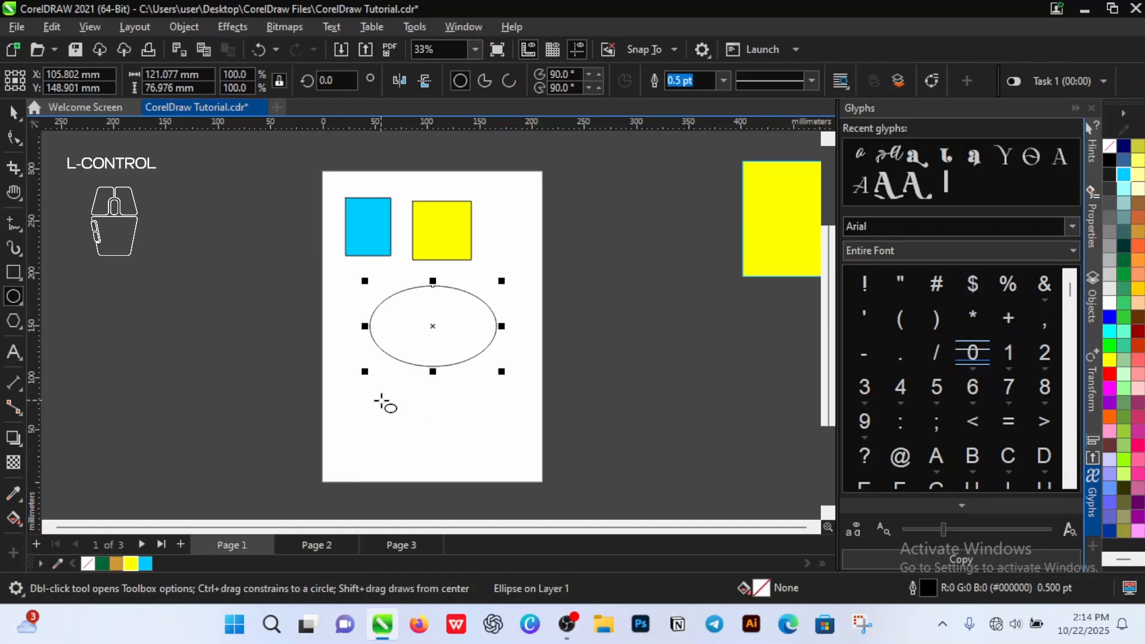
drag(380, 400, 436, 456)
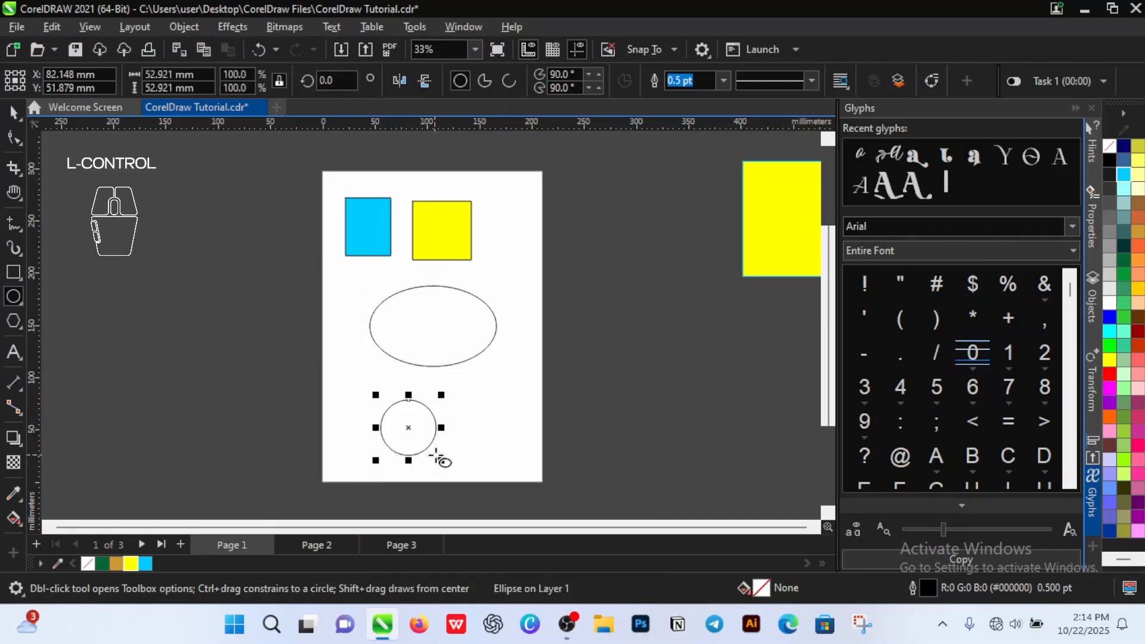
key(space)
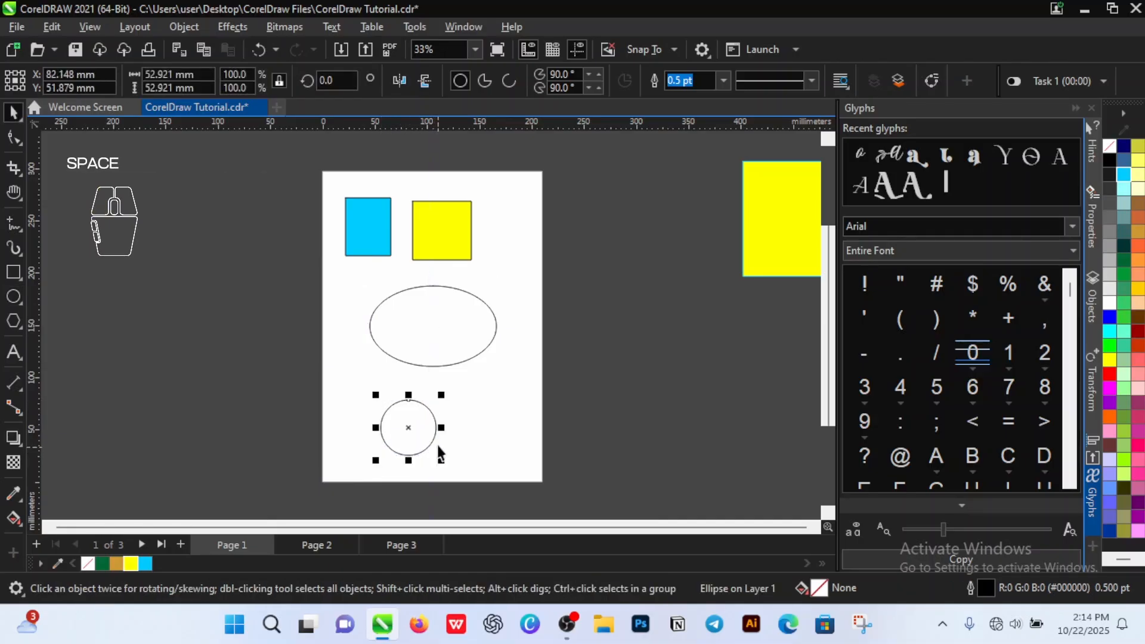
- Compare the sizes of the ellipse and the circle, and move the circle up and left beneath the ellipse's lower-left edge
click(443, 312)
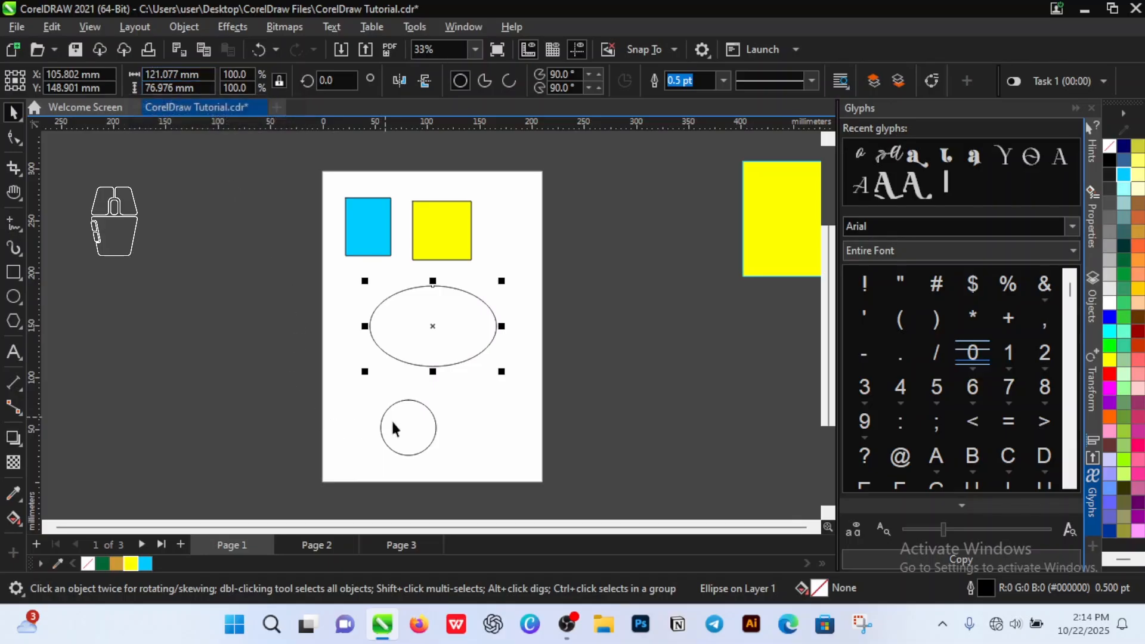
click(417, 427)
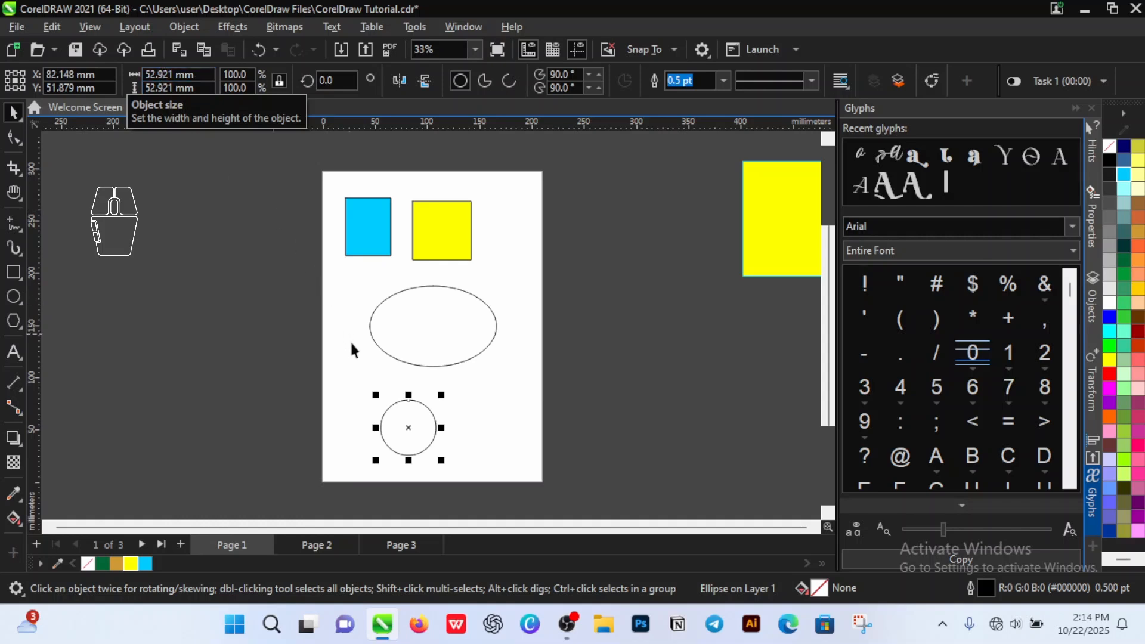
drag(408, 433, 382, 406)
- Scale the ellipse down to about 99 × 63 mm, shift it right, and place the circle beside its left edge
click(424, 326)
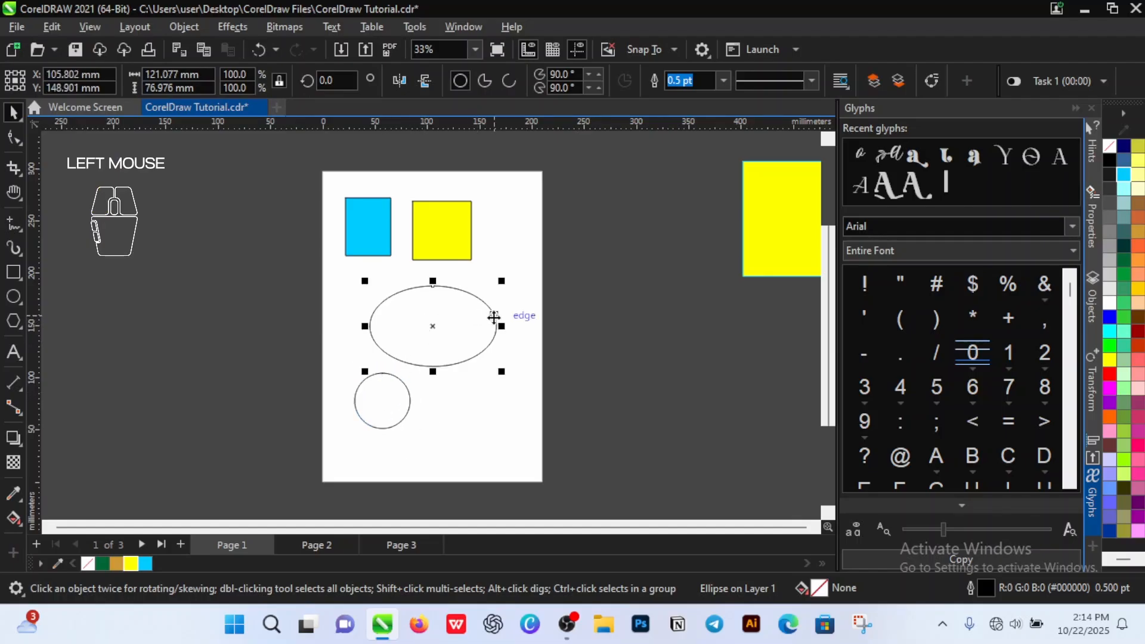
mouse_move(505, 327)
mouse_down()
mouse_move(427, 328)
mouse_move(568, 360)
mouse_move(510, 329)
mouse_up()
drag(537, 376, 514, 376)
drag(388, 413, 374, 333)
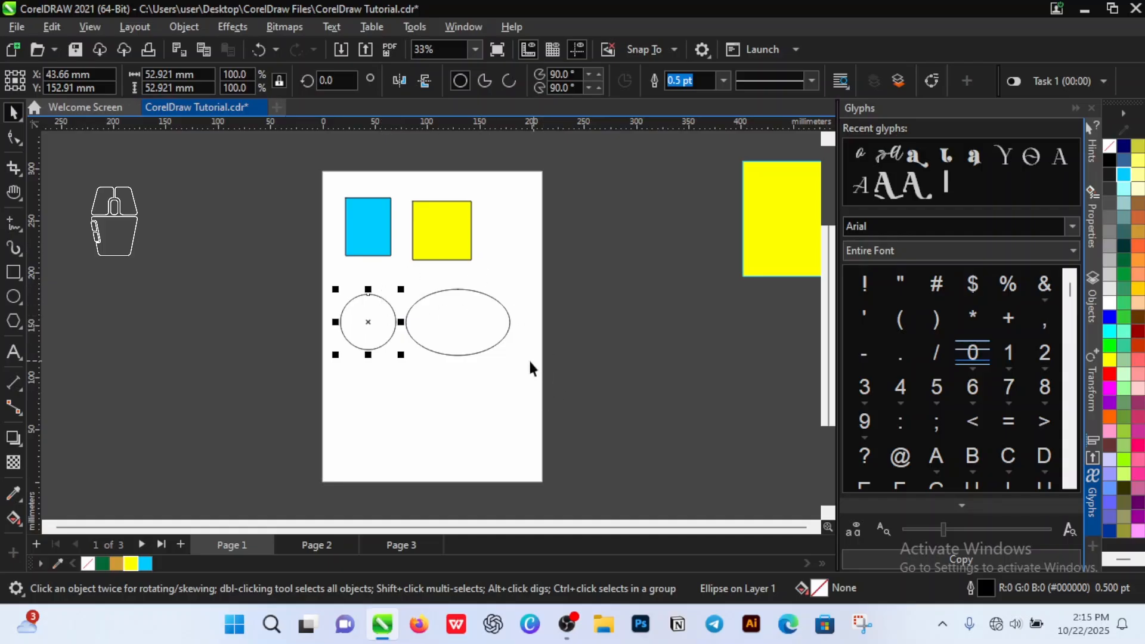
- Fill the circle with near-black (#1A1A1A) and the ellipse with cyan (#00FFFF)
click(1113, 180)
click(492, 306)
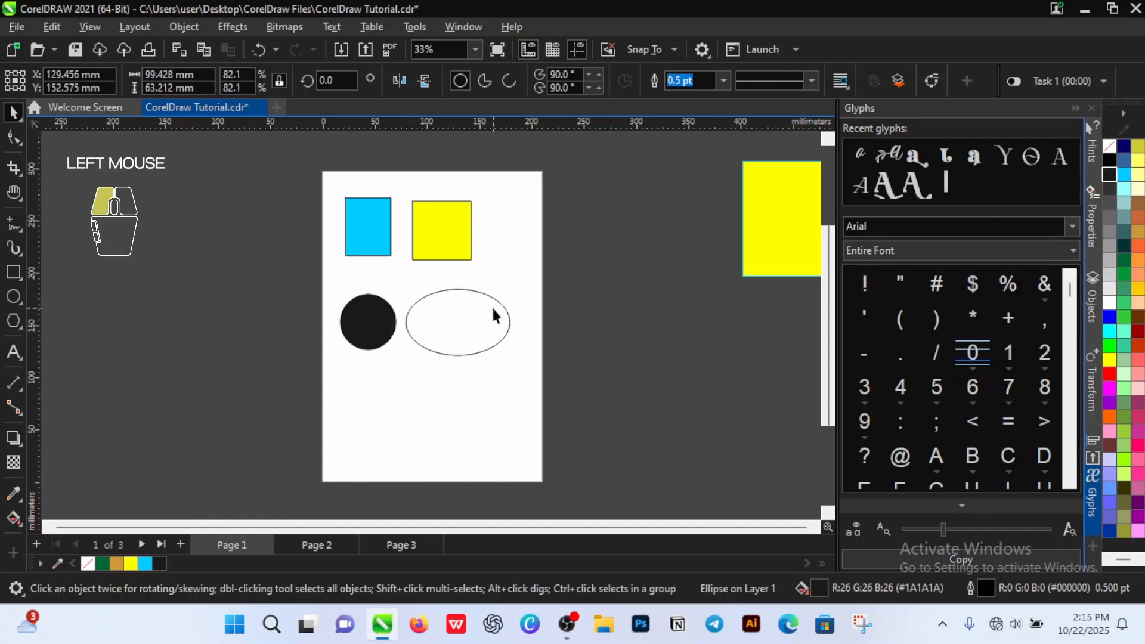
click(1110, 332)
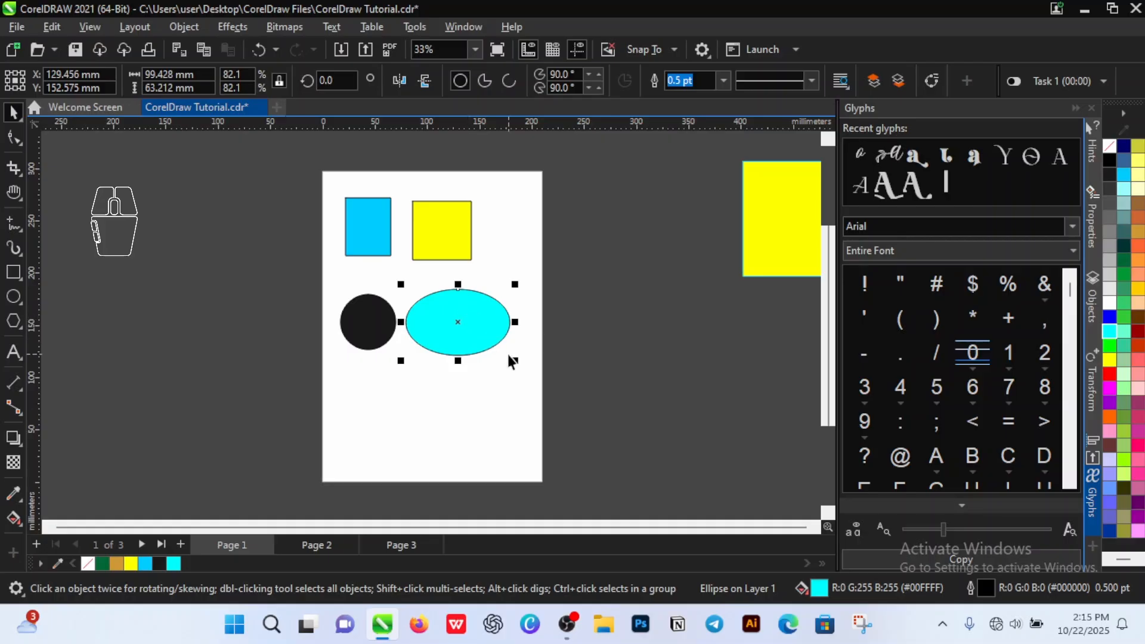
- Scale the ellipse down to about 81 × 52 mm and give it a 4 pt yellow-orange (#FFCC00) outline
scroll(507, 337, up, 1)
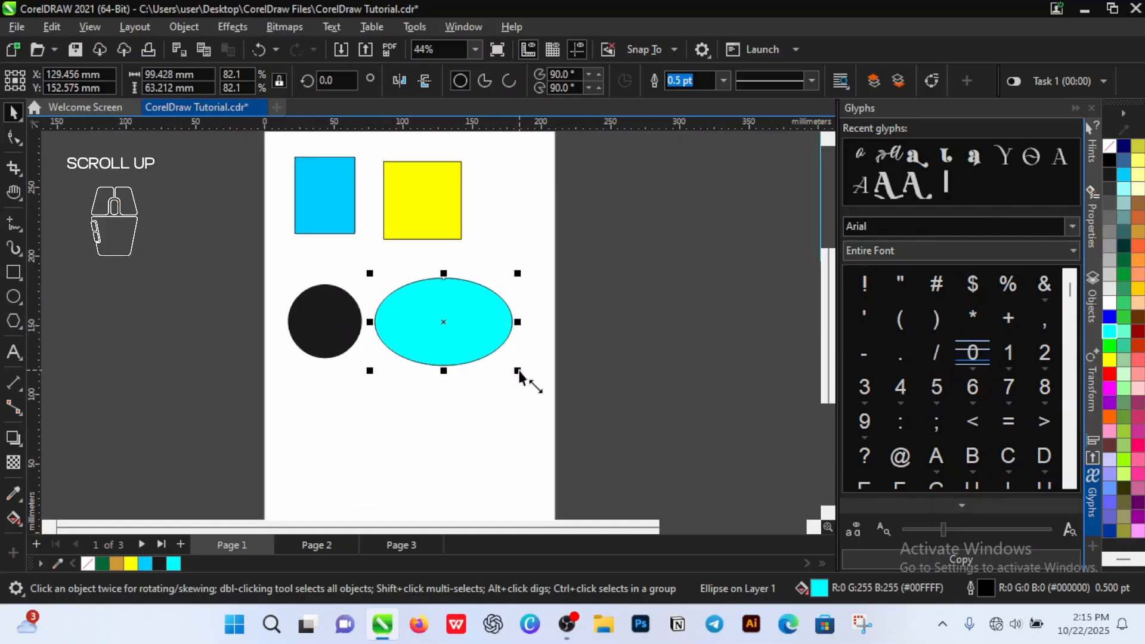
drag(518, 371, 498, 370)
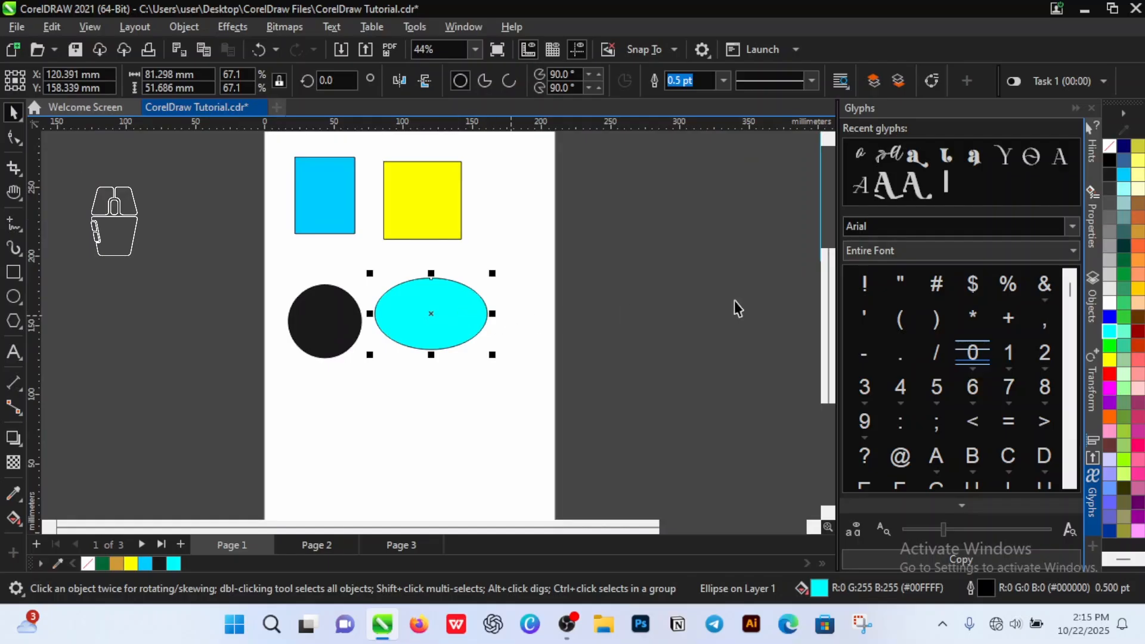
right_click(1140, 294)
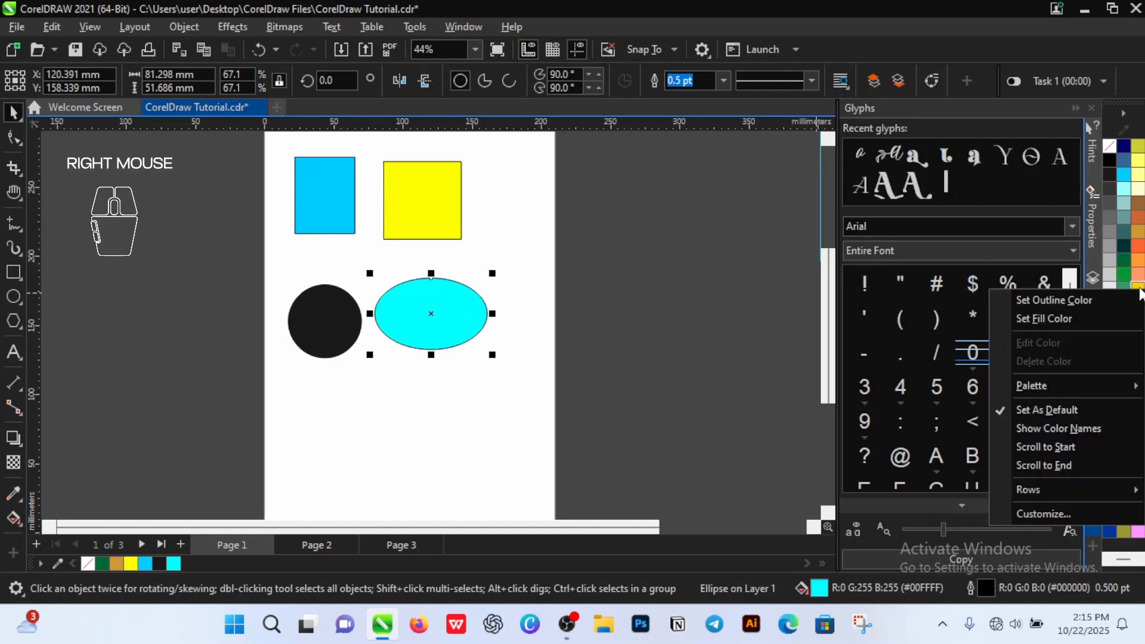
click(1073, 302)
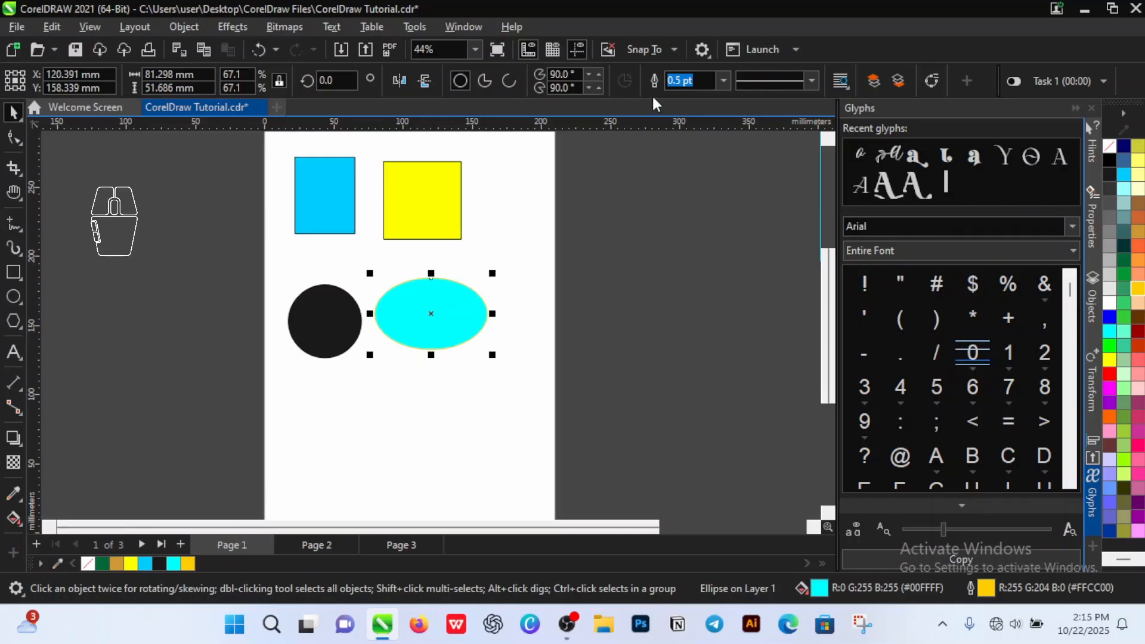
click(723, 80)
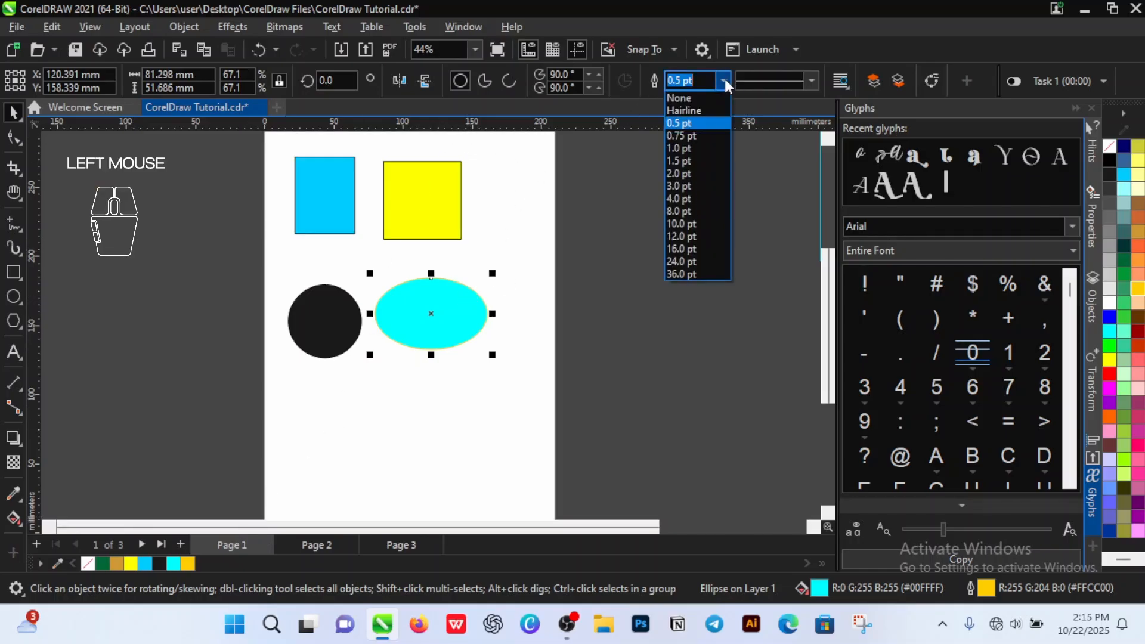
click(691, 199)
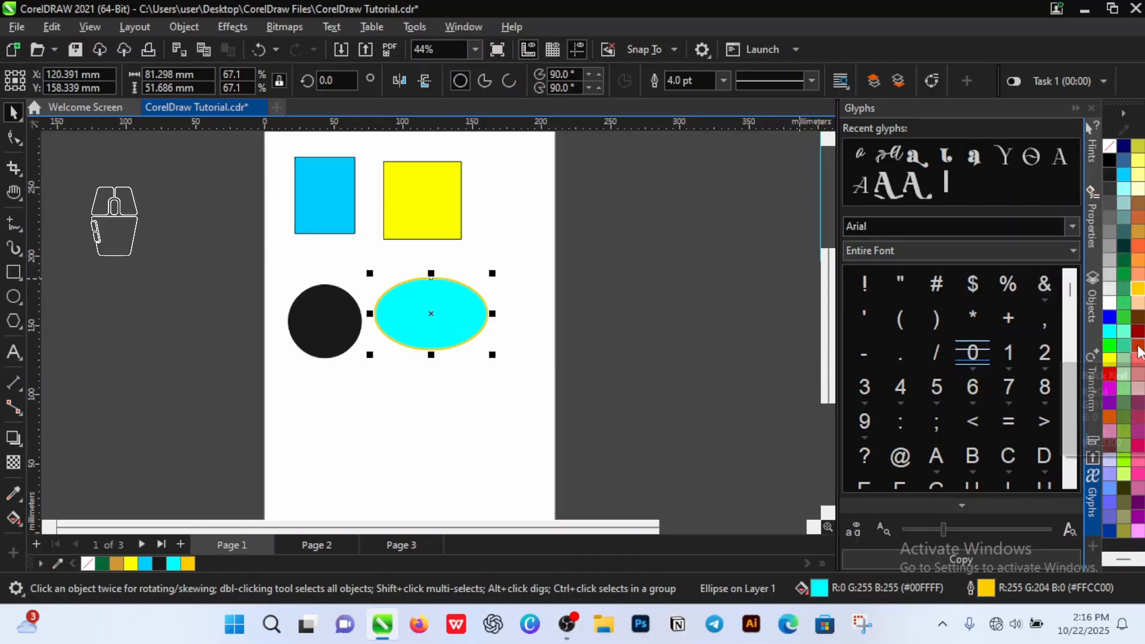
- Recolour the ellipse's outline near-black (#1A1A1A) and set its width to 10 pt
right_click(1111, 178)
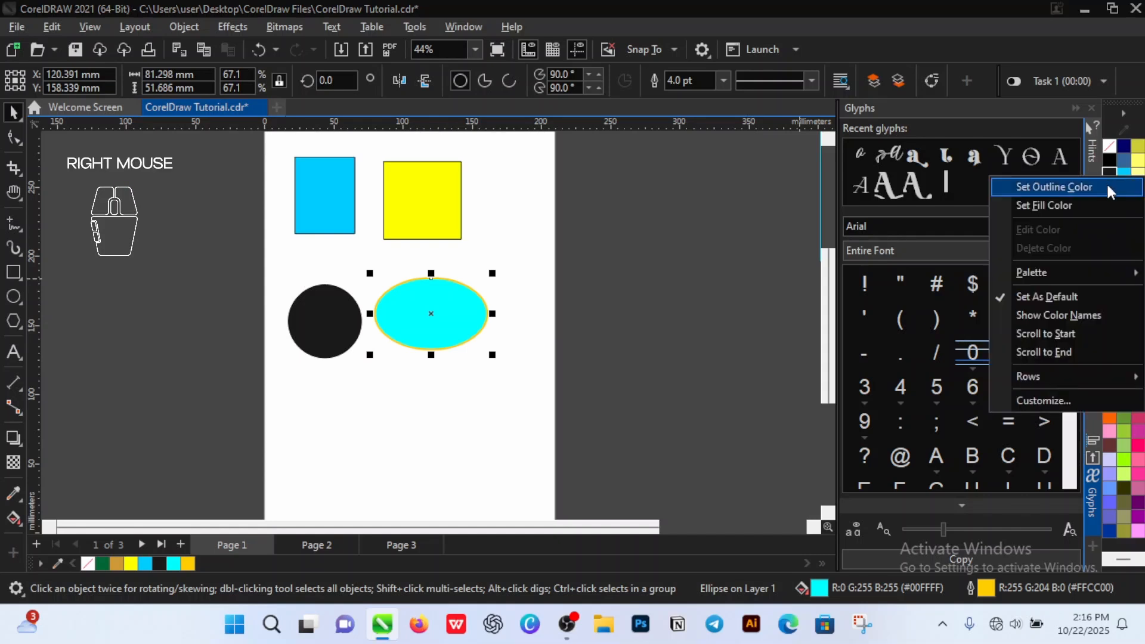
click(1107, 185)
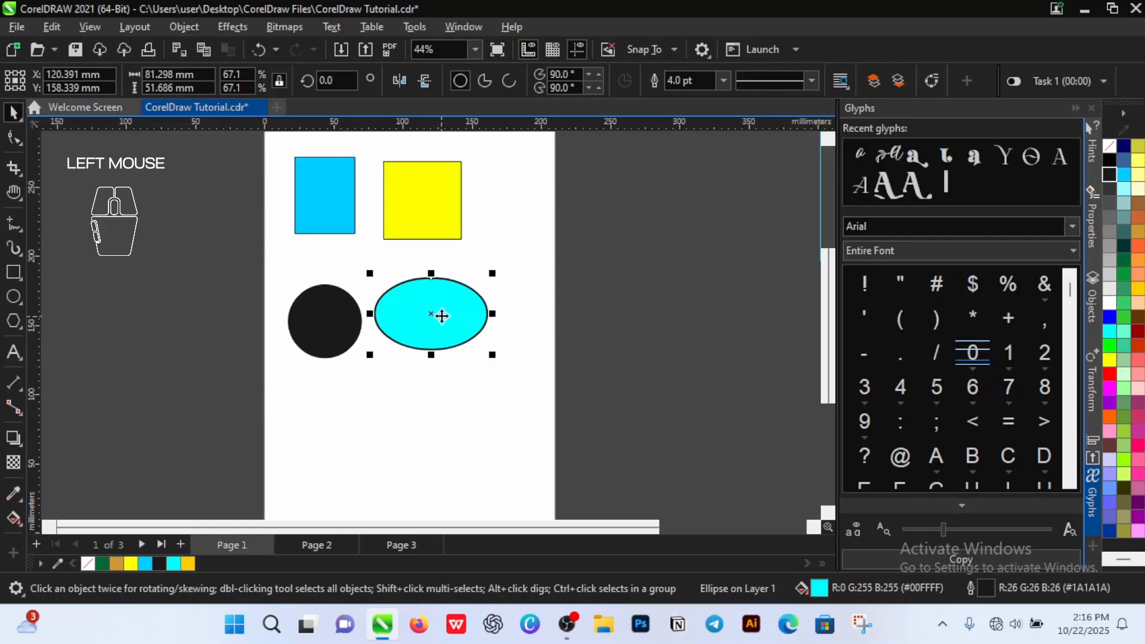
click(724, 80)
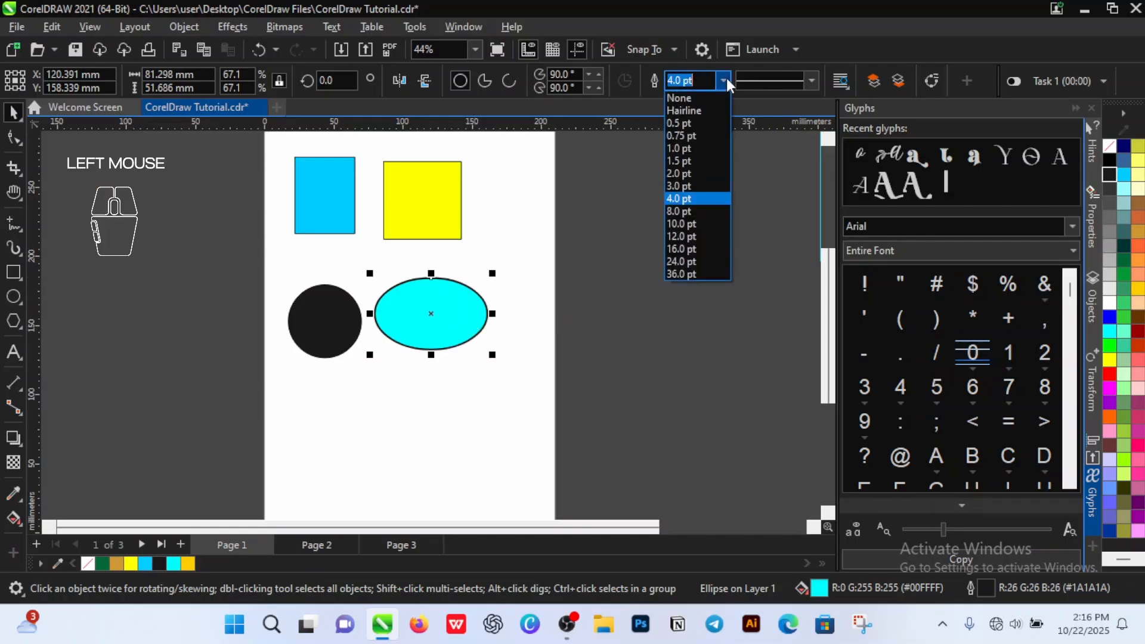
click(684, 224)
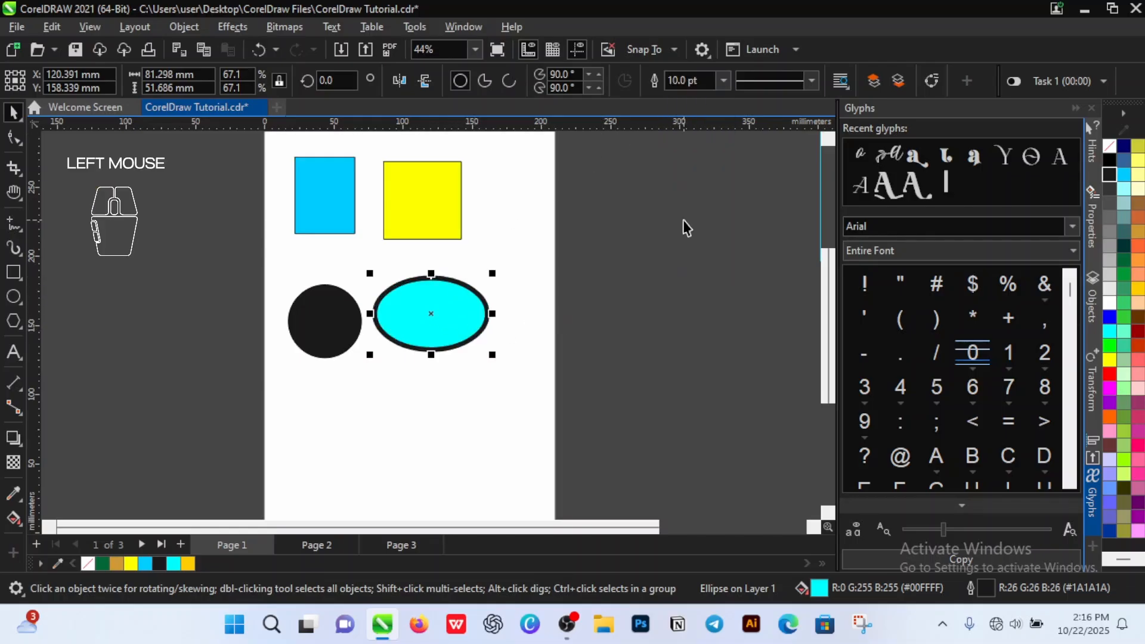
- Move the ellipse slightly right and down, level with the circle, and set its outline width to 4 pt
drag(451, 315, 468, 321)
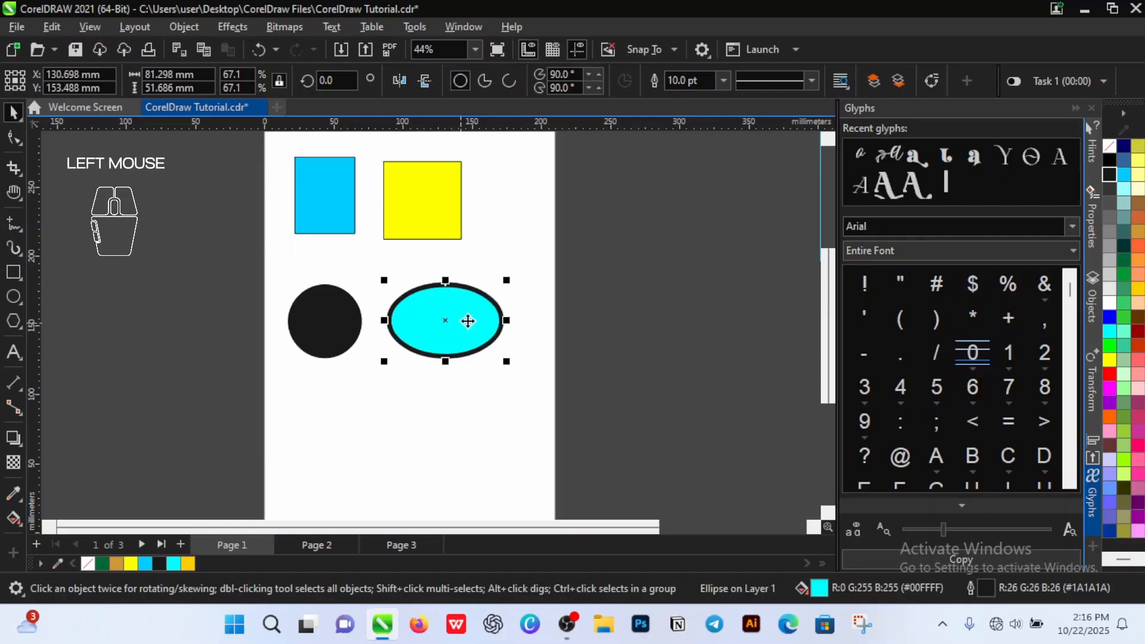
click(724, 80)
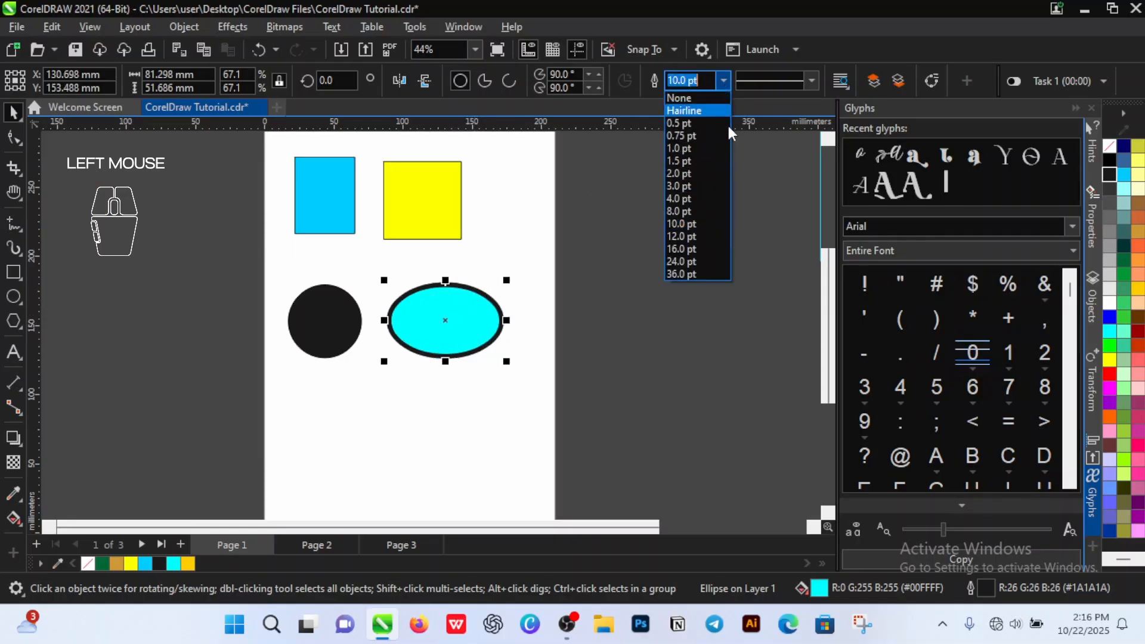
click(708, 198)
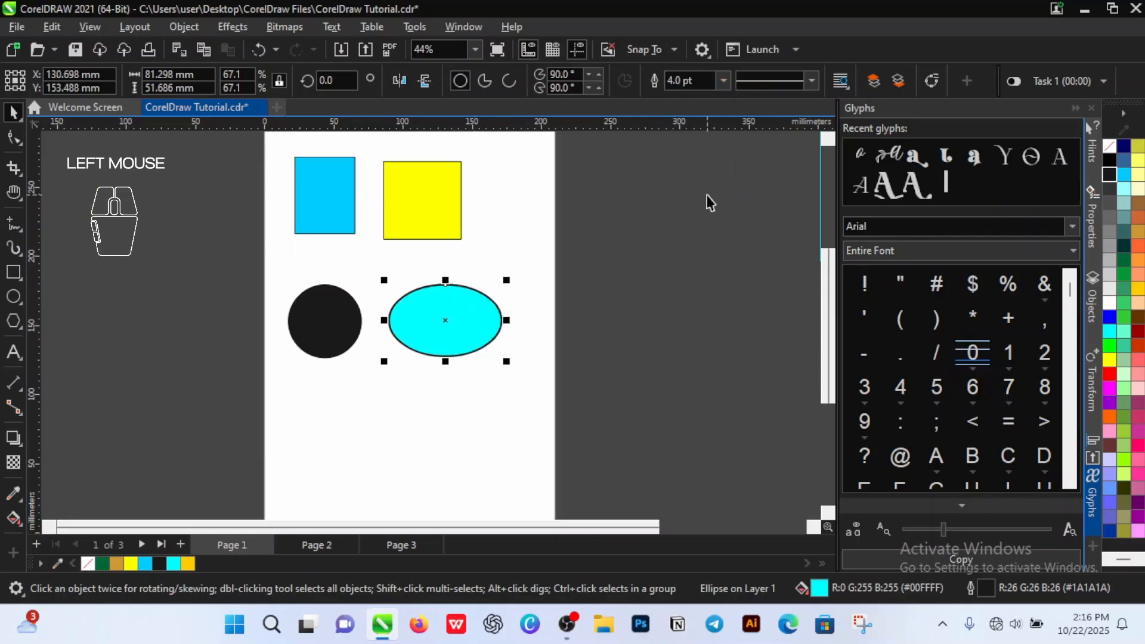
click(159, 318)
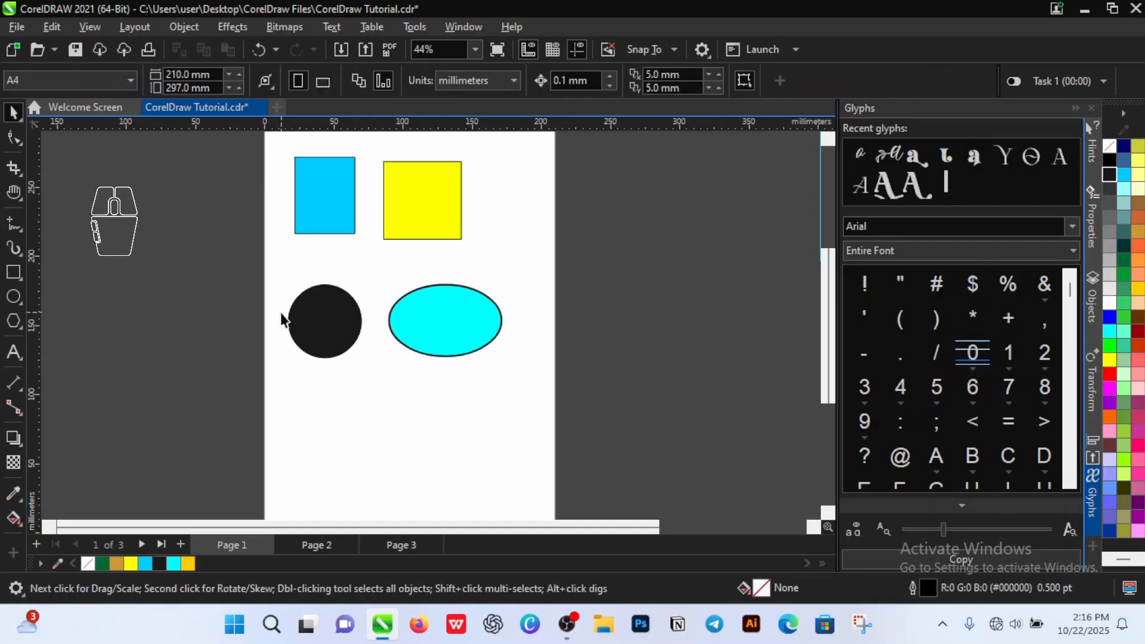
- Move the circle and ellipse up beneath the rectangle and square, and scale all four shapes down together toward the page's upper-left corner
drag(319, 321, 319, 288)
drag(439, 311, 419, 279)
scroll(420, 283, down, 1)
drag(282, 155, 517, 361)
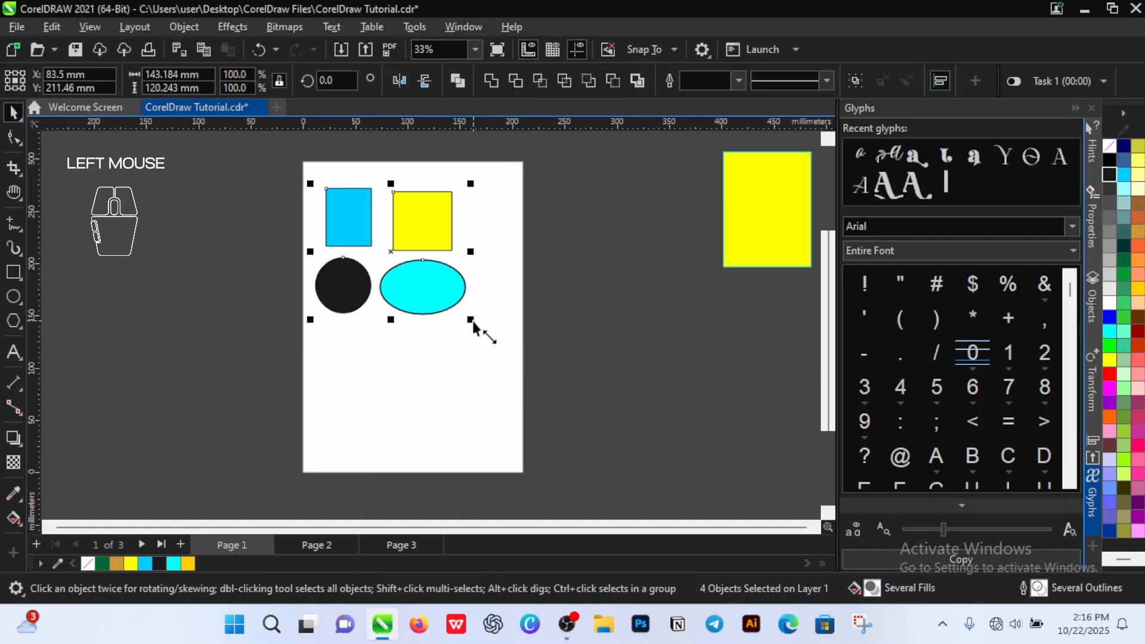
drag(471, 320, 404, 296)
click(221, 266)
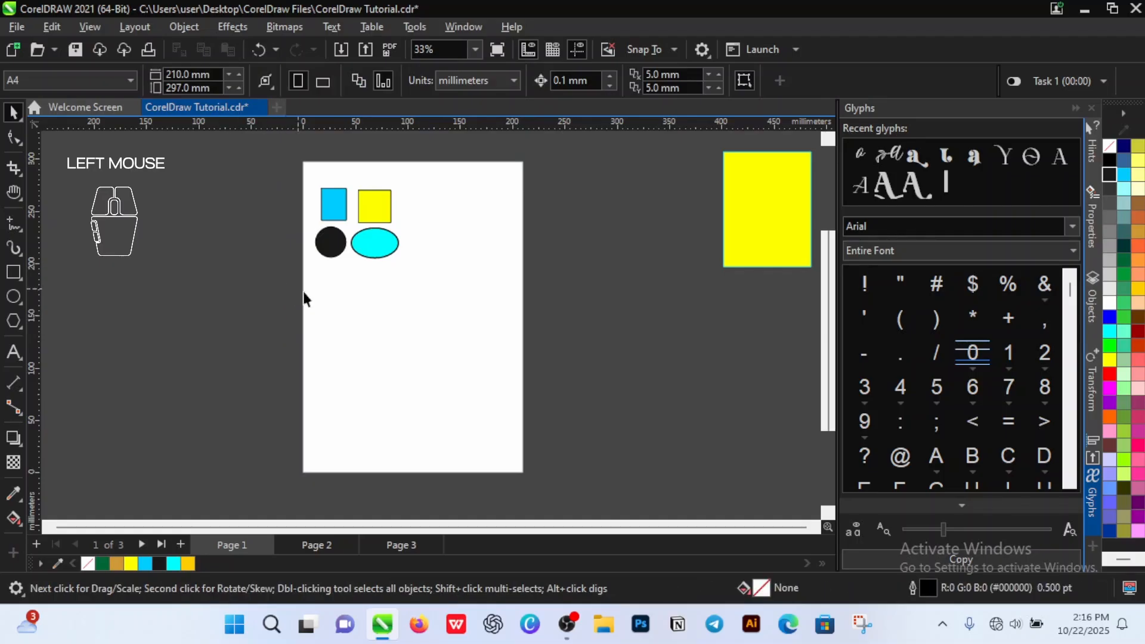
- Draw a six-sided polygon about 131 × 150 mm and place it, scaled to about 47 × 54 mm, to the right of the four shapes
scroll(316, 296, down, 1)
scroll(356, 302, up, 1)
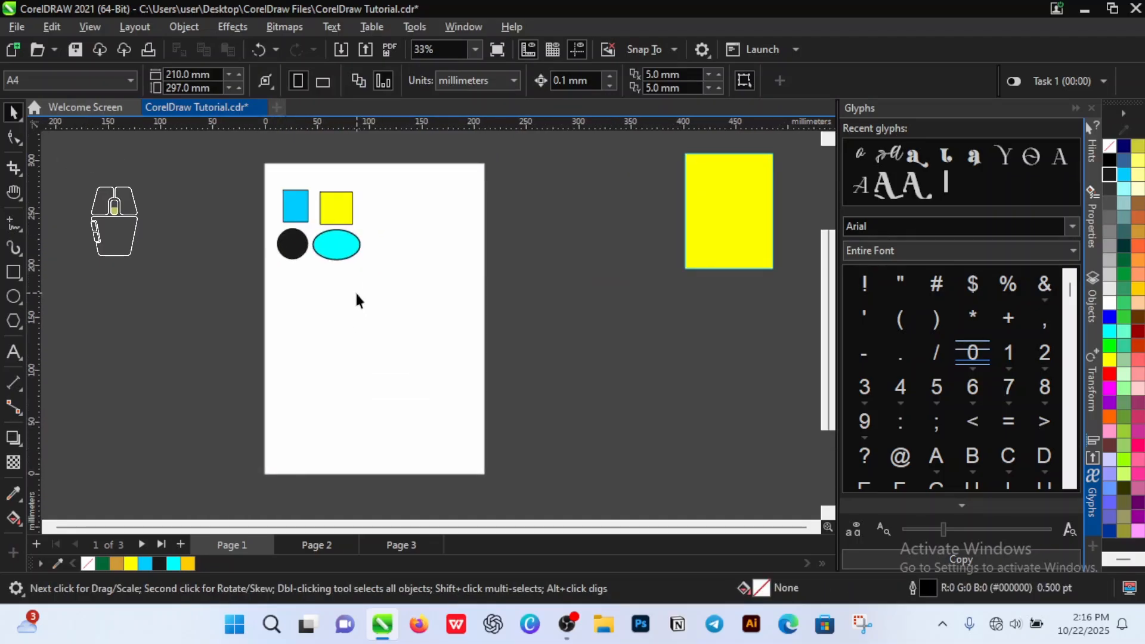
scroll(320, 331, down, 2)
scroll(322, 335, up, 1)
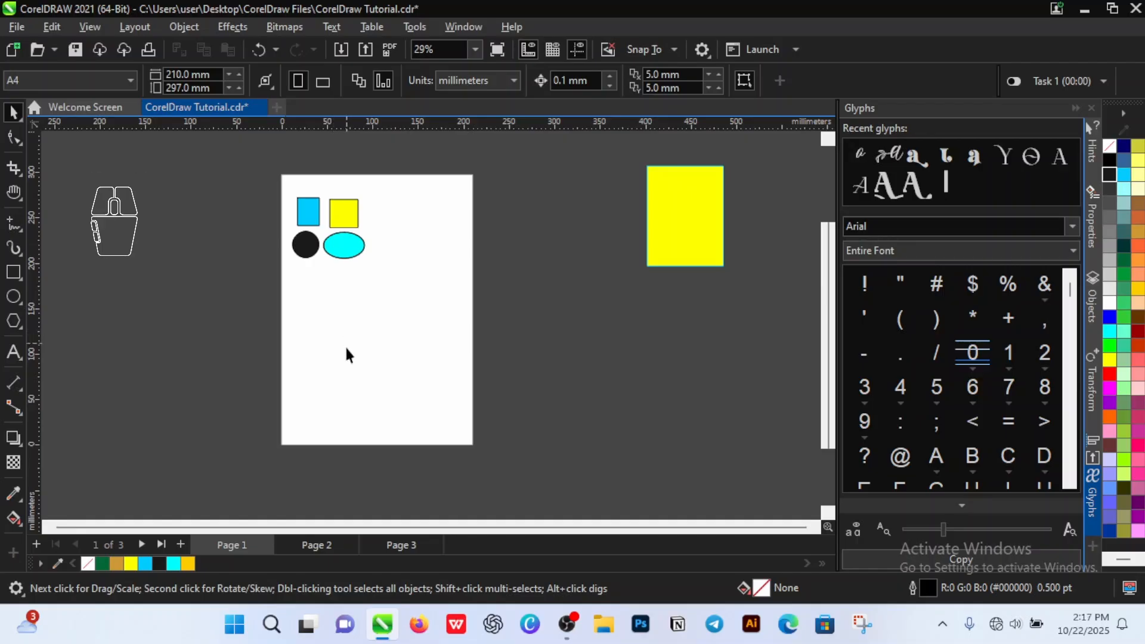
click(14, 322)
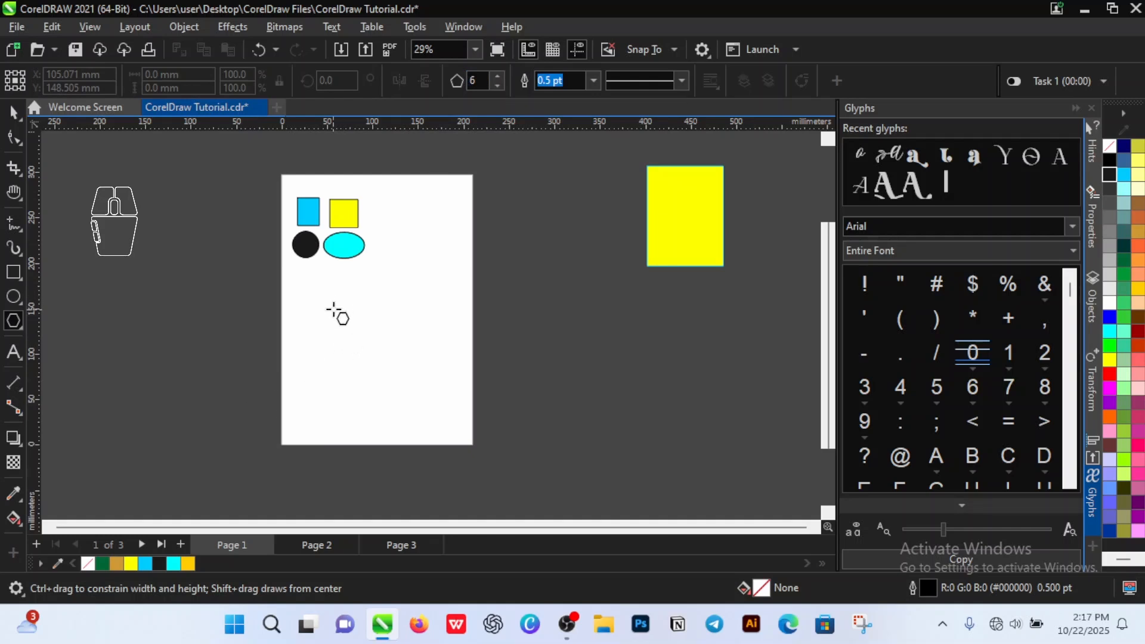
drag(333, 310, 397, 342)
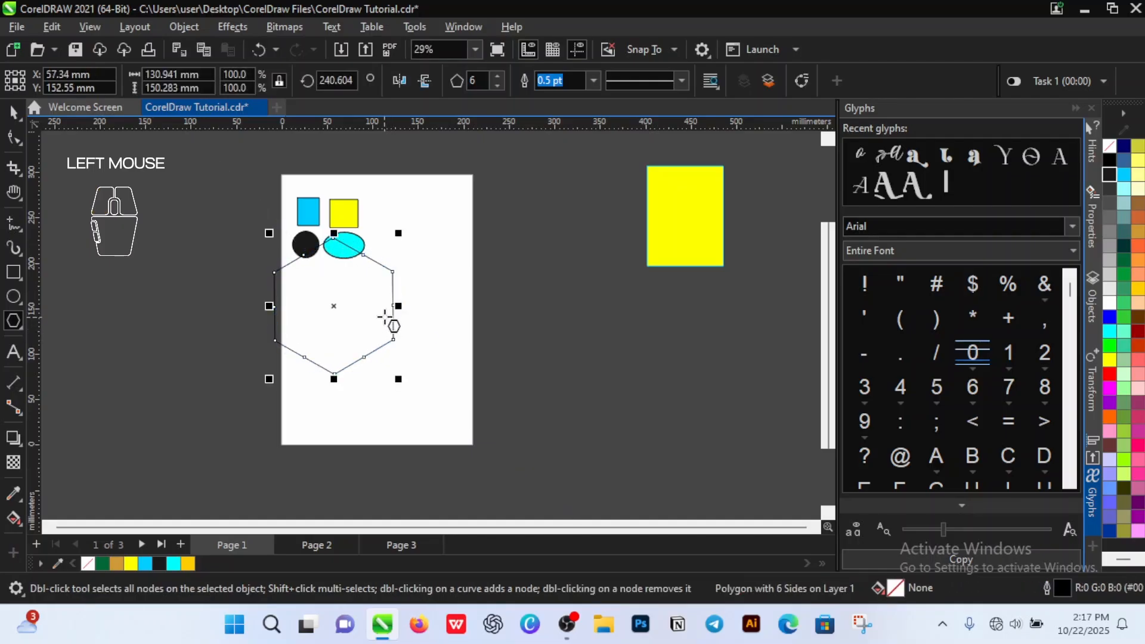
key(space)
drag(269, 233, 416, 240)
click(401, 323)
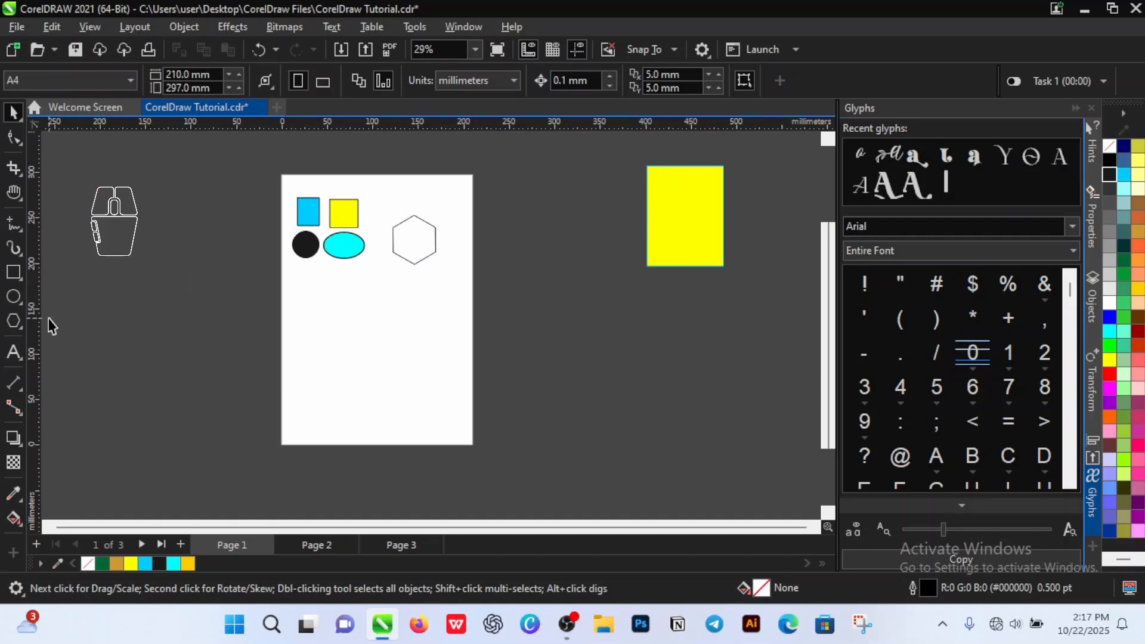
- Set the hexagon's angle of rotation to 0 degrees
click(425, 238)
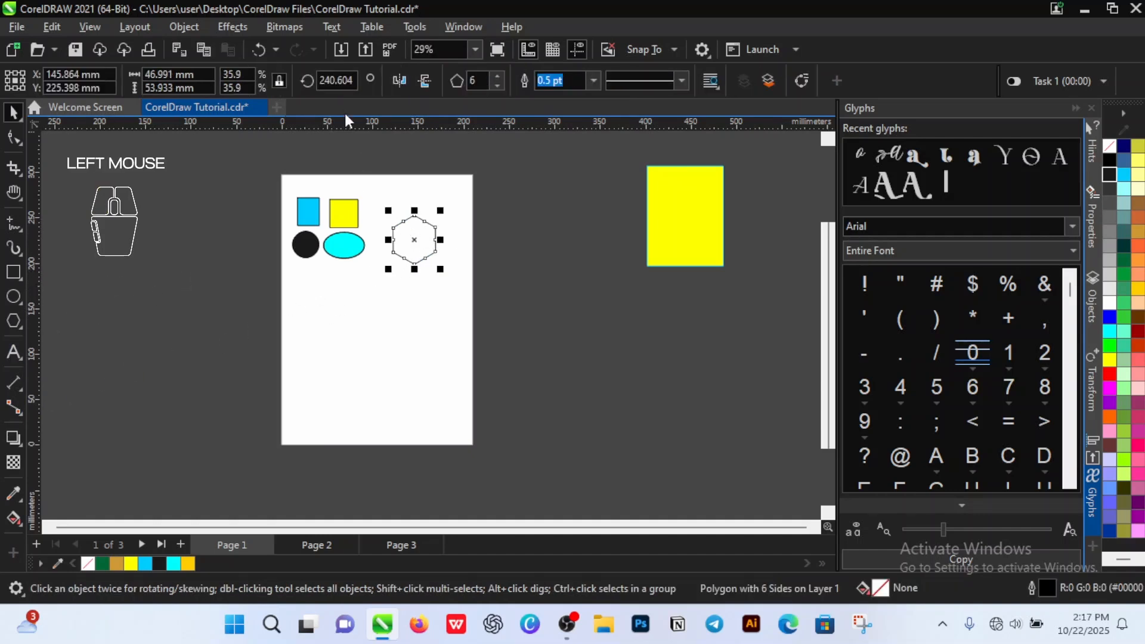
click(333, 81)
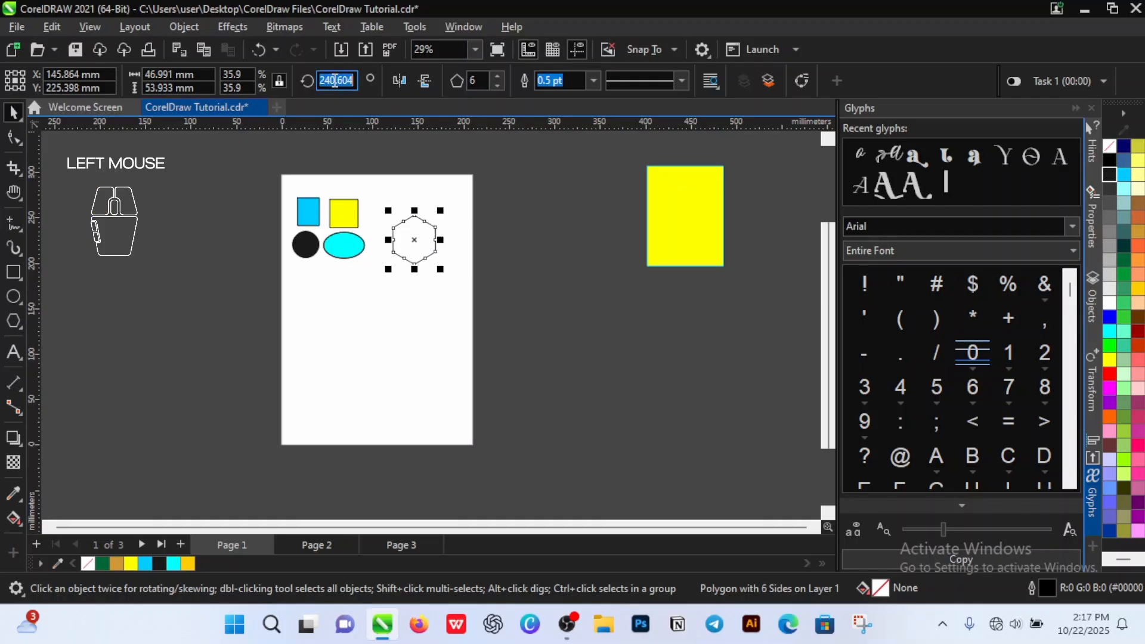
text(0)
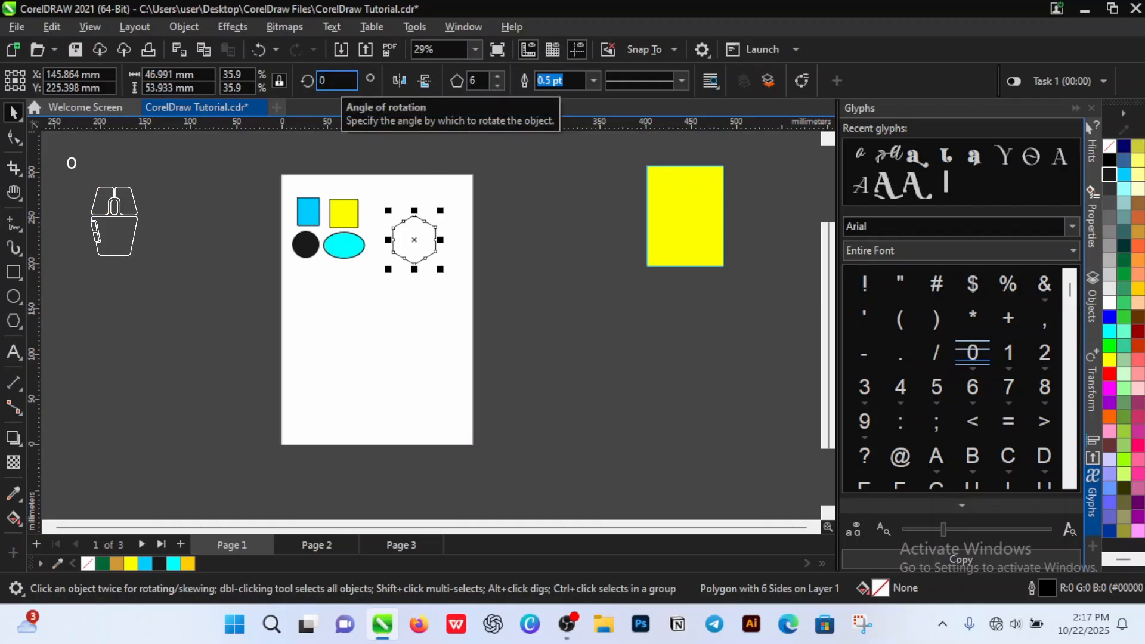
key(Return)
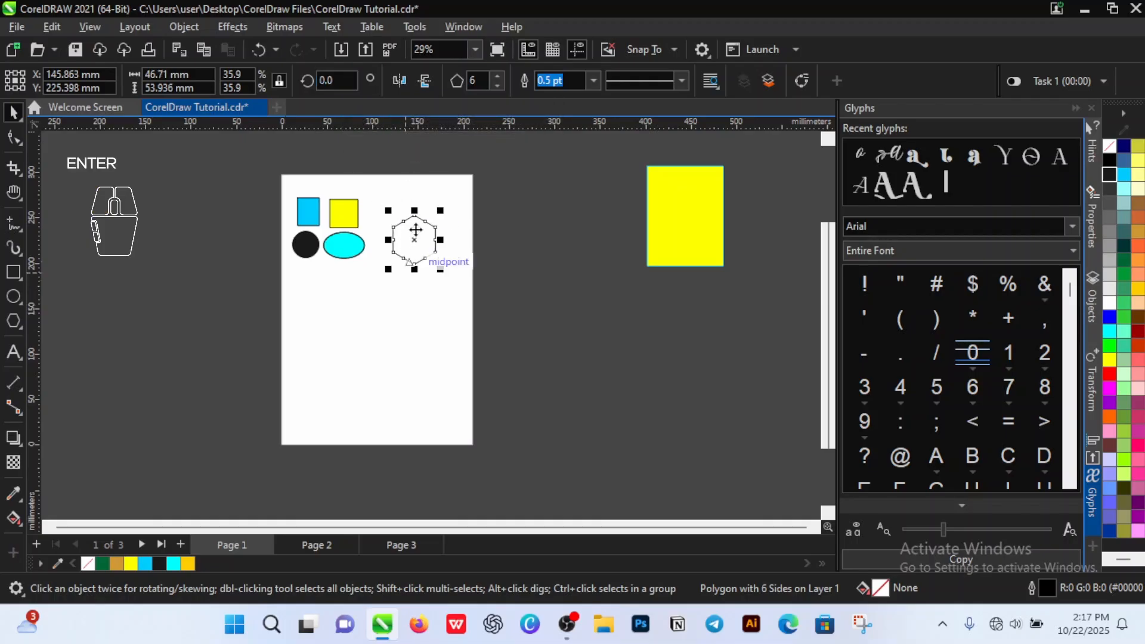
click(401, 321)
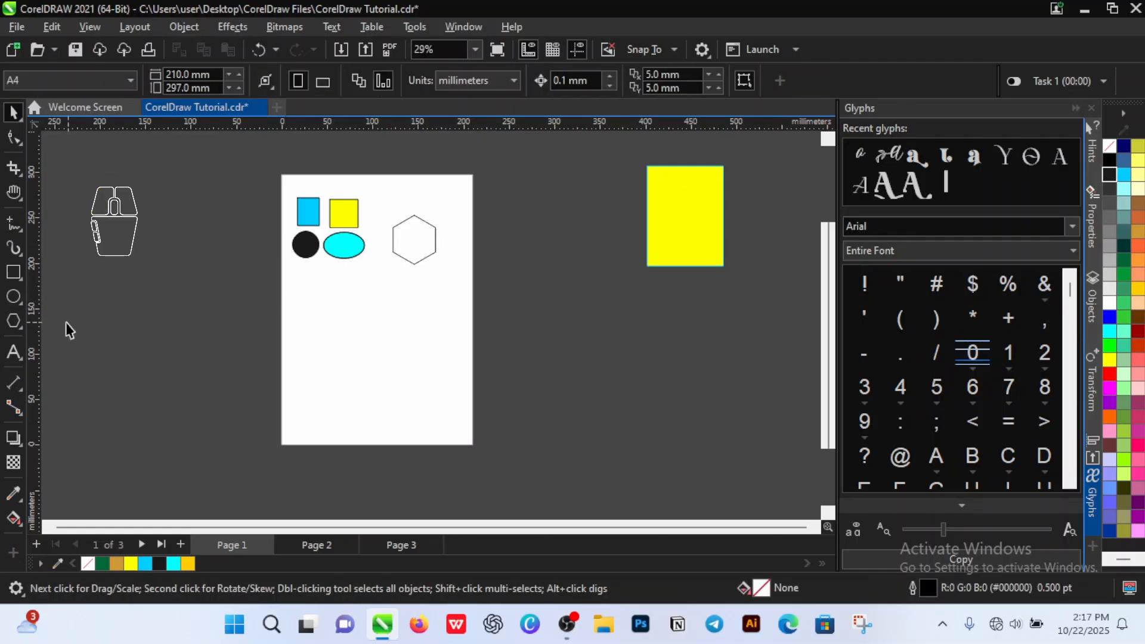
- Draw a second hexagon with constrained proportions below the first, about 99 × 86 mm, and scale it down to about 82 × 71 mm
click(10, 321)
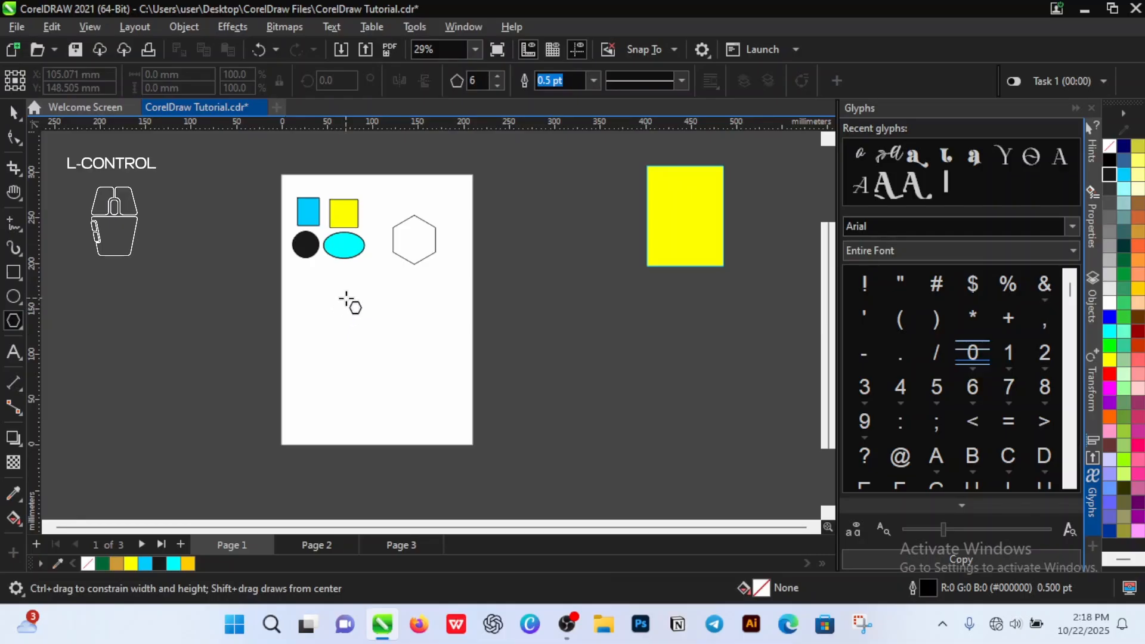
drag(348, 299, 409, 330)
key(space)
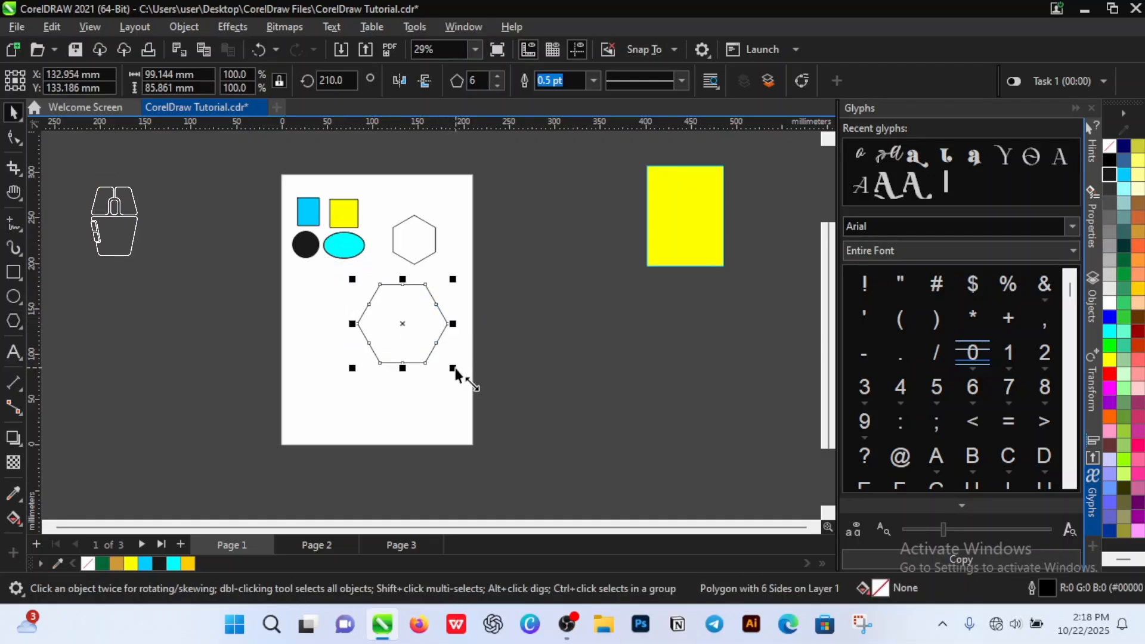
drag(455, 369, 437, 355)
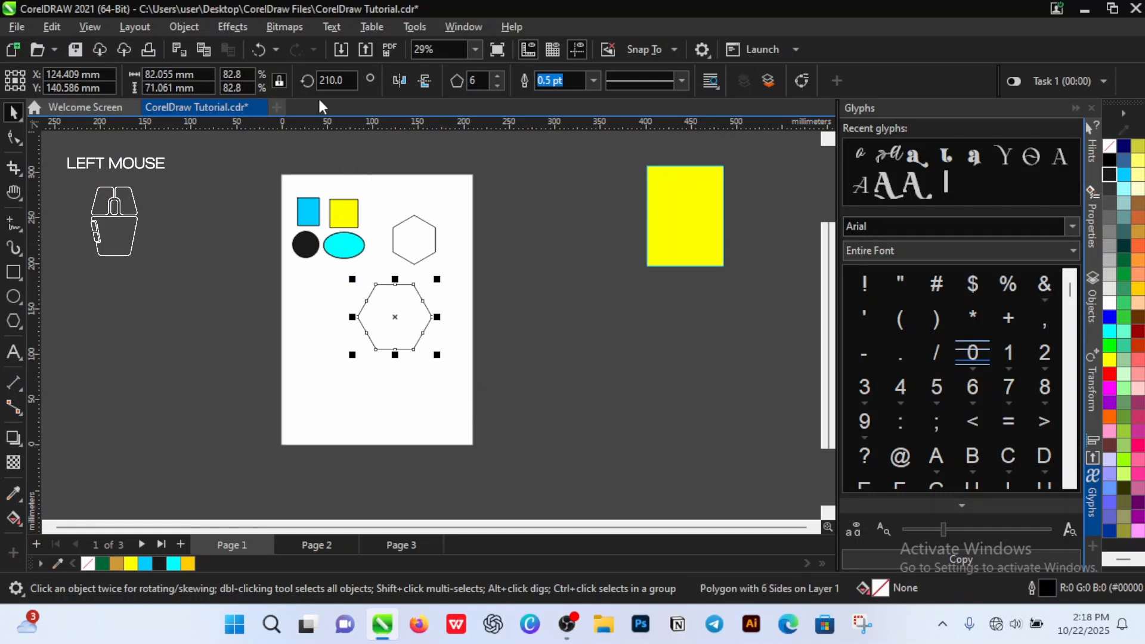
scroll(422, 320, up, 3)
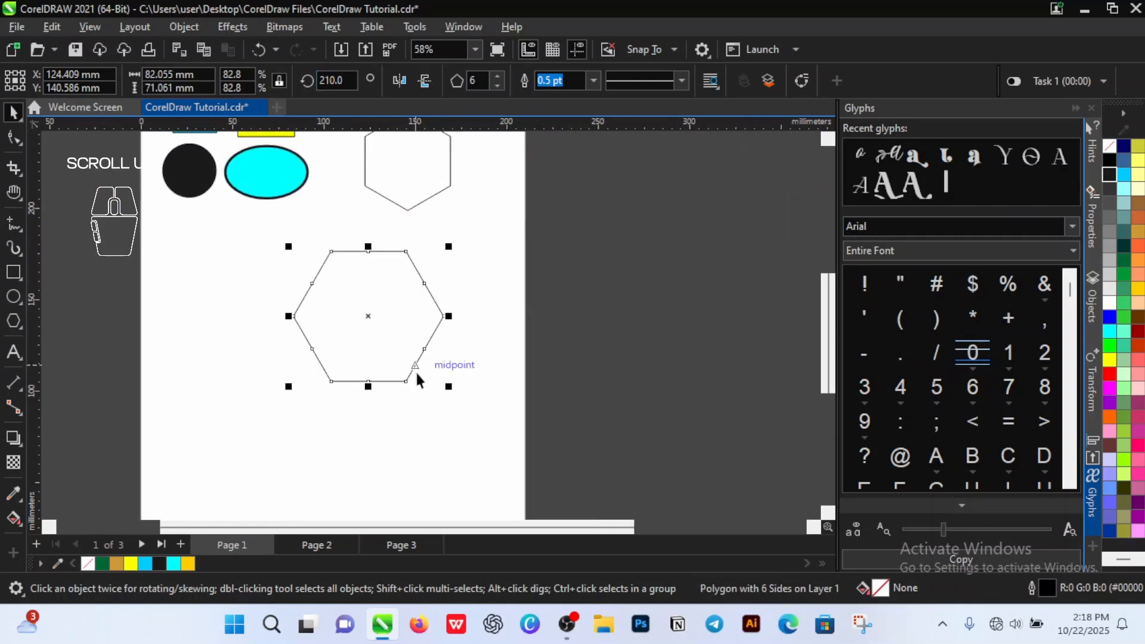
scroll(402, 351, down, 2)
scroll(403, 351, up, 1)
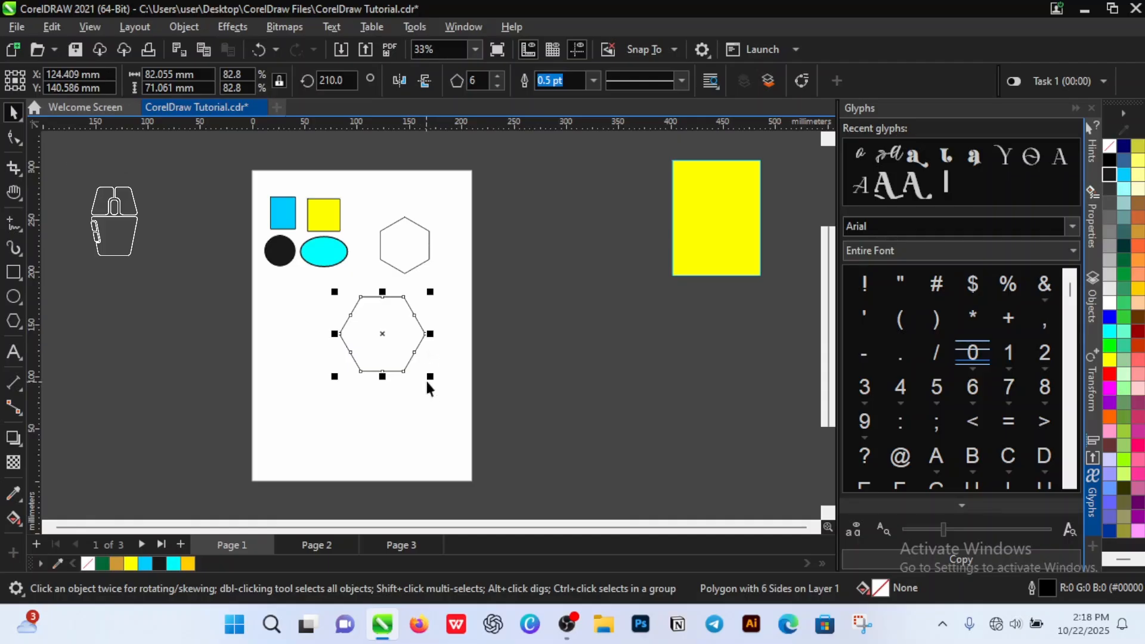
- Delete the larger second hexagon in the middle of the page
click(435, 349)
click(387, 345)
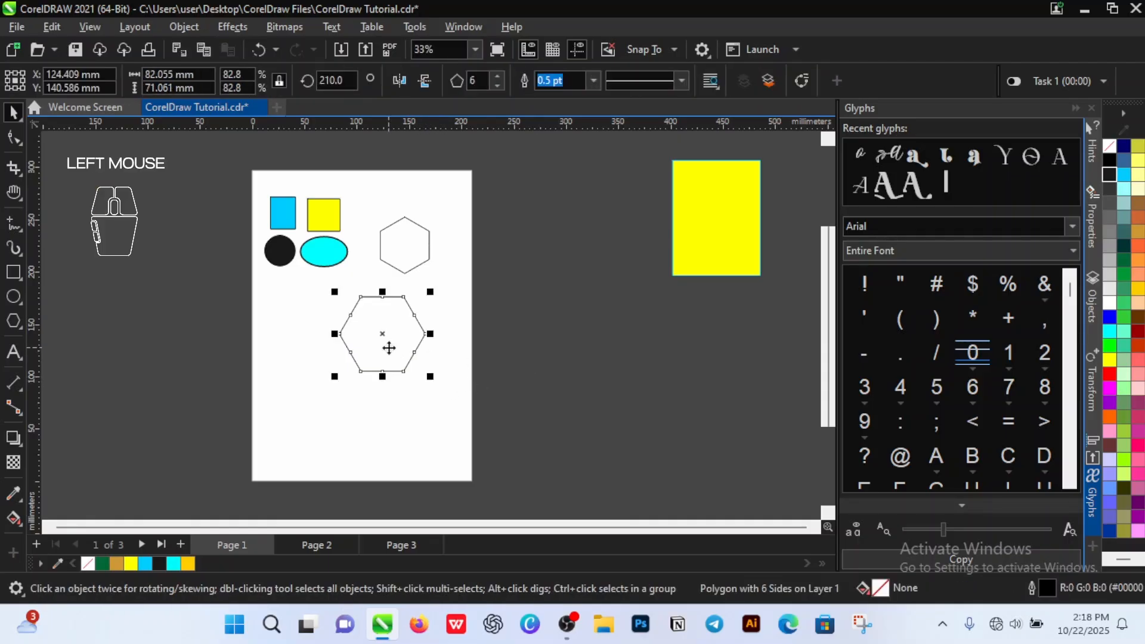
key(Delete)
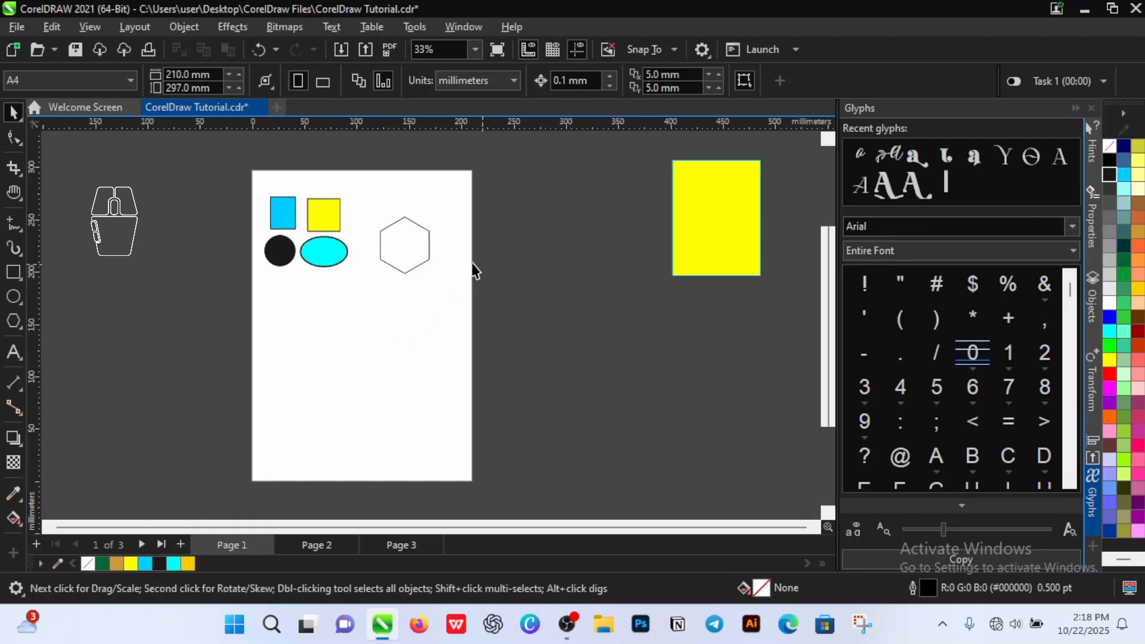
- Place a copy of the remaining hexagon lower on the page, below and to the left of the original
click(413, 256)
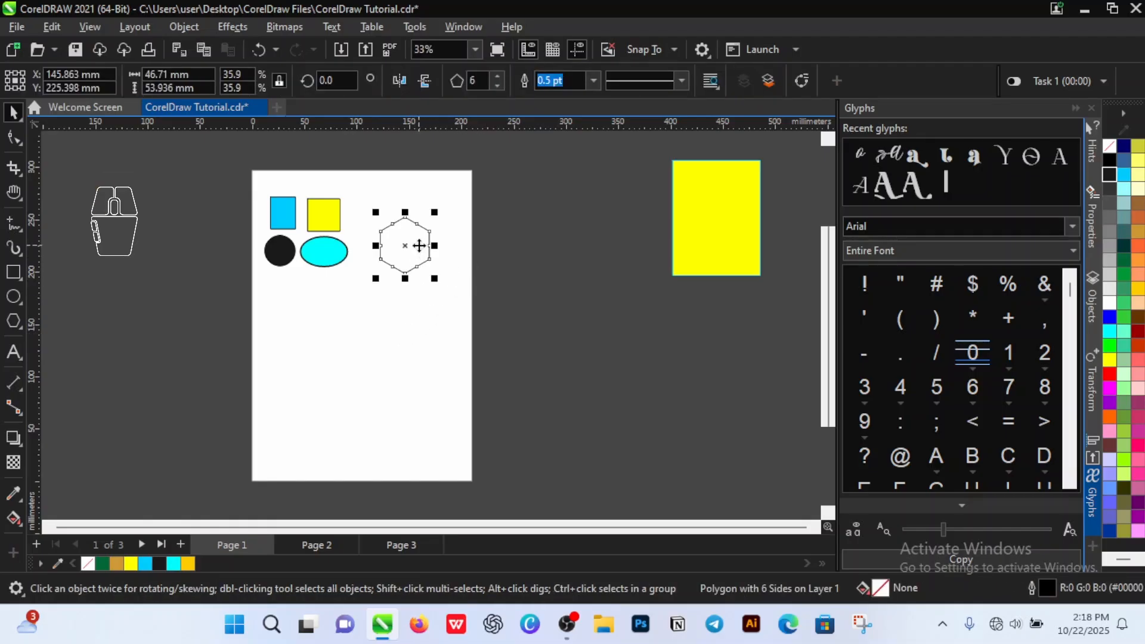
drag(420, 246, 357, 361)
right_click(357, 361)
scroll(352, 353, up, 1)
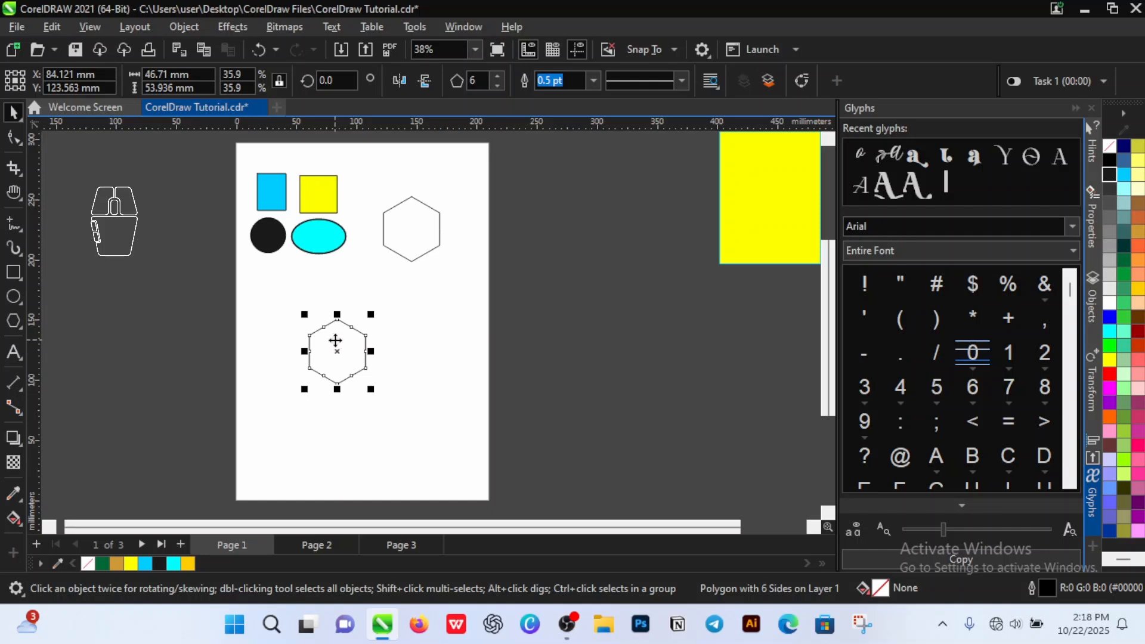
- Reduce the copied hexagon's number of sides step by step to 3, making it a triangle
click(473, 79)
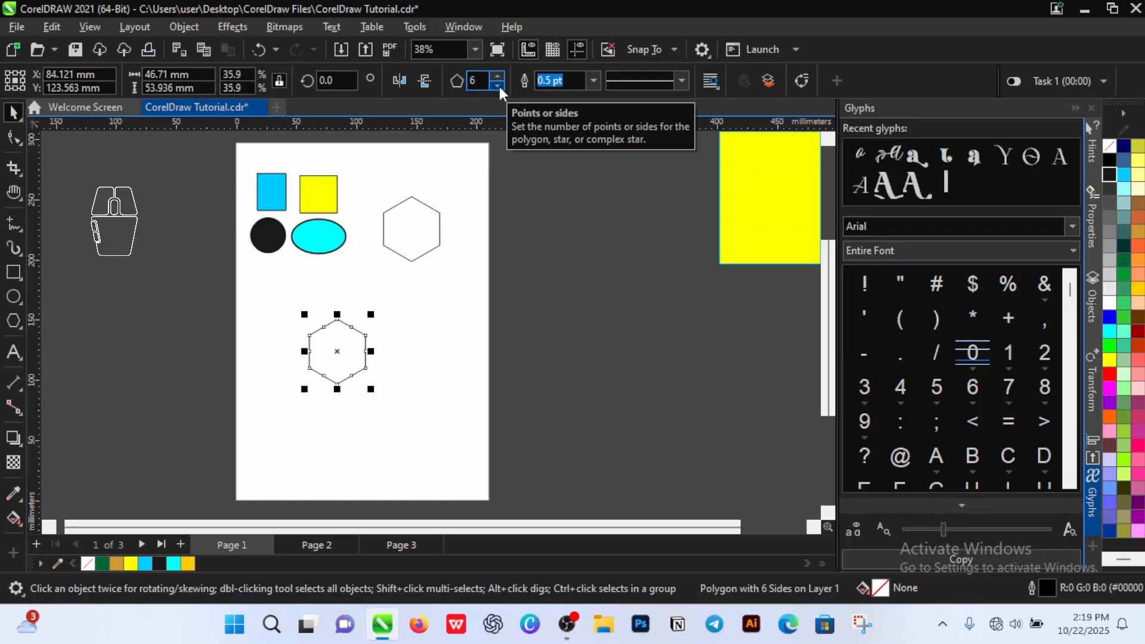
click(497, 85)
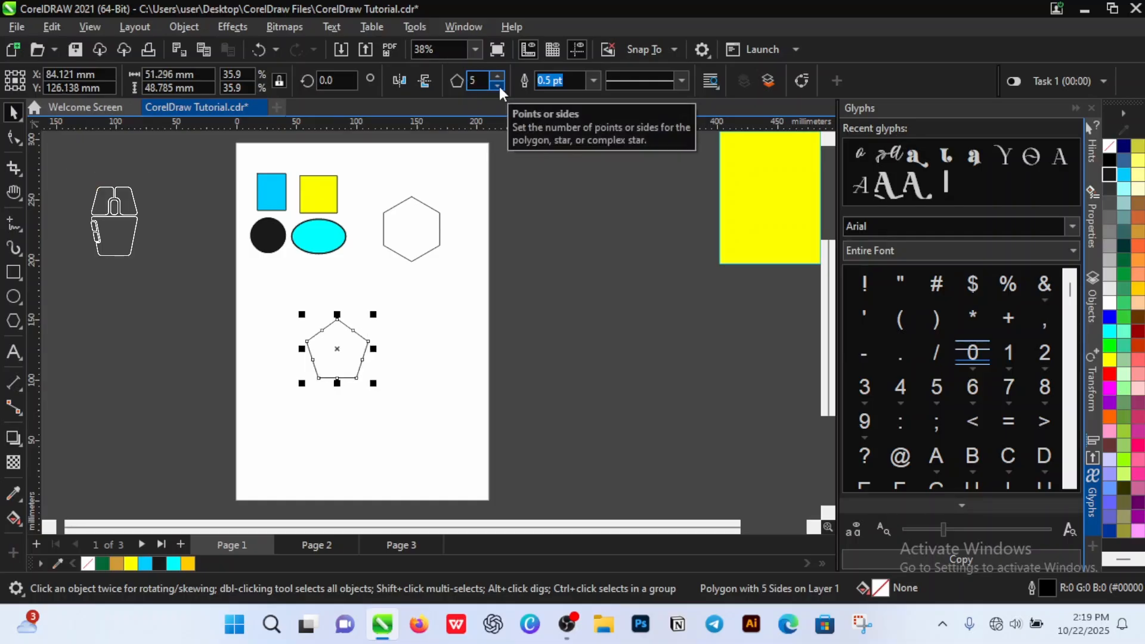
click(500, 87)
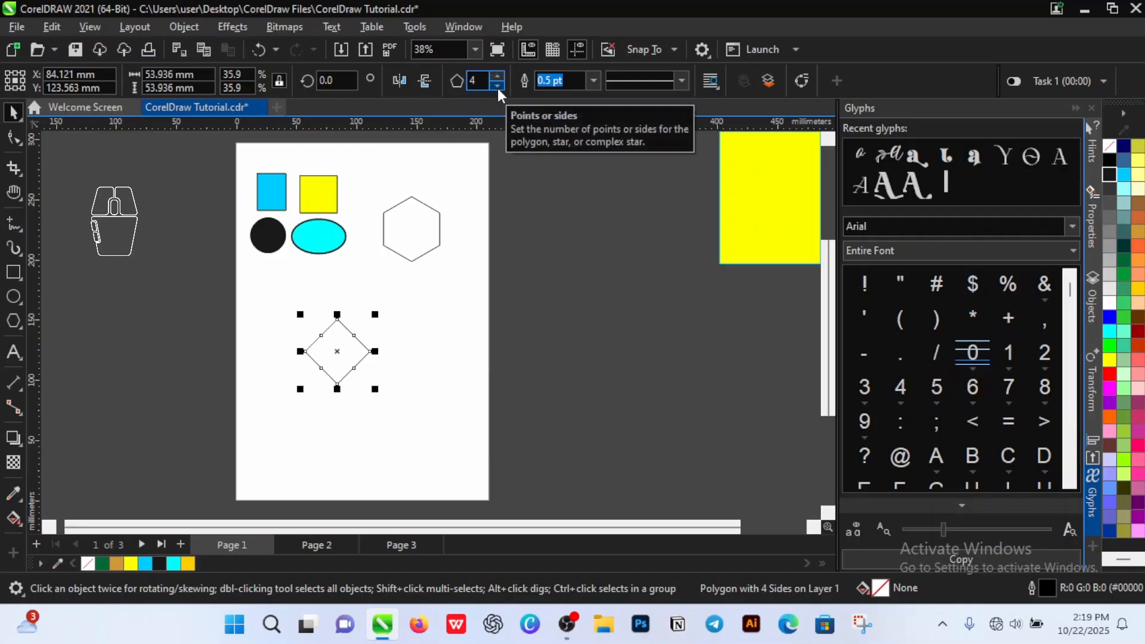
click(498, 86)
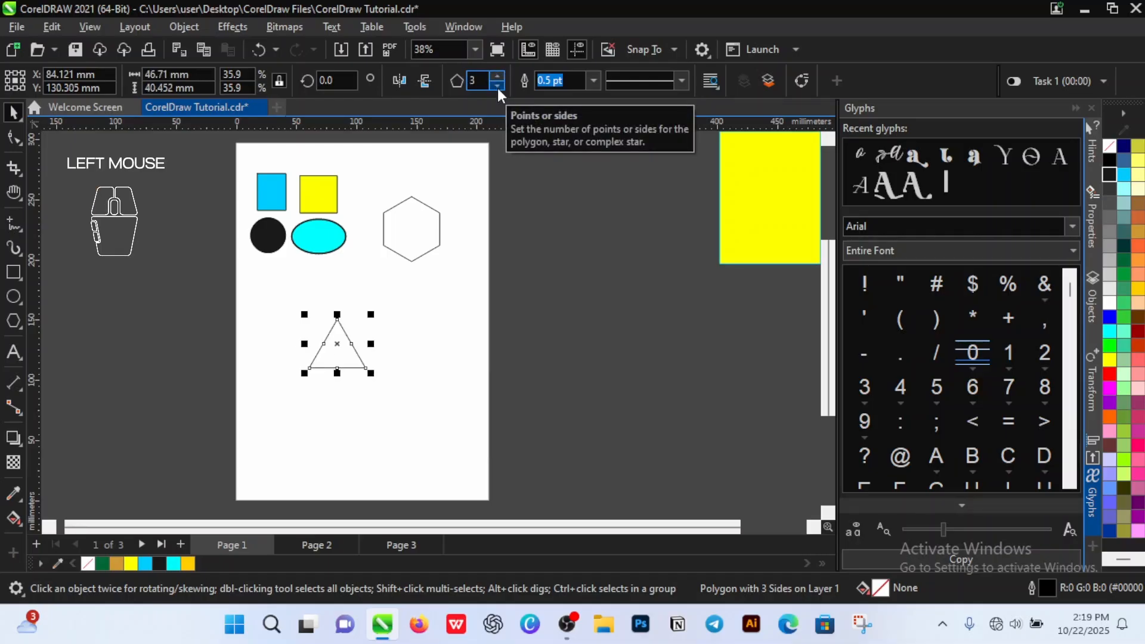
click(497, 87)
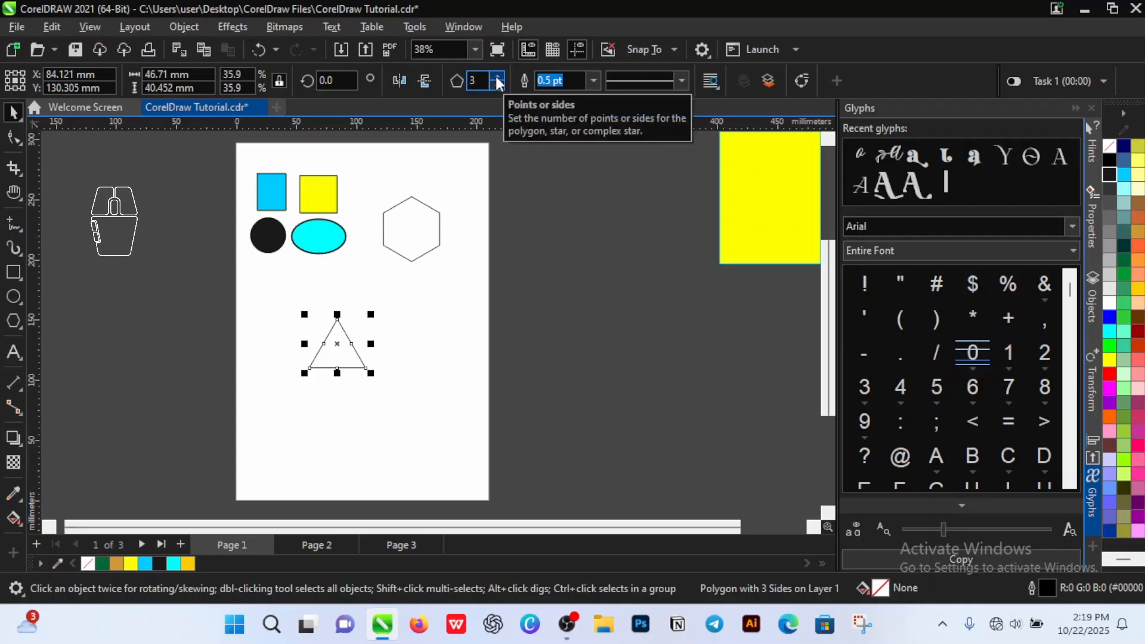
- Increase the copied polygon's number of sides step by step to 11
click(497, 76)
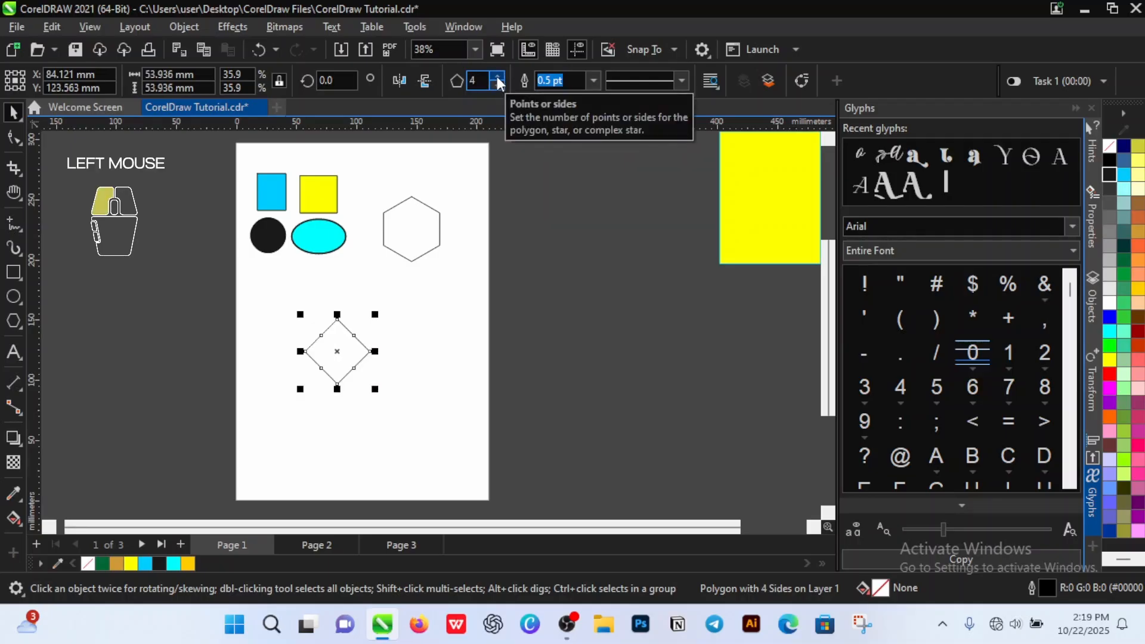
click(498, 77)
click(497, 77)
click(497, 77)
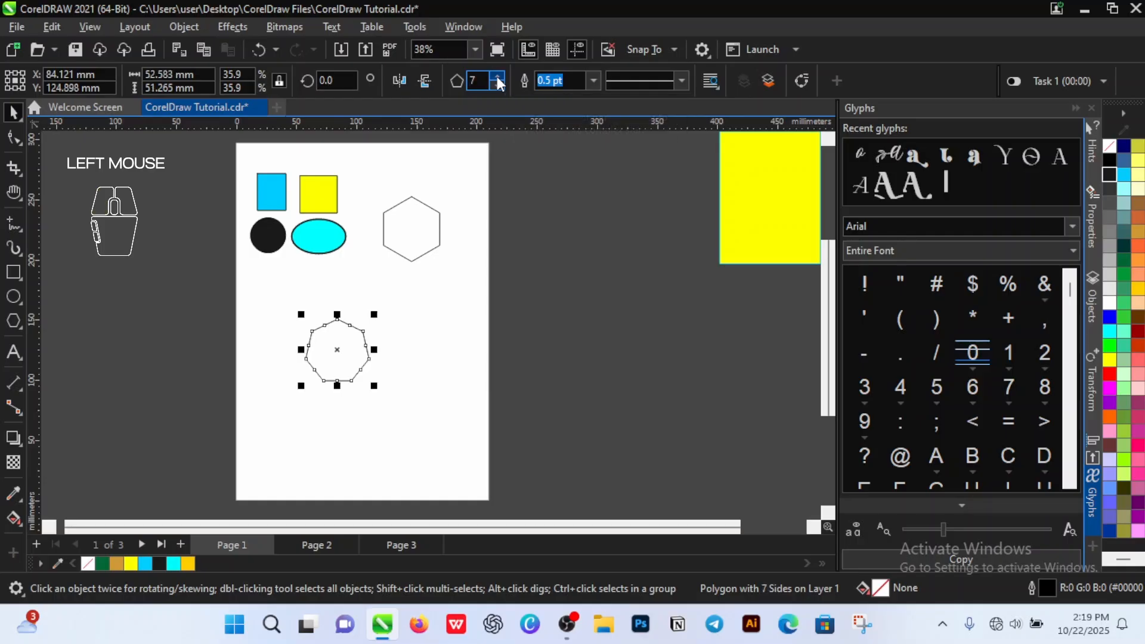
click(498, 77)
click(498, 77)
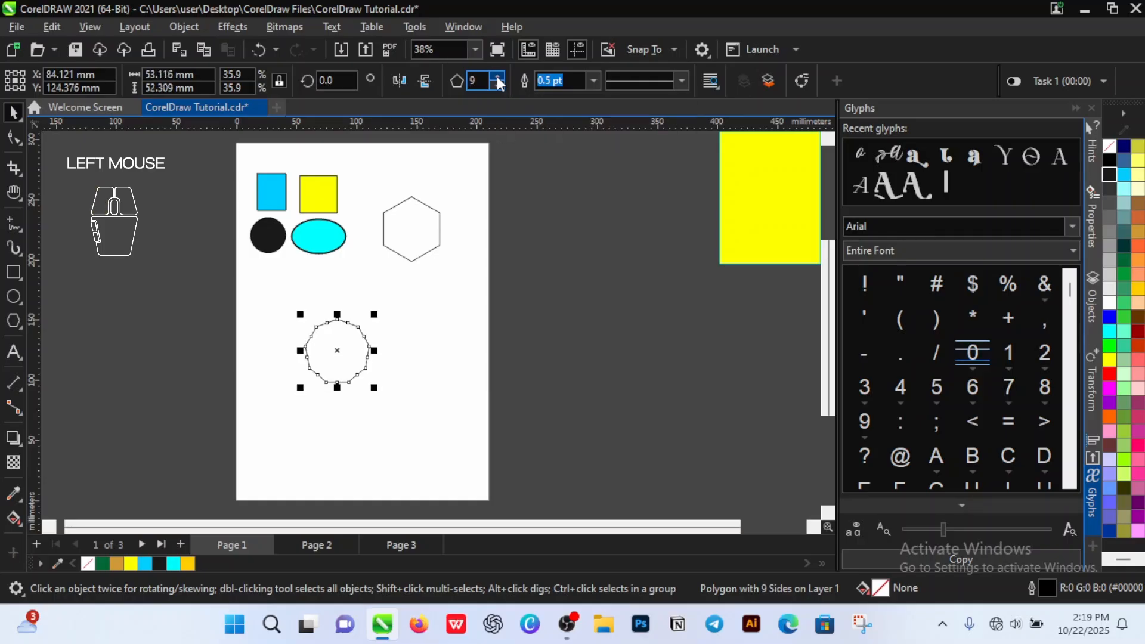
click(498, 77)
click(497, 77)
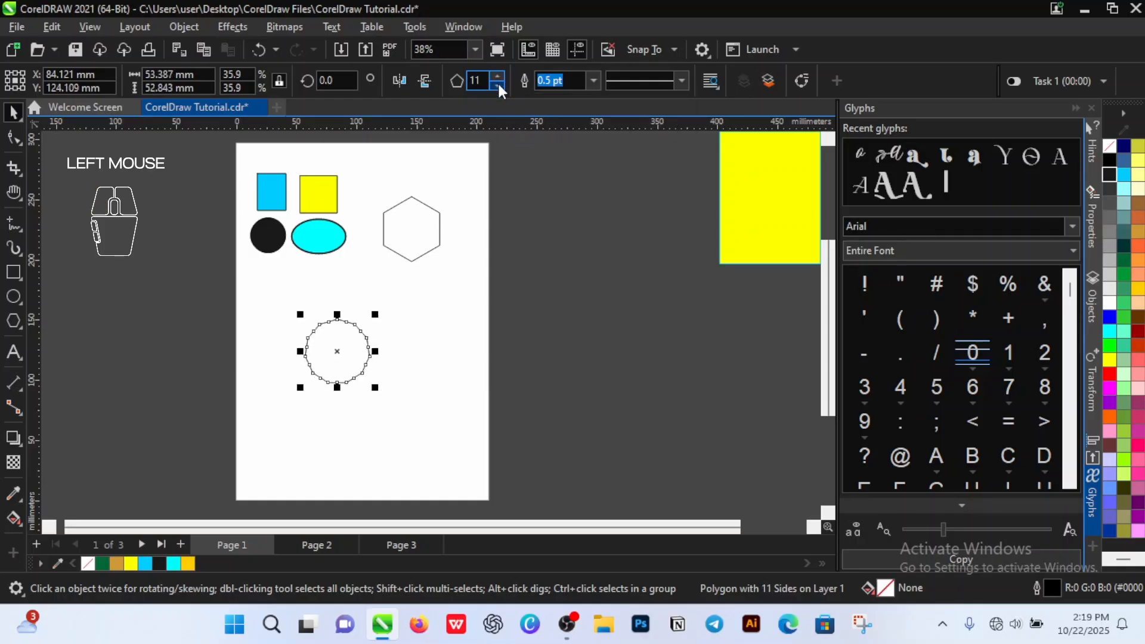
- Lower the copied polygon's number of sides to 5, making it a pentagon
click(498, 86)
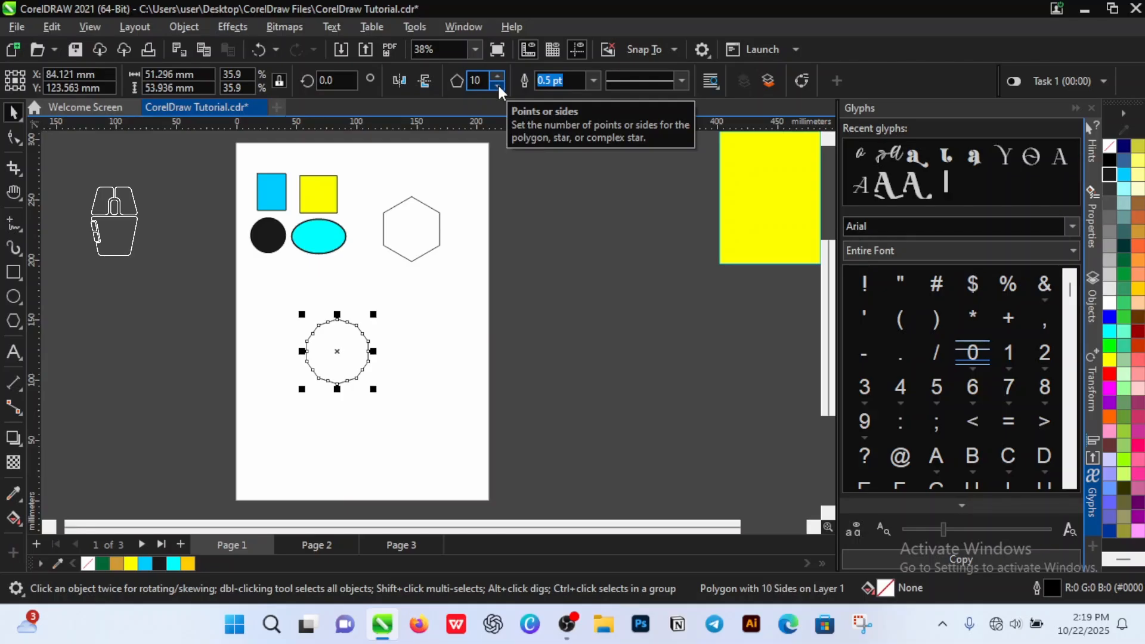
click(498, 86)
click(498, 86)
click(498, 86)
click(497, 86)
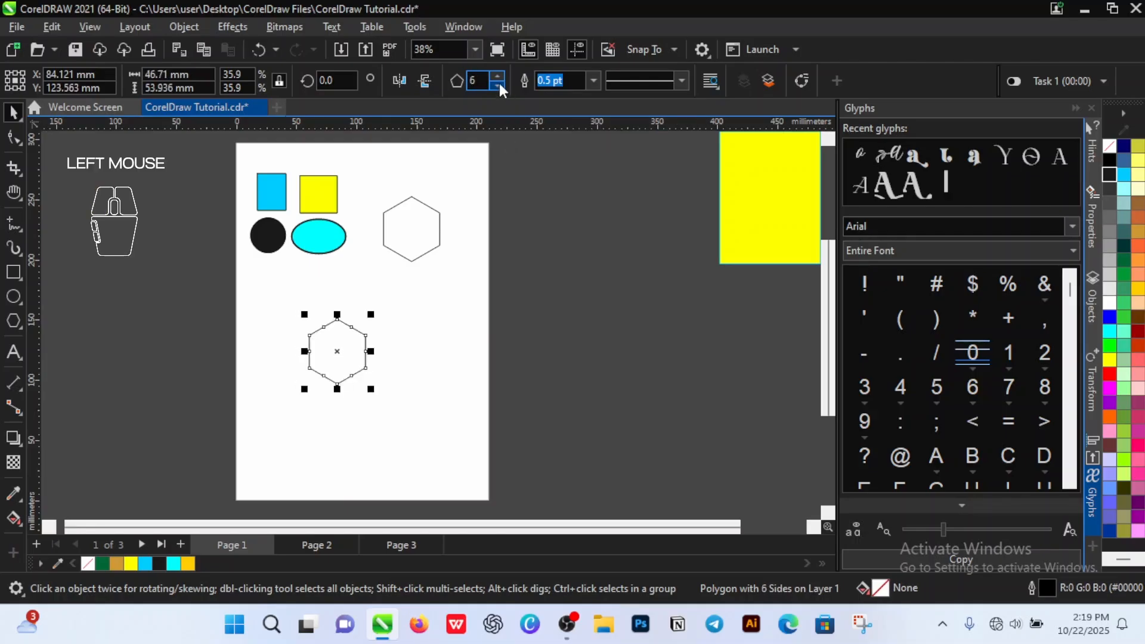
click(499, 85)
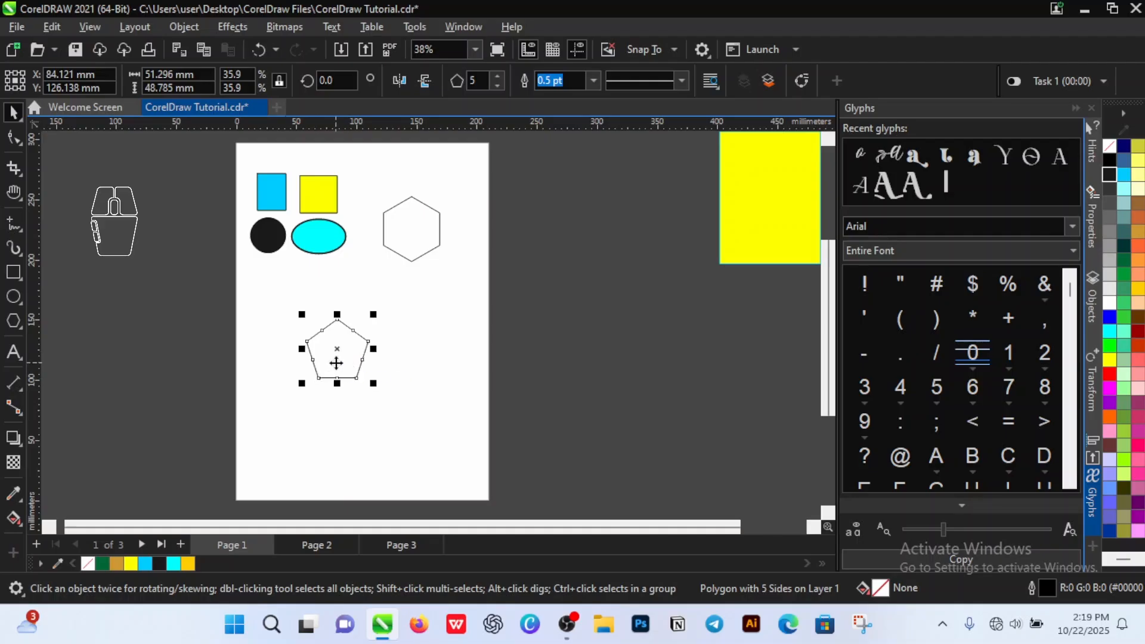
- Reshape the pentagon into a regular five-pointed star by pulling a side's midpoint node inward with the Shape tool
click(12, 138)
scroll(337, 349, up, 2)
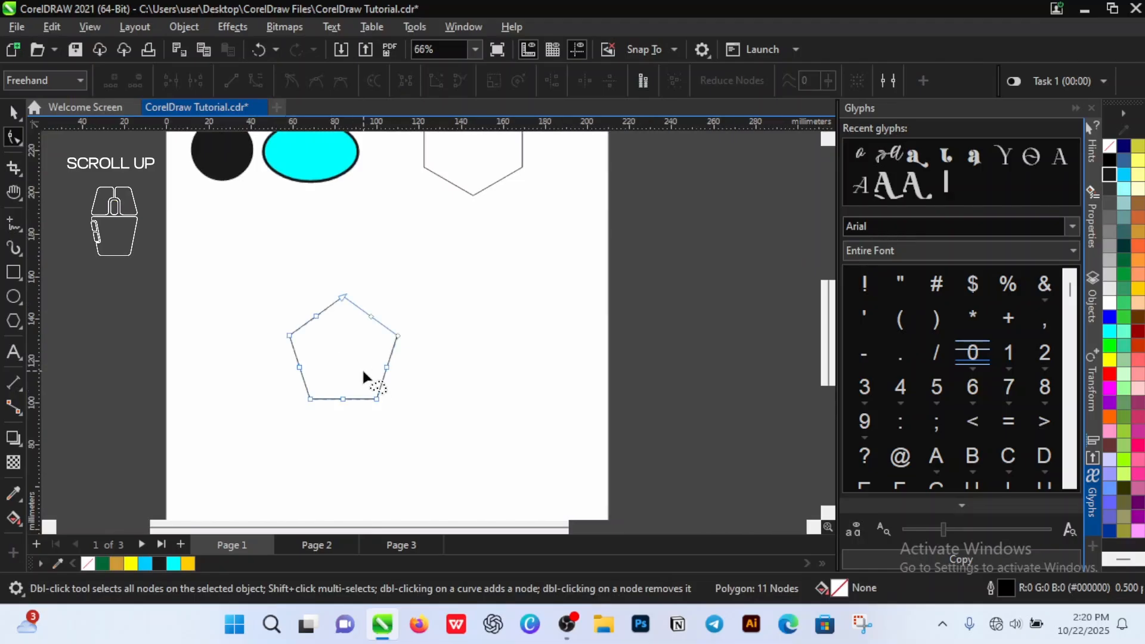
scroll(363, 377, up, 2)
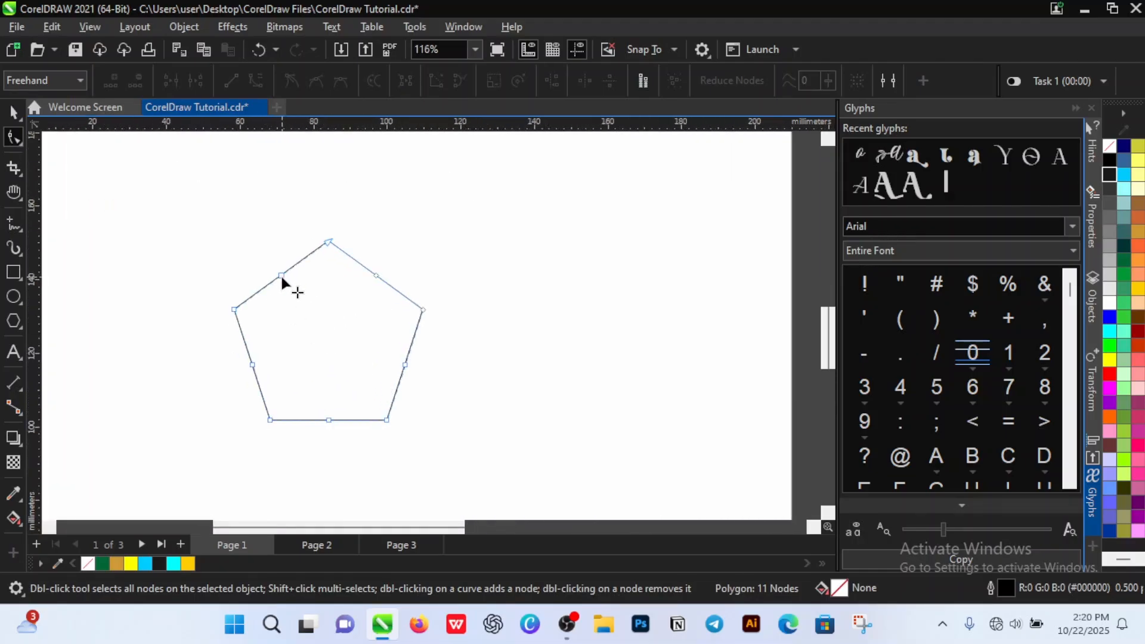
drag(282, 275, 357, 370)
scroll(299, 303, down, 4)
- Place a copy of the star at the page's lower right and twist its points by shifting an inner node sideways with the Shape tool
key(space)
scroll(358, 367, up, 5)
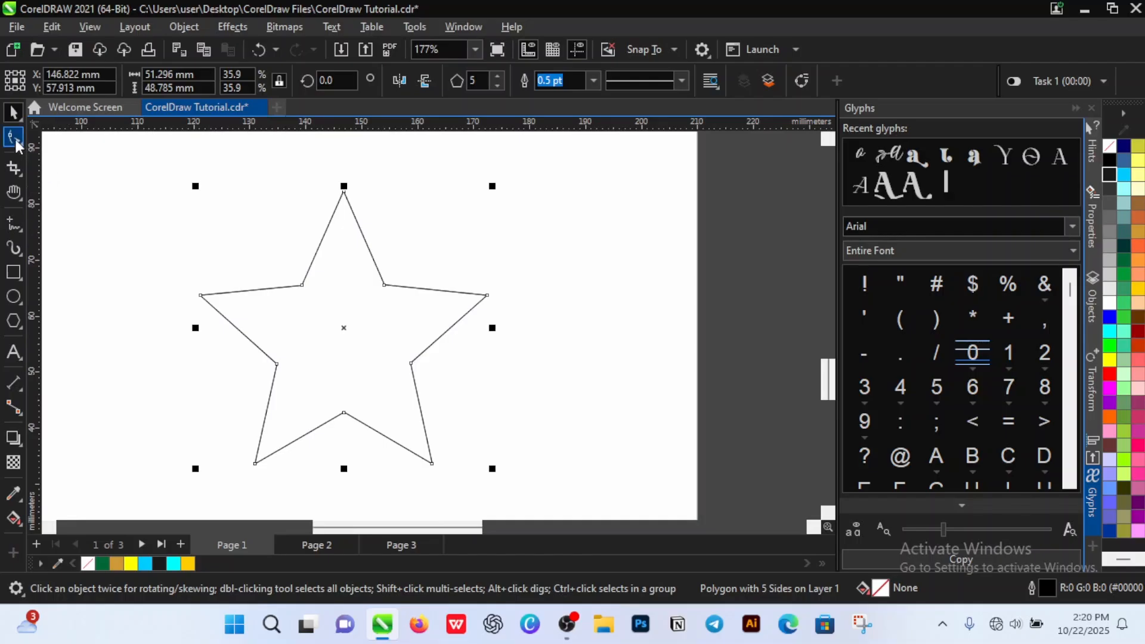
click(14, 137)
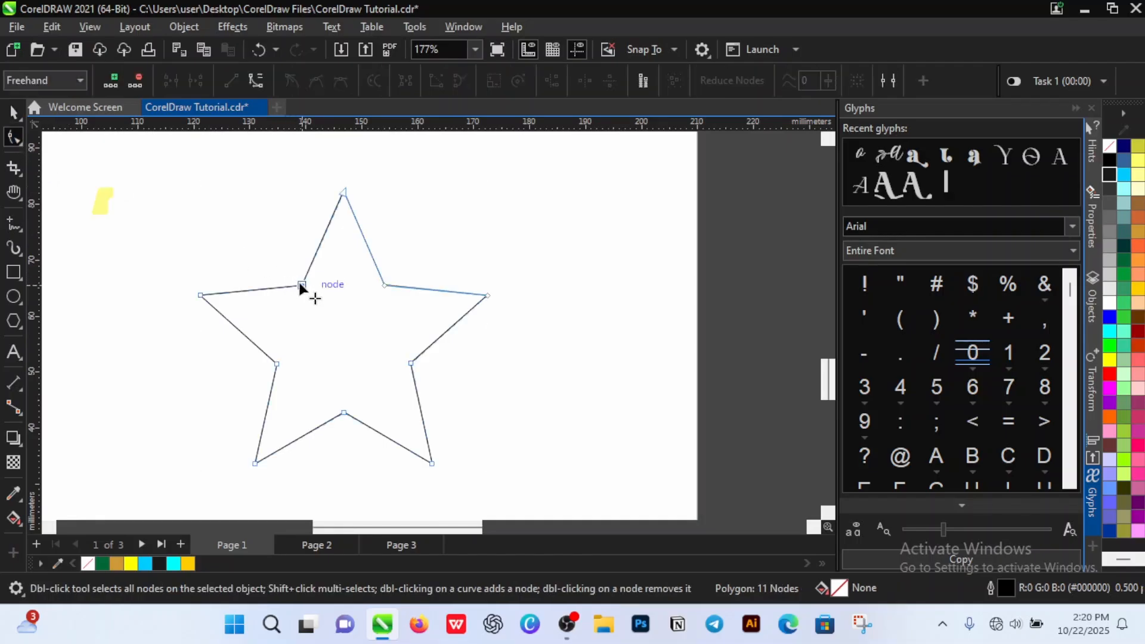
drag(299, 284, 349, 303)
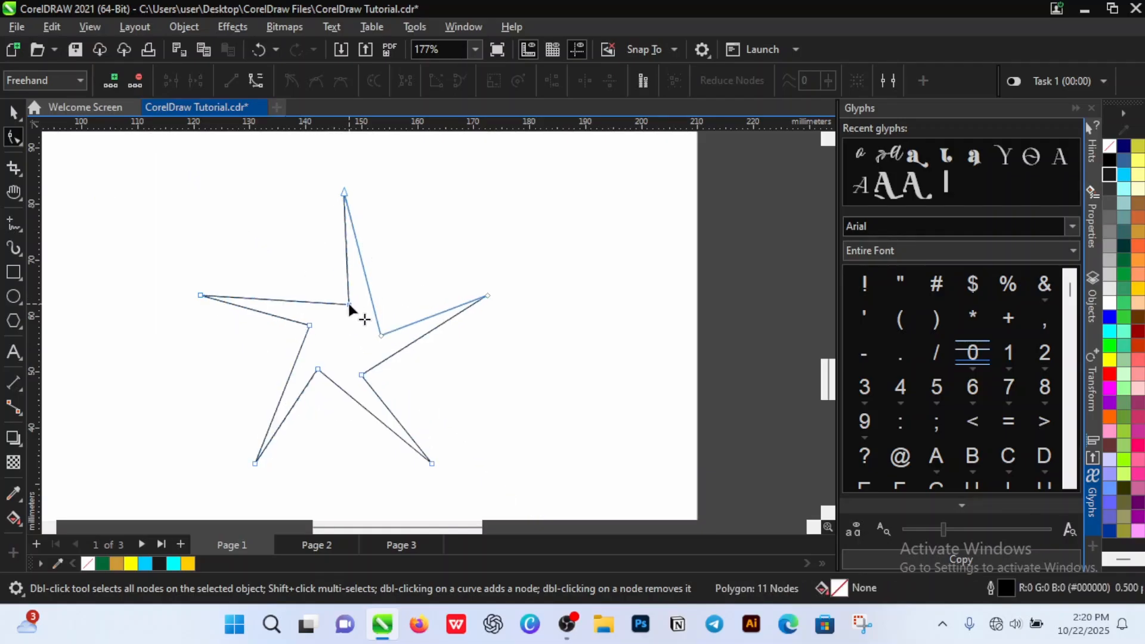
scroll(349, 300, down, 5)
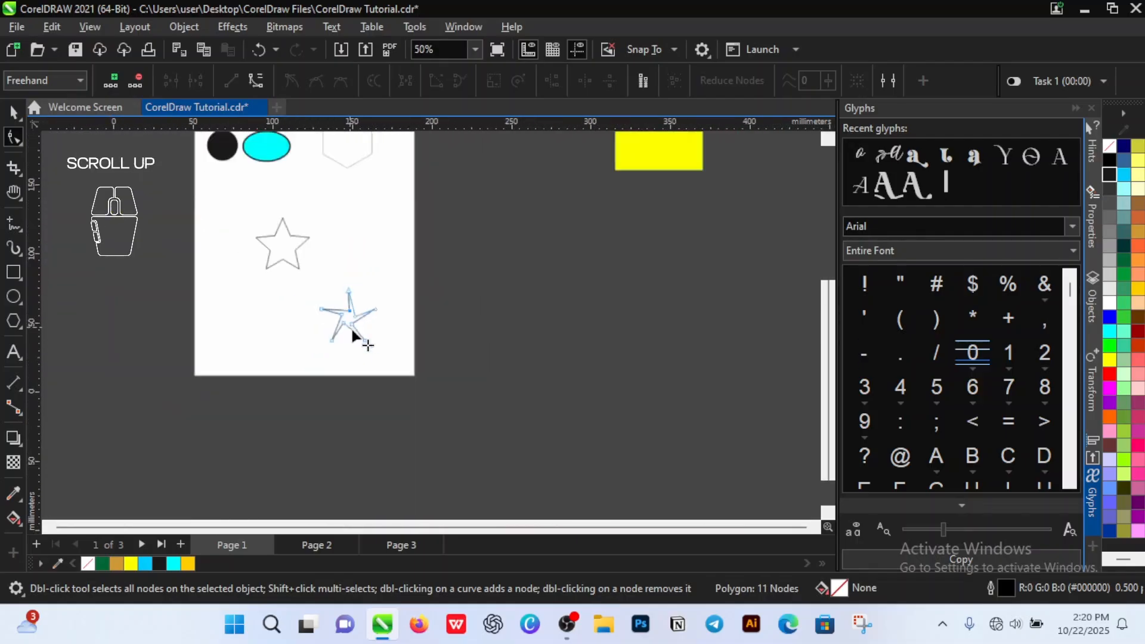
scroll(338, 314, up, 2)
key(space)
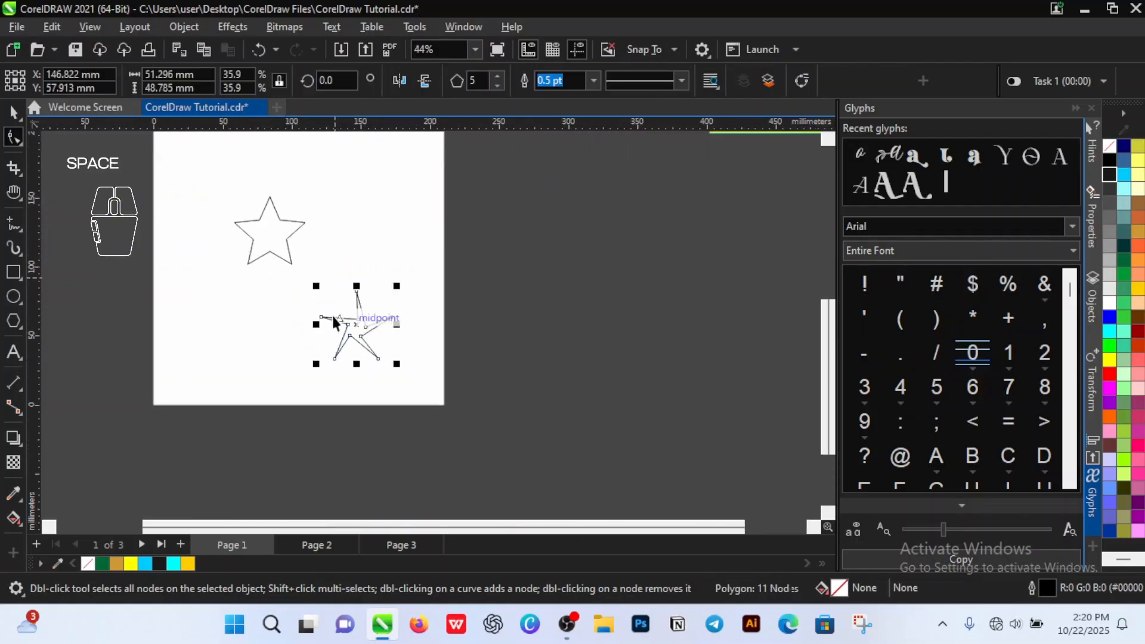
click(268, 335)
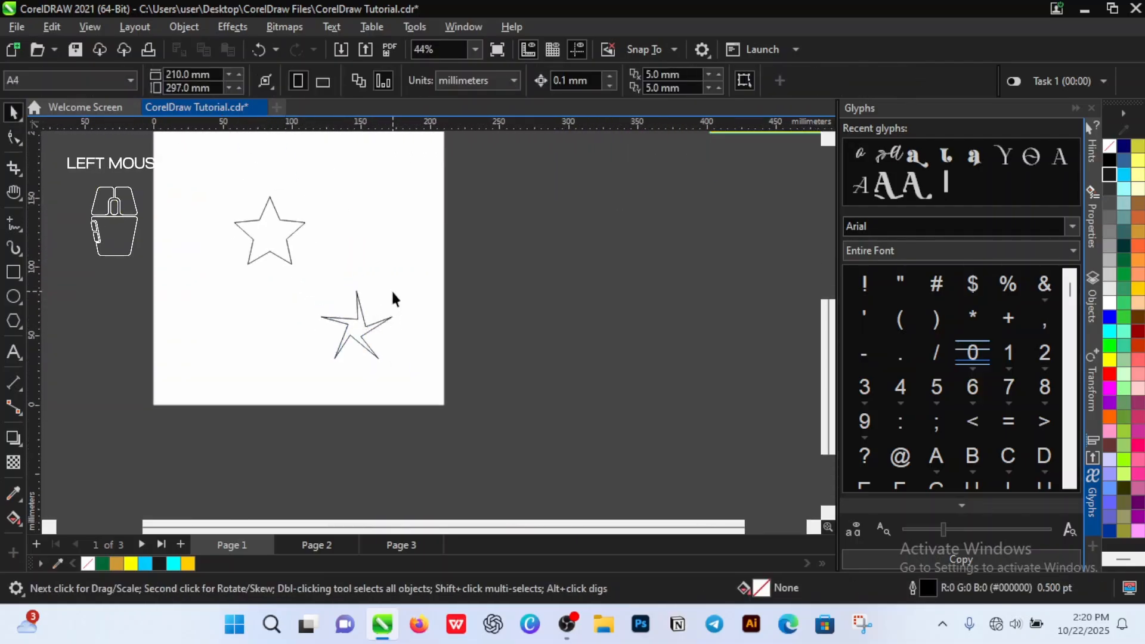
- Place a copy of the hexagon at the page's lower left, beside the twisted star
scroll(387, 289, down, 2)
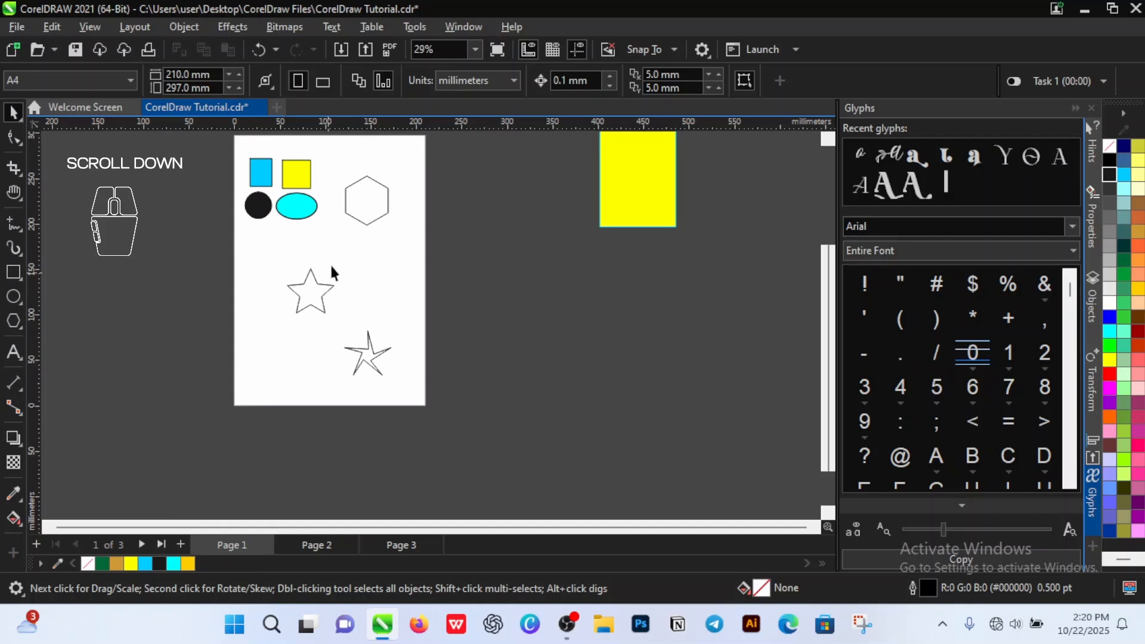
click(328, 272)
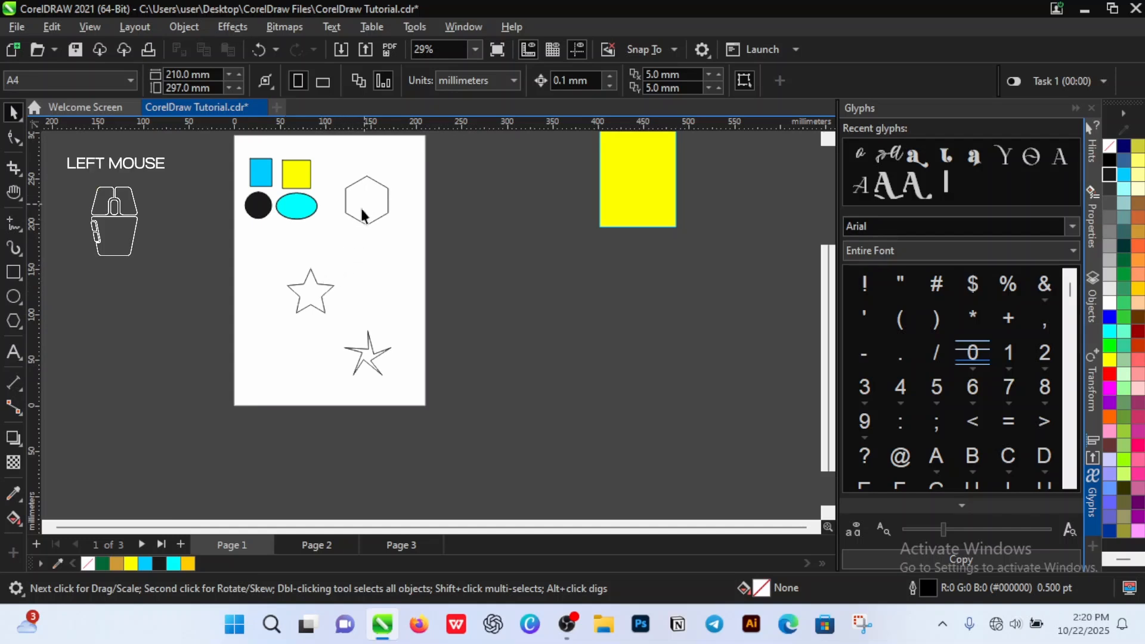
drag(373, 211, 298, 359)
right_click(297, 360)
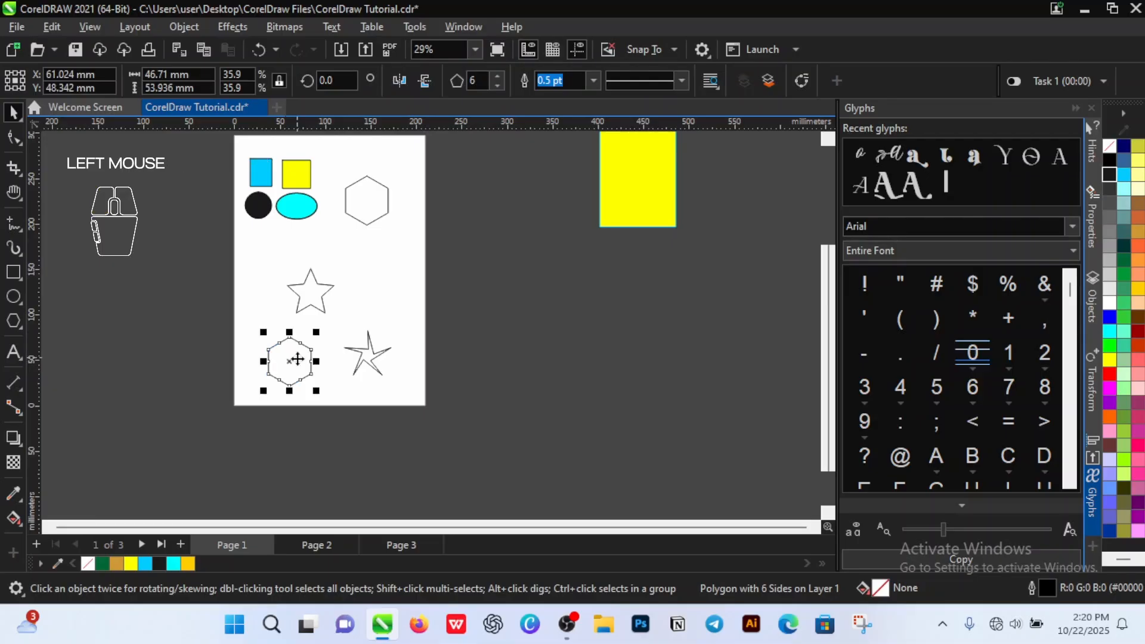
scroll(297, 361, up, 2)
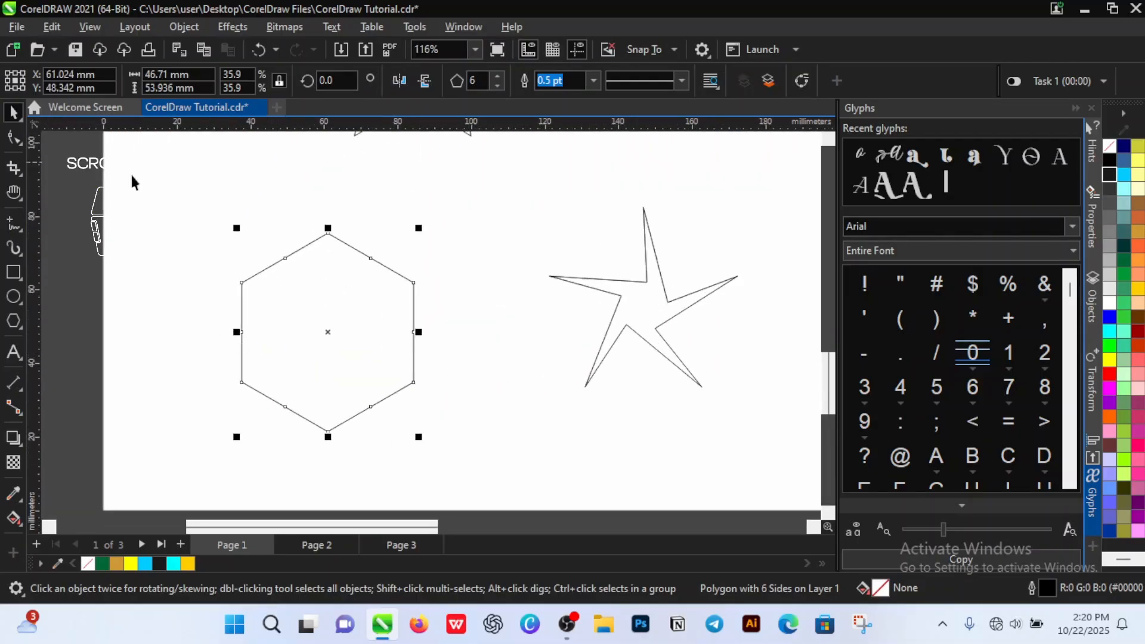
scroll(269, 263, down, 1)
scroll(189, 255, up, 1)
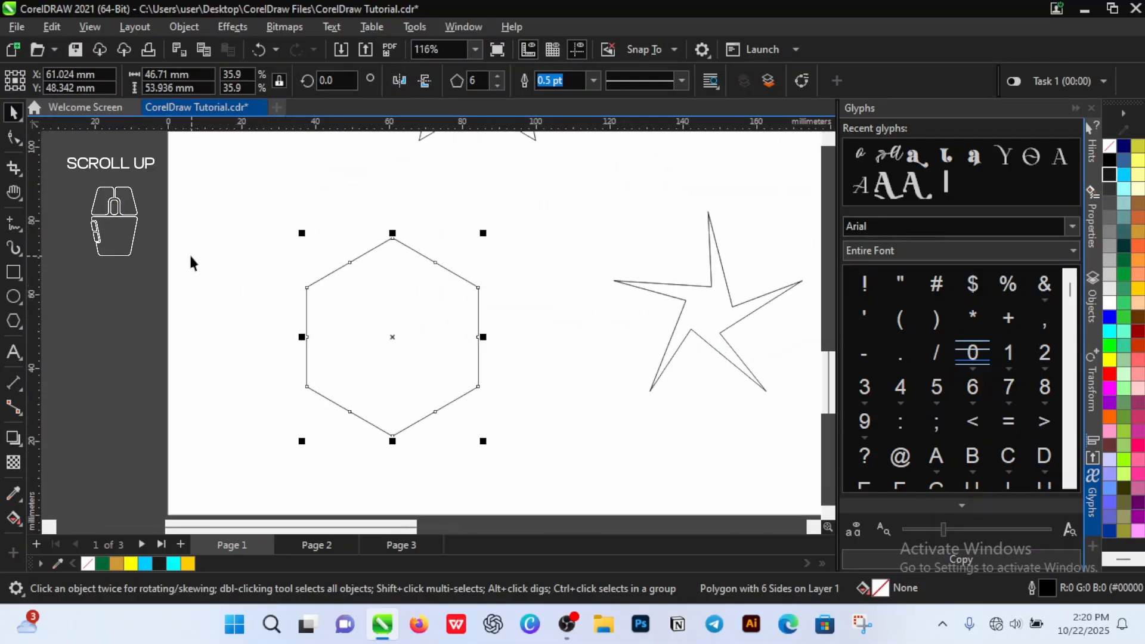
- Reshape the lower-left hexagon into a six-pointed star by pulling a side's midpoint node slightly inward, and deselect it
click(13, 141)
drag(350, 262, 399, 307)
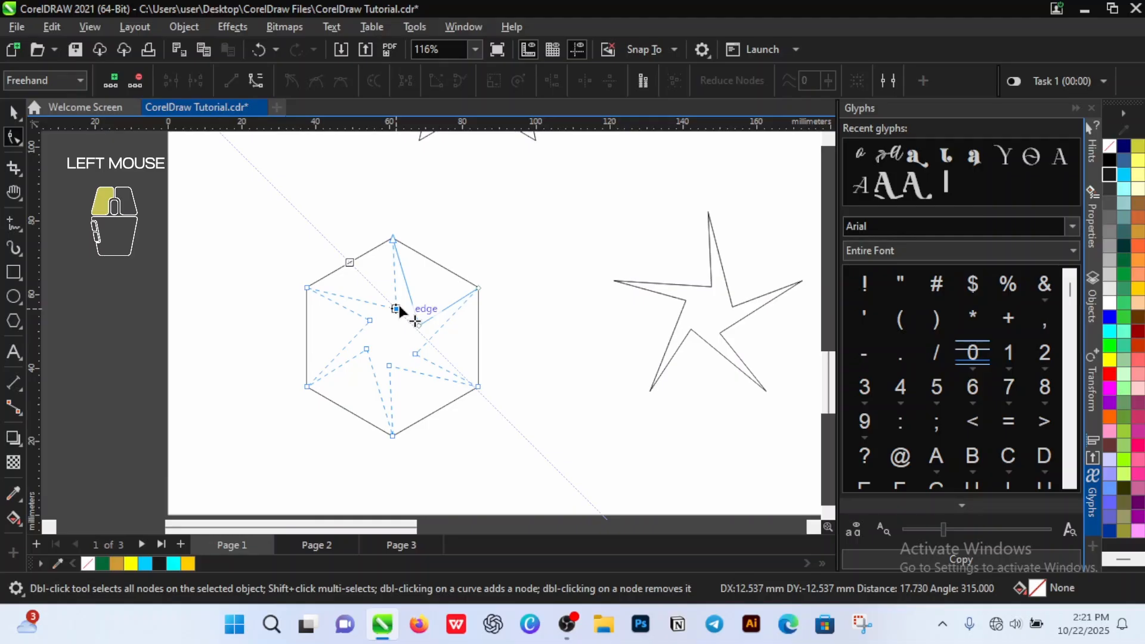
drag(398, 306, 370, 276)
scroll(399, 430, down, 5)
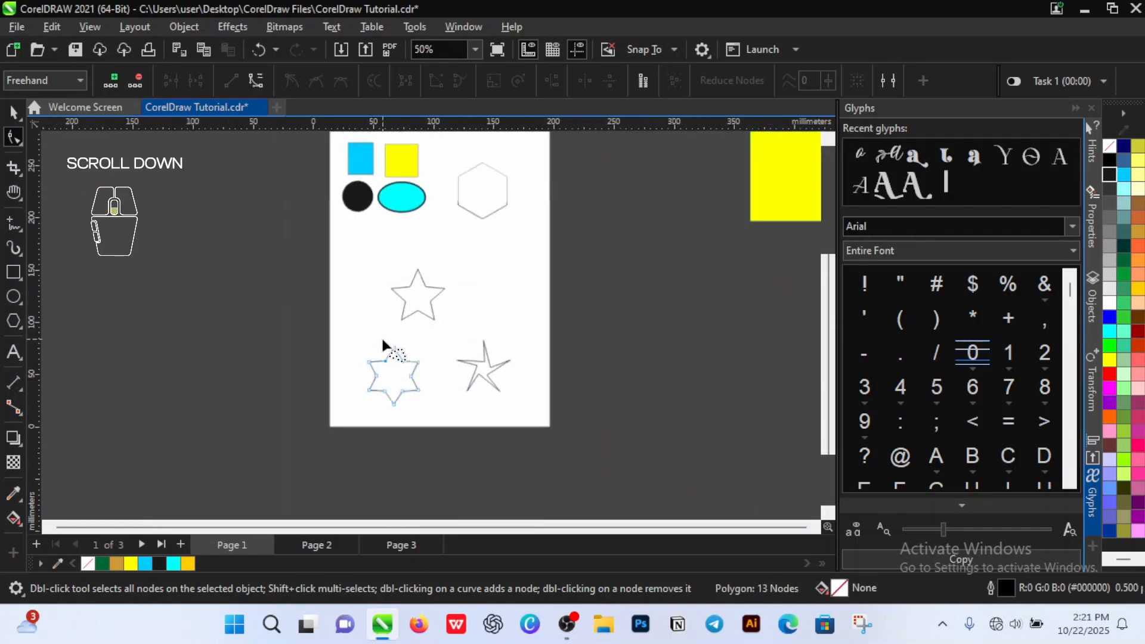
scroll(512, 316, down, 2)
scroll(503, 299, up, 4)
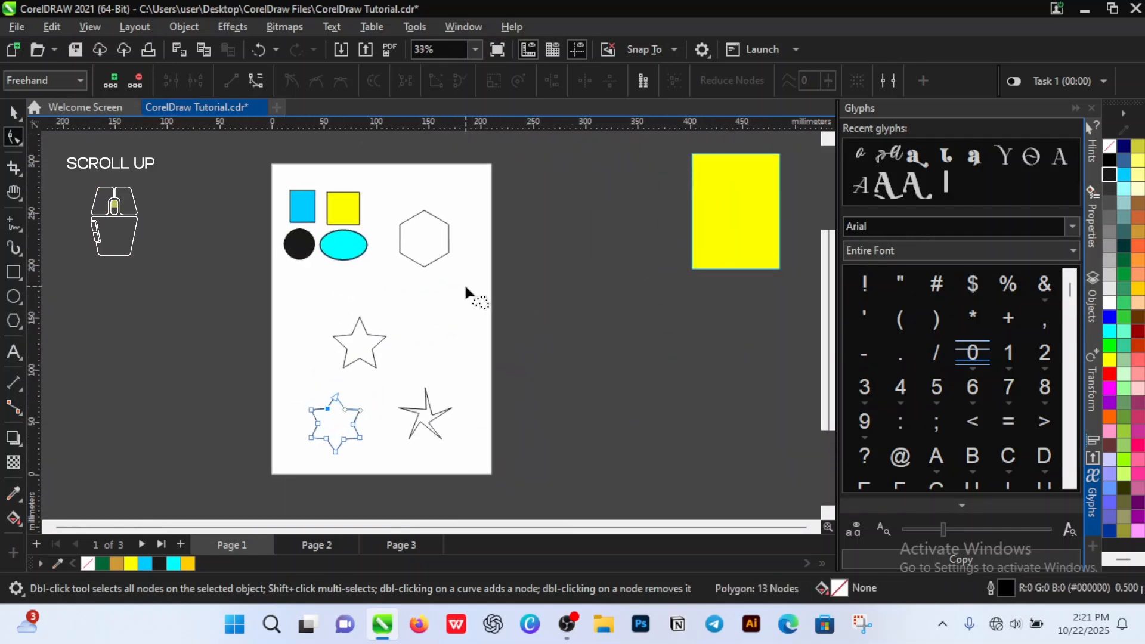
key(space)
click(214, 412)
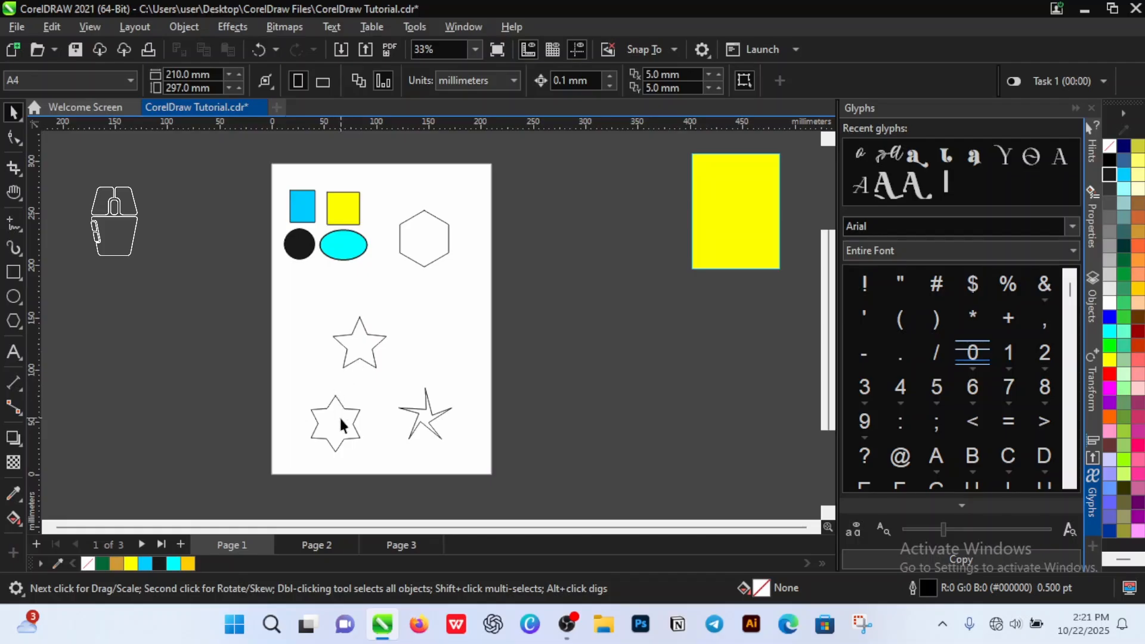
- Arrange the six-pointed star, the regular five-pointed star and the twisted star in a row below the filled shapes, and deselect
drag(338, 416, 311, 305)
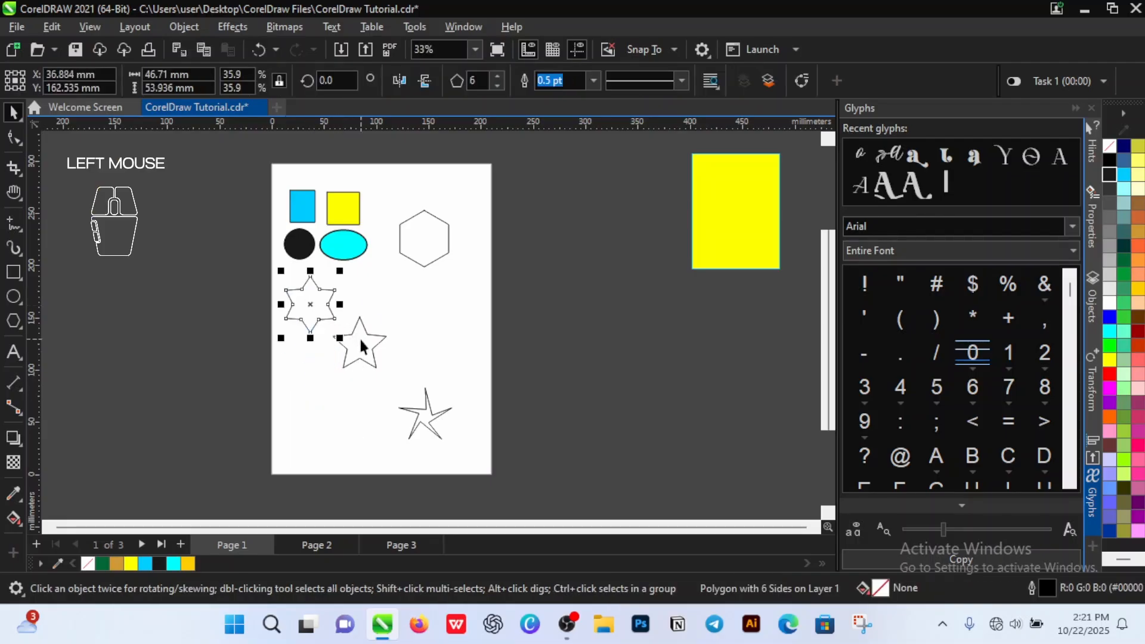
drag(359, 336, 378, 303)
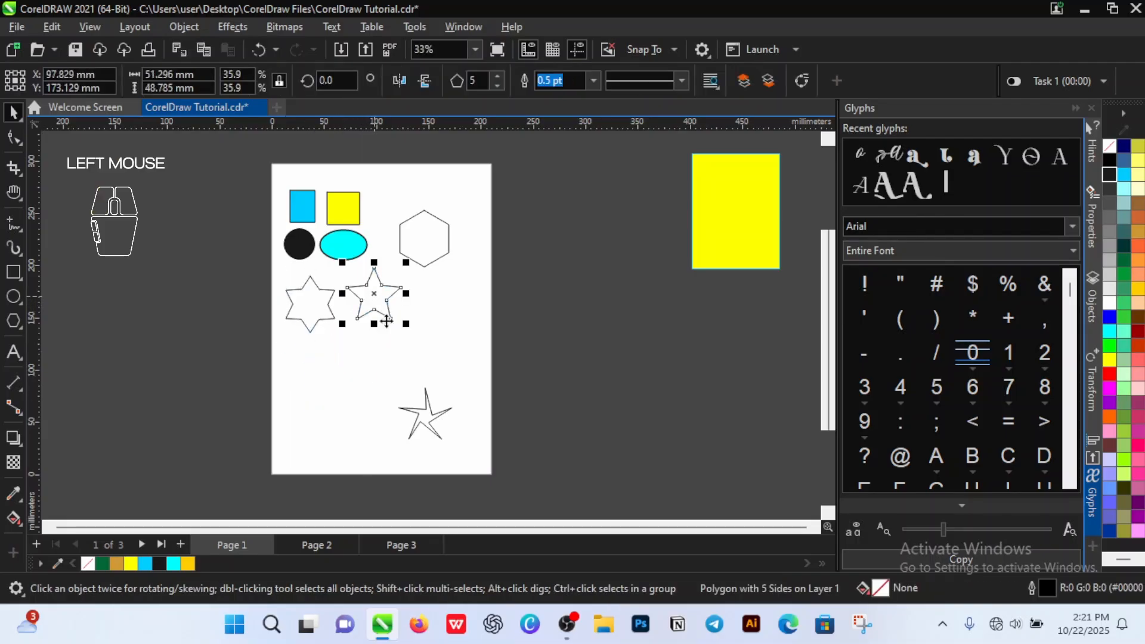
drag(426, 415, 440, 306)
click(396, 349)
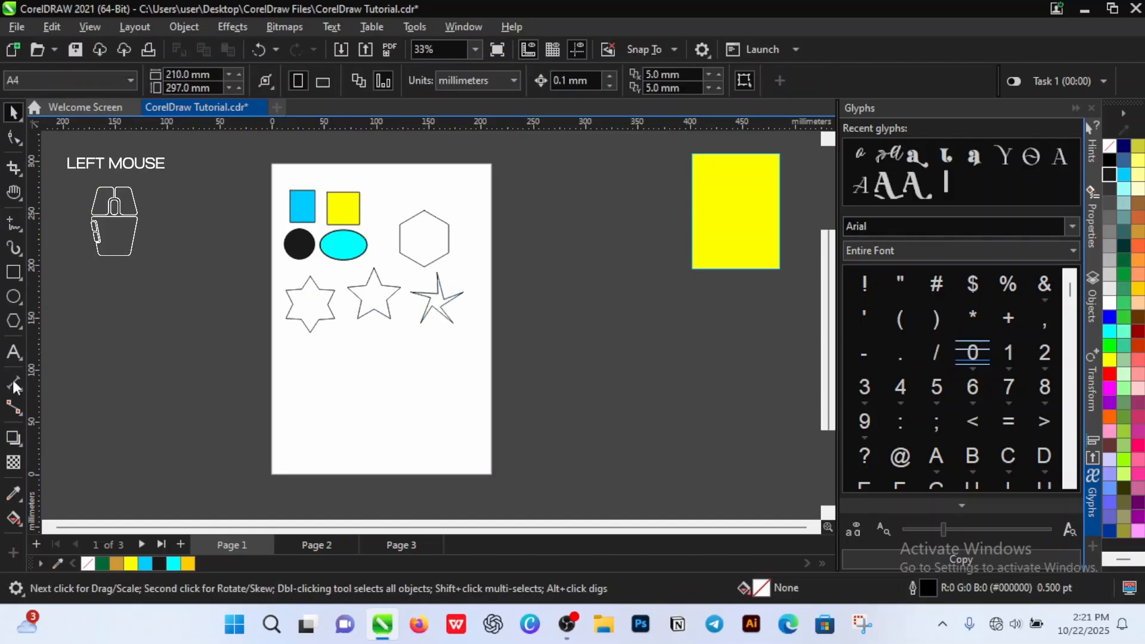
- Draw a regular five-pointed star about 62 mm wide with the Star tool, and place it below the row of stars
click(20, 328)
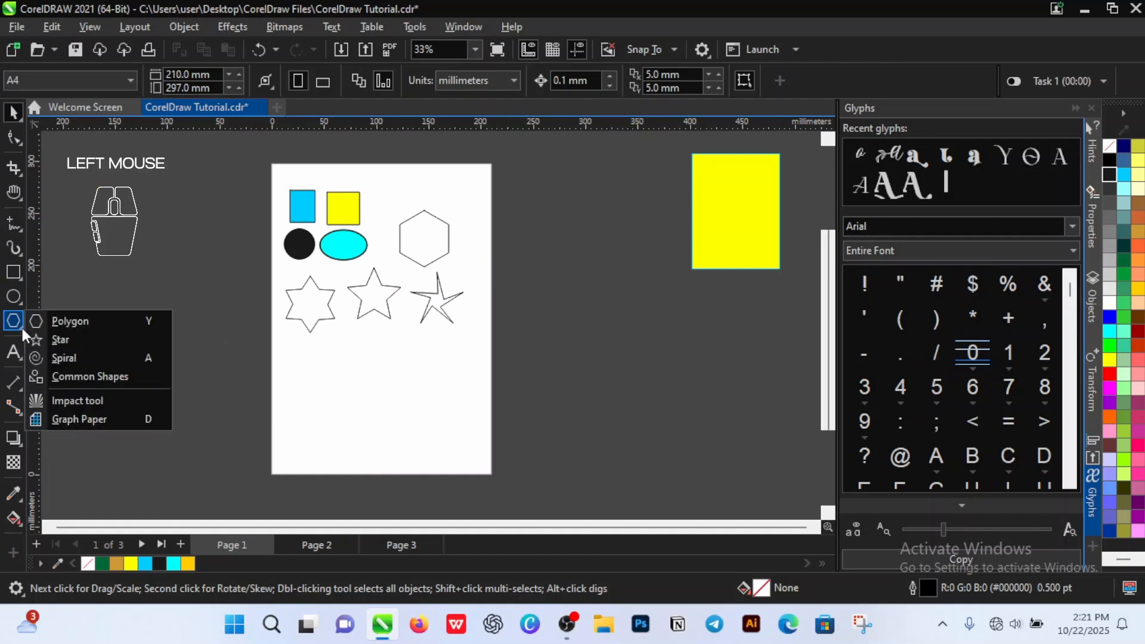
click(60, 340)
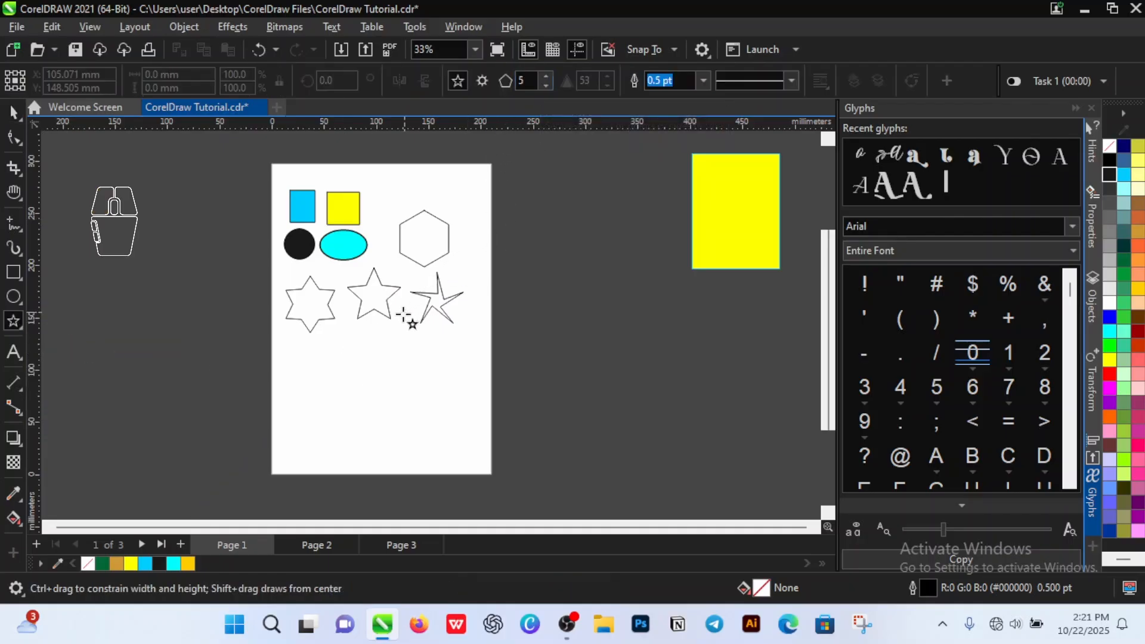
drag(351, 359, 378, 383)
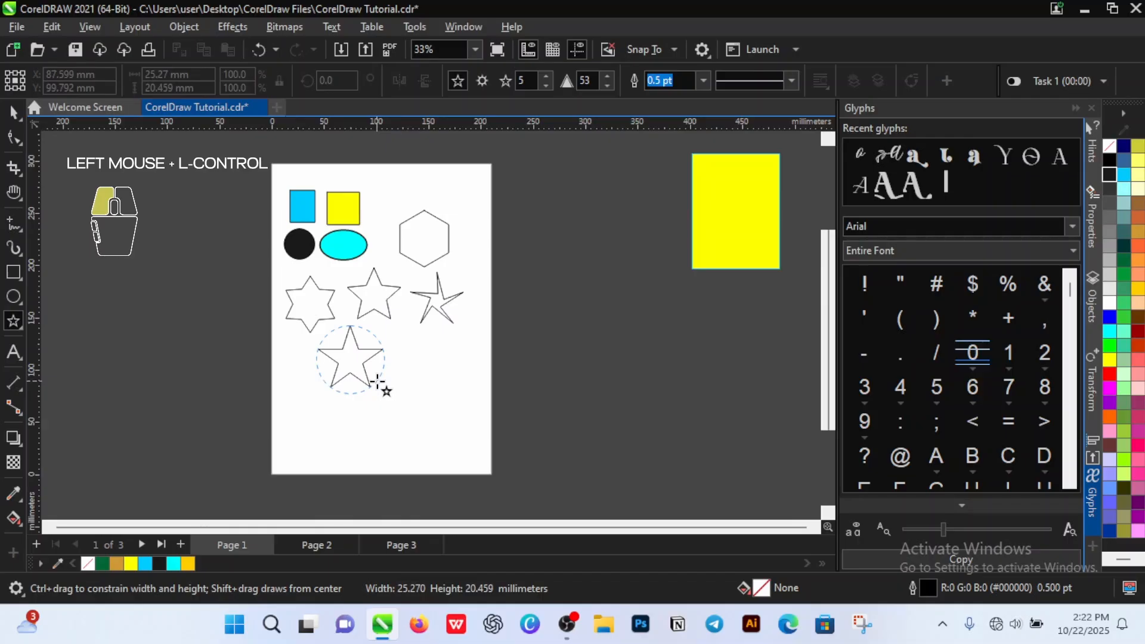
drag(378, 381, 378, 384)
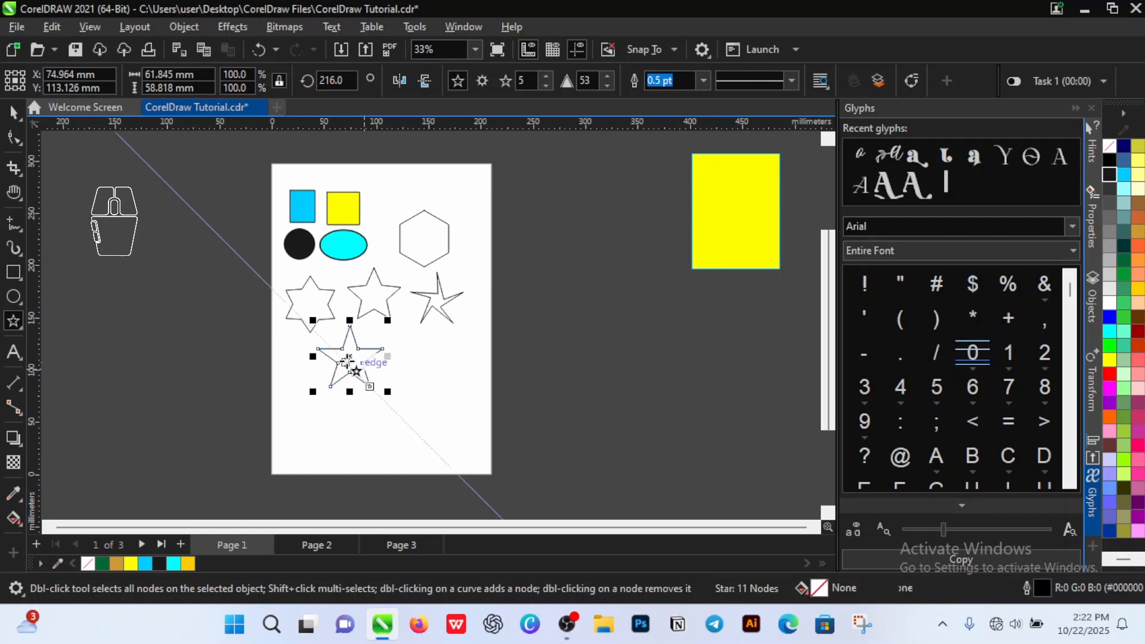
drag(351, 357, 371, 396)
- Try flattening the new star into a pentagon by pulling an inner node outward to its edge, and undo it
scroll(369, 400, up, 3)
key(F10)
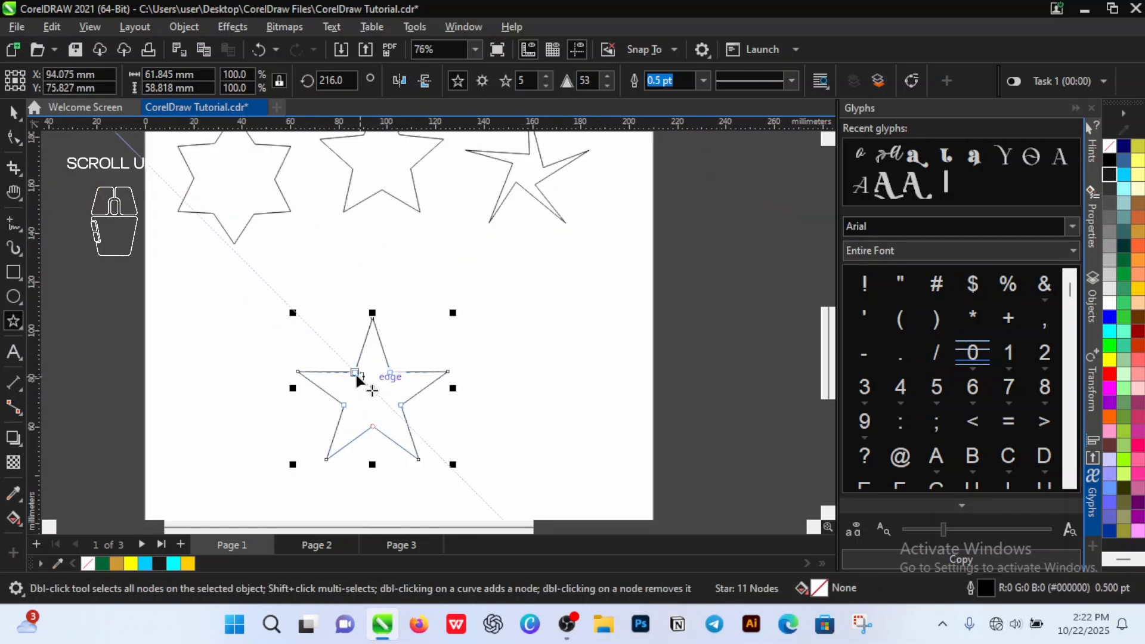
click(354, 373)
drag(356, 378, 336, 338)
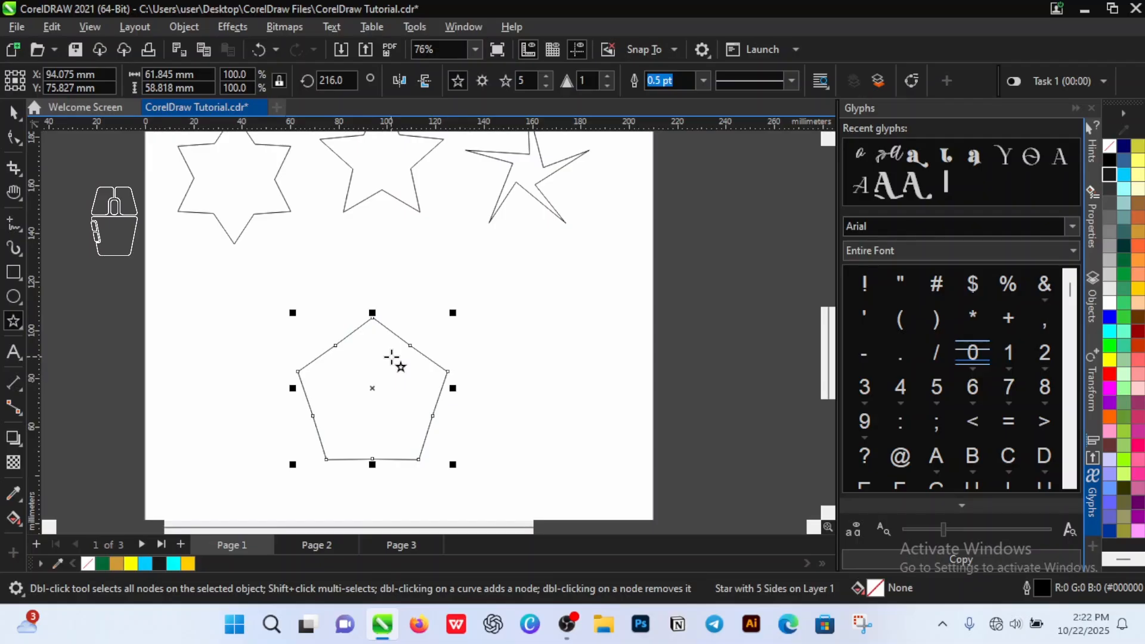
key(ctrl+z)
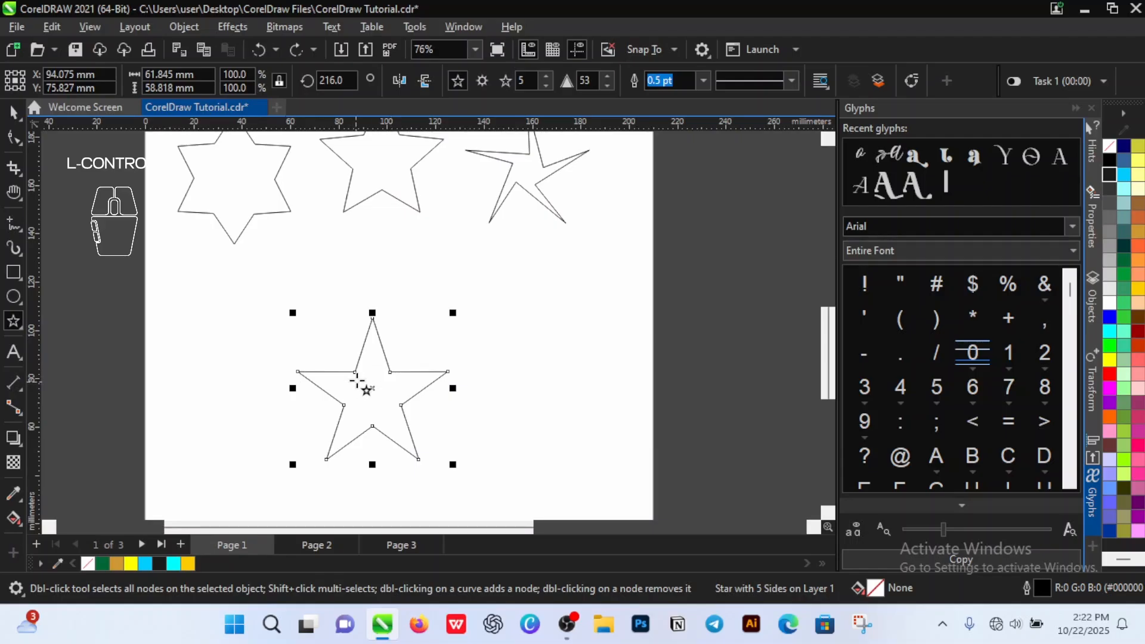
- Broaden the new star's points slightly by pulling one of its inner nodes about 1 mm outward
click(356, 373)
mouse_move(356, 374)
mouse_down()
mouse_move(372, 379)
mouse_move(355, 387)
mouse_move(346, 373)
mouse_move(352, 388)
mouse_move(365, 340)
mouse_move(370, 364)
mouse_up()
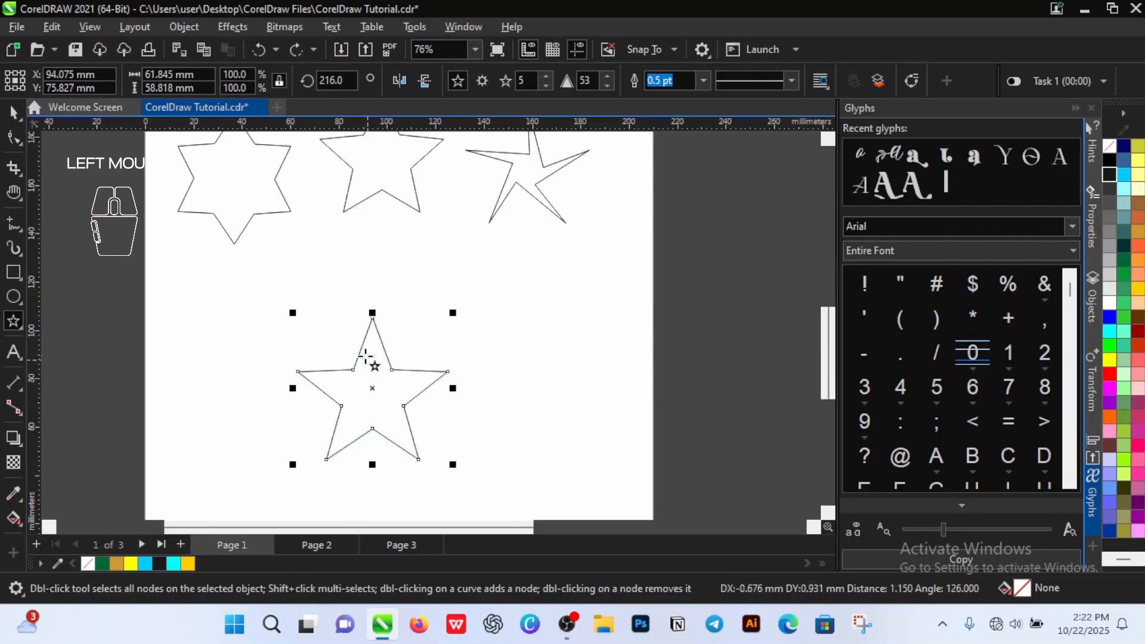
click(15, 139)
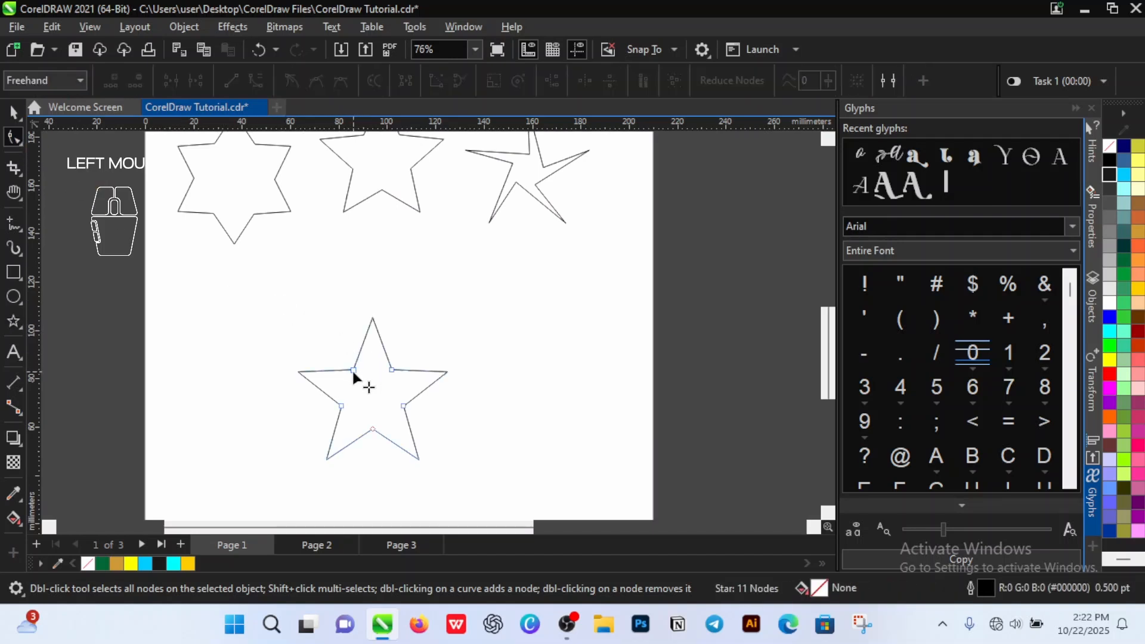
mouse_move(353, 368)
mouse_down()
mouse_move(369, 360)
mouse_move(375, 370)
mouse_move(359, 371)
mouse_move(363, 383)
mouse_move(342, 356)
mouse_move(352, 370)
mouse_up()
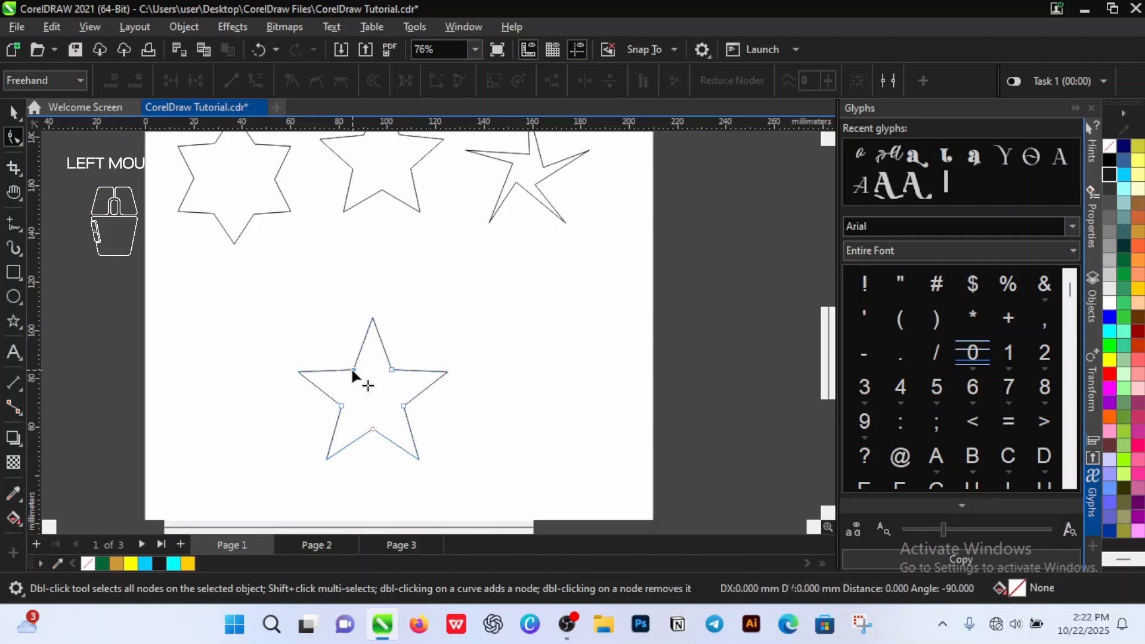
- Raise the new star's number of points to 34
scroll(375, 382, down, 2)
scroll(377, 374, down, 6)
scroll(410, 342, up, 4)
scroll(341, 406, down, 2)
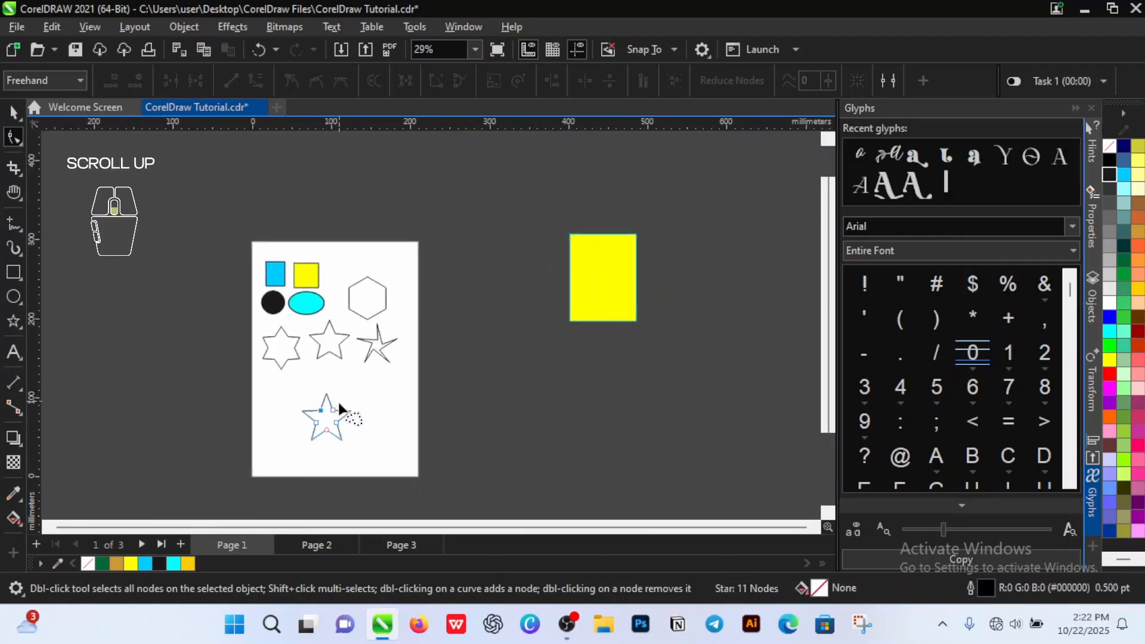
scroll(341, 435, up, 6)
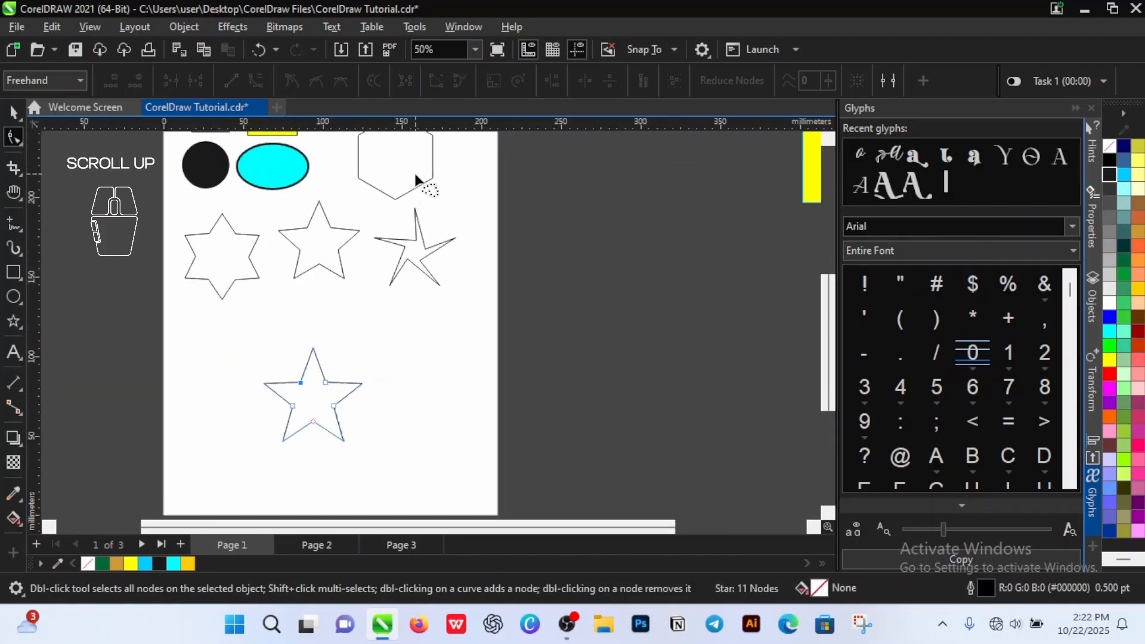
click(14, 322)
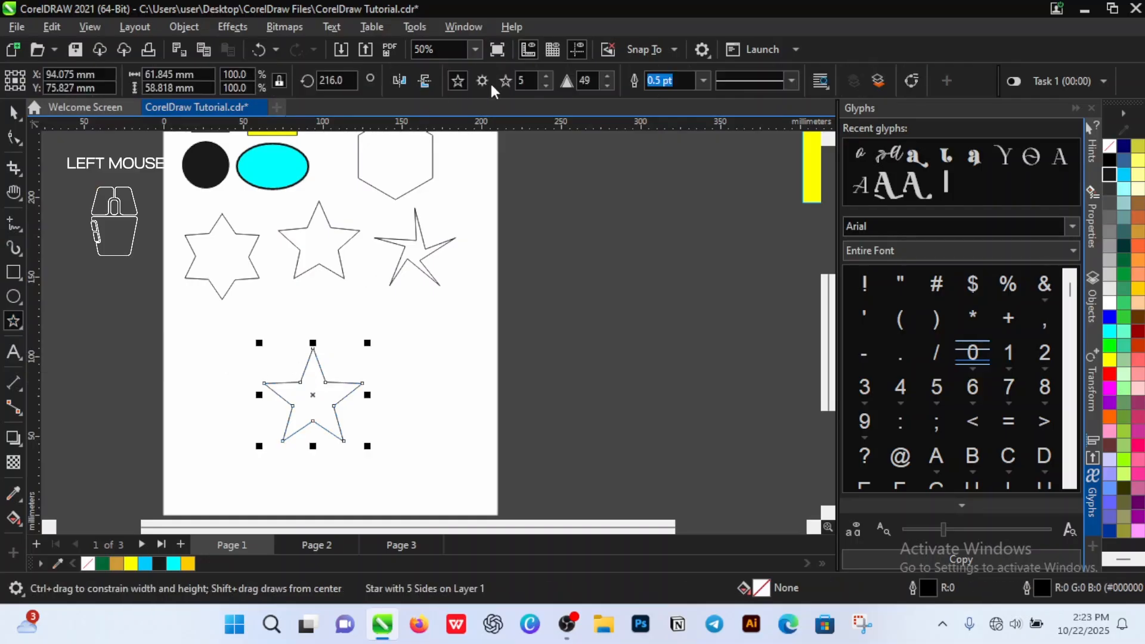
click(546, 80)
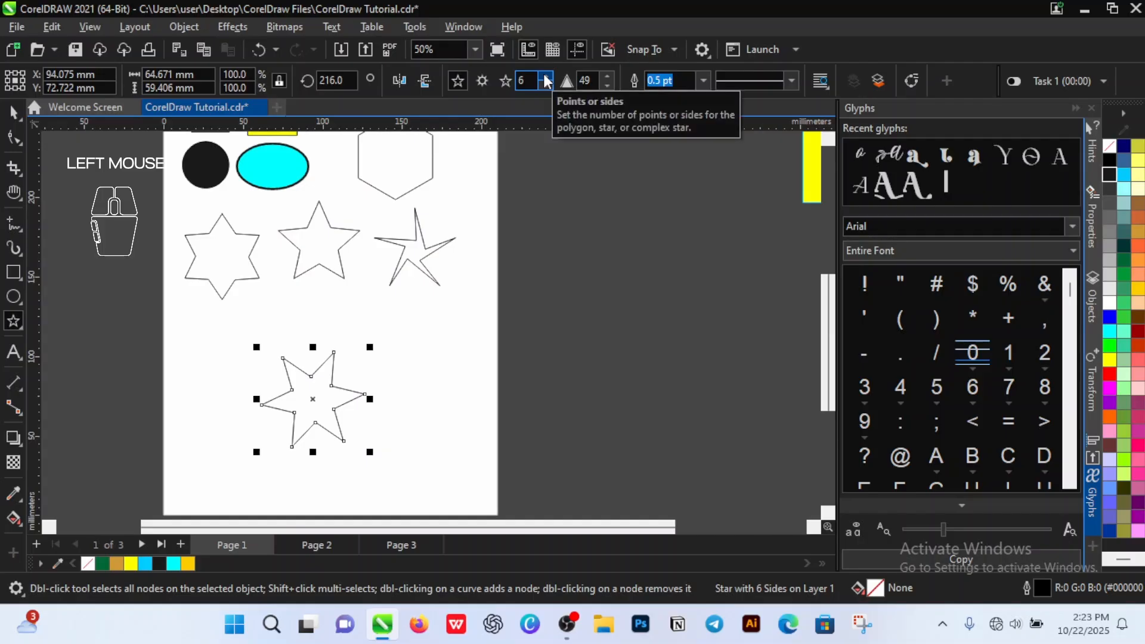
click(546, 80)
click(546, 80)
click(547, 80)
click(547, 80)
click(546, 80)
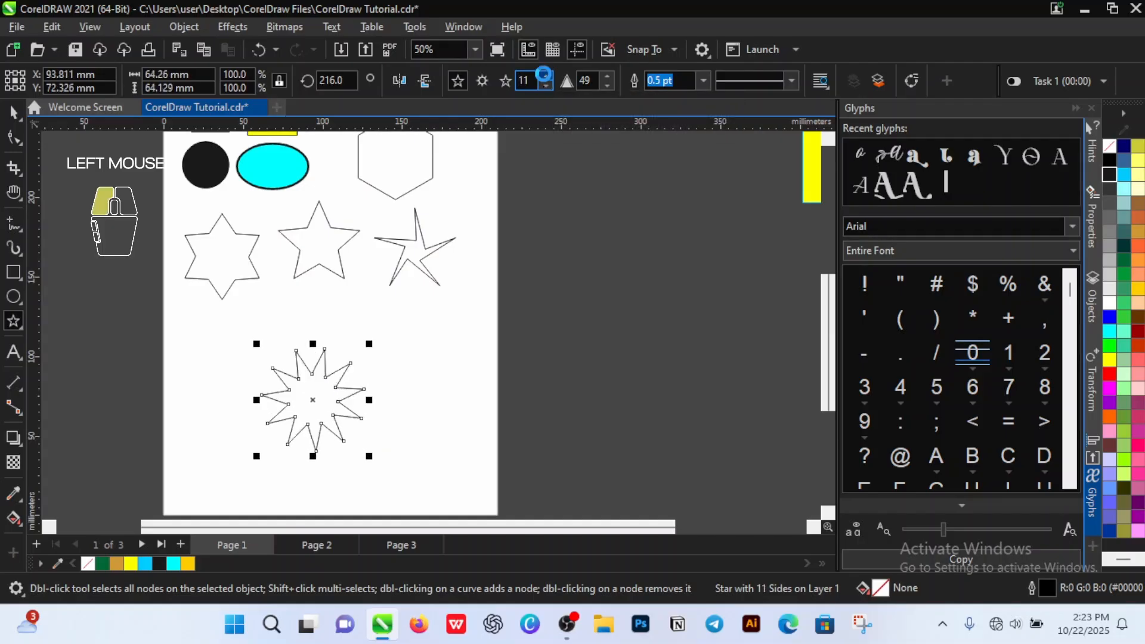
click(546, 80)
click(547, 80)
click(547, 80)
click(547, 80)
click(547, 80)
click(547, 80)
click(546, 80)
click(546, 80)
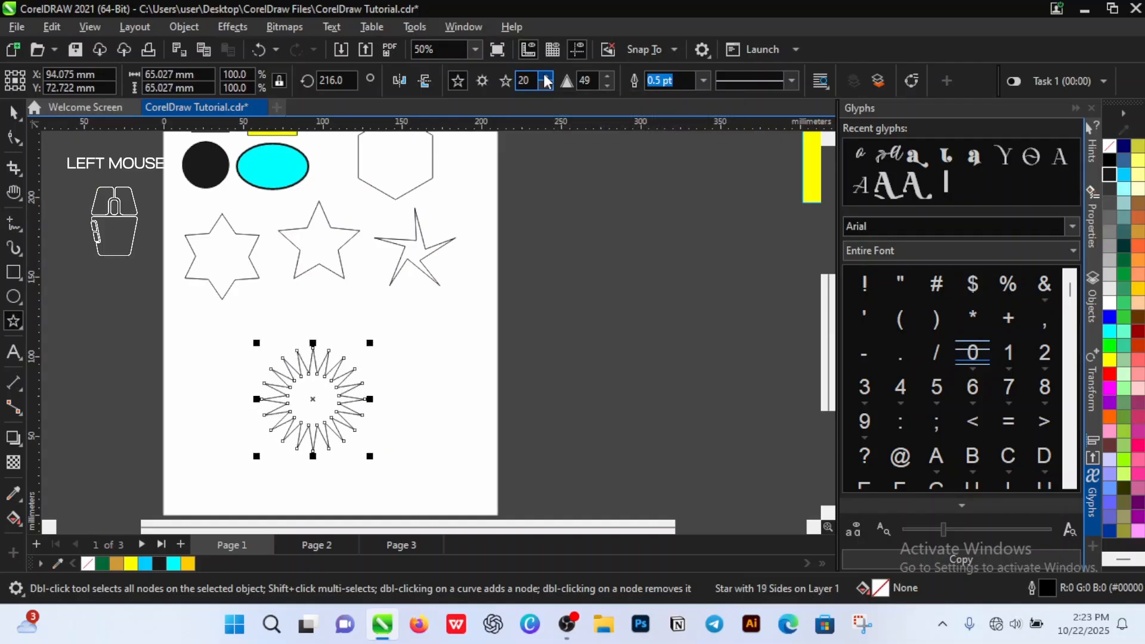
click(546, 80)
click(546, 80)
click(547, 80)
click(547, 80)
click(547, 80)
click(546, 80)
click(547, 80)
click(547, 80)
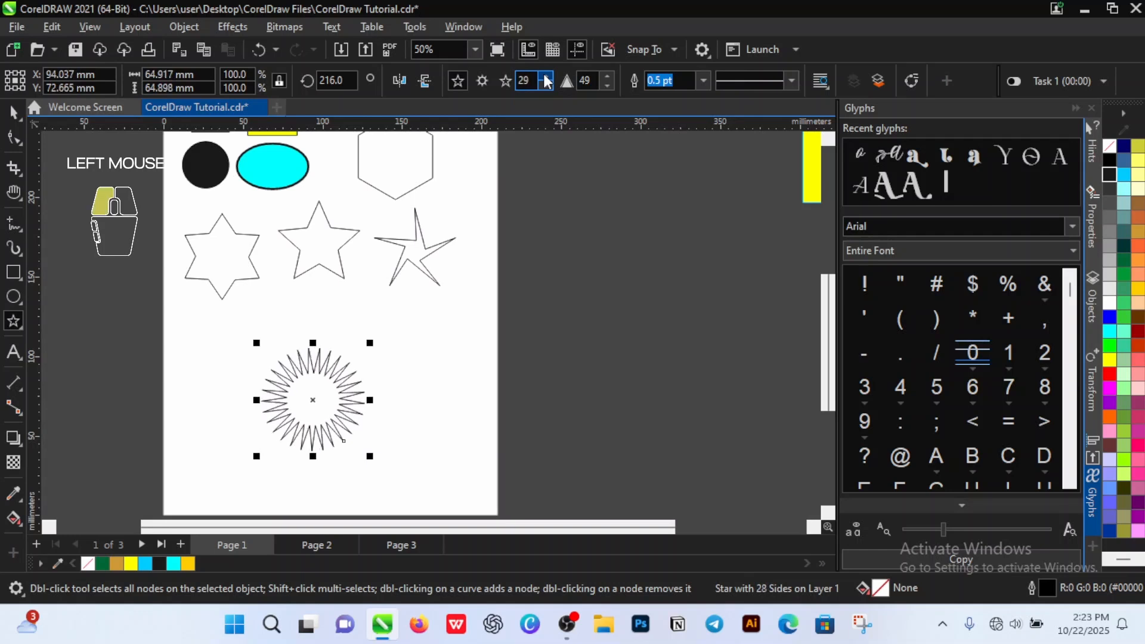
click(547, 79)
click(546, 80)
click(547, 80)
click(546, 80)
click(547, 80)
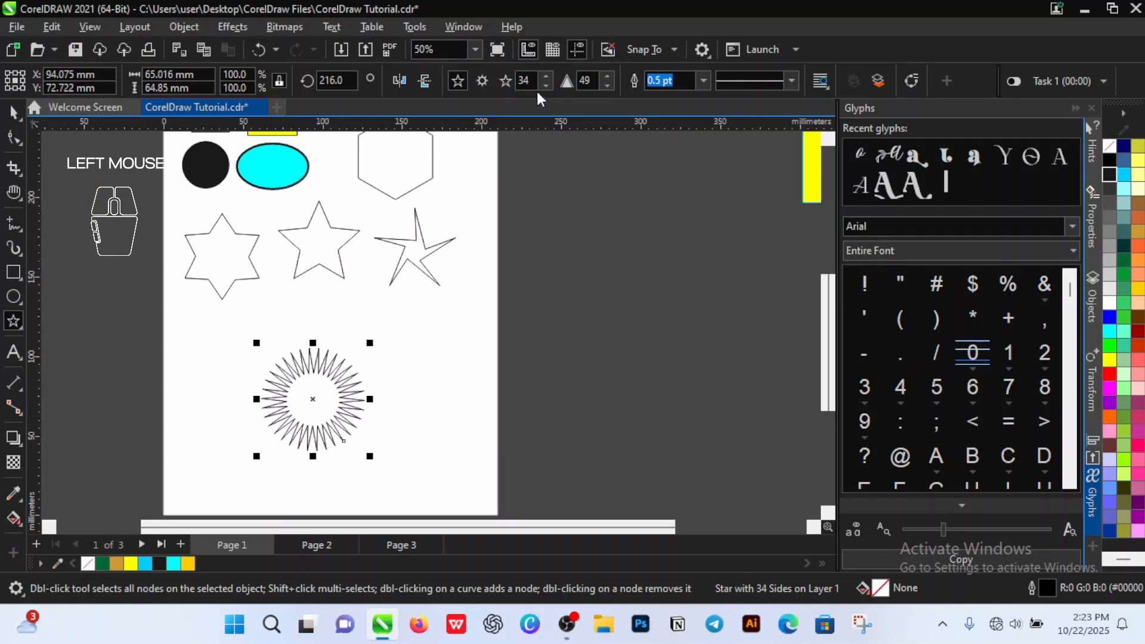
- Lower the same star's number of points gradually down to 3
click(547, 85)
click(546, 84)
click(547, 85)
click(547, 85)
click(546, 85)
click(546, 85)
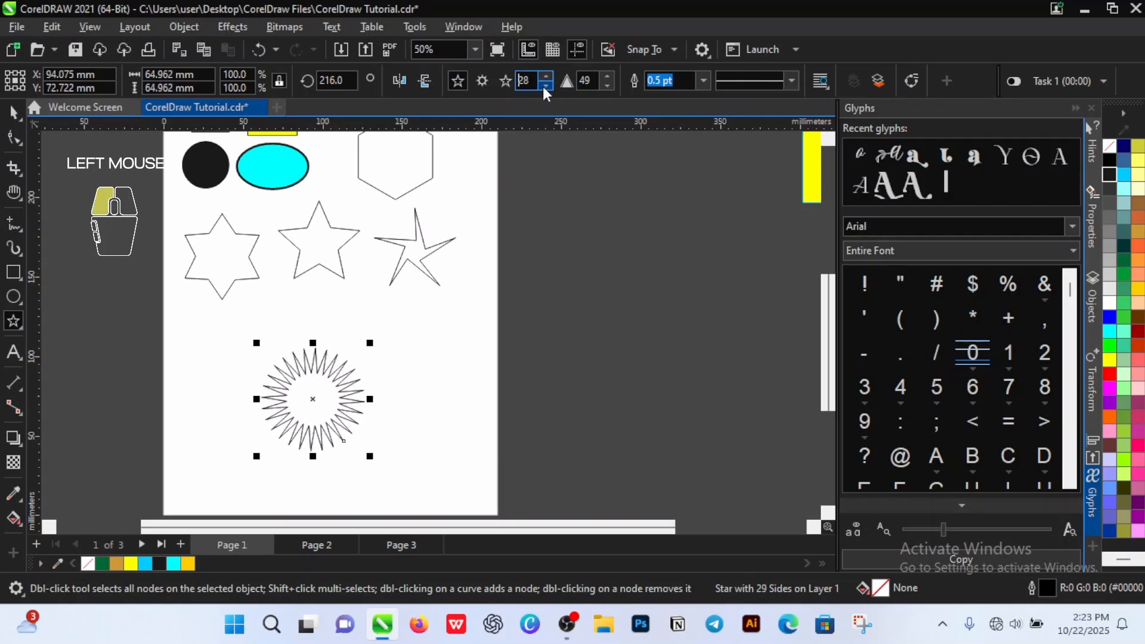
click(547, 85)
click(547, 85)
click(547, 85)
click(547, 85)
click(546, 85)
click(547, 85)
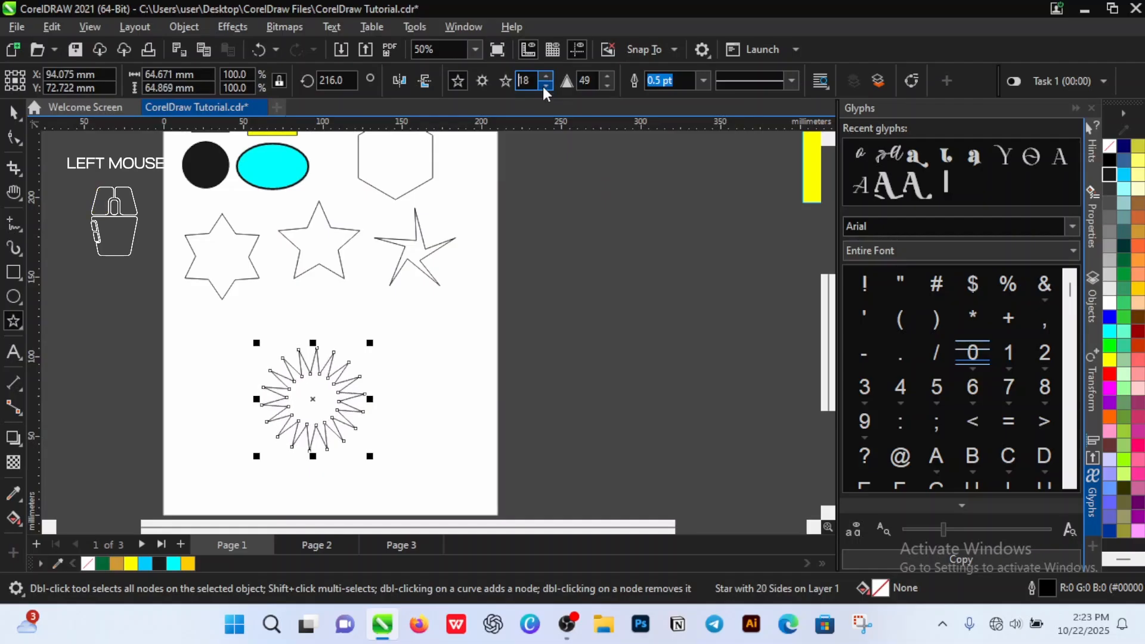
click(546, 85)
click(546, 85)
click(545, 86)
click(545, 86)
click(545, 86)
click(545, 86)
click(544, 86)
click(545, 86)
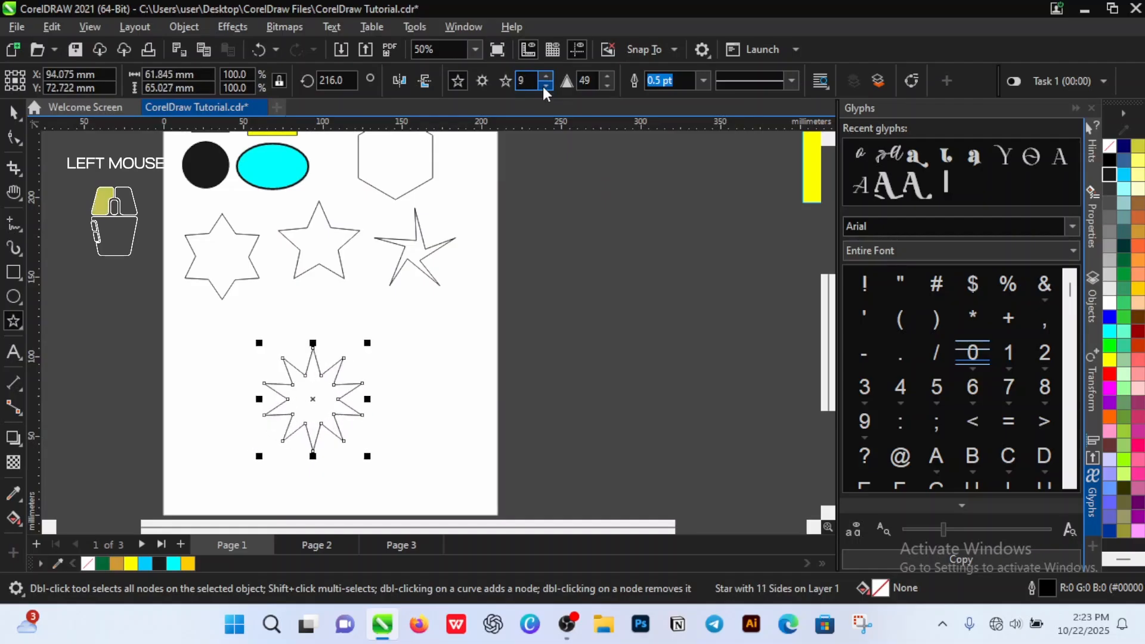
click(544, 86)
click(545, 85)
click(544, 87)
click(544, 87)
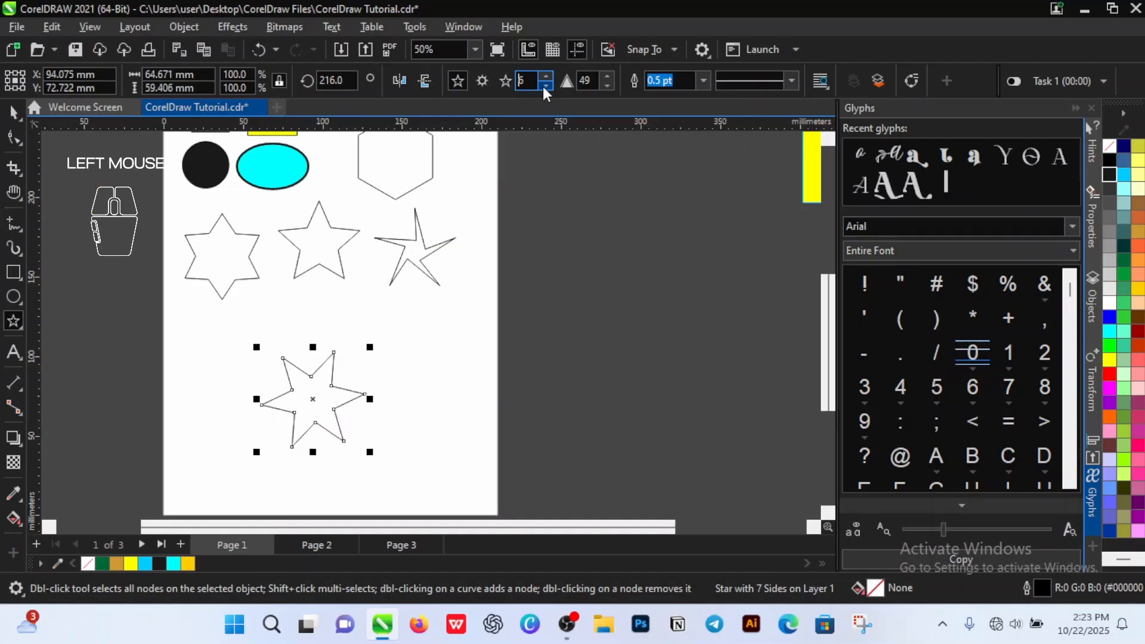
click(545, 87)
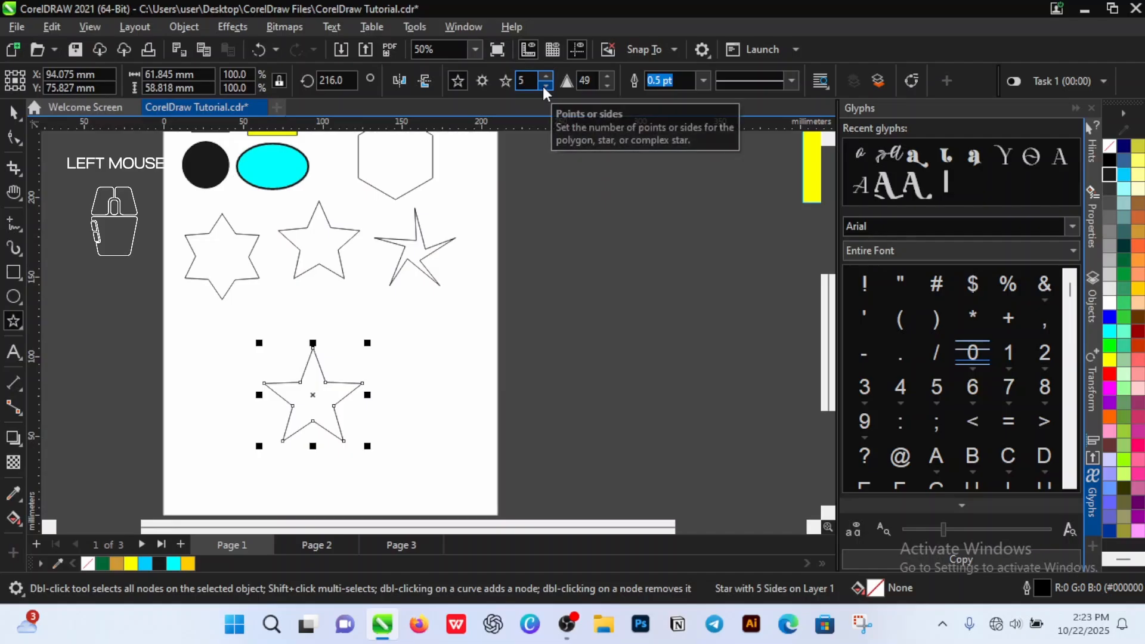
click(545, 87)
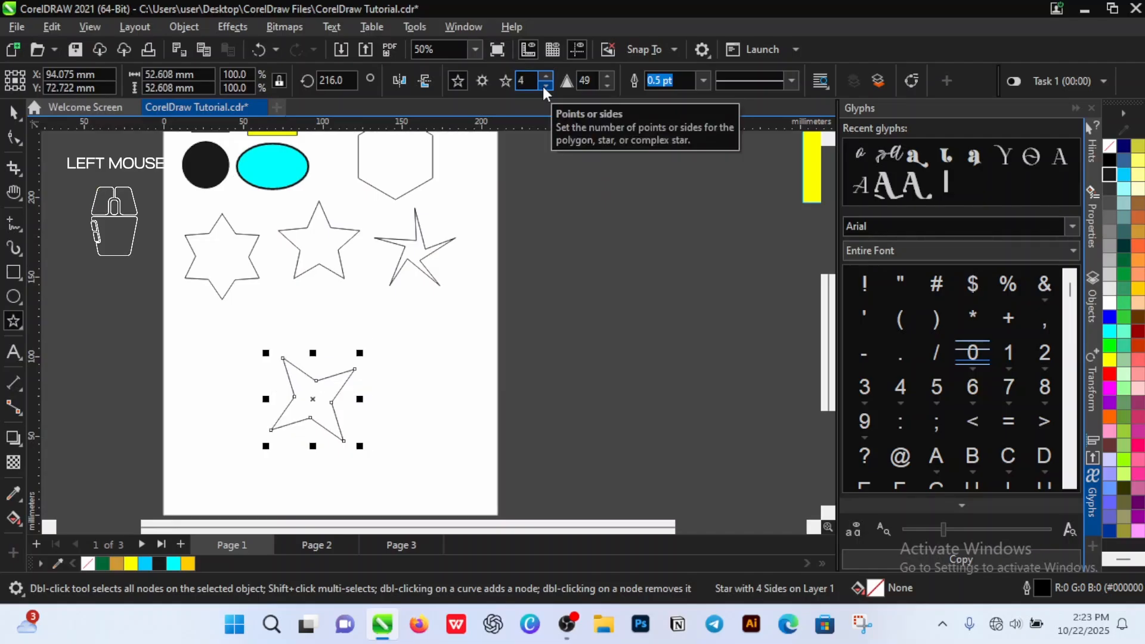
click(542, 87)
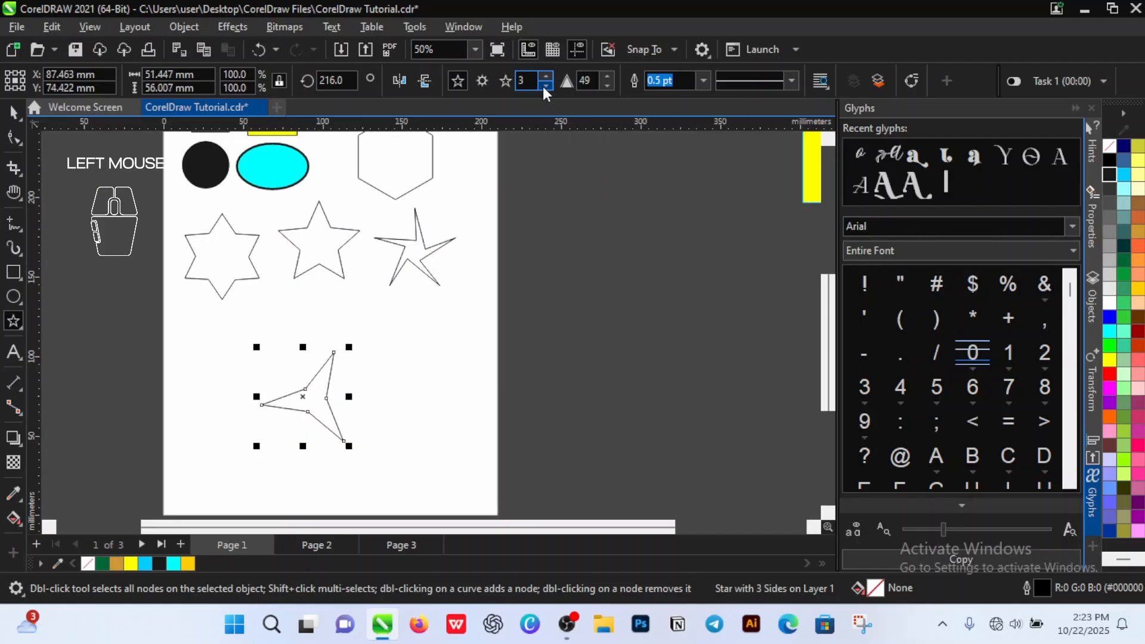
- Set the star's number of points back to 5
click(546, 74)
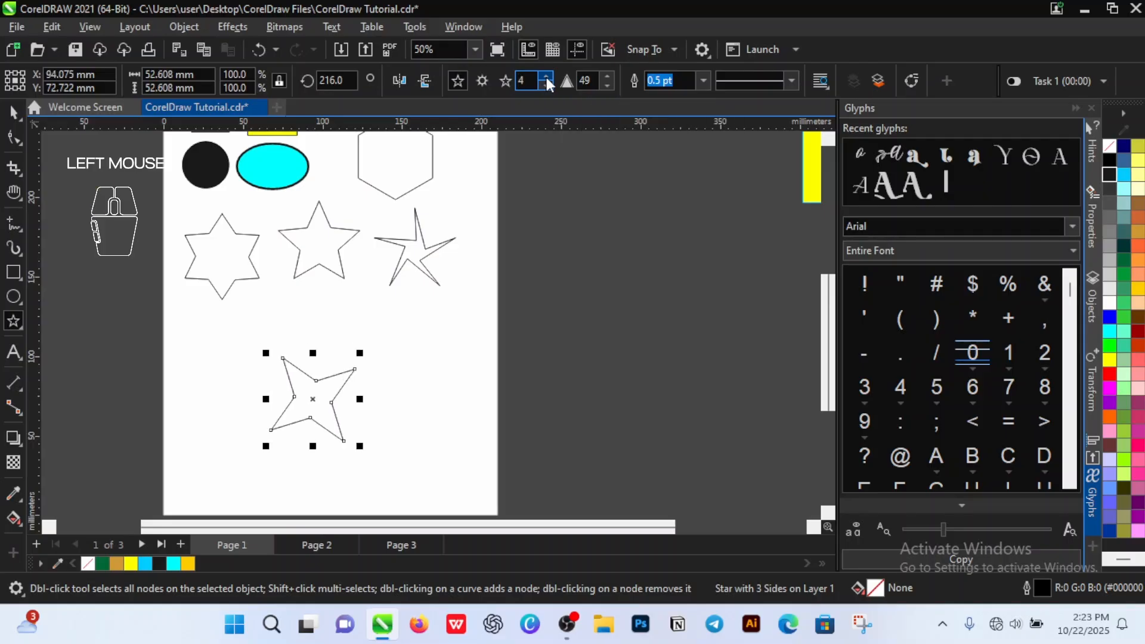
click(545, 74)
click(545, 74)
click(546, 85)
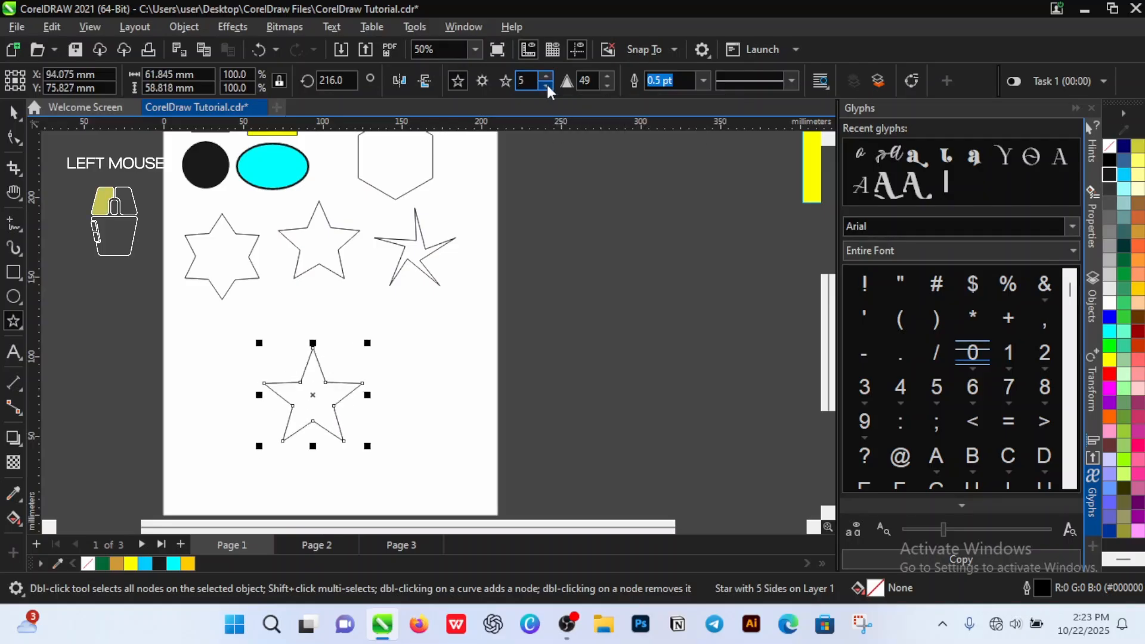
click(547, 84)
click(545, 75)
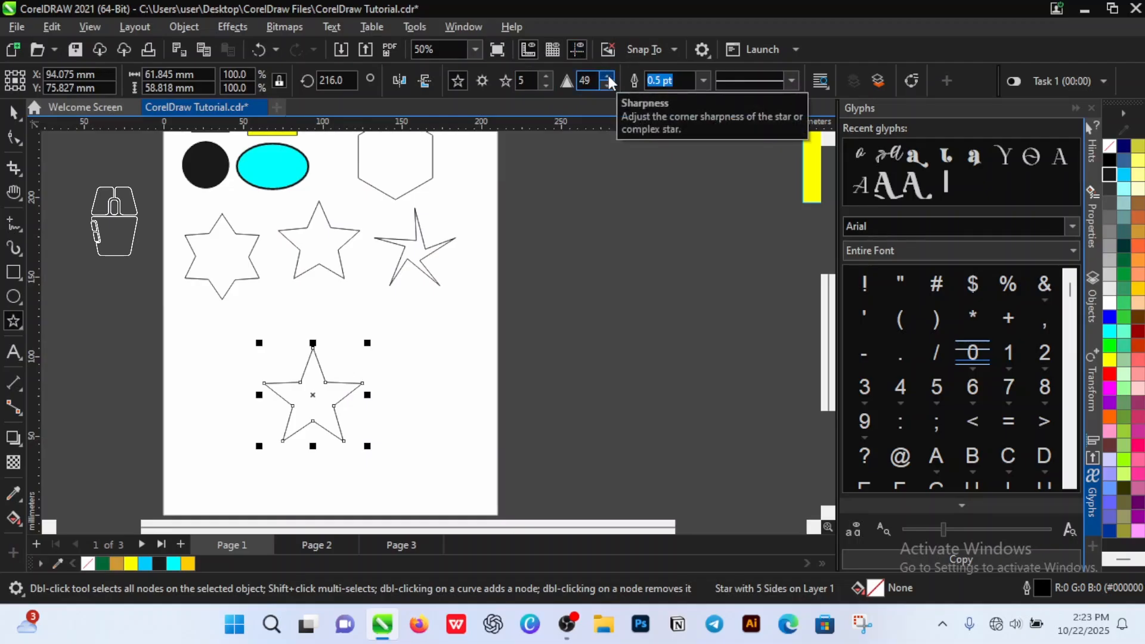
- Raise the star's sharpness to 68, and broaden its points again by pulling an inner node outward with the Shape tool
click(608, 76)
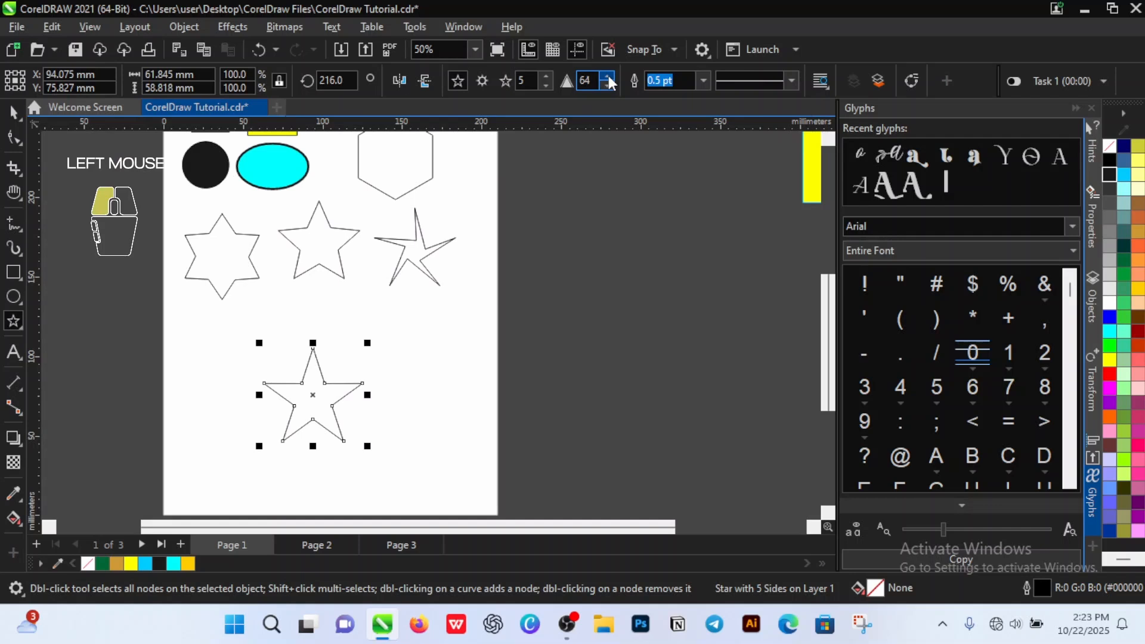
click(609, 77)
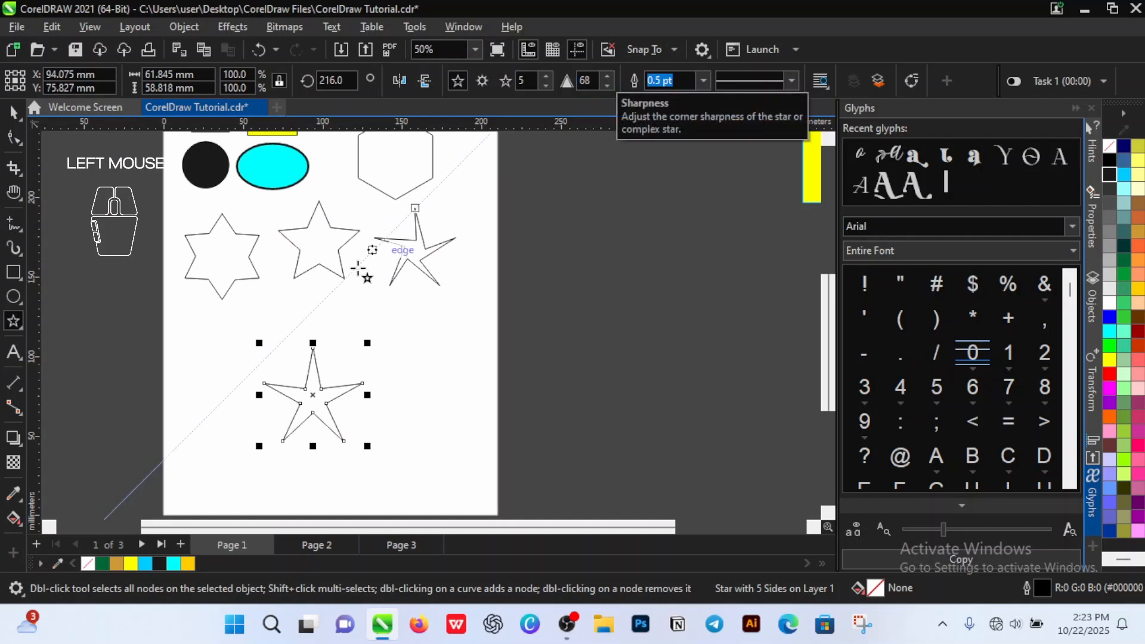
click(13, 138)
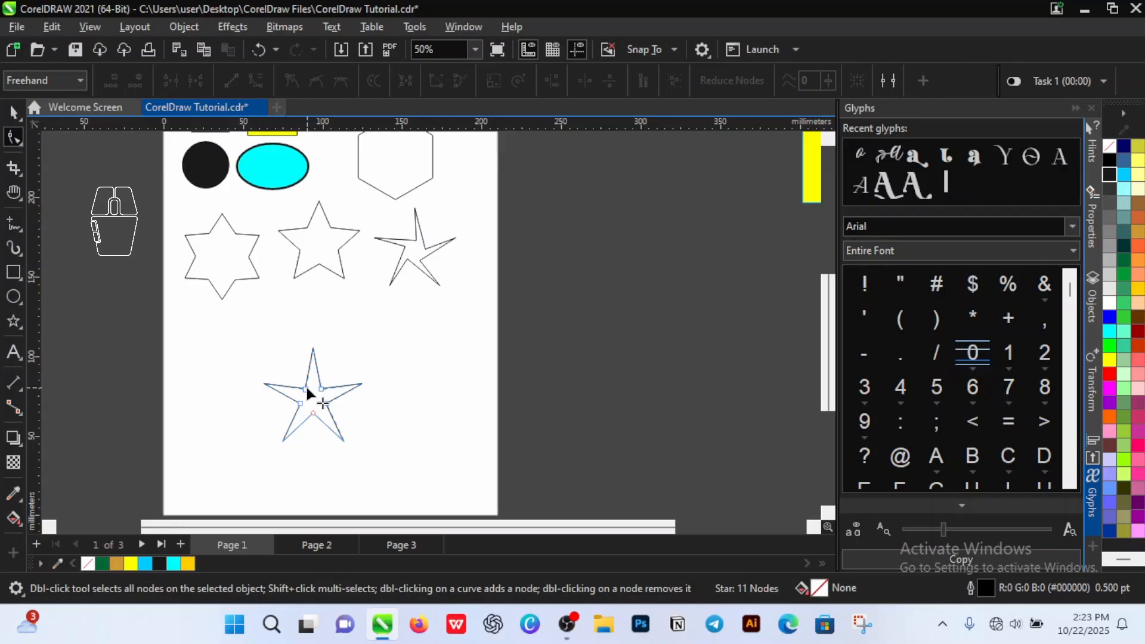
mouse_move(306, 389)
mouse_down()
mouse_move(295, 369)
mouse_move(302, 383)
mouse_up()
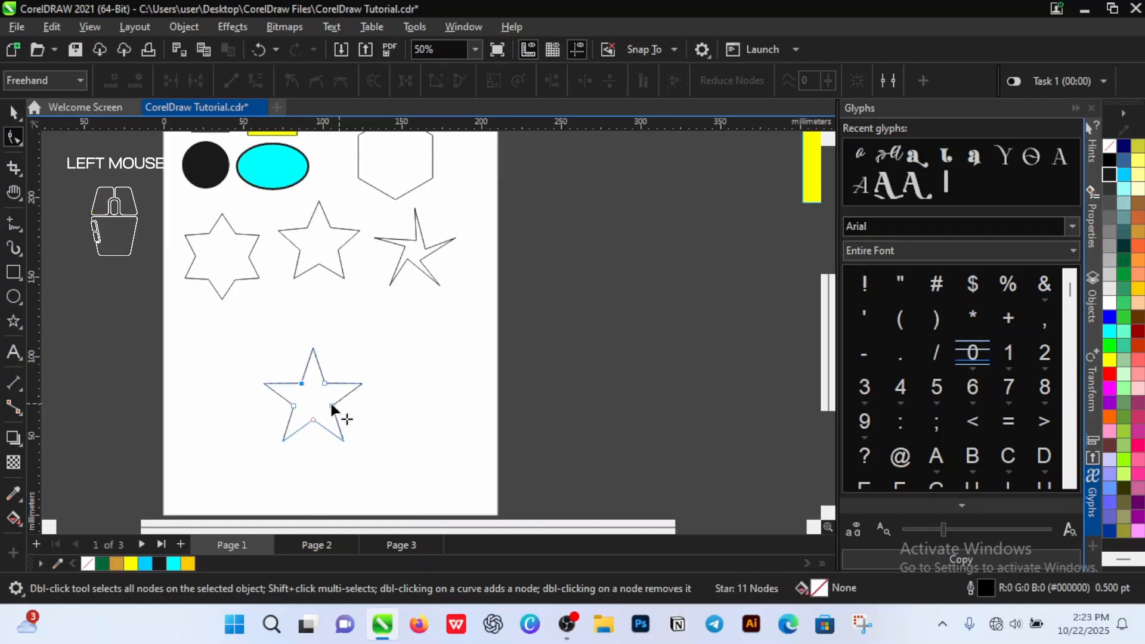
- Lower the lower five-pointed star's sharpness to 43
click(14, 319)
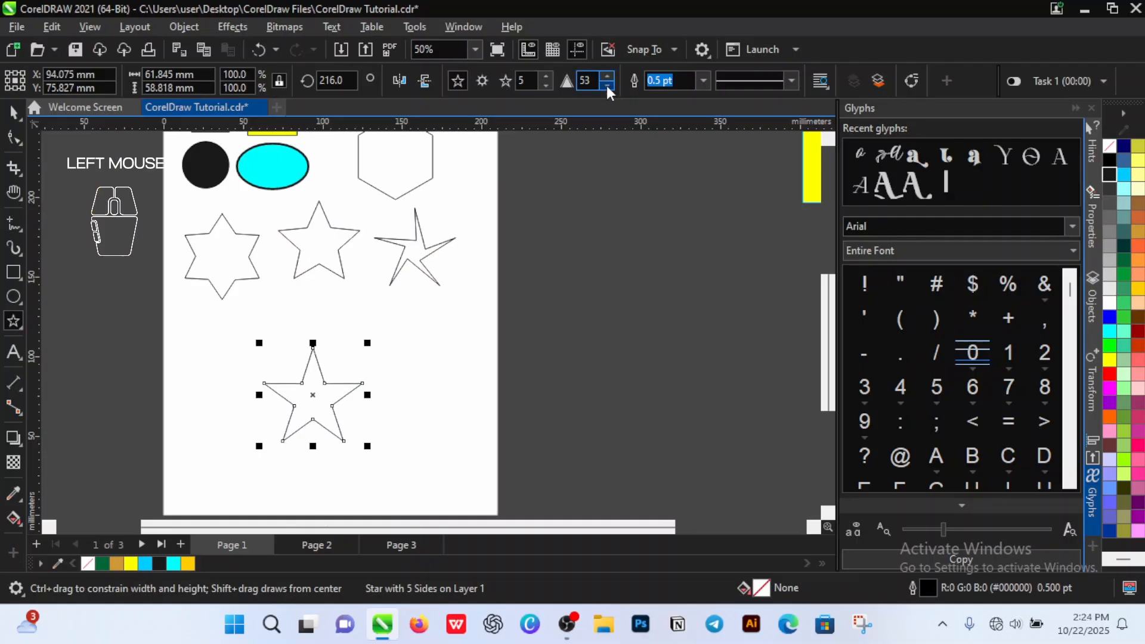
click(607, 85)
click(607, 84)
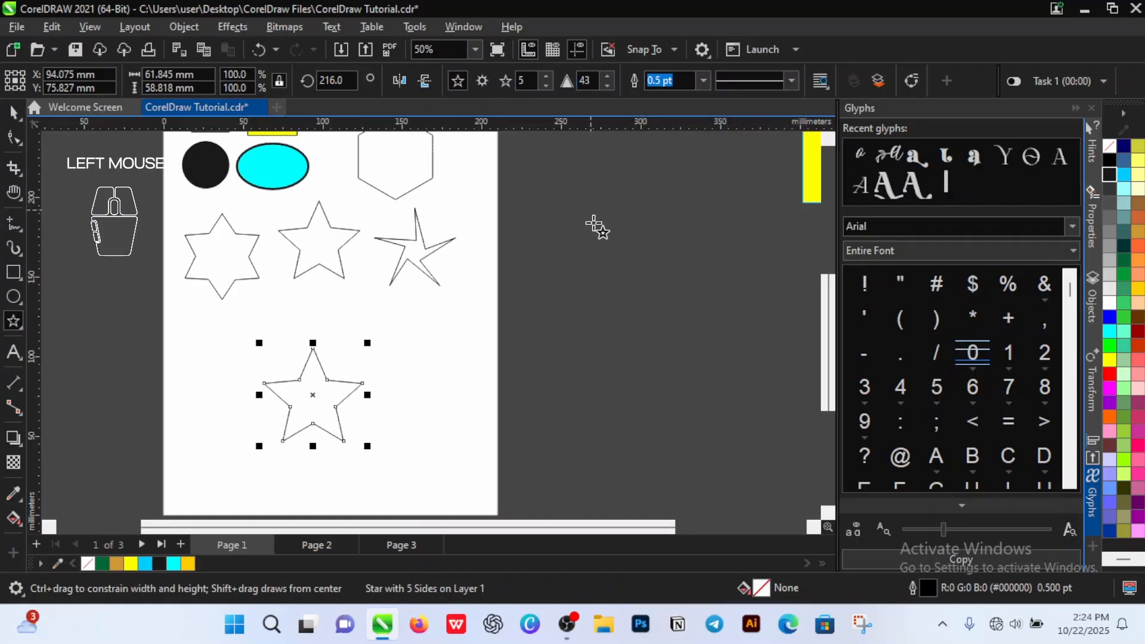
- Move the star beneath the six-pointed star and scale it down proportionally to about 49 mm wide
click(14, 112)
drag(312, 396, 247, 340)
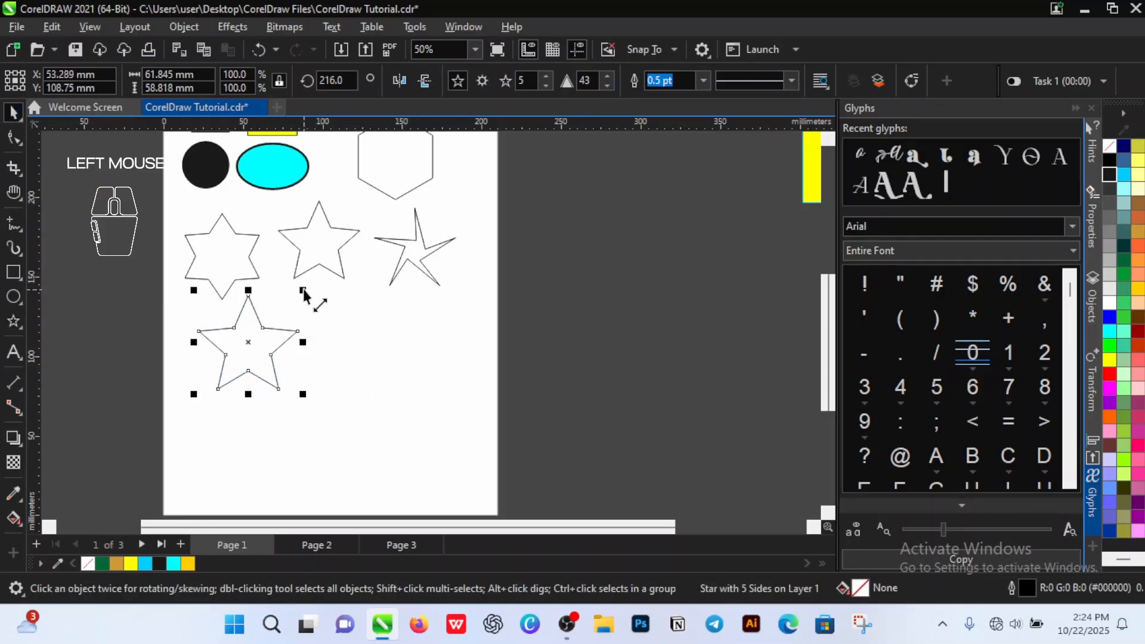
drag(303, 290, 286, 311)
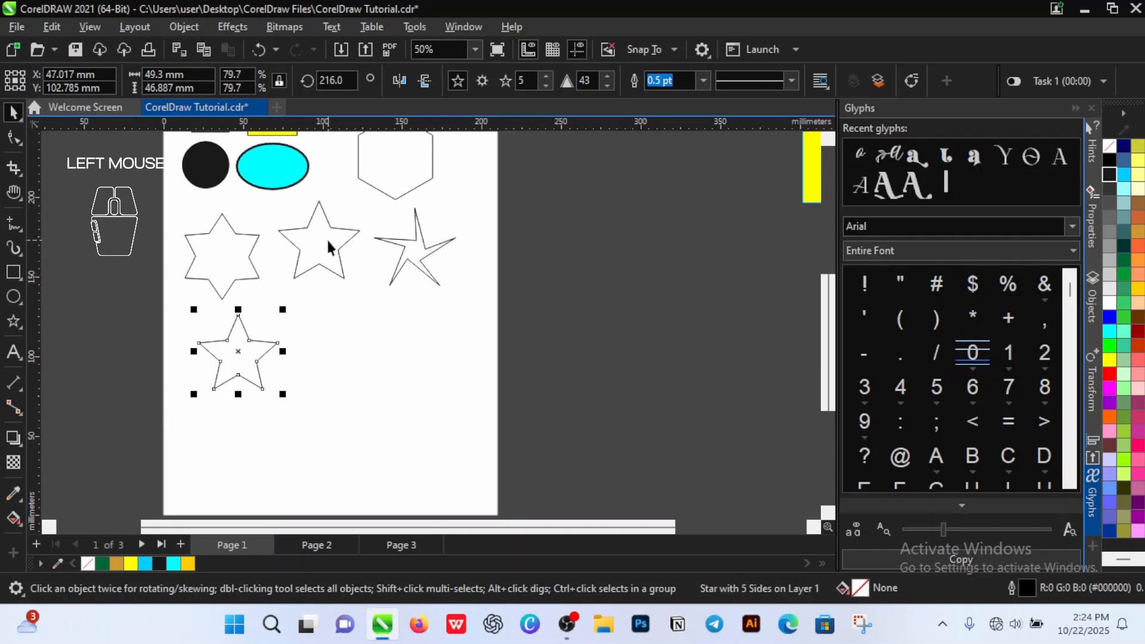
click(332, 385)
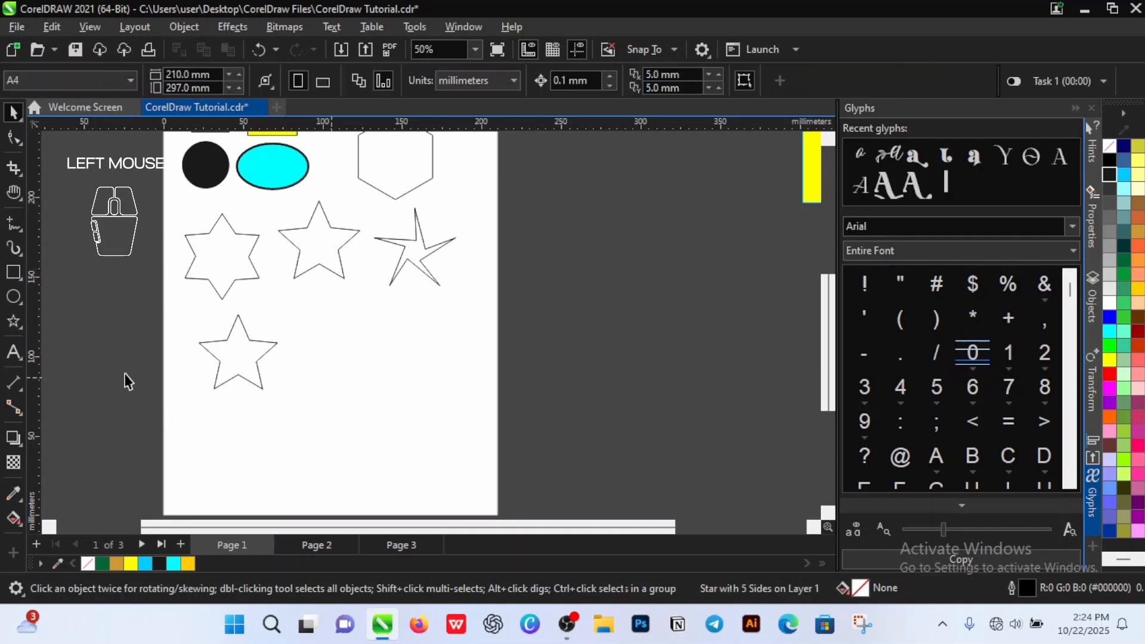
- Draw a four-revolution spiral about 45 mm across and place it just beside the lower star
click(20, 331)
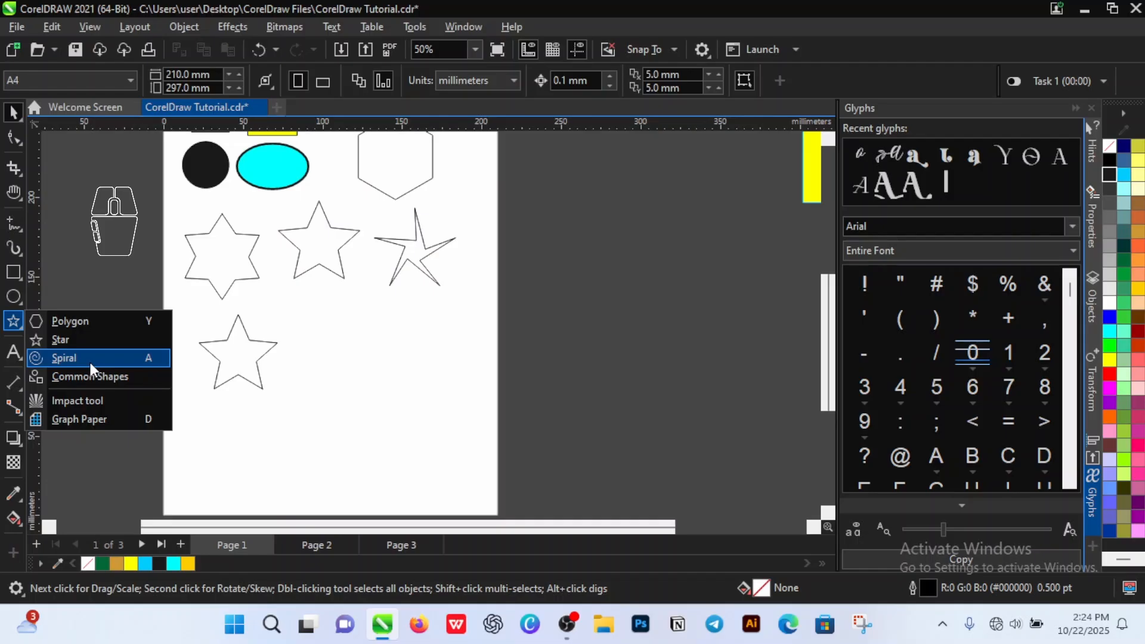
click(91, 361)
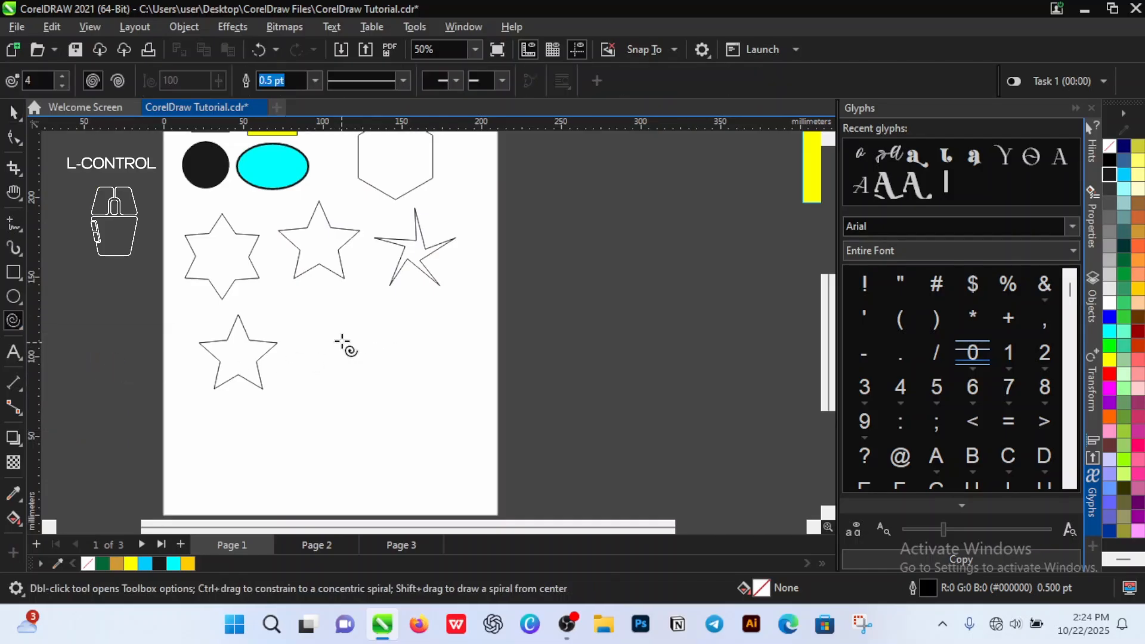
drag(337, 337, 417, 419)
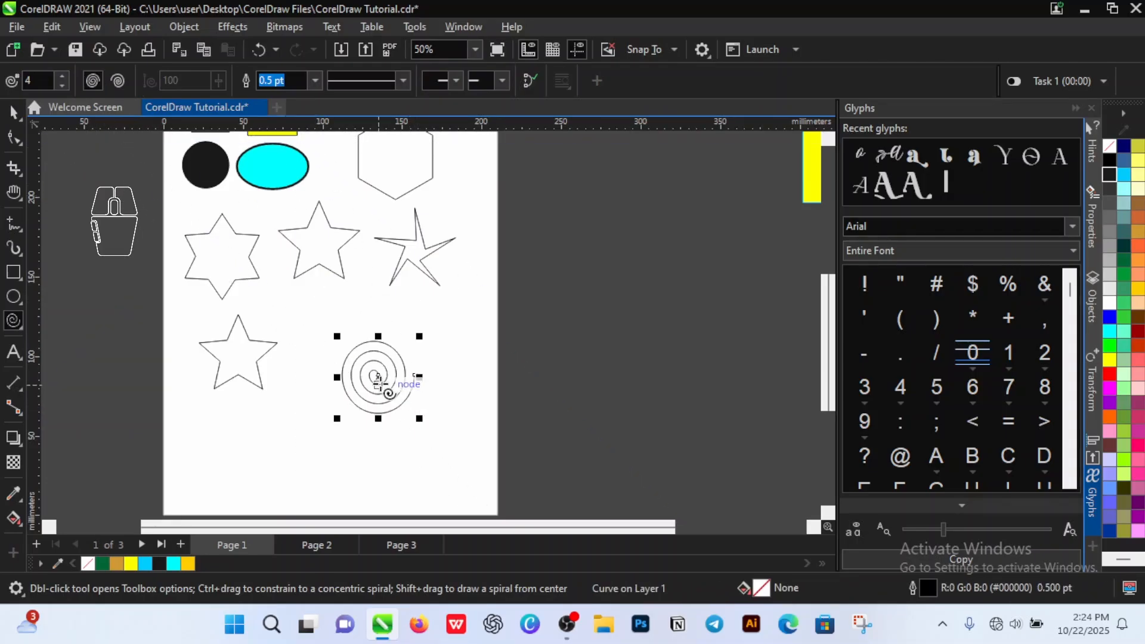
key(space)
drag(382, 374, 320, 343)
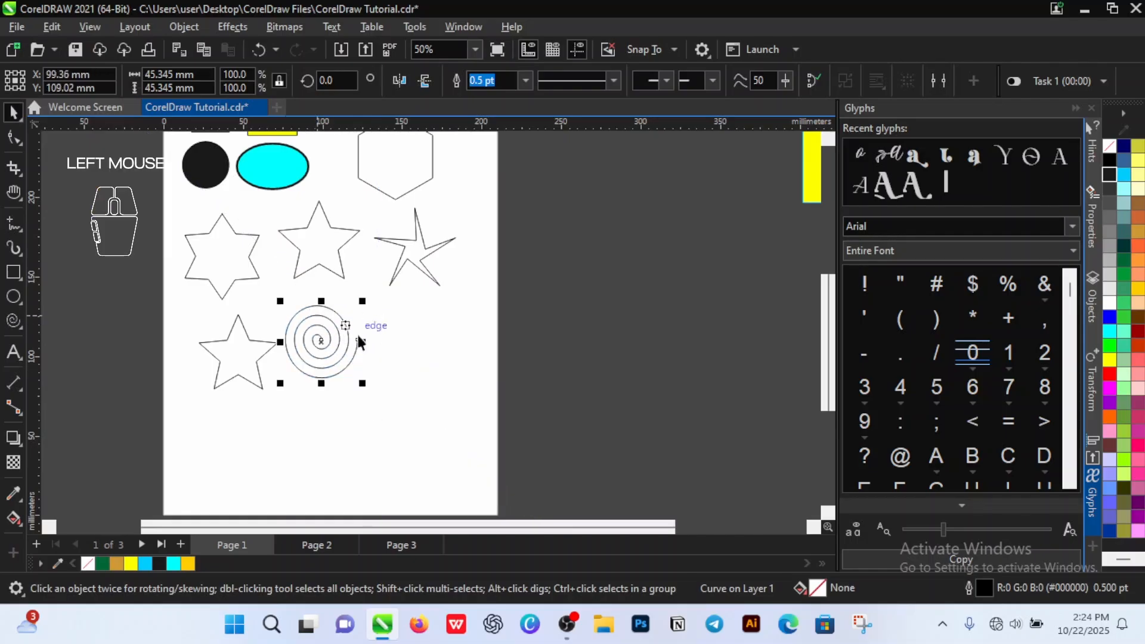
- Examine the spiral's curve up close and in relation to the other shapes on the page
scroll(350, 340, up, 2)
scroll(356, 346, up, 3)
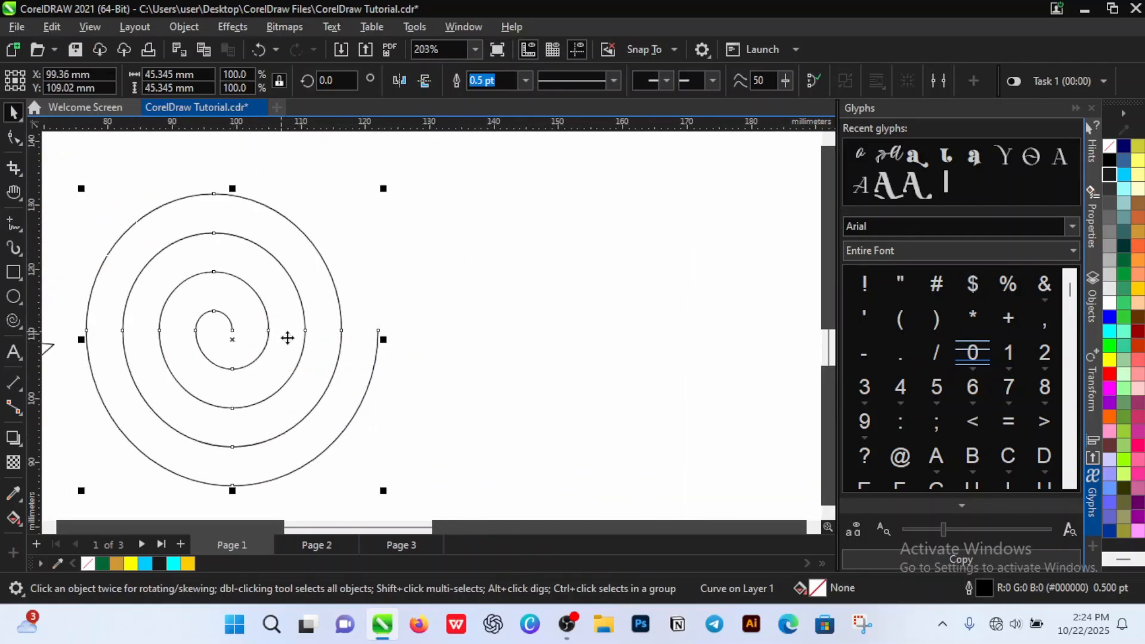
scroll(287, 338, down, 7)
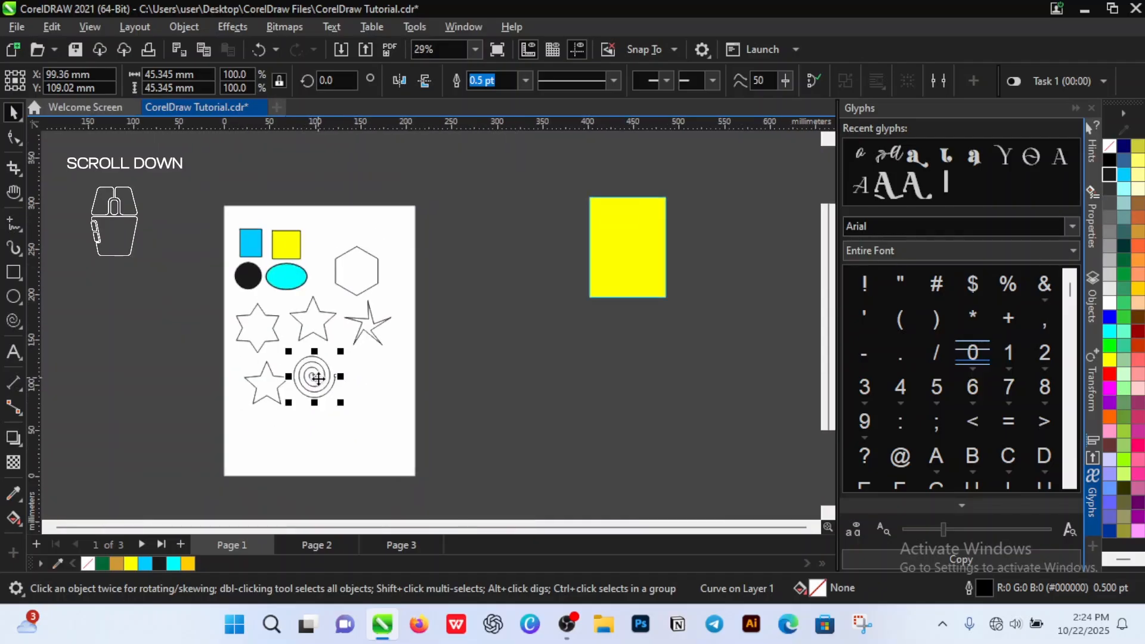
scroll(322, 378, up, 5)
scroll(328, 364, down, 3)
scroll(316, 361, up, 2)
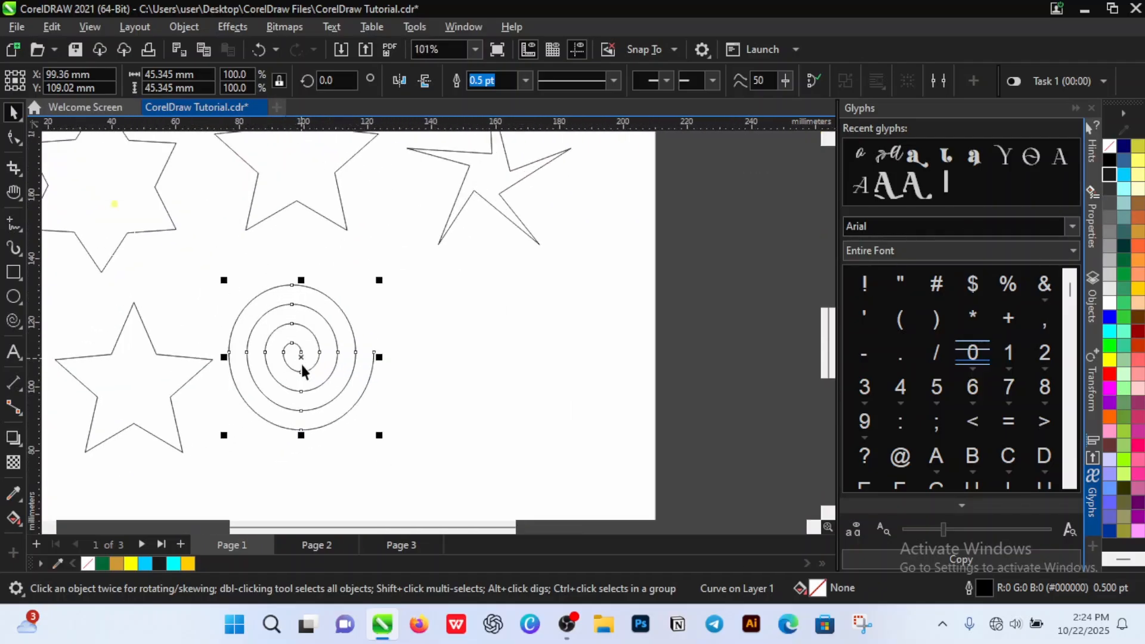
scroll(300, 367, down, 3)
scroll(486, 421, down, 2)
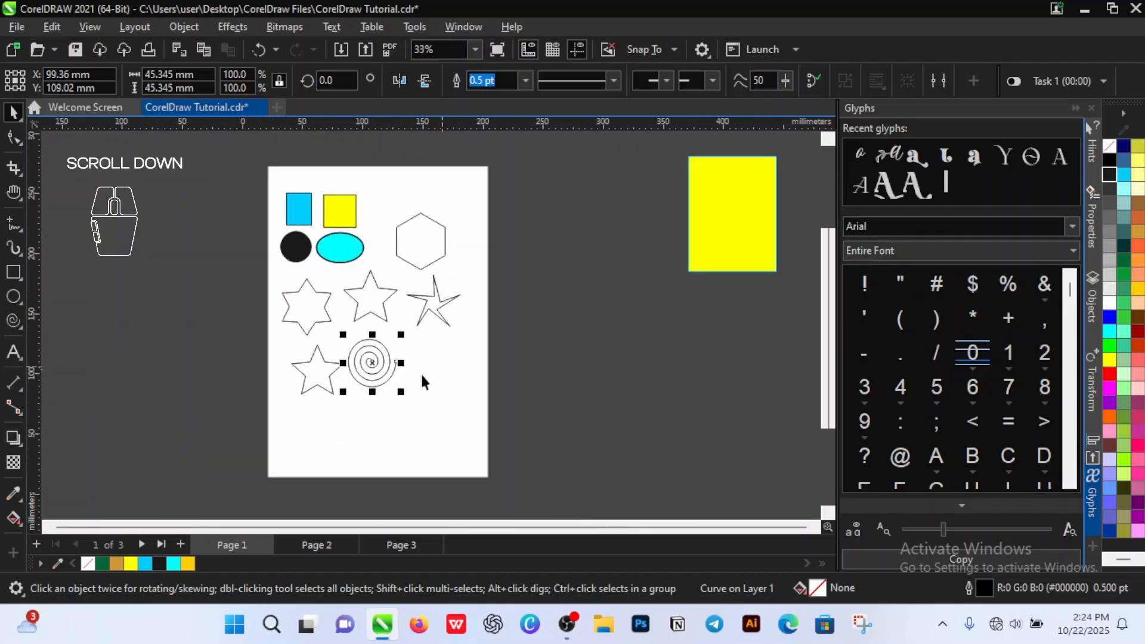
scroll(312, 382, up, 2)
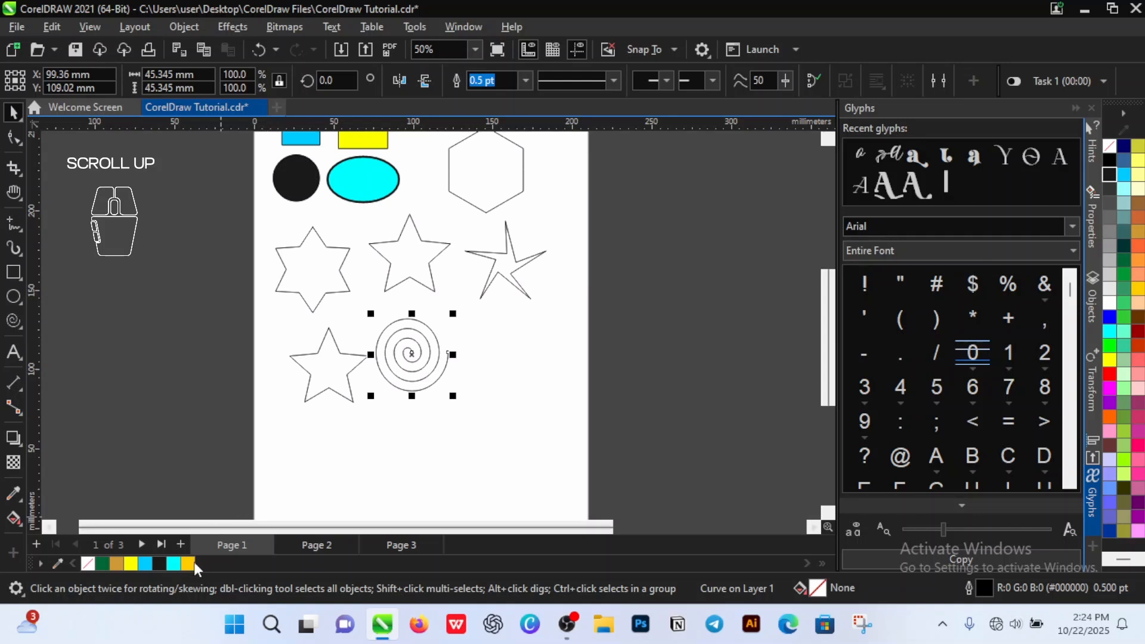
- Apply a cyan fill to the spiral and to the five-pointed star beside it
click(173, 565)
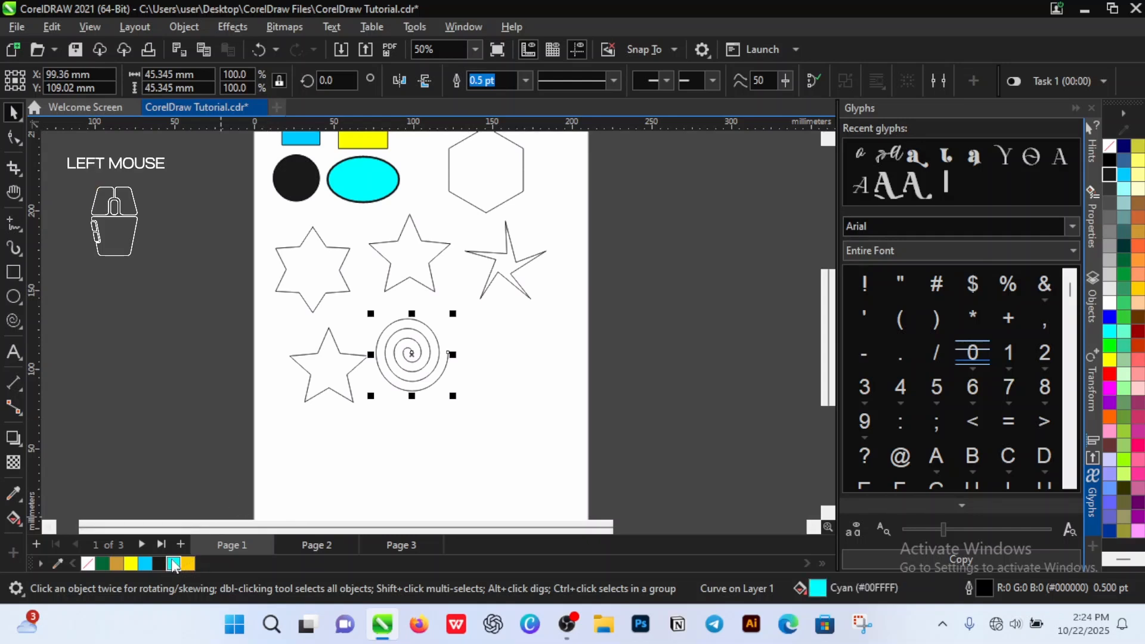
click(308, 388)
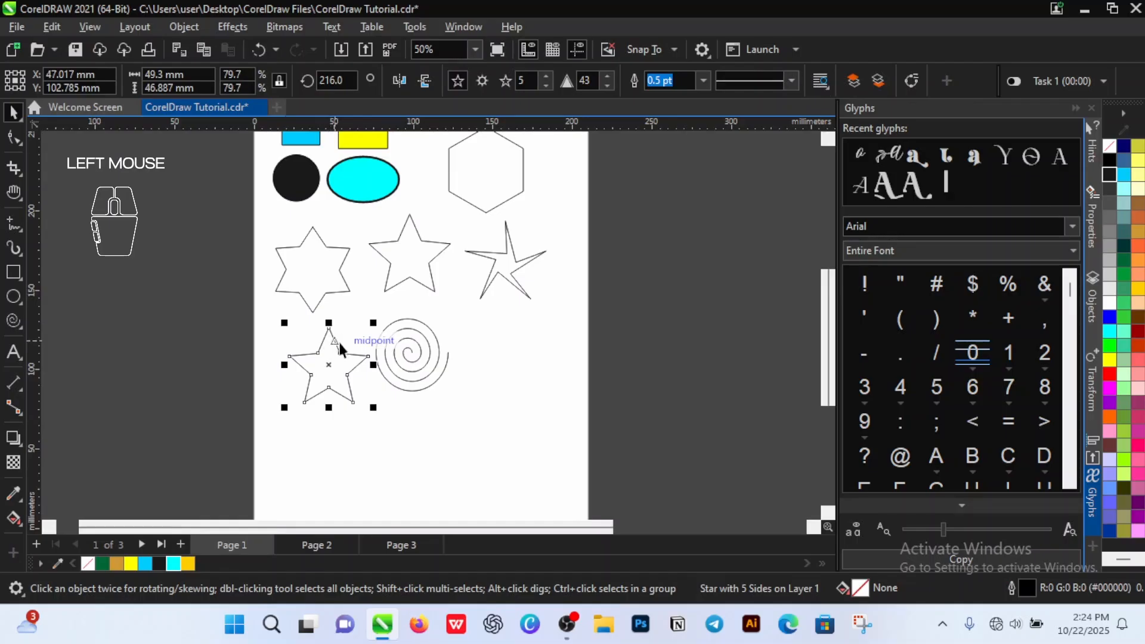
click(178, 564)
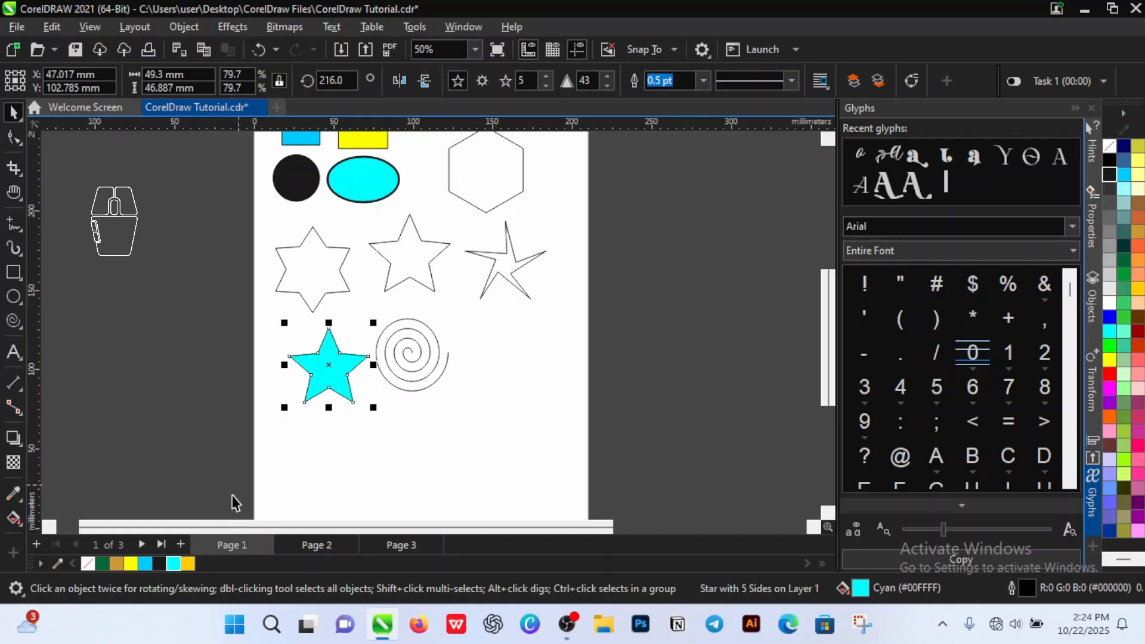
- Set the spiral's outline colour to cyan from the document palette
click(420, 356)
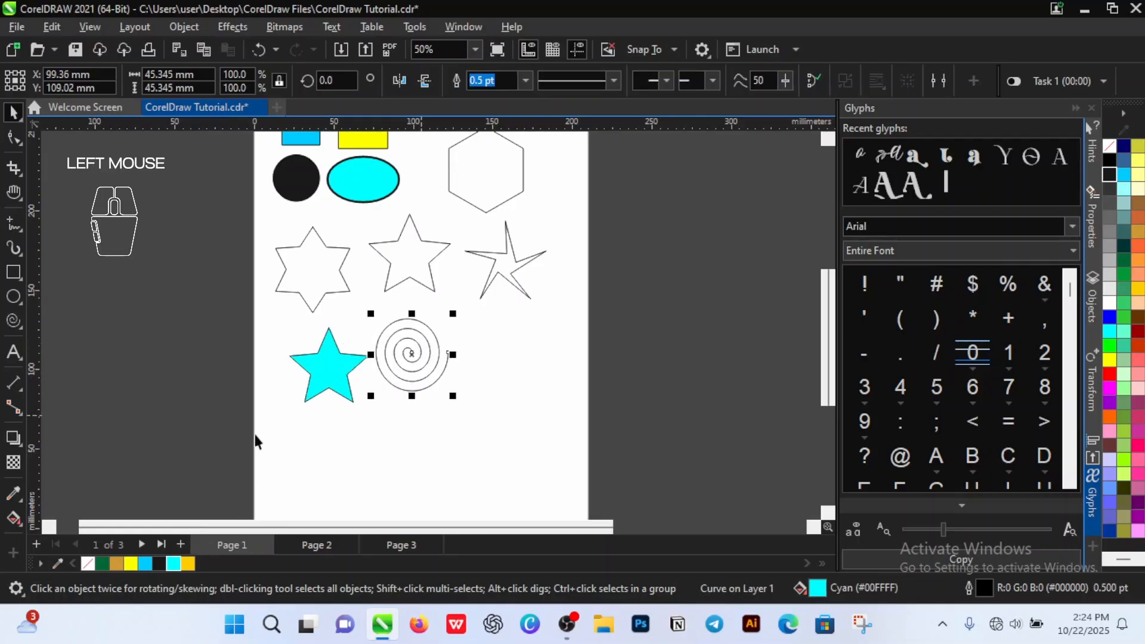
right_click(179, 566)
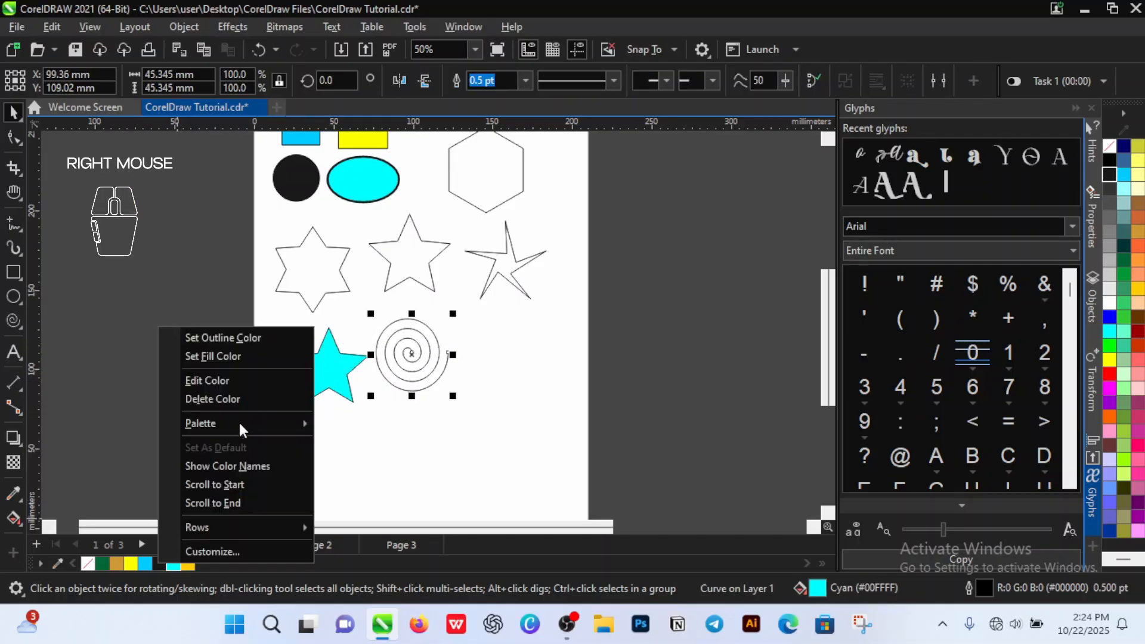
click(259, 339)
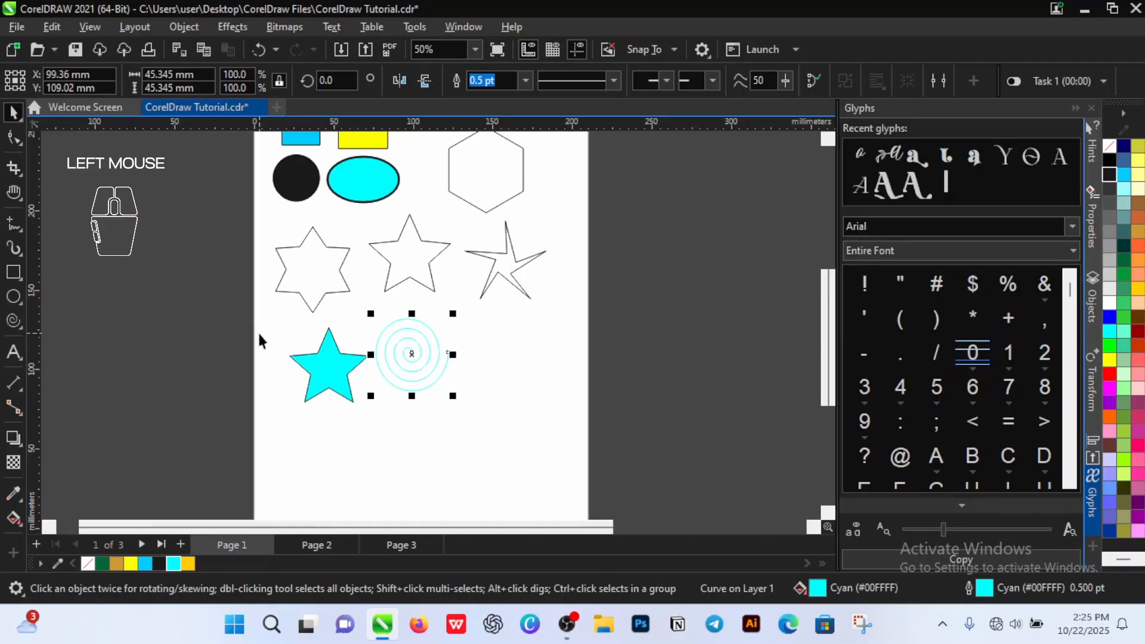
- Apply Deep Yellow to both the fill and the outline of the spiral
click(189, 564)
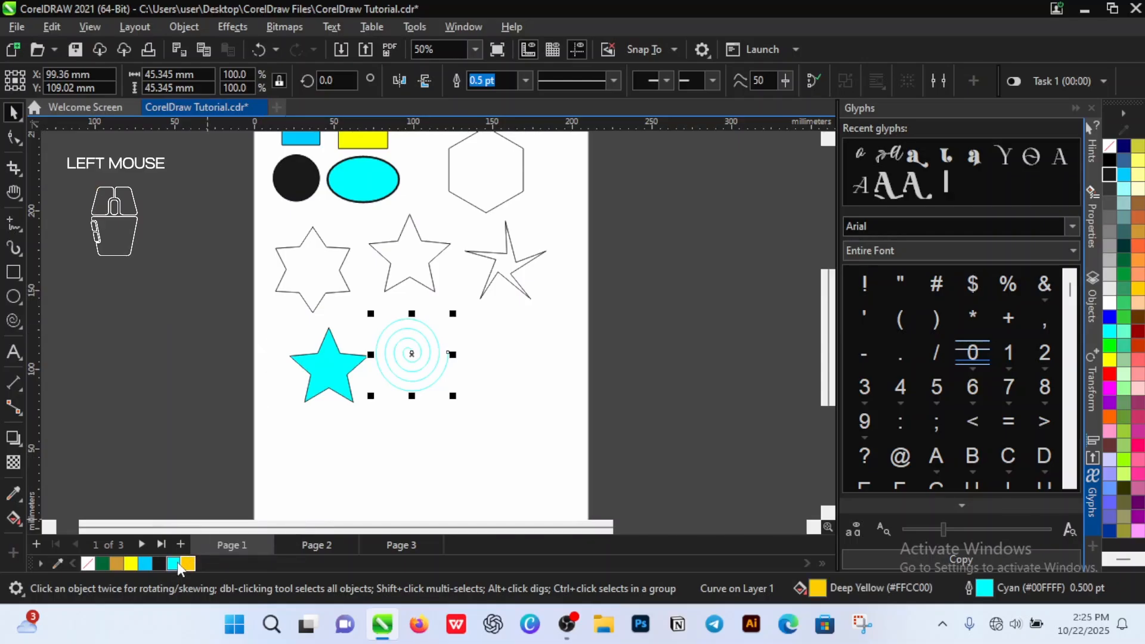
click(188, 563)
right_click(181, 565)
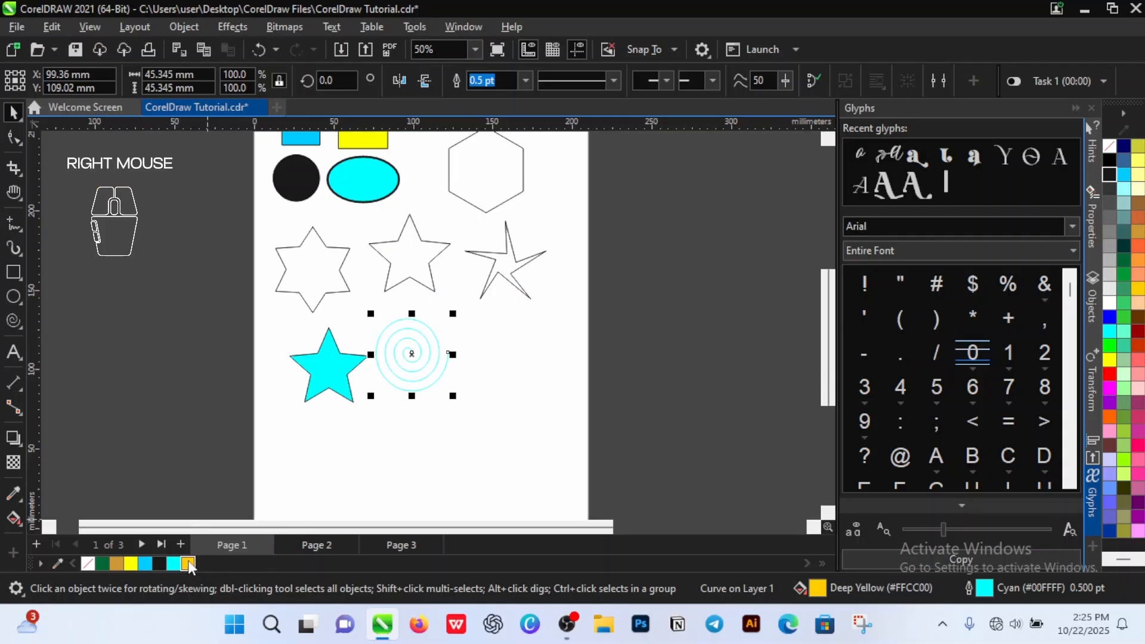
click(270, 336)
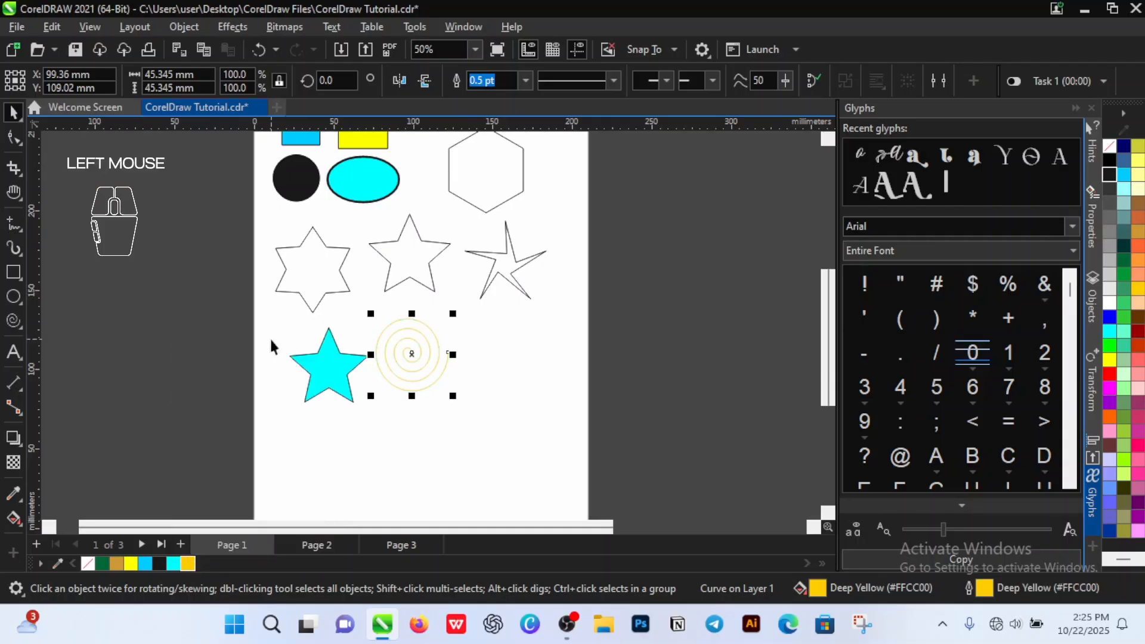
- Set the spiral's outline colour to 90% Black and deselect it
right_click(160, 565)
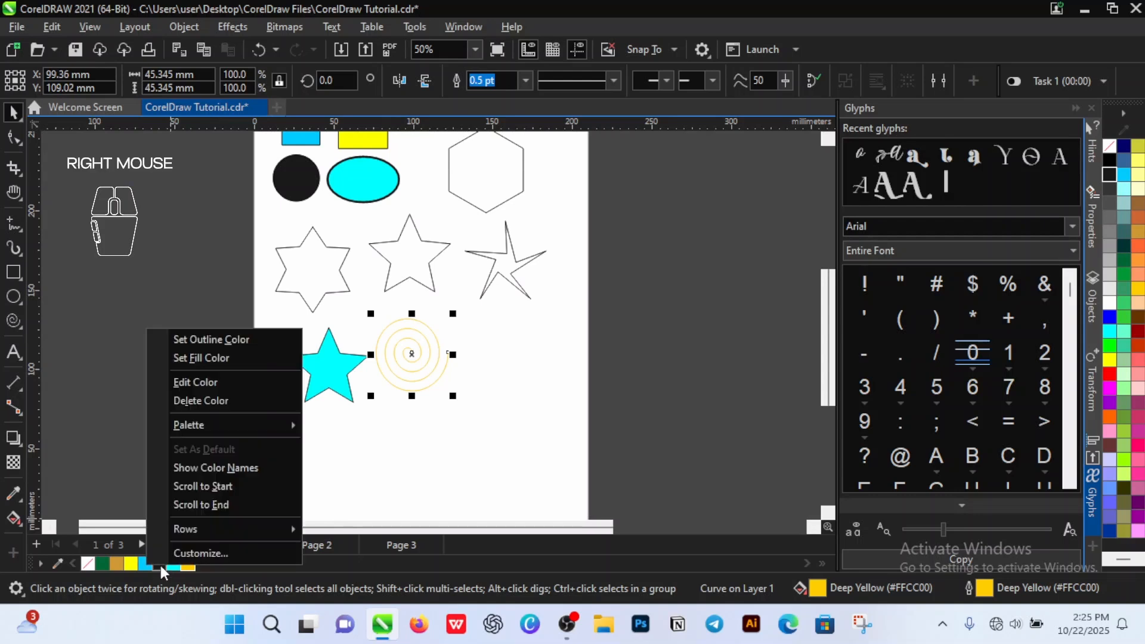
click(248, 337)
scroll(481, 358, down, 3)
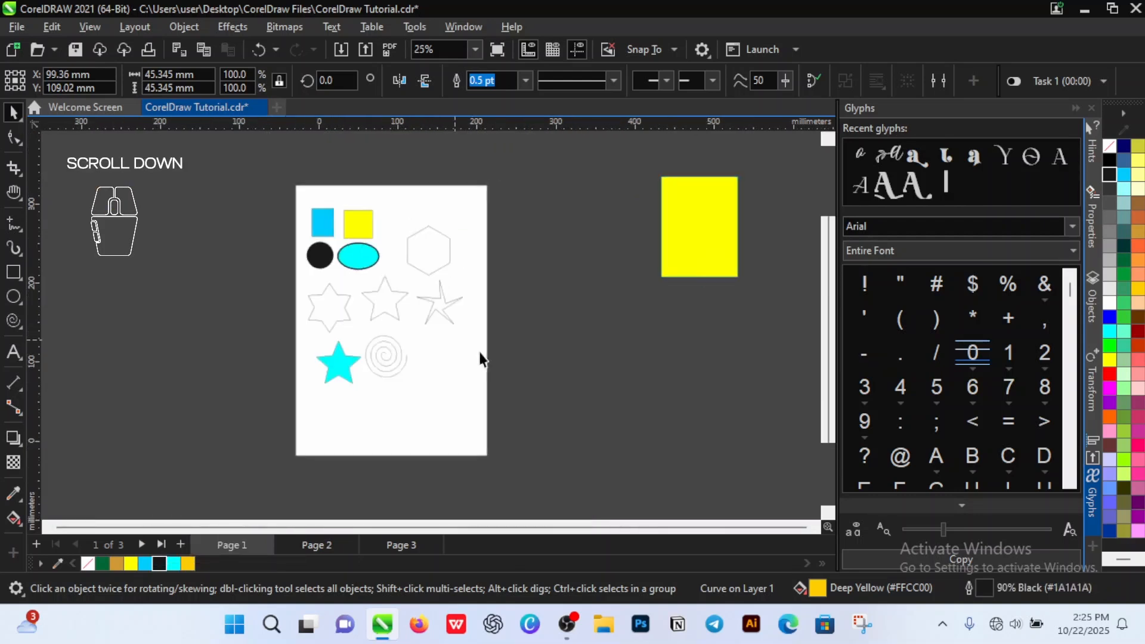
scroll(505, 366, up, 2)
scroll(365, 372, down, 1)
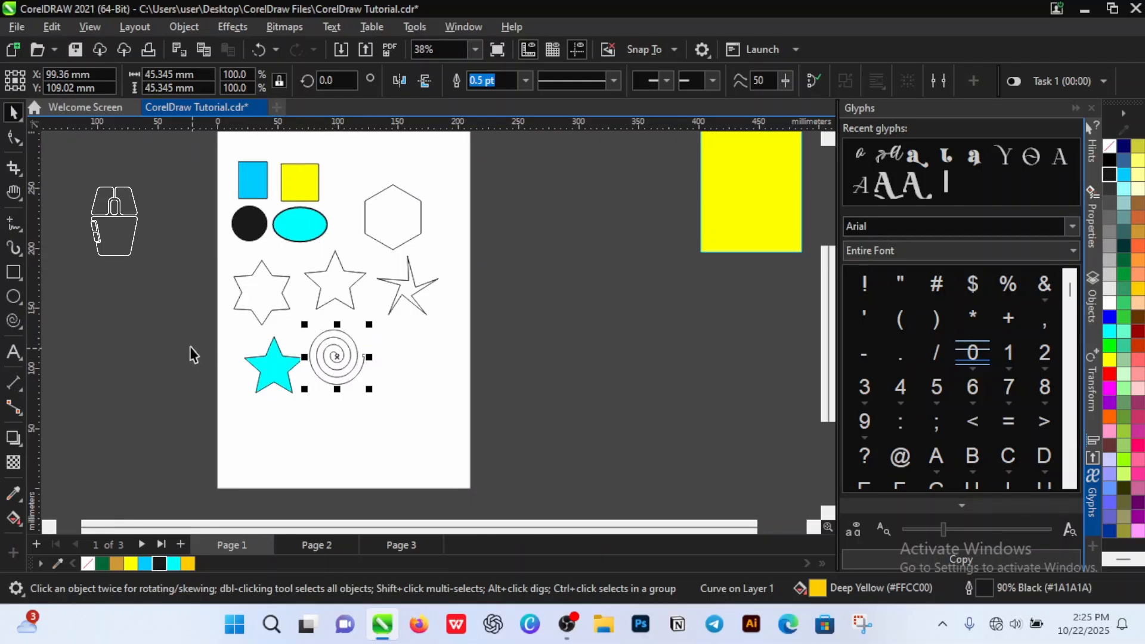
click(81, 322)
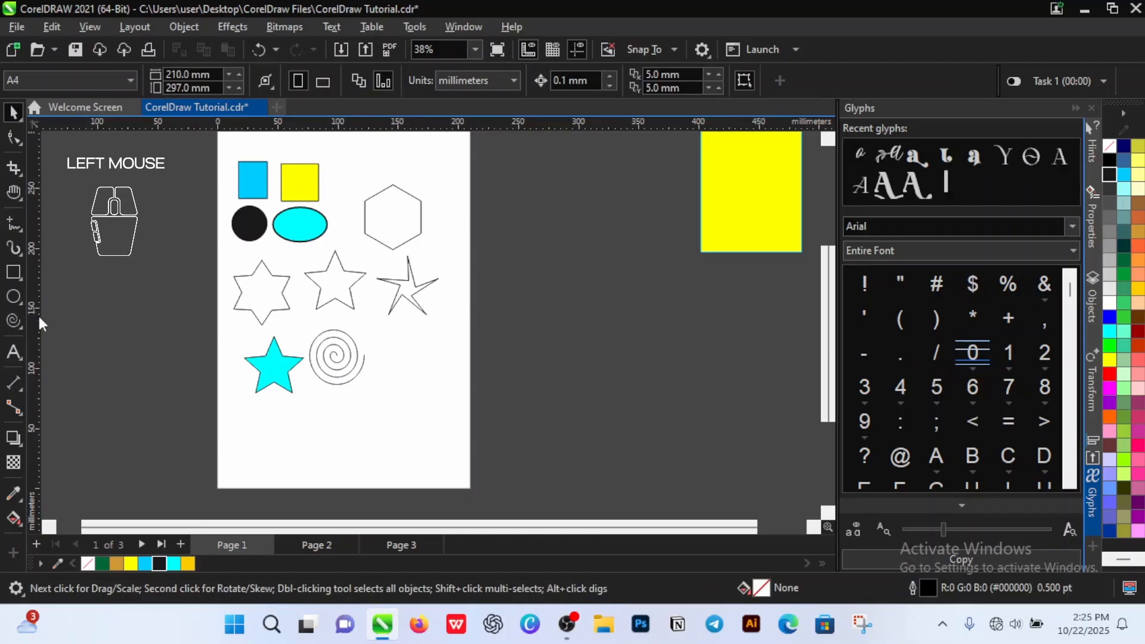
- Draw a cross from the basic Common Shapes, about 64.6 mm square, in the page's empty area below and beside the spiral
click(23, 328)
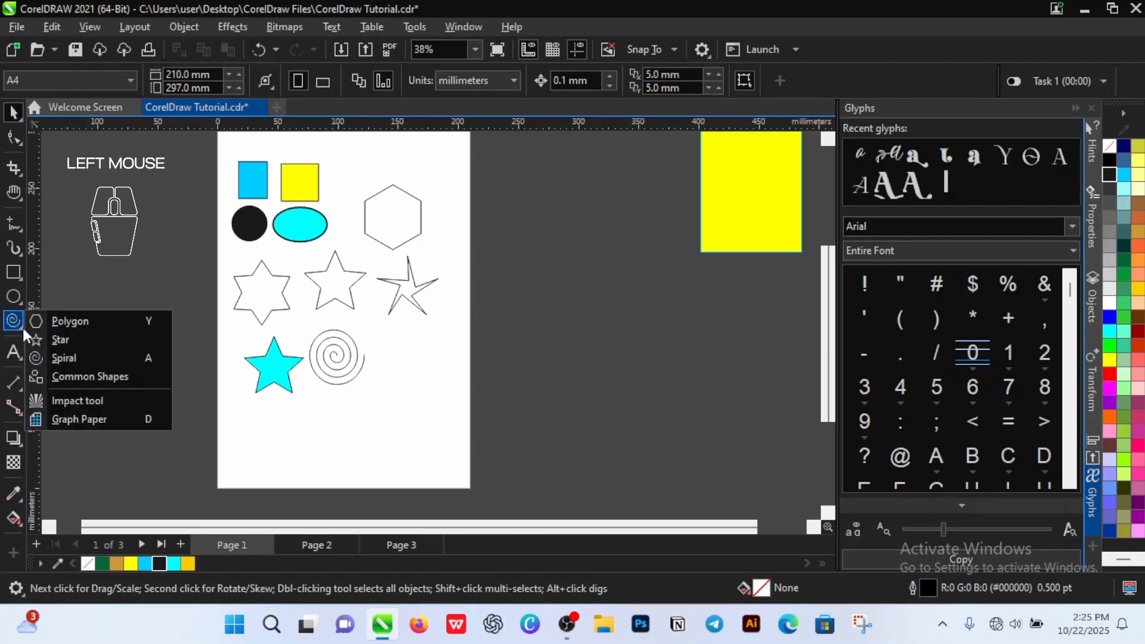
click(71, 378)
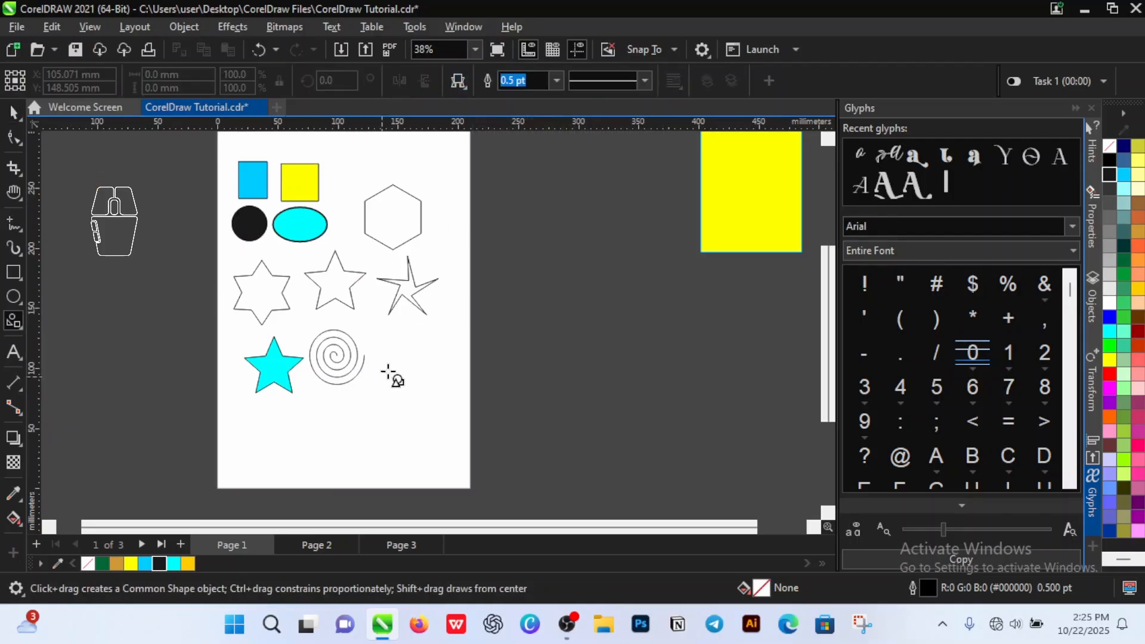
scroll(397, 382, down, 2)
scroll(397, 393, up, 1)
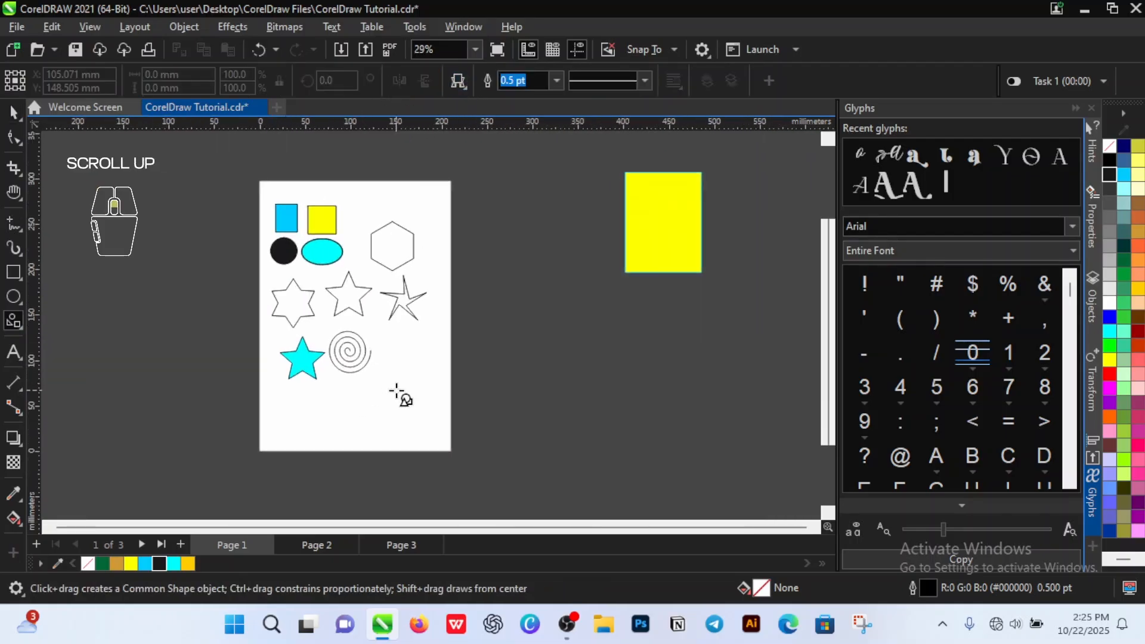
click(20, 328)
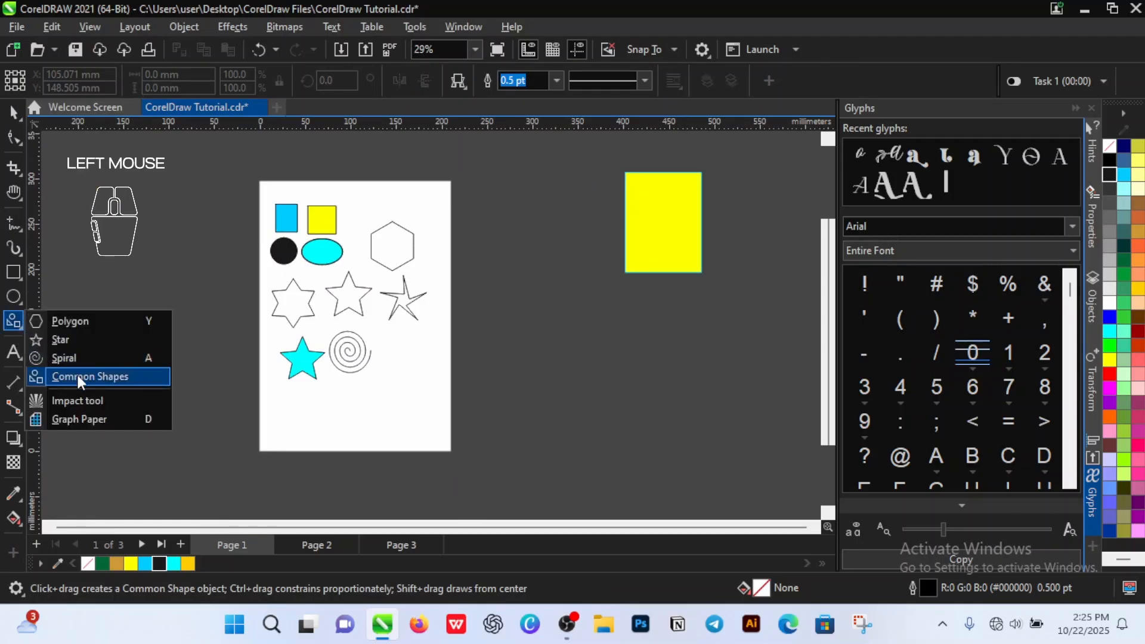
click(77, 375)
click(20, 328)
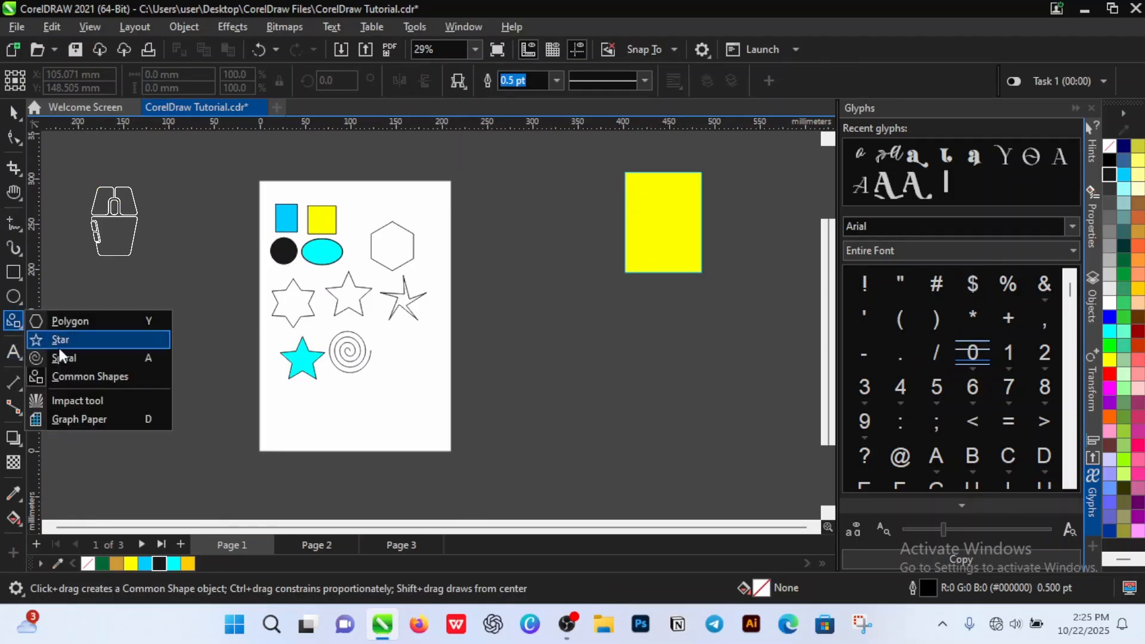
click(85, 377)
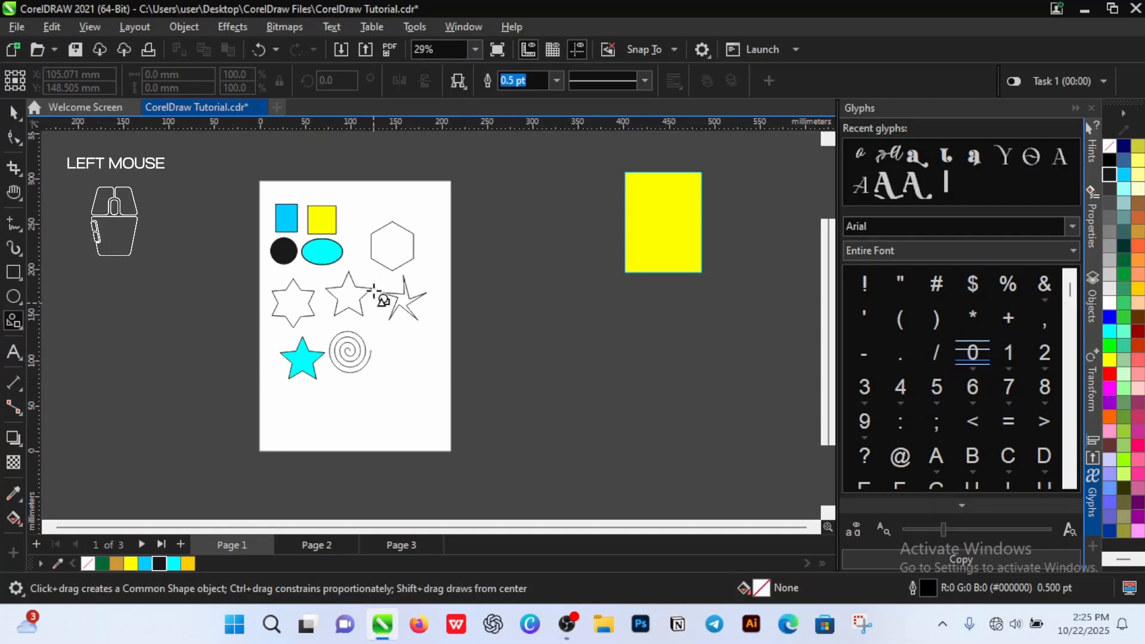
click(466, 88)
click(467, 91)
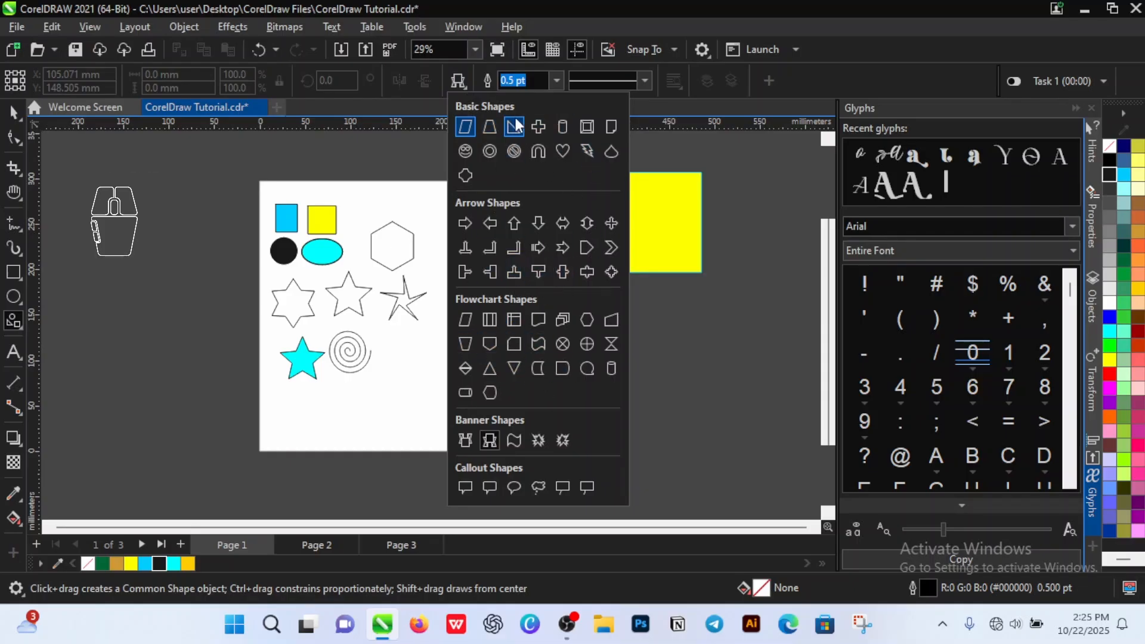
click(534, 127)
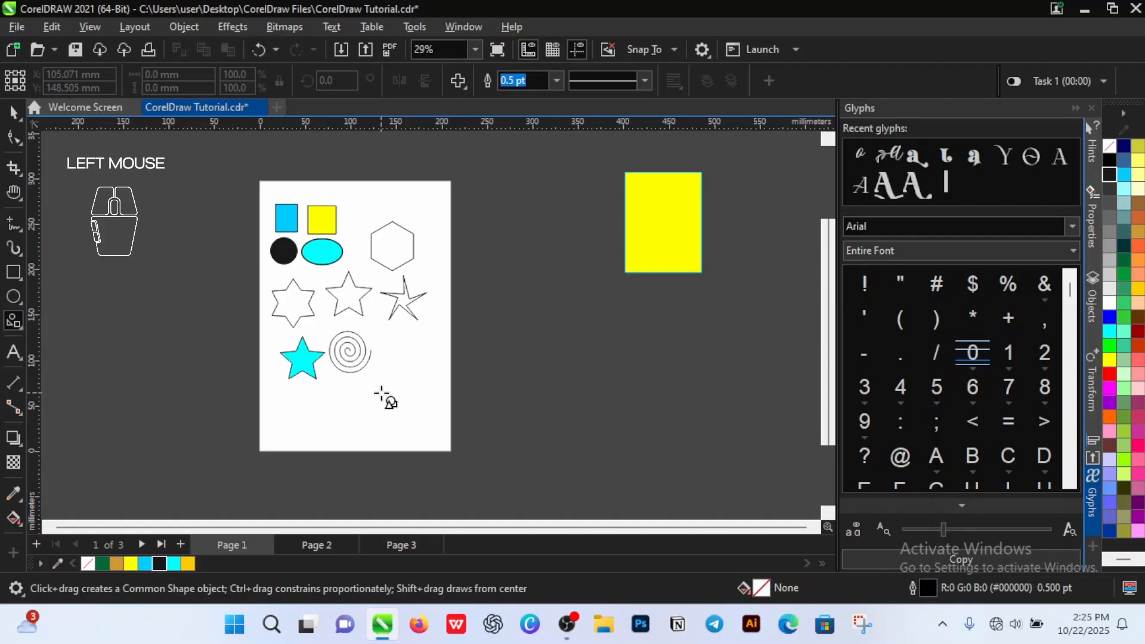
drag(378, 380, 434, 443)
scroll(448, 460, up, 3)
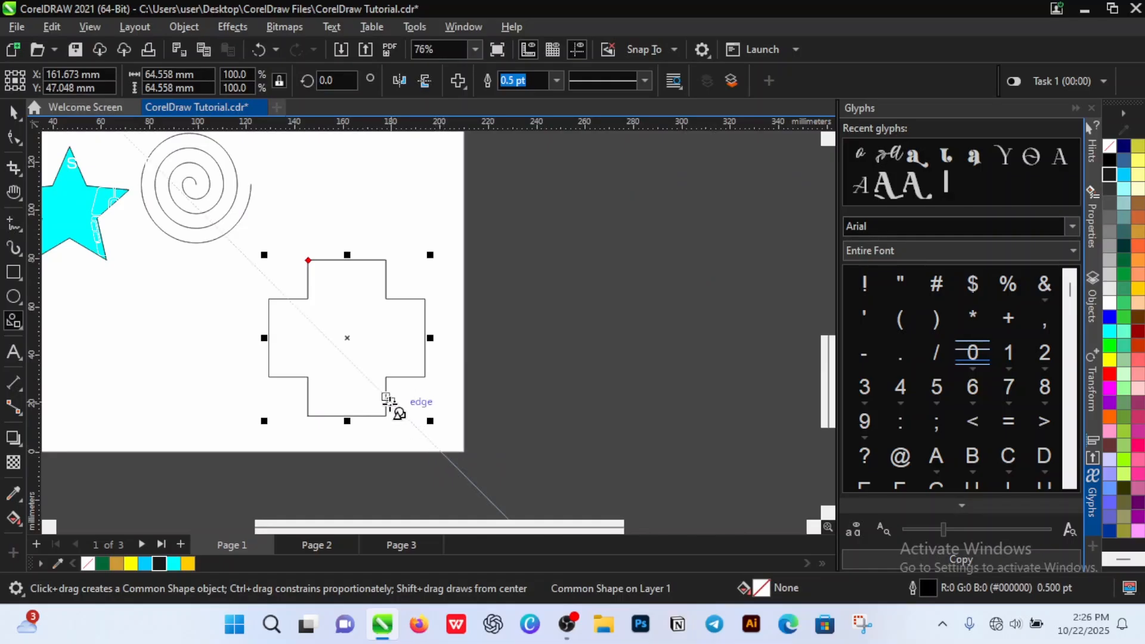
- Narrow the arms of the cross by moving its shape-control node inward
scroll(391, 402, up, 1)
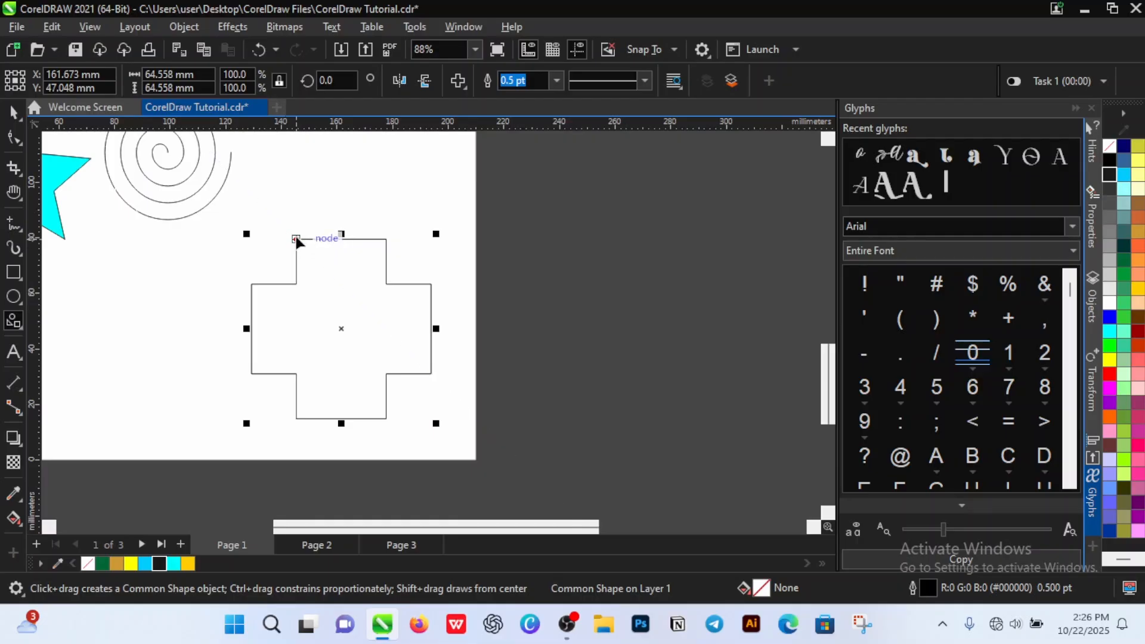
drag(297, 240, 317, 285)
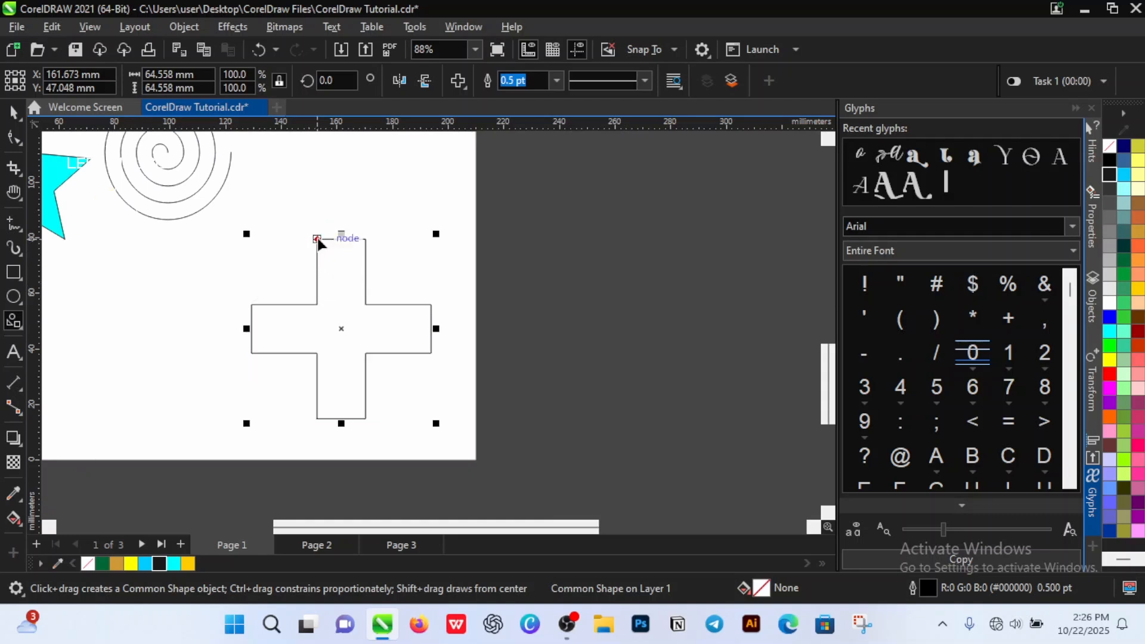
drag(318, 239, 314, 263)
- Scale the cross down proportionally to about 37.5 mm square and move it up beside the spiral
scroll(370, 298, down, 3)
scroll(373, 307, up, 1)
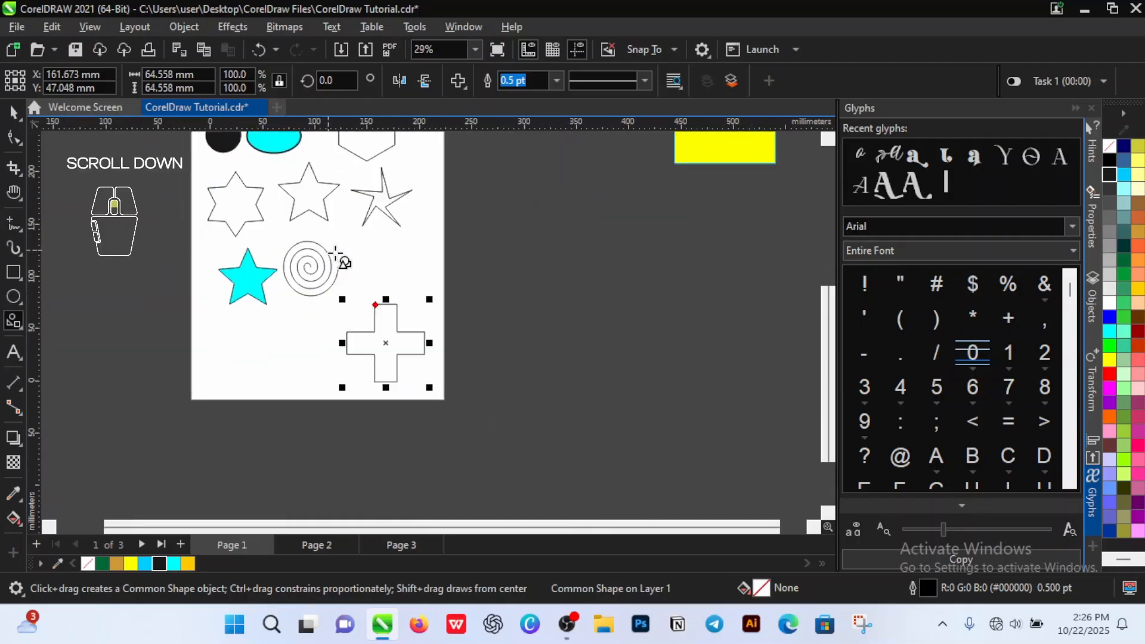
scroll(382, 322, up, 1)
scroll(384, 320, down, 2)
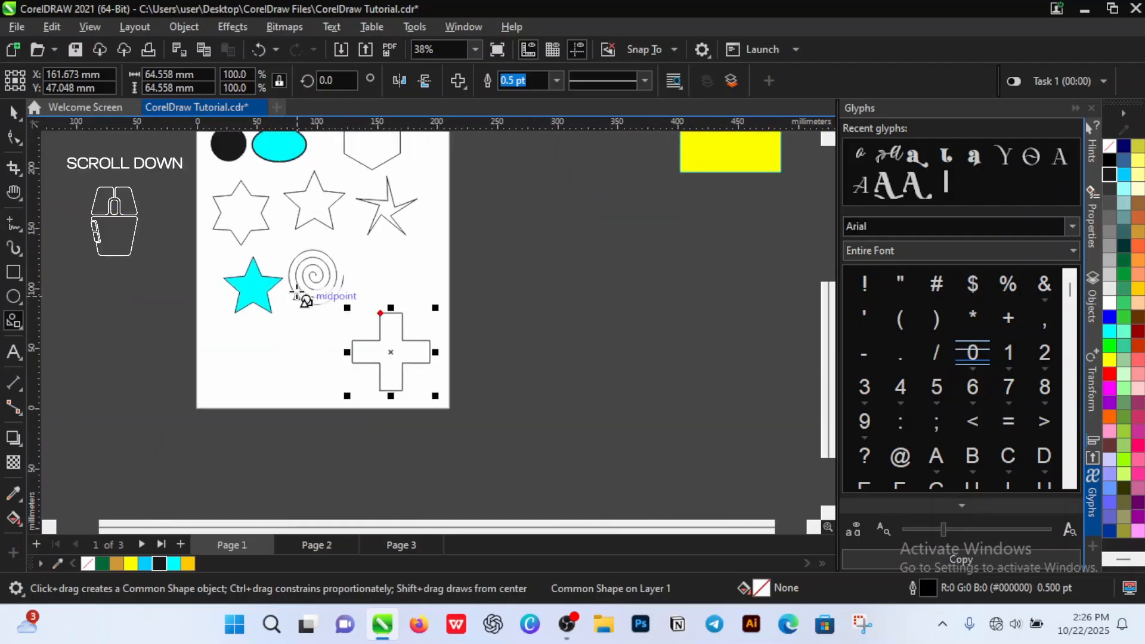
scroll(311, 295, up, 1)
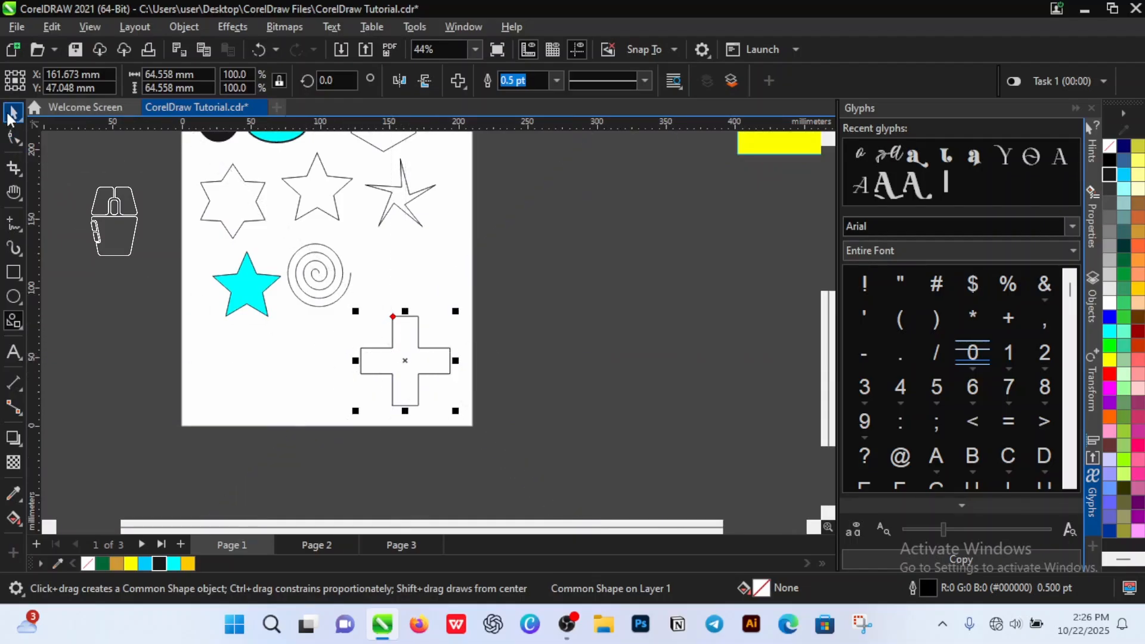
click(13, 137)
key(space)
drag(455, 411, 419, 392)
drag(374, 338, 392, 302)
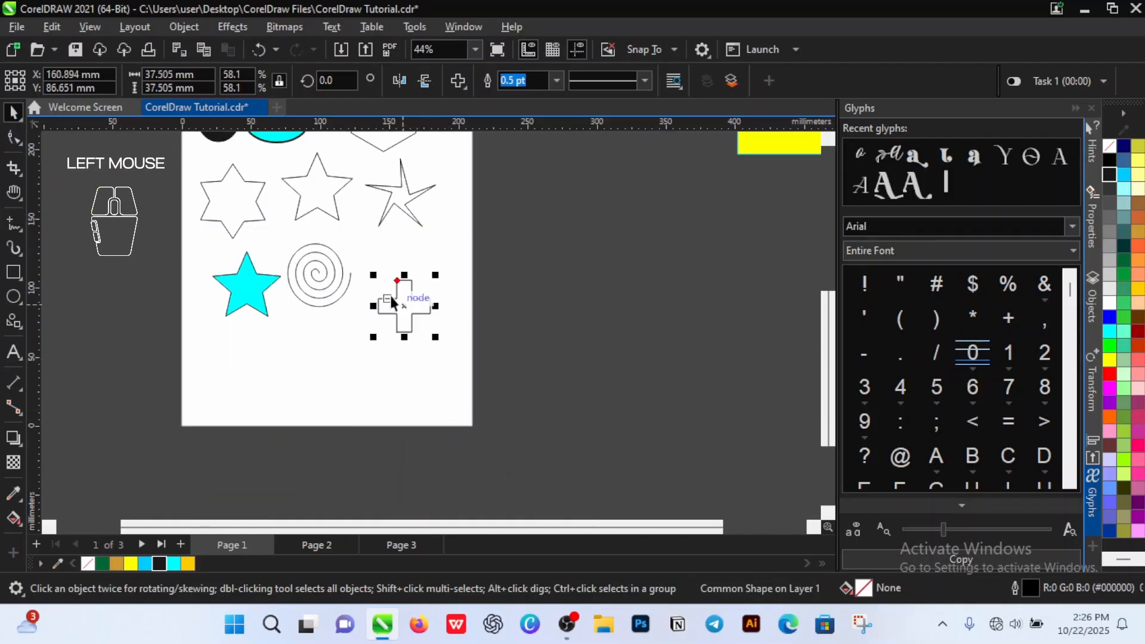
- Draw a heart from the basic Common Shapes, about 20.6 mm square, below the cyan star and the spiral
click(464, 84)
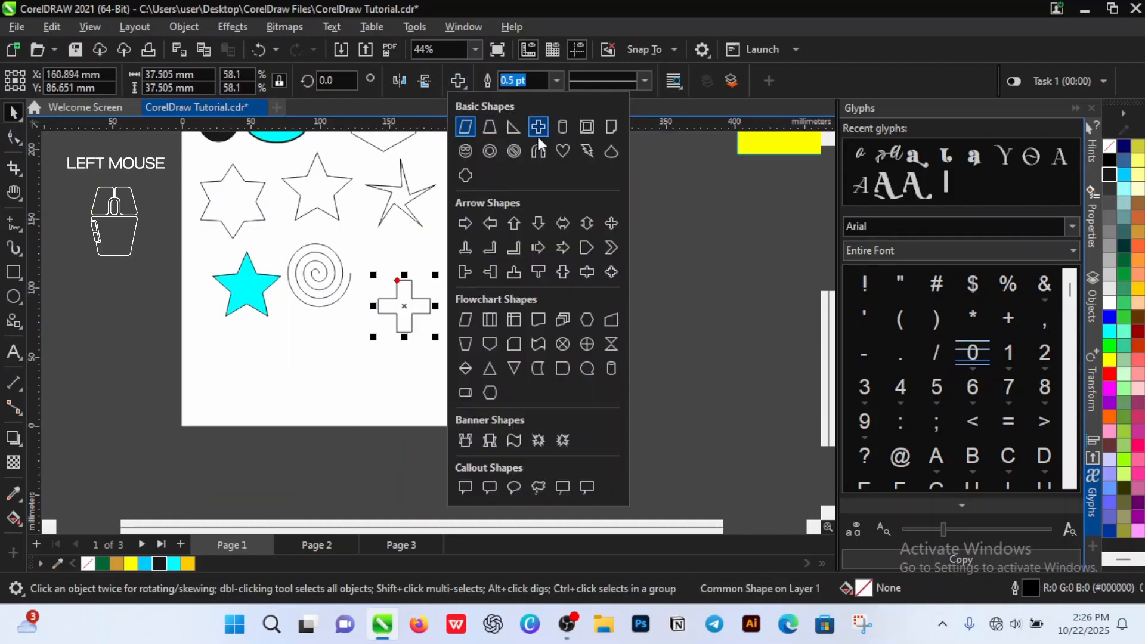
click(563, 154)
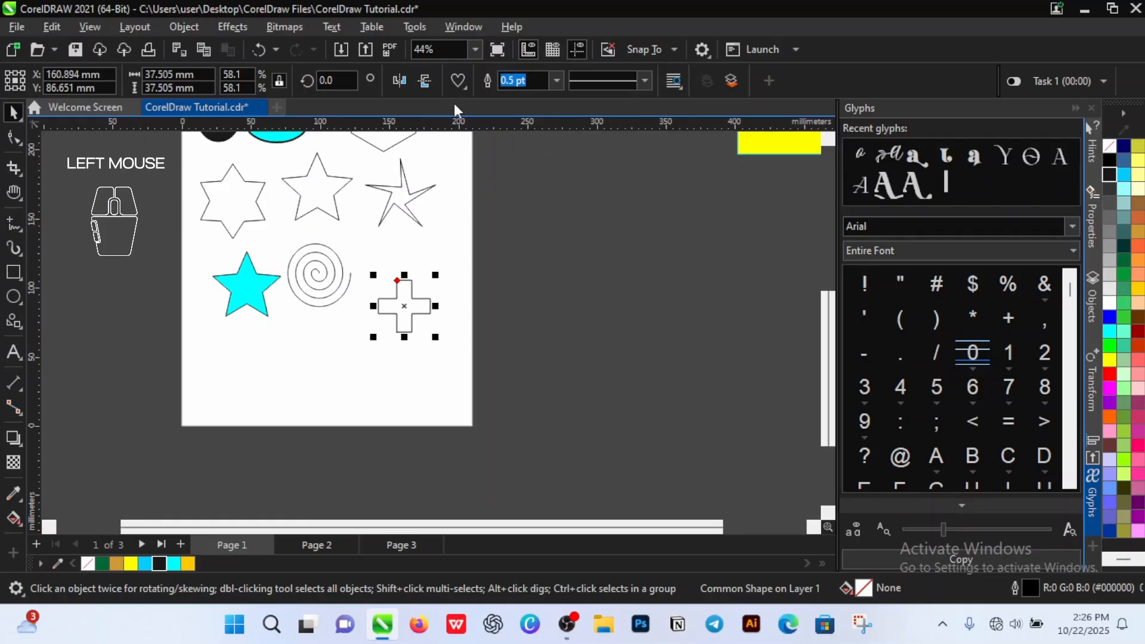
click(14, 323)
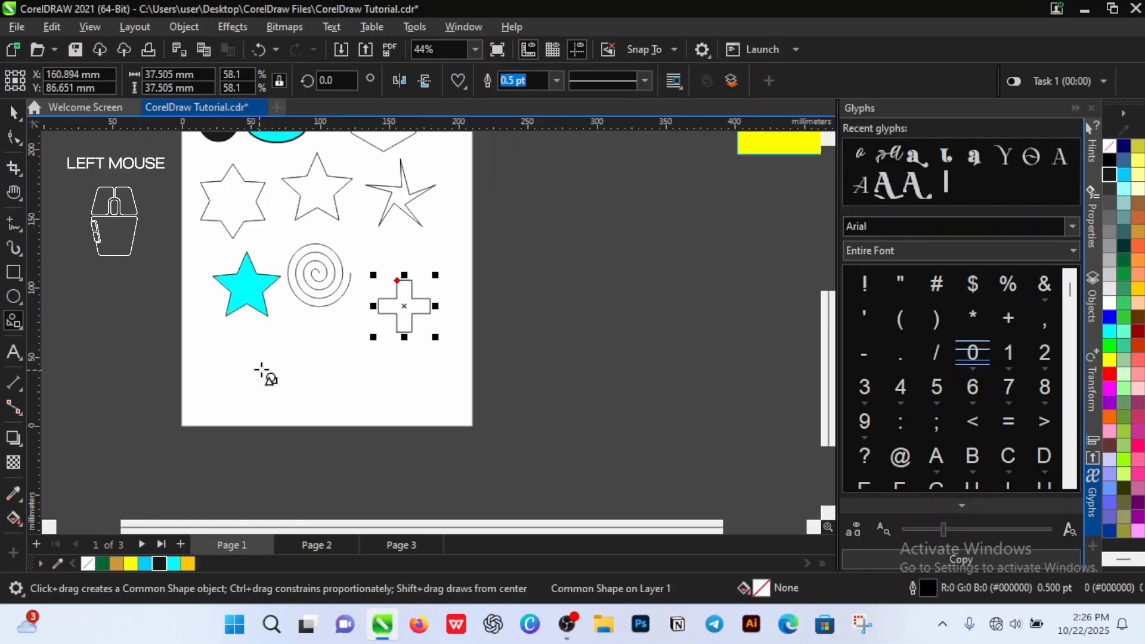
click(463, 79)
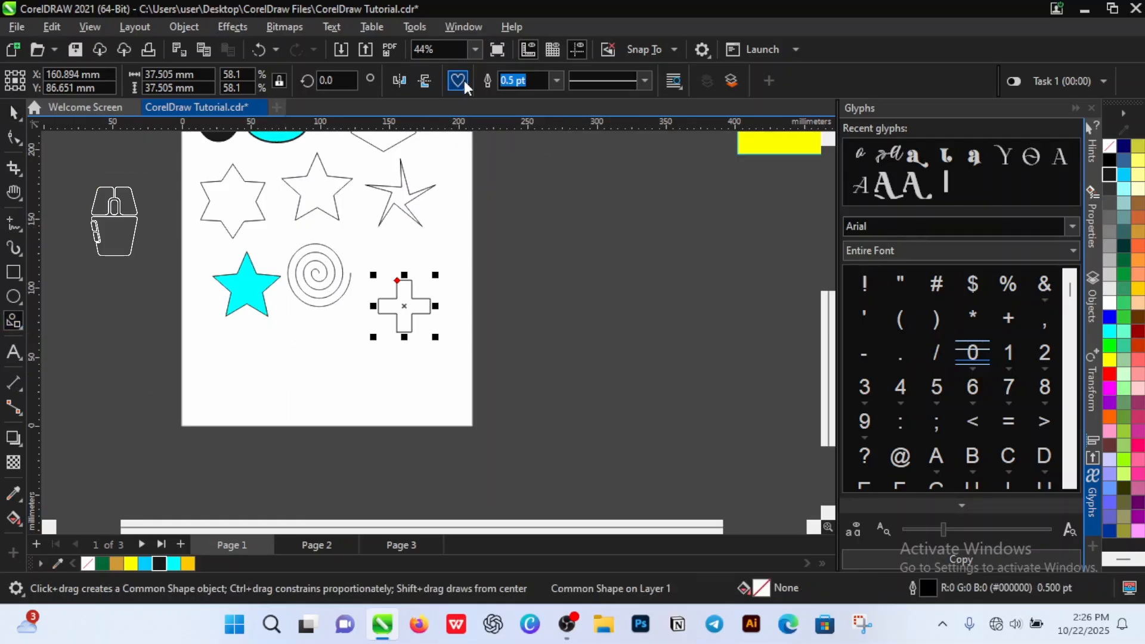
click(563, 153)
drag(274, 335, 312, 373)
key(space)
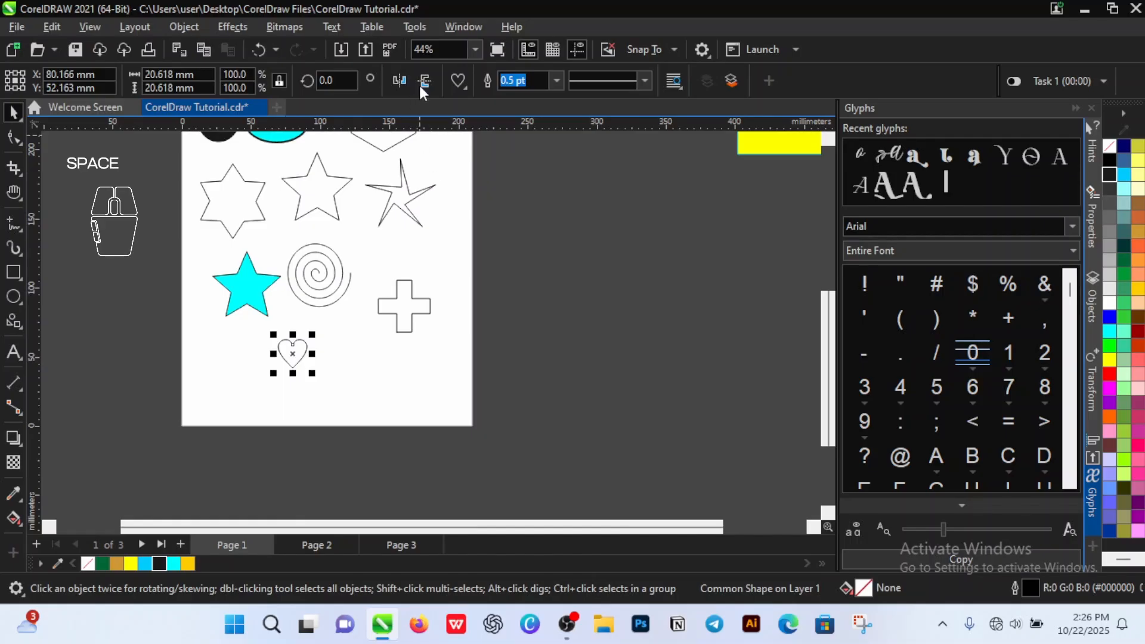
click(459, 87)
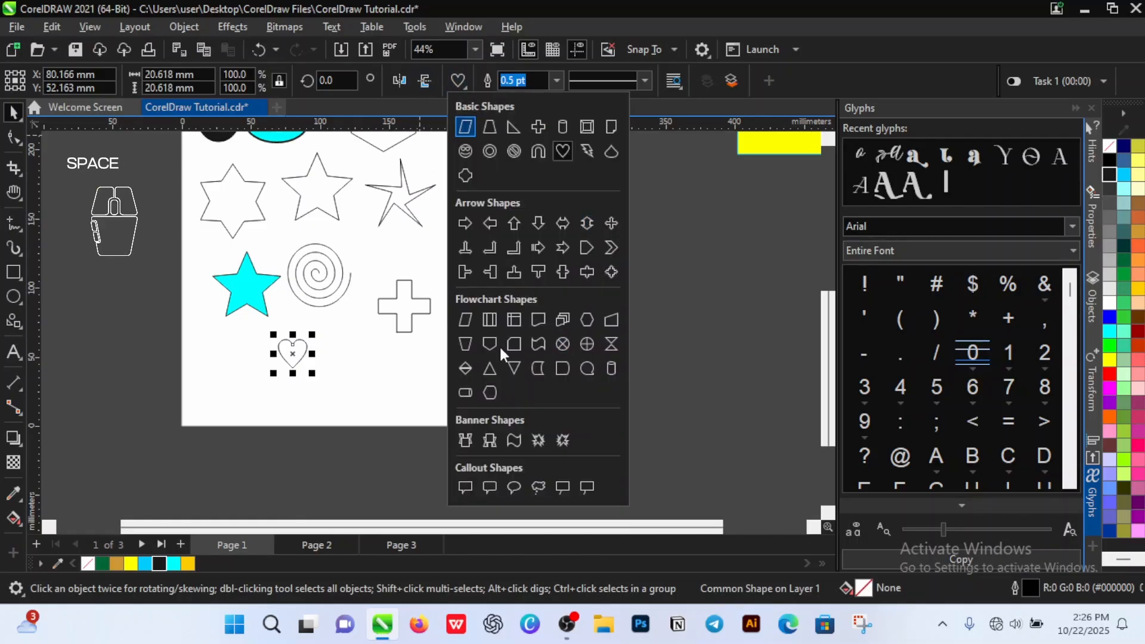
click(371, 380)
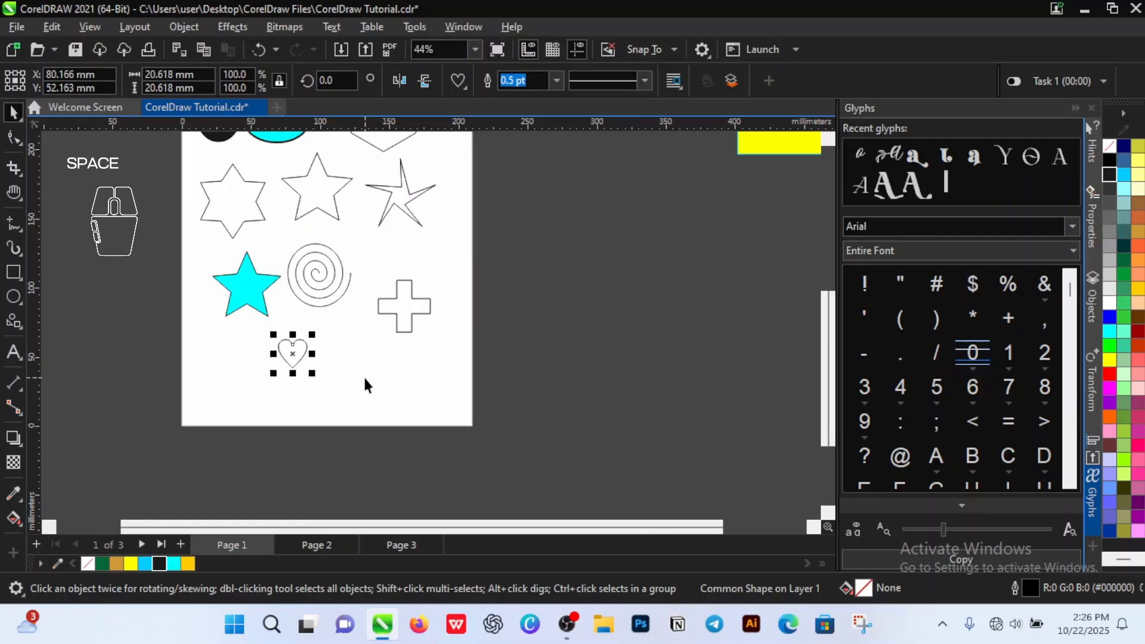
scroll(355, 377, down, 2)
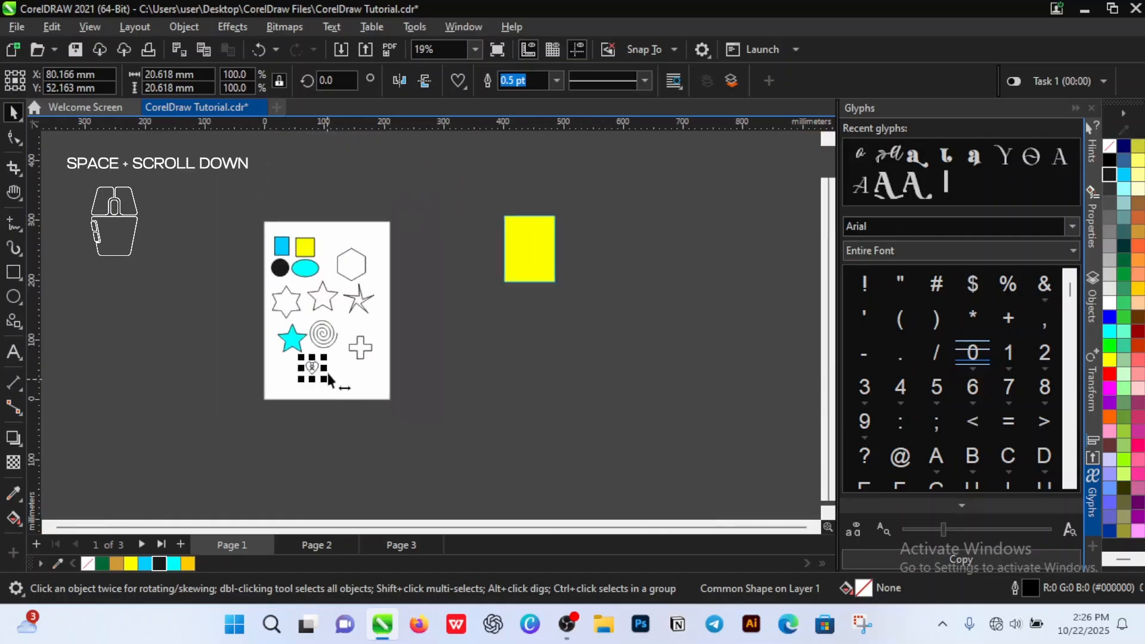
scroll(369, 369, up, 1)
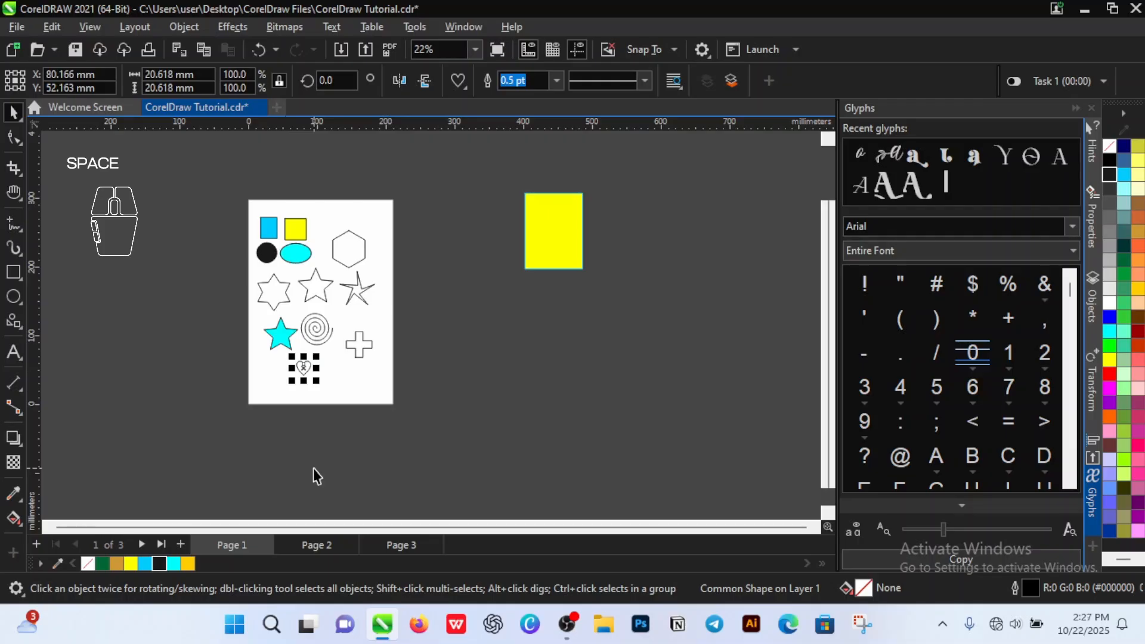
- Switch to the empty Page 2 of the document
key(Page_Down)
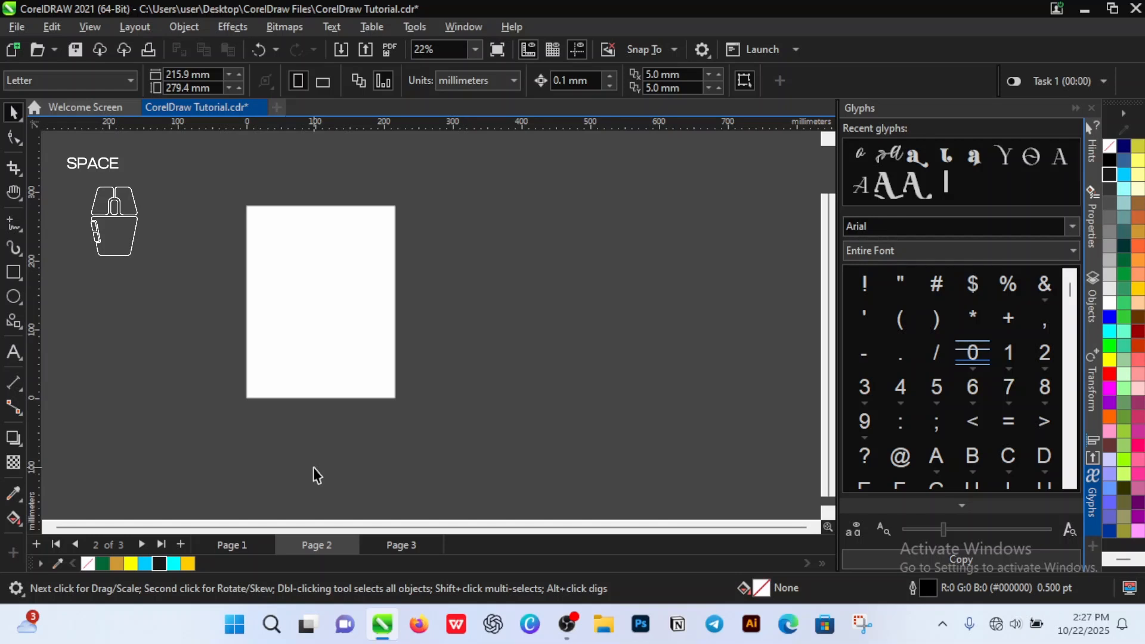
scroll(346, 289, up, 1)
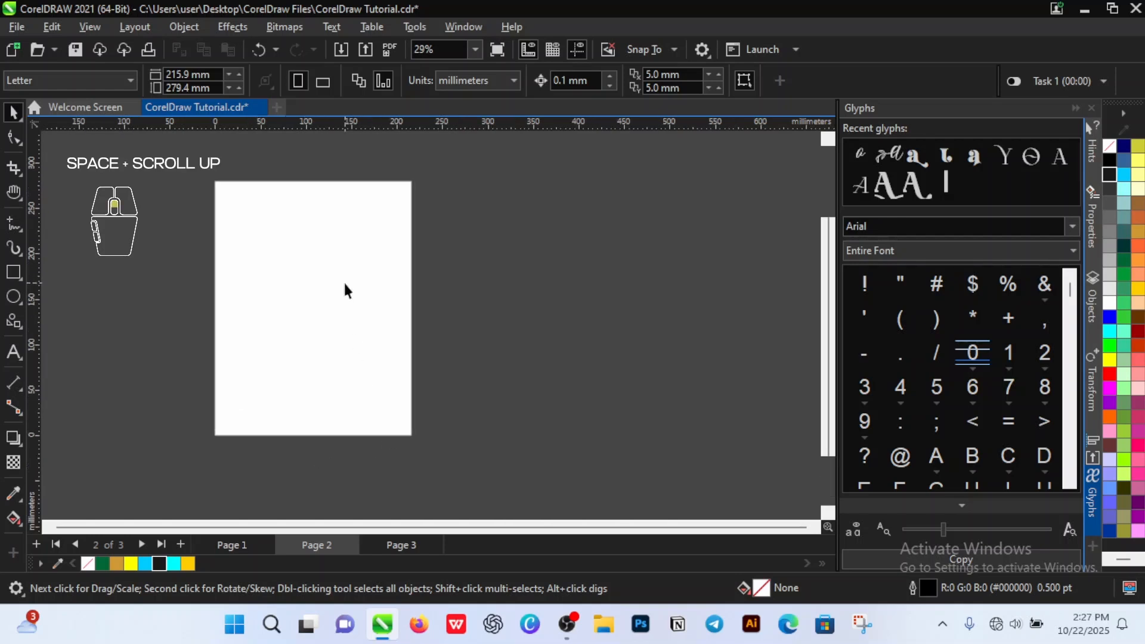
scroll(346, 286, up, 1)
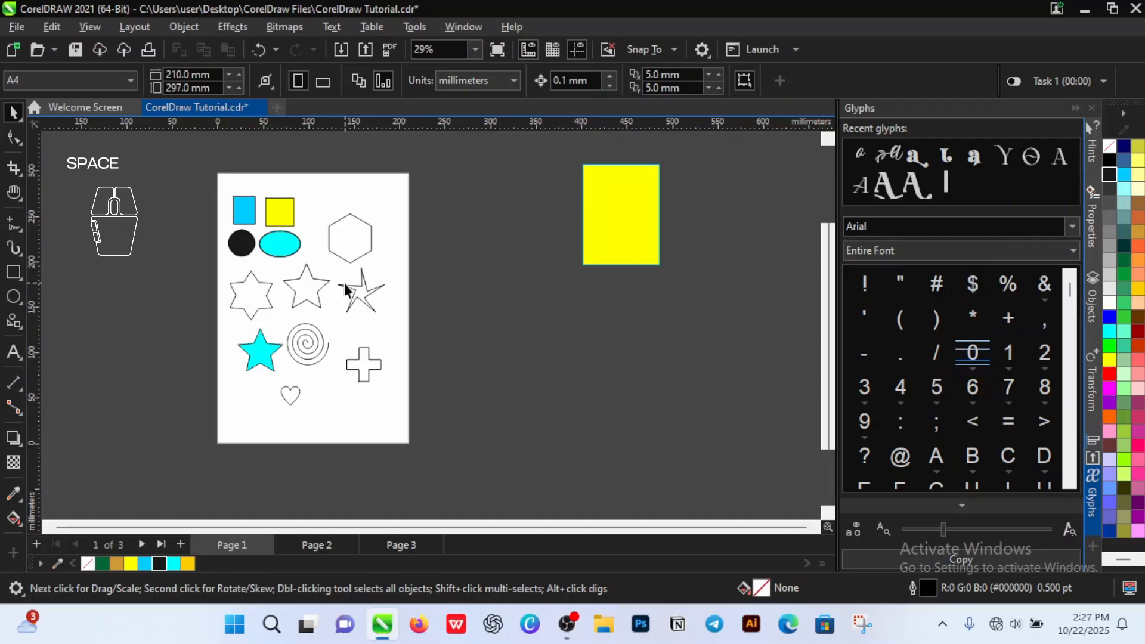
scroll(345, 284, down, 1)
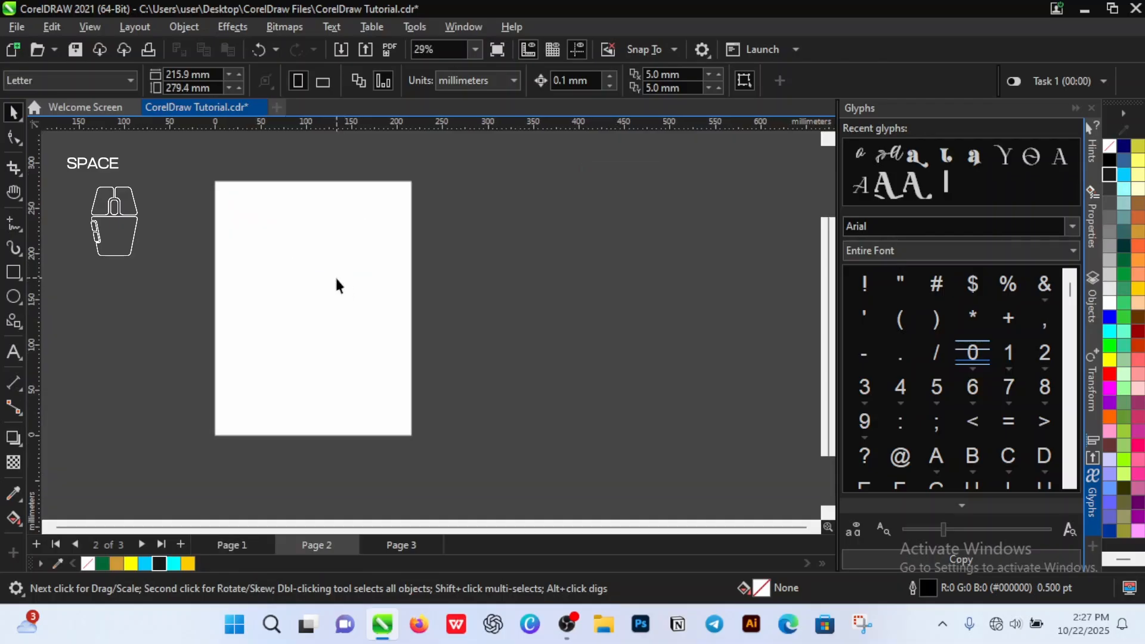
scroll(246, 238, up, 1)
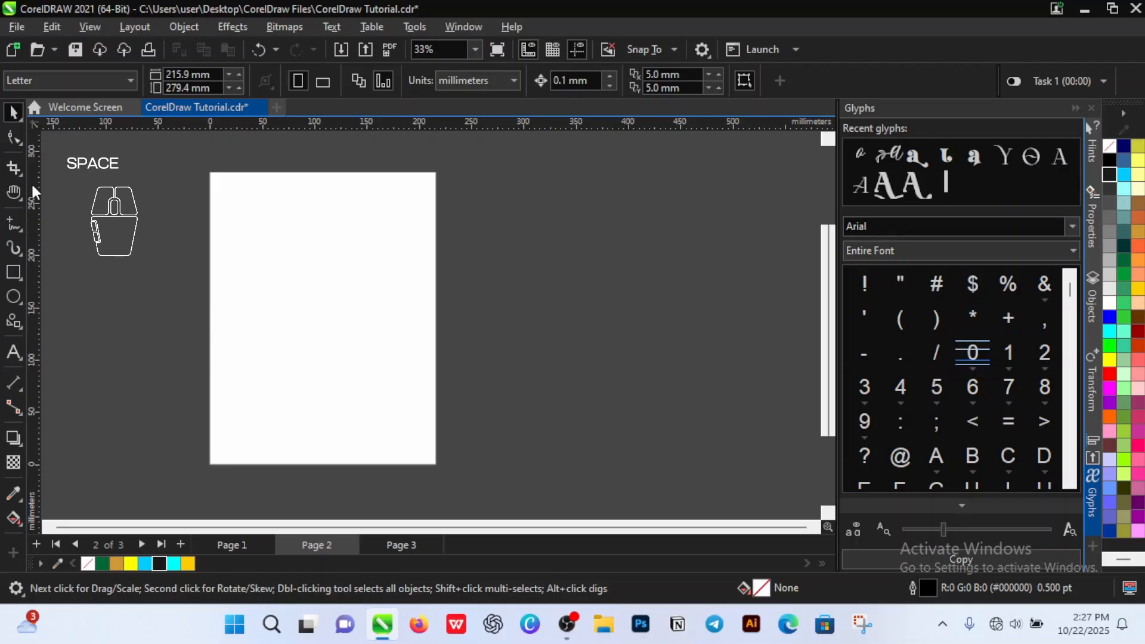
- Draw a winding open Freehand curve, about 123 mm wide and 98 mm high, in the upper part of Page 2
click(23, 231)
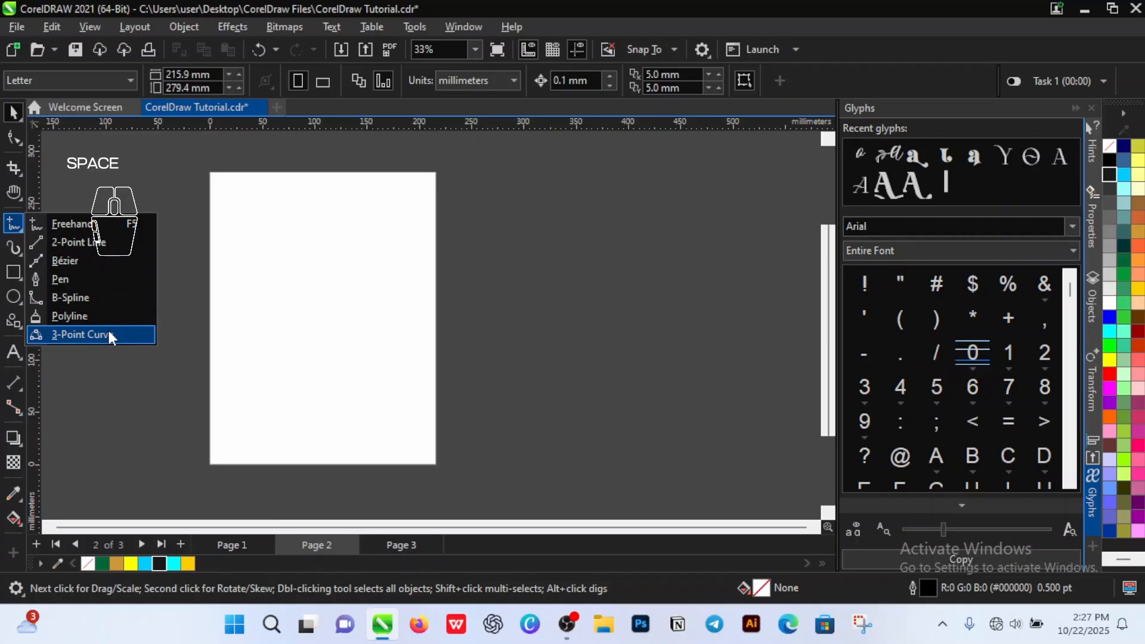
click(95, 226)
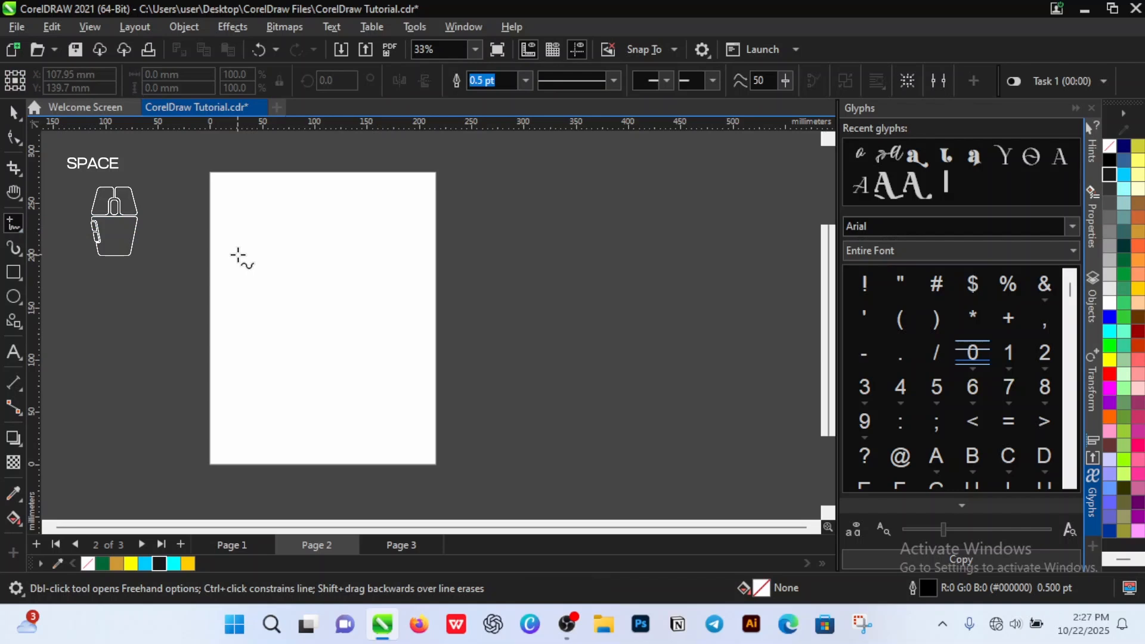
mouse_move(238, 255)
mouse_down()
mouse_move(253, 209)
mouse_move(272, 206)
mouse_move(275, 248)
mouse_up()
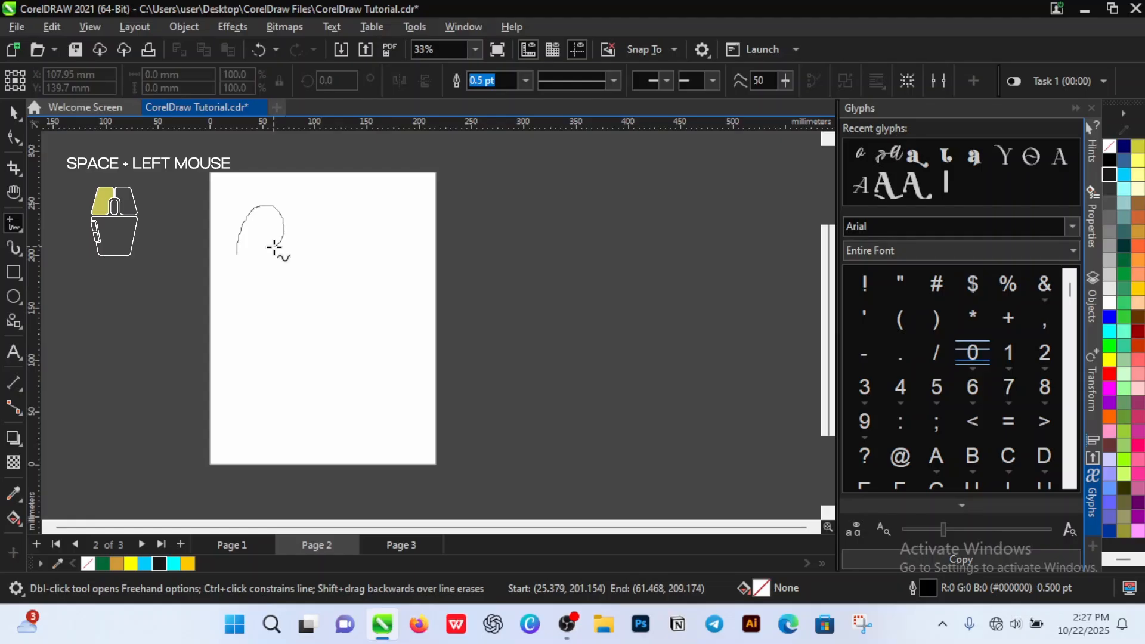
mouse_move(274, 247)
mouse_down()
mouse_move(287, 281)
mouse_move(305, 278)
mouse_move(320, 235)
mouse_move(350, 225)
mouse_move(363, 247)
mouse_move(357, 281)
mouse_move(336, 298)
mouse_move(267, 295)
mouse_up()
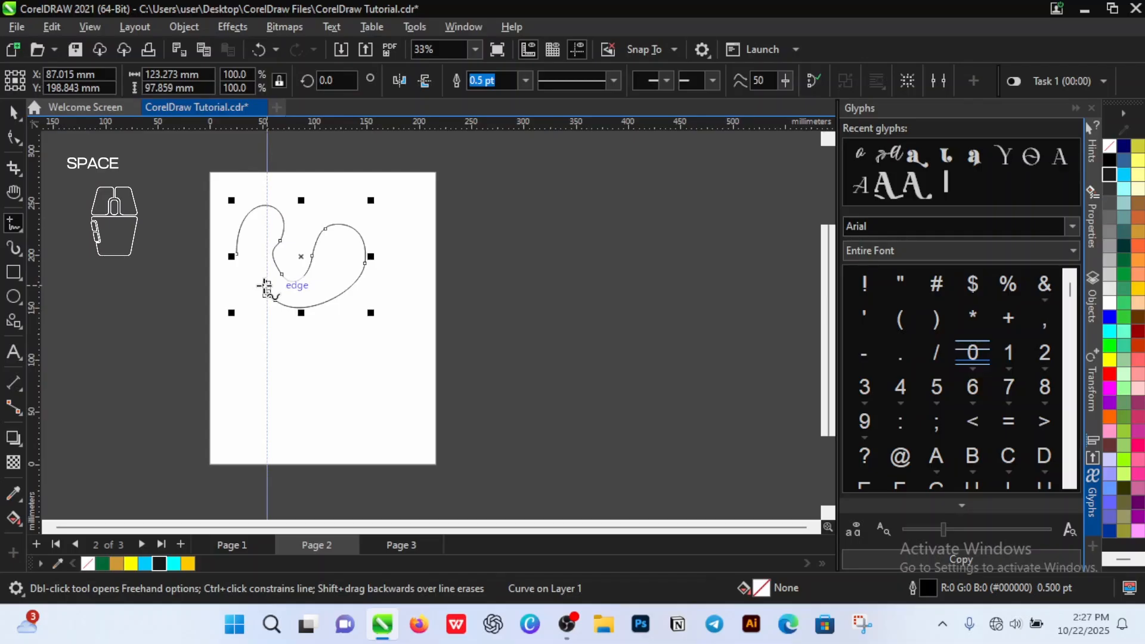
scroll(281, 258, up, 1)
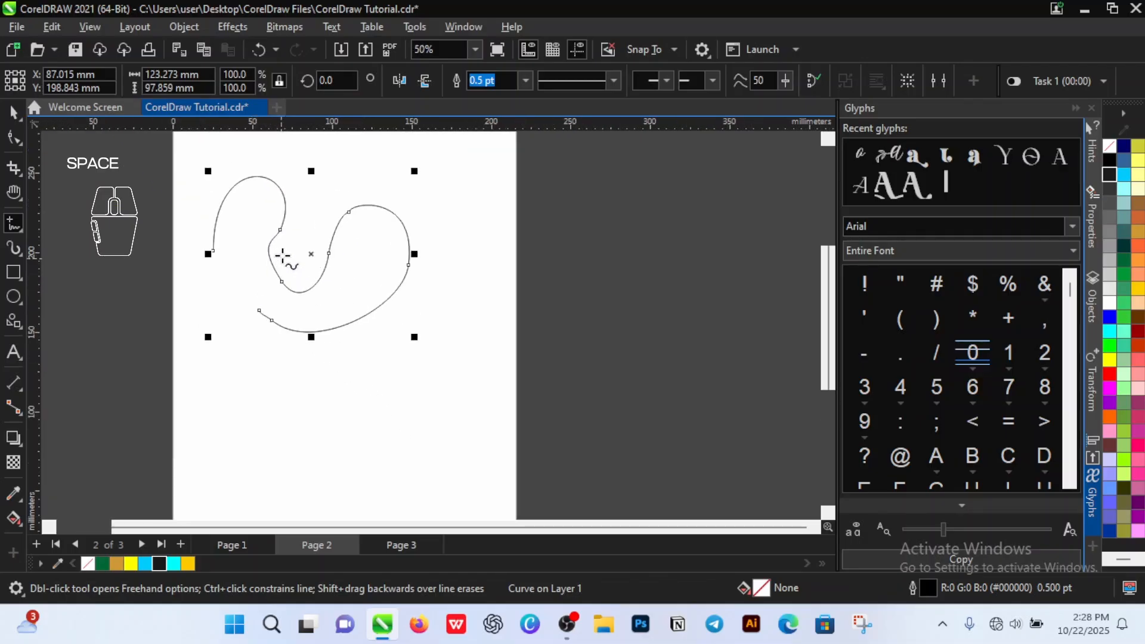
scroll(281, 255, up, 1)
scroll(299, 217, down, 3)
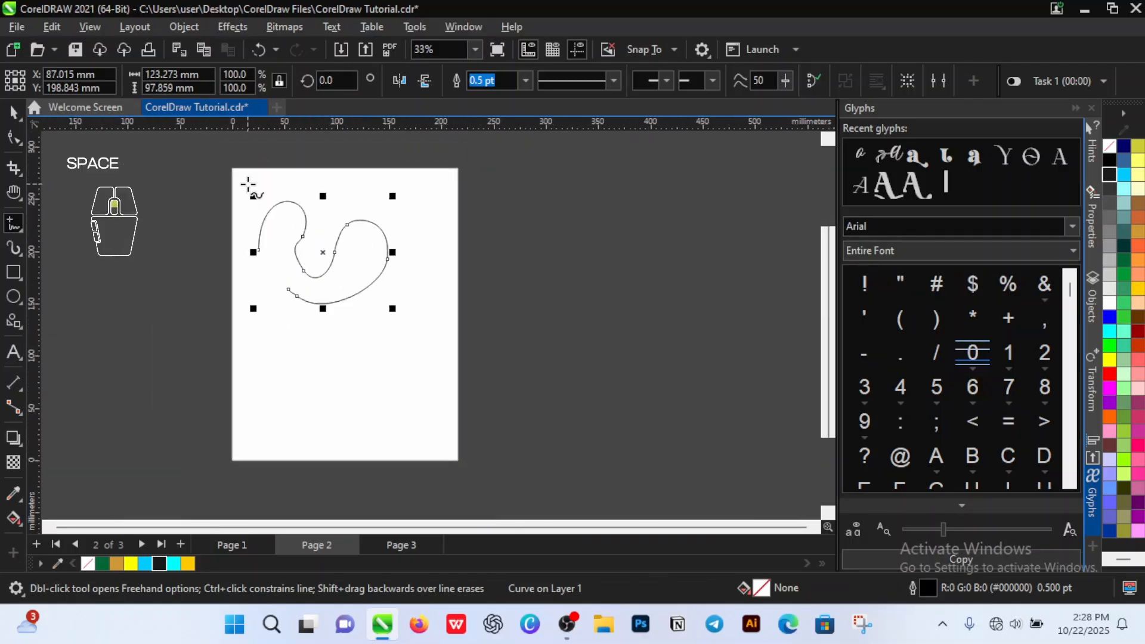
- Give the winding curve a Cyan fill, try a Cyan outline on it, and set its outline color to 90% Black
scroll(248, 185, up, 1)
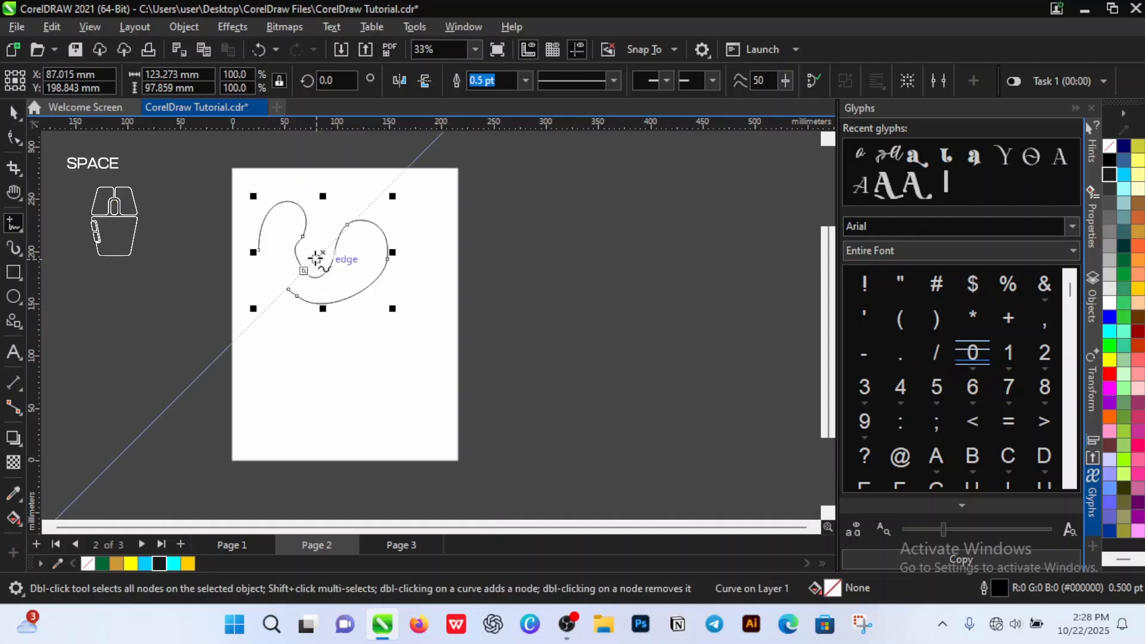
click(173, 565)
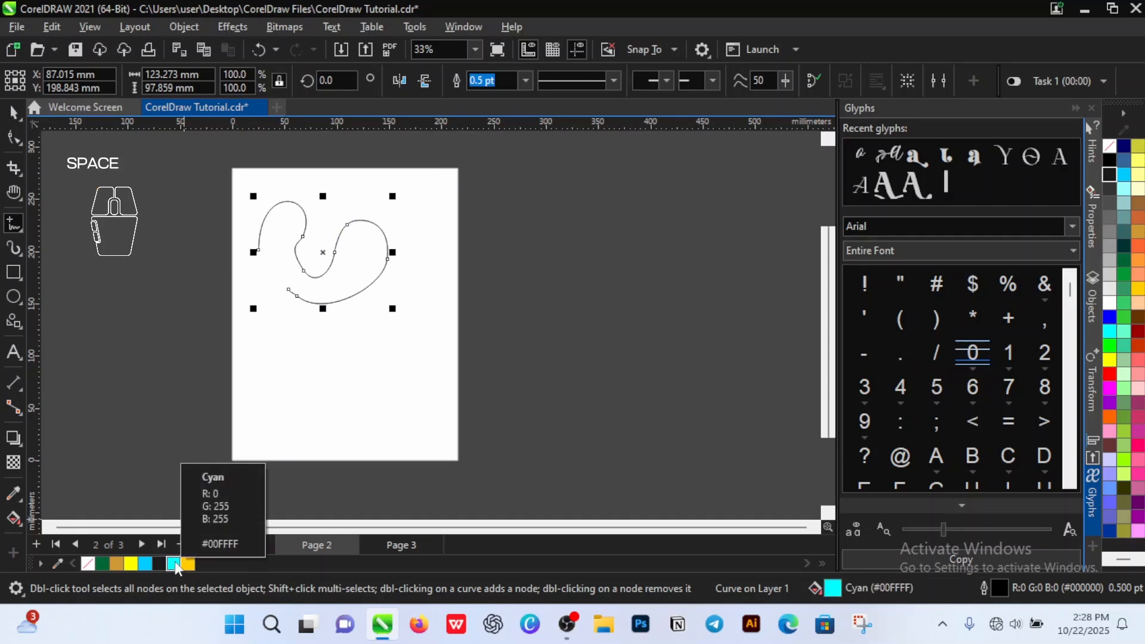
right_click(175, 563)
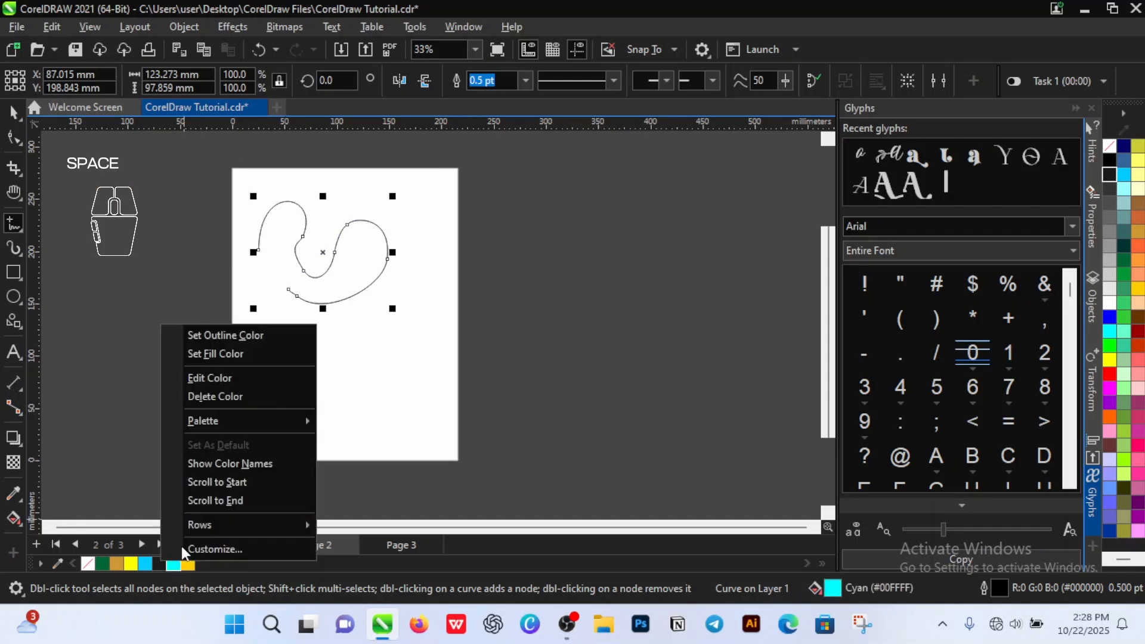
click(245, 338)
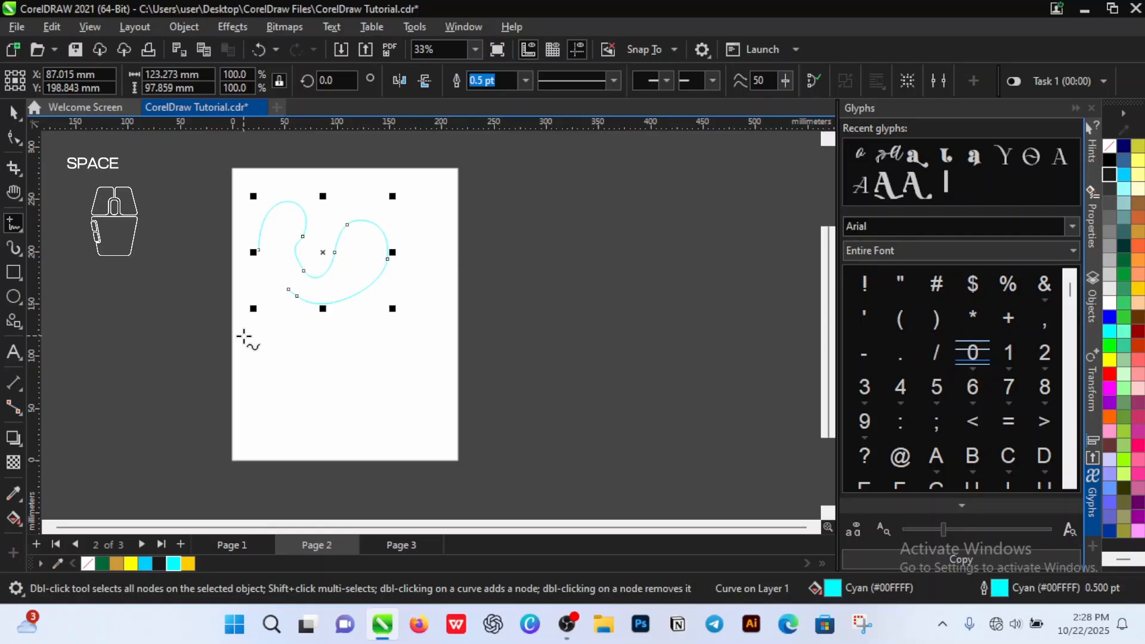
right_click(163, 564)
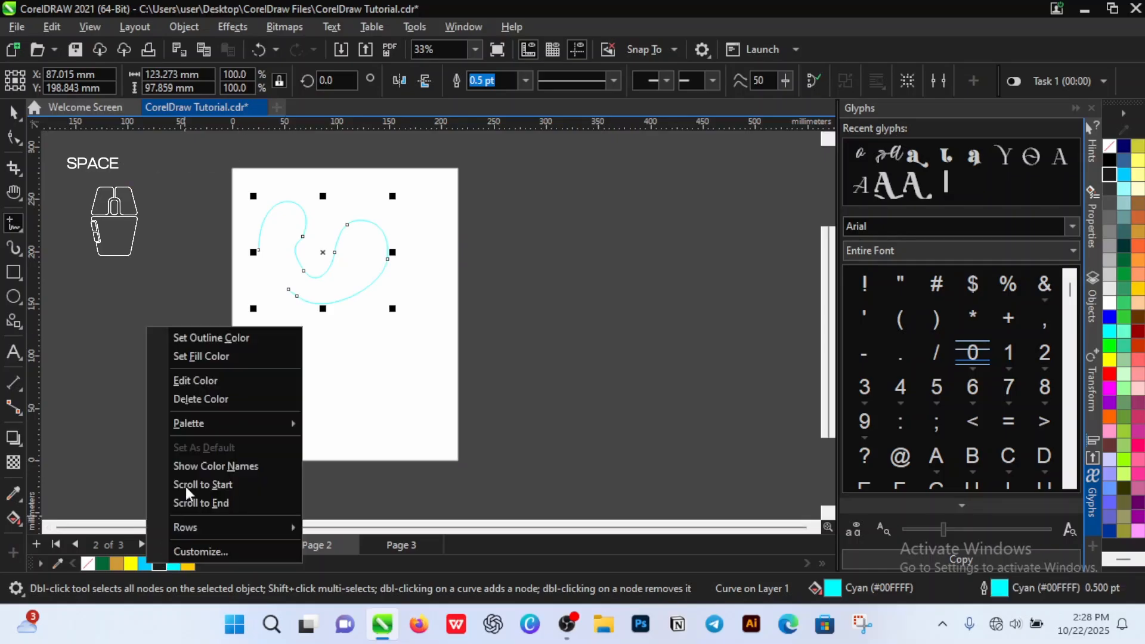
click(214, 337)
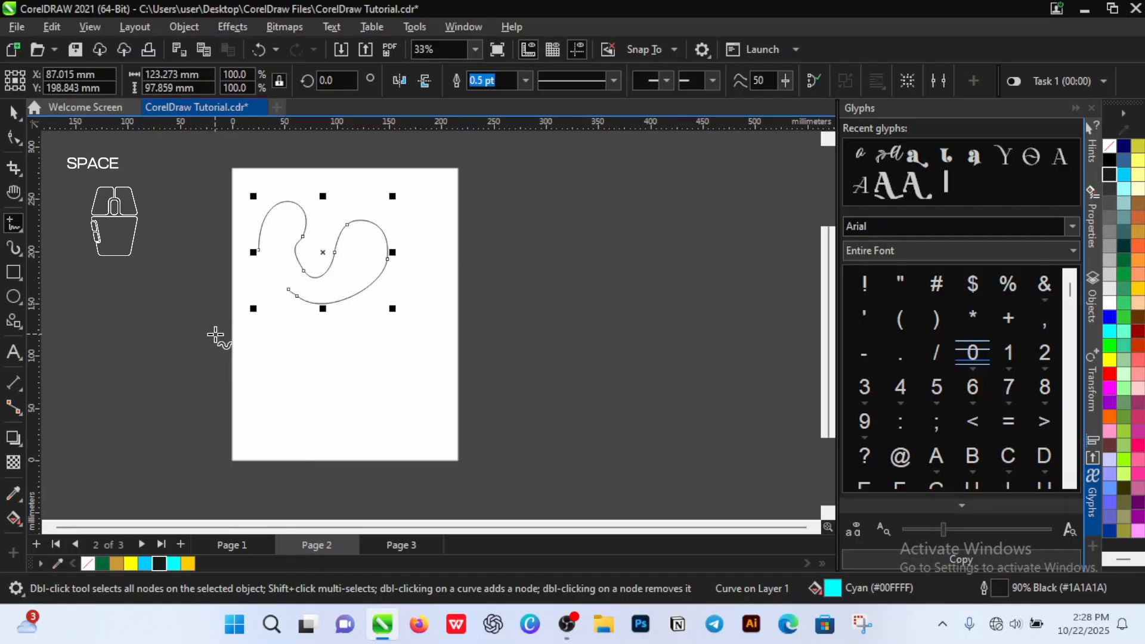
- Draw a closed bean-shaped Freehand curve, about 66 mm wide and 45 mm high, below the winding curve
scroll(327, 276, up, 1)
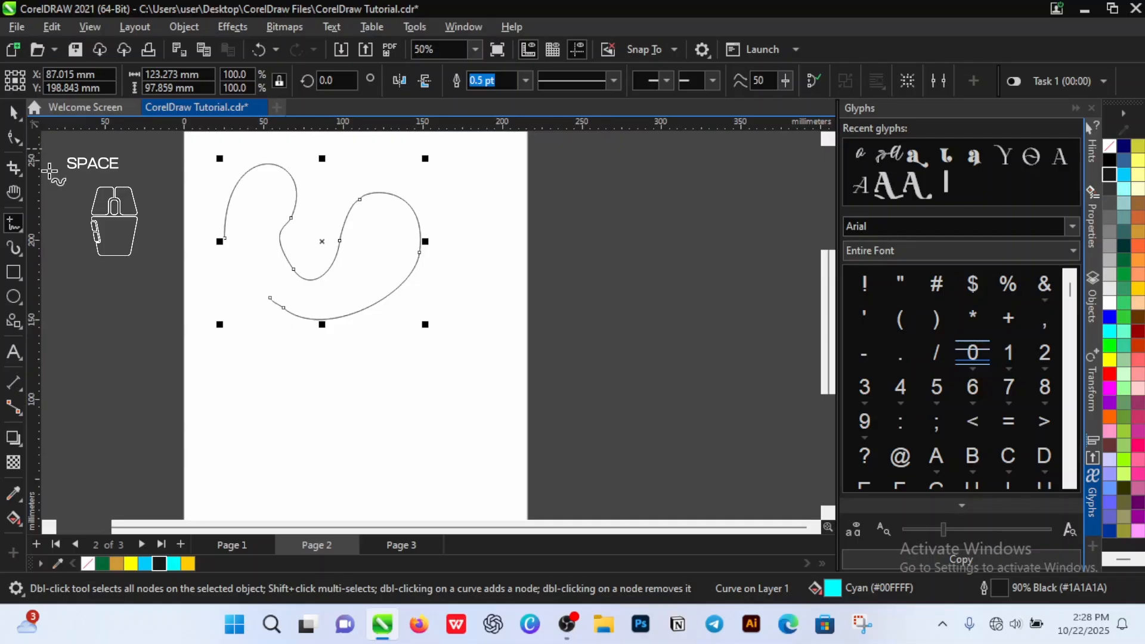
scroll(325, 358, down, 1)
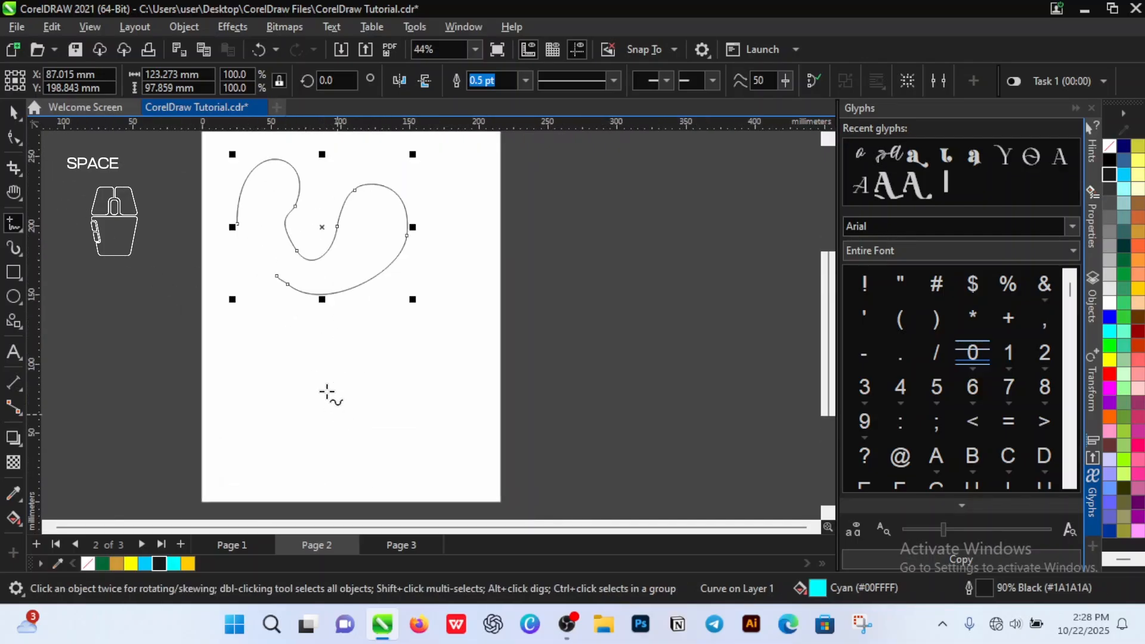
mouse_move(324, 361)
mouse_down()
mouse_move(361, 348)
mouse_move(394, 373)
mouse_move(402, 405)
mouse_move(383, 408)
mouse_move(343, 381)
mouse_move(332, 396)
mouse_move(316, 390)
mouse_move(326, 354)
mouse_up()
scroll(375, 379, up, 3)
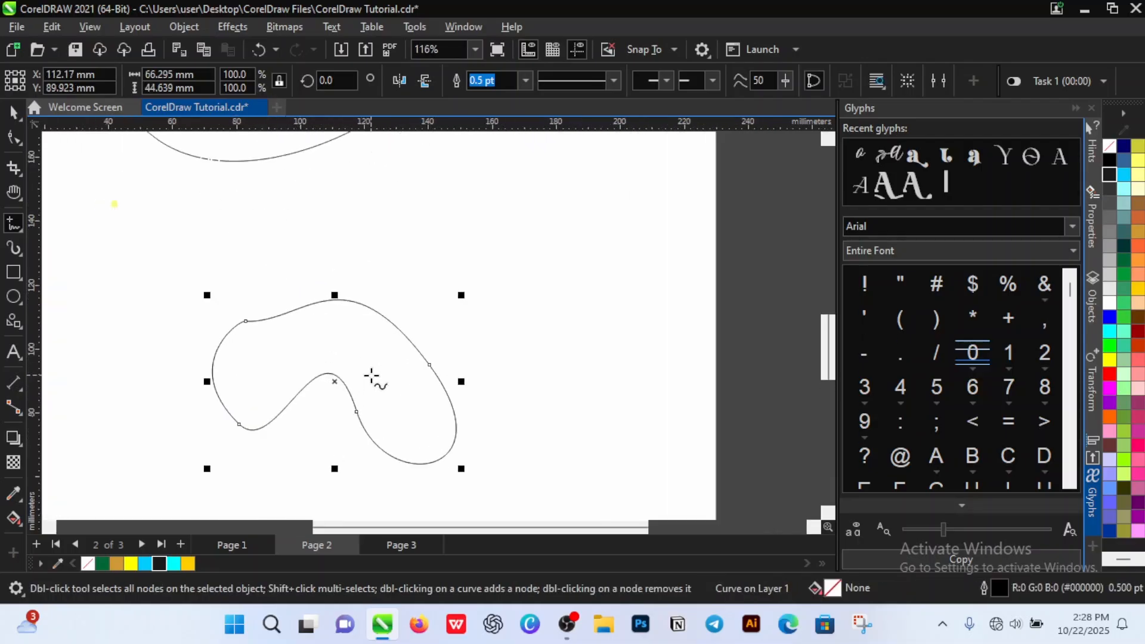
scroll(227, 324, up, 2)
scroll(281, 328, down, 5)
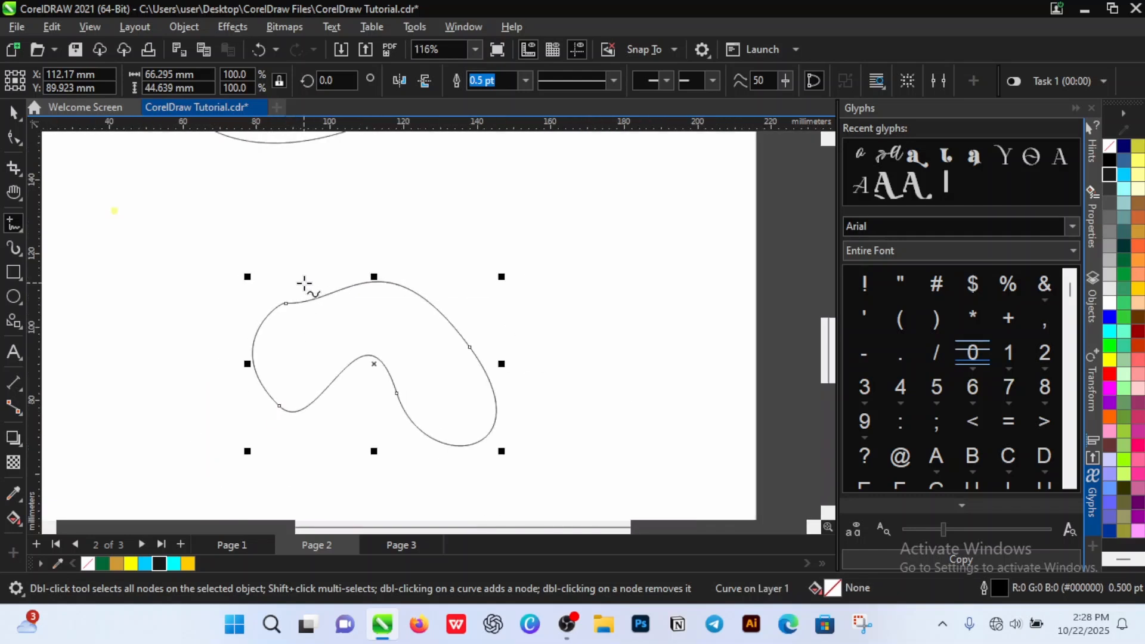
- Fill the closed bean-shaped curve with Sky Blue and set its outline color to Gold
key(space)
scroll(468, 332, down, 3)
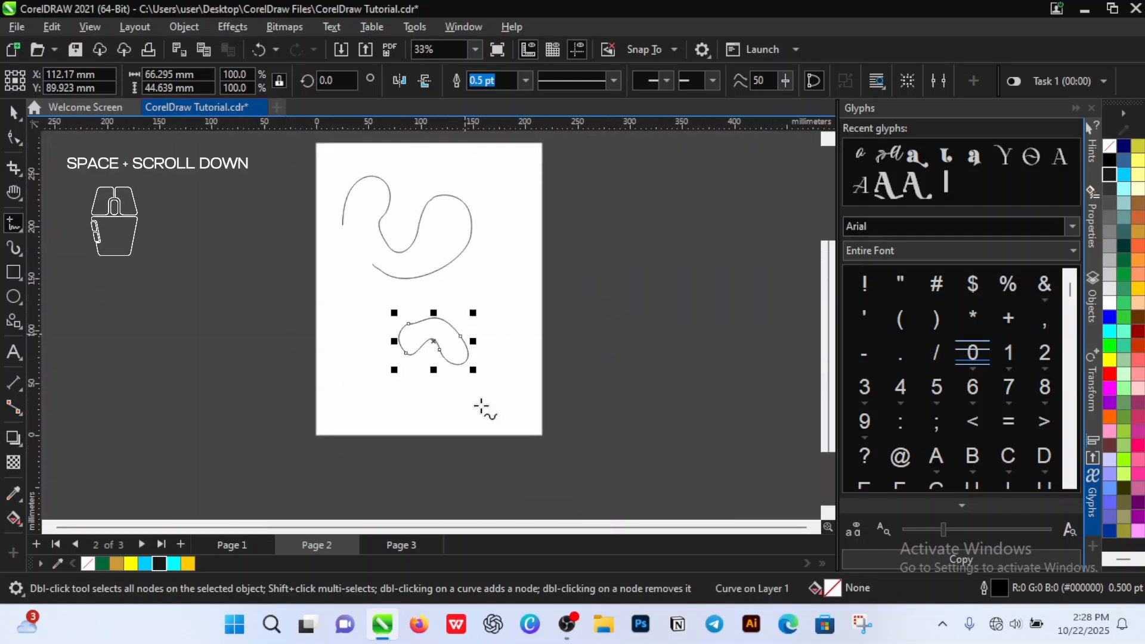
click(146, 563)
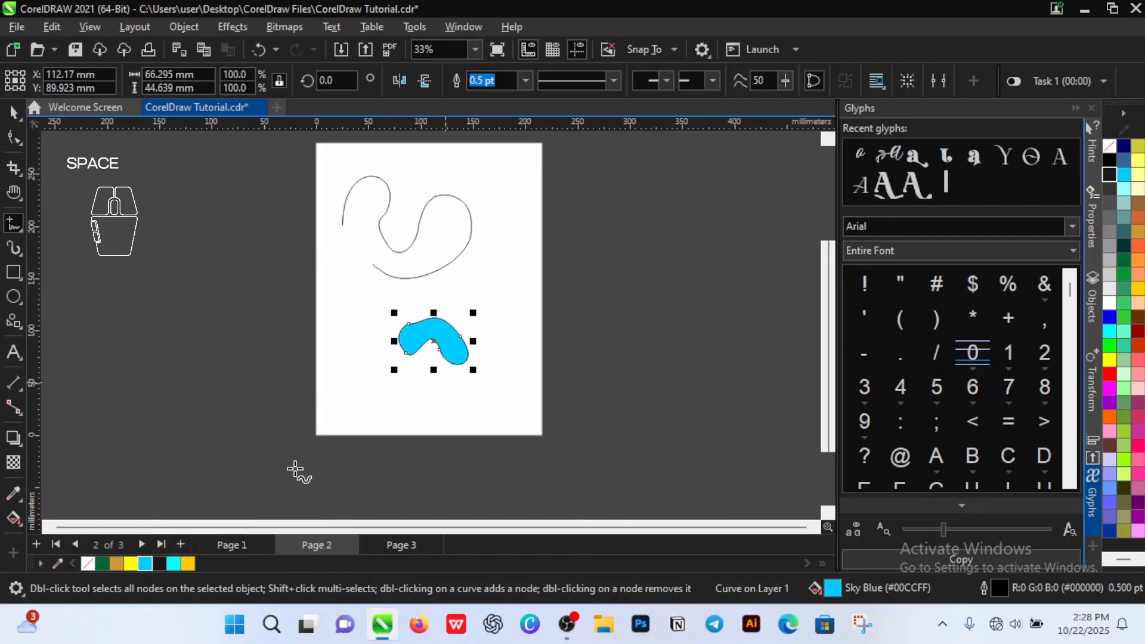
right_click(114, 564)
click(194, 338)
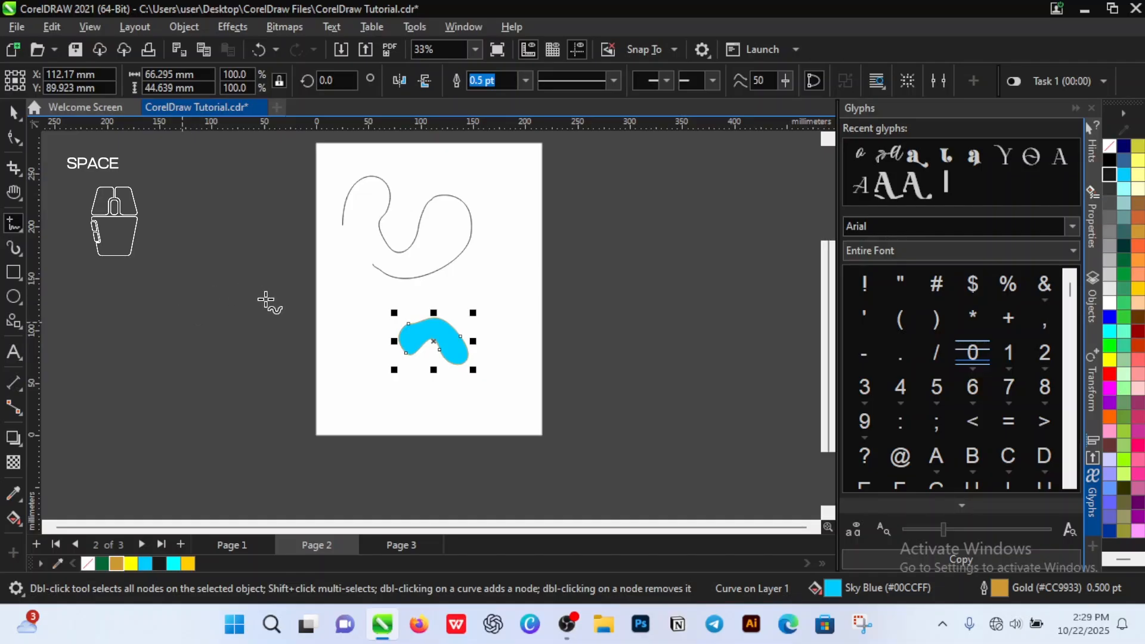
- Move the sky blue shape to the page's upper right corner and place the winding curve, scaled down proportionally, beside it
click(13, 112)
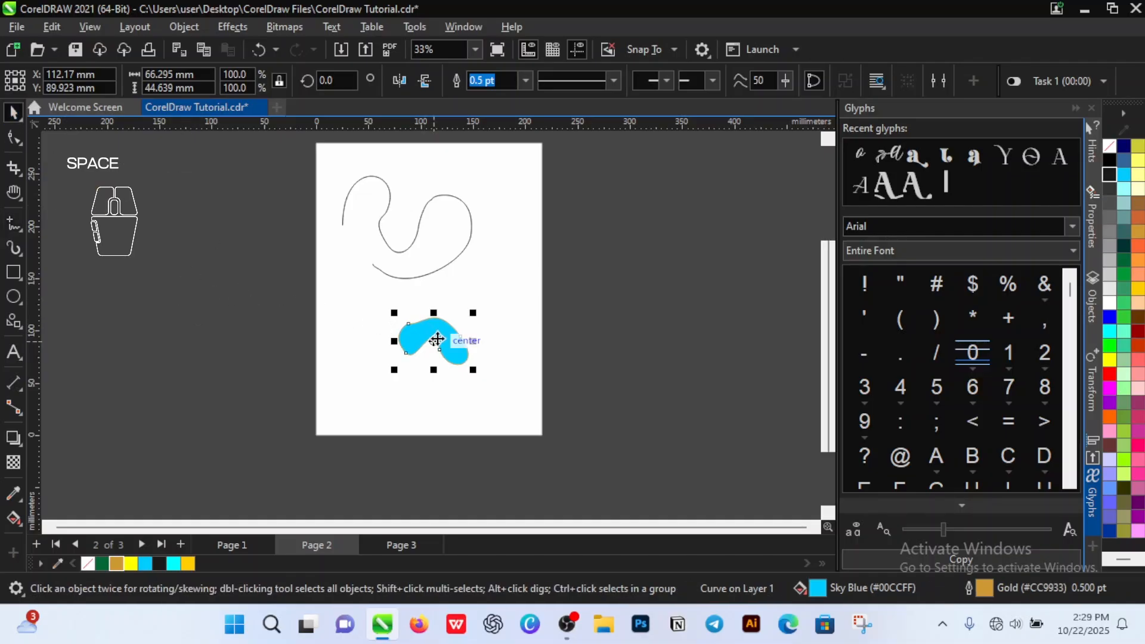
drag(440, 338, 492, 186)
click(464, 236)
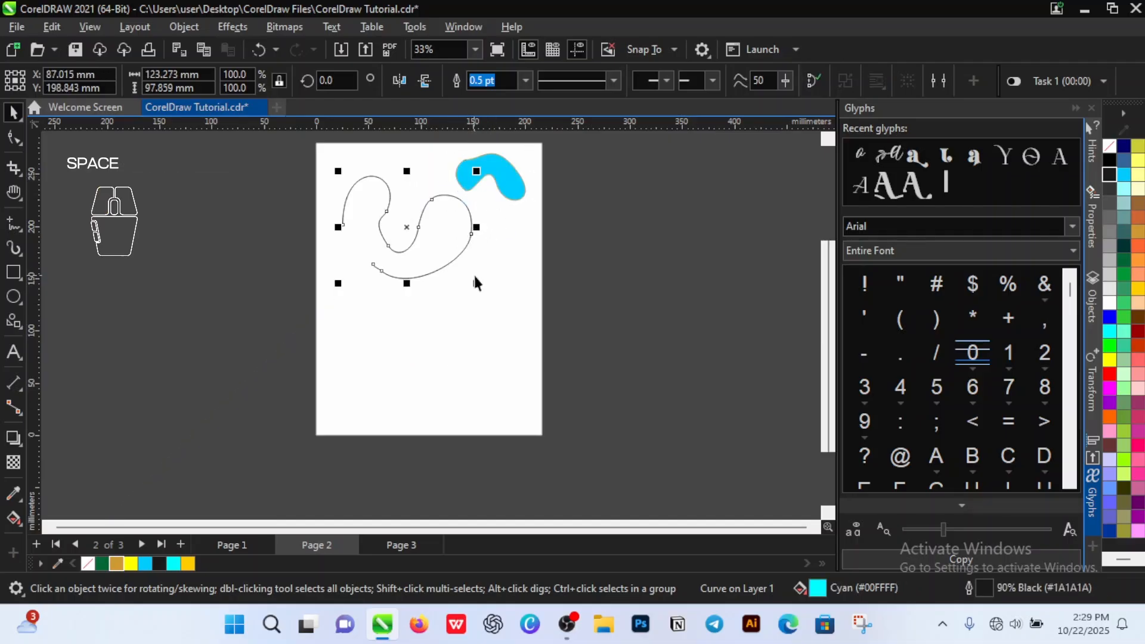
drag(476, 284, 401, 235)
drag(366, 191, 405, 183)
click(616, 243)
- Draw a horizontal 2-Point Line about 104.6 mm long near the middle of the page
scroll(284, 256, down, 1)
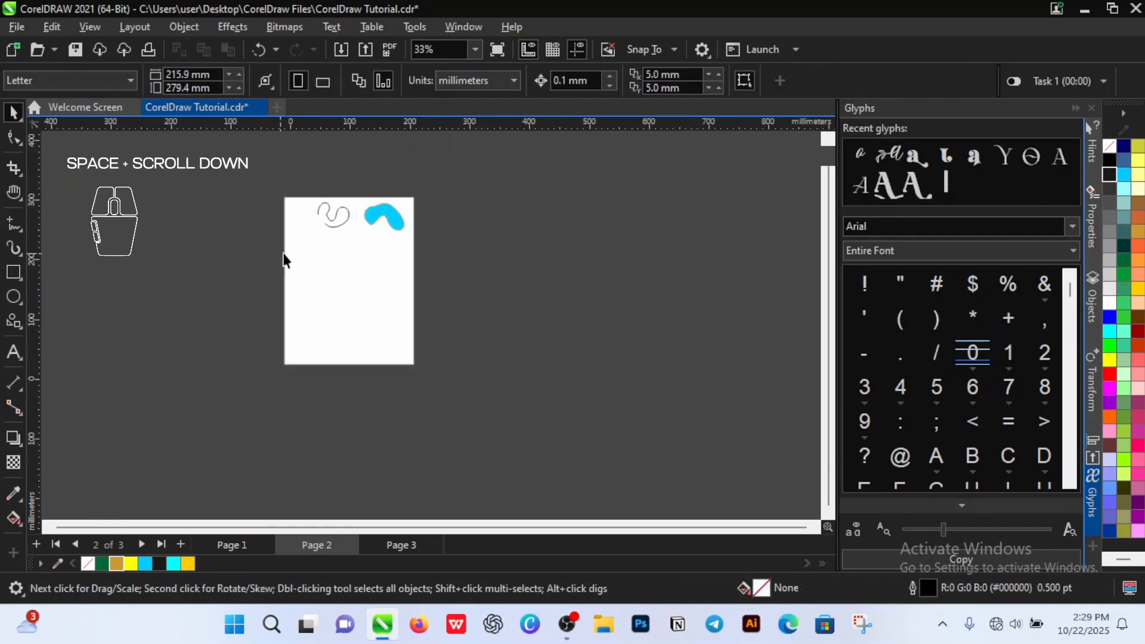
scroll(325, 220, up, 1)
scroll(388, 272, up, 1)
scroll(388, 274, down, 2)
scroll(409, 324, up, 2)
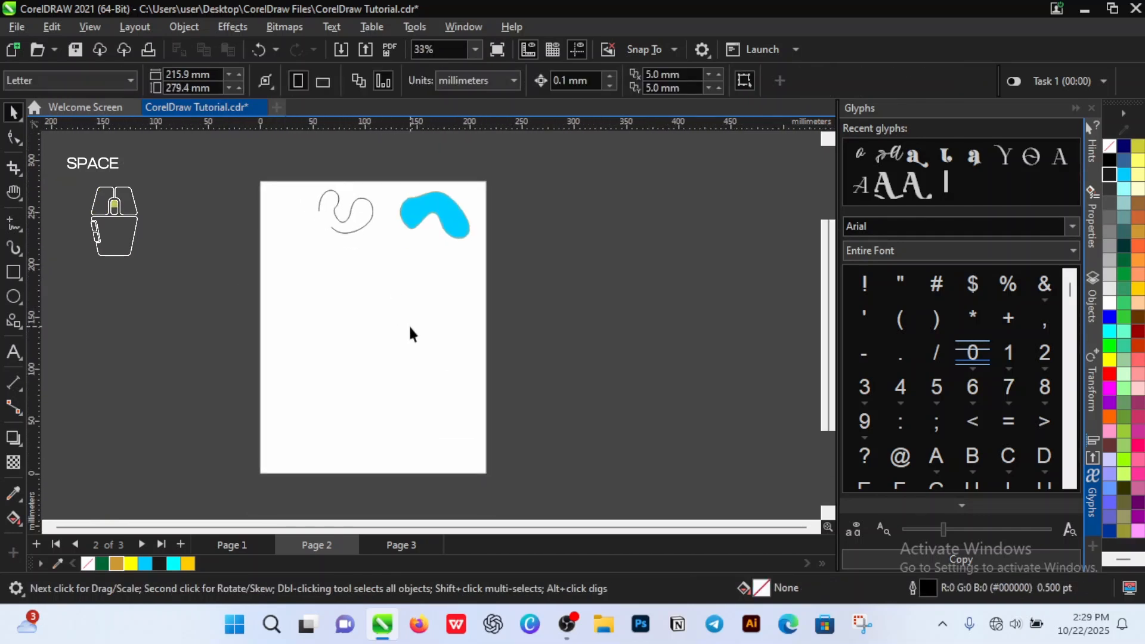
click(22, 233)
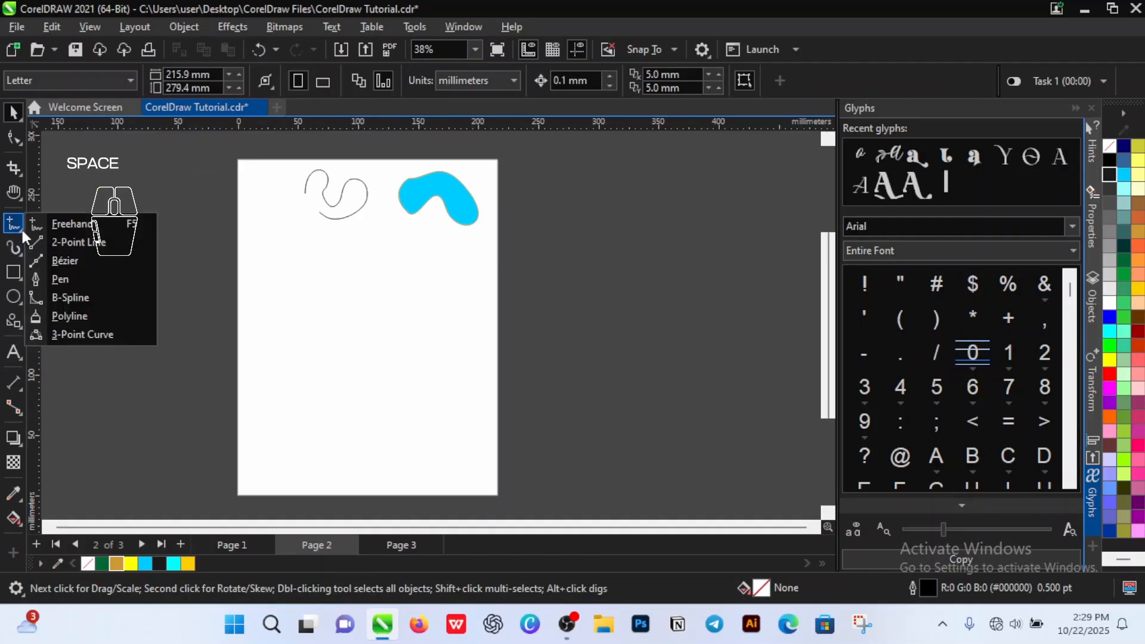
click(56, 246)
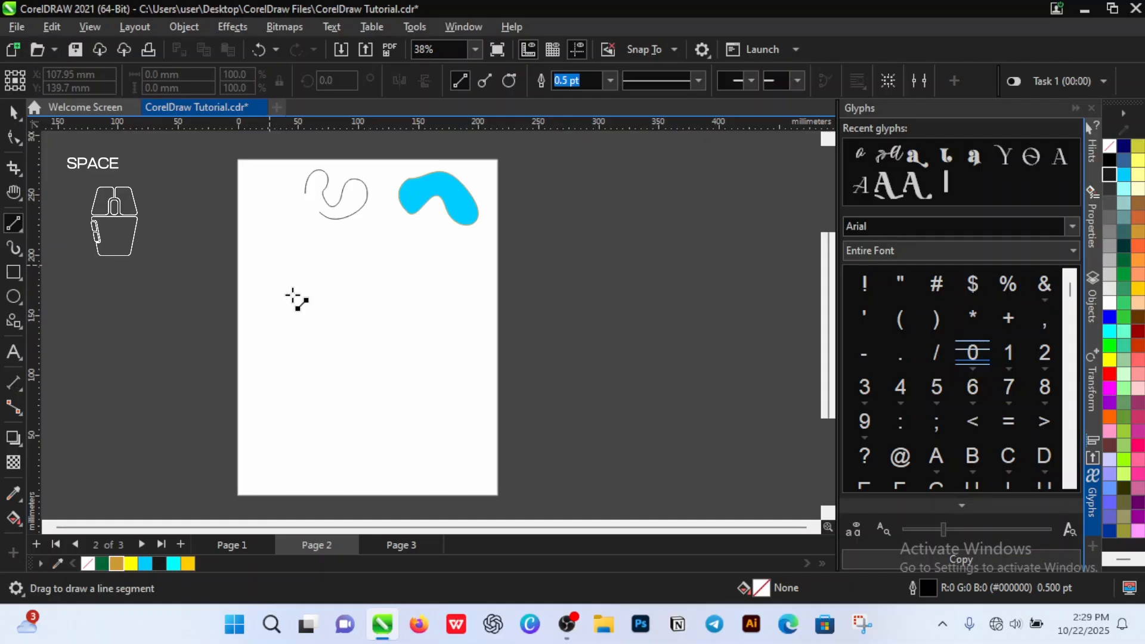
drag(270, 311, 400, 310)
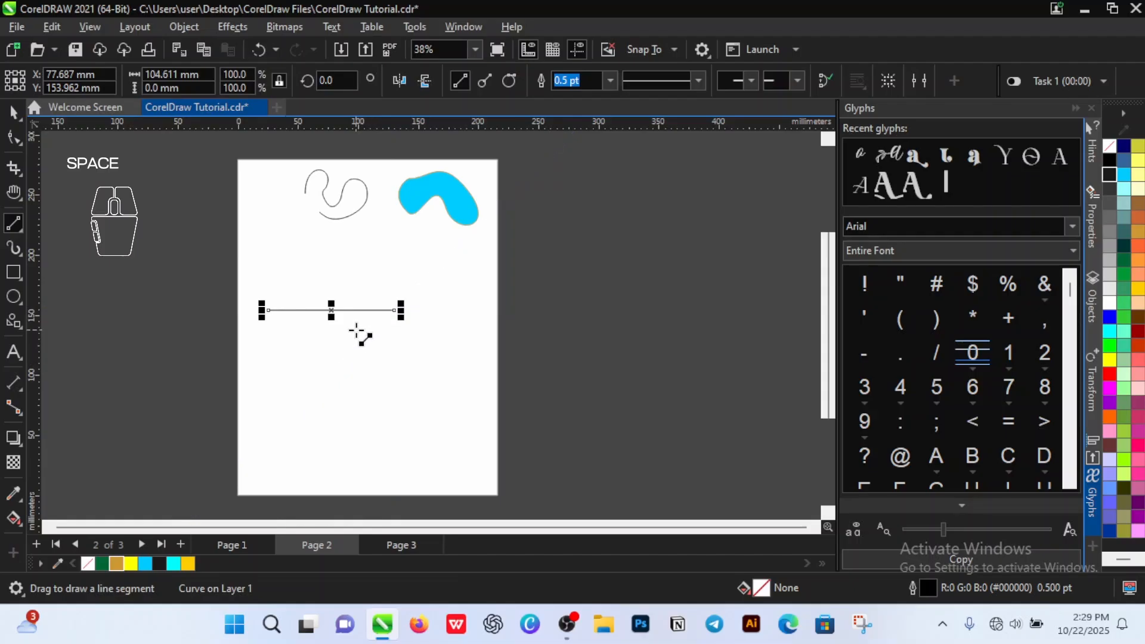
- Move the horizontal line up to just below the small winding curve and deselect it
key(space)
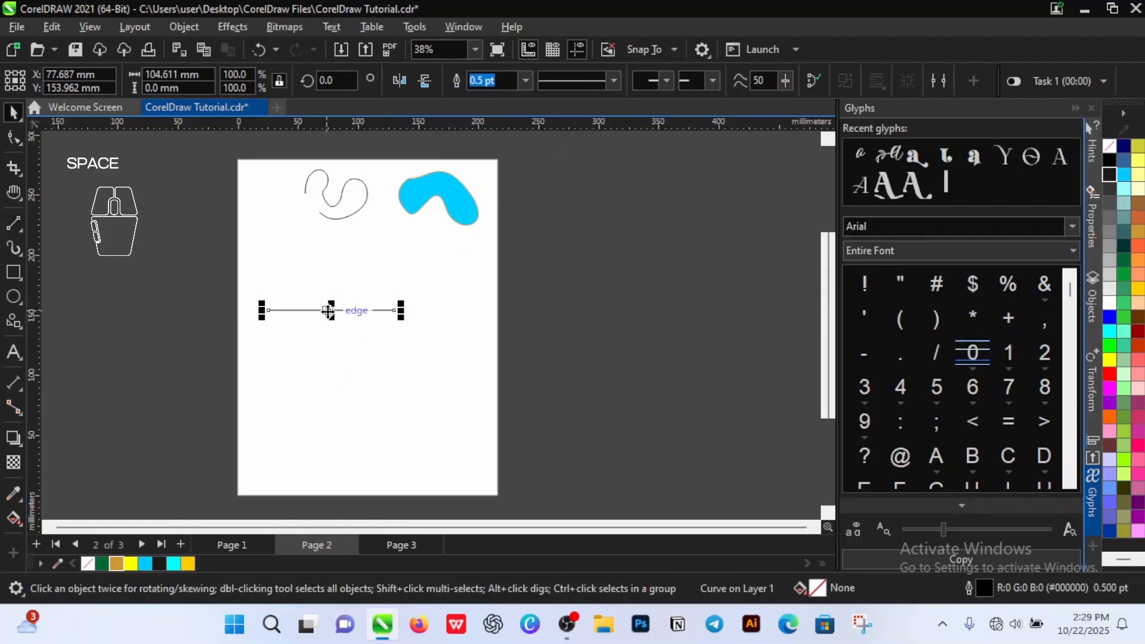
drag(322, 317, 324, 237)
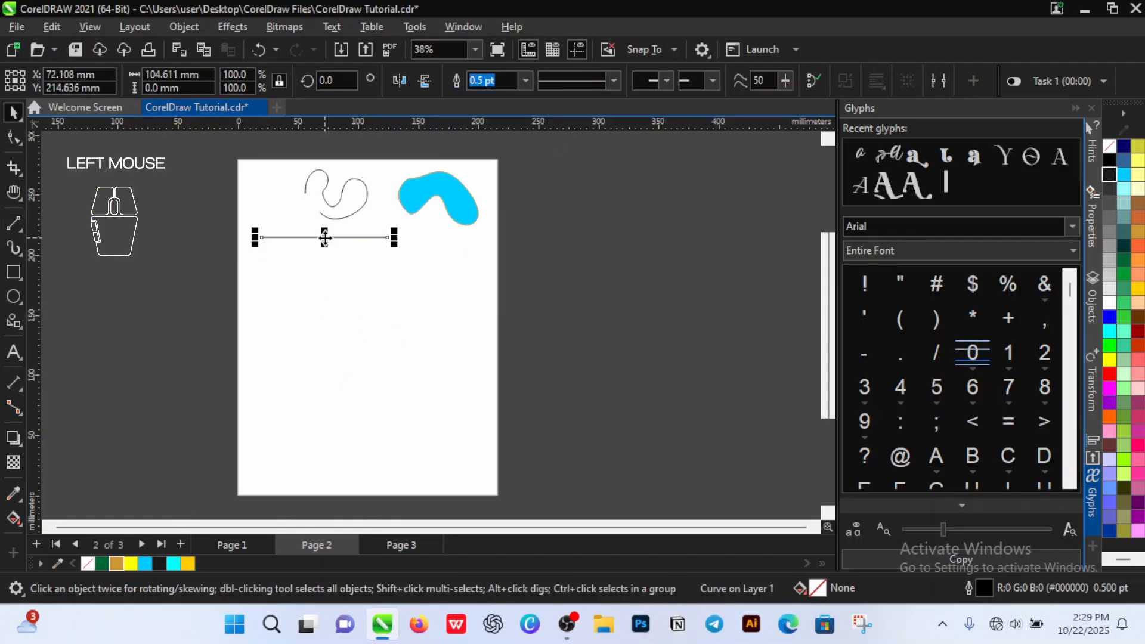
click(350, 328)
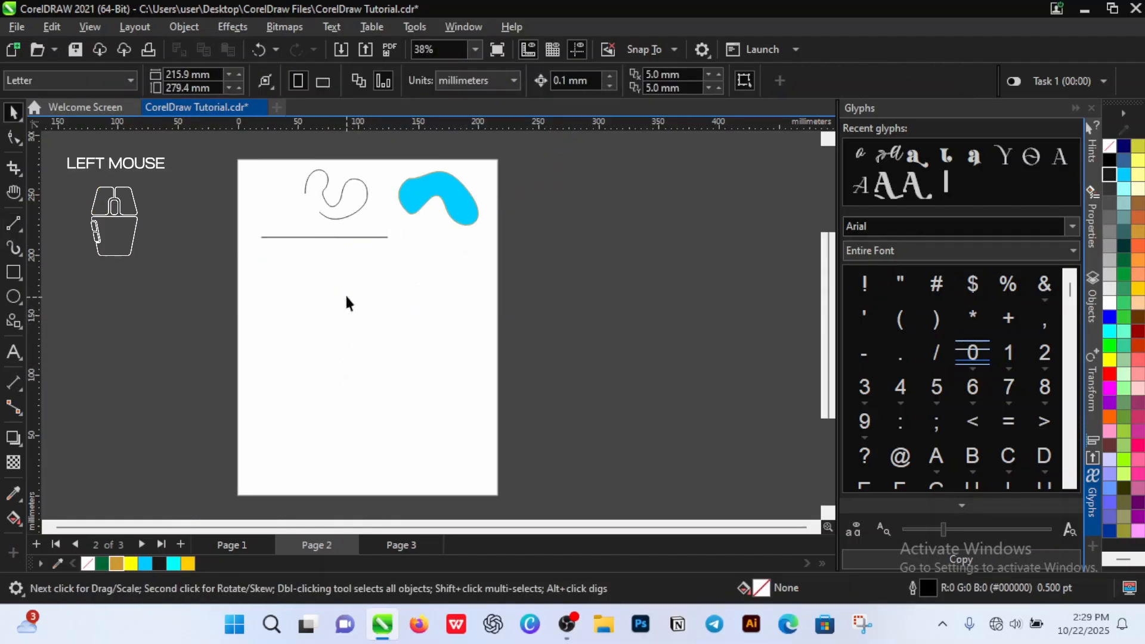
- Draw a closed six-sided Bézier shape, about 109 mm wide and 60 mm high, below the horizontal line and fill it with Sky Blue
click(21, 230)
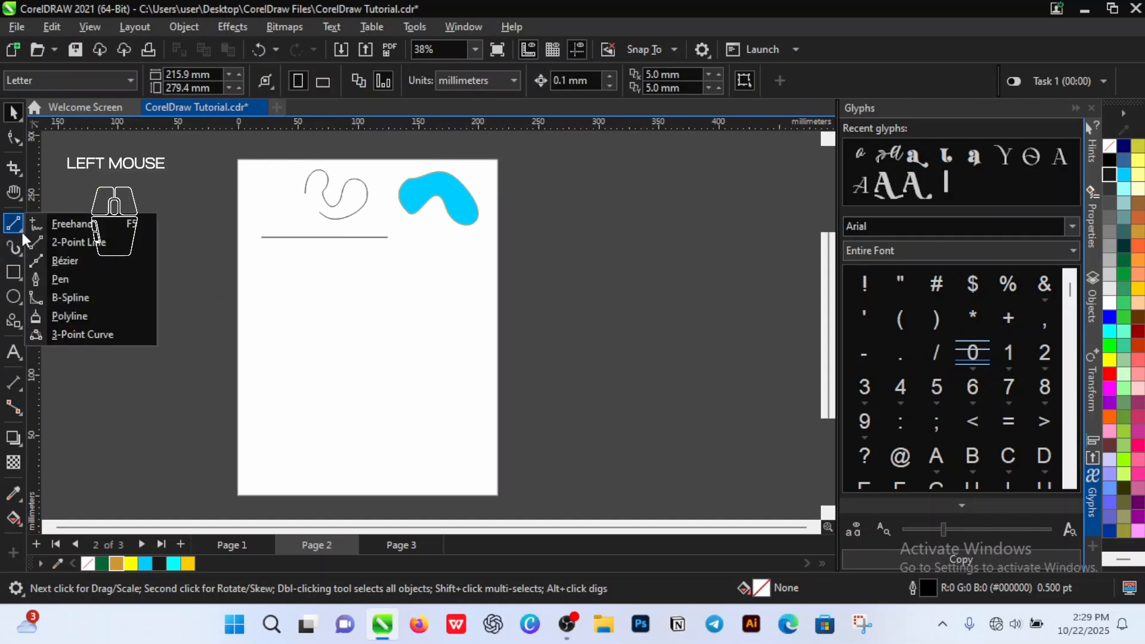
click(53, 261)
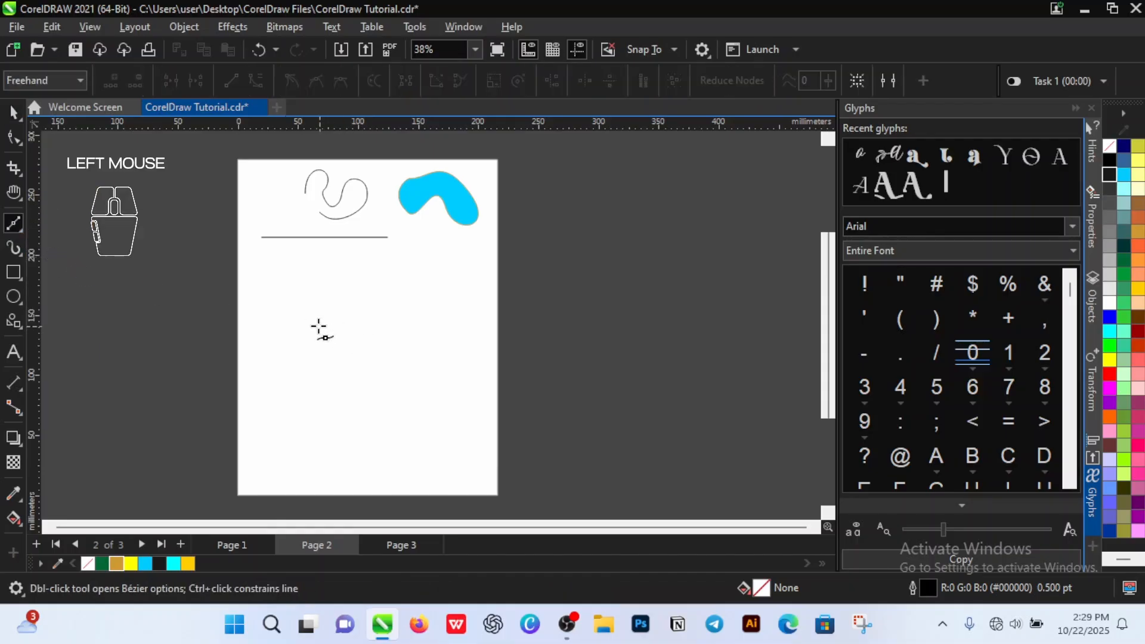
click(288, 347)
click(274, 284)
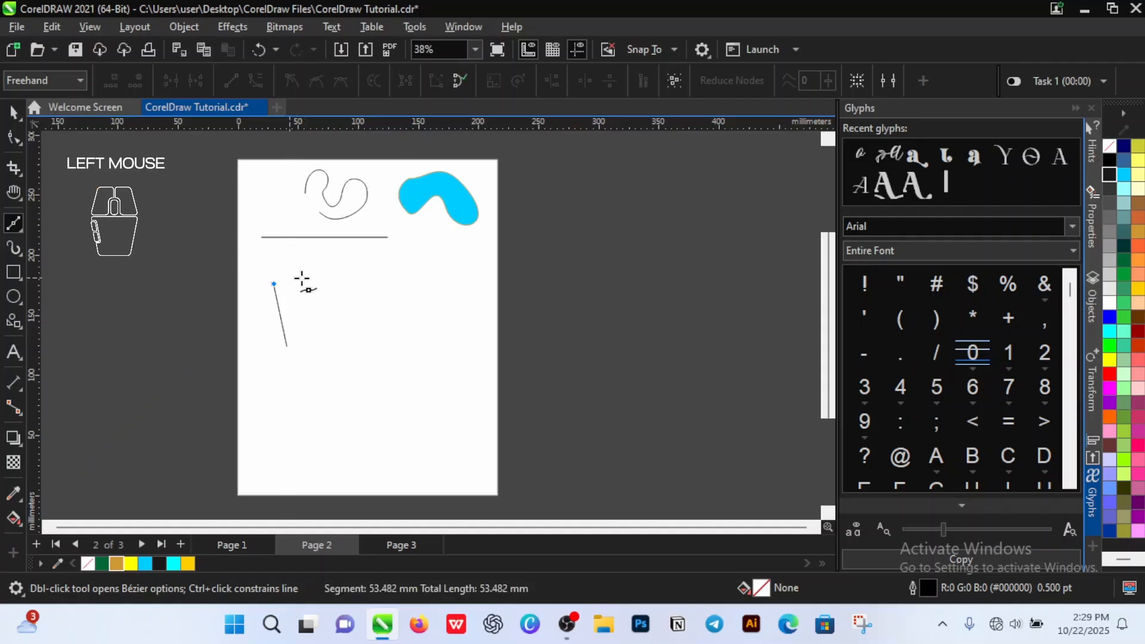
click(347, 275)
click(405, 287)
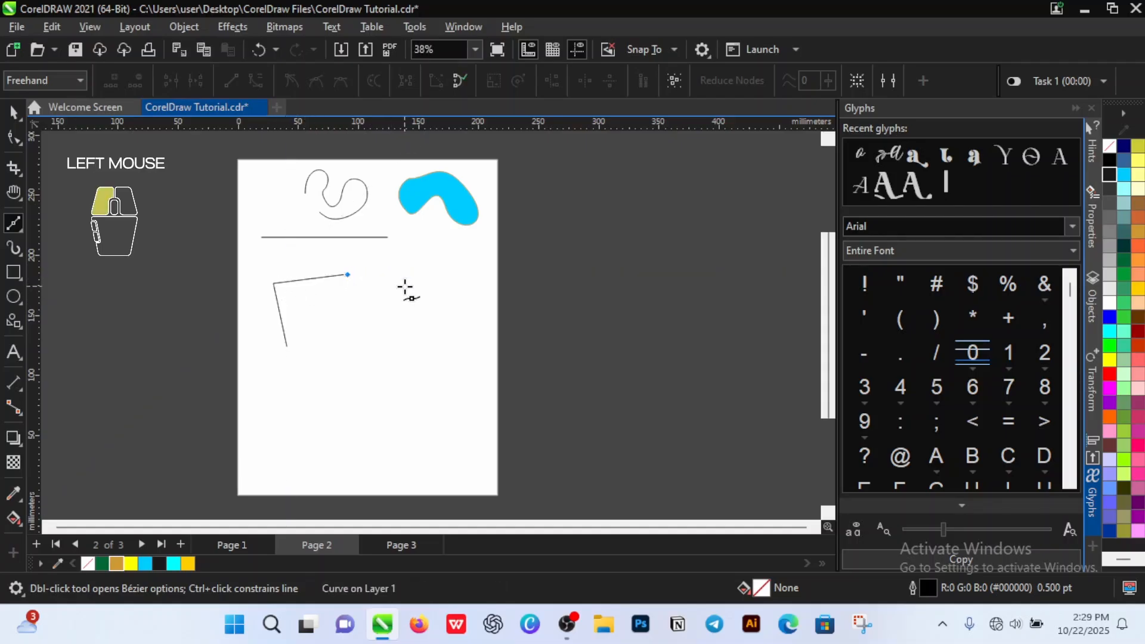
click(380, 317)
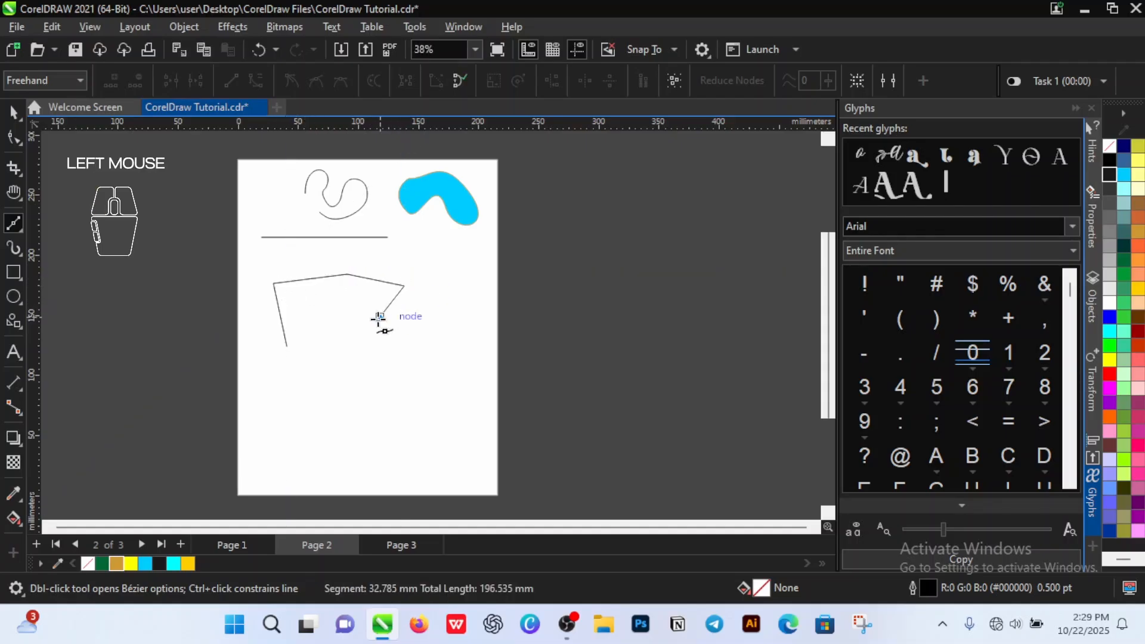
click(352, 335)
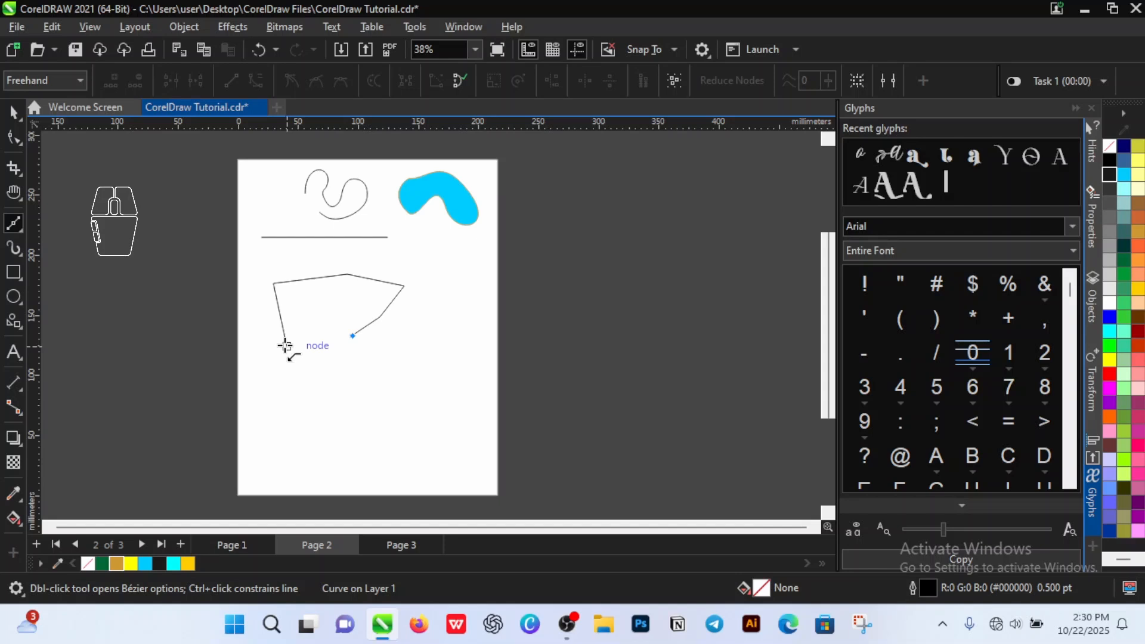
click(286, 345)
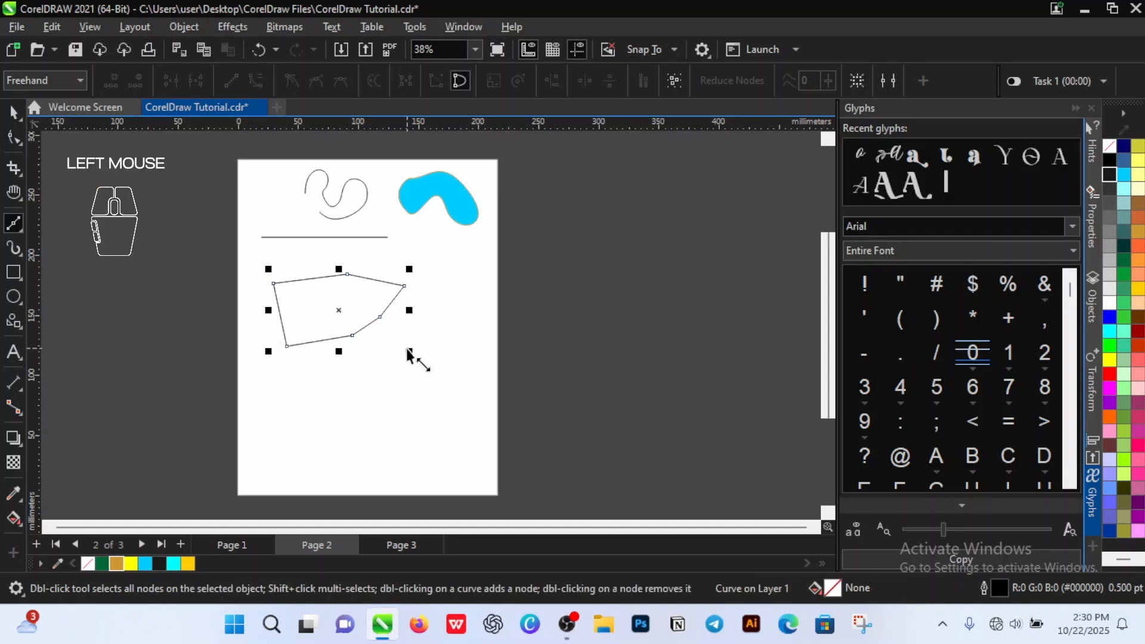
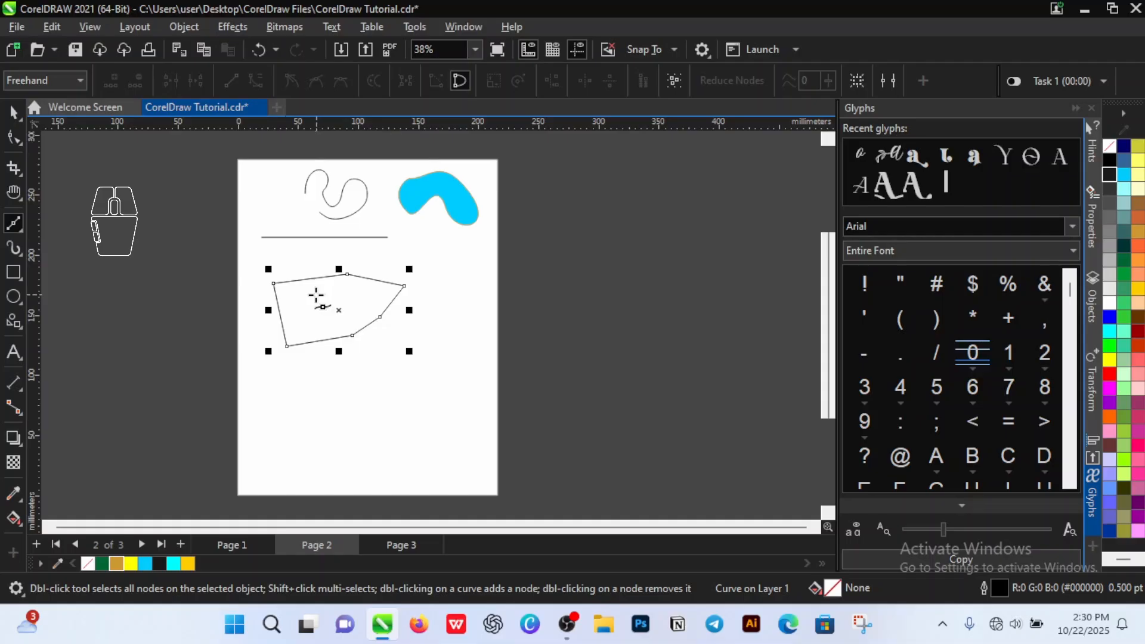
click(146, 563)
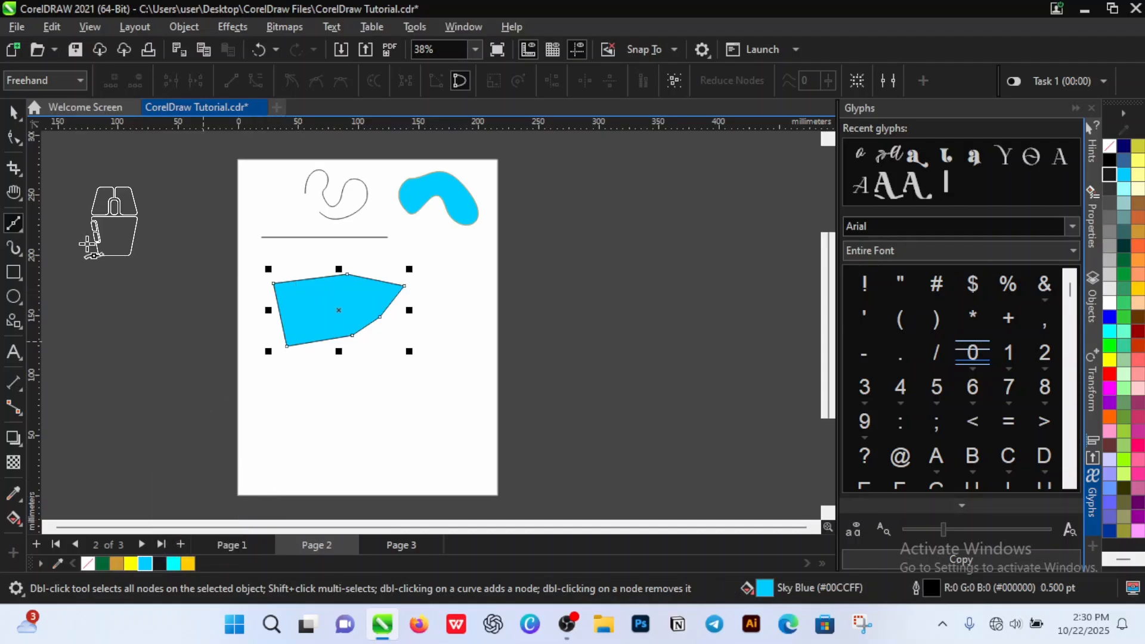
- Scale the six-sided shape down to roughly half size and move it up beneath the sky blue Freehand shape
click(20, 119)
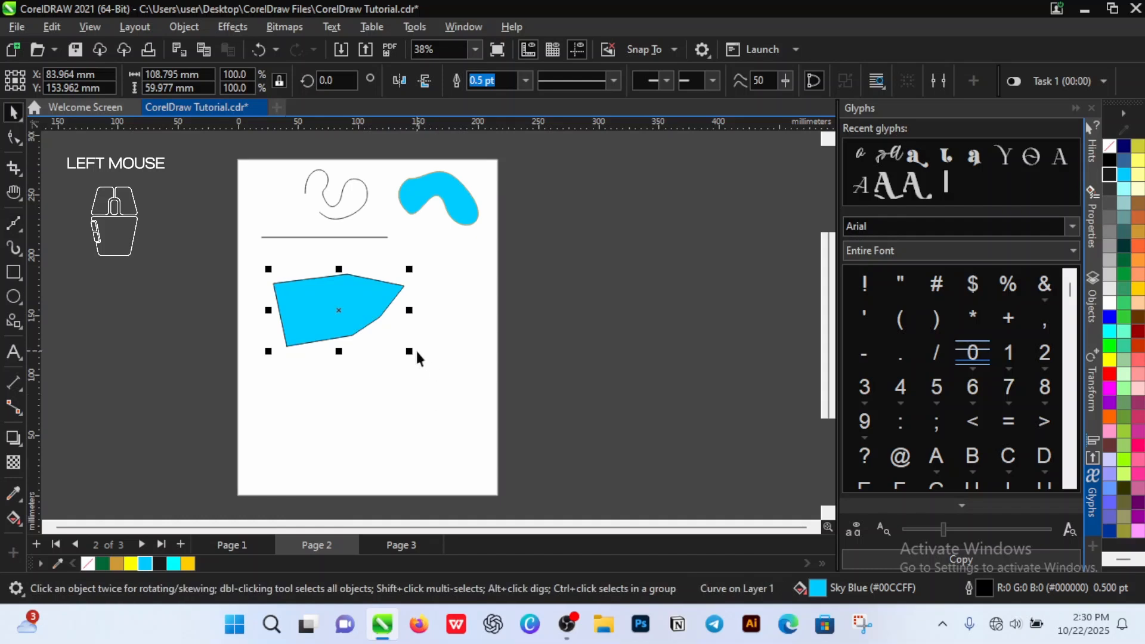
drag(408, 353, 342, 345)
drag(308, 292, 441, 253)
click(380, 352)
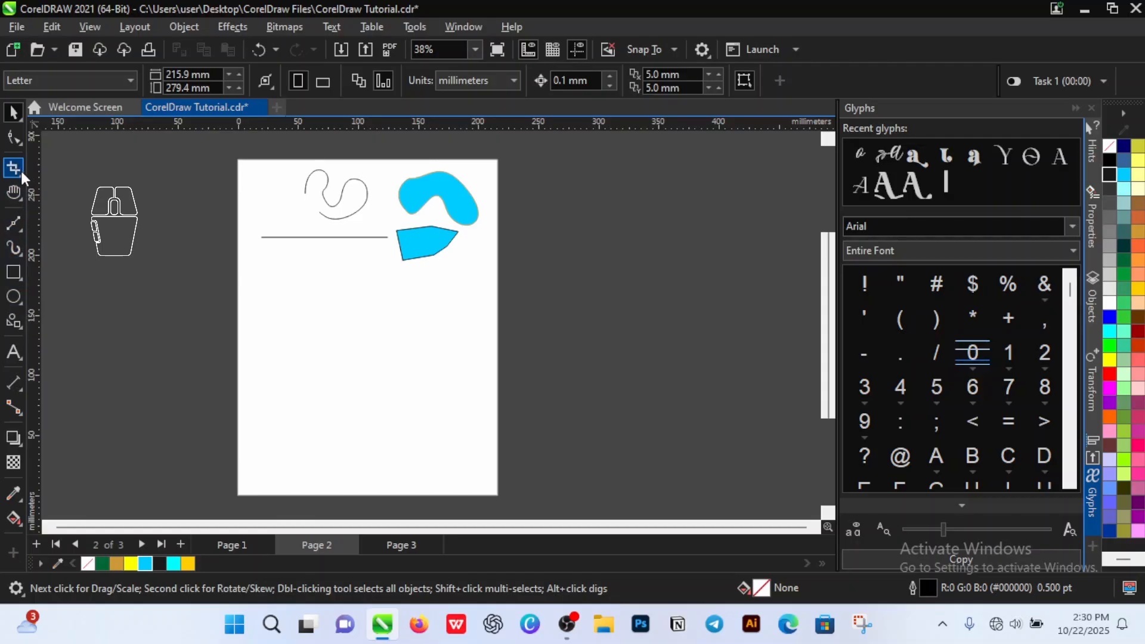
- Draw a closed Pen shape with a sloped step on its upper edge, about 89 mm wide and 47 mm high, below the horizontal line
click(23, 229)
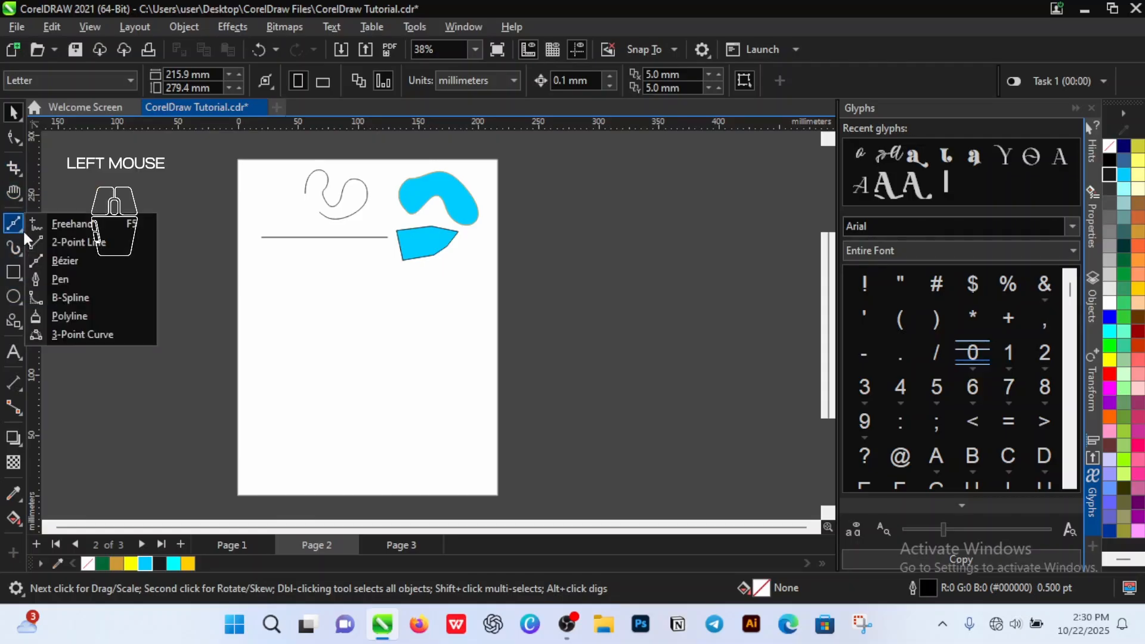
click(75, 279)
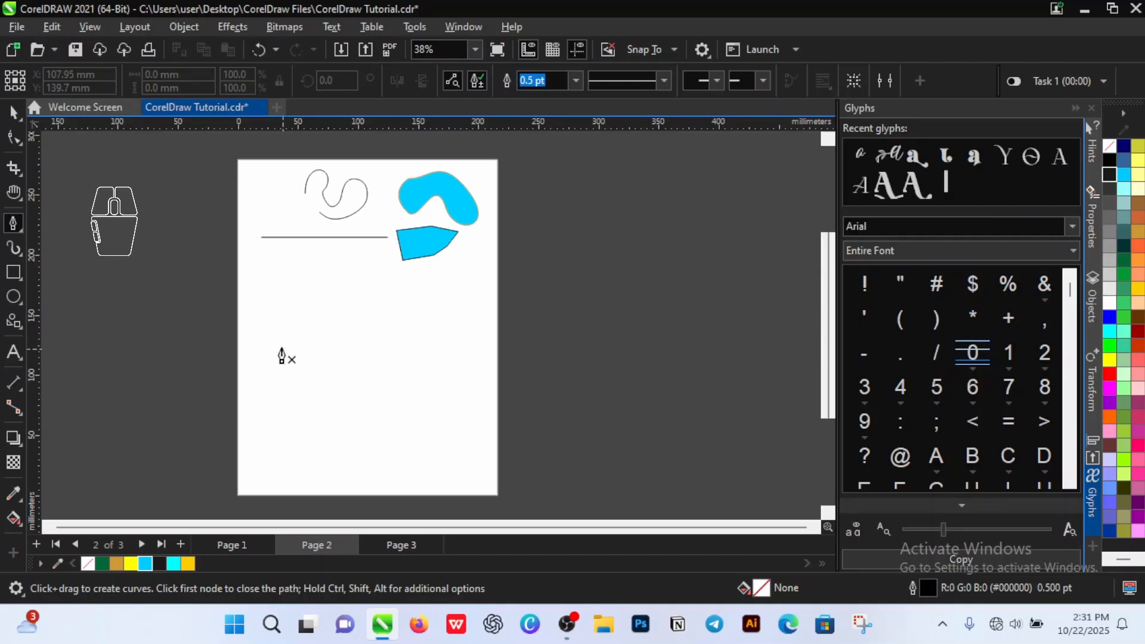
click(278, 353)
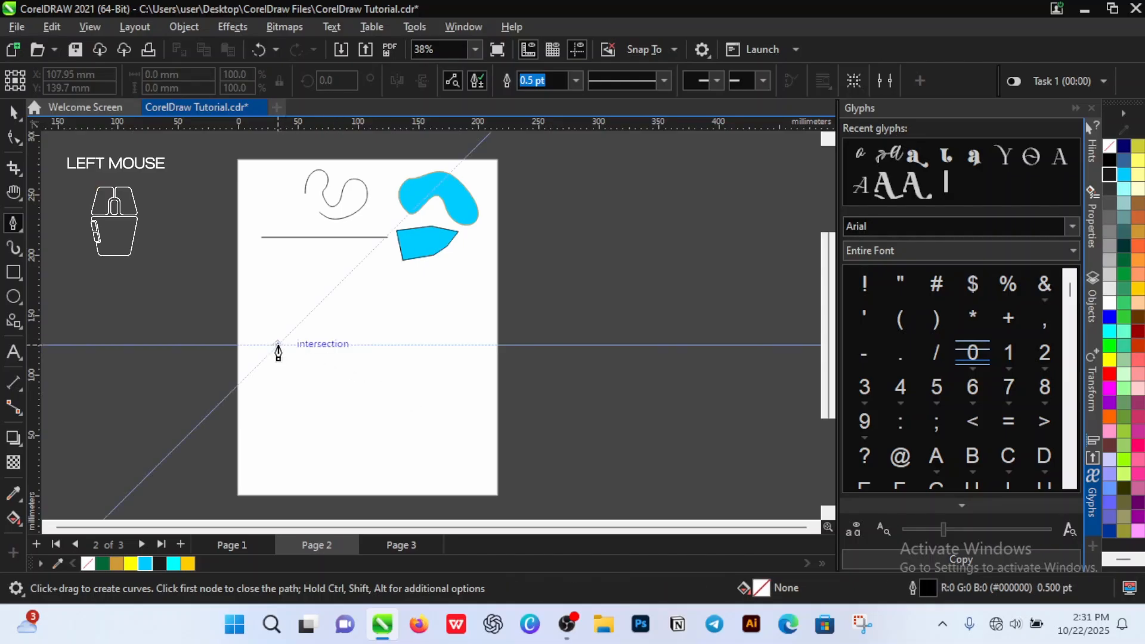
click(278, 298)
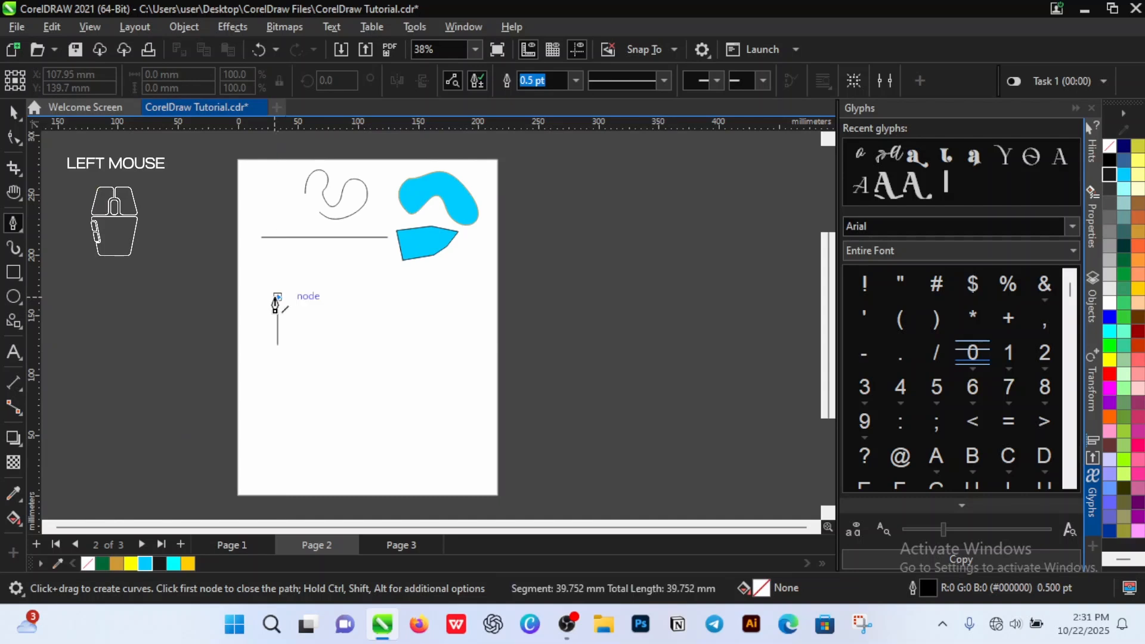
click(311, 288)
click(334, 288)
click(352, 310)
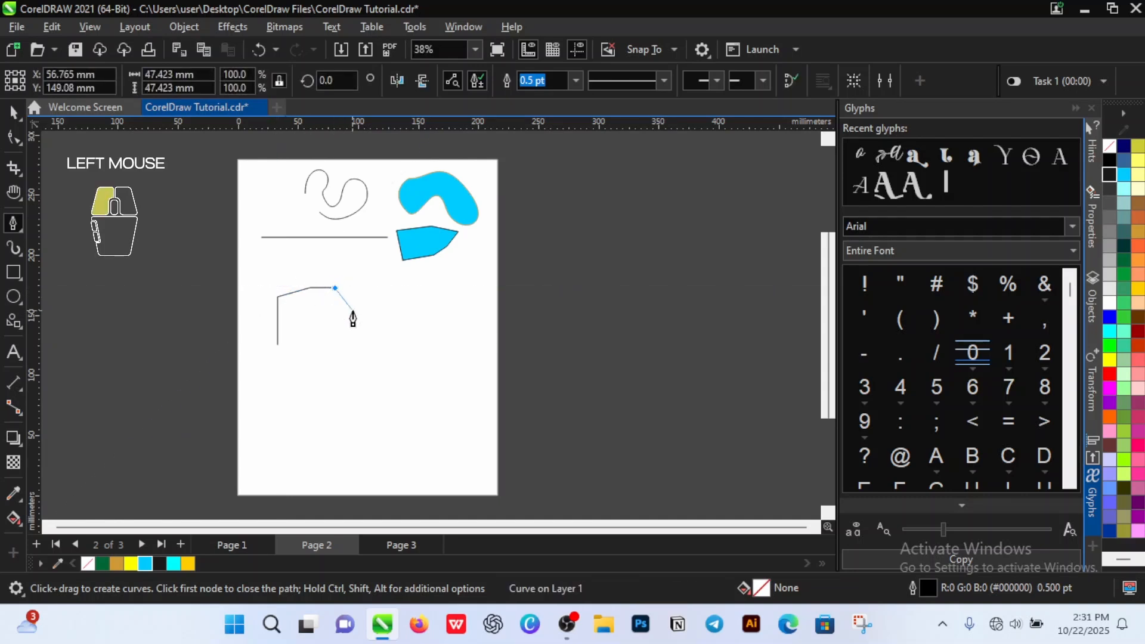
click(381, 310)
click(384, 325)
click(379, 344)
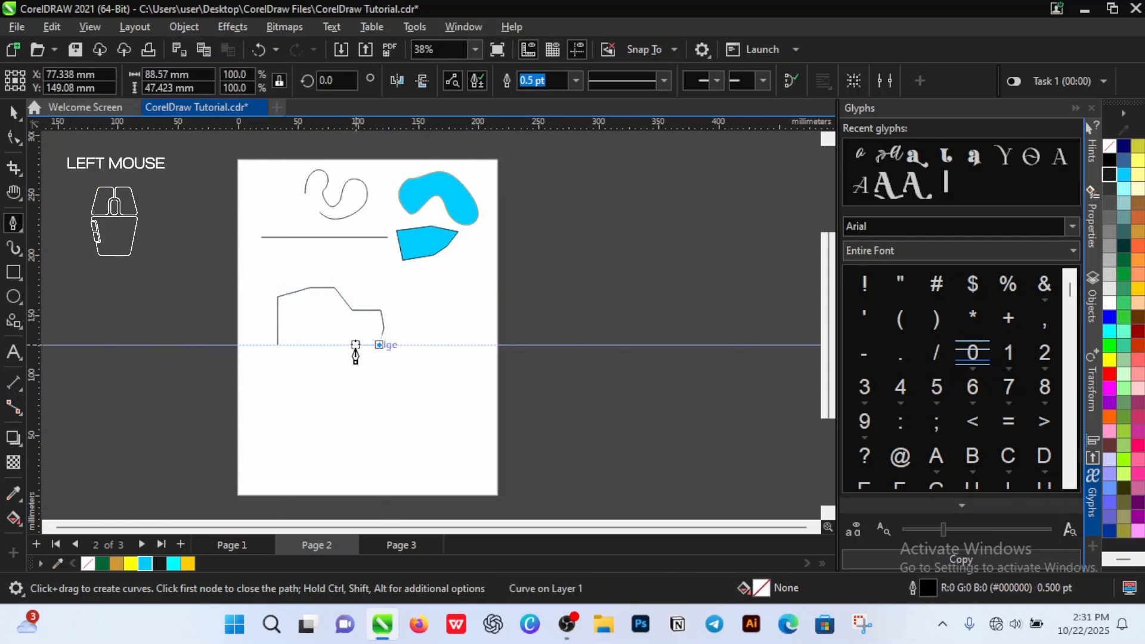
click(278, 345)
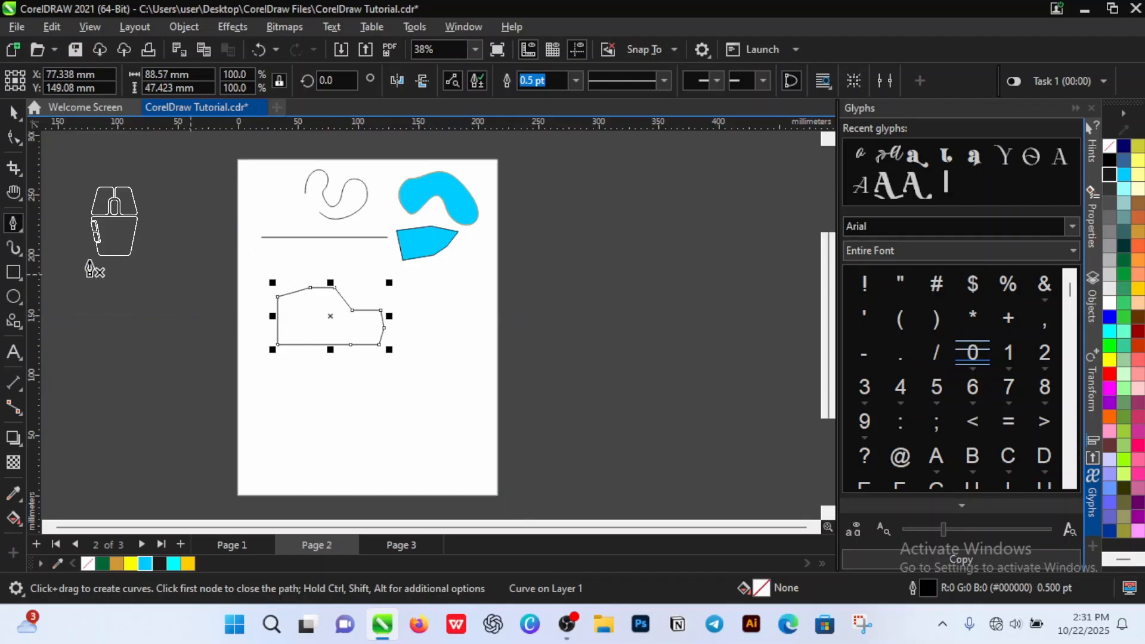
- Draw a single slanted Bézier segment about 54 mm high below the Pen shape and delete it
click(14, 229)
click(76, 253)
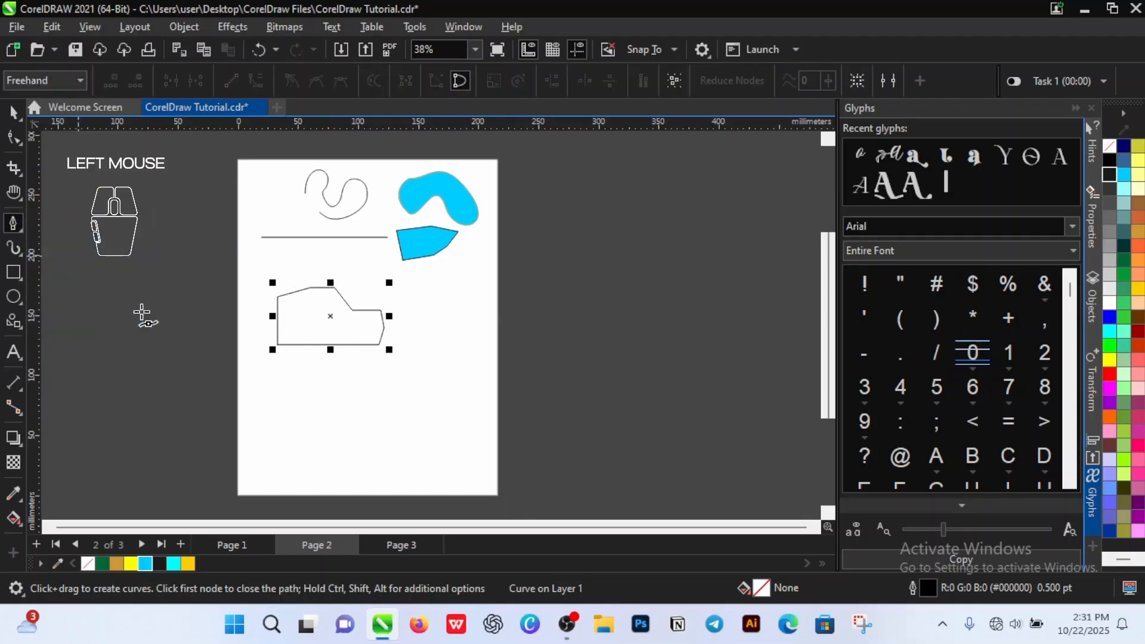
click(303, 447)
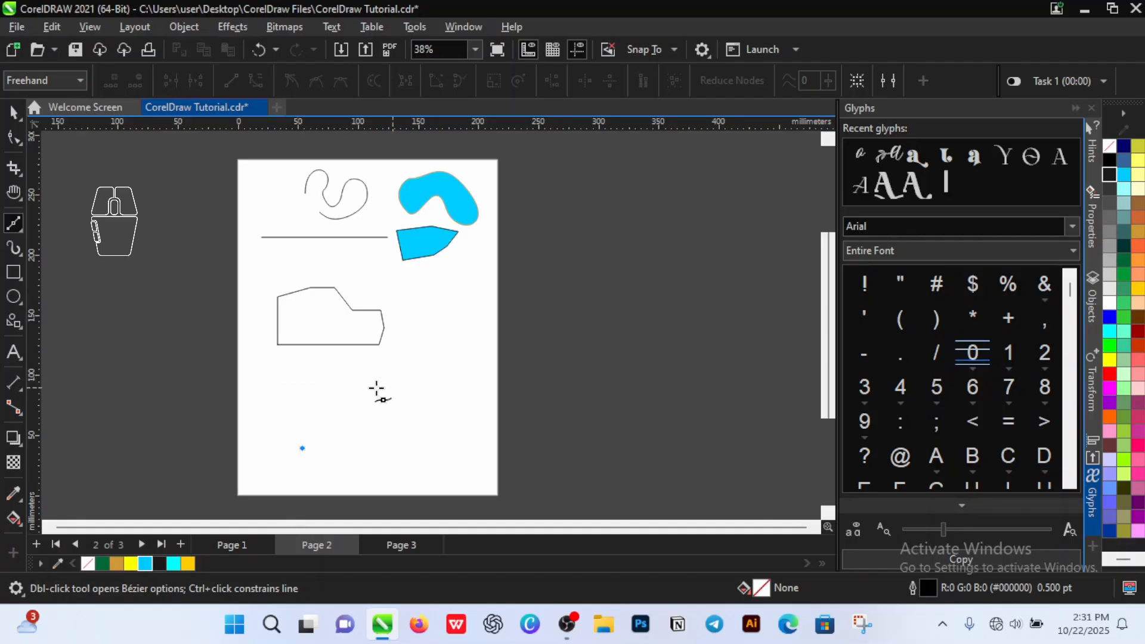
click(310, 384)
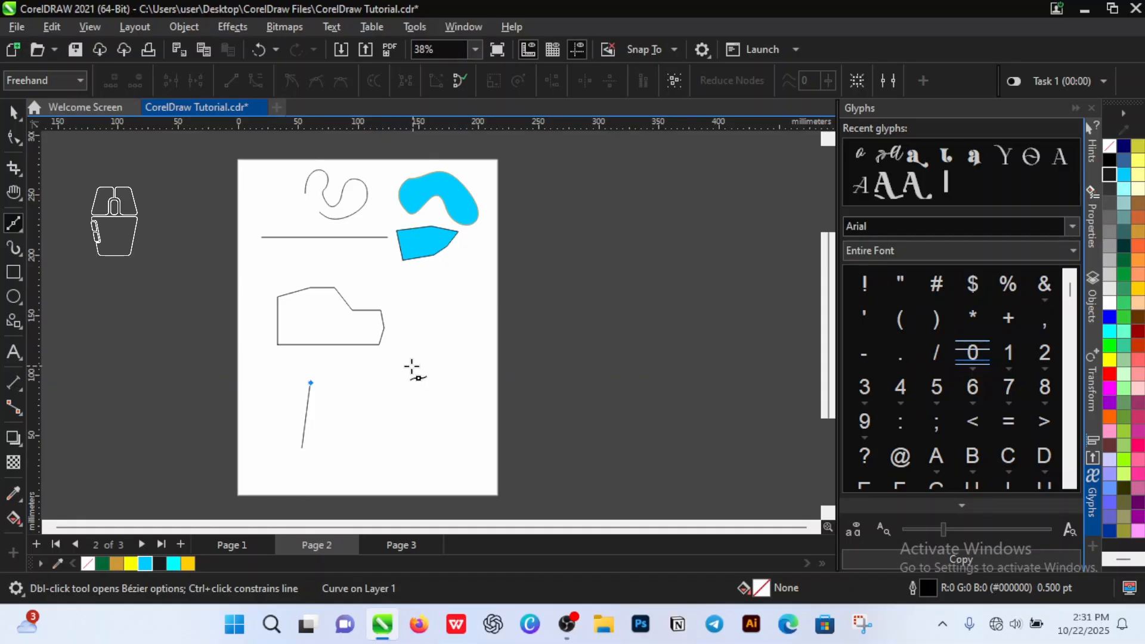
key(space)
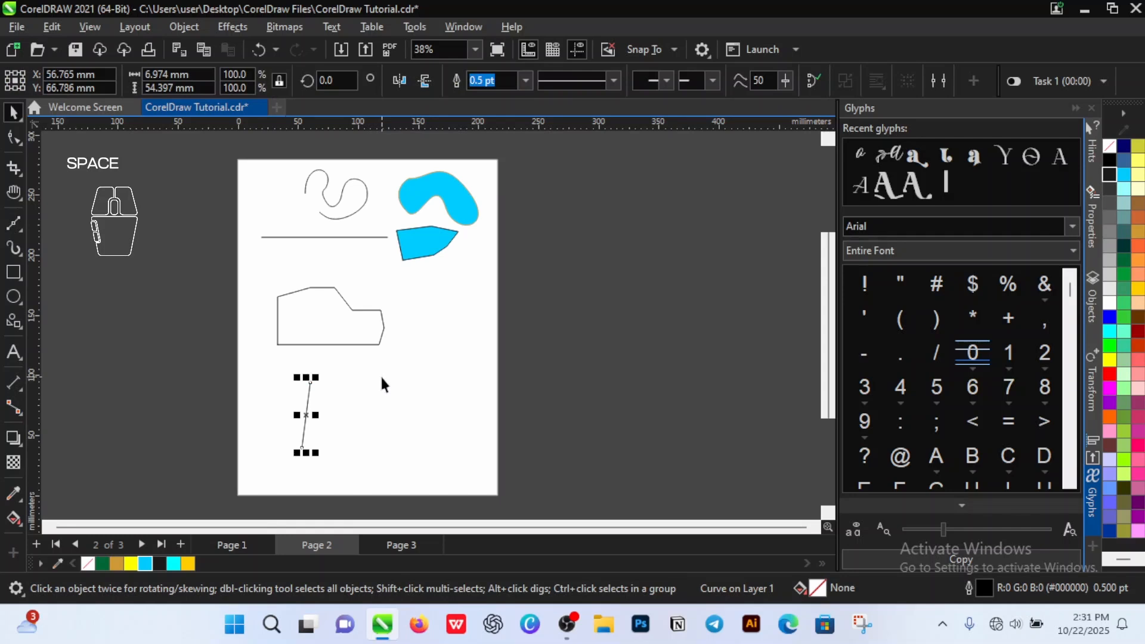
key(Delete)
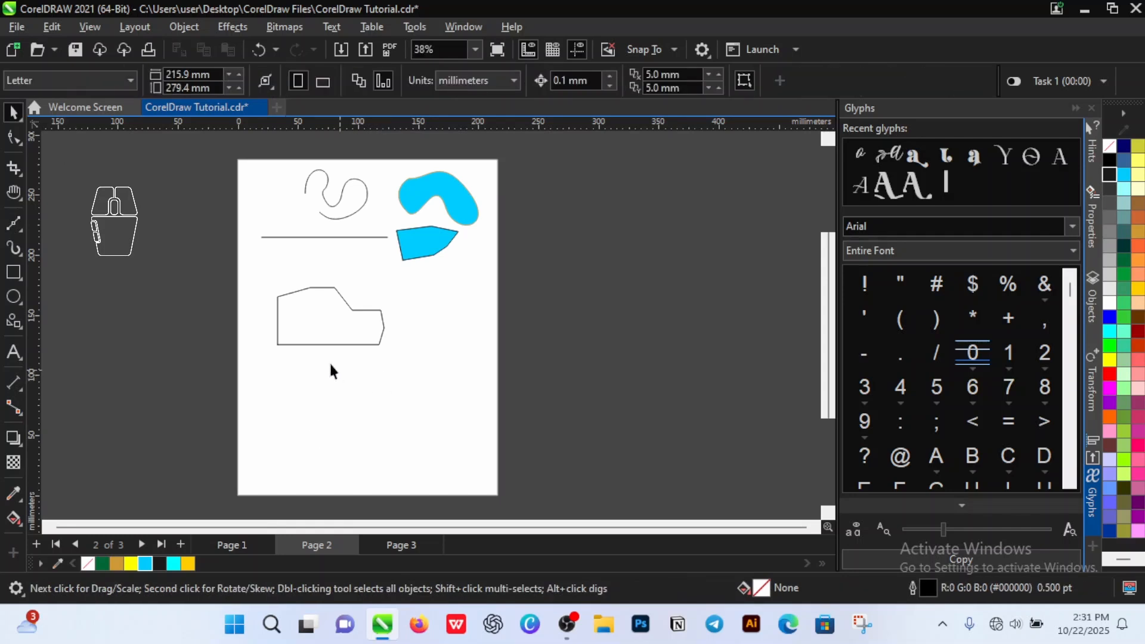
- Draw a closed, irregular seven-sided Pen shape about 56 mm high below the first Pen shape and delete it
click(20, 231)
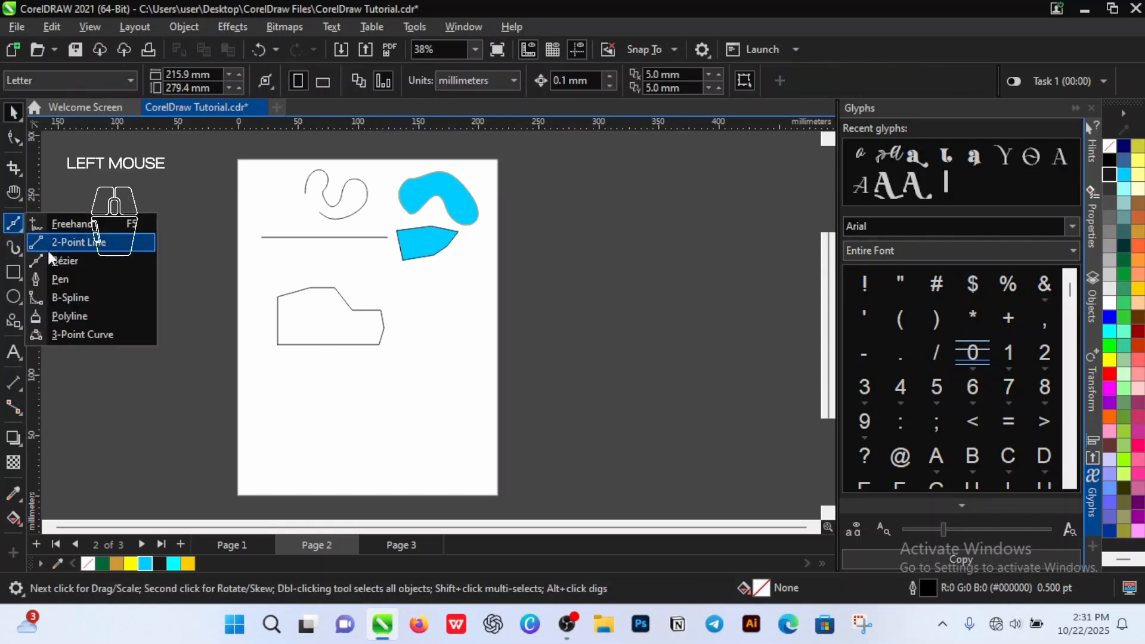
click(63, 281)
click(288, 435)
click(304, 389)
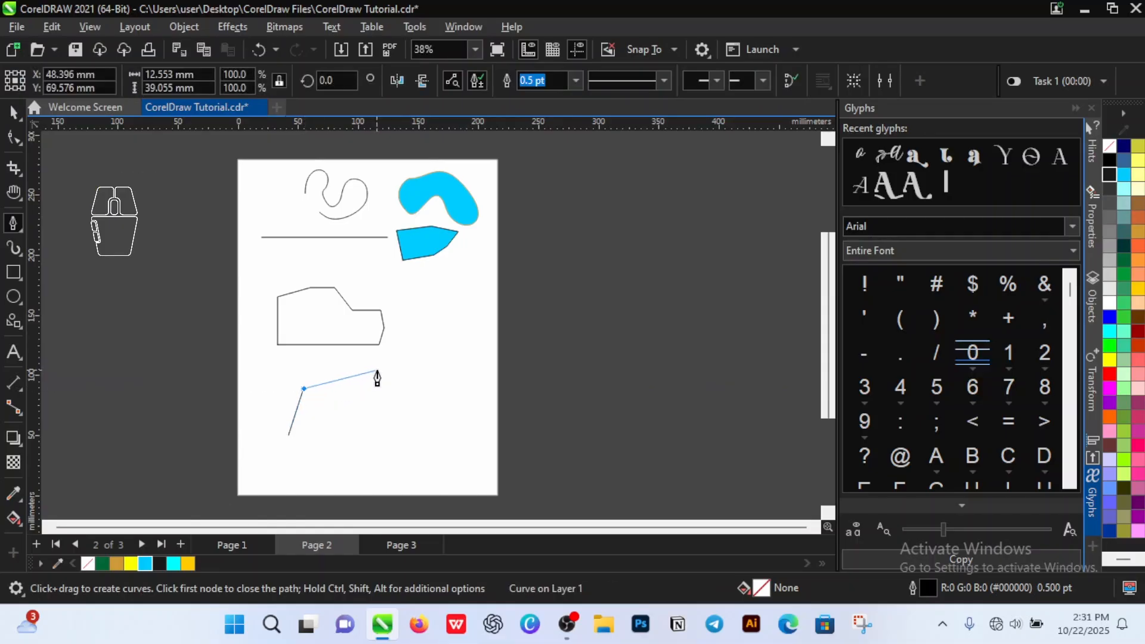
click(377, 371)
click(377, 392)
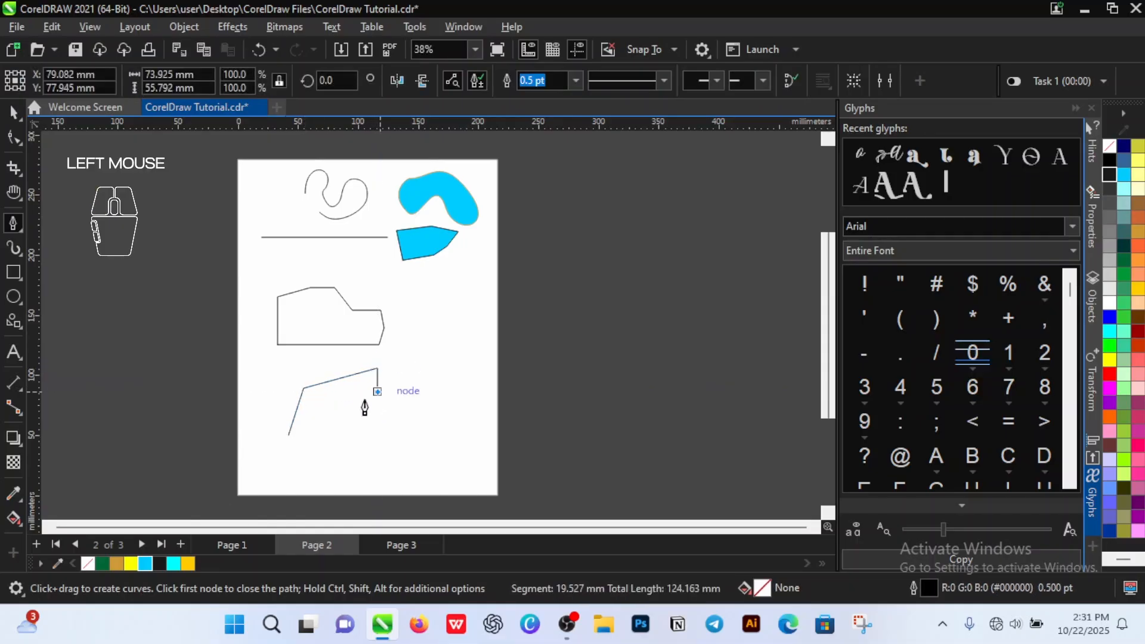
click(343, 403)
click(345, 424)
click(318, 422)
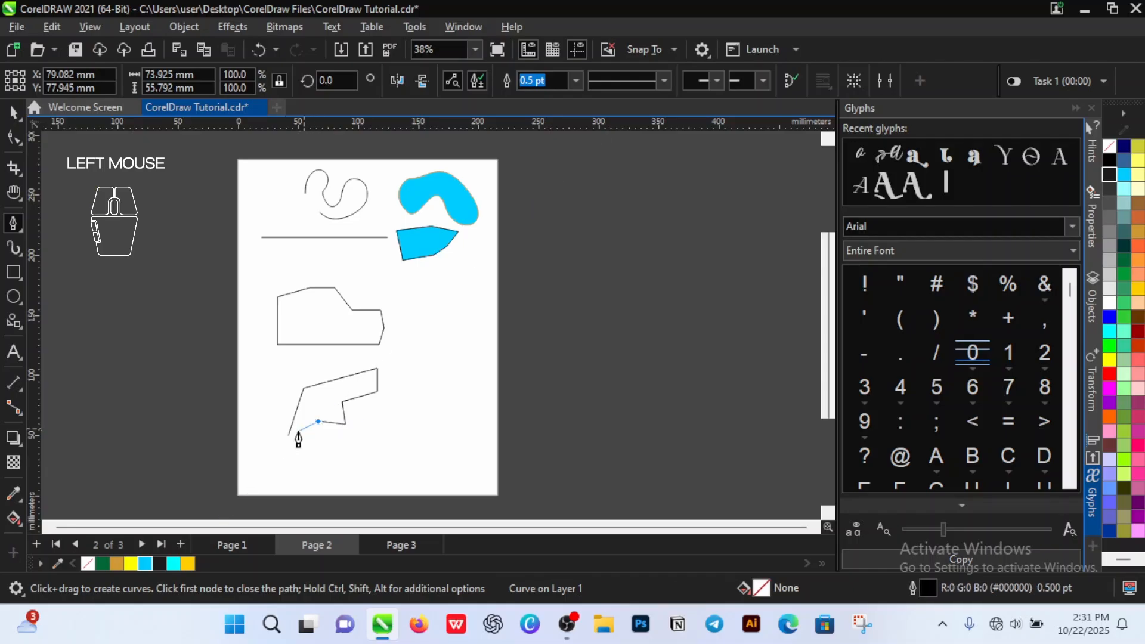
click(289, 436)
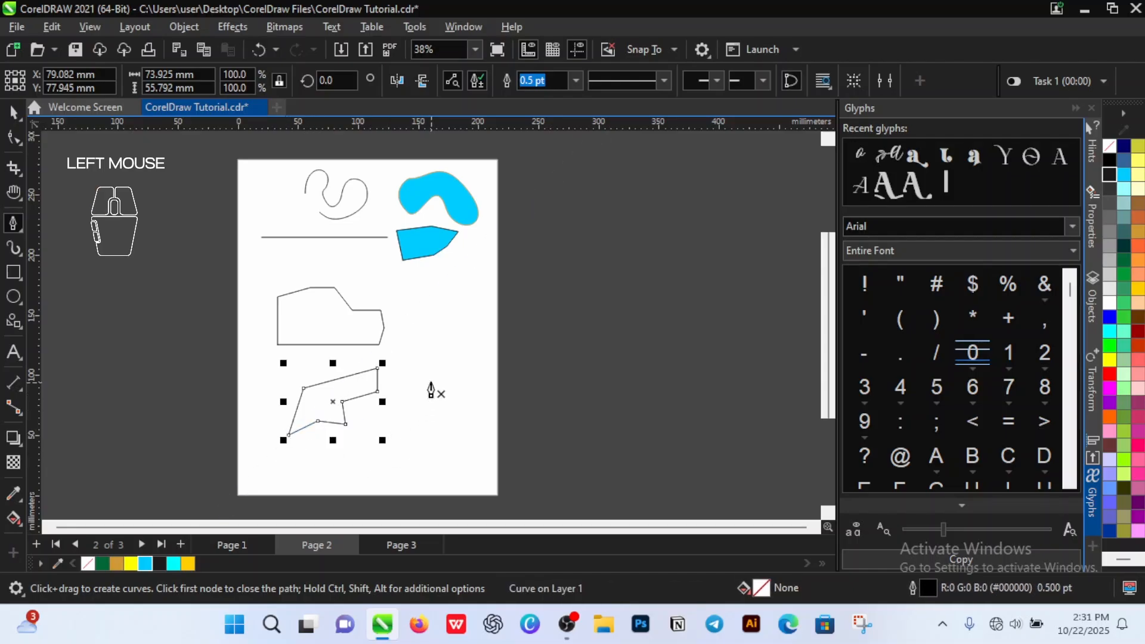
key(Delete)
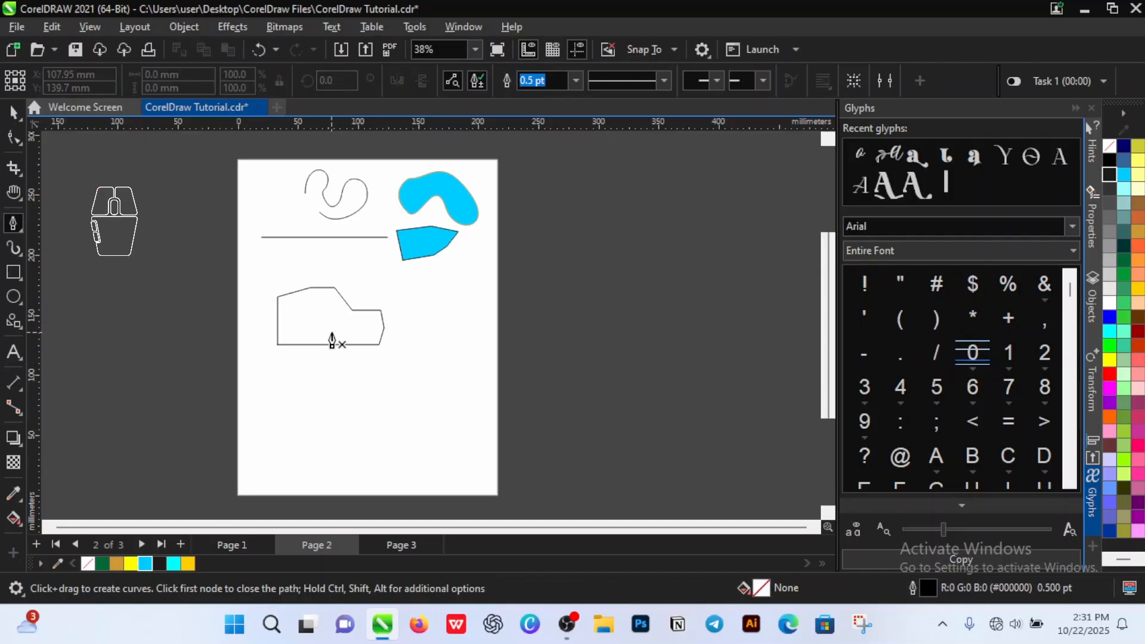
- Fill the closed Pen shape below the horizontal line with Sky Blue
scroll(353, 334, up, 1)
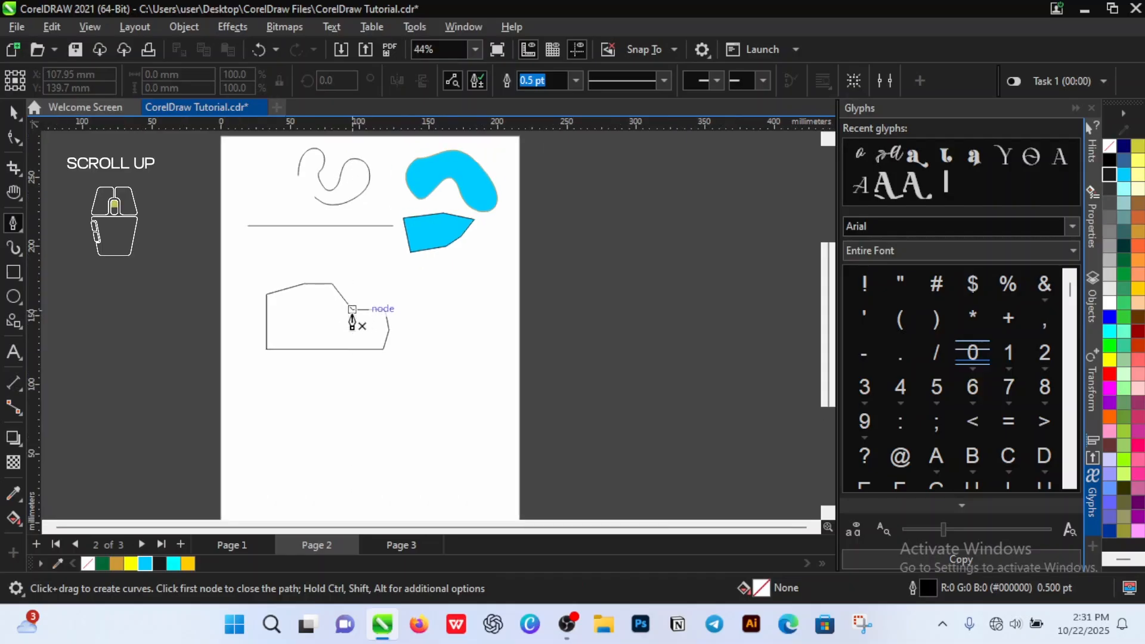
key(space)
click(327, 327)
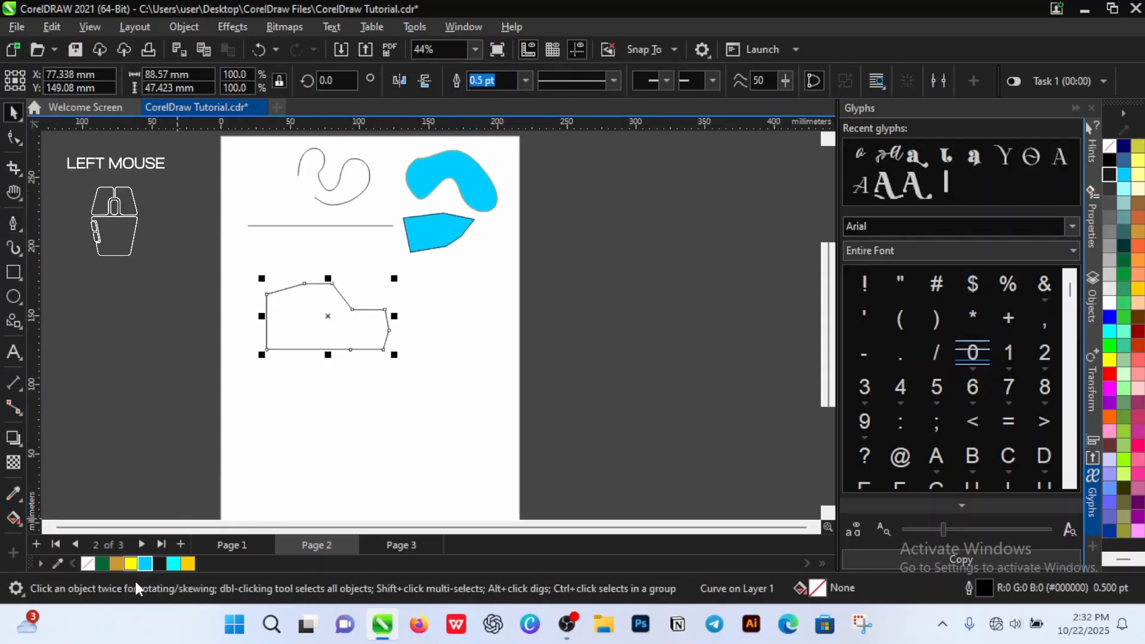
click(146, 565)
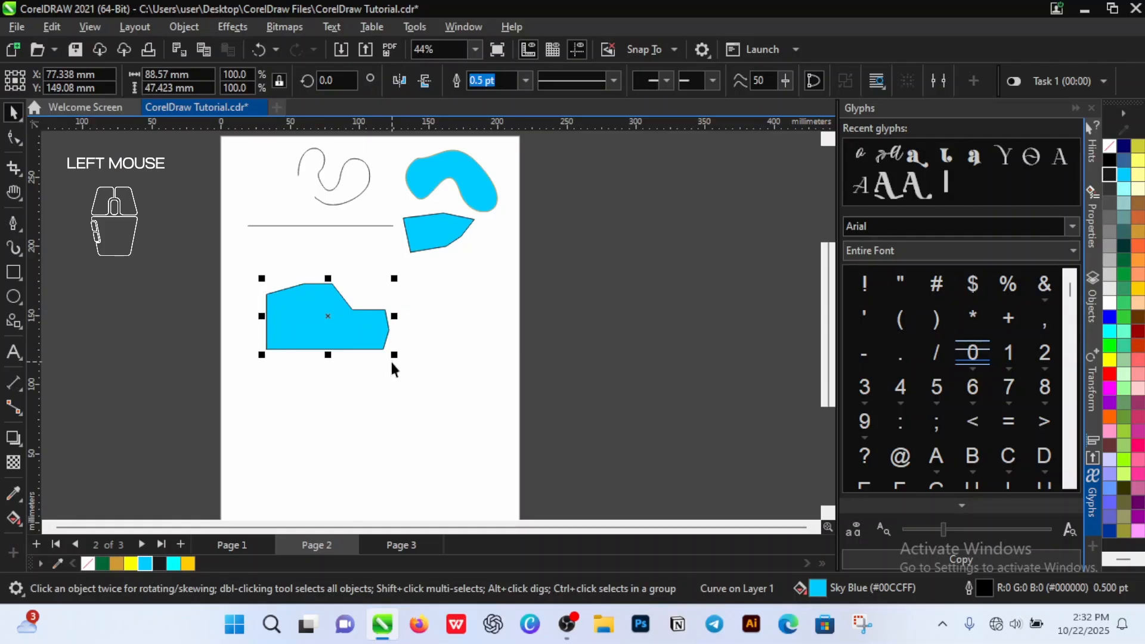
- Scale the Pen shape down to about half size and move it up beneath the left half of the horizontal line
drag(394, 355, 279, 282)
click(275, 346)
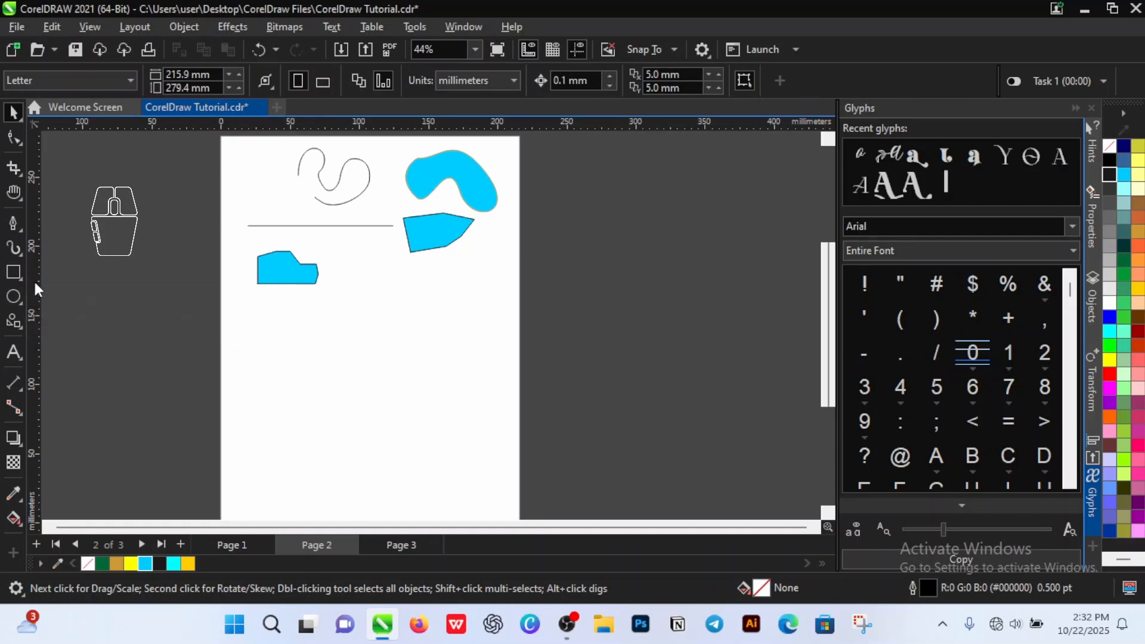
click(581, 622)
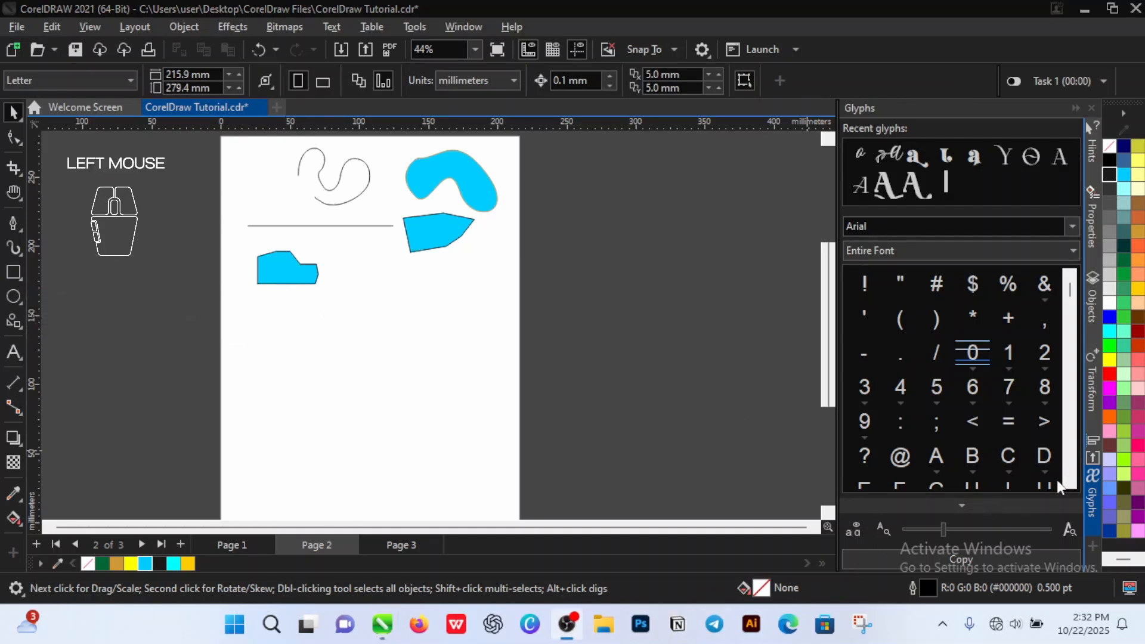
click(383, 624)
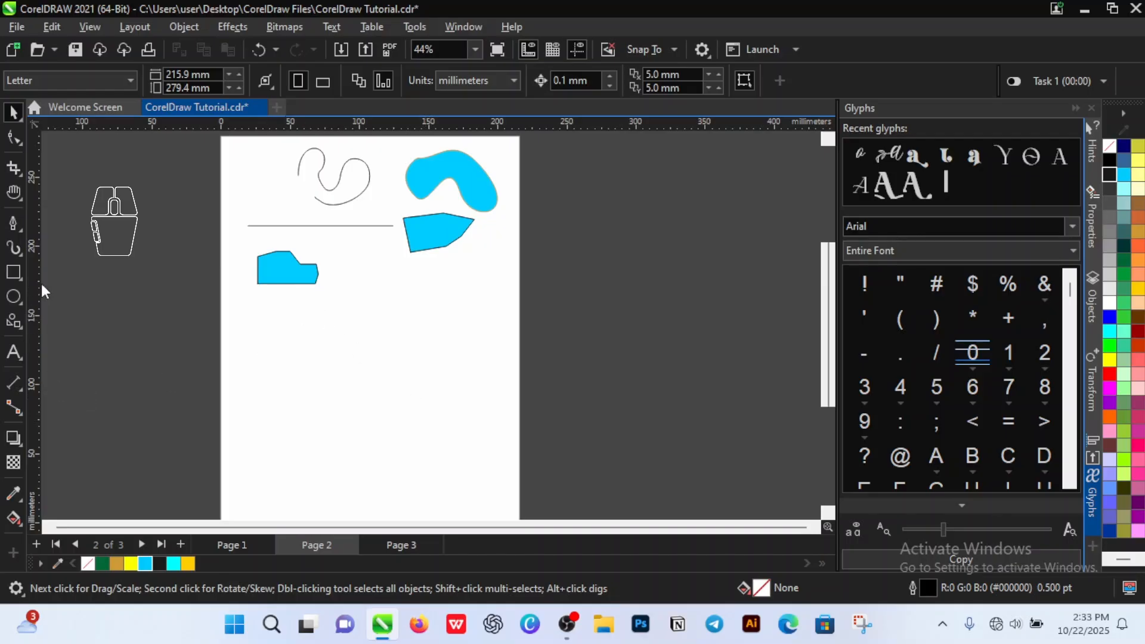
- Draw a closed, bean-shaped B-Spline curve about 54 mm wide and 72 mm high below the sky blue Pen shape
click(20, 231)
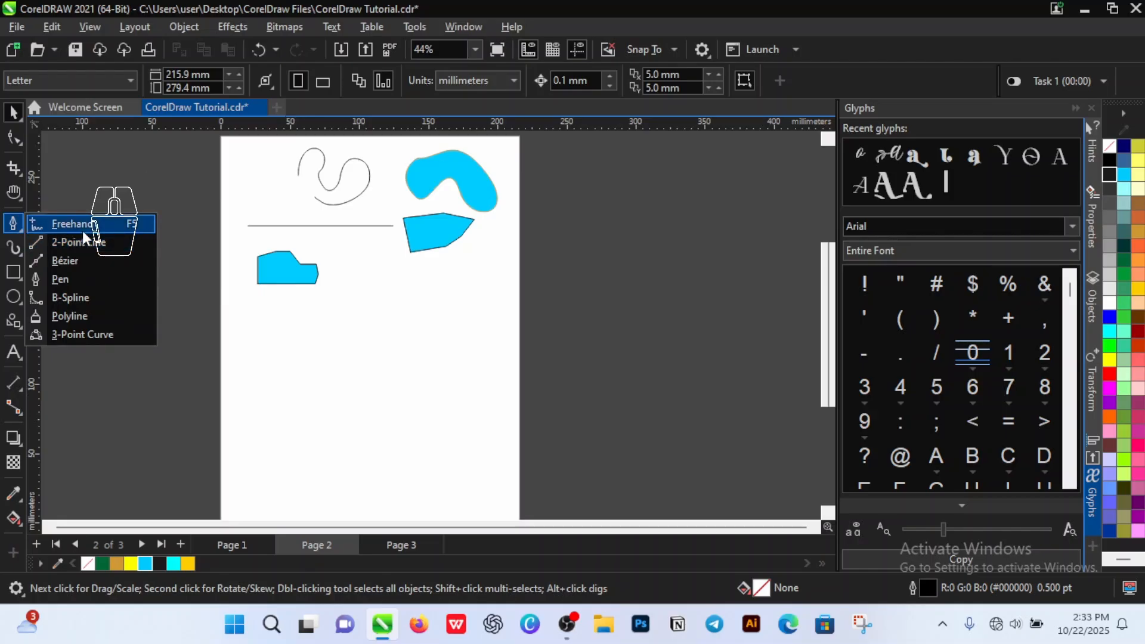
click(94, 298)
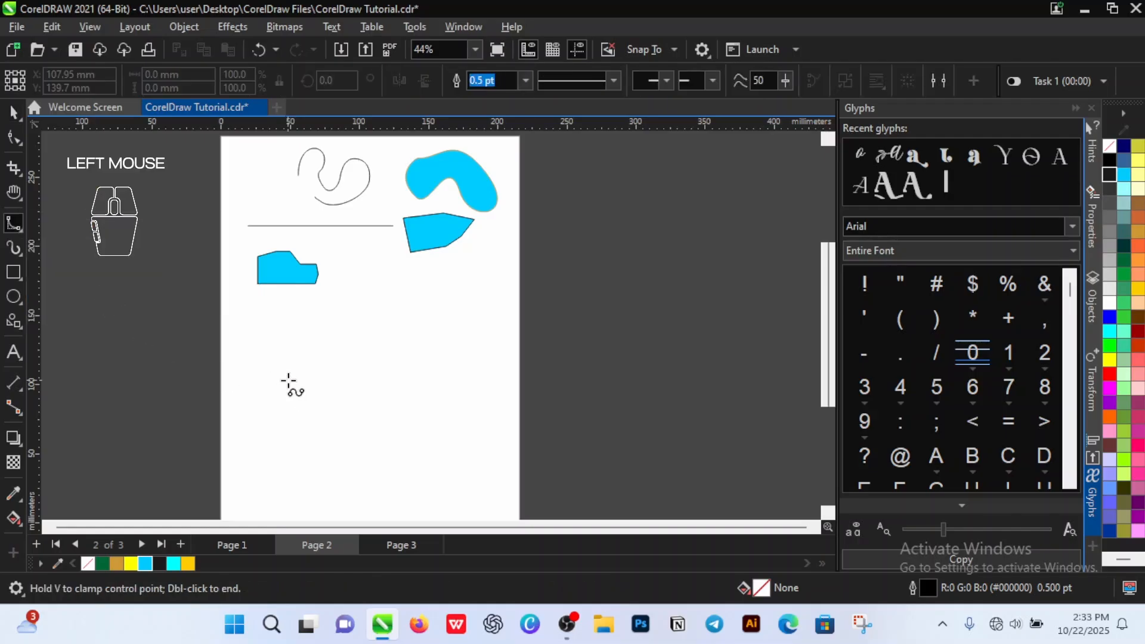
click(294, 360)
click(342, 401)
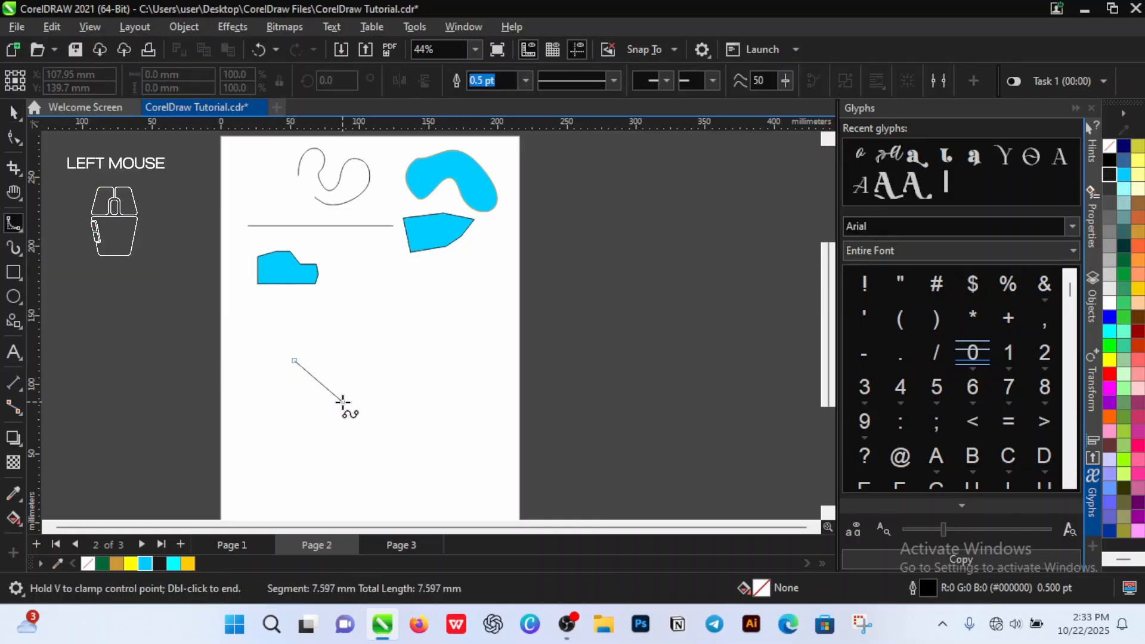
click(273, 440)
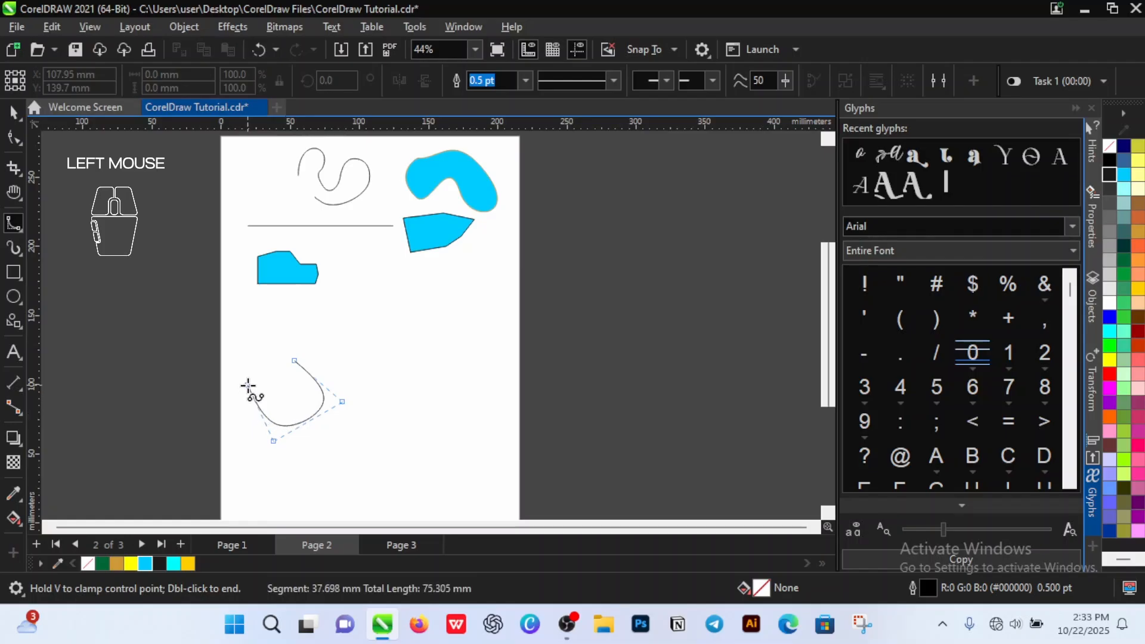
click(247, 385)
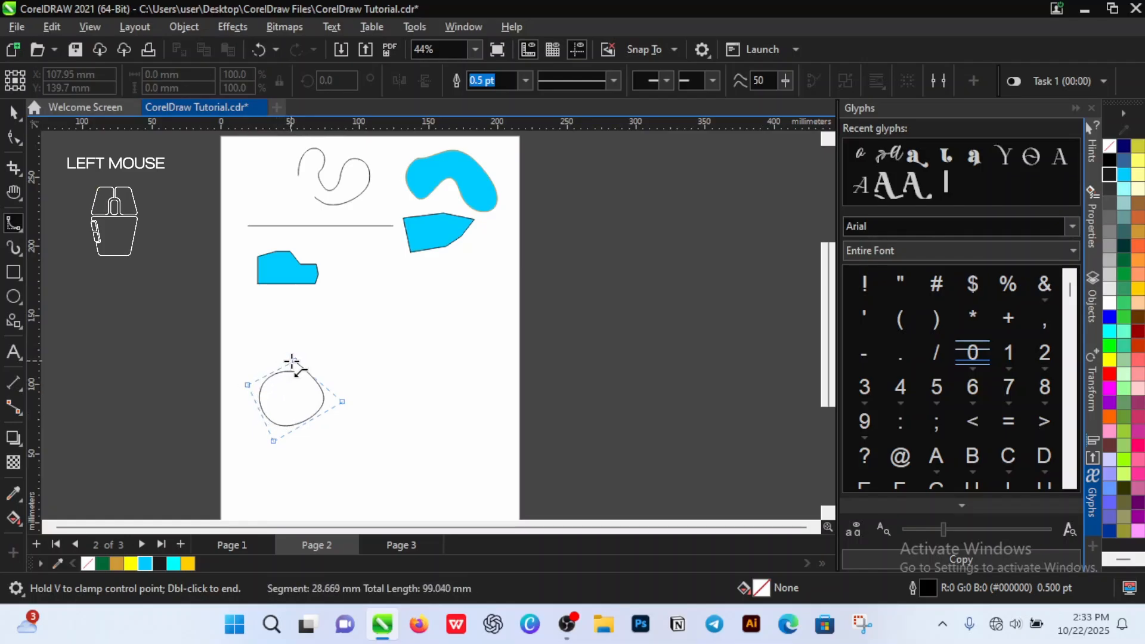
click(248, 325)
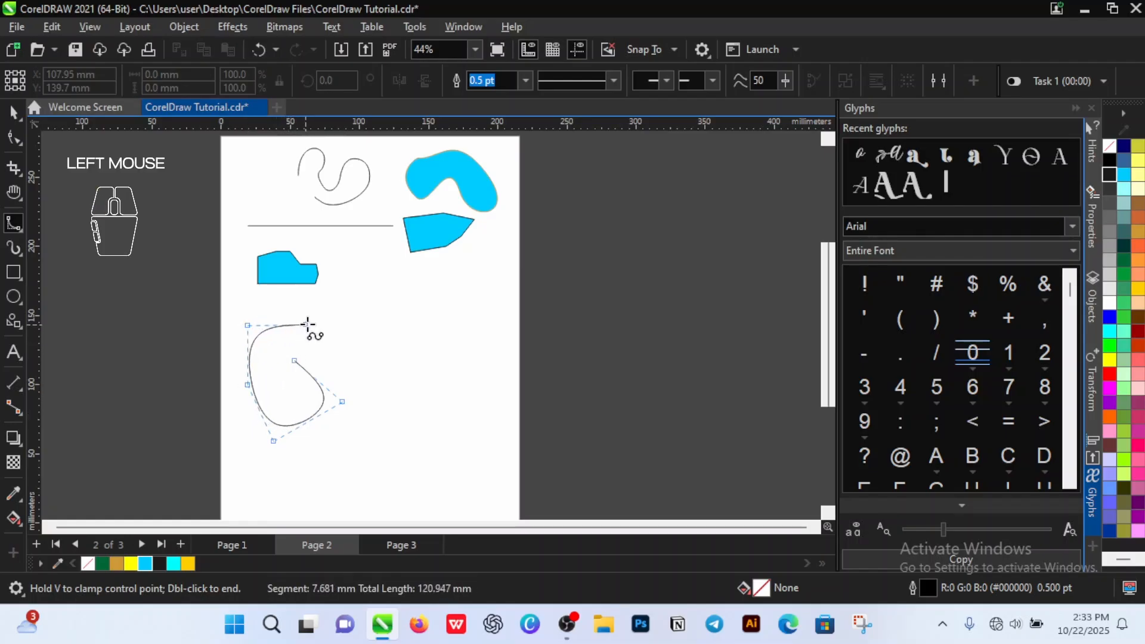
click(294, 360)
scroll(366, 340, down, 1)
scroll(402, 361, up, 3)
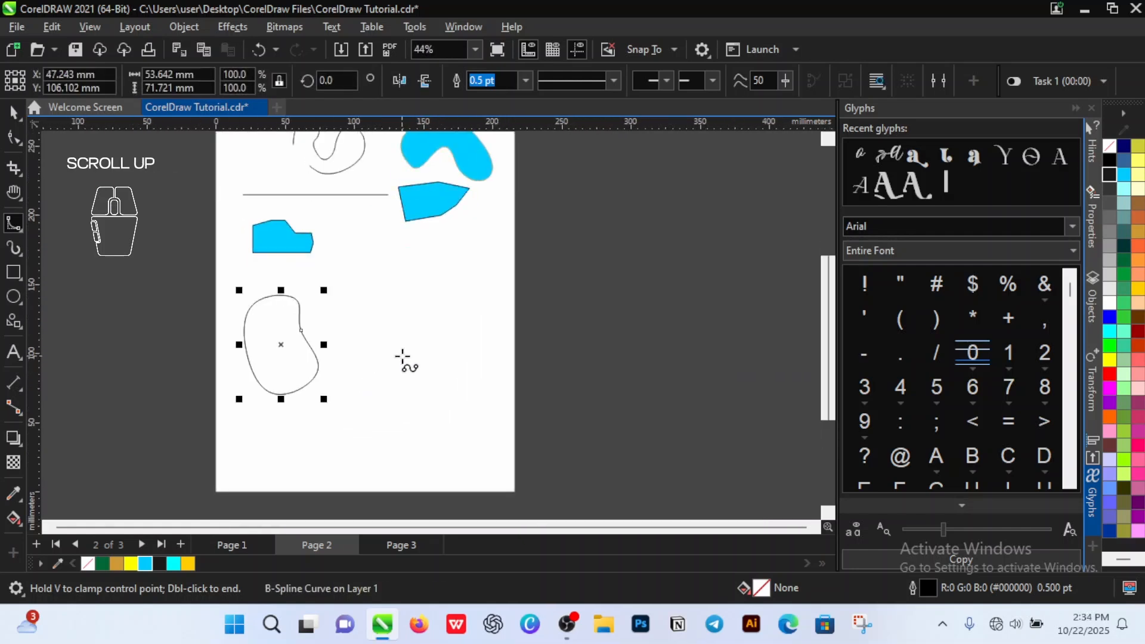
scroll(225, 311, down, 2)
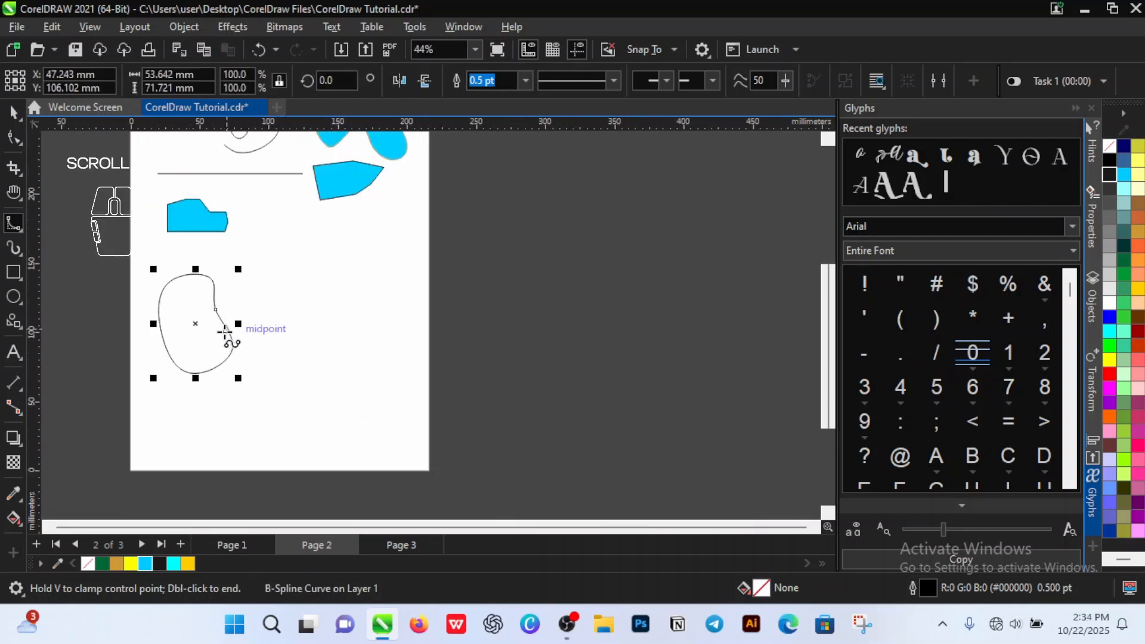
scroll(256, 212, up, 4)
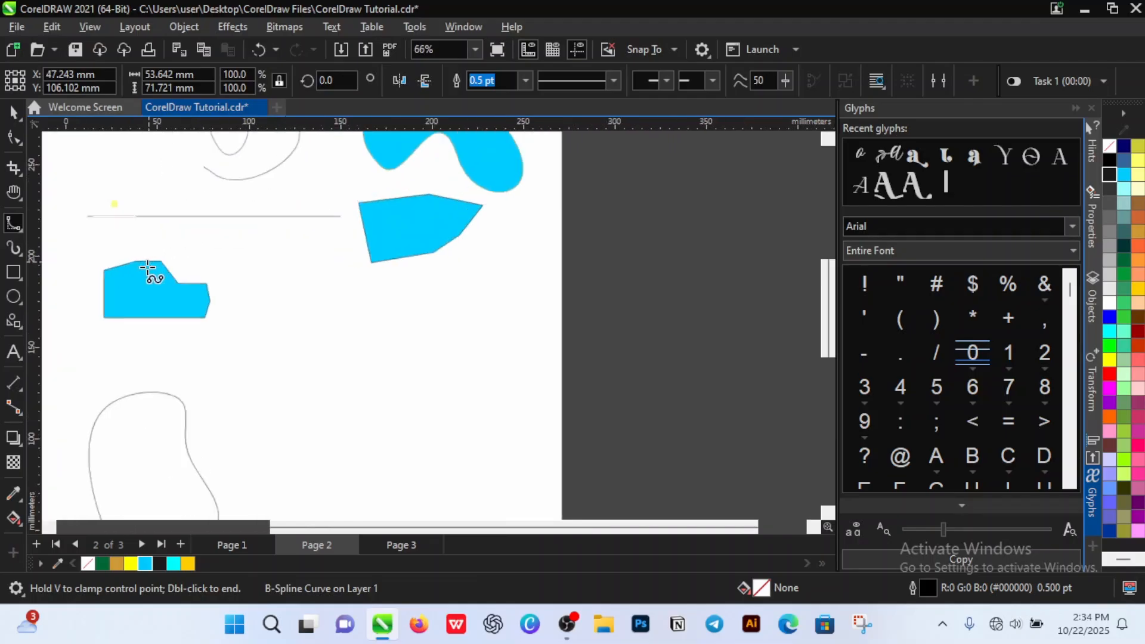
scroll(242, 262, down, 1)
scroll(159, 281, up, 2)
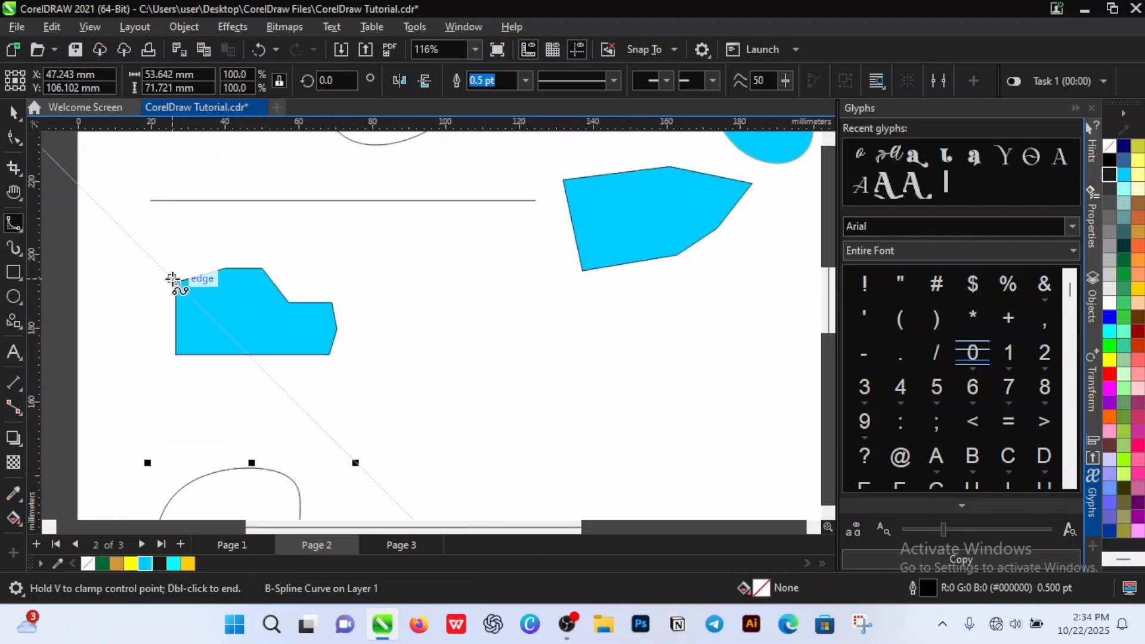
scroll(314, 248, down, 3)
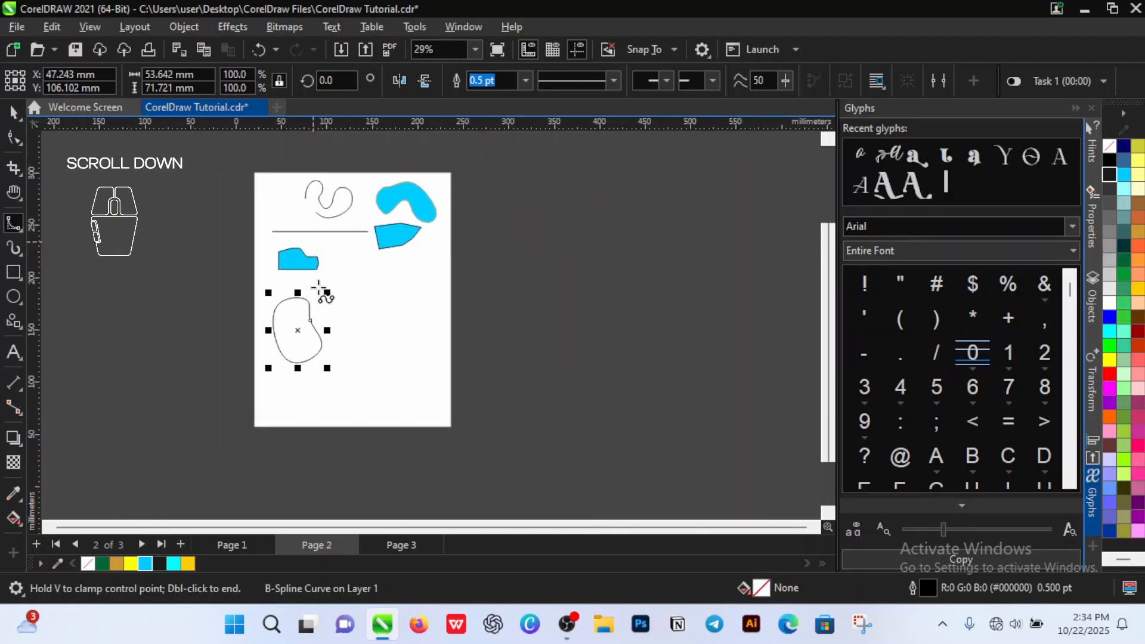
scroll(325, 358, up, 1)
scroll(322, 363, up, 2)
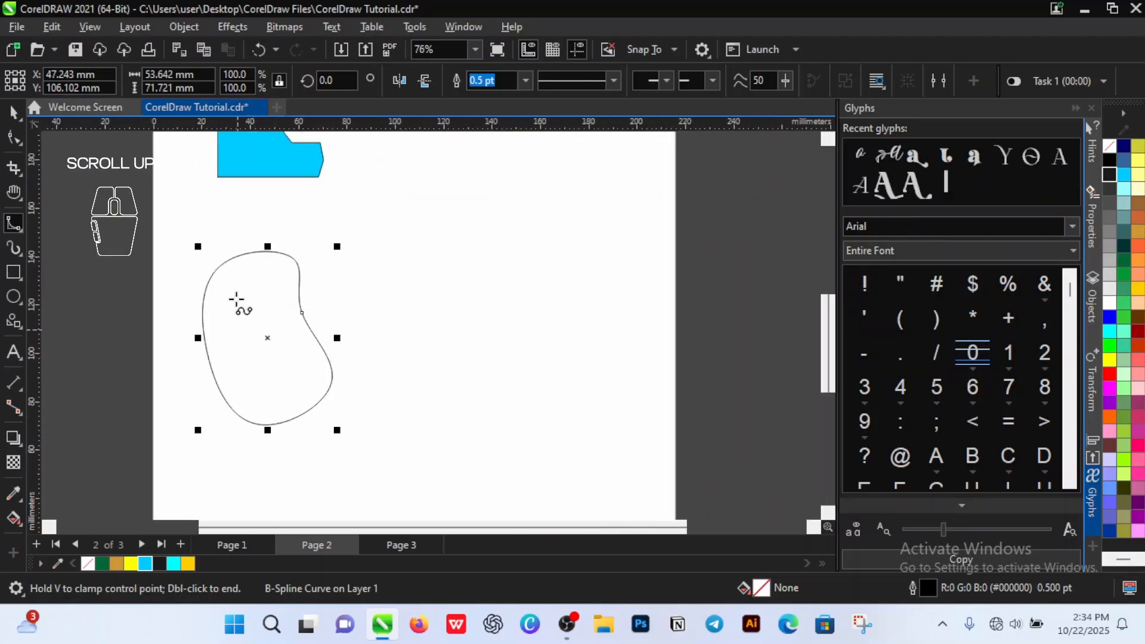
scroll(310, 340, down, 2)
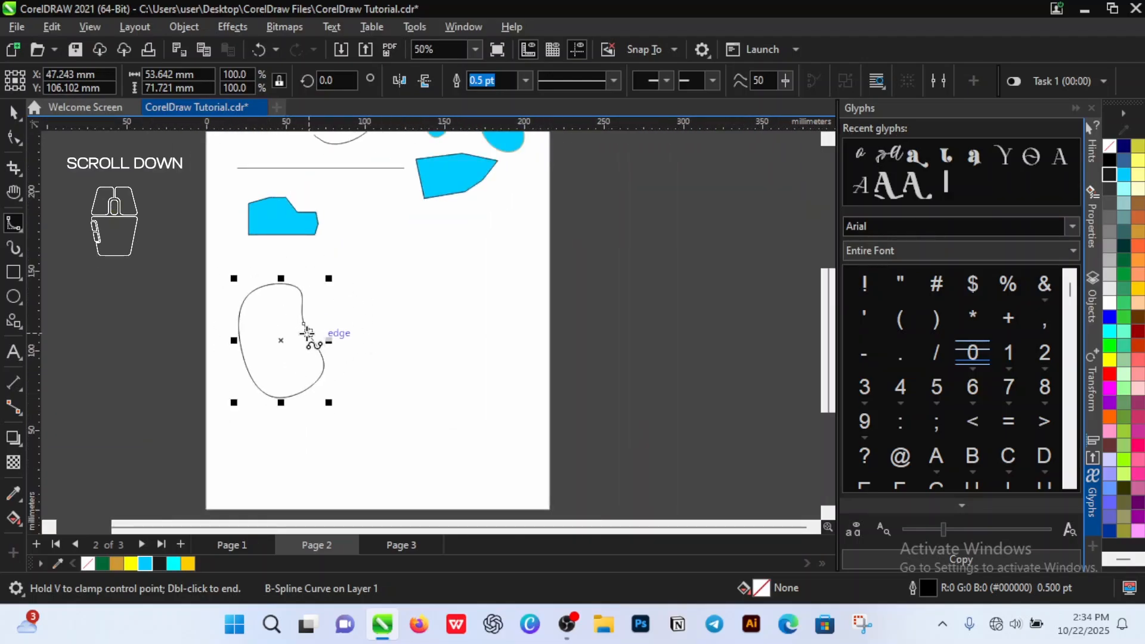
scroll(301, 327, down, 2)
scroll(309, 308, up, 1)
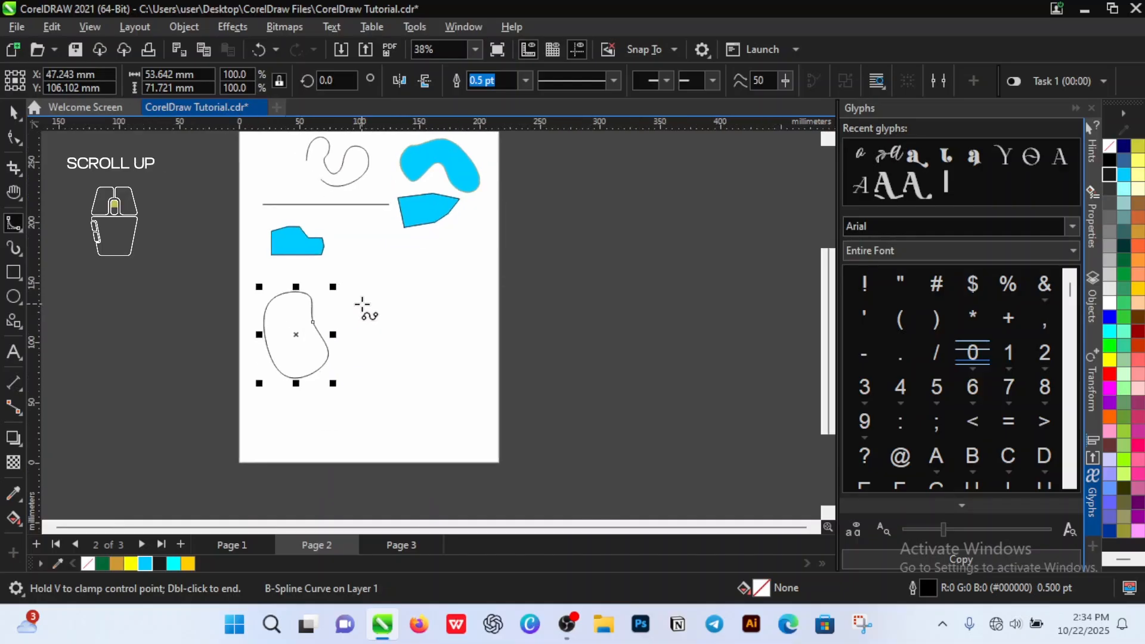
scroll(334, 327, up, 2)
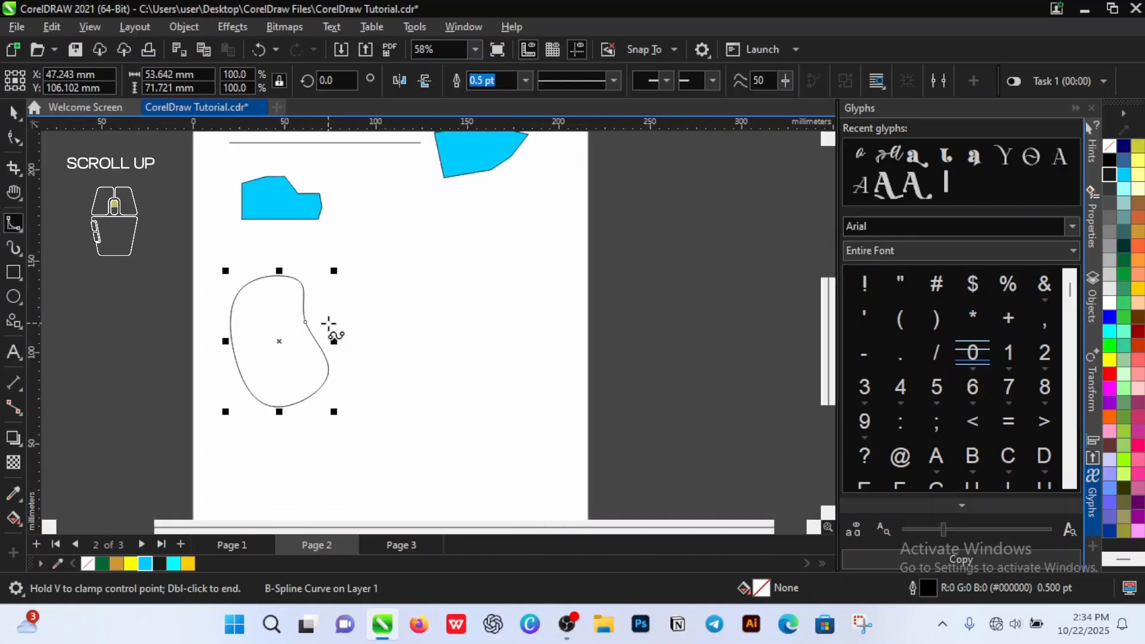
scroll(329, 324, down, 2)
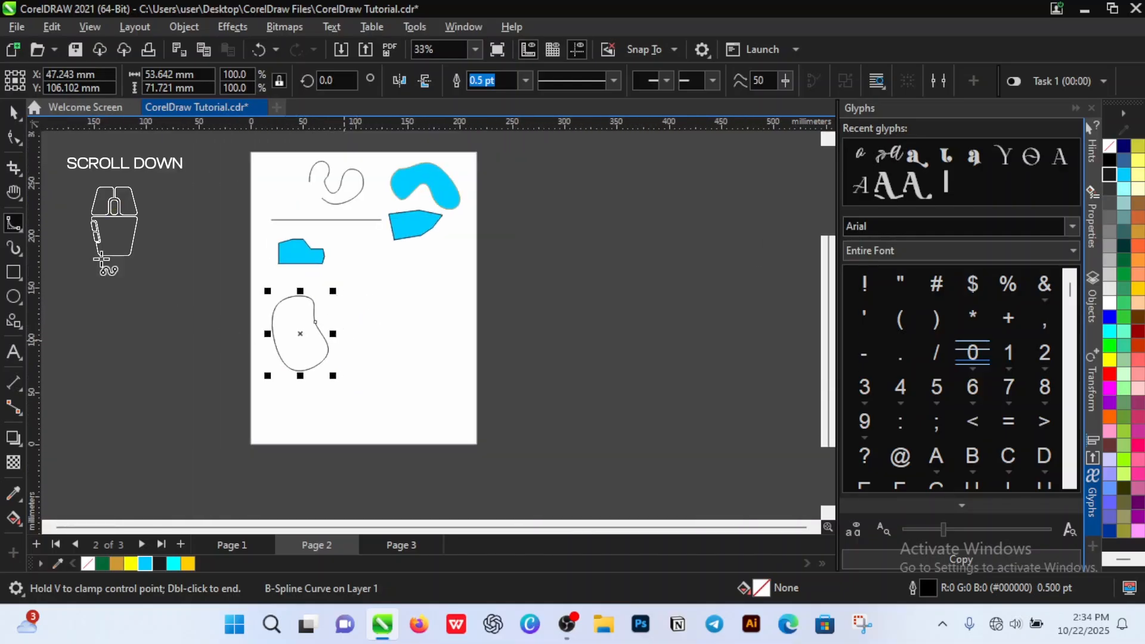
- Draw a closed Polyline shape with straight and freehand segments, about 99 mm wide and 136 mm high, beside the B-Spline curve
click(13, 223)
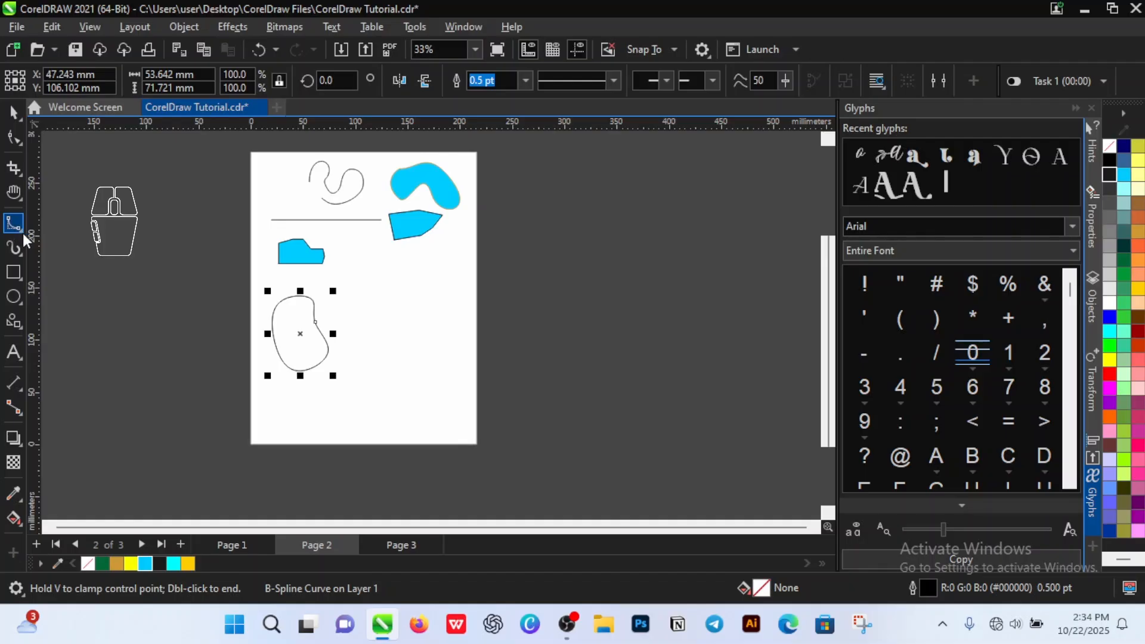
click(22, 234)
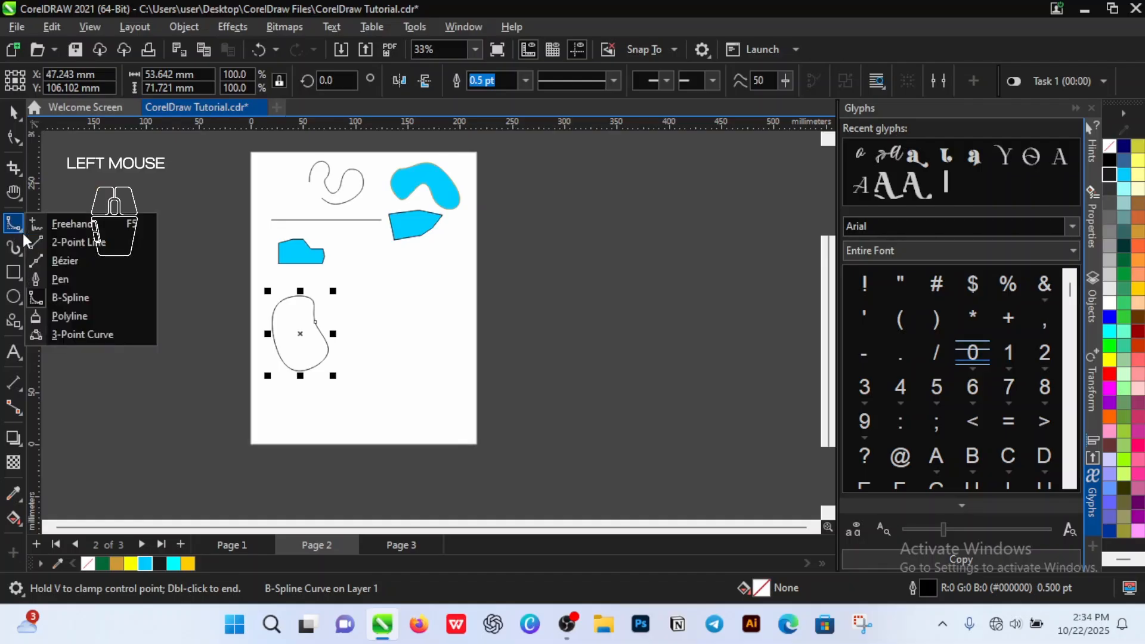
click(82, 315)
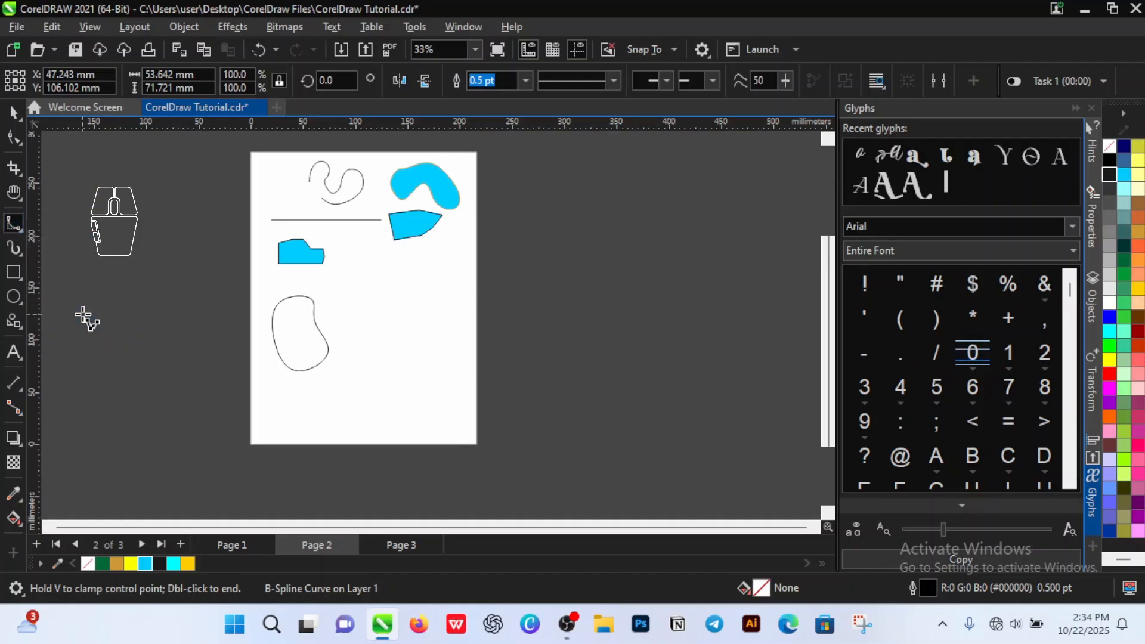
click(367, 313)
click(403, 286)
click(433, 335)
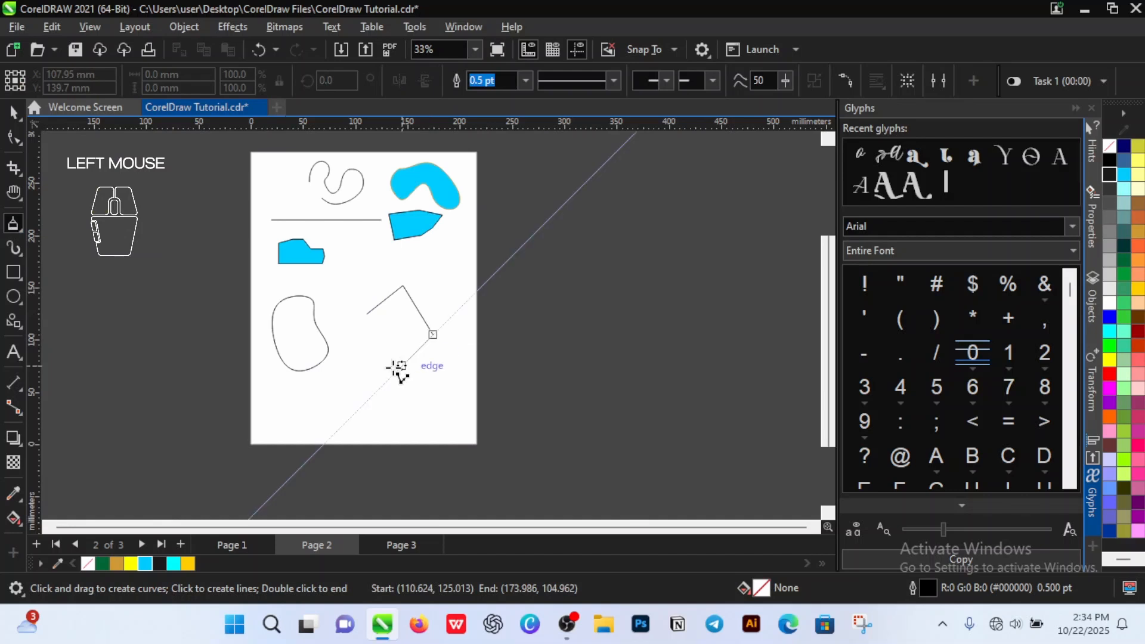
mouse_move(370, 376)
mouse_down()
mouse_move(410, 391)
mouse_move(415, 412)
mouse_move(356, 427)
mouse_move(329, 409)
mouse_move(335, 394)
mouse_move(369, 409)
mouse_move(343, 381)
mouse_move(367, 357)
mouse_up()
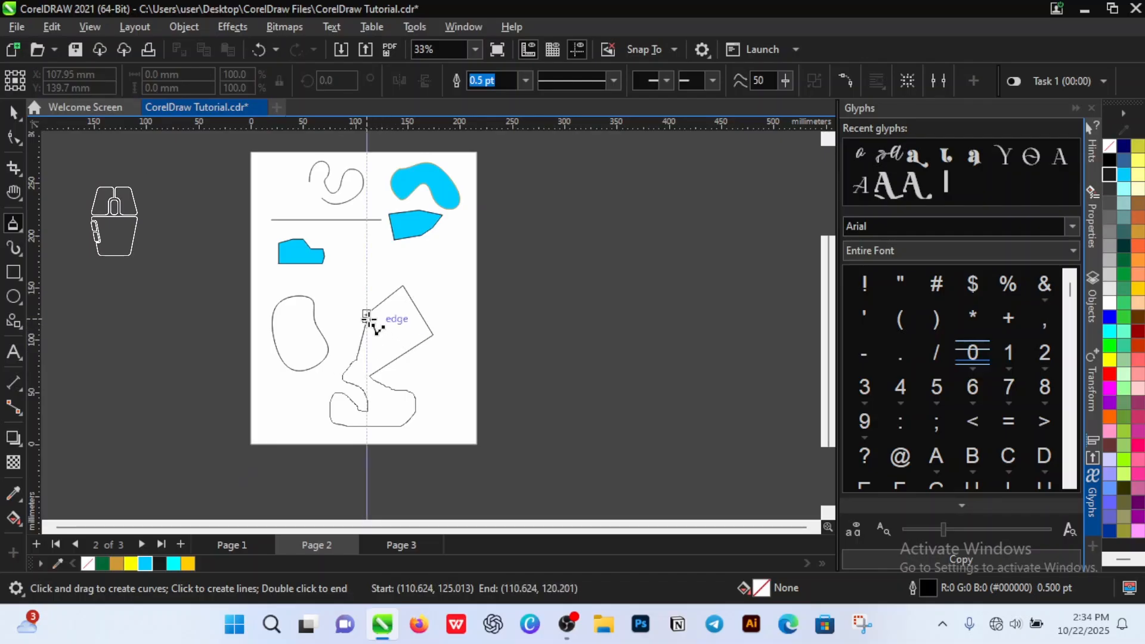
click(337, 328)
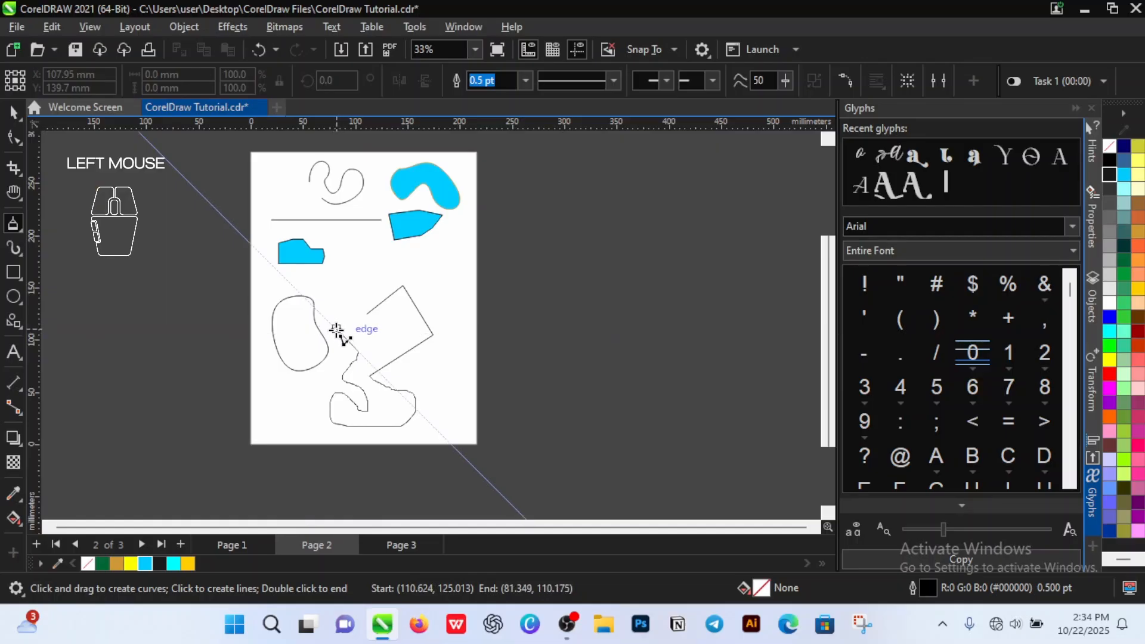
click(368, 314)
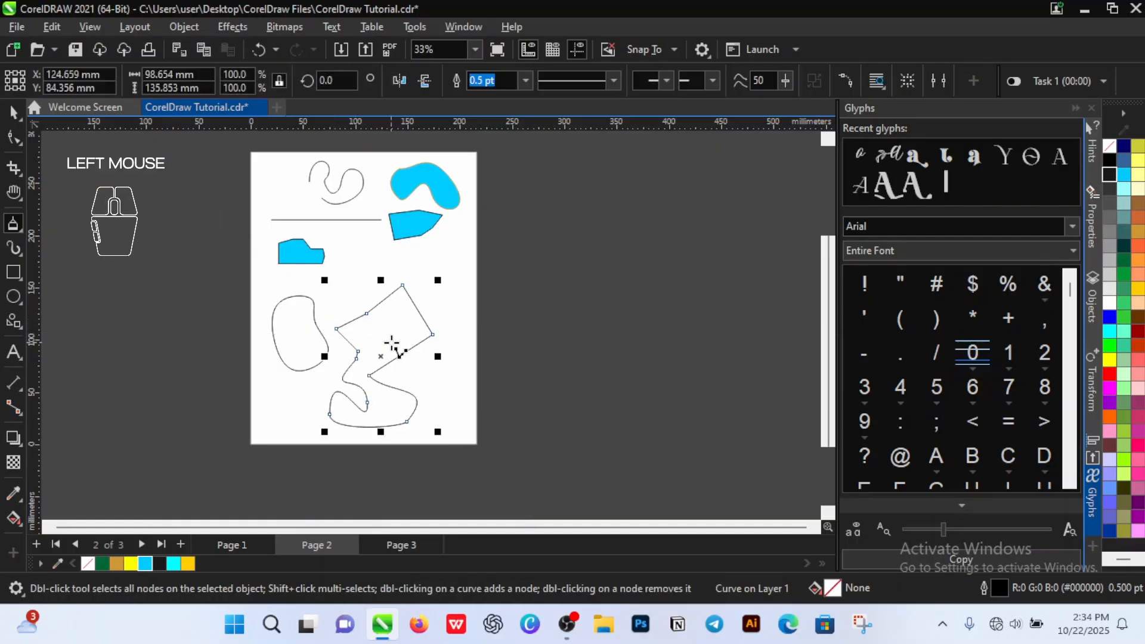
- Fill the Polyline shape with Sky Blue and shrink it to about 31 by 42 mm beneath the right half of the horizontal line
scroll(406, 355, down, 2)
scroll(410, 358, up, 2)
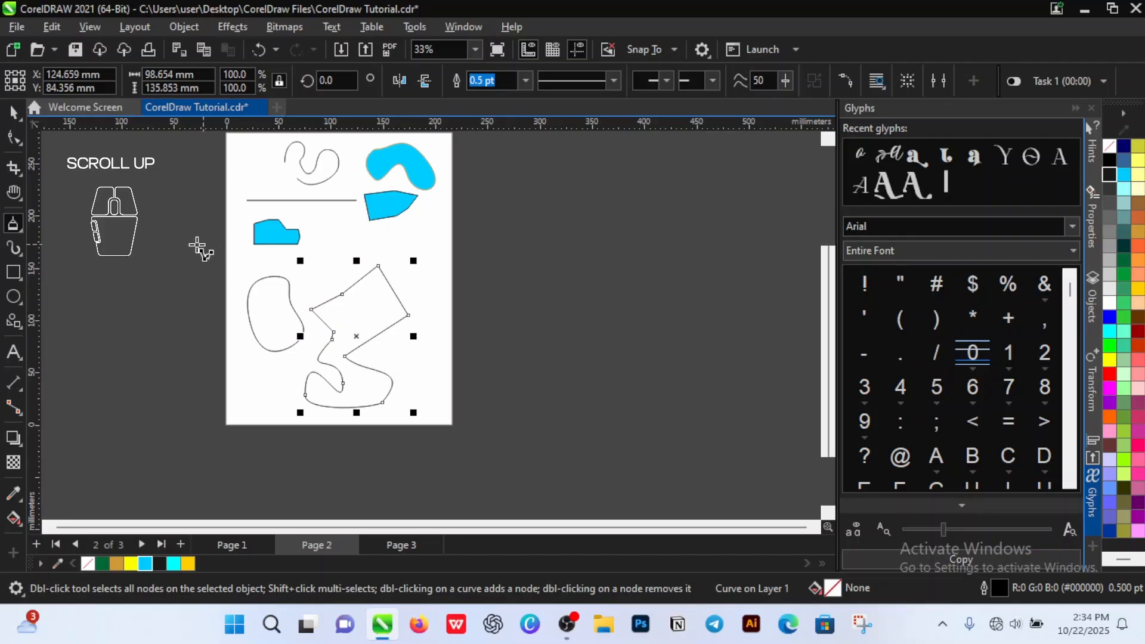
click(13, 112)
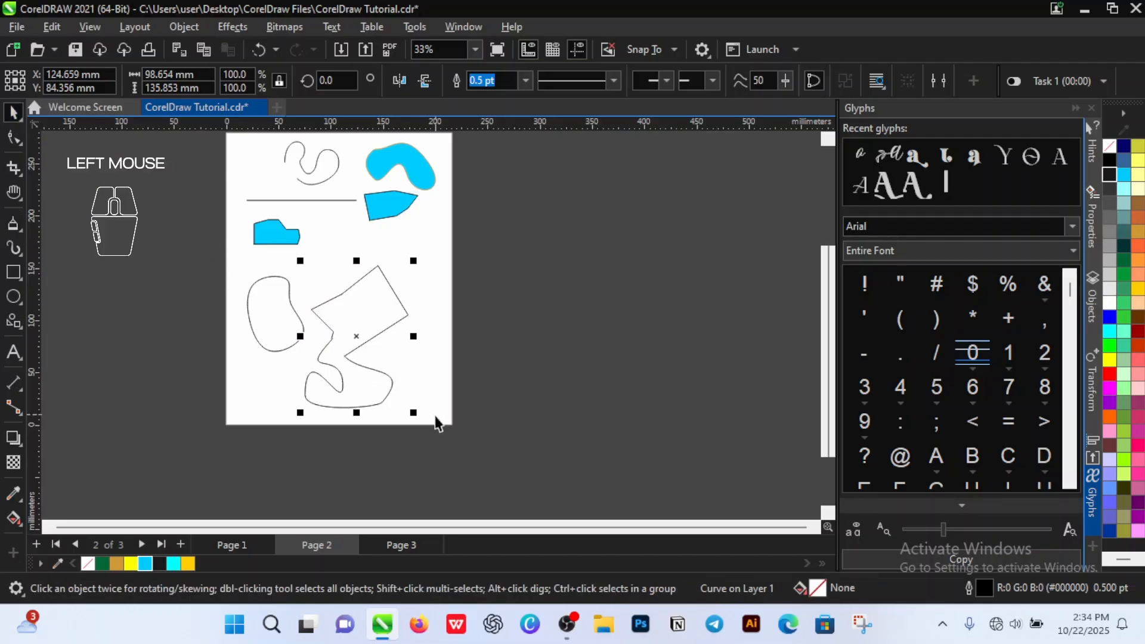
click(149, 570)
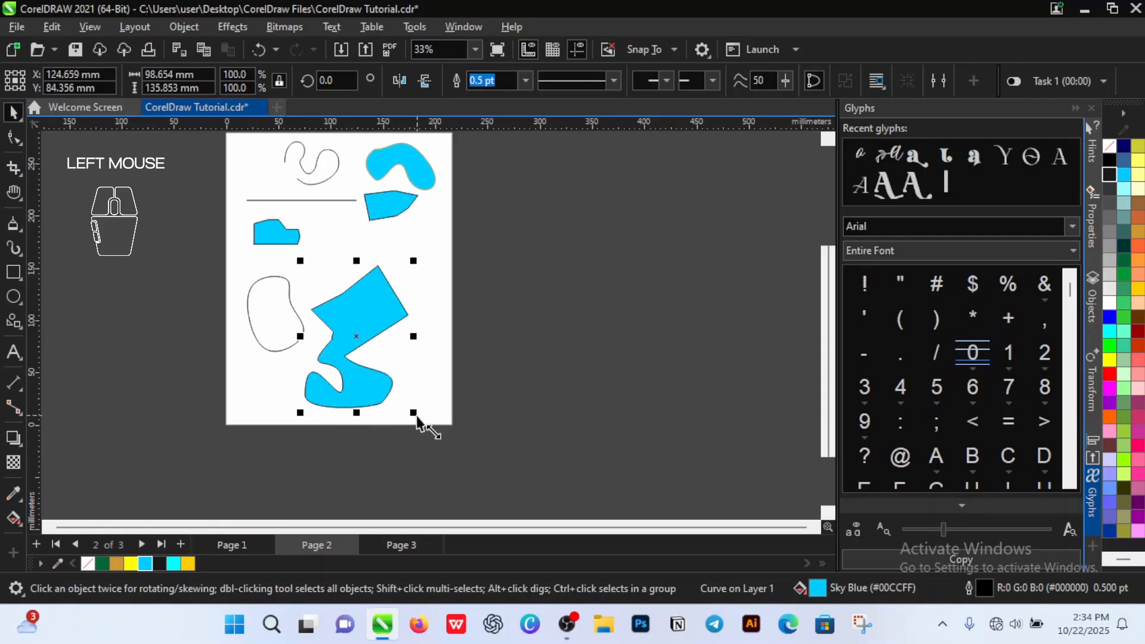
drag(413, 413, 327, 228)
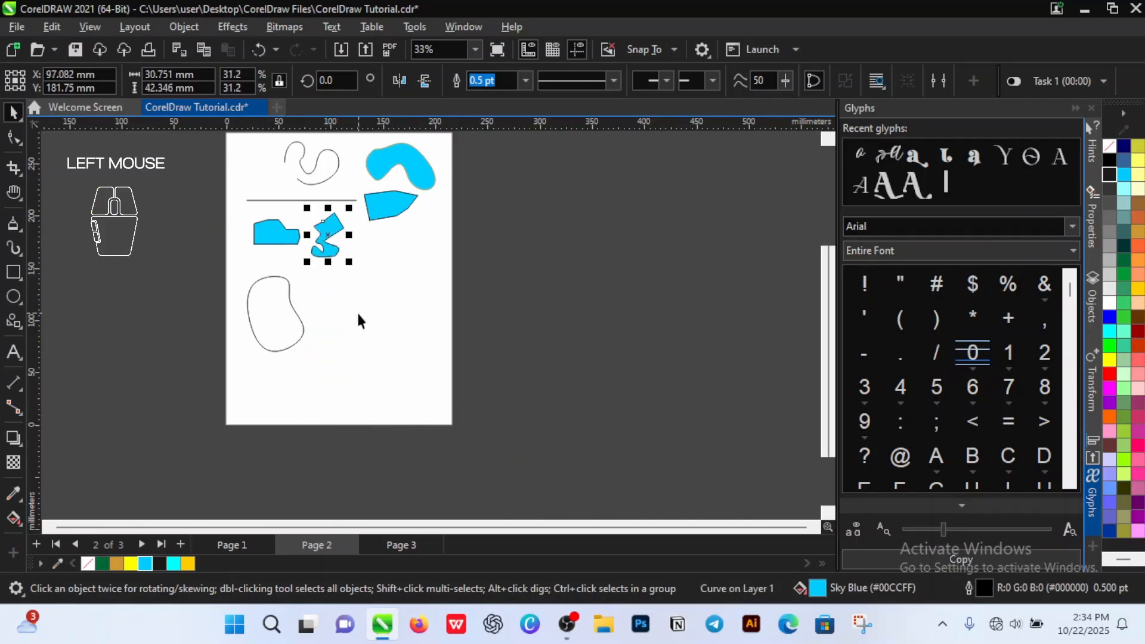
click(182, 327)
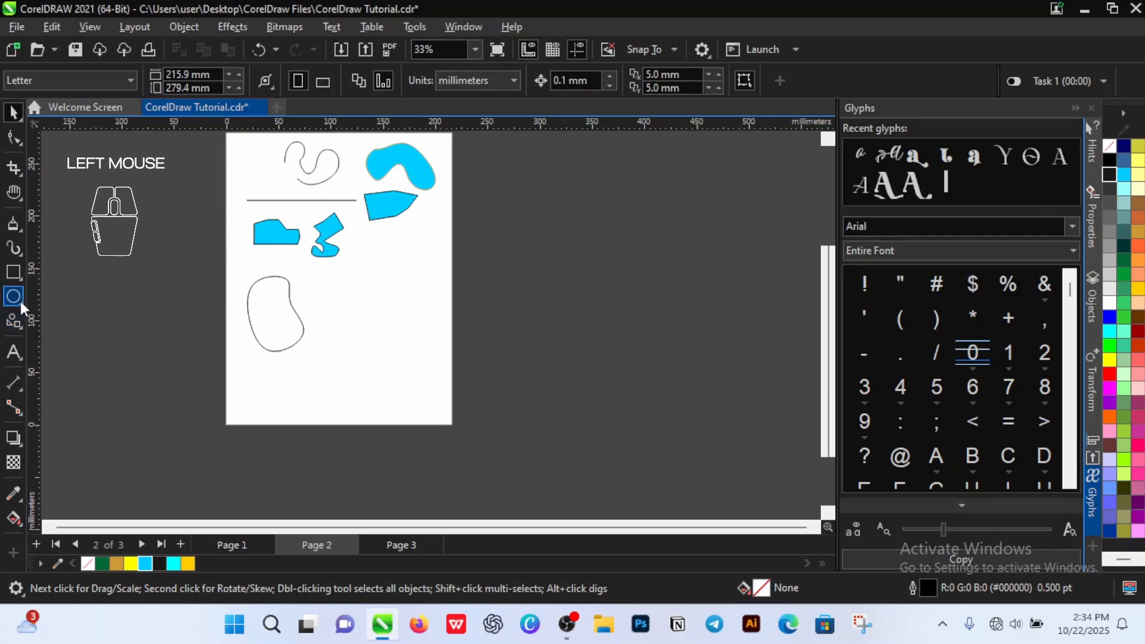
- Draw an open 3-Point Curve arch about 33 mm wide and 40 mm high to the right of the B-Spline shape
click(20, 226)
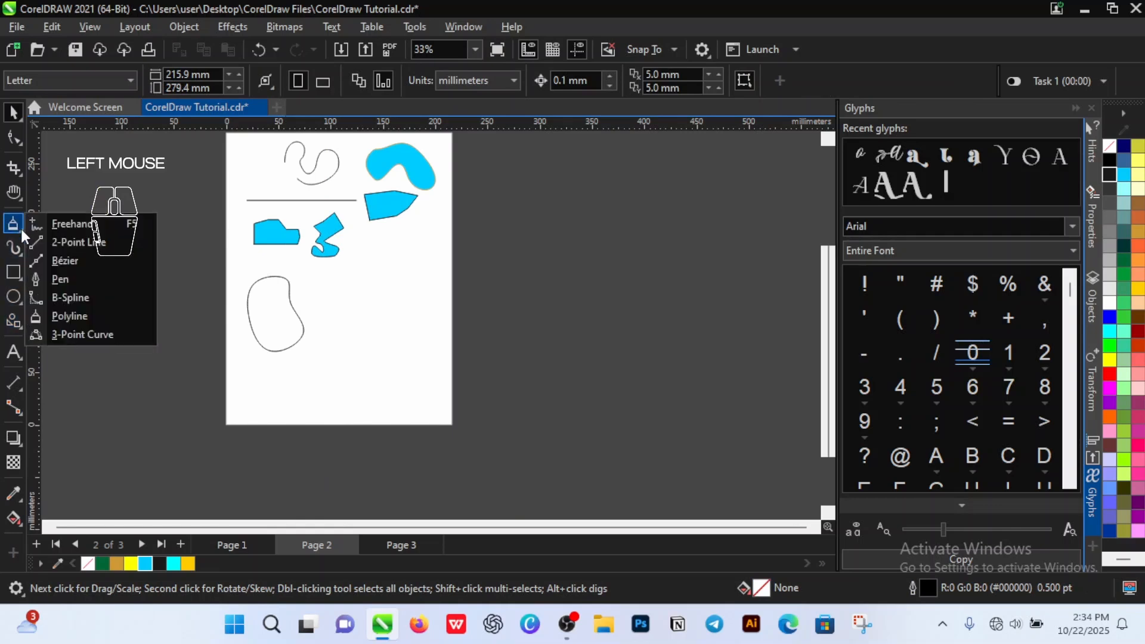
click(71, 334)
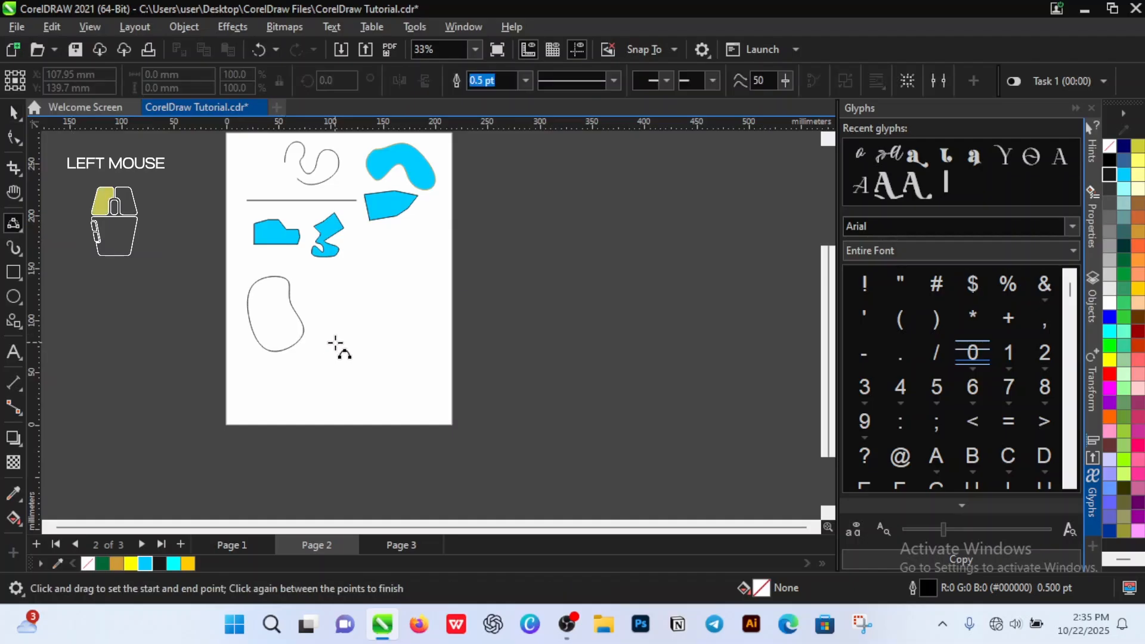
drag(336, 345, 369, 324)
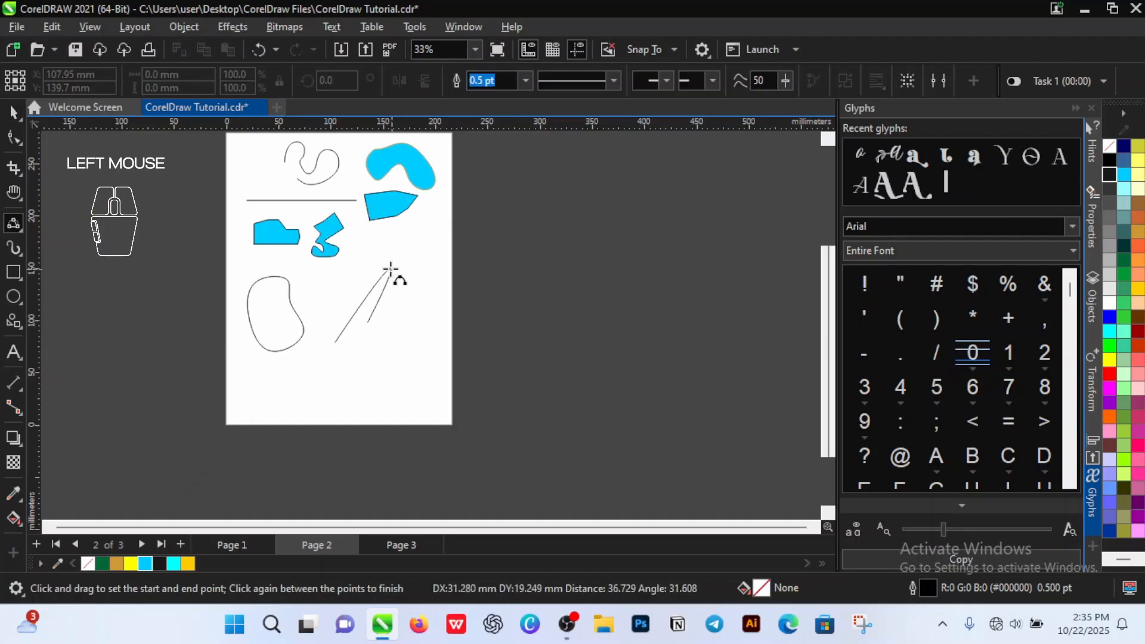
click(338, 309)
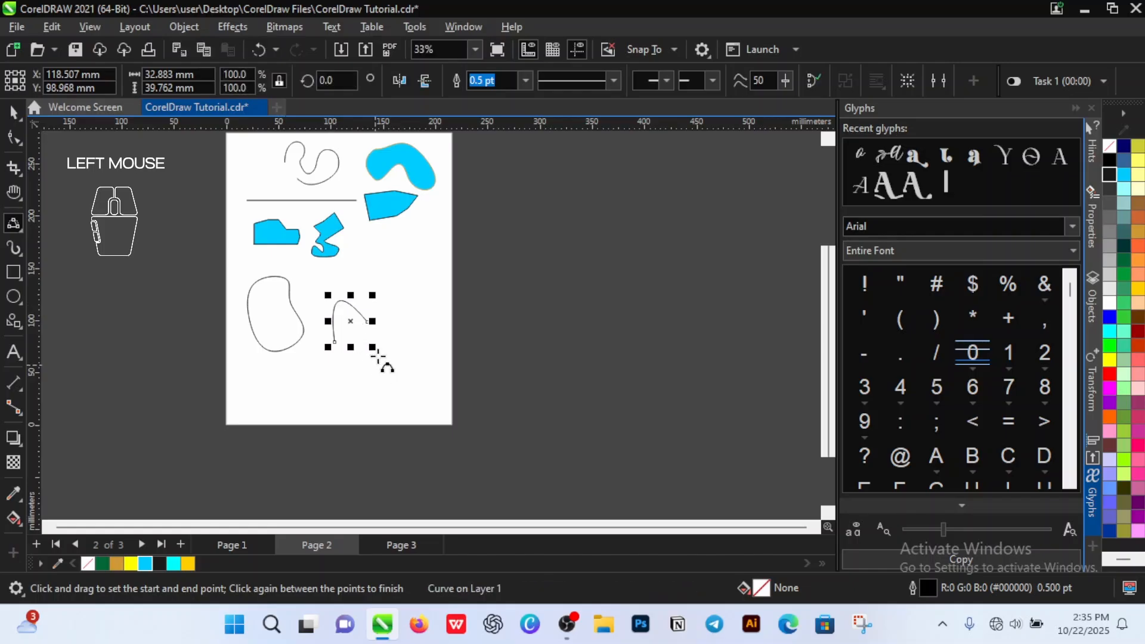
- Display the available curve-drawing tools
scroll(377, 352, up, 2)
scroll(378, 346, down, 3)
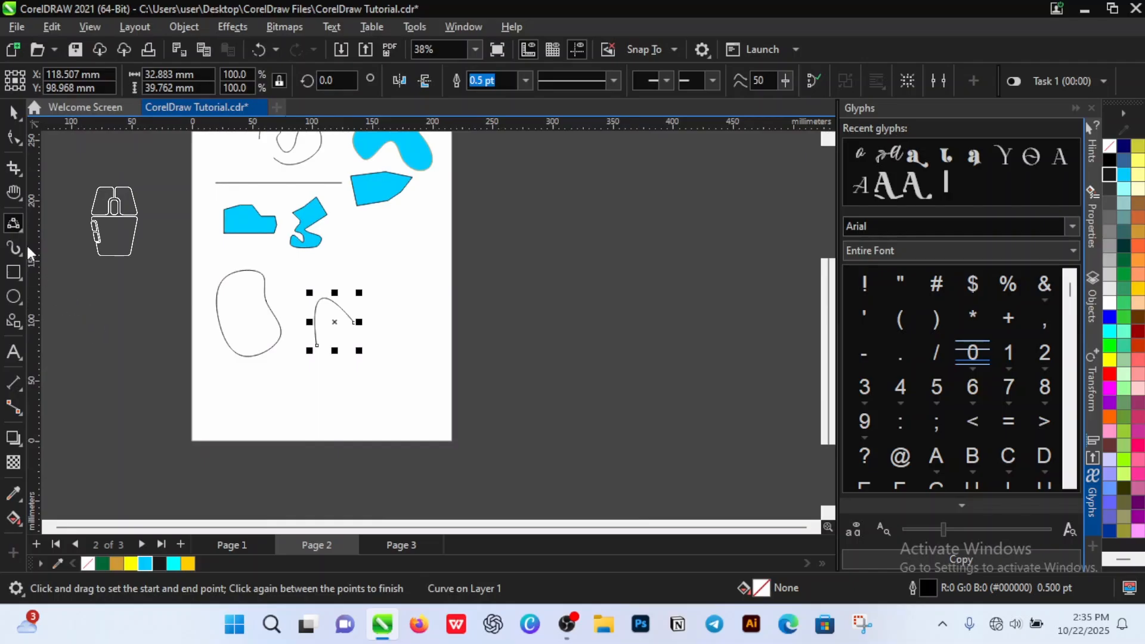
click(20, 227)
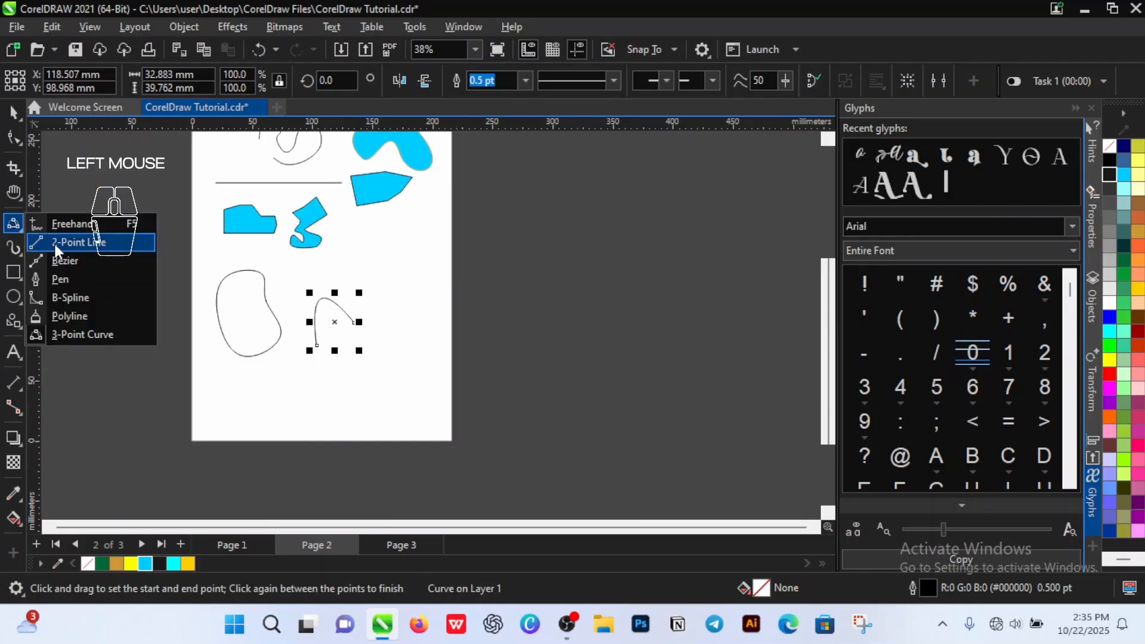
- Switch from the curve tool to the Pick tool and deselect the open curve
click(20, 225)
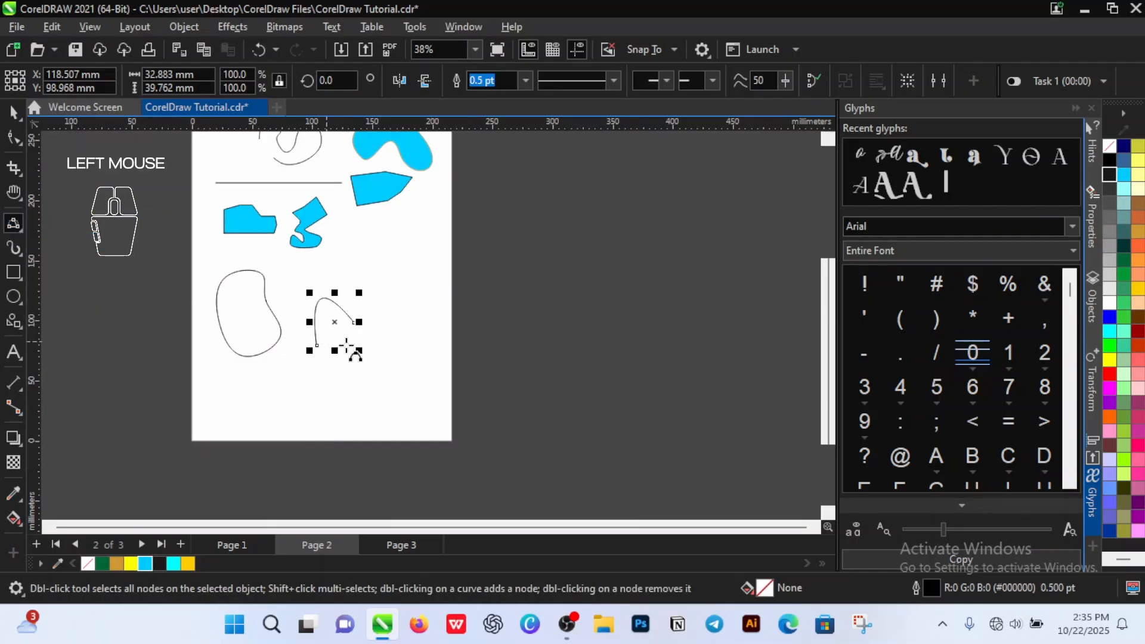
scroll(392, 325, up, 1)
scroll(321, 321, down, 1)
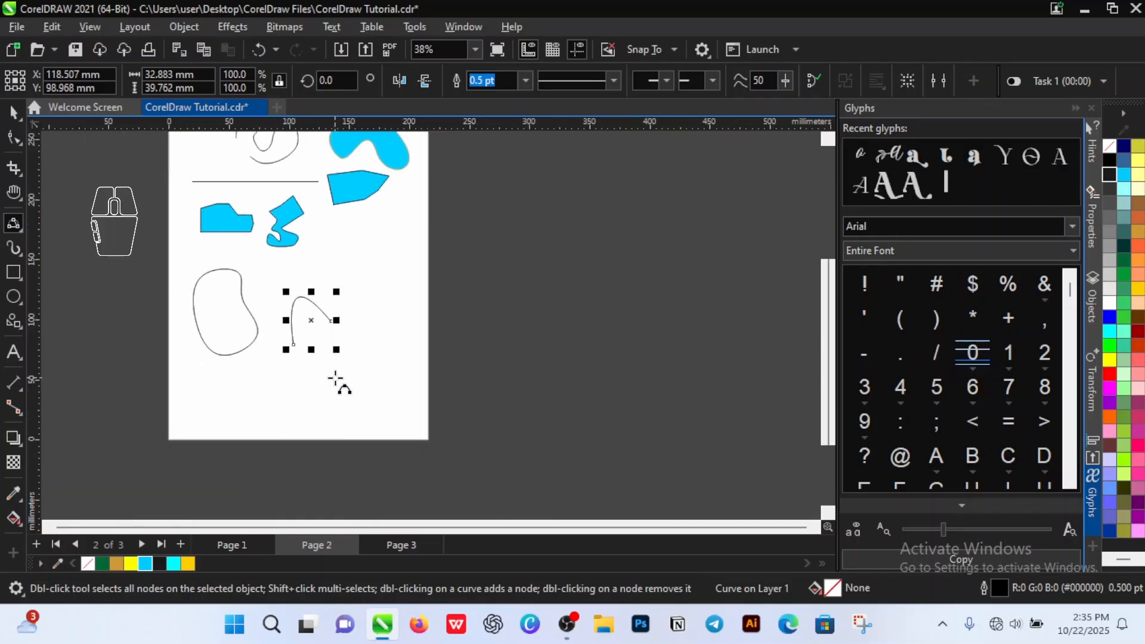
scroll(337, 381, up, 1)
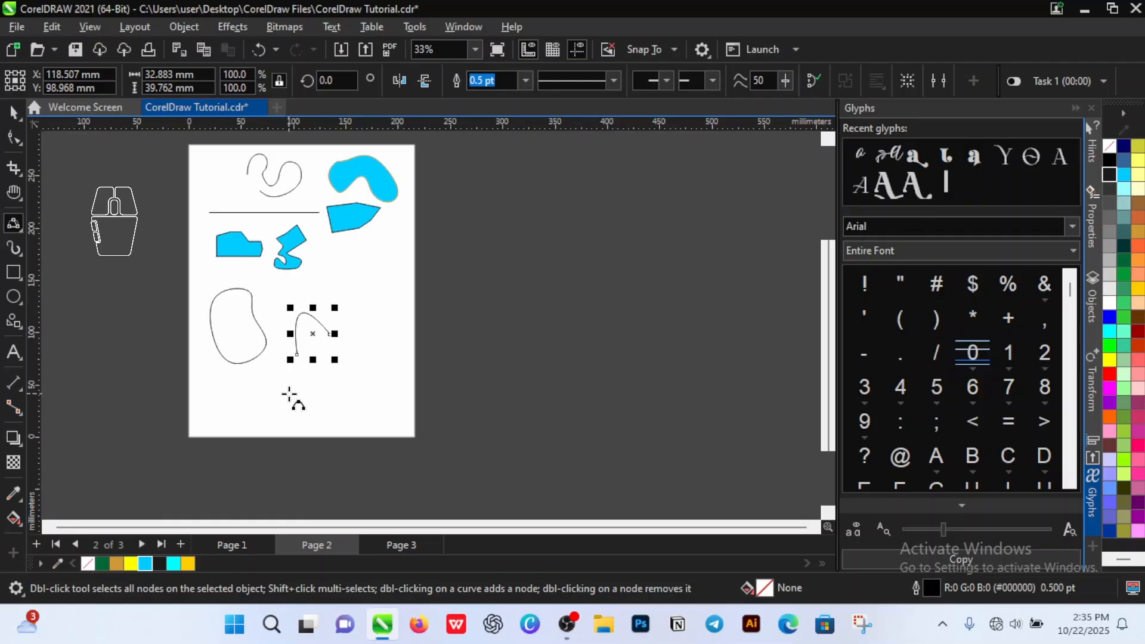
click(12, 114)
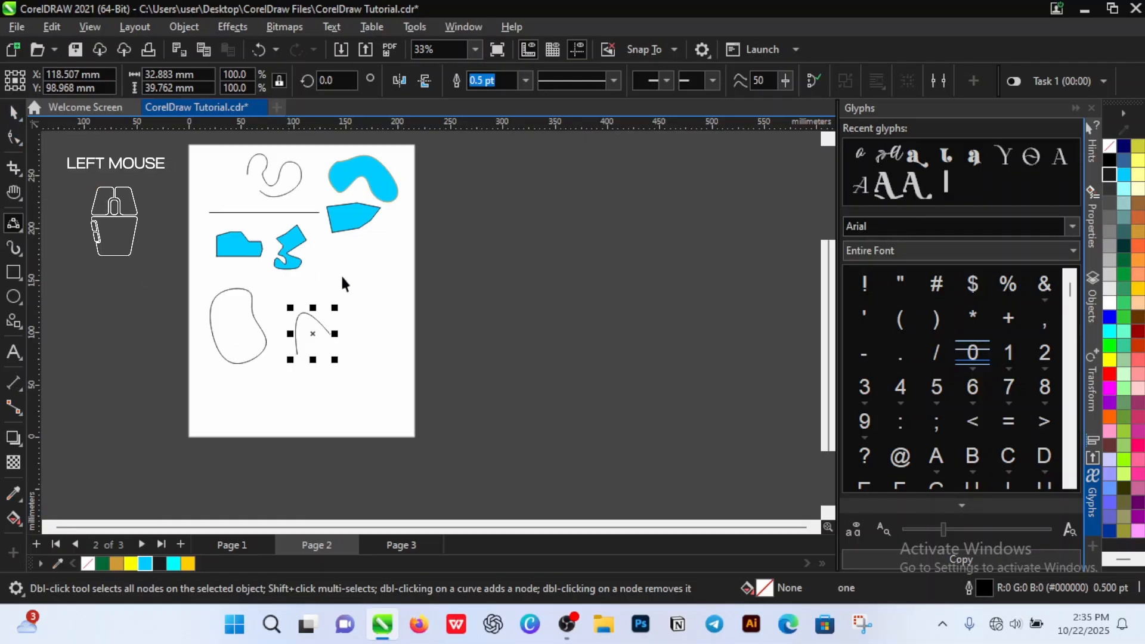
scroll(357, 285, down, 2)
scroll(364, 280, up, 1)
click(366, 280)
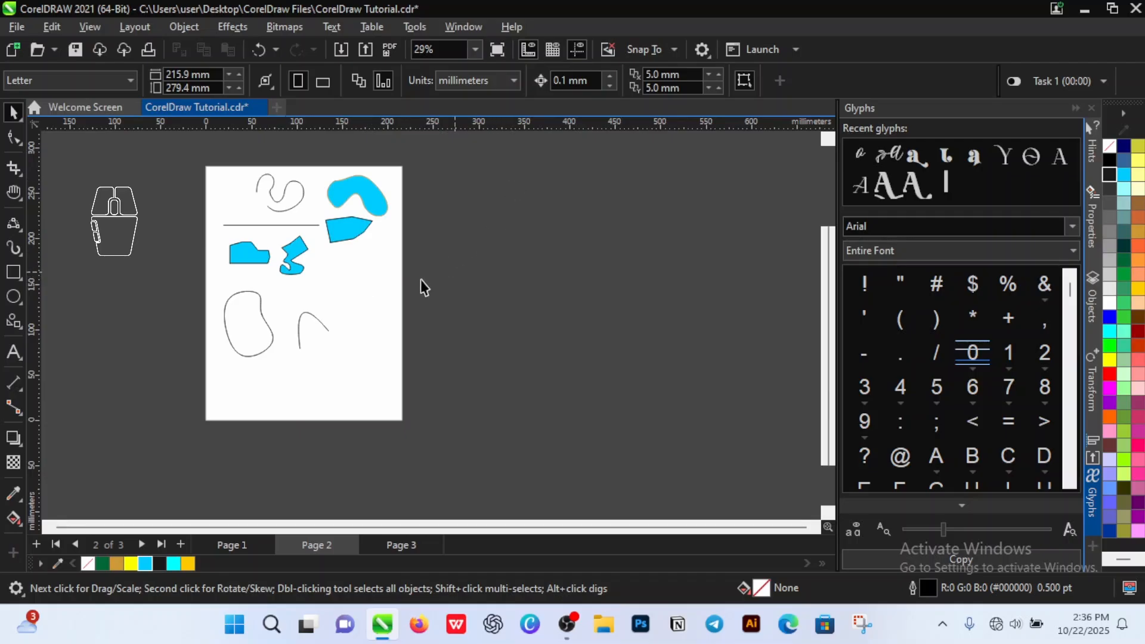
- Move the closed bean-shaped outline and the open curve beside it up, closer to the blue shapes
scroll(268, 330, up, 3)
drag(257, 341, 258, 317)
drag(323, 328, 303, 286)
click(407, 287)
- Select all eight drawn objects on Page 2 and cut them
scroll(336, 310, down, 2)
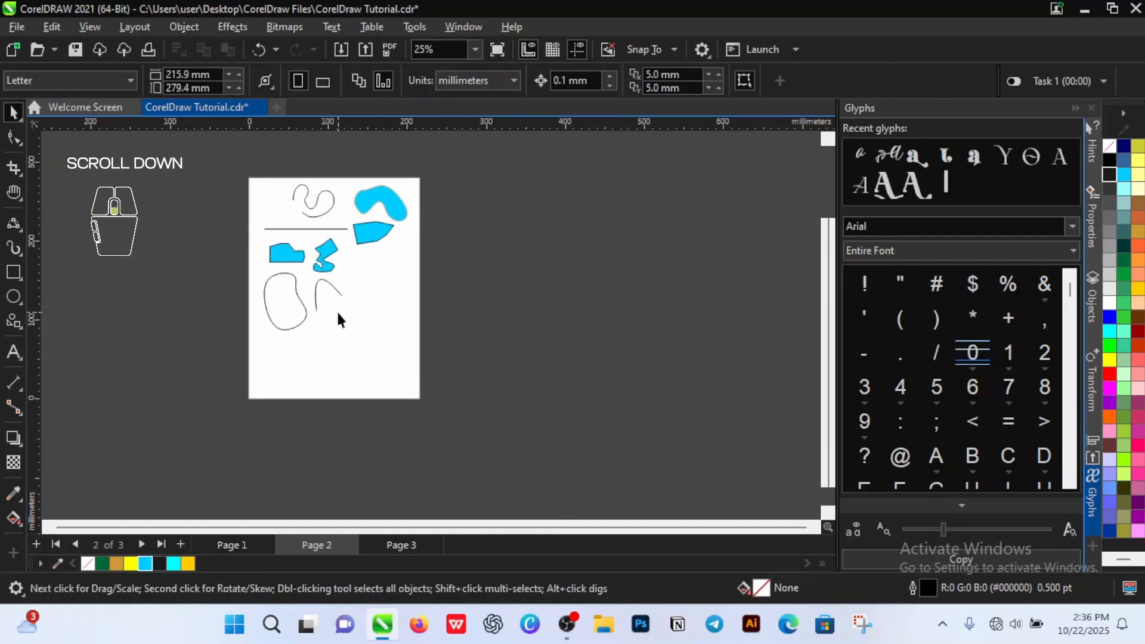
scroll(317, 285, up, 1)
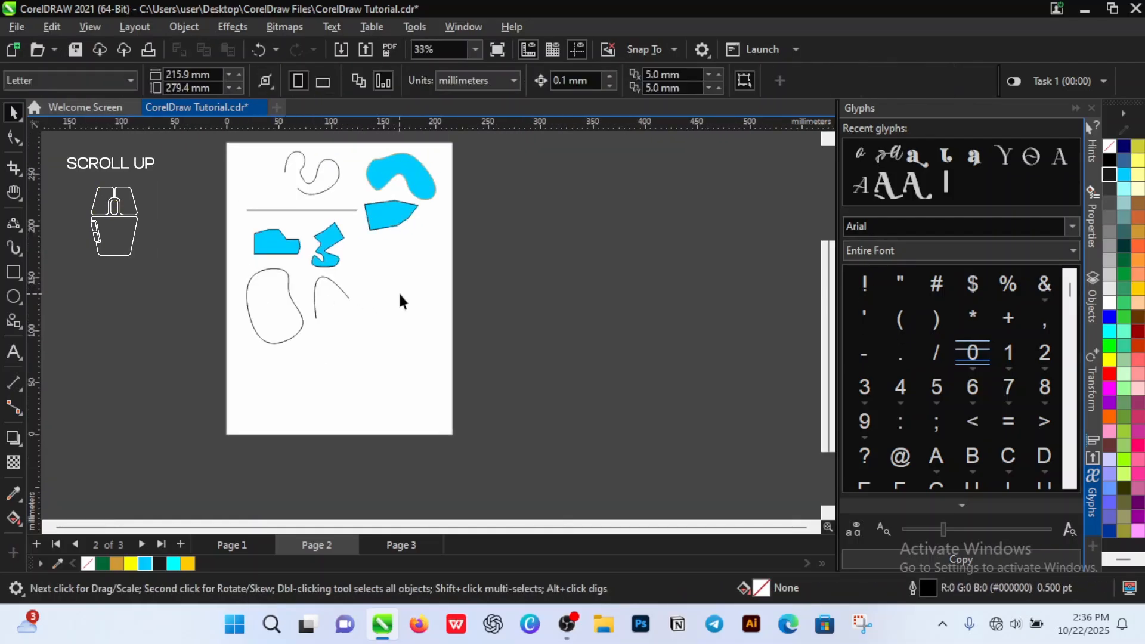
scroll(412, 298, down, 2)
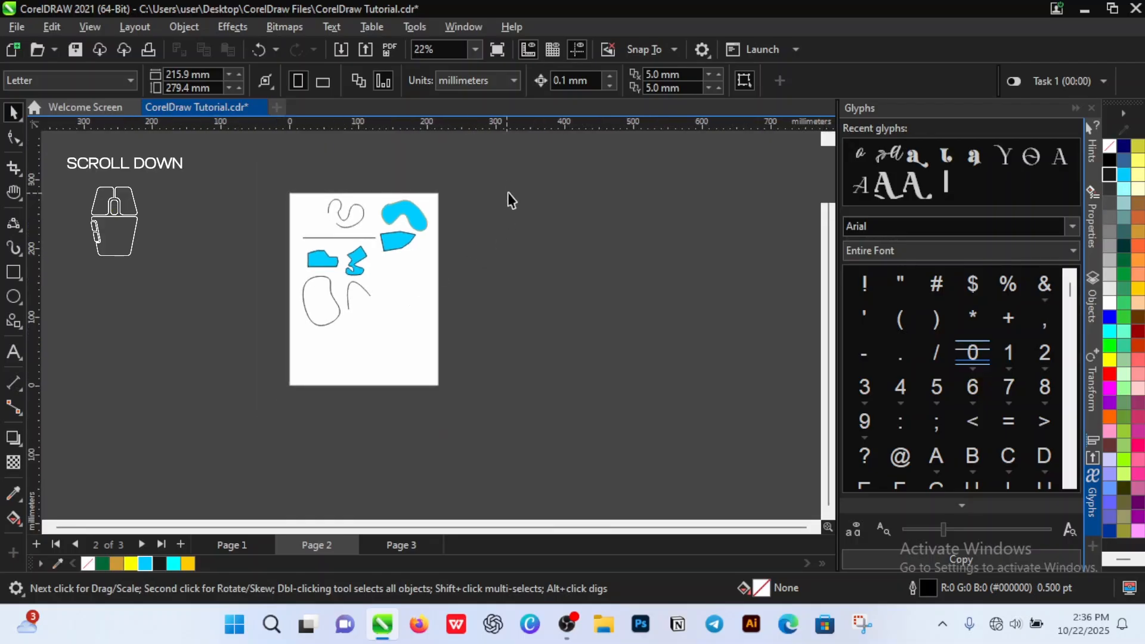
drag(509, 176, 252, 365)
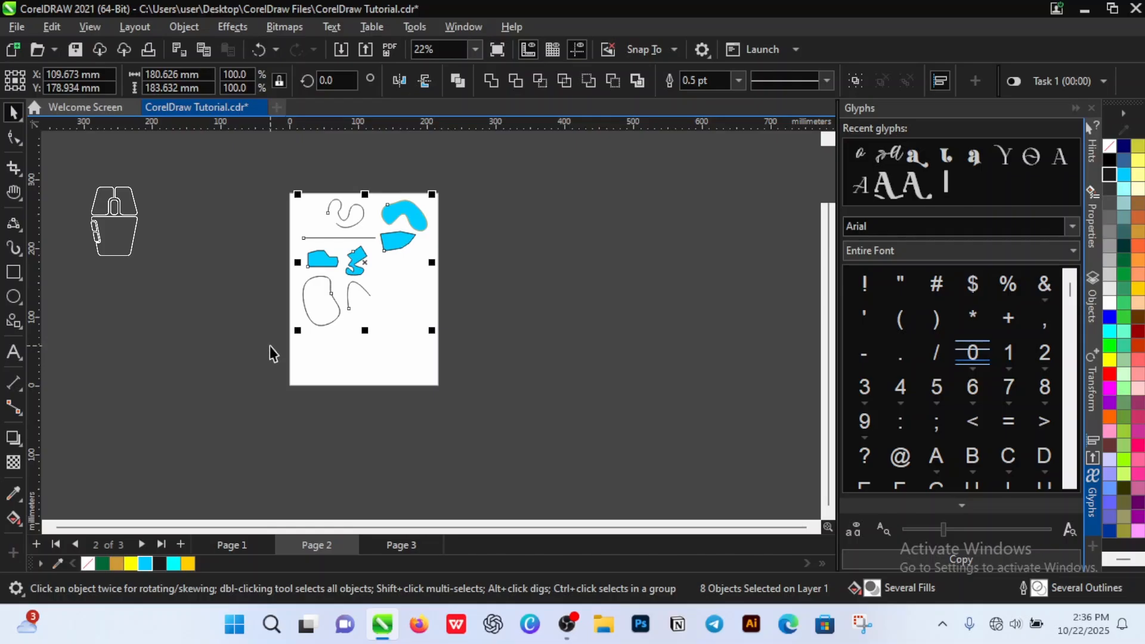
key(ctrl)
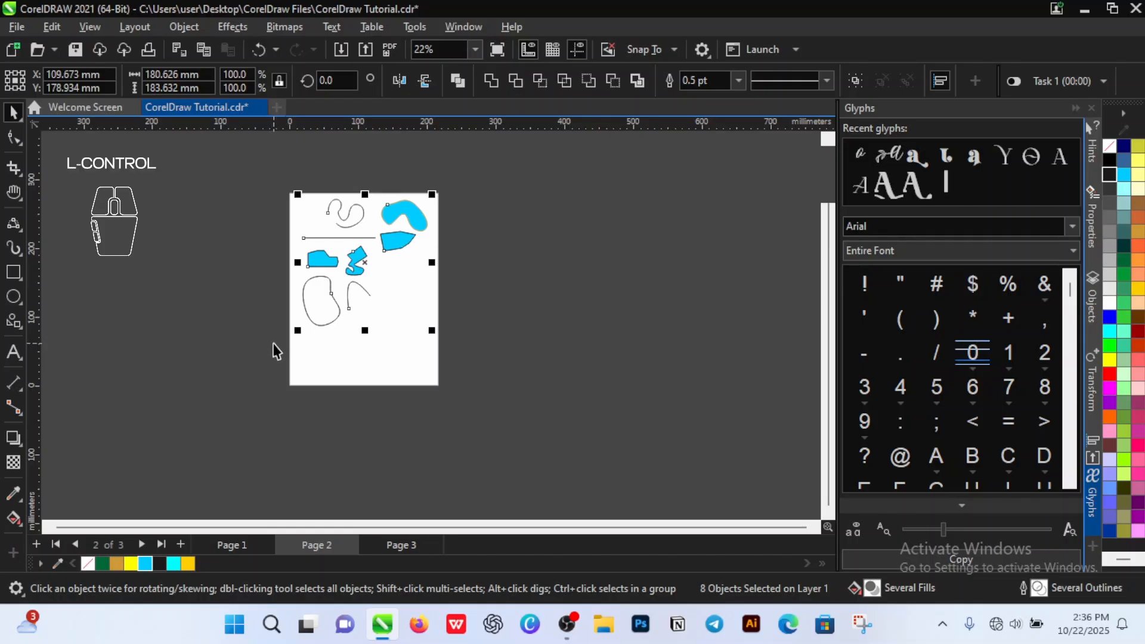
key(ctrl+x)
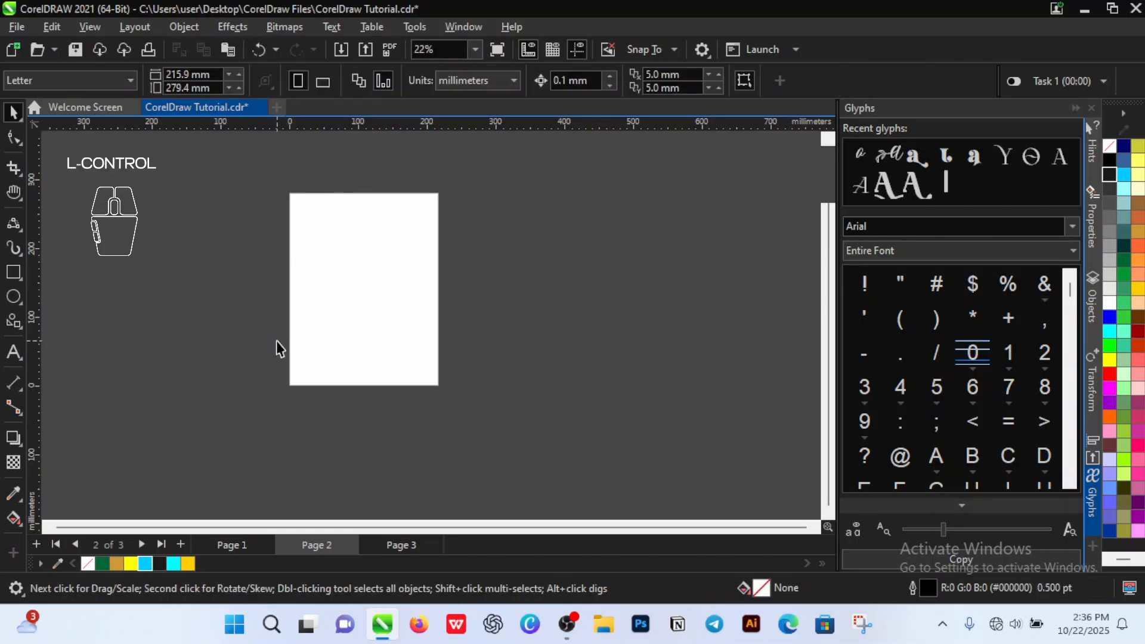
- Go to Page 1 and paste the cut objects into the empty workspace beside the page
key(Page_Up)
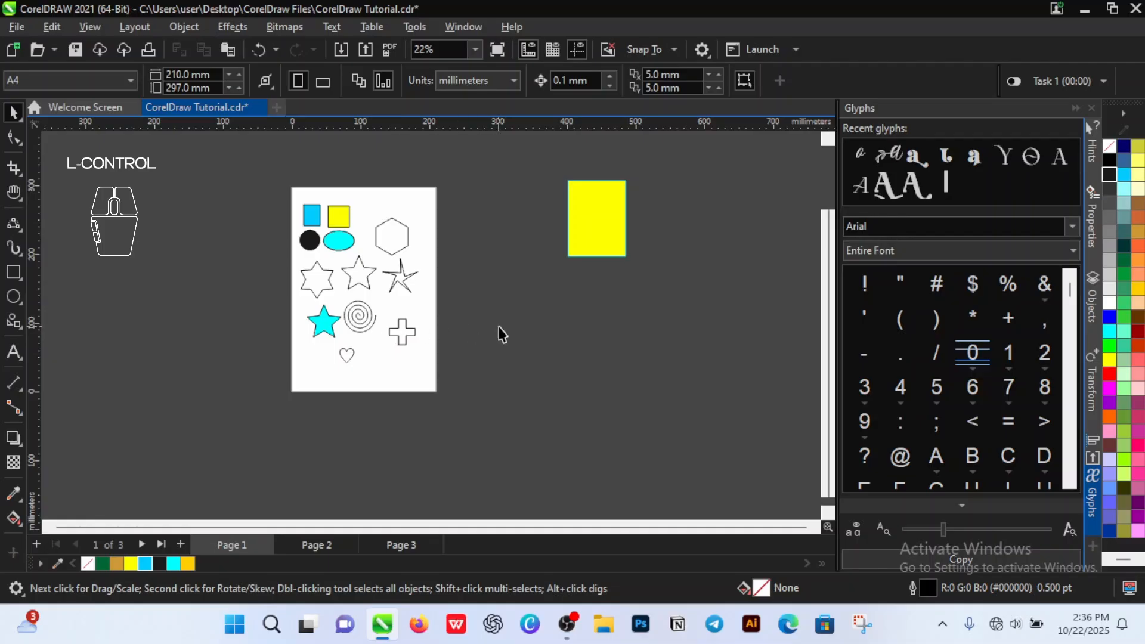
scroll(402, 327, up, 2)
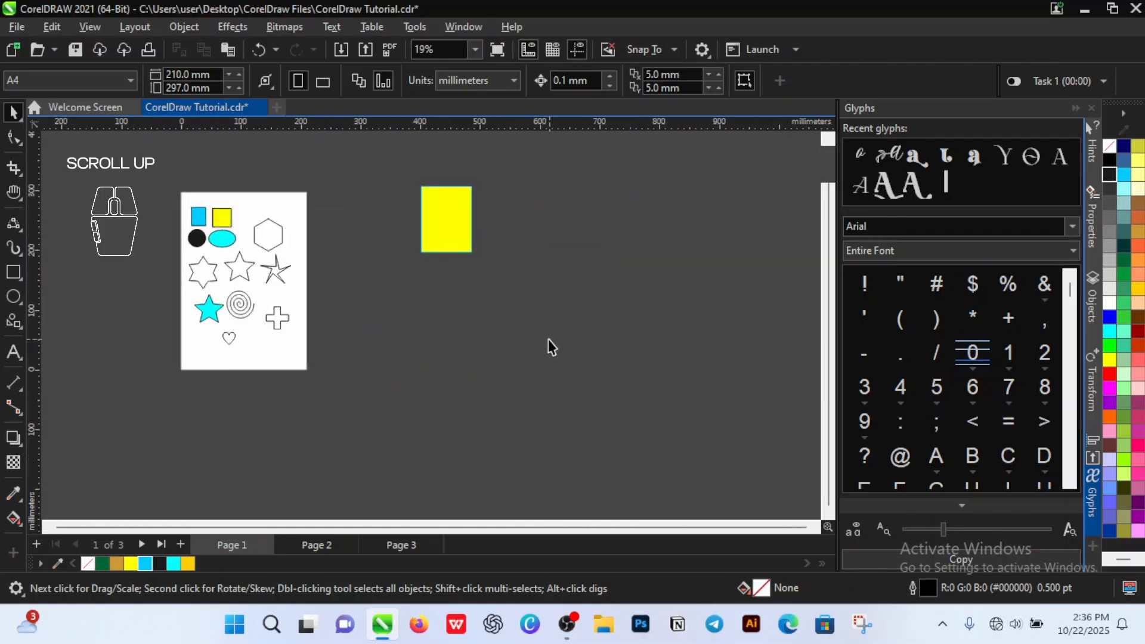
scroll(416, 319, up, 2)
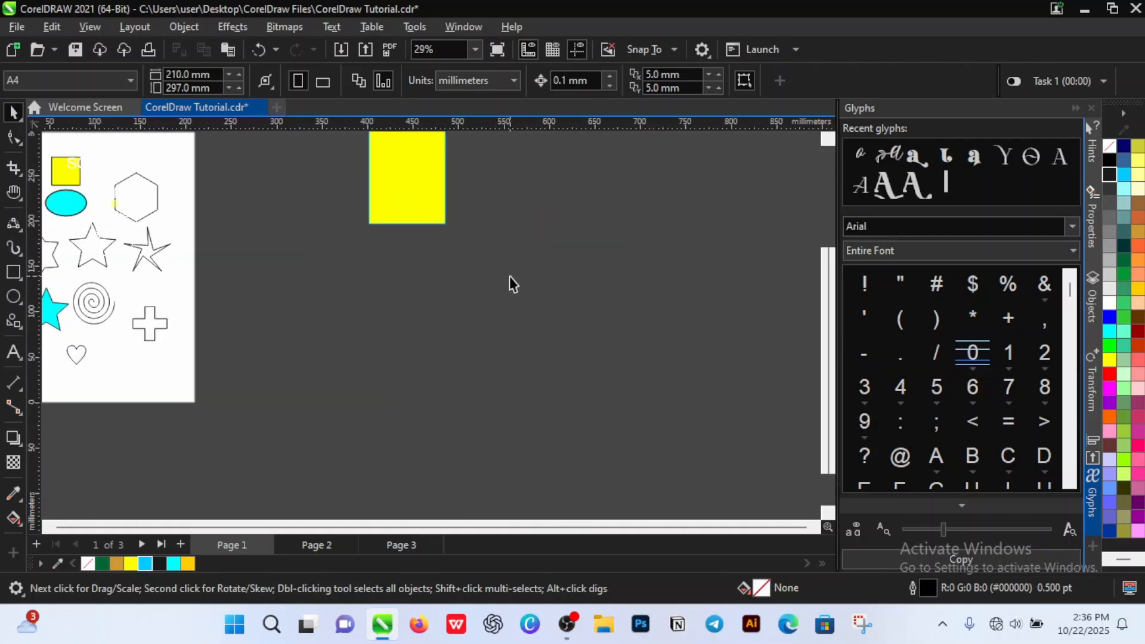
scroll(510, 277, up, 2)
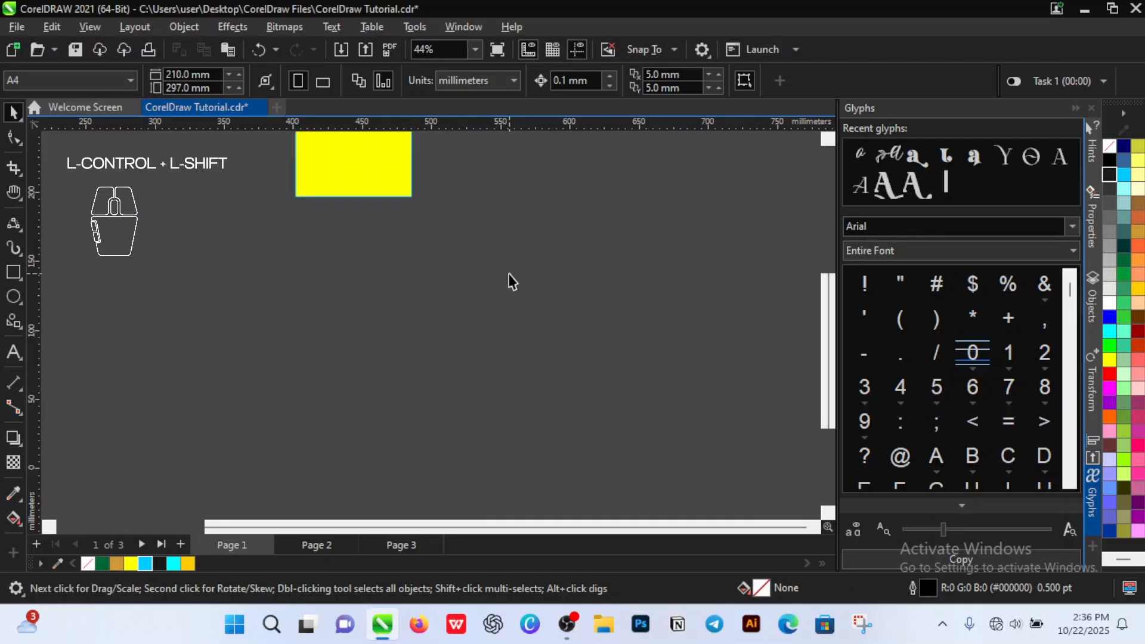
key(ctrl+shift+v)
scroll(511, 298, down, 3)
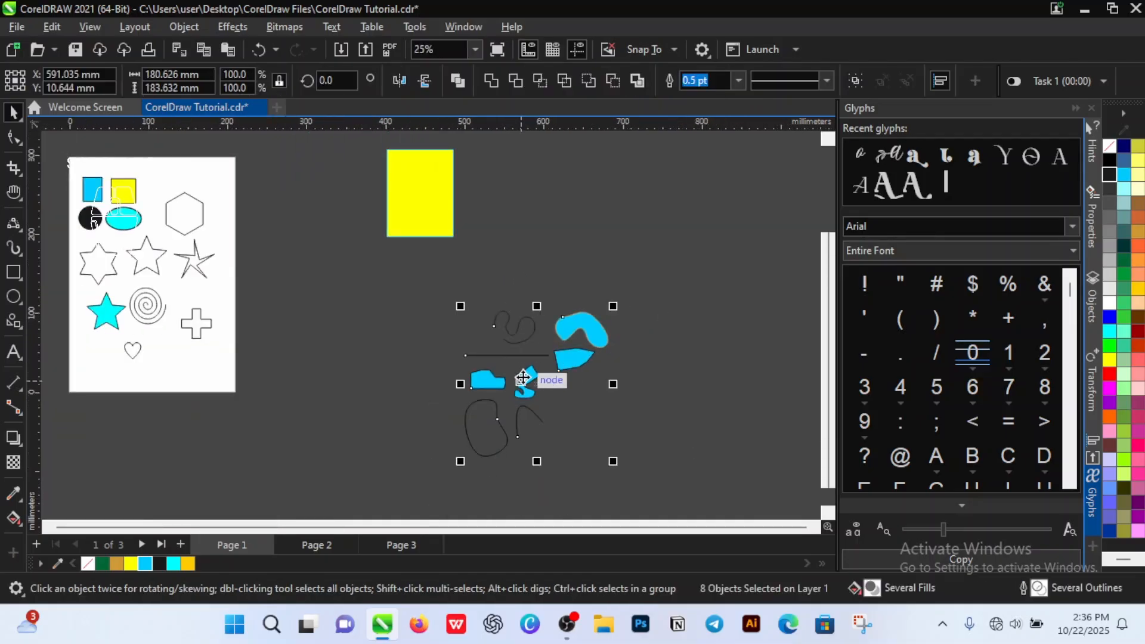
- Move the pasted group of objects below the large yellow rectangle and deselect it
drag(516, 374, 411, 352)
scroll(370, 334, down, 2)
scroll(366, 335, up, 2)
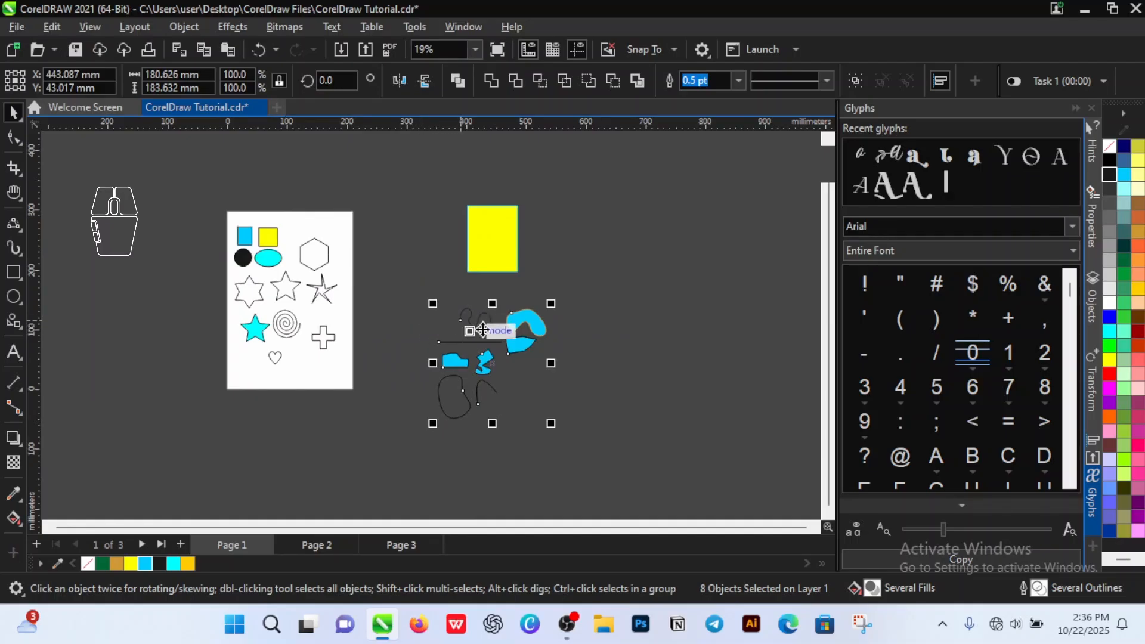
scroll(449, 344, down, 2)
scroll(450, 345, up, 3)
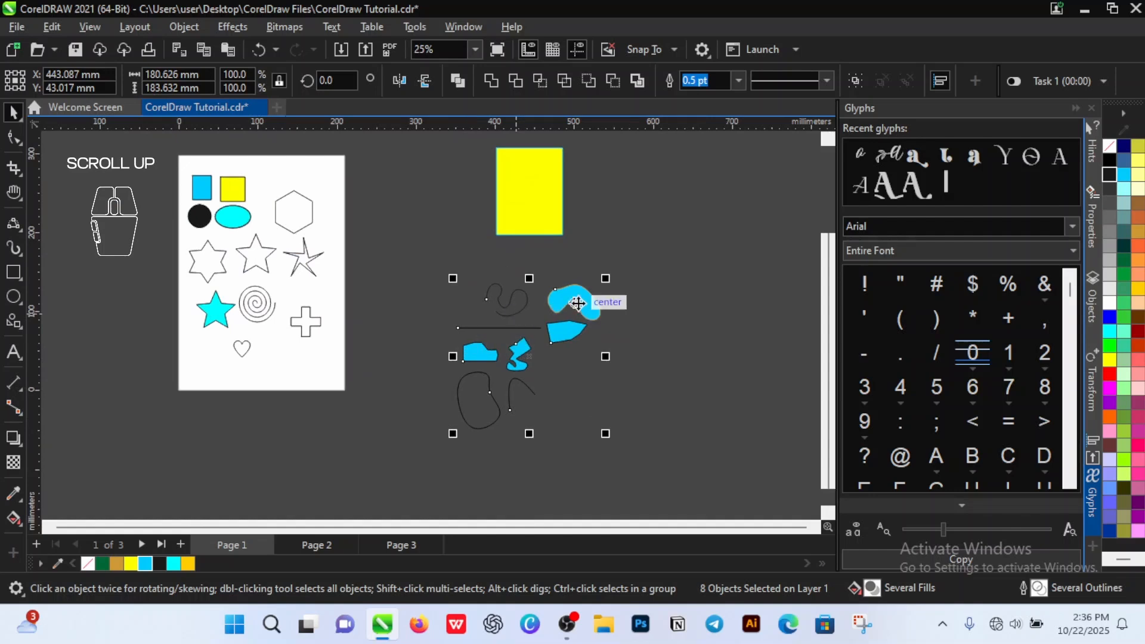
click(659, 287)
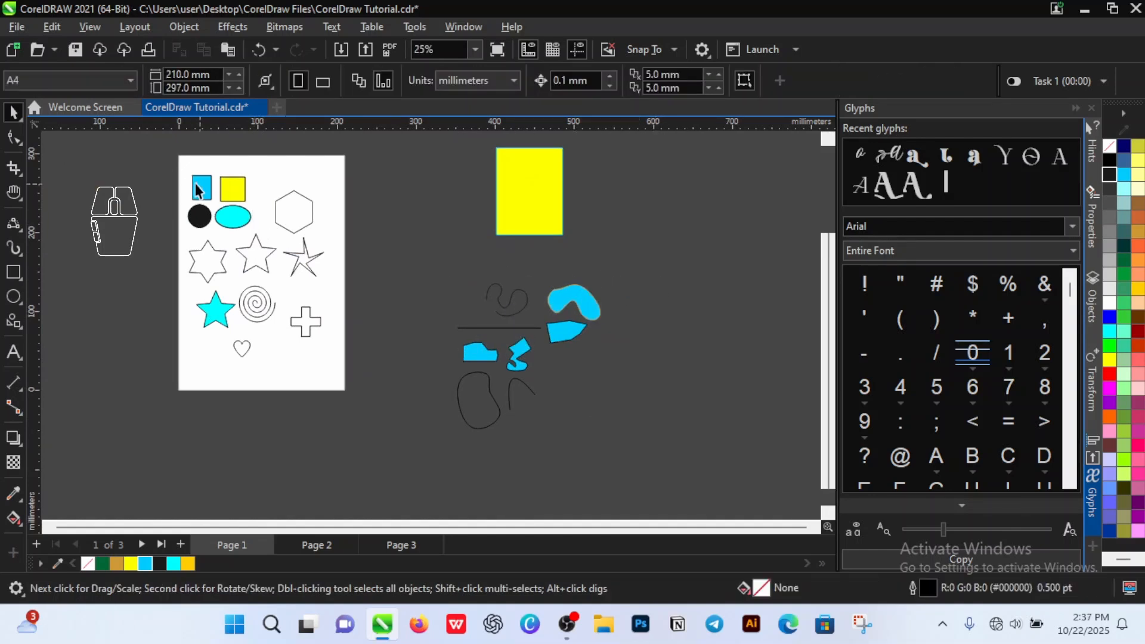
- Clear Page 1 by moving its twelve shapes off the page, beyond the pasted objects and the large yellow rectangle
scroll(447, 311, down, 2)
scroll(317, 265, up, 1)
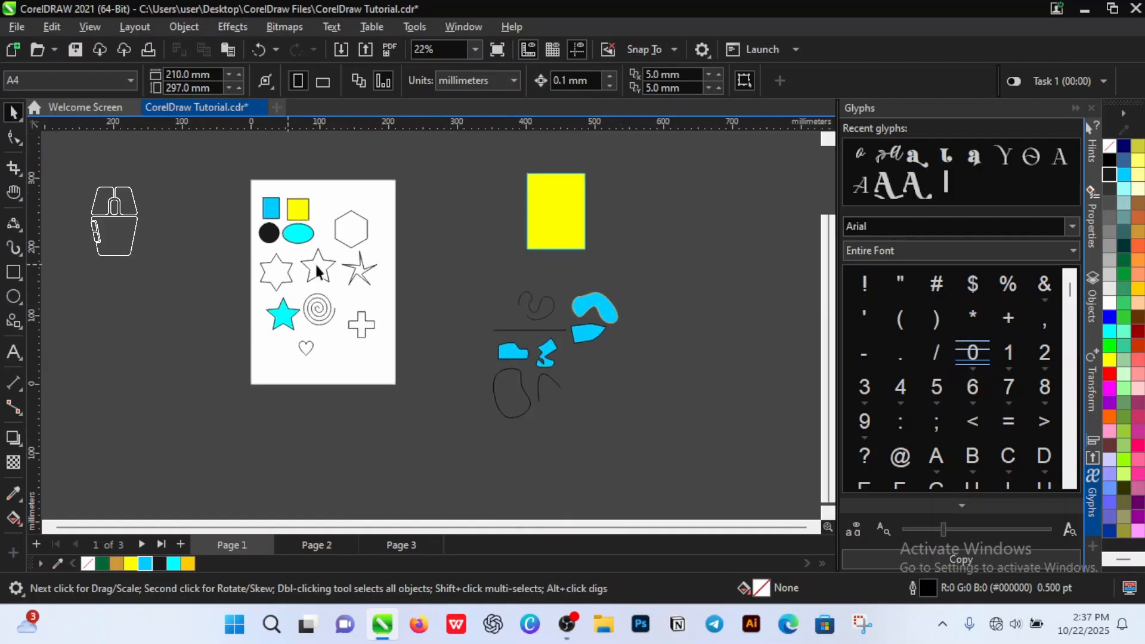
drag(237, 171, 409, 382)
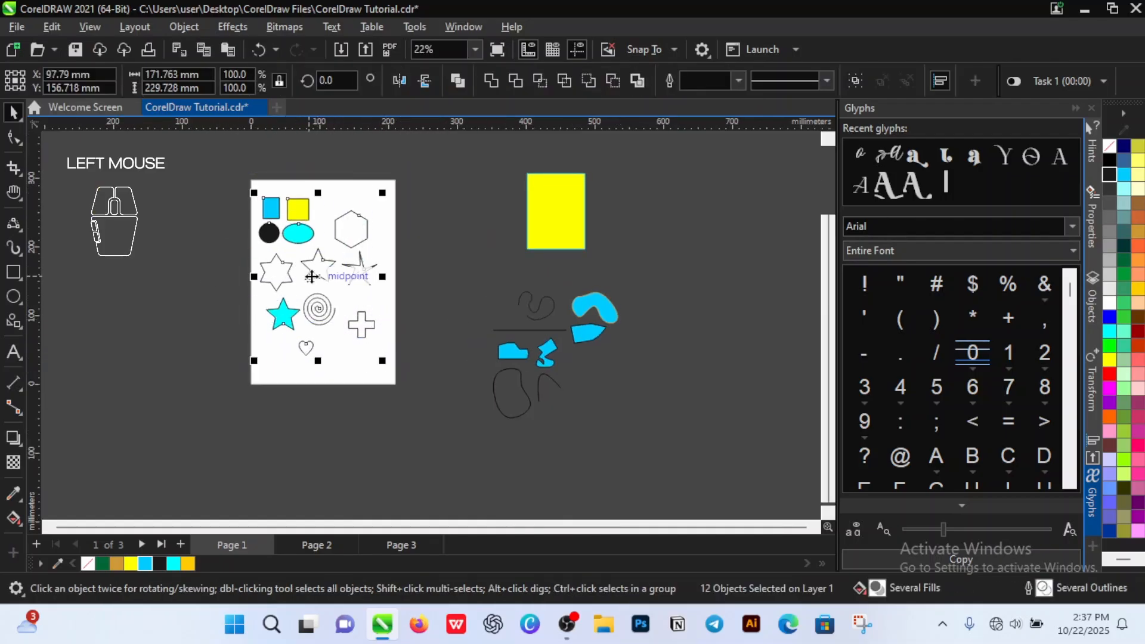
drag(359, 274, 763, 283)
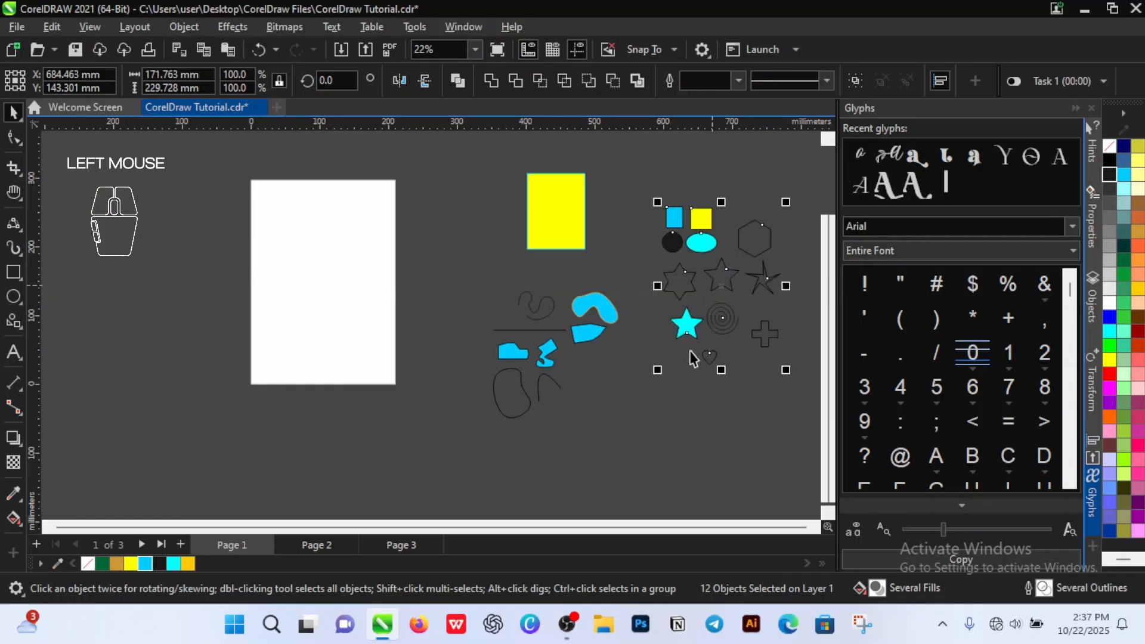
click(636, 394)
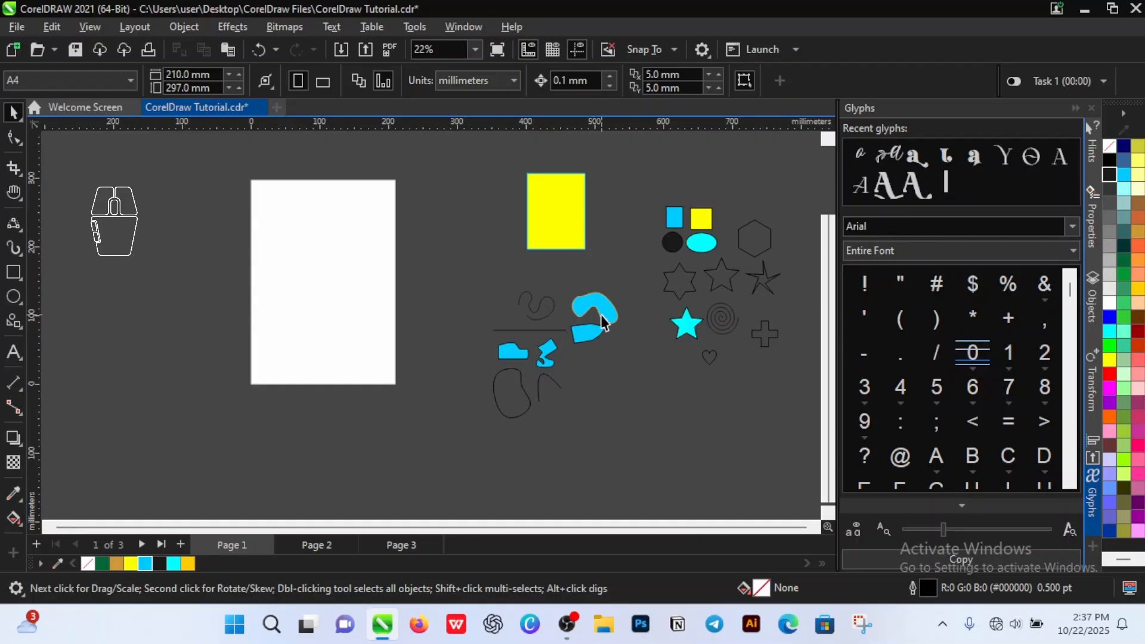
- Place a copy of the small yellow square on the blank page and enlarge it to about 56 mm
click(701, 222)
drag(701, 221, 311, 270)
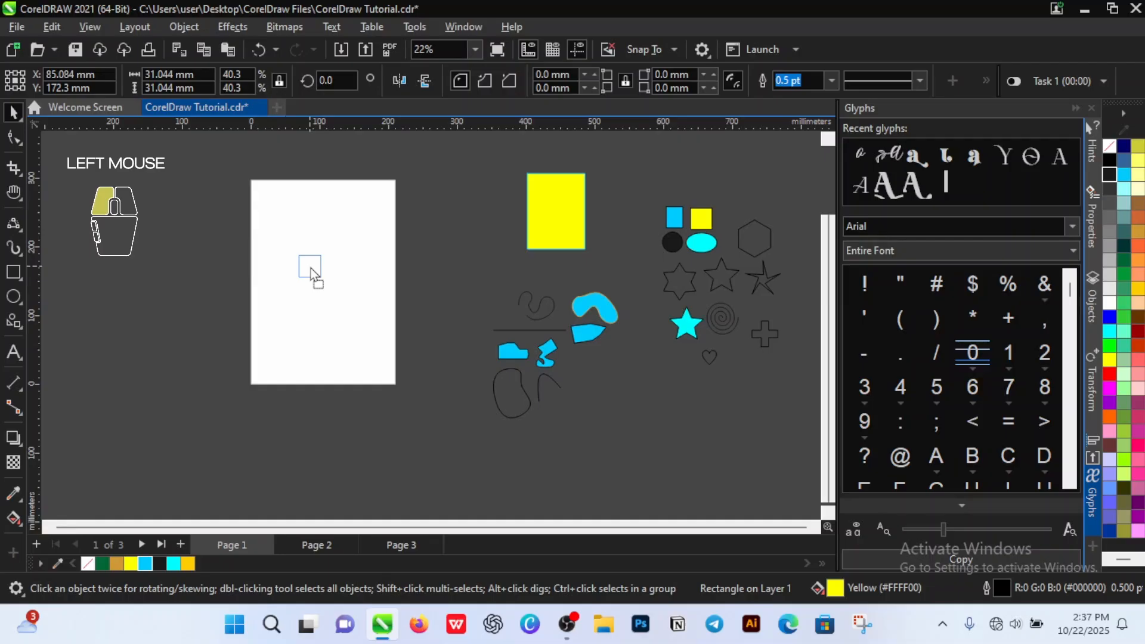
drag(310, 273, 310, 273)
right_click(311, 267)
drag(311, 267, 310, 266)
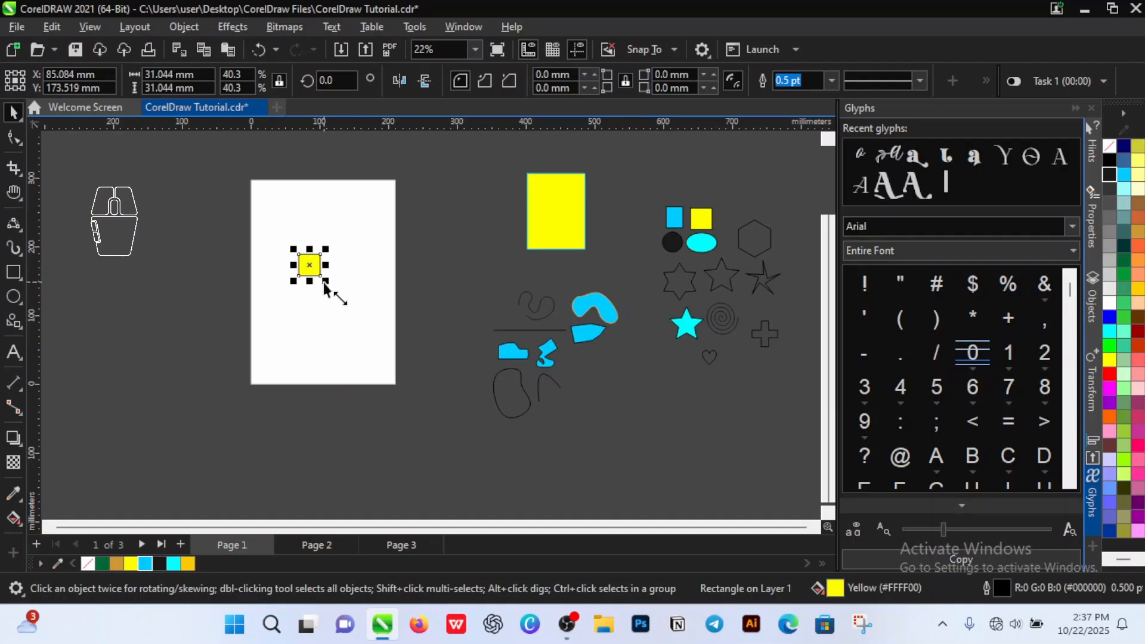
drag(325, 285, 342, 301)
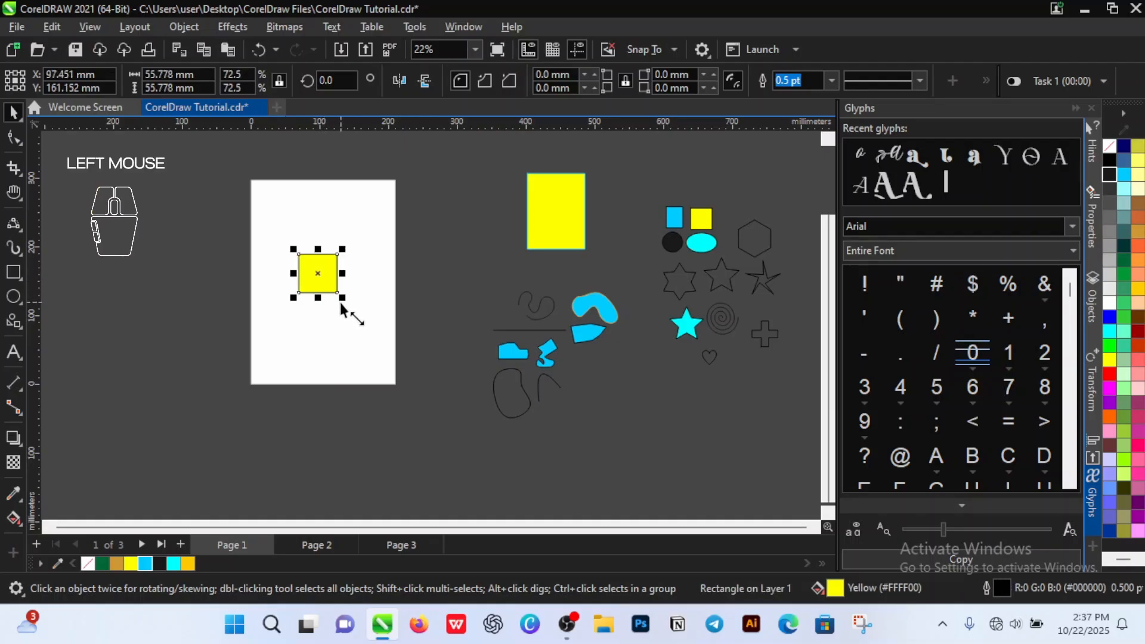
- Try duplicating the yellow square on the page, and delete the stray copy placed far off the page
key(ctrl)
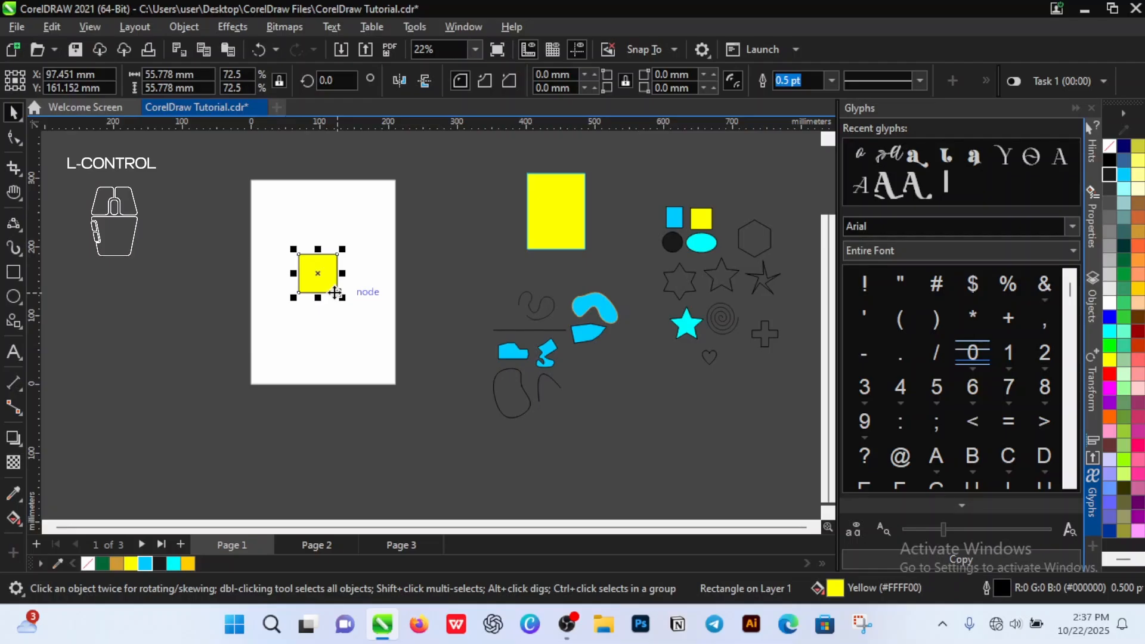
key(ctrl+d)
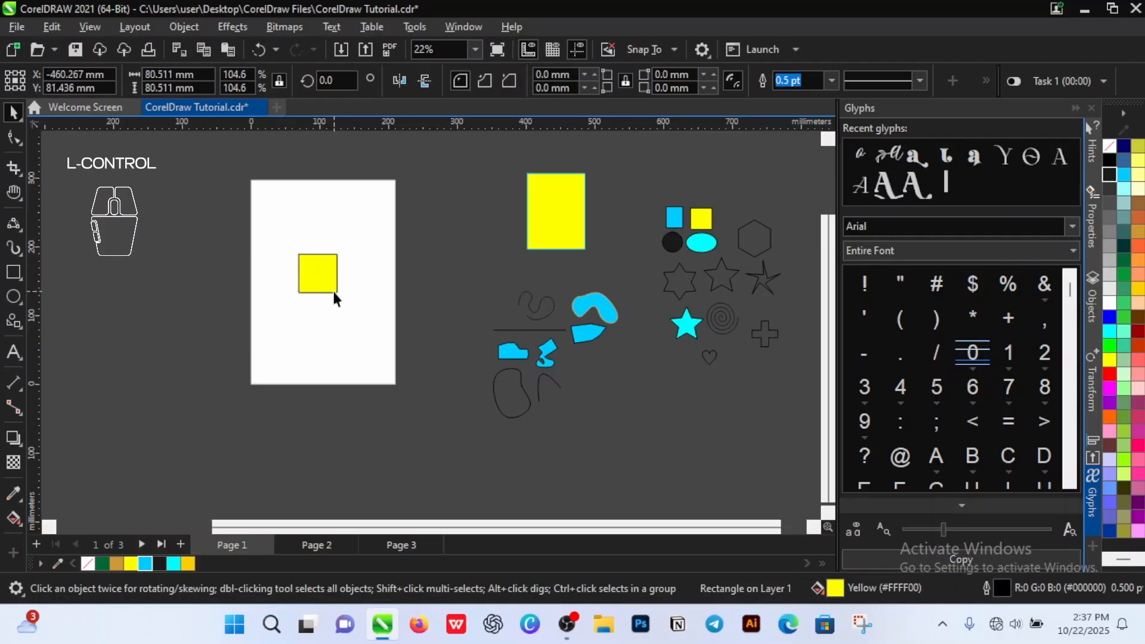
key(ctrl+z)
click(327, 276)
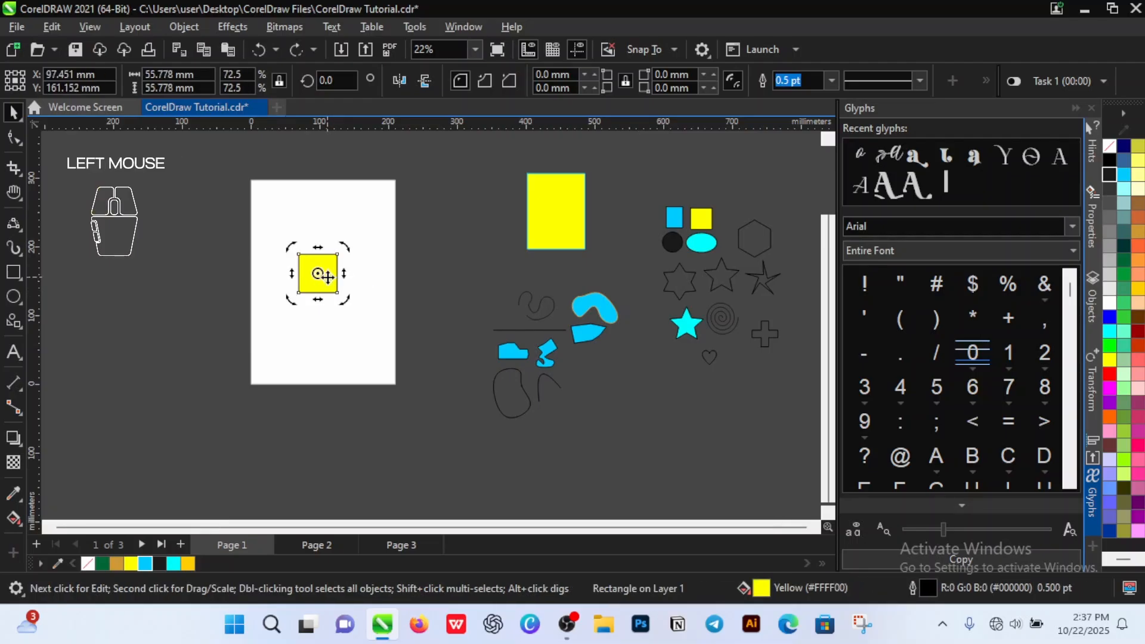
key(ctrl+d)
scroll(350, 291, down, 2)
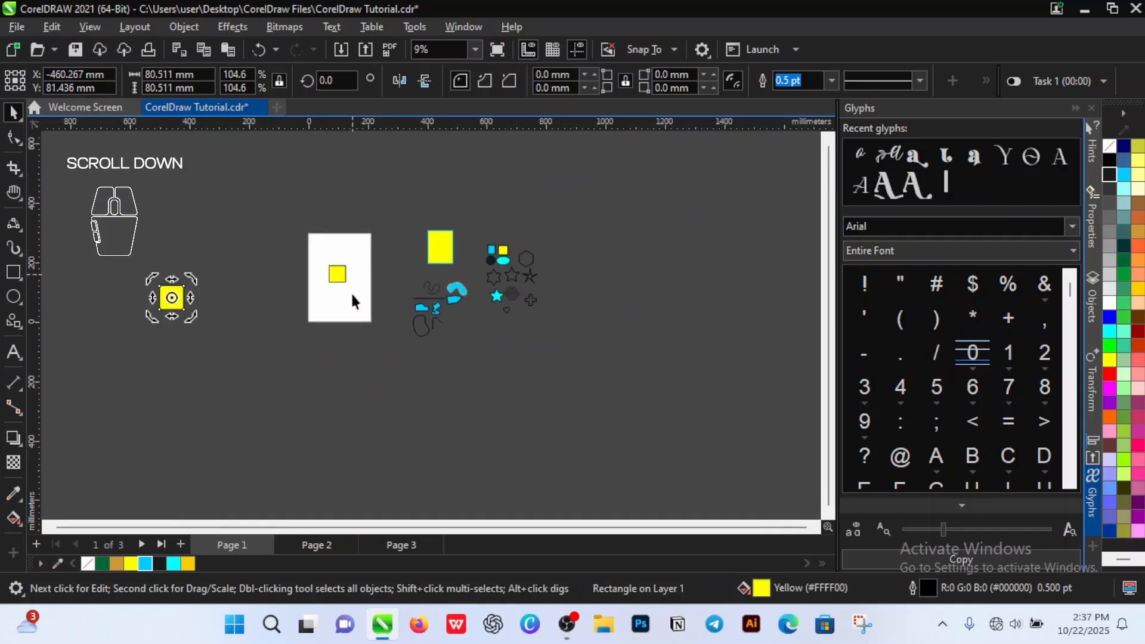
scroll(338, 297, up, 1)
click(185, 301)
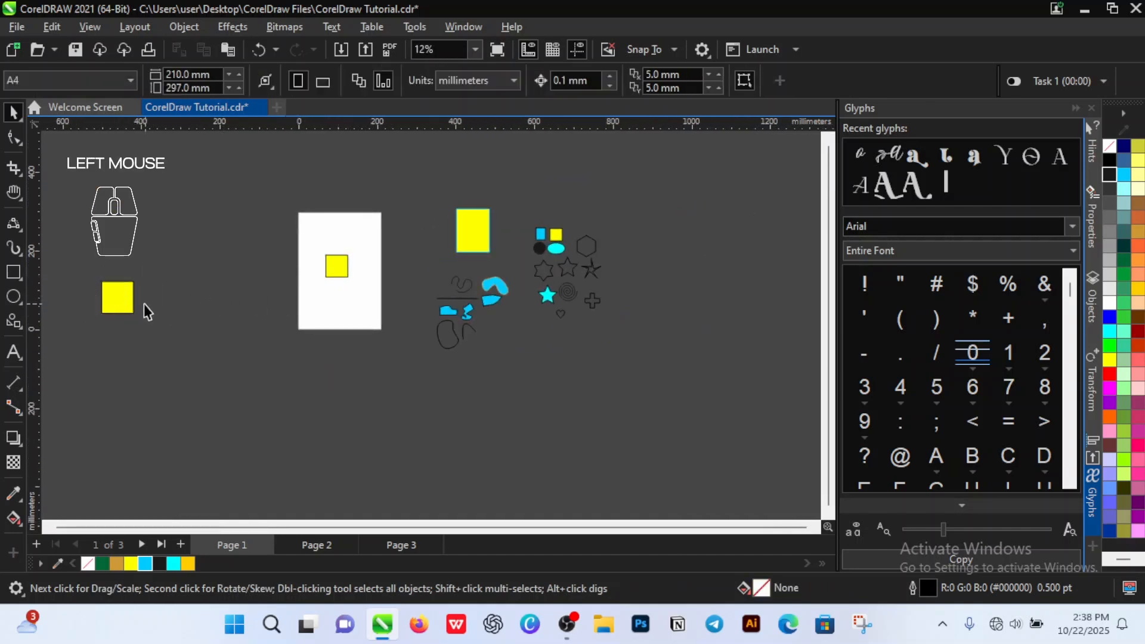
click(111, 307)
key(Delete)
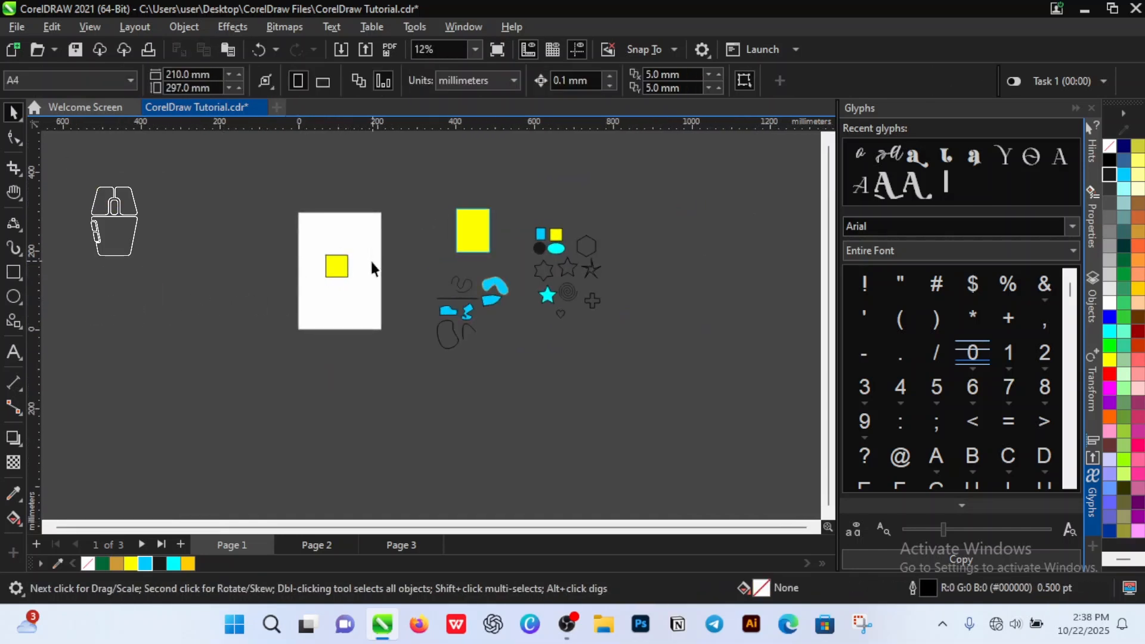
- Select the yellow square on the page and duplicate it with a slight offset from the original
scroll(371, 261, up, 2)
scroll(328, 273, up, 1)
click(294, 274)
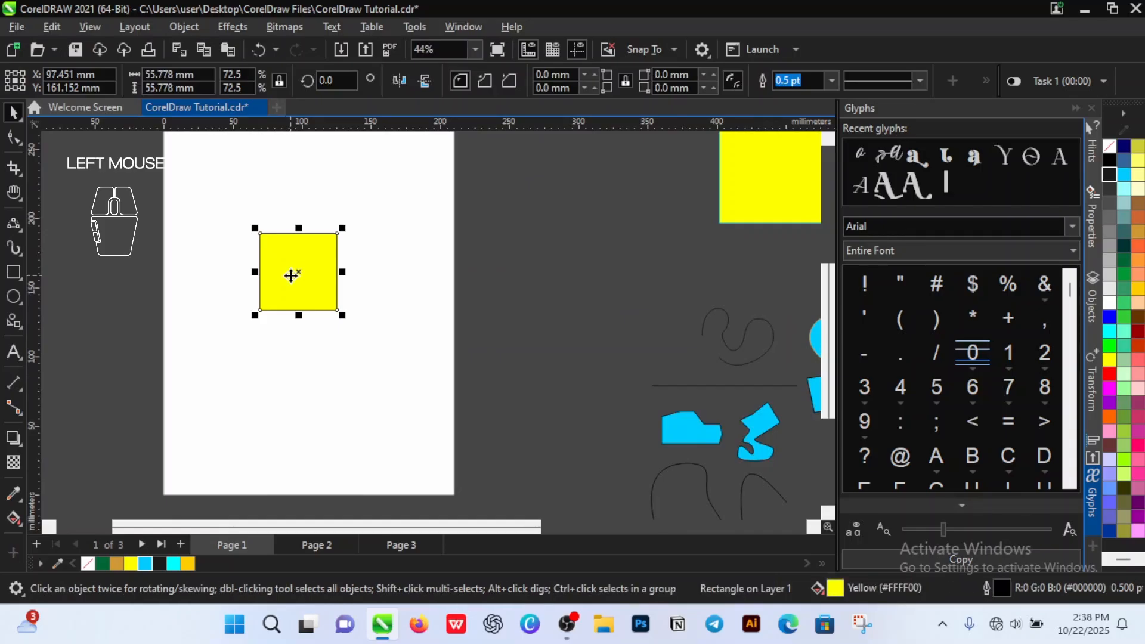
key(ctrl)
key(ctrl+d)
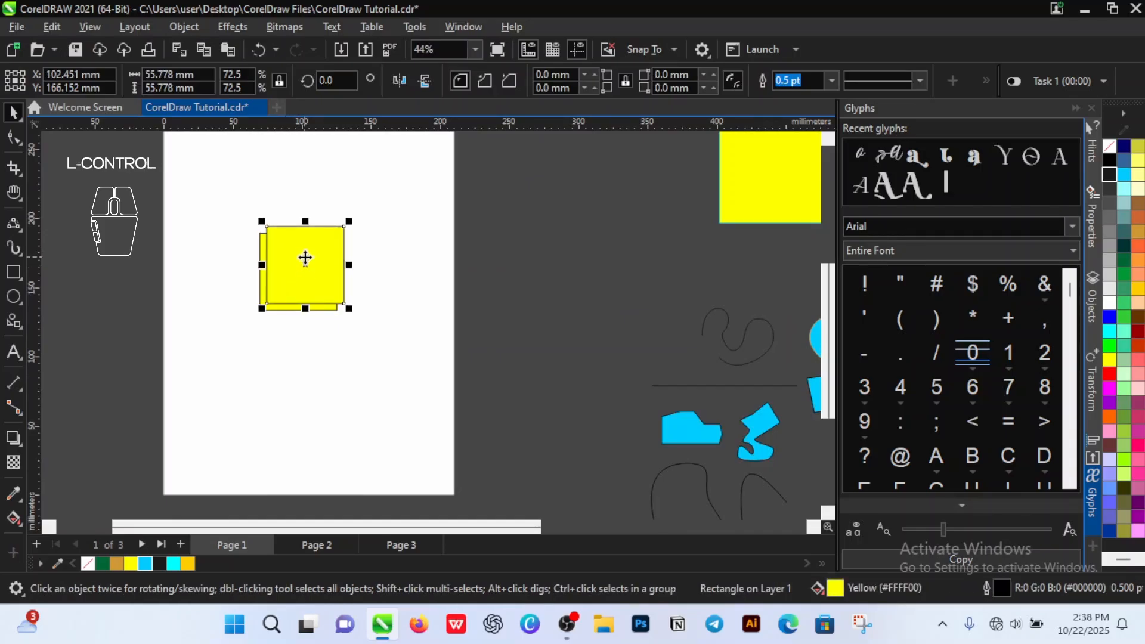
scroll(305, 256, down, 2)
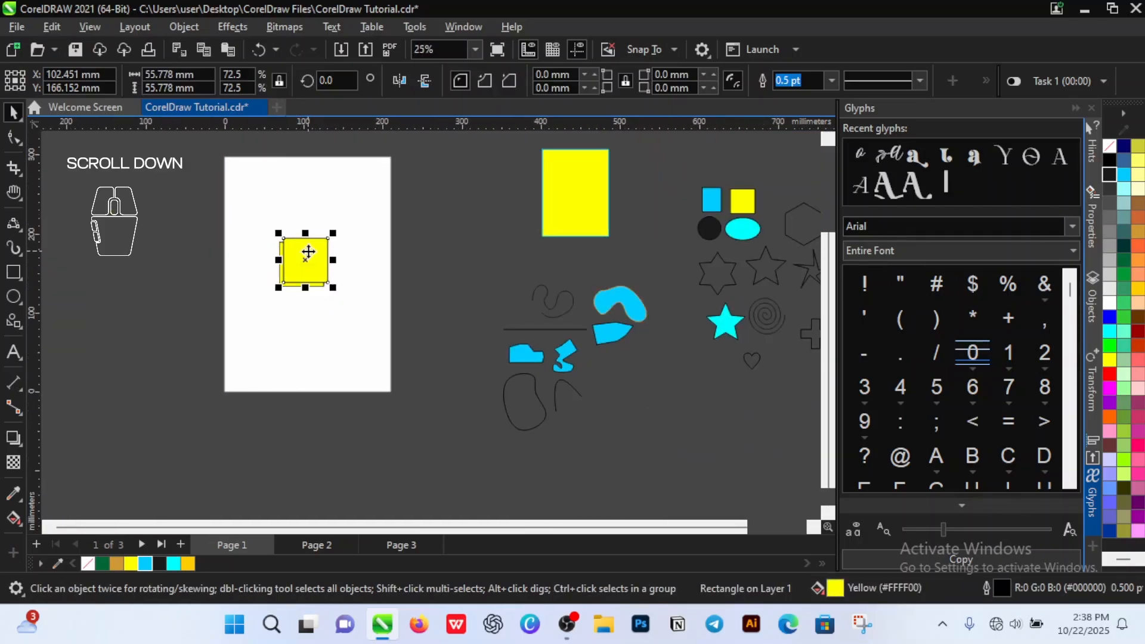
- Move the duplicated yellow square to the upper part of the page, and place a duplicate of the sky-blue curved shape near the page's lower edge
drag(307, 252, 334, 192)
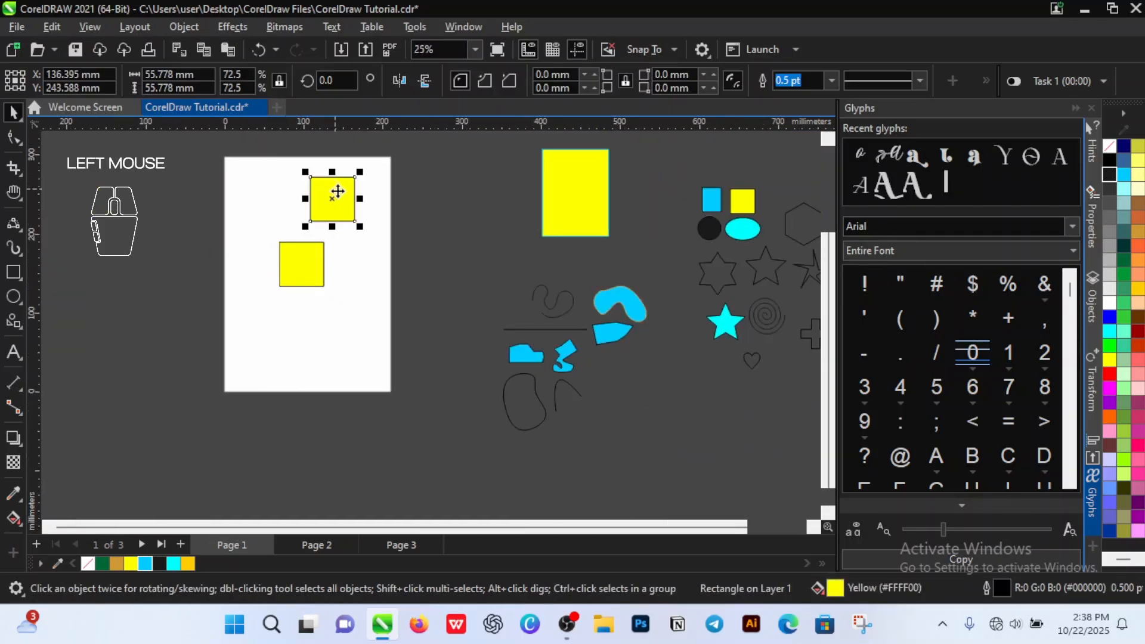
click(422, 237)
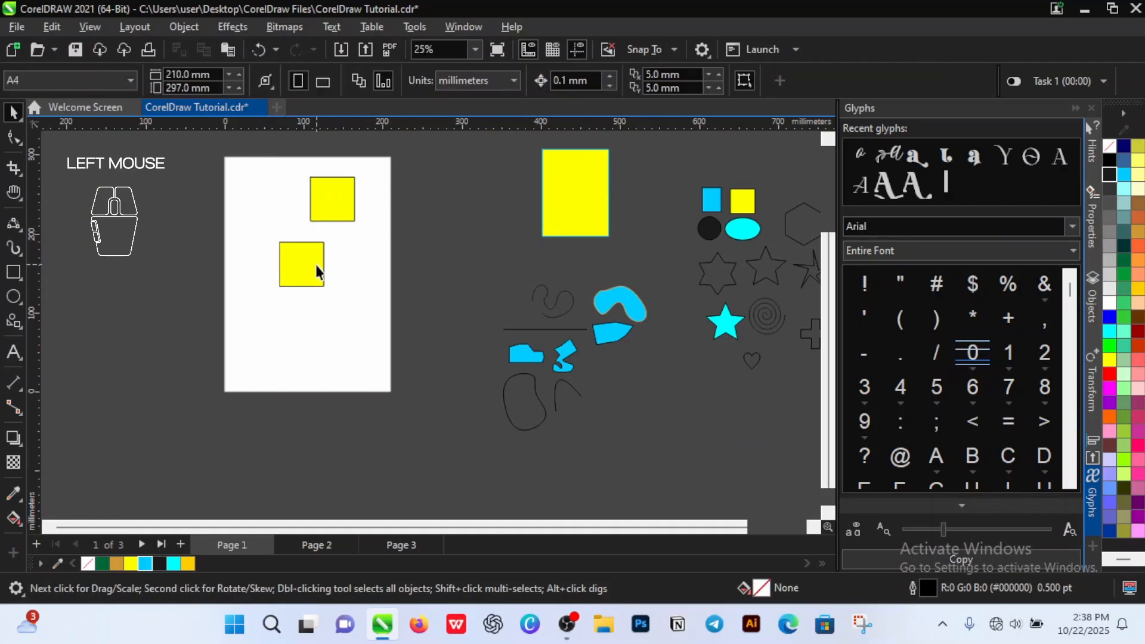
click(623, 300)
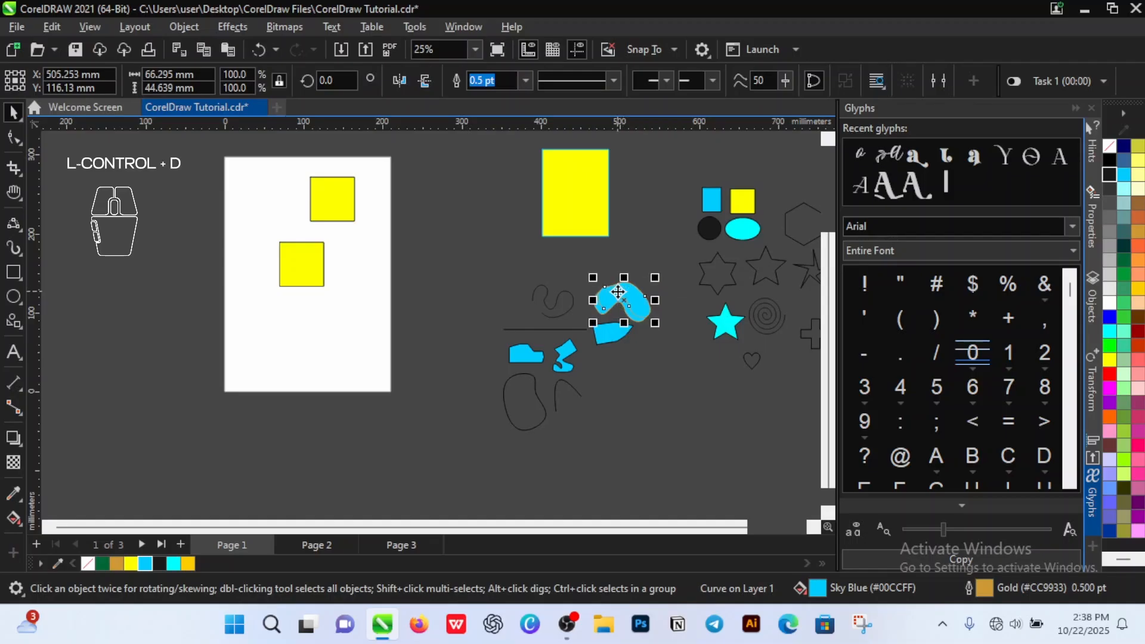
drag(619, 293, 284, 361)
- Delete the upper of the two yellow squares on the page
click(339, 195)
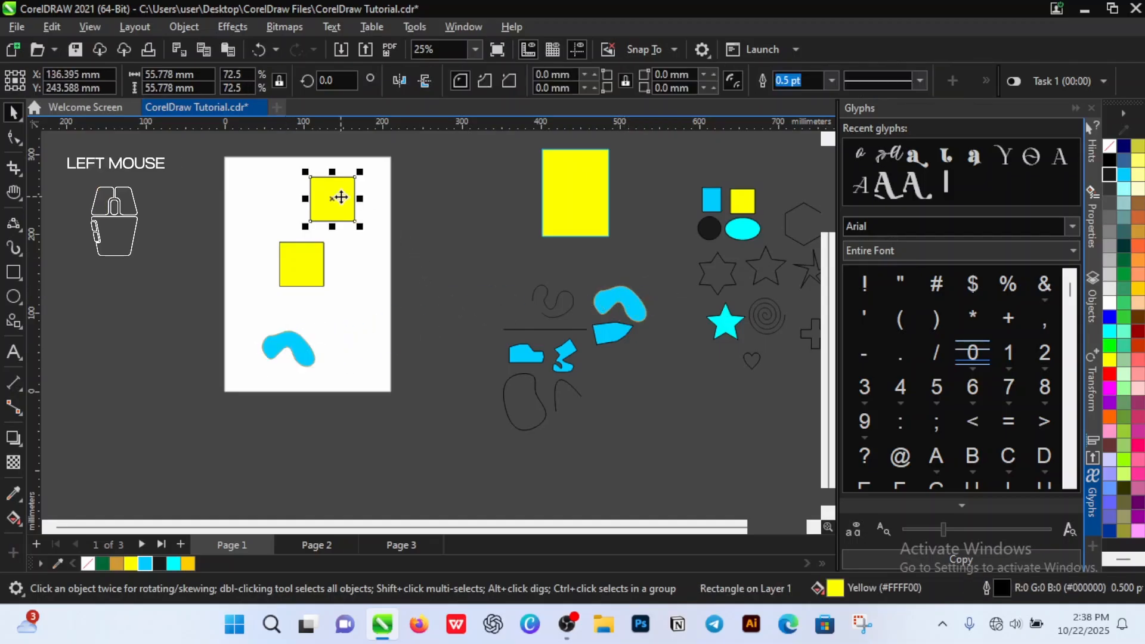
key(Delete)
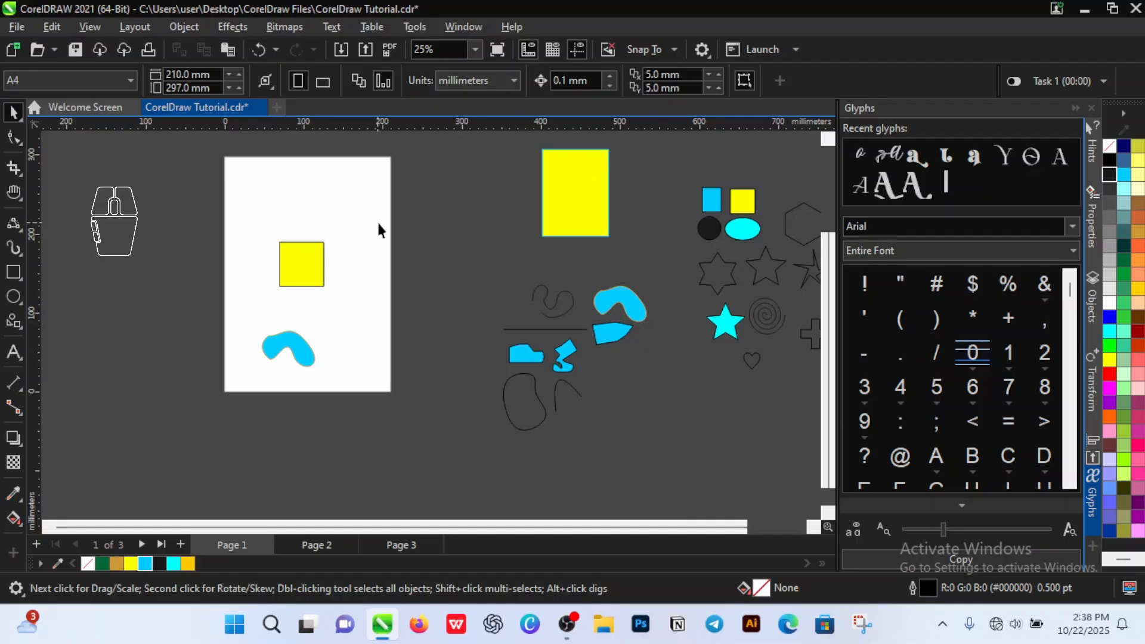
click(298, 275)
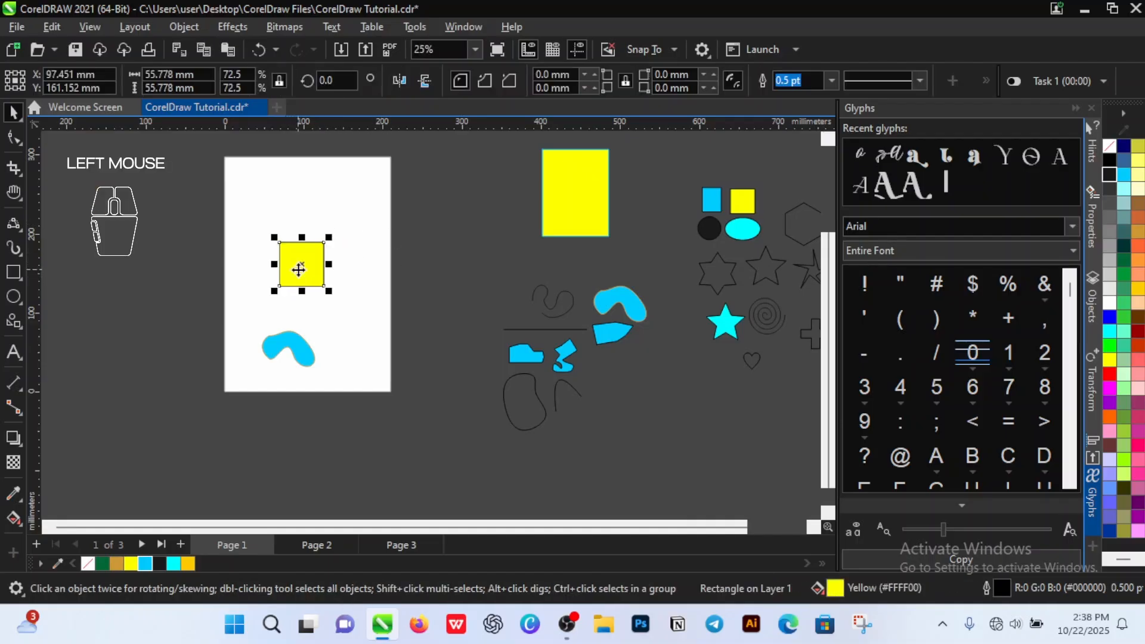
- Try skewing the sky-blue curved shape on the page horizontally and vertically, and undo both skews
click(298, 349)
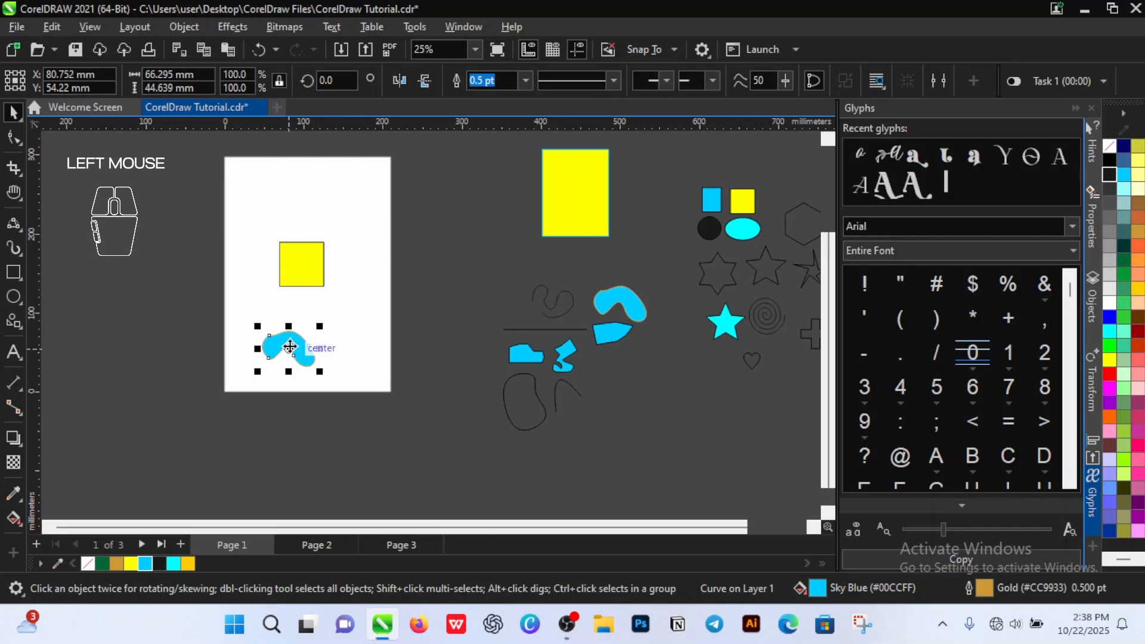
click(290, 347)
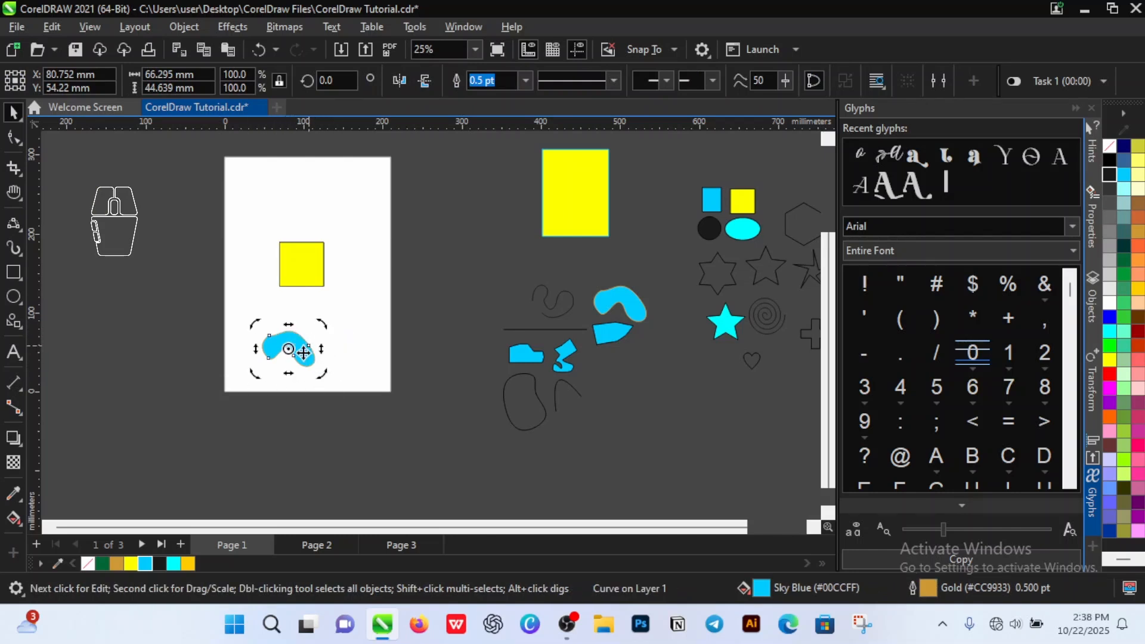
scroll(305, 374, up, 2)
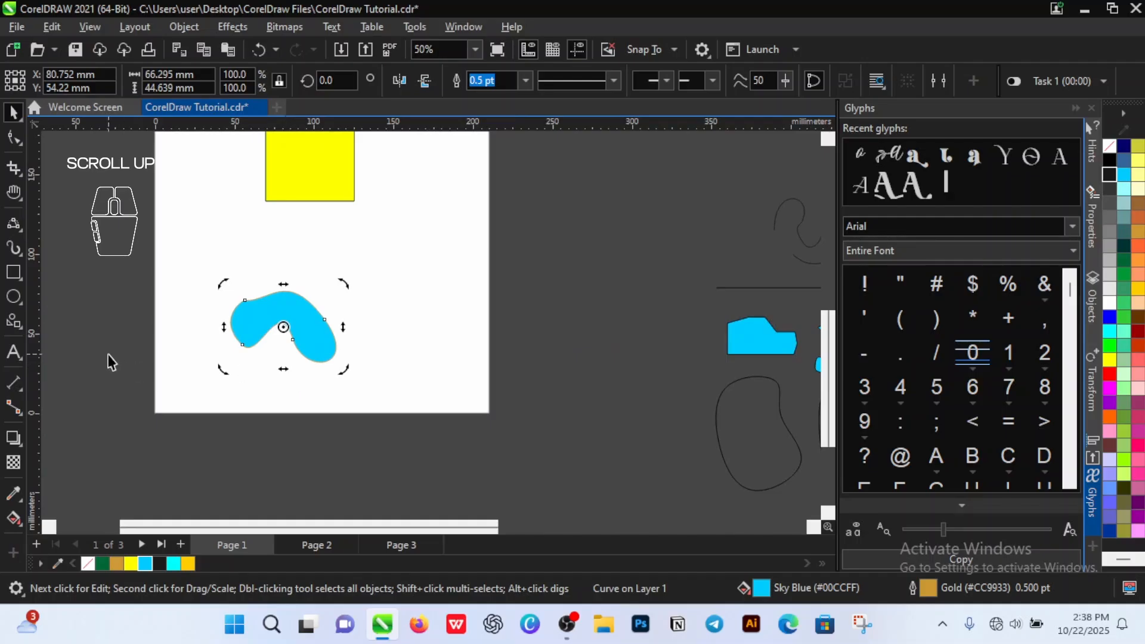
scroll(269, 358, down, 1)
scroll(136, 358, up, 1)
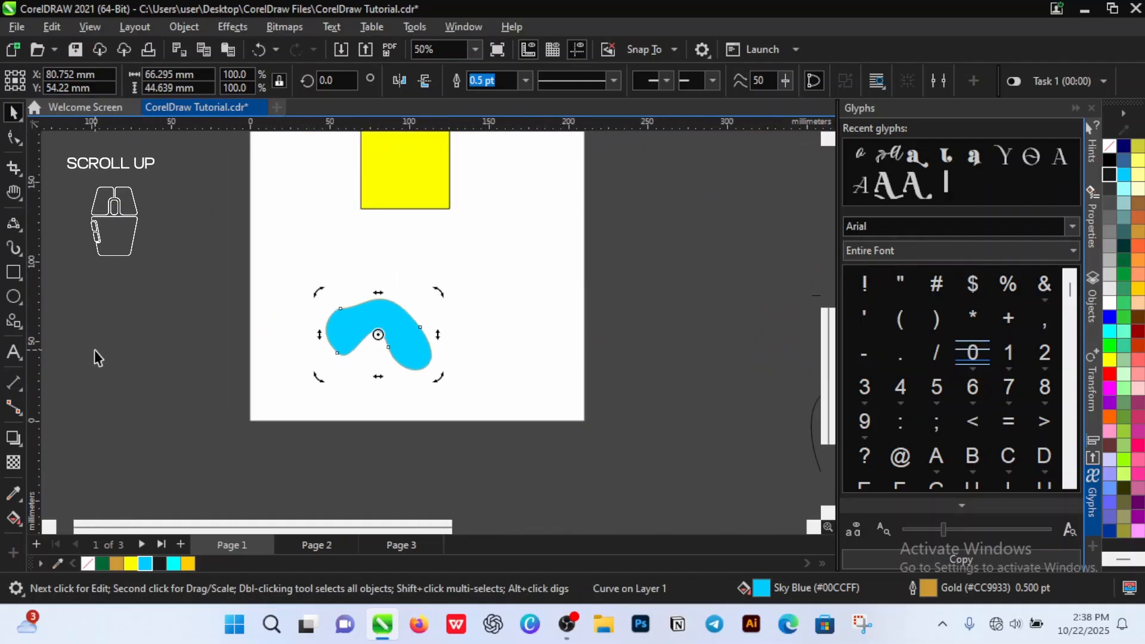
scroll(94, 350, up, 1)
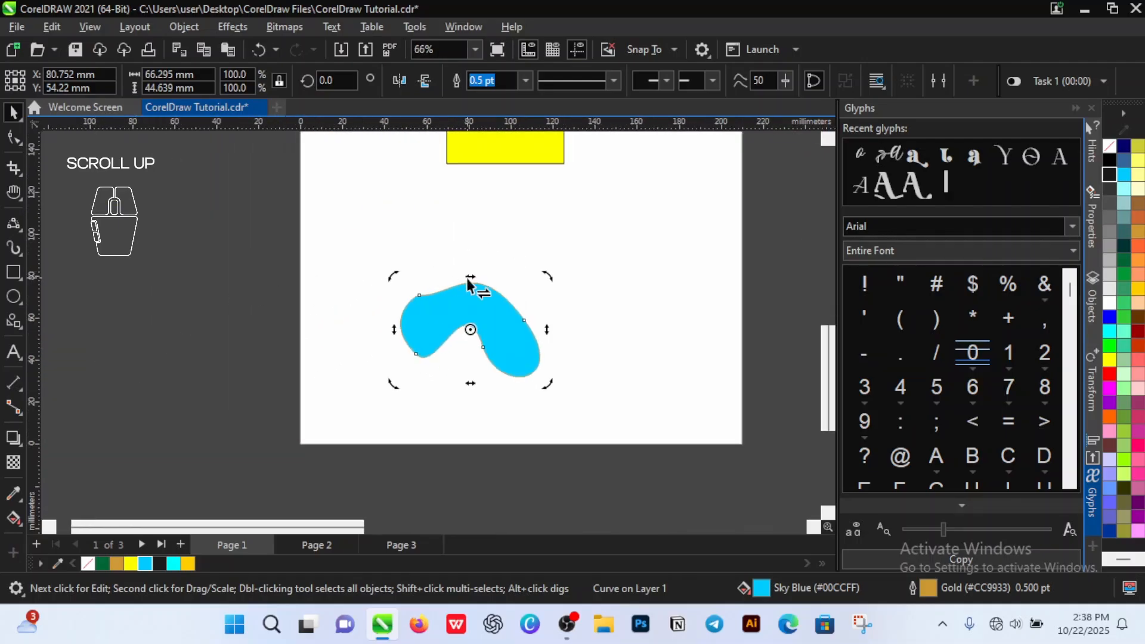
drag(469, 280, 526, 284)
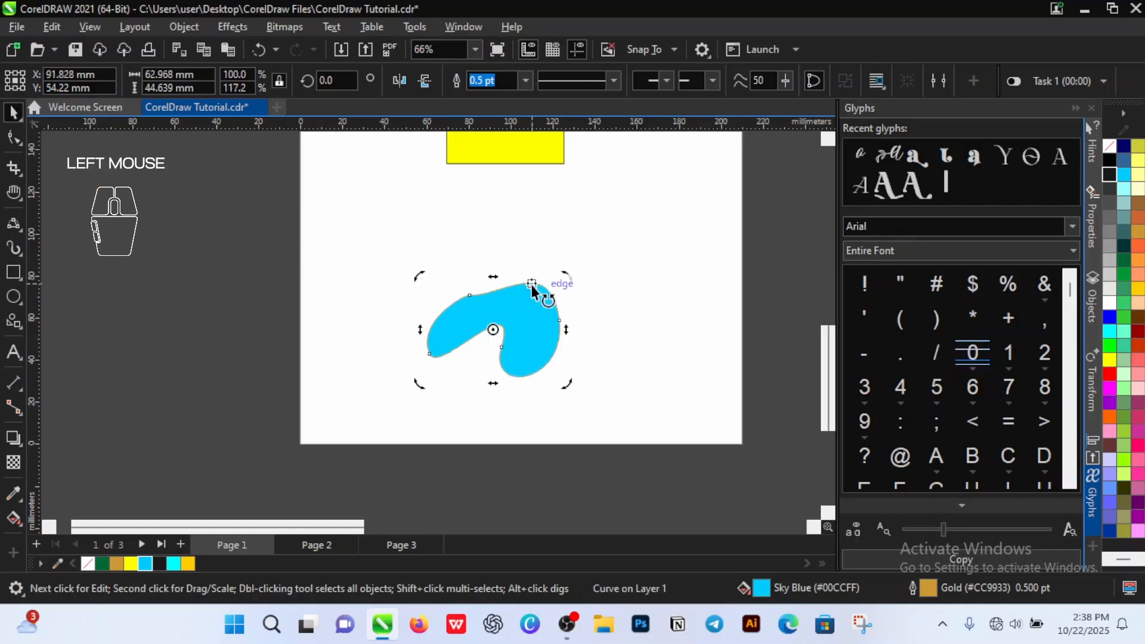
key(ctrl)
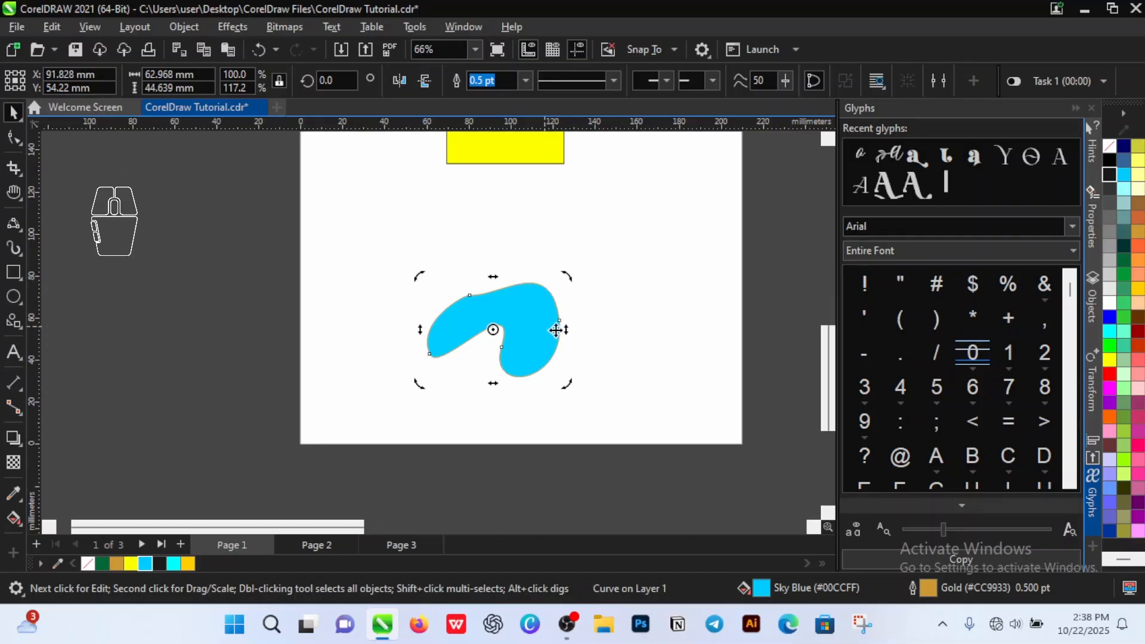
drag(567, 332, 575, 294)
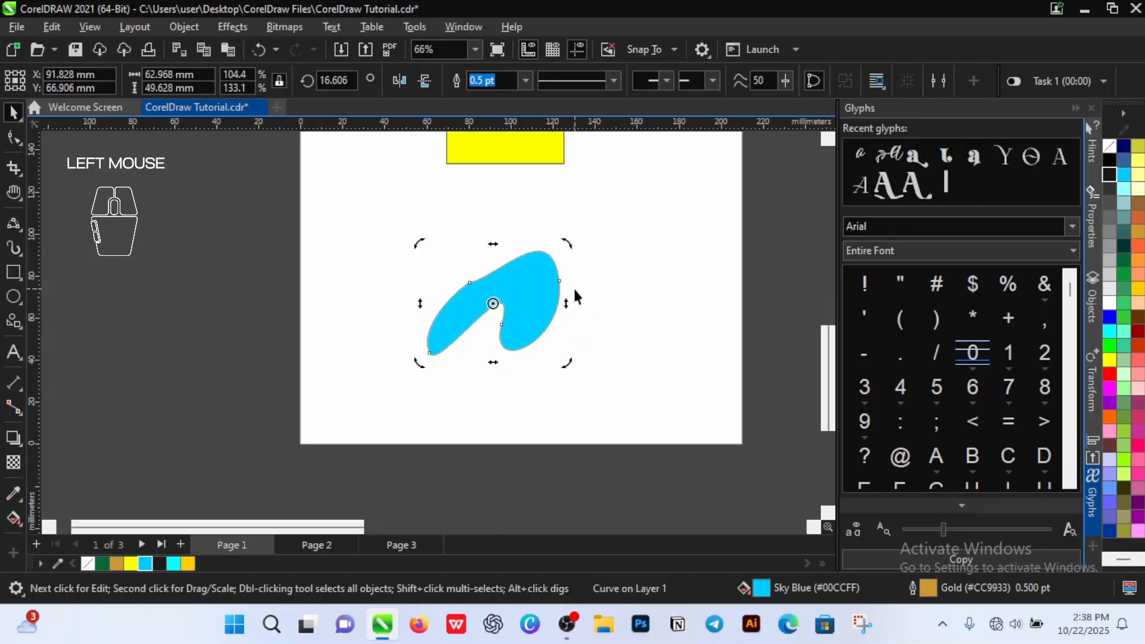
key(ctrl)
key(ctrl+z)
key(ctrl+z)
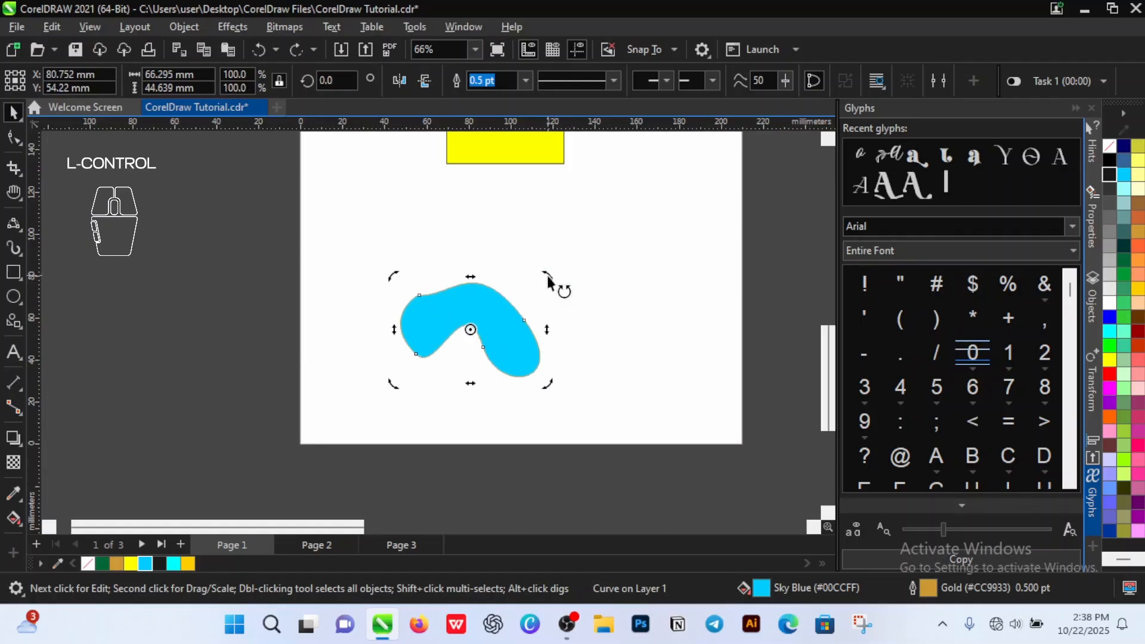
- Try rotating the sky-blue shape about its centre and about a pivot moved onto its left lobe, and undo the off-centre rotations and pivot moves
drag(557, 287, 400, 349)
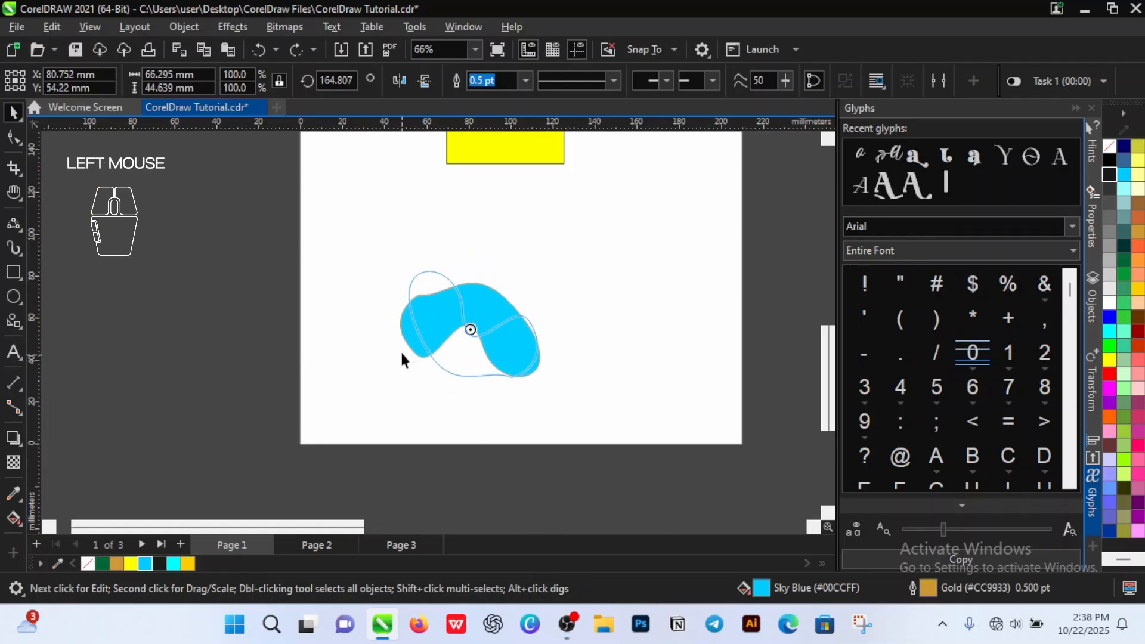
drag(549, 385, 374, 339)
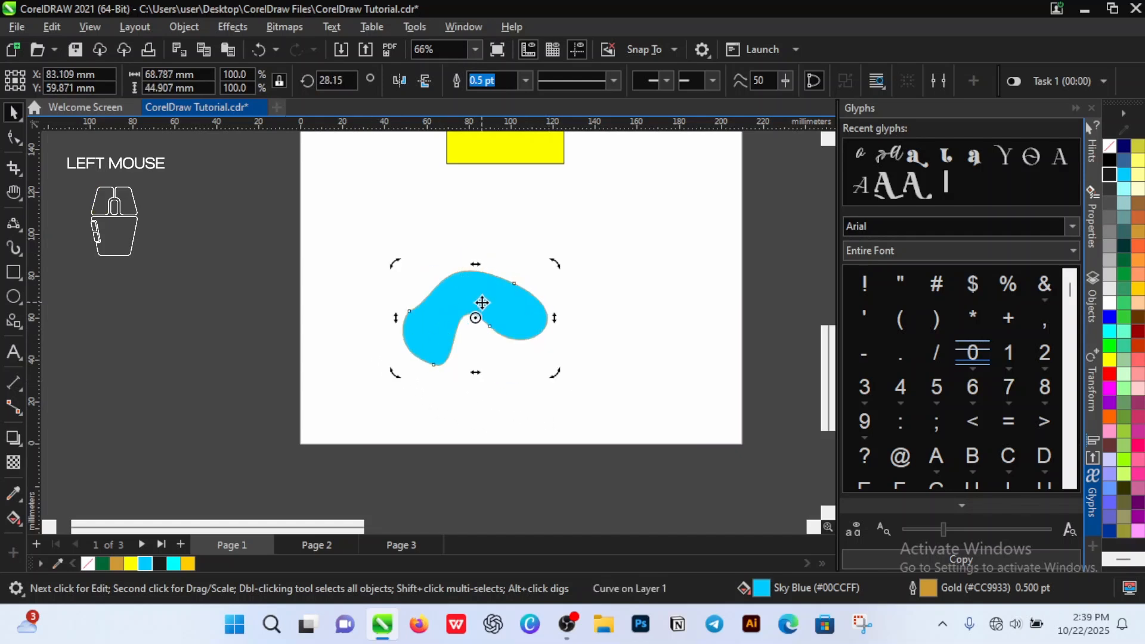
mouse_move(475, 317)
mouse_down()
mouse_move(475, 354)
mouse_move(437, 338)
mouse_up()
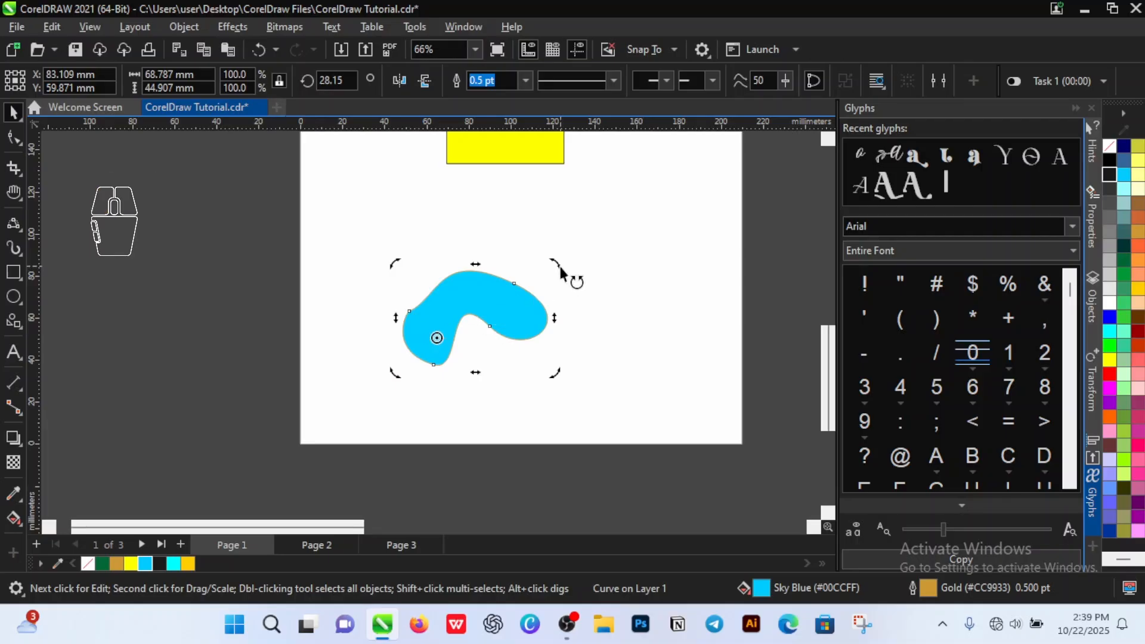
mouse_move(440, 337)
mouse_down()
mouse_move(417, 324)
mouse_move(427, 329)
mouse_up()
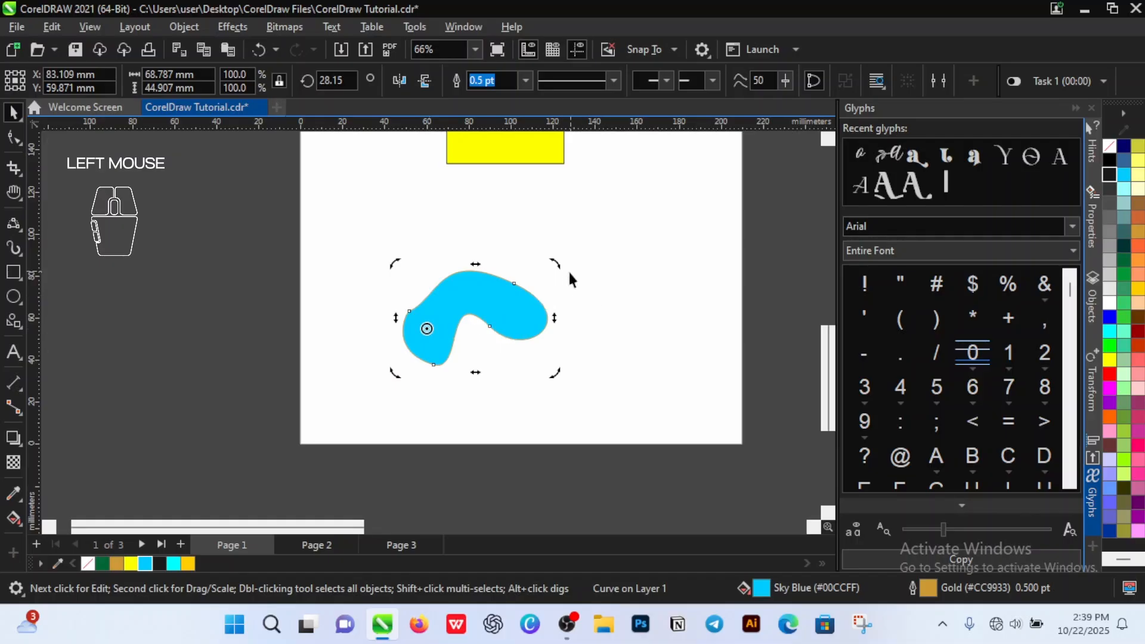
mouse_move(566, 272)
mouse_down()
mouse_move(531, 387)
mouse_move(493, 428)
mouse_move(385, 398)
mouse_move(361, 332)
mouse_move(405, 280)
mouse_up()
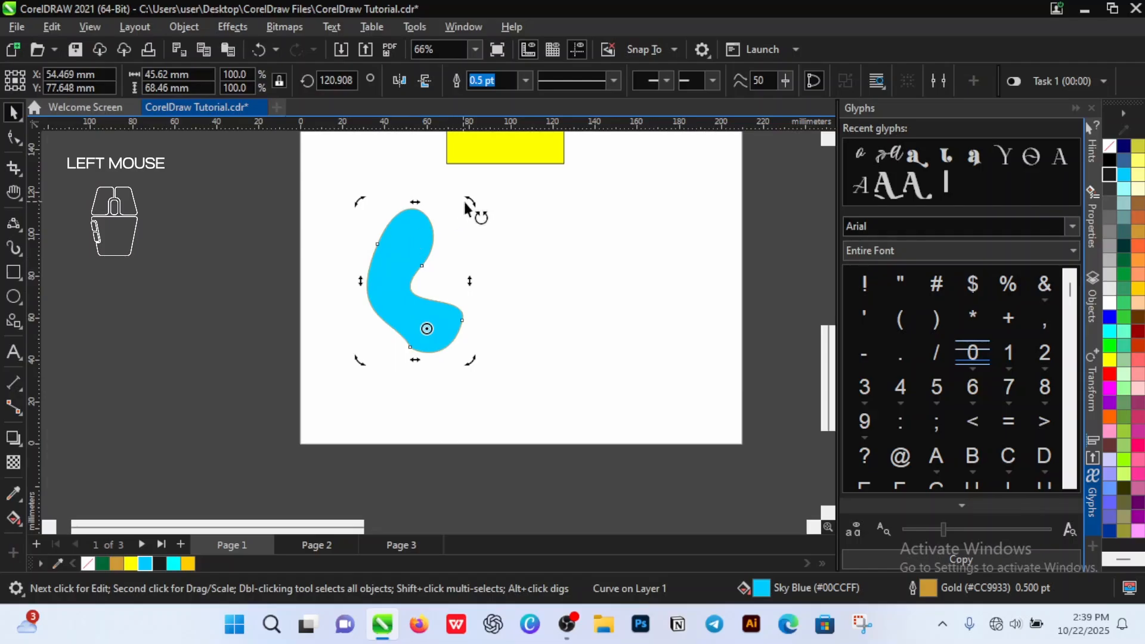
drag(470, 203, 558, 373)
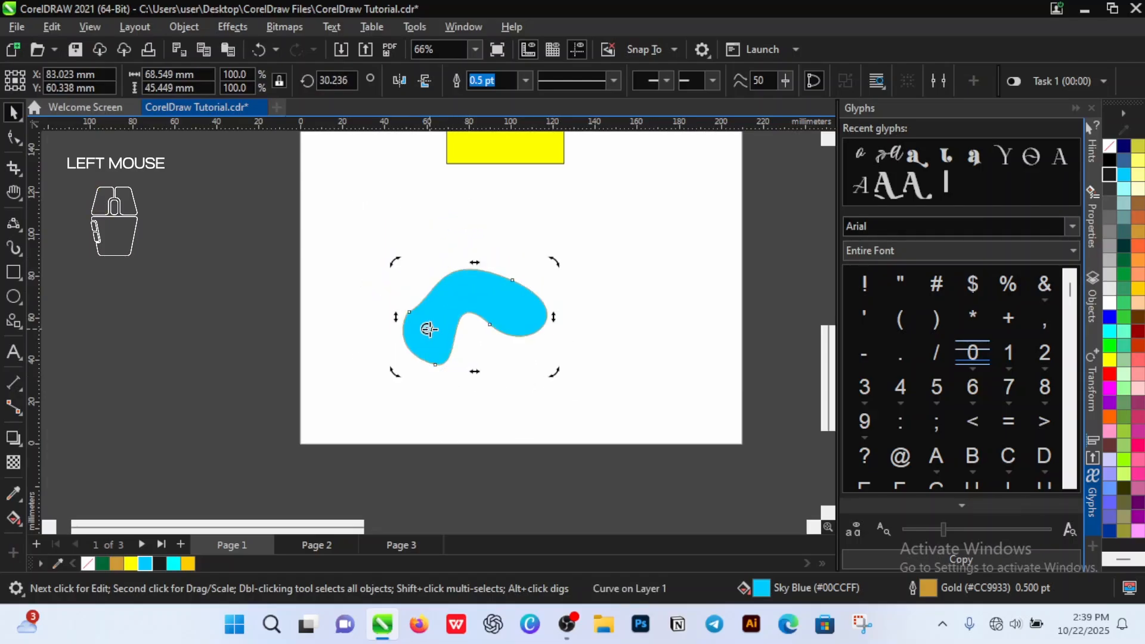
key(ctrl+z)
key(ctrl+z)
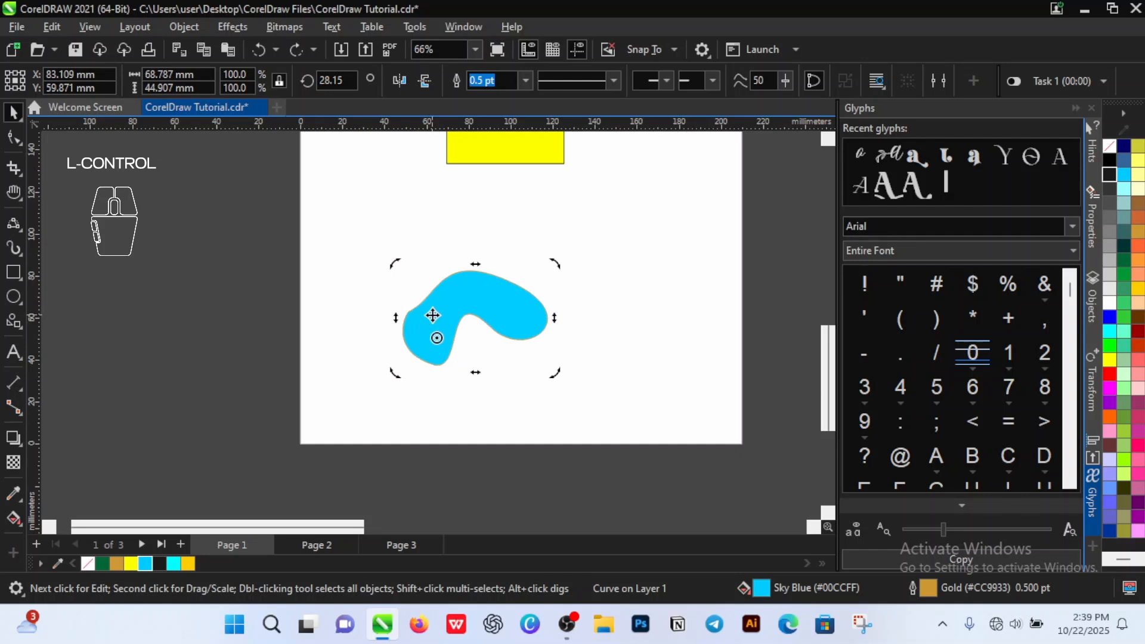
key(ctrl+z)
key(ctrl+z)
- Try rotating the sky-blue shape about its centre again, and undo all of its rotations
drag(560, 370, 485, 387)
click(527, 316)
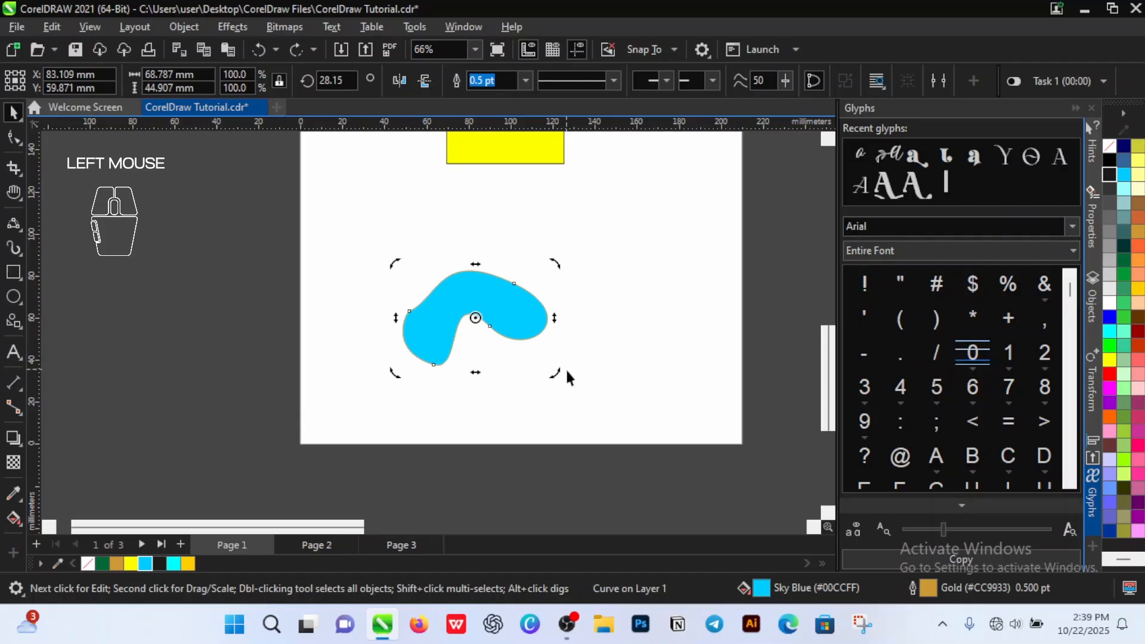
drag(560, 370, 435, 416)
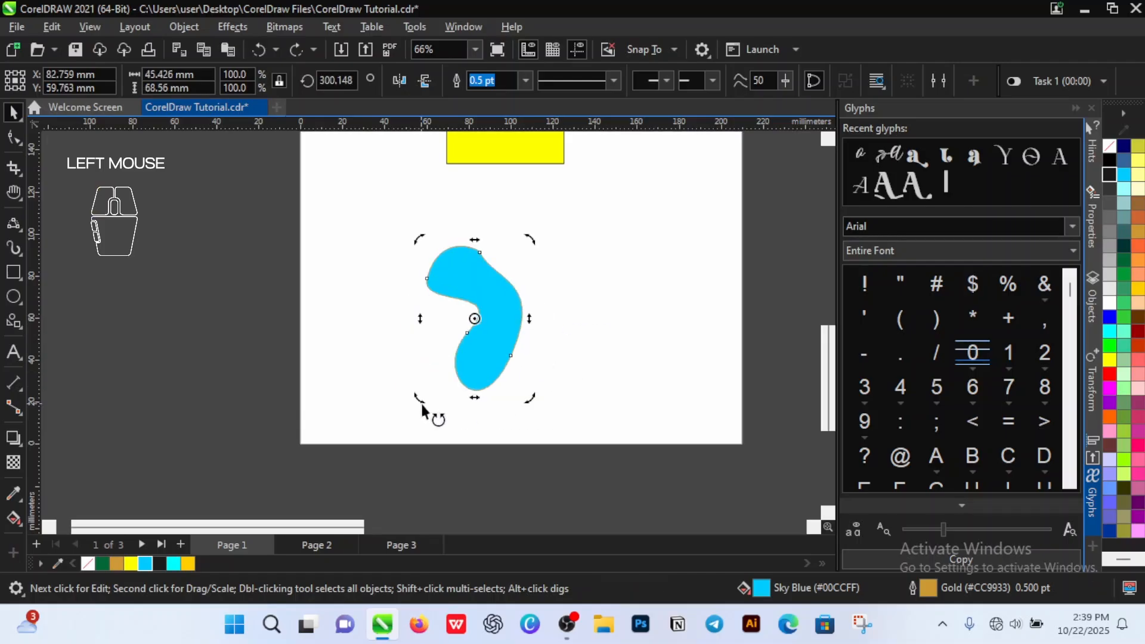
key(ctrl+z)
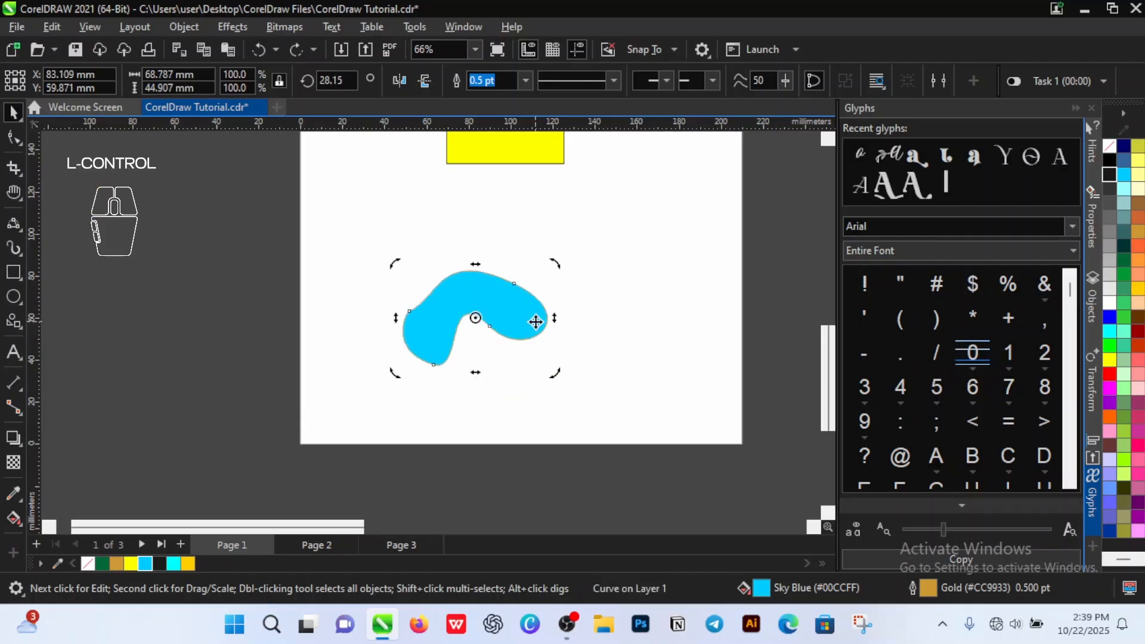
key(ctrl+z)
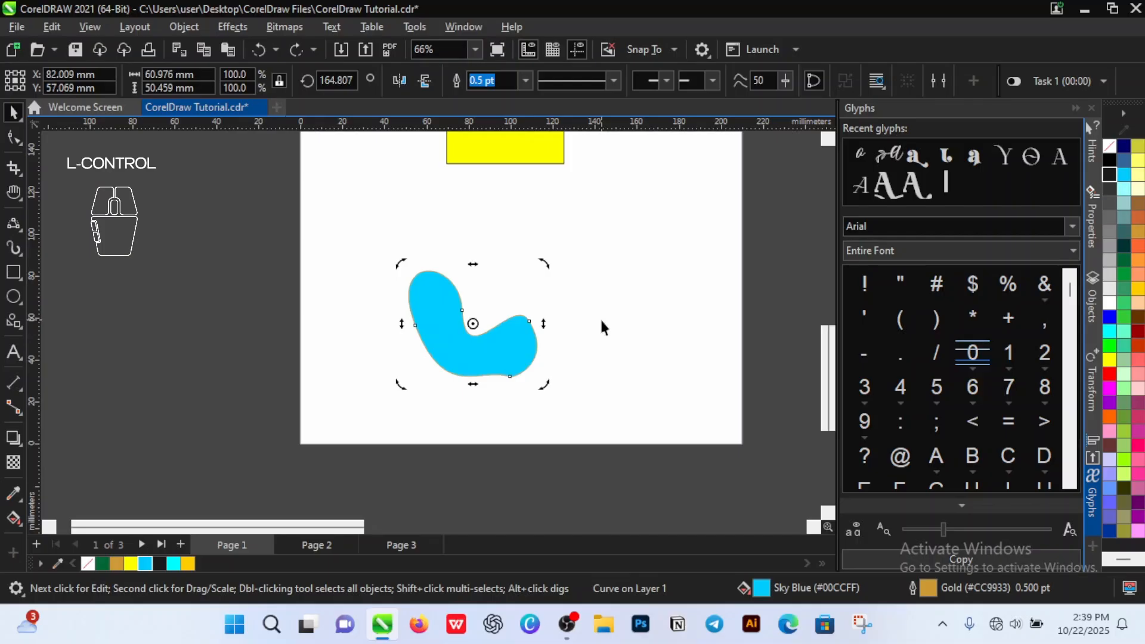
key(ctrl+z)
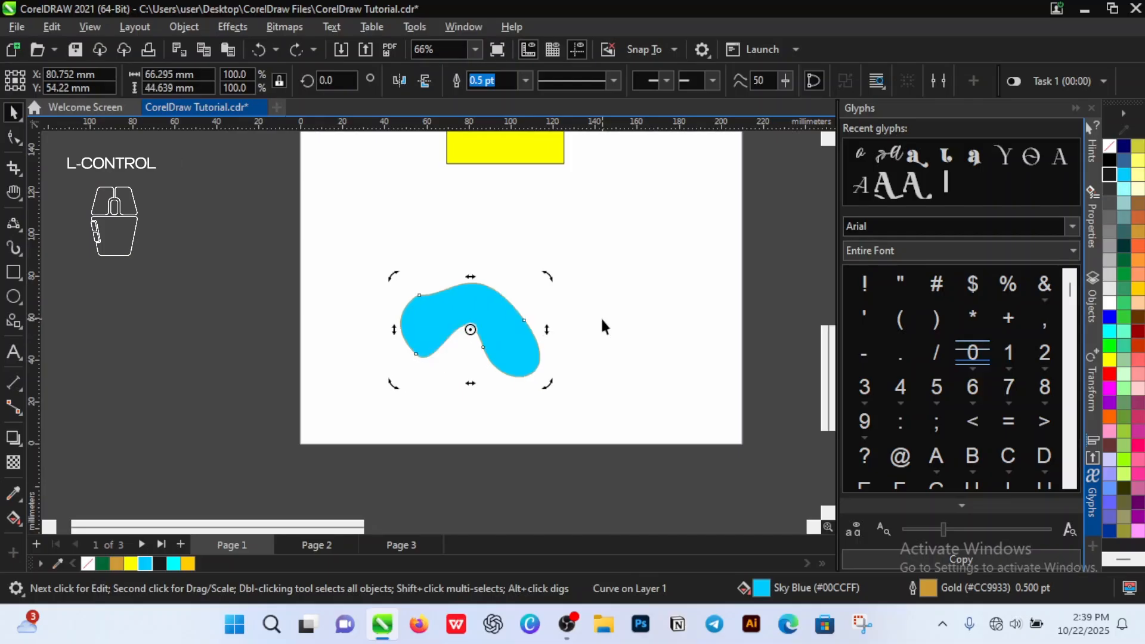
- Move the sky-blue shape's rotation centre onto its left lobe and rotate the shape to about 241°
drag(471, 329, 420, 318)
mouse_move(549, 385)
mouse_down()
mouse_move(489, 426)
mouse_move(344, 368)
mouse_up()
key(space)
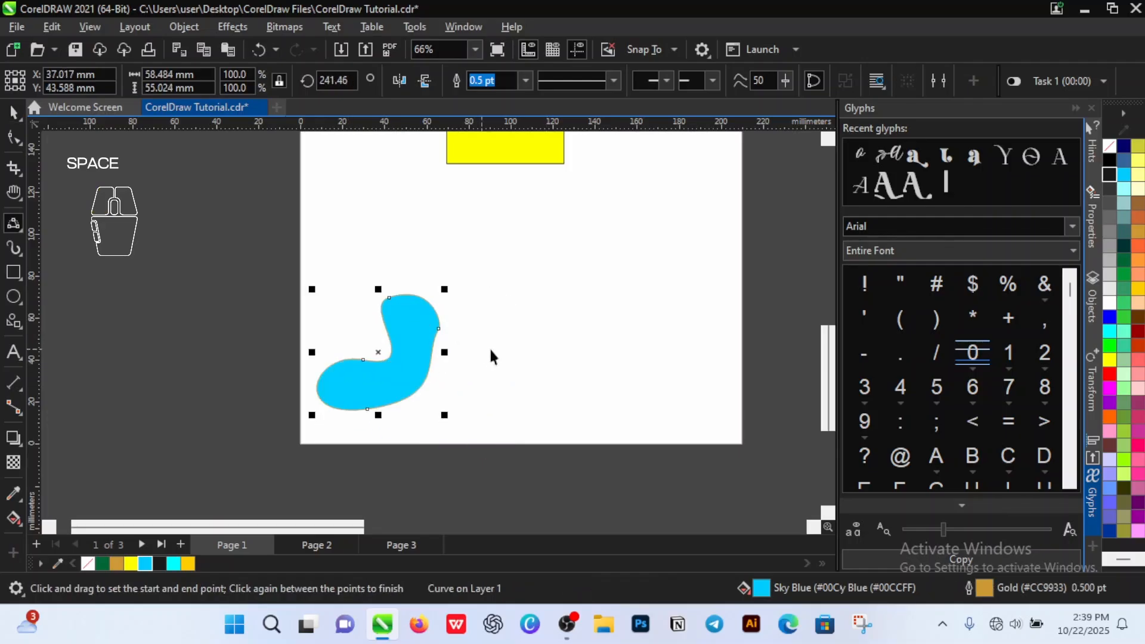
scroll(369, 358, down, 2)
scroll(368, 354, up, 1)
click(459, 344)
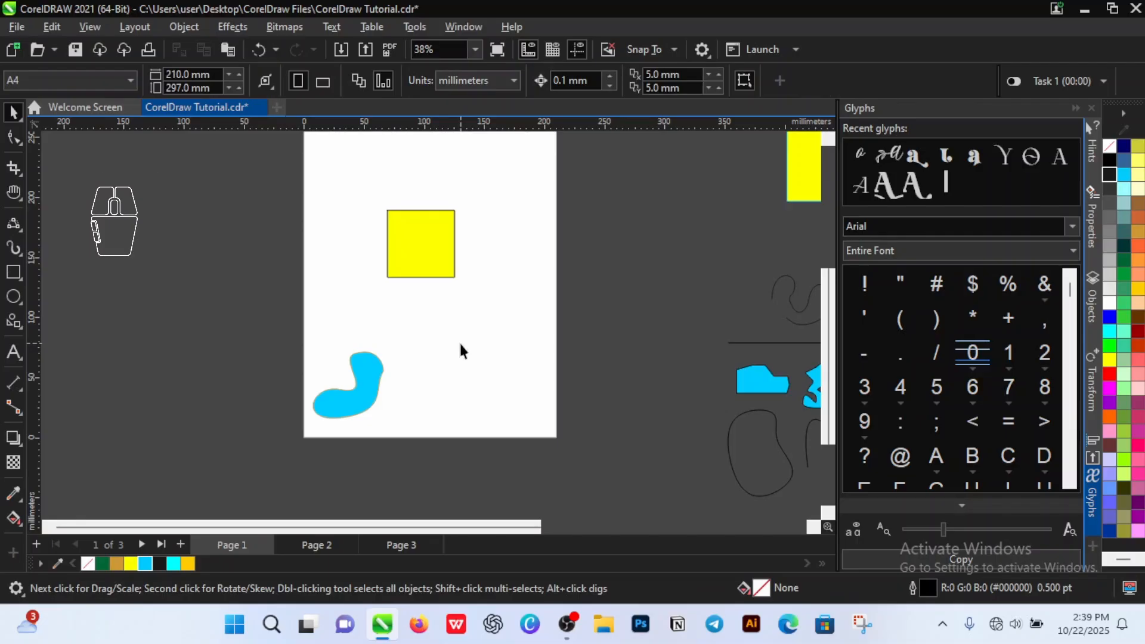
- Set the rotation angle of the yellow square on the page to 45° and deselect it
click(424, 241)
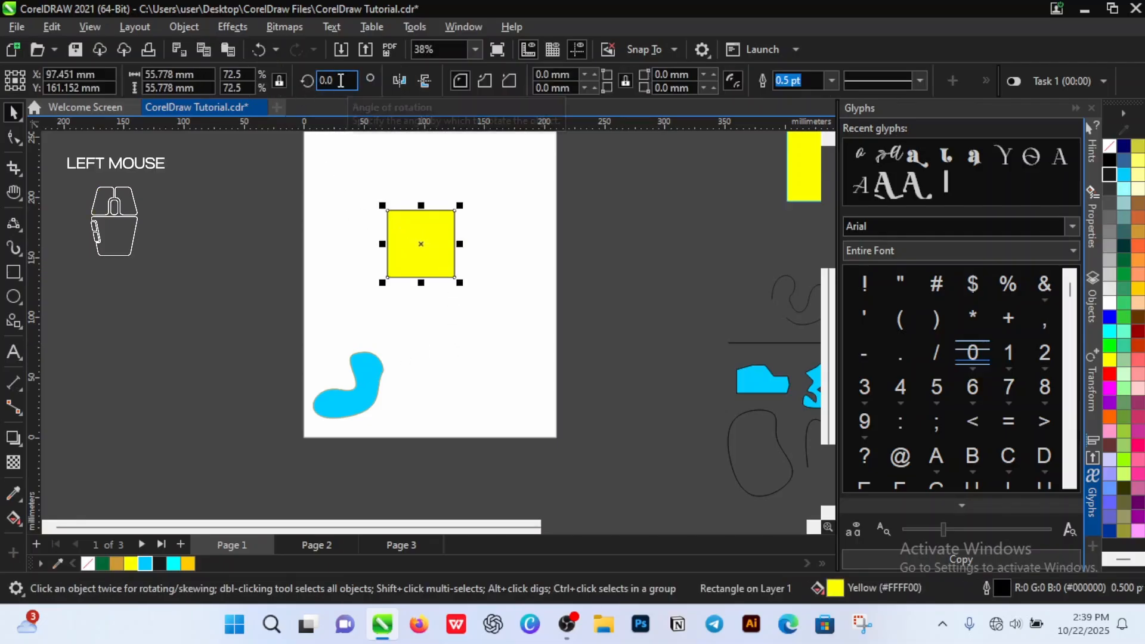
click(341, 80)
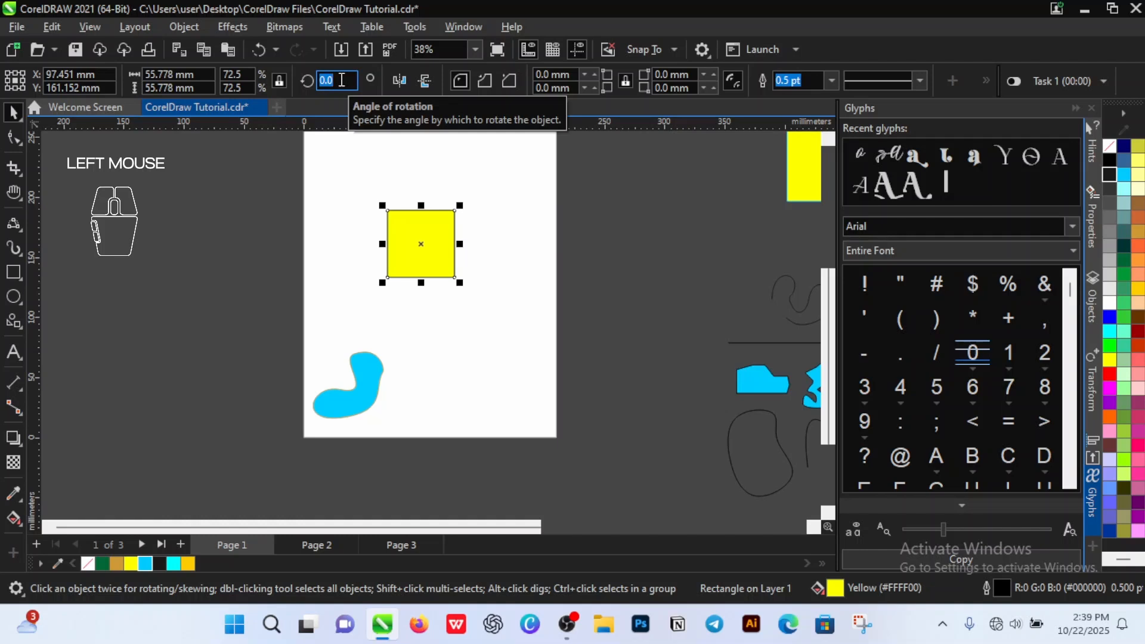
text(45)
key(Return)
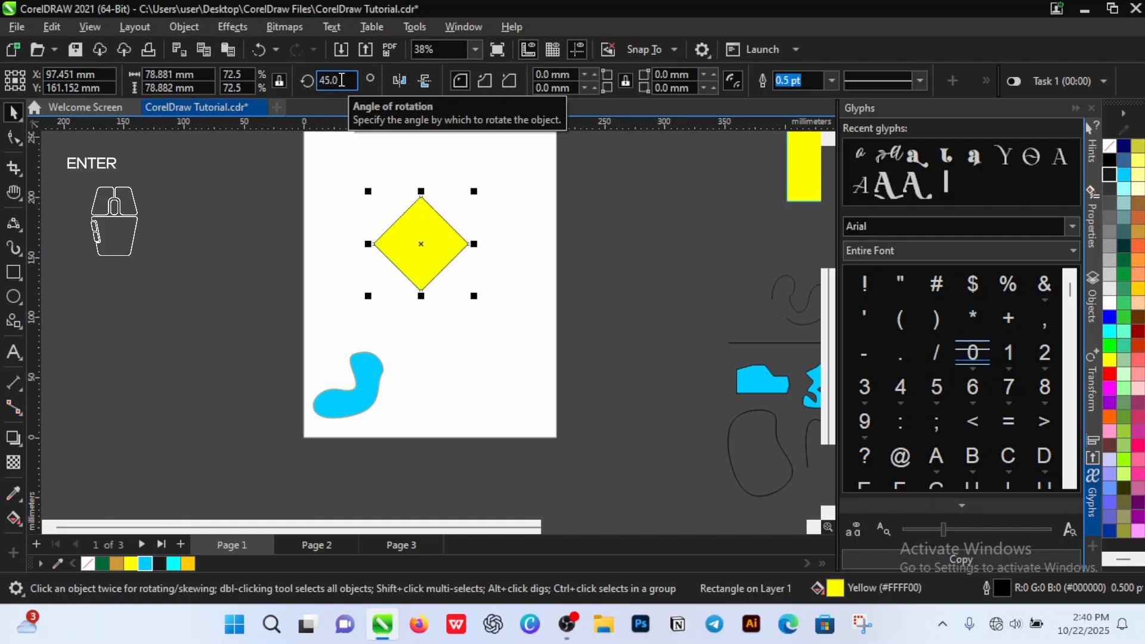
click(216, 256)
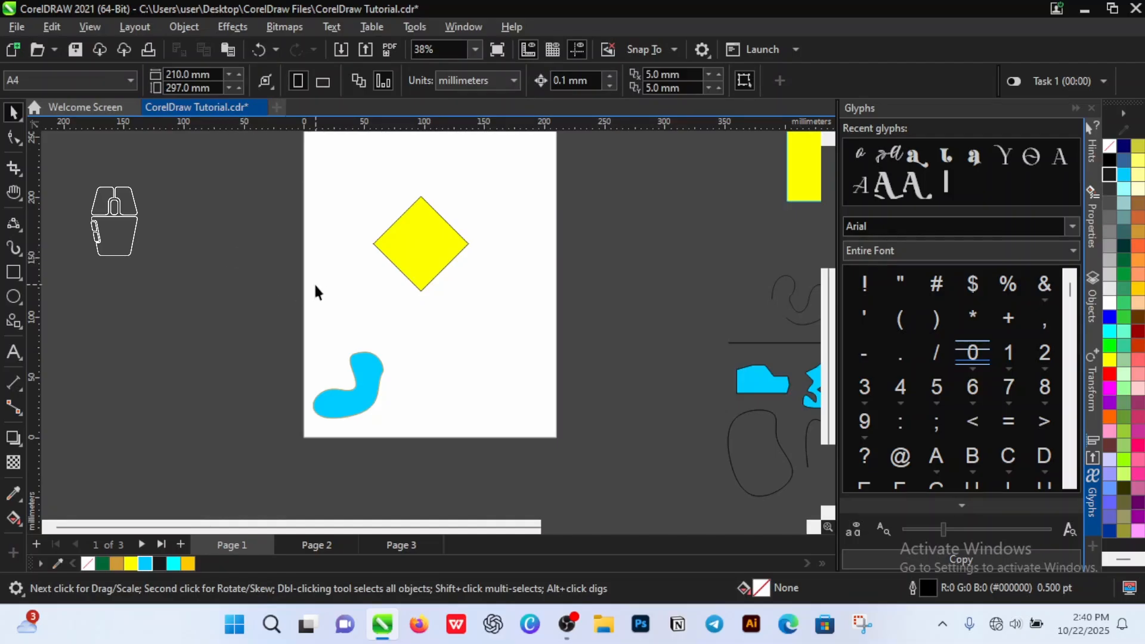
scroll(420, 298, down, 2)
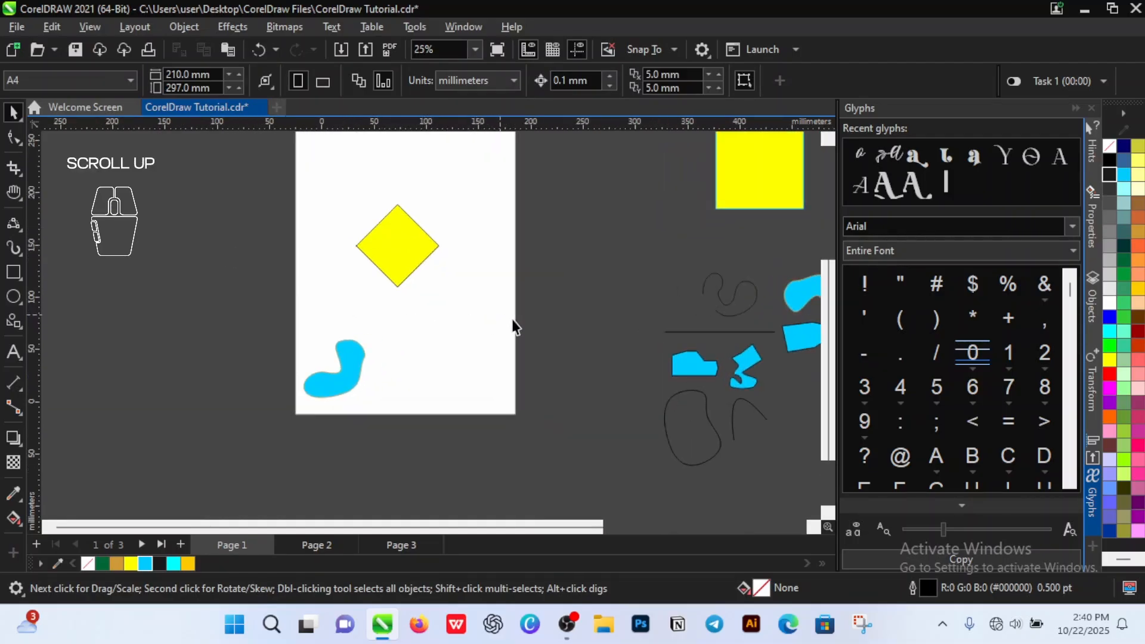
scroll(421, 294, down, 1)
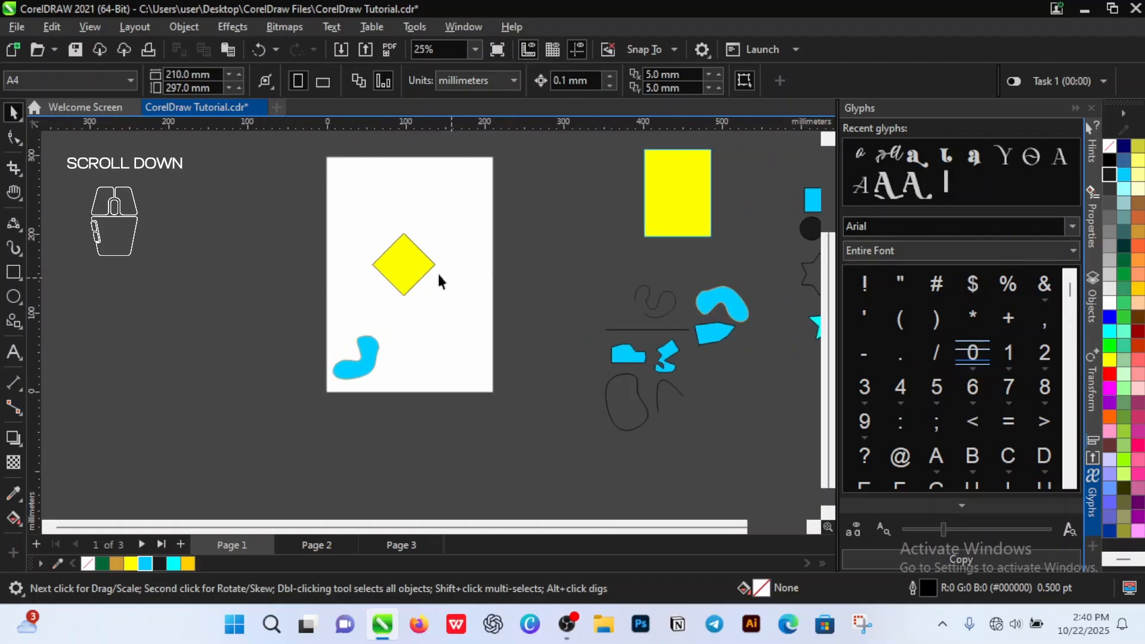
- Move the yellow diamond and curved sky-blue shape to the page's top, and copy the off-page zigzag and pointed sky-blue shapes below them
drag(404, 265, 369, 209)
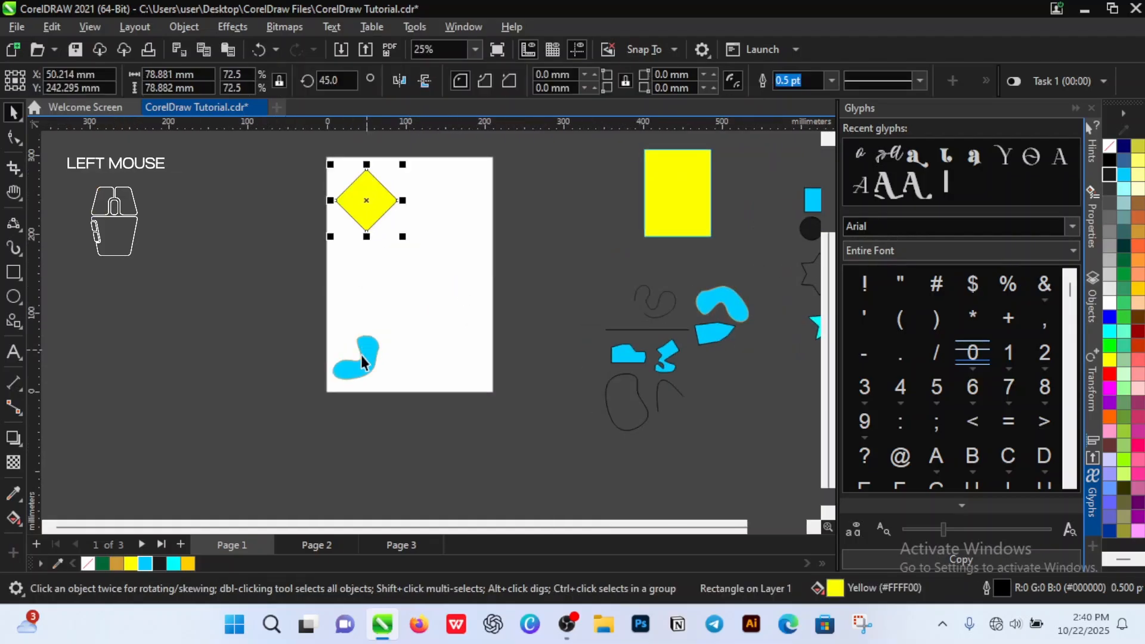
drag(364, 361, 429, 212)
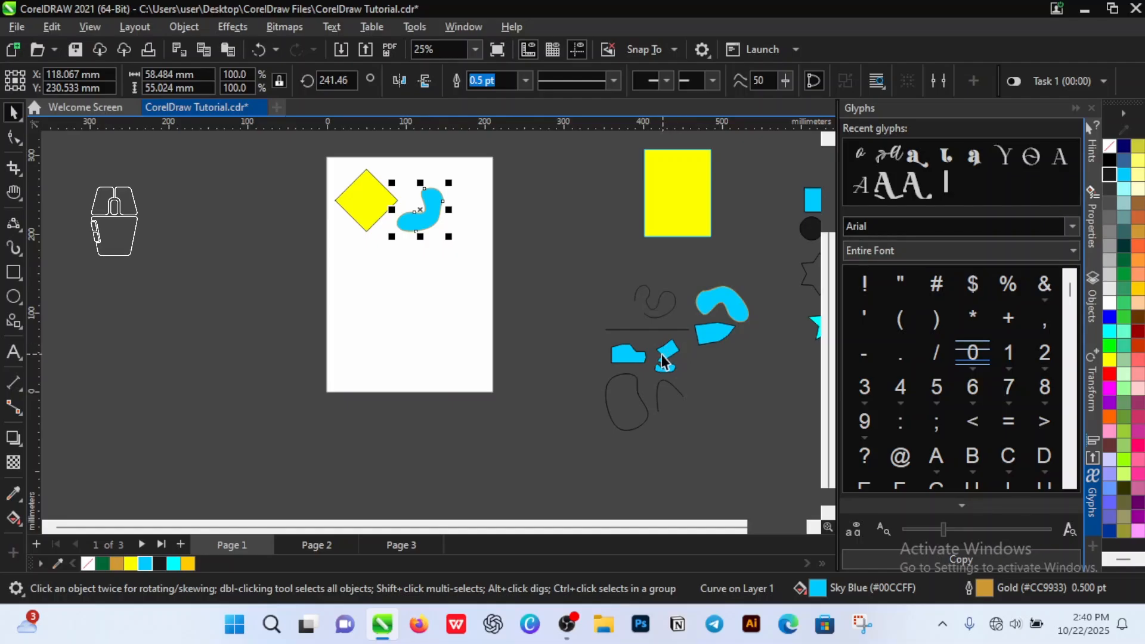
drag(668, 356, 369, 328)
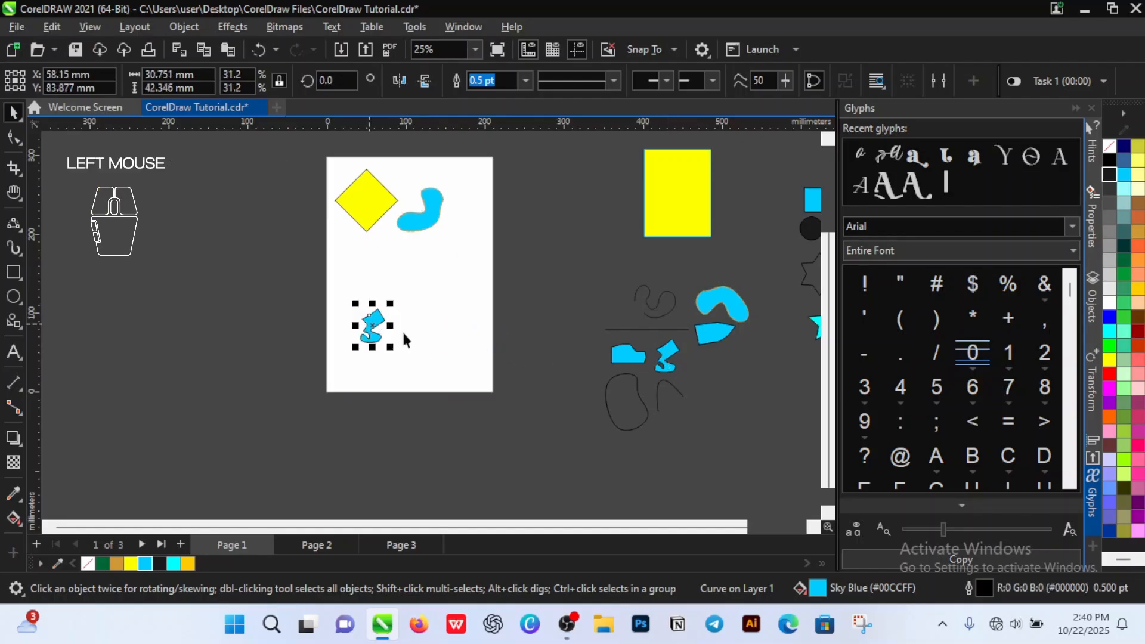
drag(703, 336, 404, 308)
right_click(401, 311)
scroll(472, 368, up, 2)
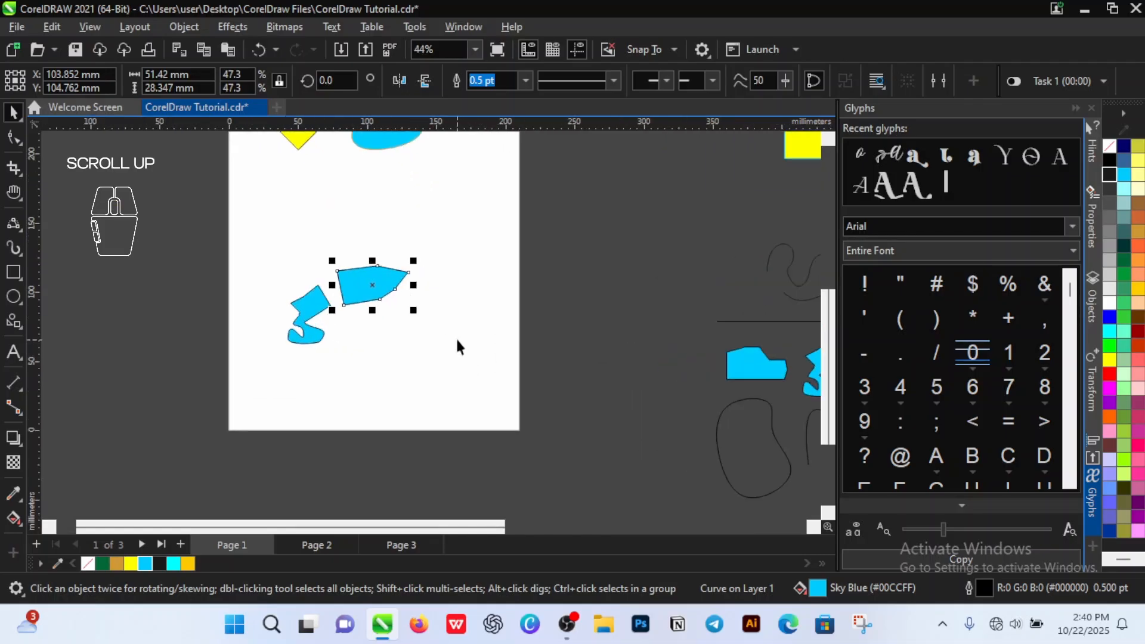
scroll(404, 342, down, 2)
scroll(311, 306, up, 2)
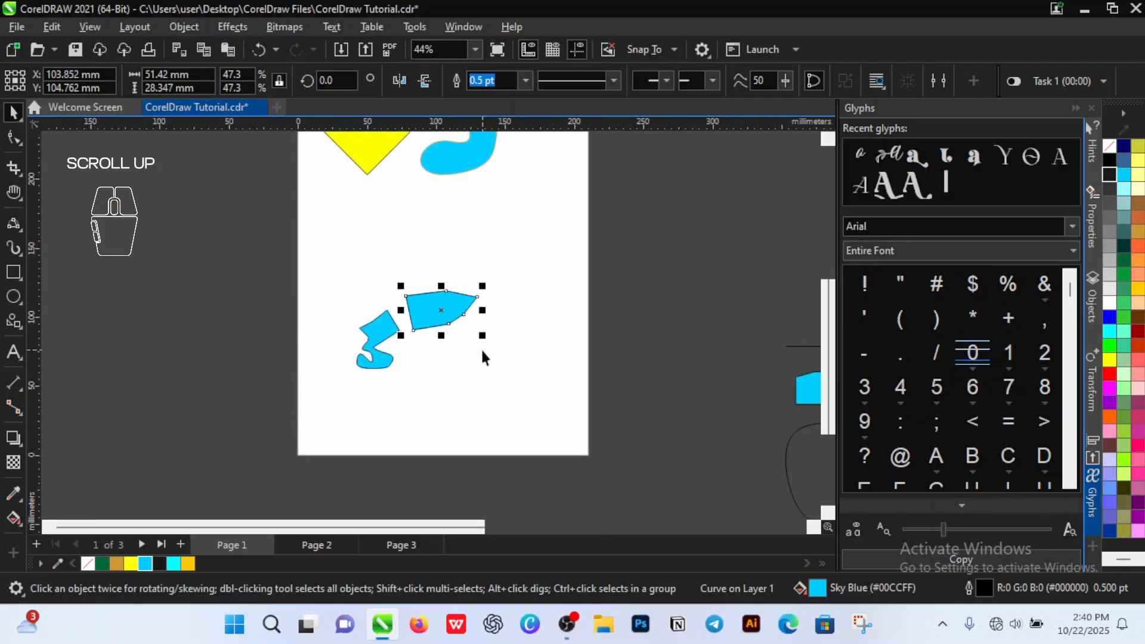
- Mirror the pointed shape horizontally and overlap it with the zigzag shape, enlarged to about 46 × 63 mm
click(402, 81)
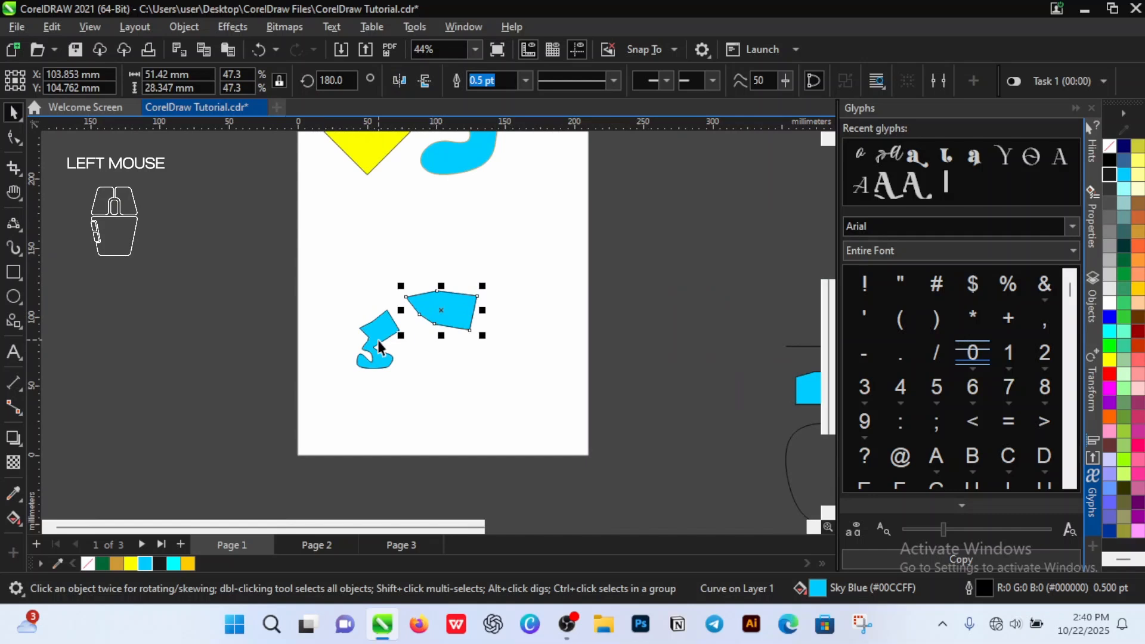
drag(378, 340, 416, 317)
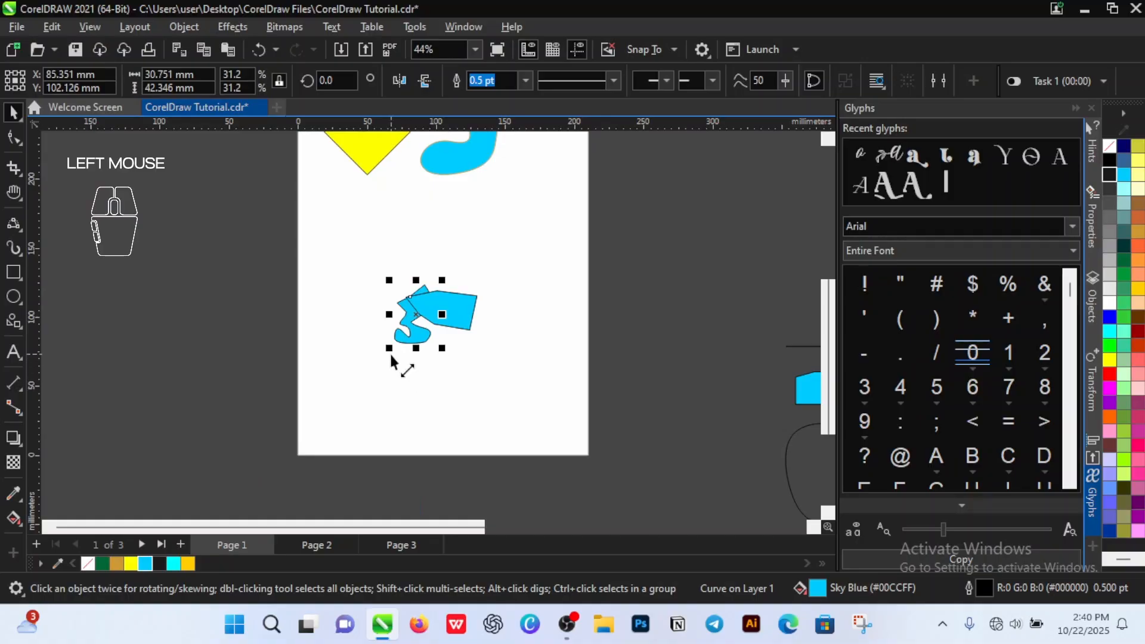
drag(392, 361, 376, 408)
click(410, 353)
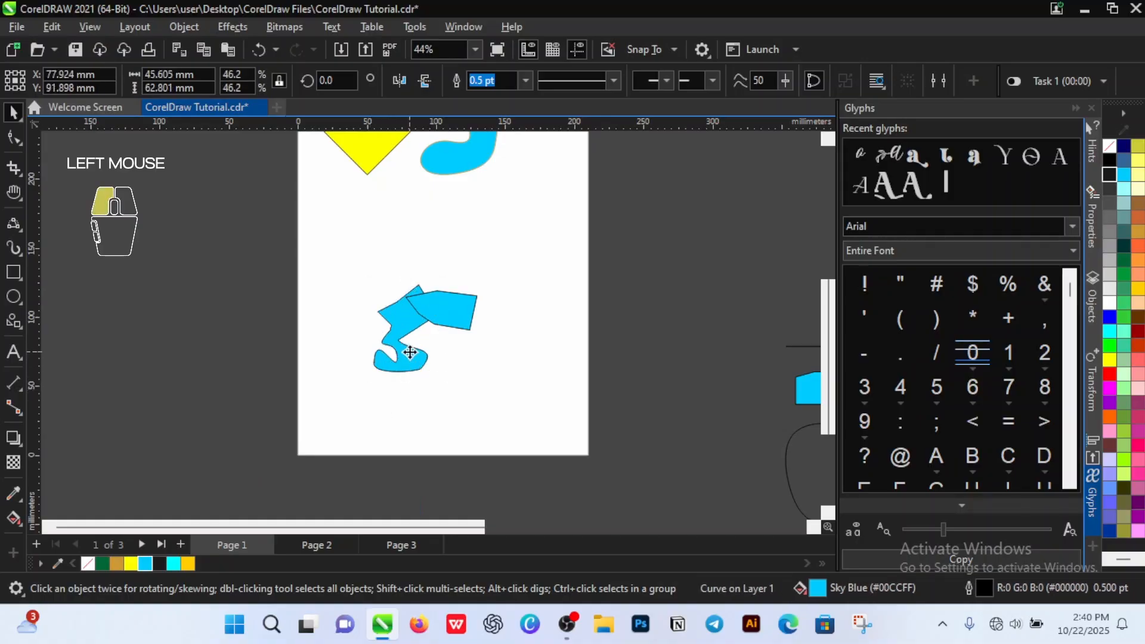
drag(411, 352, 416, 349)
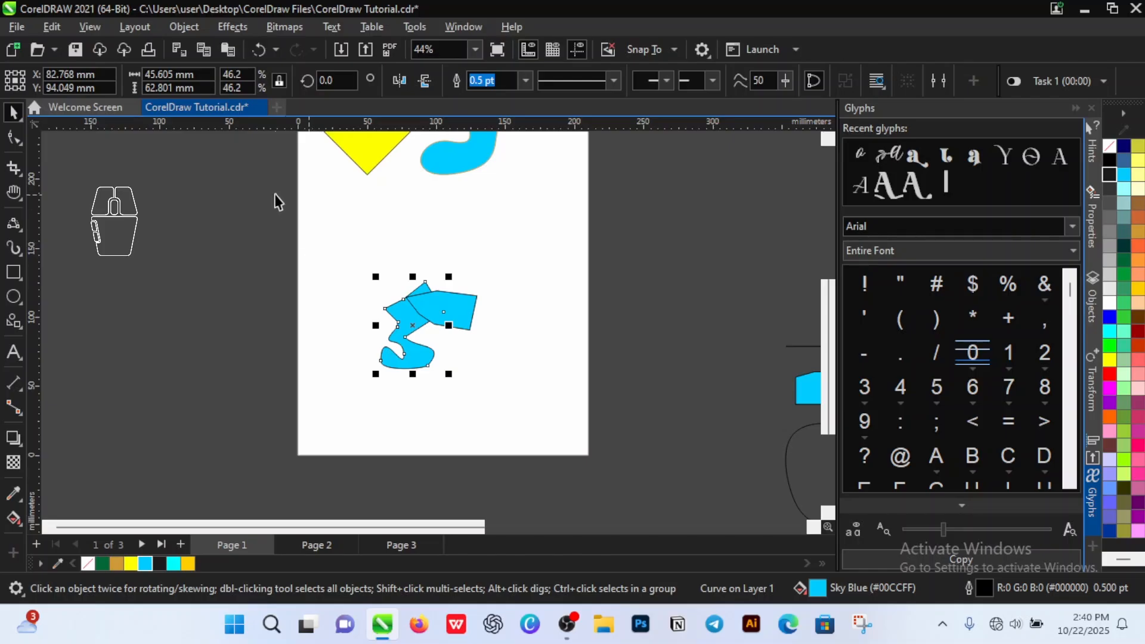
- Select the two overlapping sky-blue shapes and try welding them into one shape
drag(326, 231, 522, 413)
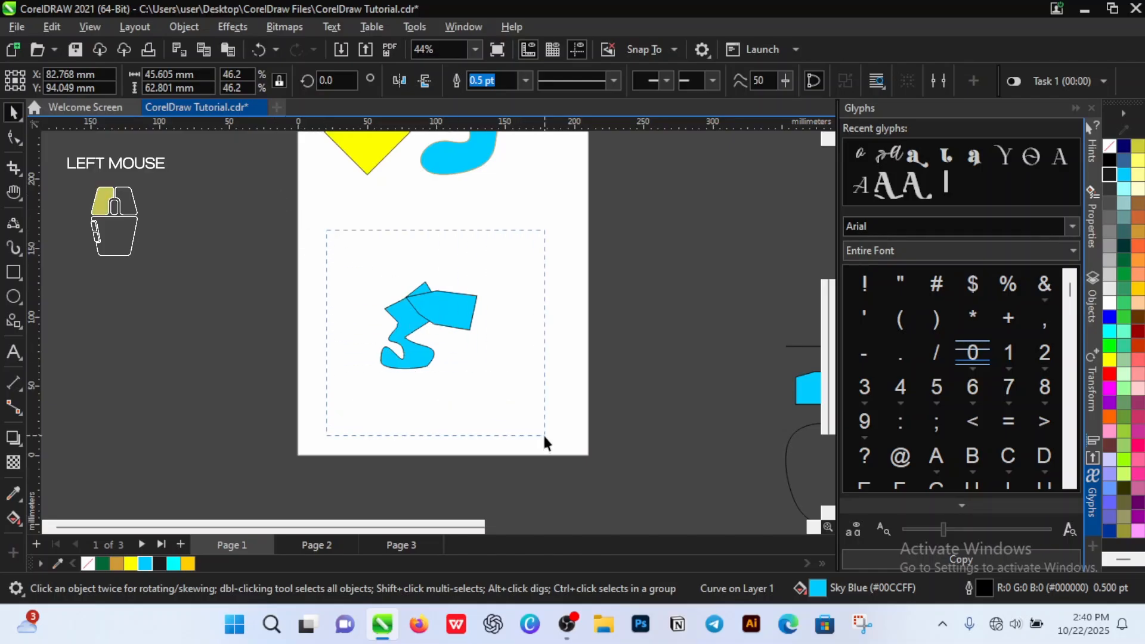
drag(542, 432, 323, 233)
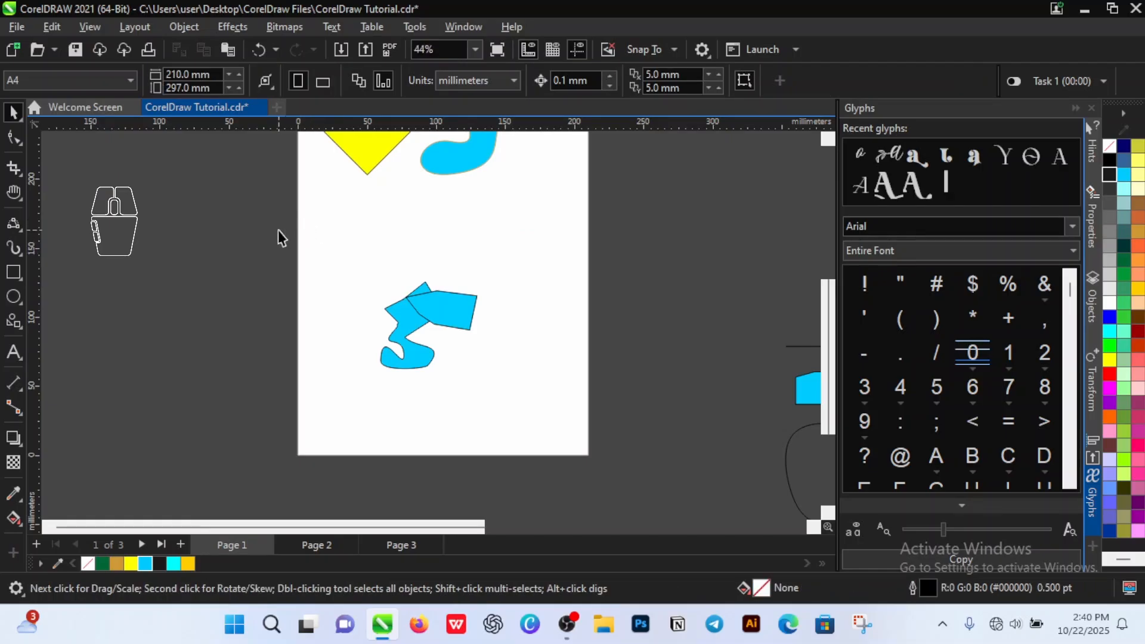
drag(274, 230, 560, 430)
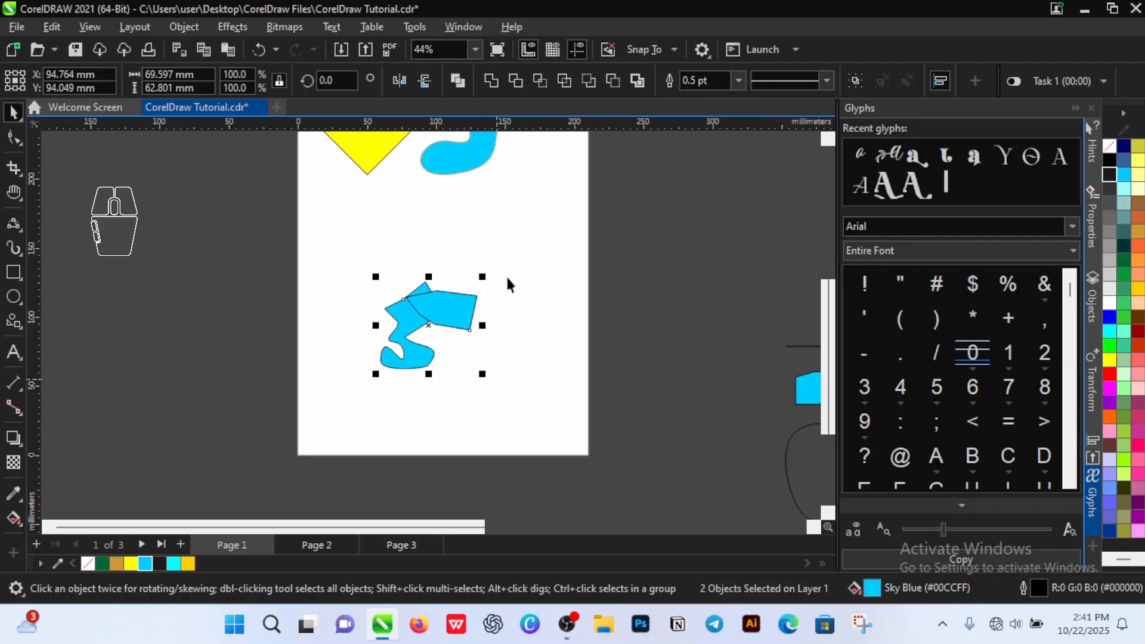
click(498, 78)
scroll(471, 327, up, 3)
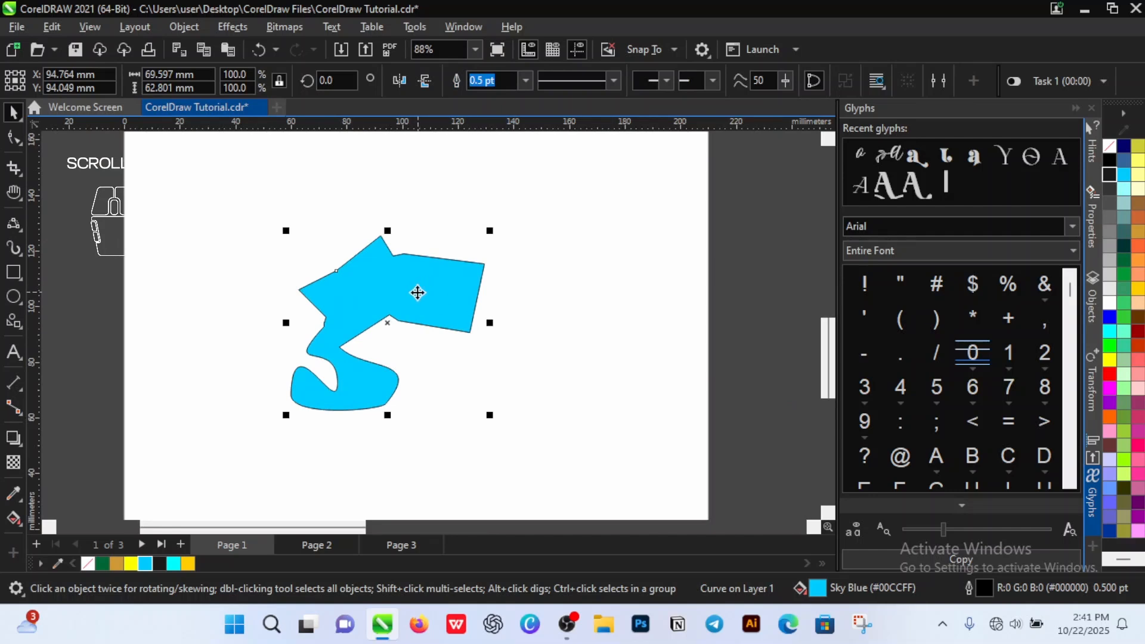
- Move the welded shape around the page, and undo these moves and the weld
drag(417, 292, 527, 249)
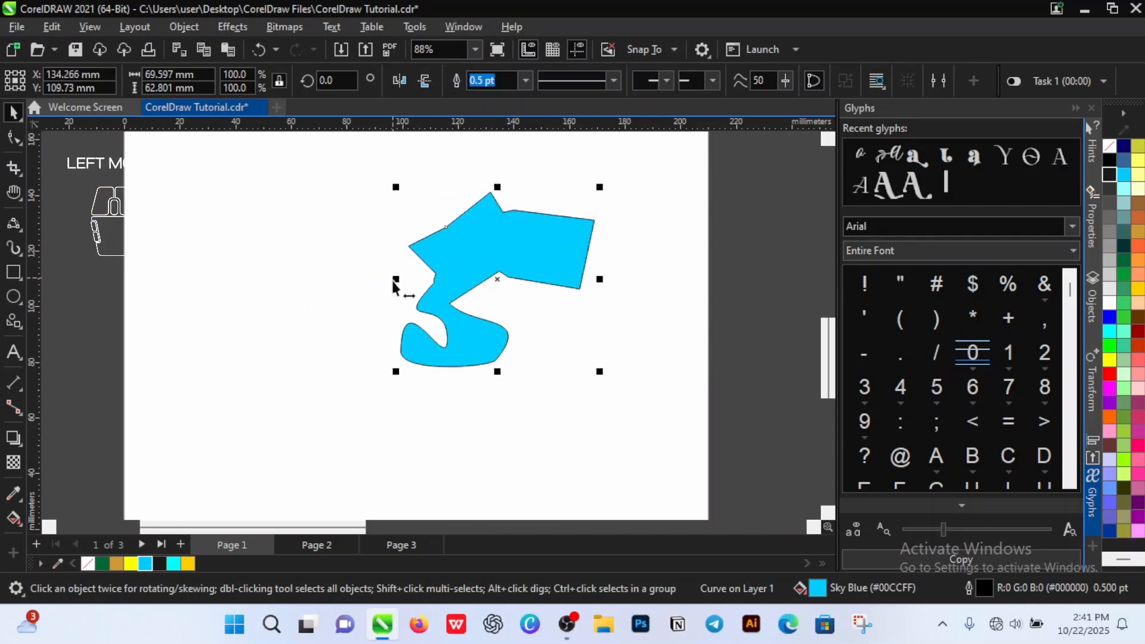
scroll(418, 274, down, 4)
drag(421, 281, 364, 266)
scroll(411, 272, up, 2)
scroll(425, 316, down, 1)
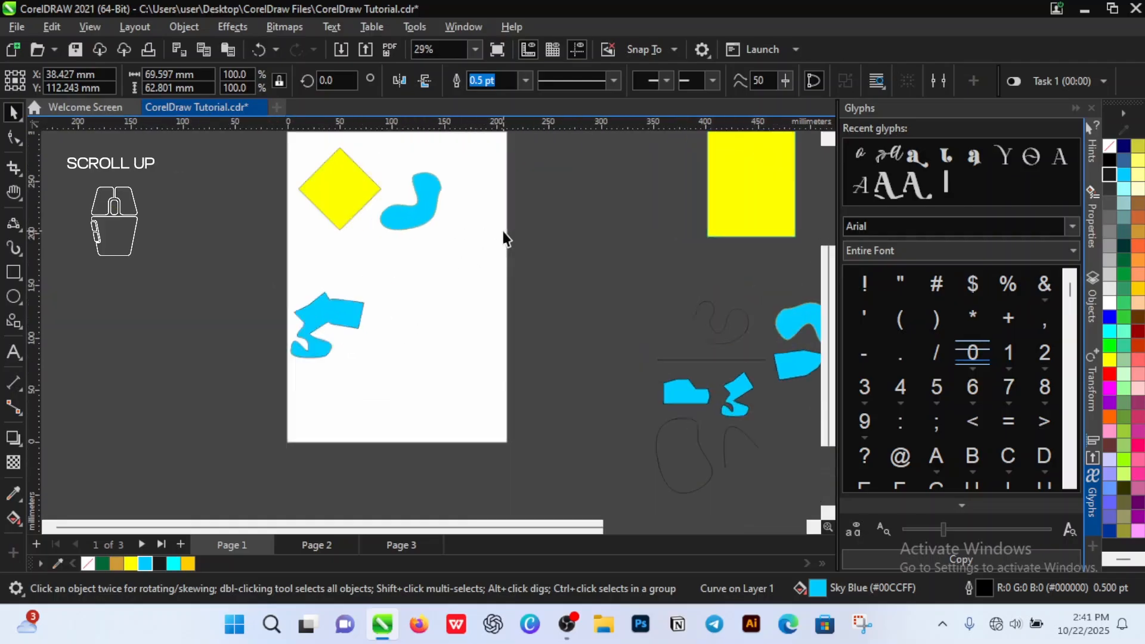
key(ctrl)
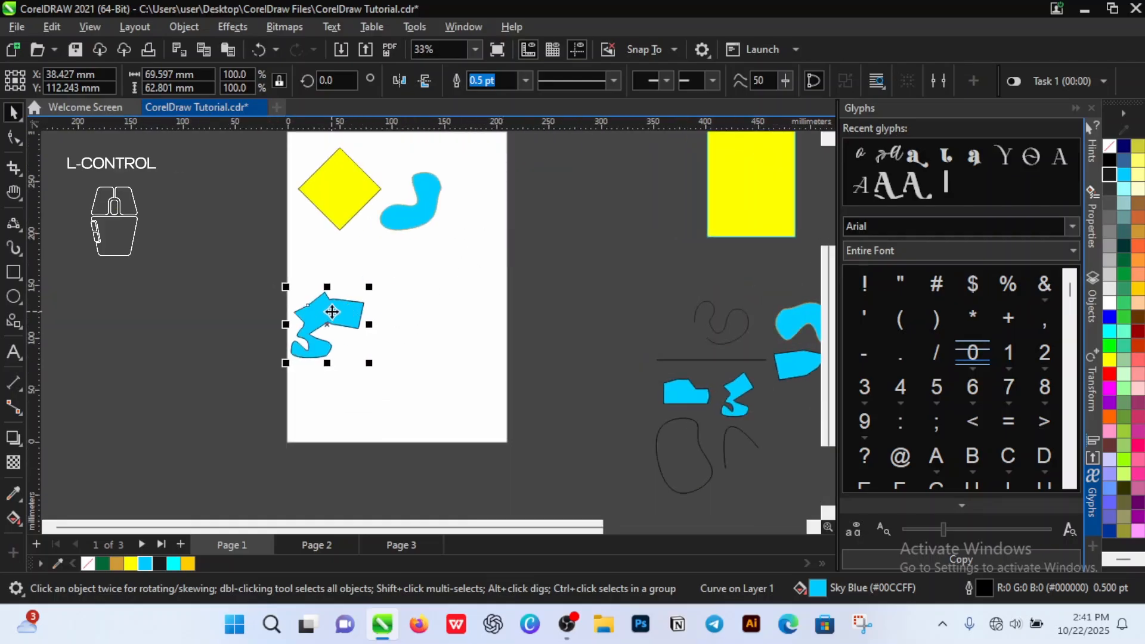
key(ctrl+z)
key(ctrl+z)
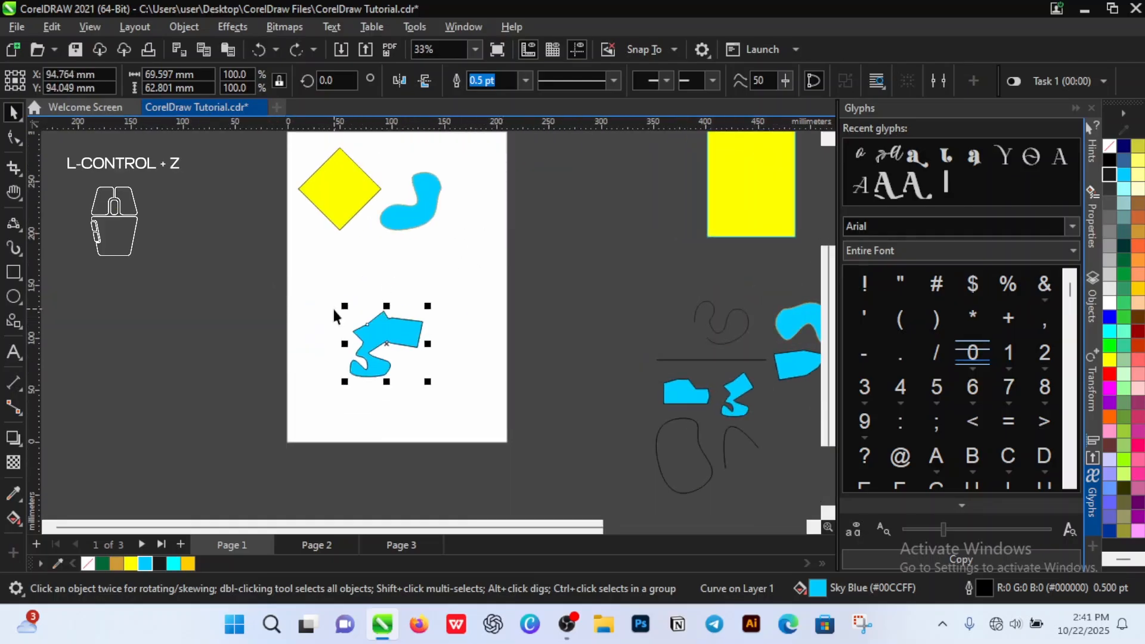
- Duplicate the overlapping pair toward the page's right edge, weld the original pair and place it opposite the copy
drag(380, 329, 464, 274)
right_click(465, 275)
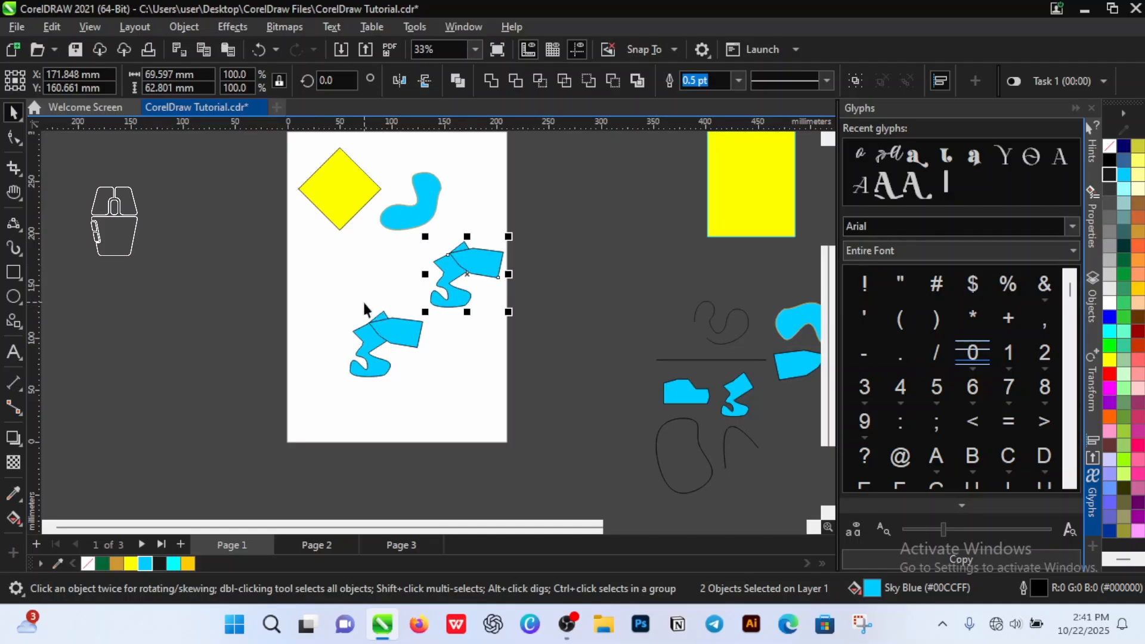
drag(325, 286, 417, 371)
drag(448, 423, 448, 423)
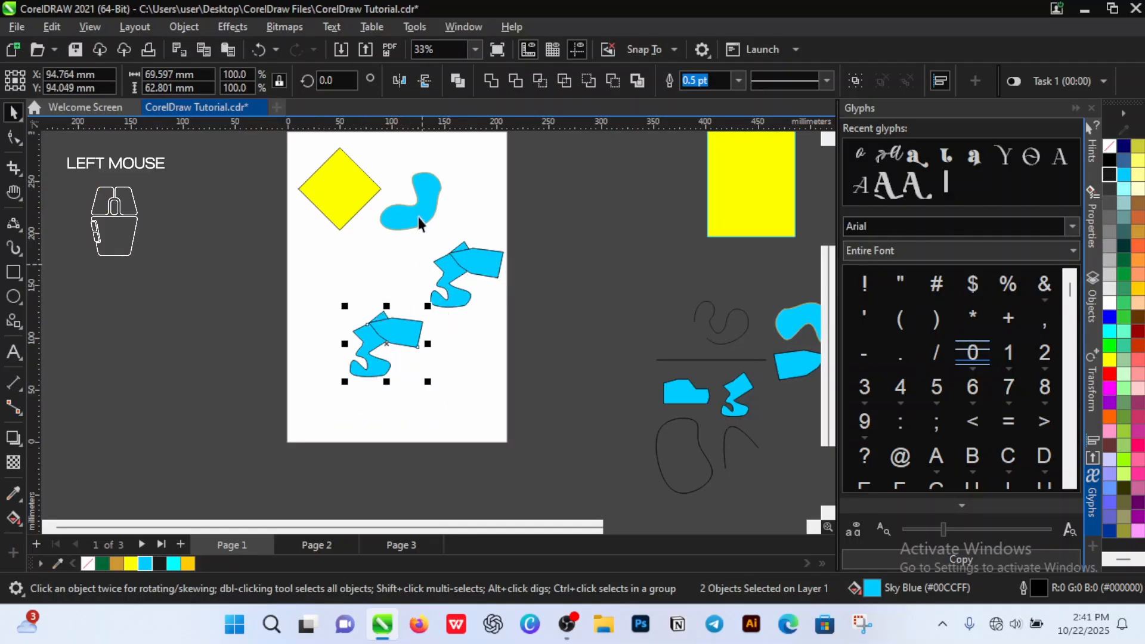
click(491, 82)
drag(405, 320, 357, 257)
- Combine a copy of the overlapping pair below the welded shape, and scale the result down to about 53 × 47 mm
drag(533, 239, 343, 380)
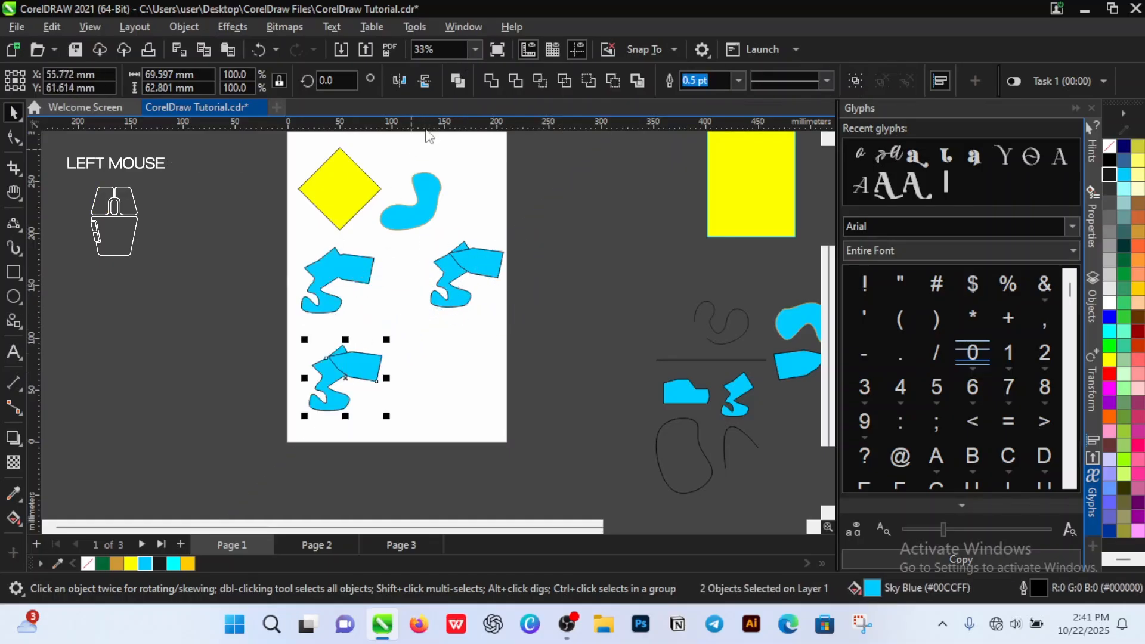
click(460, 83)
scroll(396, 361, up, 1)
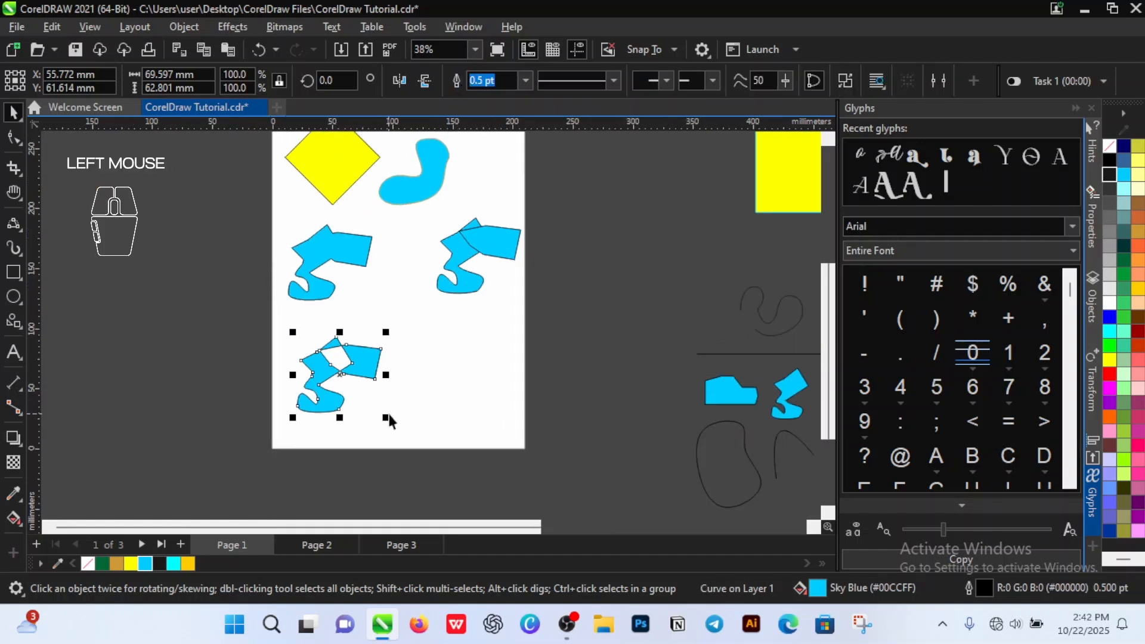
drag(389, 418, 326, 350)
- Copy the overlapping pair to the lower part of the page, trim its zigzag shape with the pointed one and move the trimmed shape aside
click(541, 234)
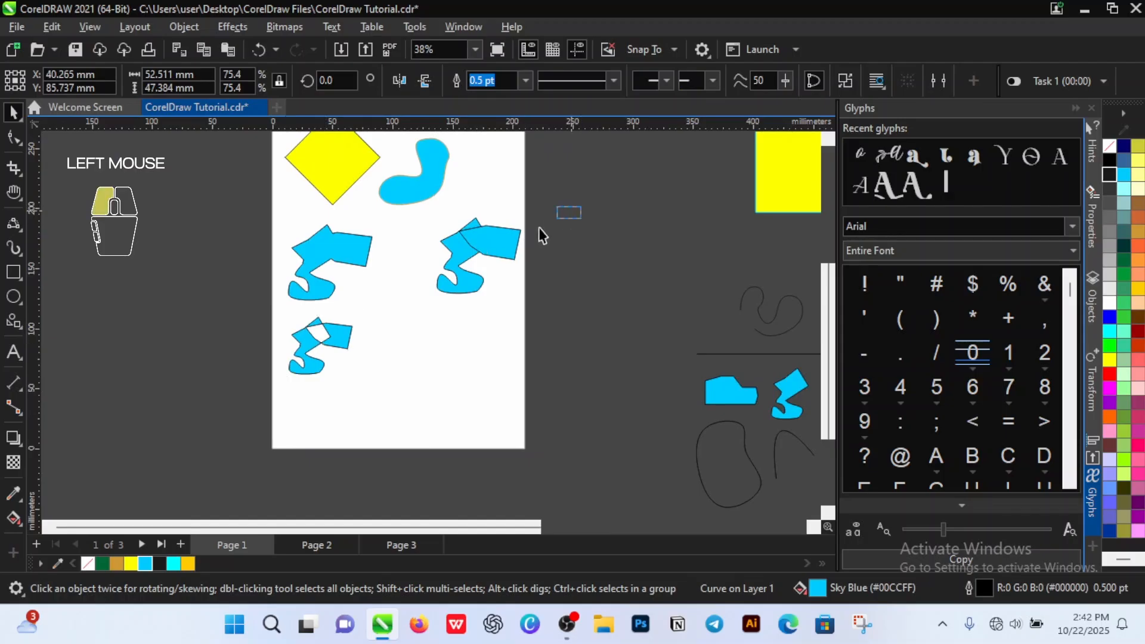
drag(541, 235, 404, 350)
drag(478, 255, 441, 395)
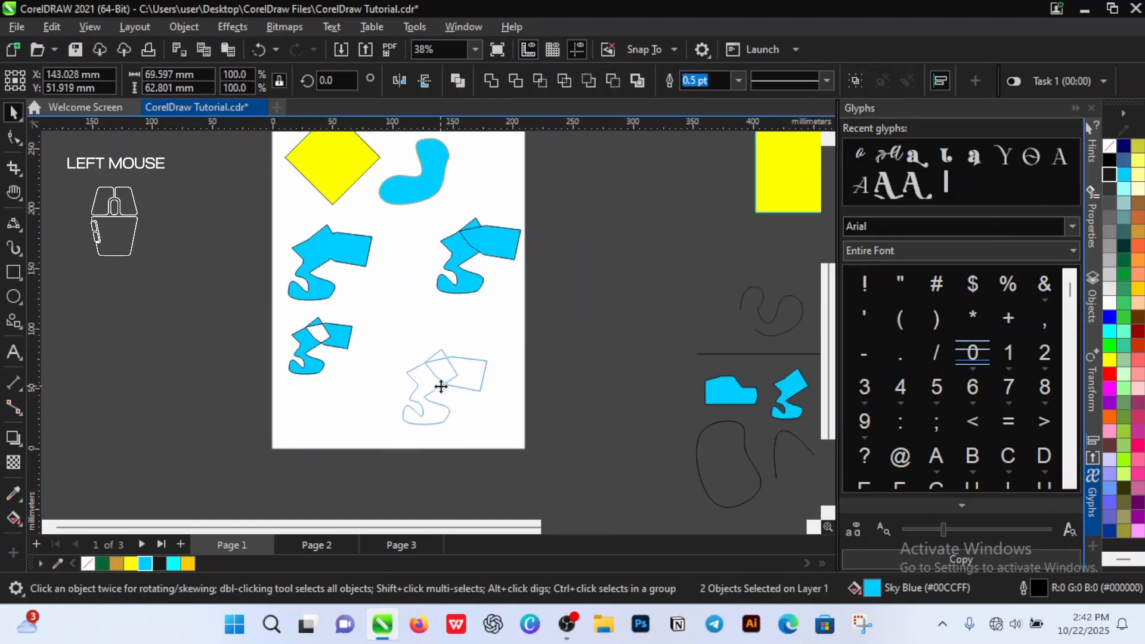
click(512, 81)
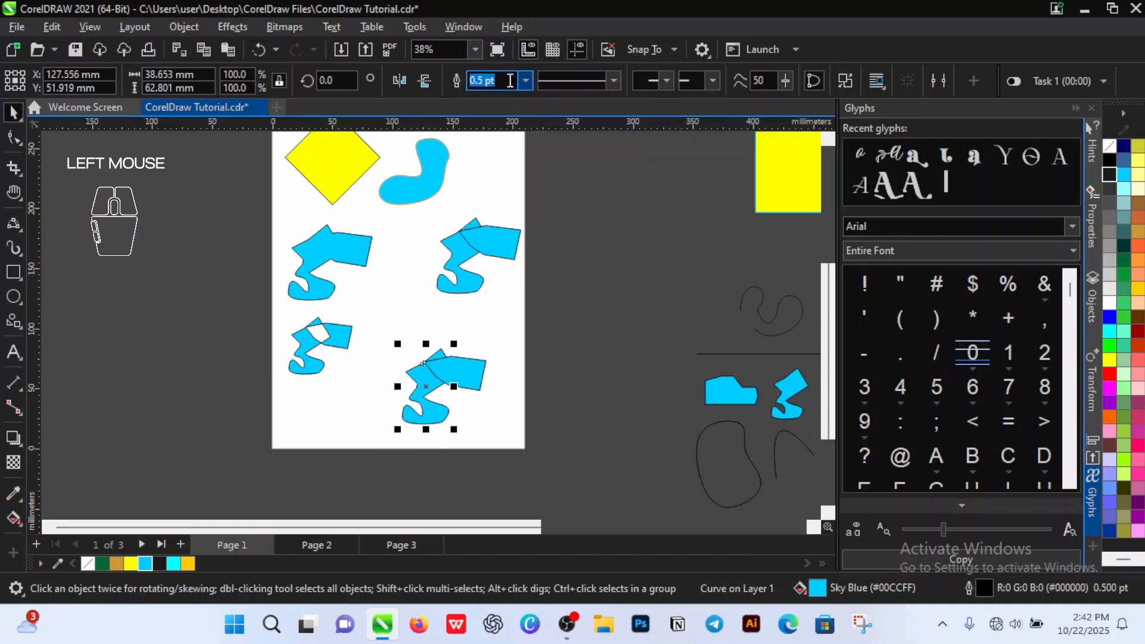
drag(443, 386, 370, 401)
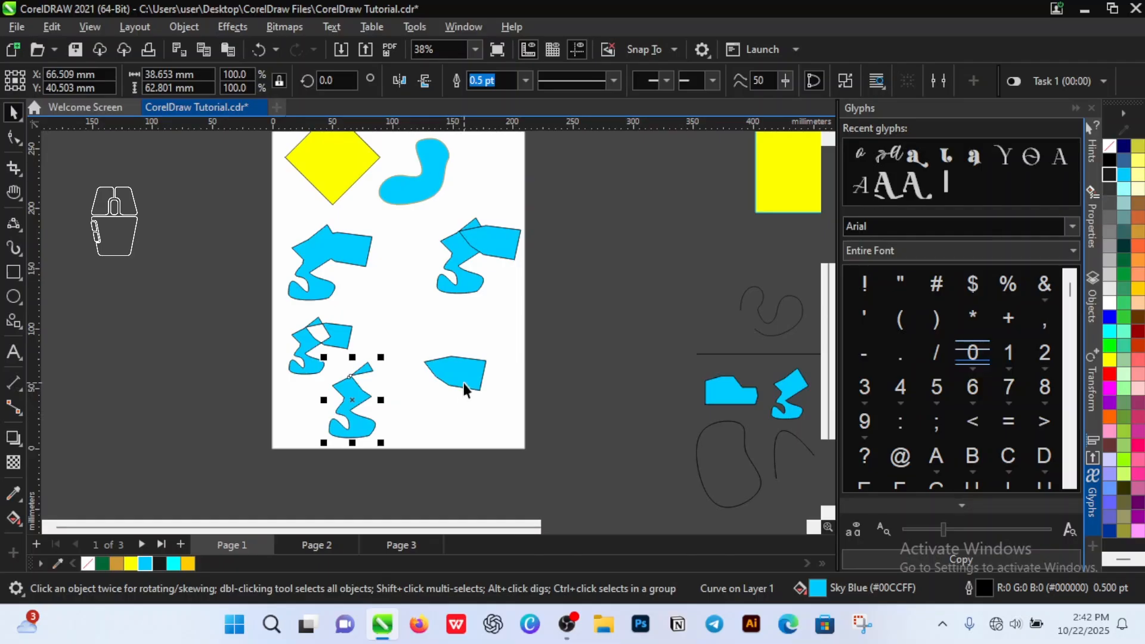
- Pull the leftover pointed shape from the trimmed copy off the page edge and delete it
key(ctrl)
drag(469, 376, 274, 416)
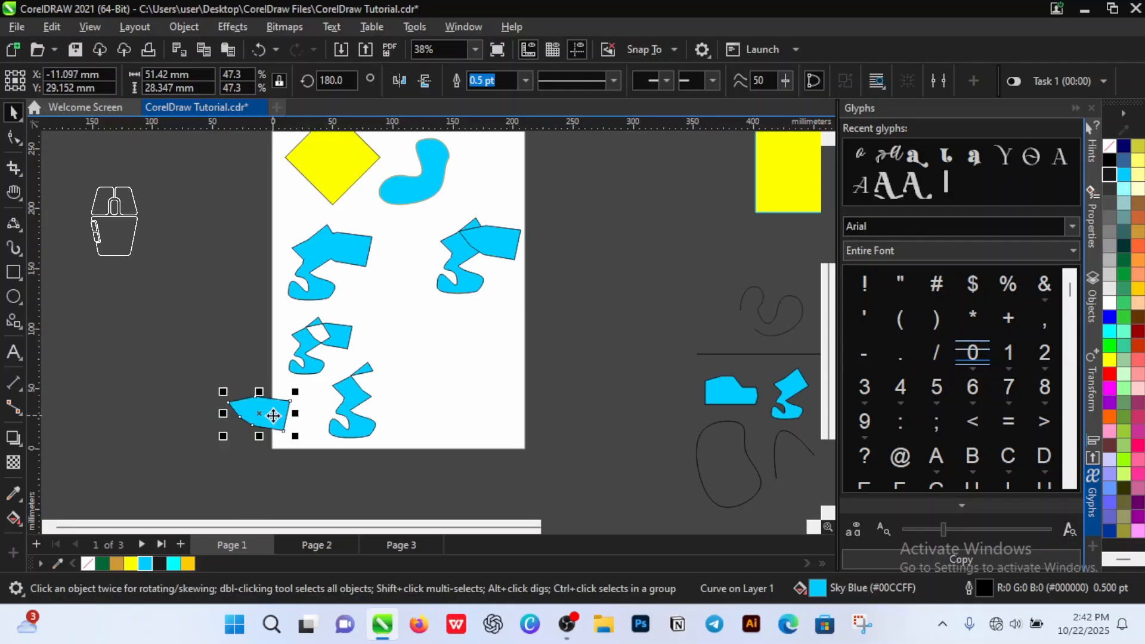
key(Delete)
- Intersect the two shapes in another copy of the pair, and move the overlap piece beside the combined shape
drag(565, 203, 427, 310)
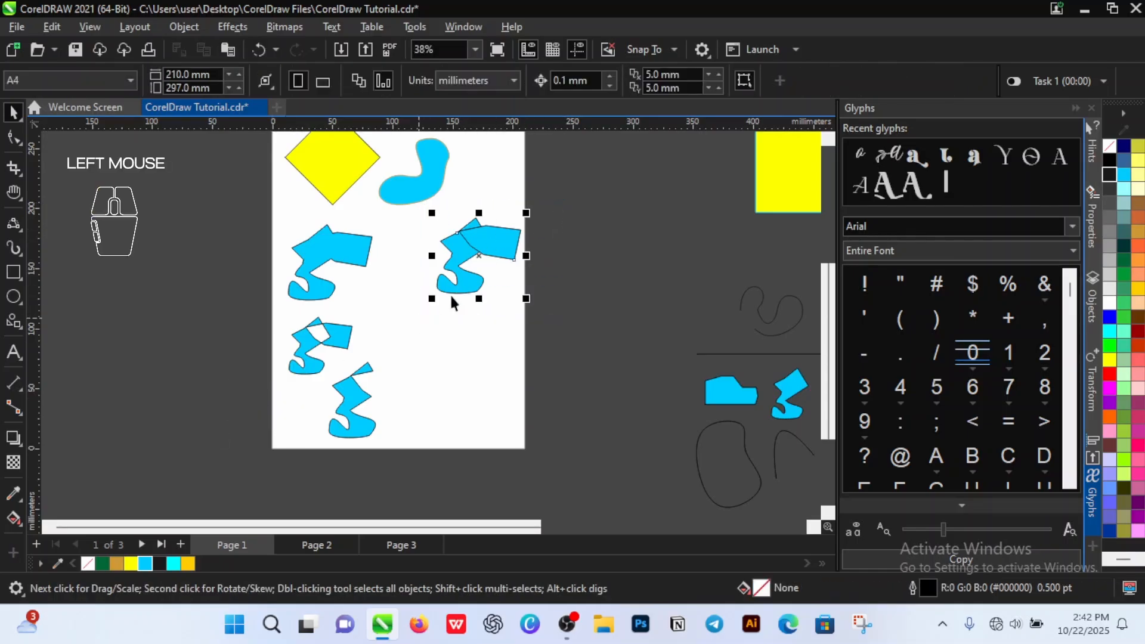
drag(470, 252, 458, 392)
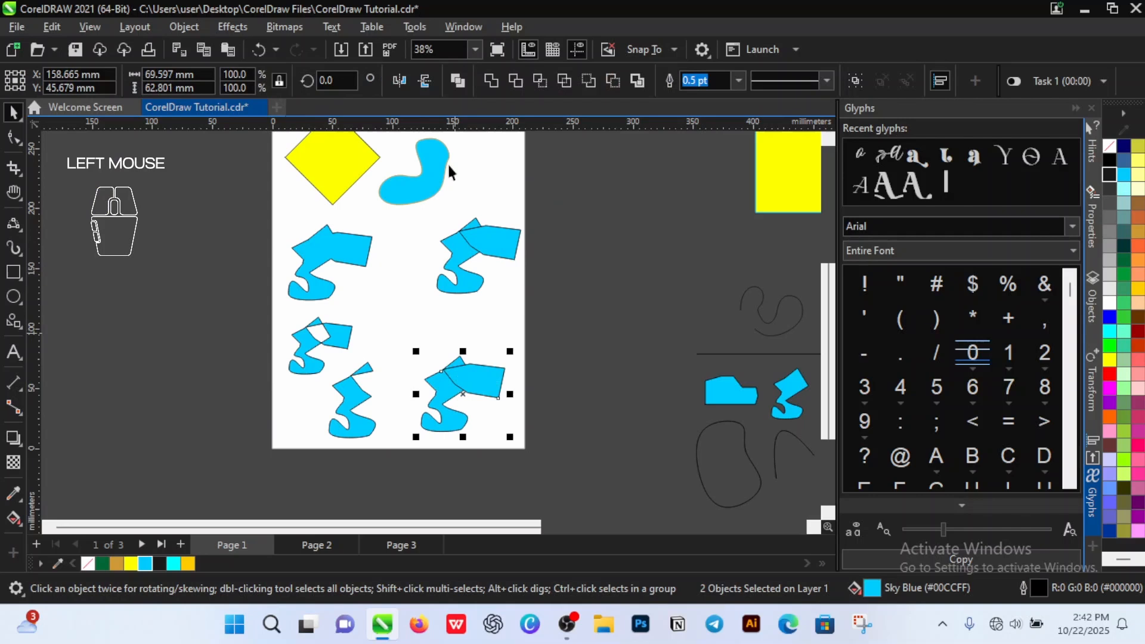
click(536, 83)
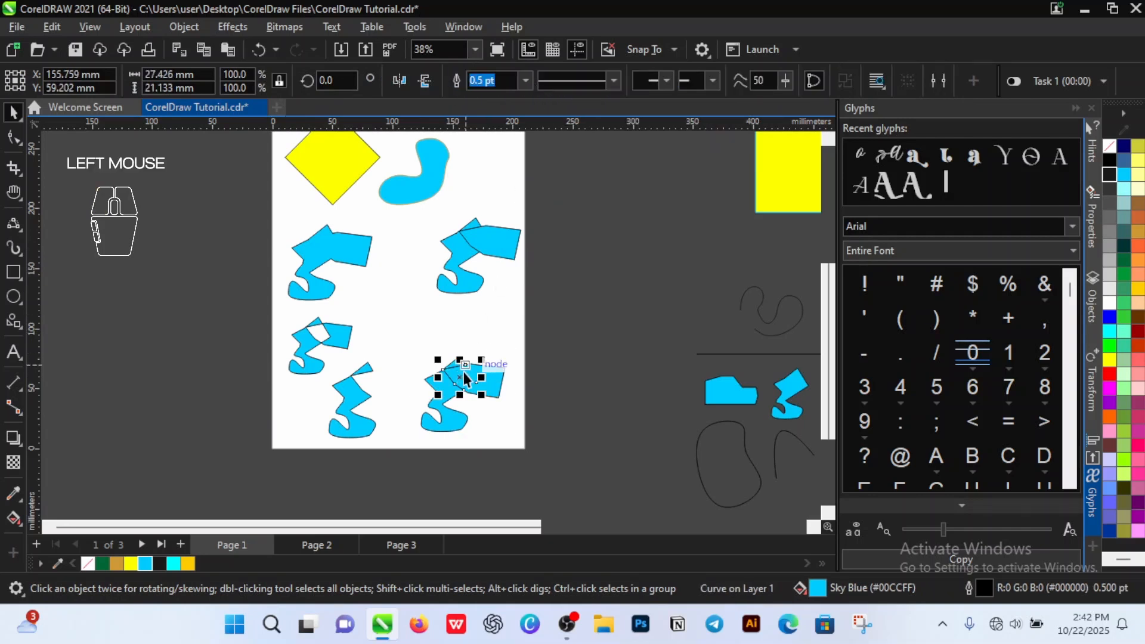
drag(460, 379, 399, 329)
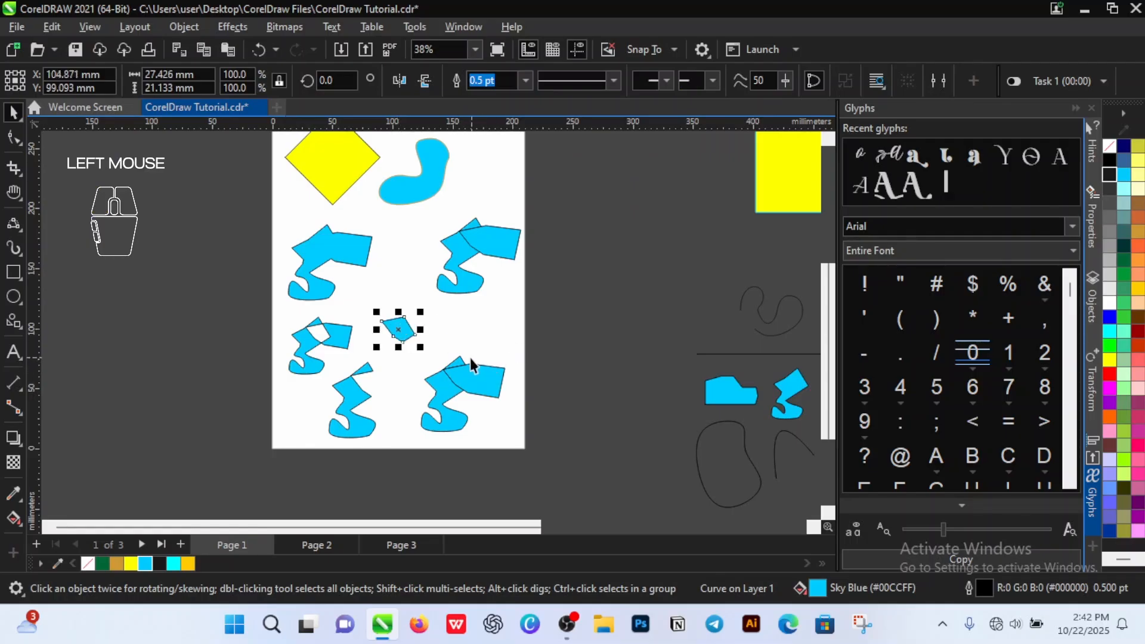
- Simplify the lower overlapping pair, and move its pointed shape and cut zigzag shape apart
drag(566, 352, 405, 463)
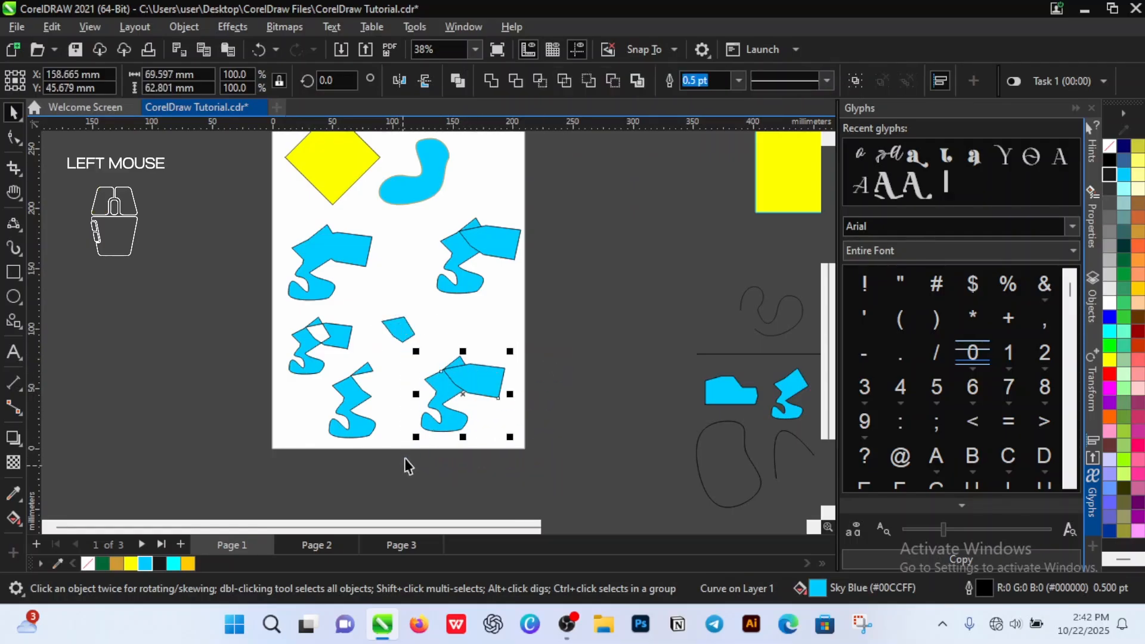
click(559, 84)
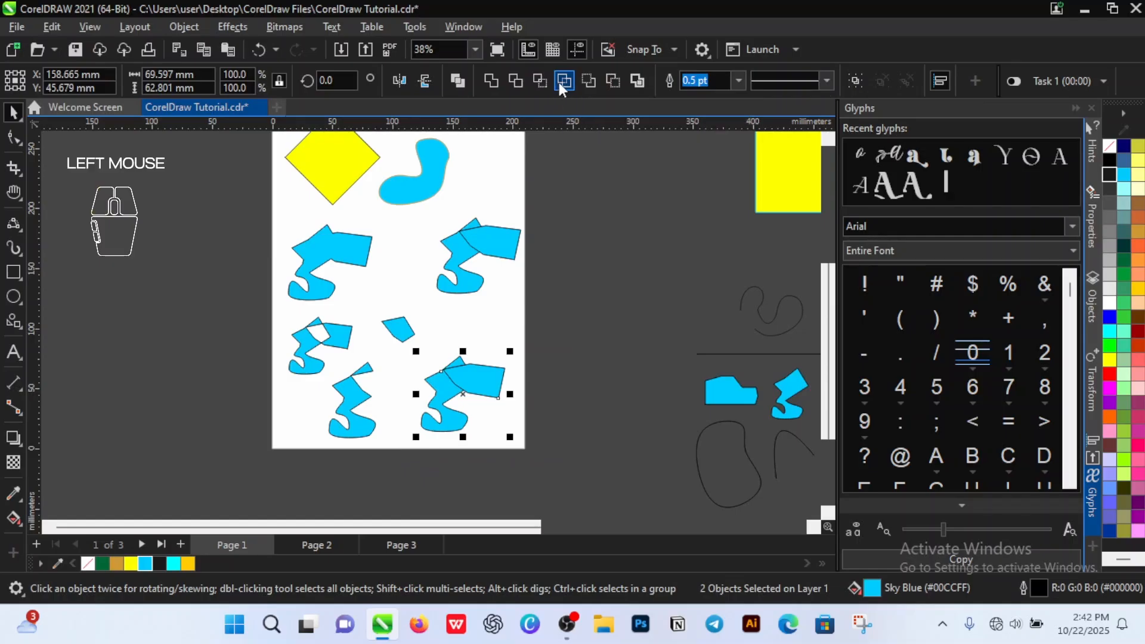
click(562, 82)
click(493, 382)
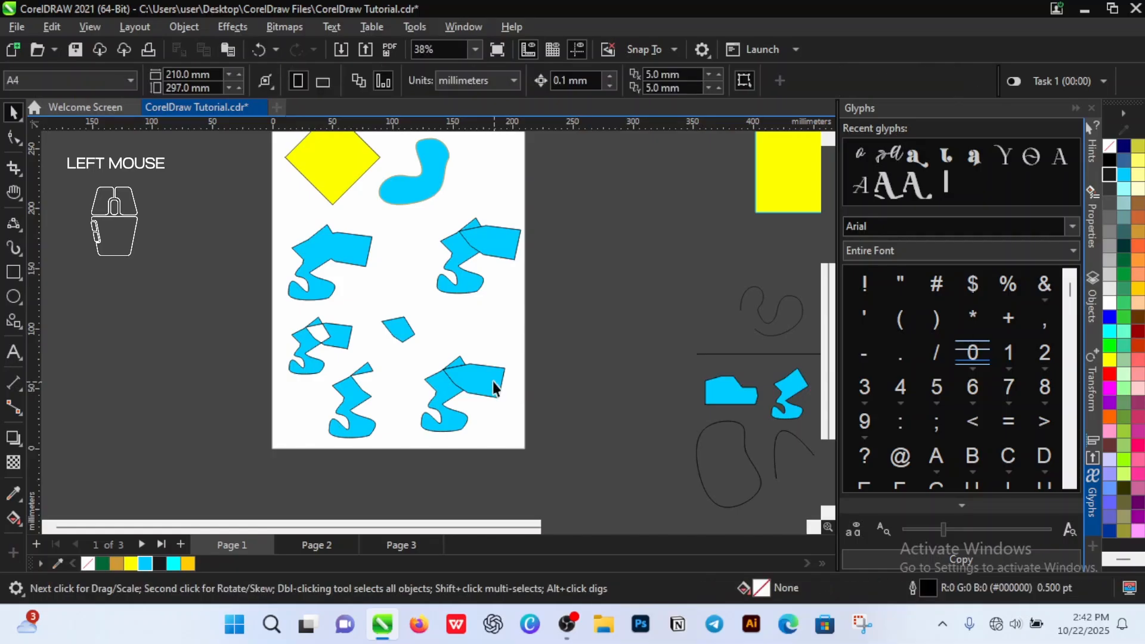
drag(493, 381, 516, 346)
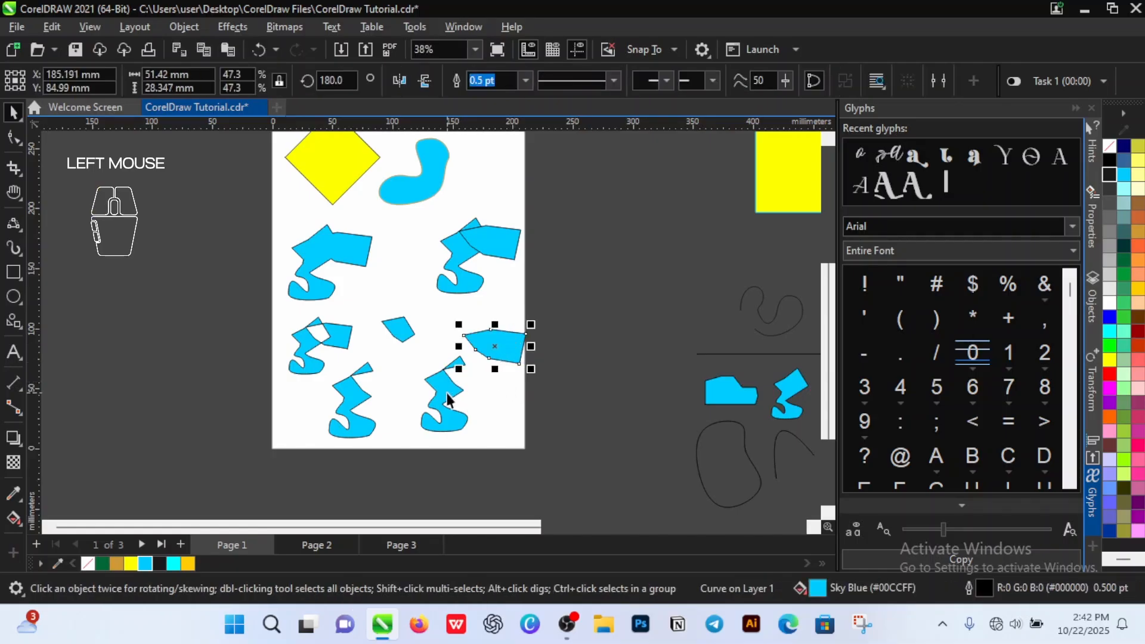
mouse_move(449, 399)
mouse_down()
mouse_move(434, 398)
mouse_move(436, 383)
mouse_up()
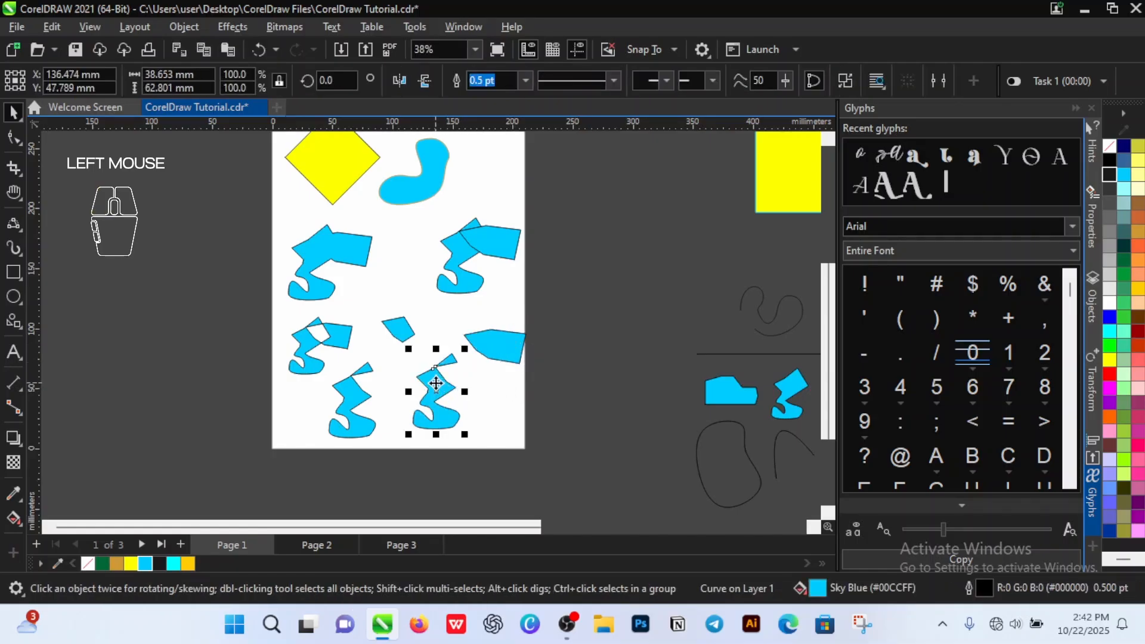
- Delete the leftover pointed sky-blue shape at the page's right edge, below the original overlapping pair
click(355, 398)
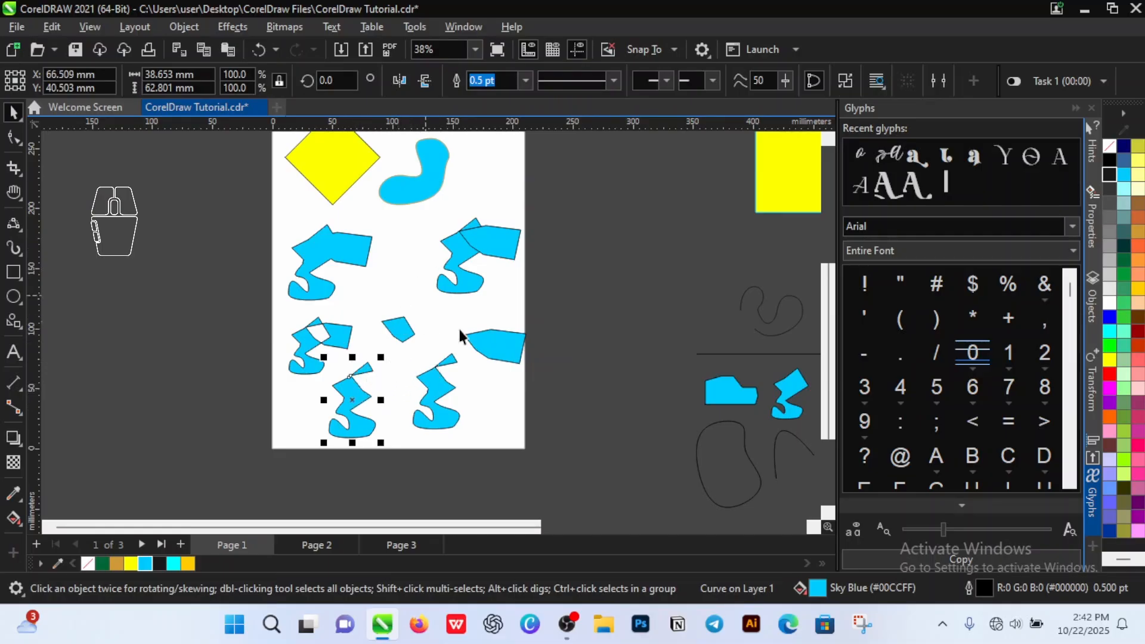
drag(564, 184, 389, 317)
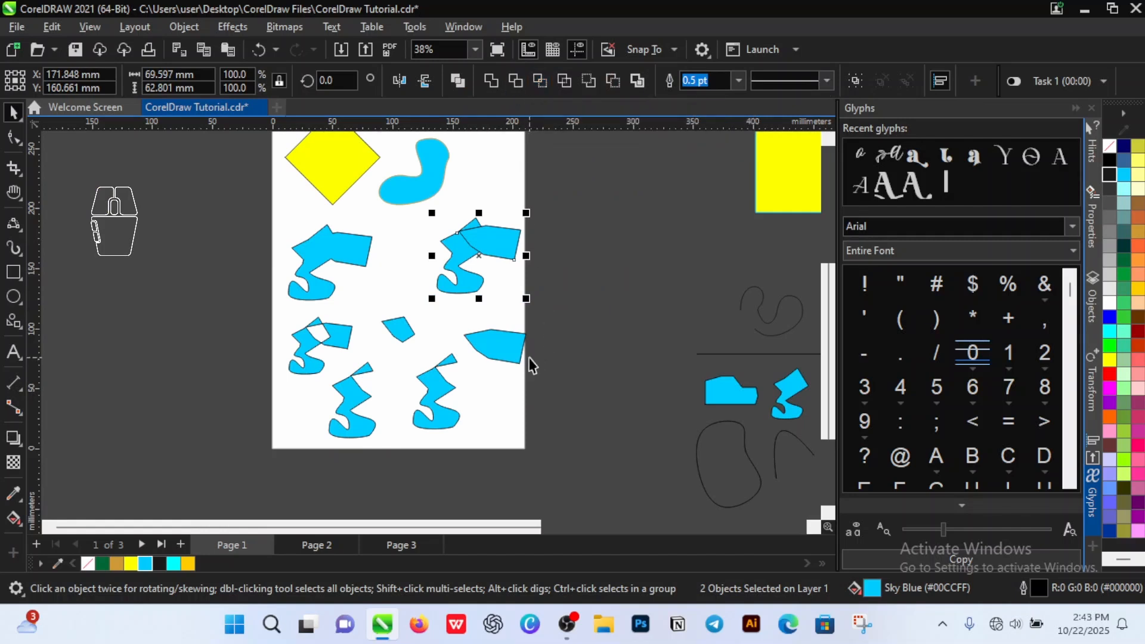
click(511, 343)
key(Delete)
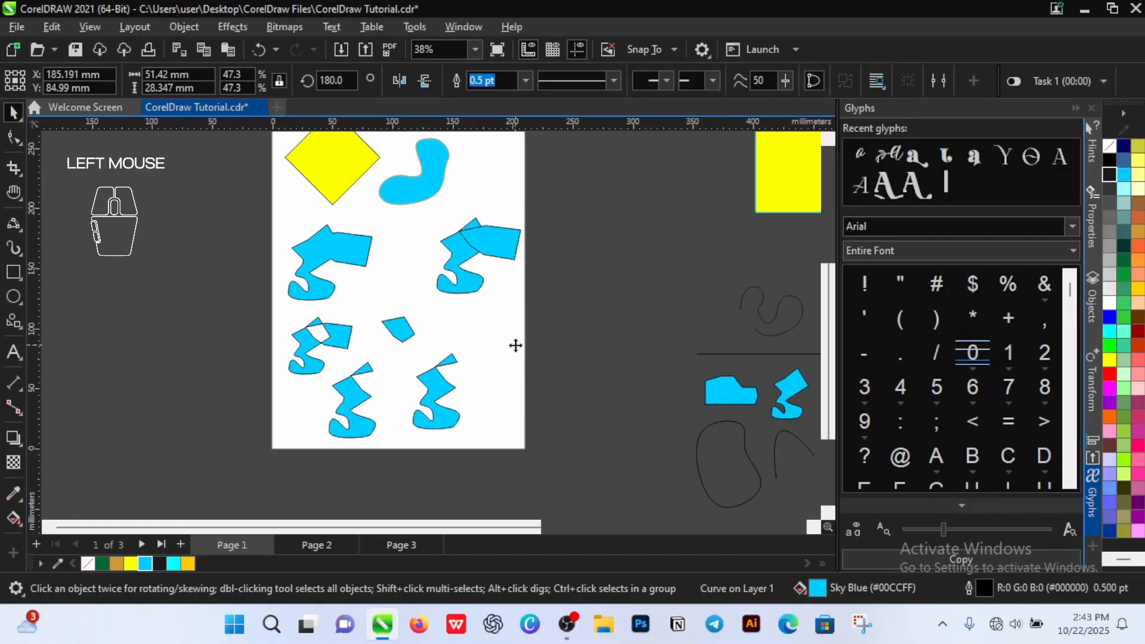
- Copy the overlapping pair down to the page's right edge and fill the copy's pointed shape with Gold (#CC9933)
drag(595, 212, 421, 310)
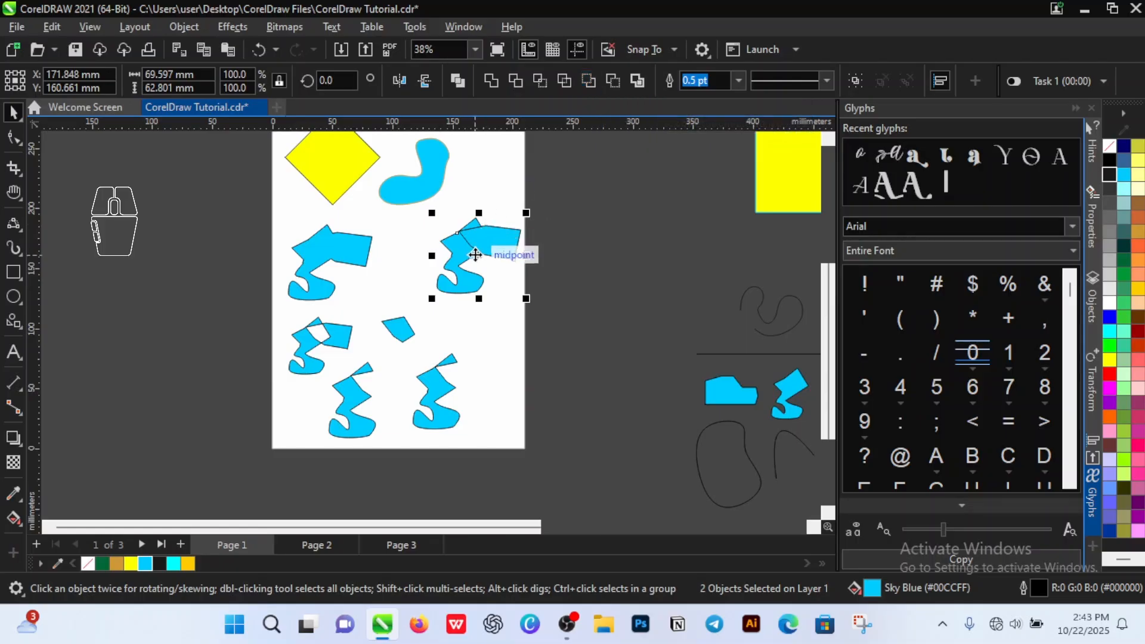
drag(477, 255, 518, 356)
right_click(518, 356)
click(555, 333)
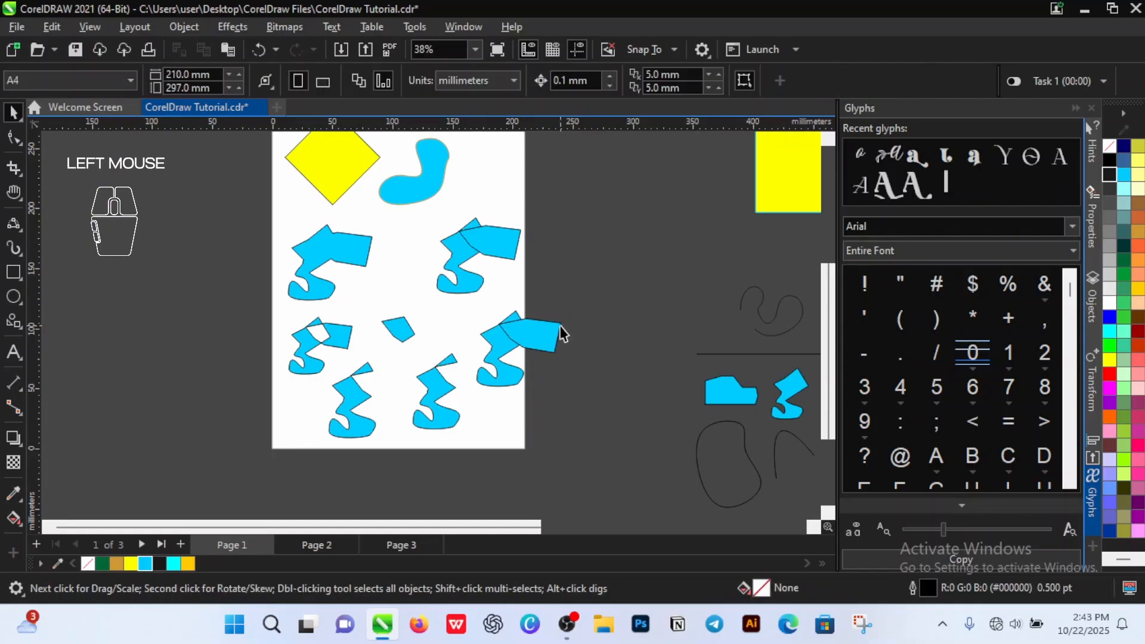
click(117, 564)
- Apply Front Minus Back to the gold and blue pair, and move the gold remainder beside the welded shape
drag(629, 296, 467, 398)
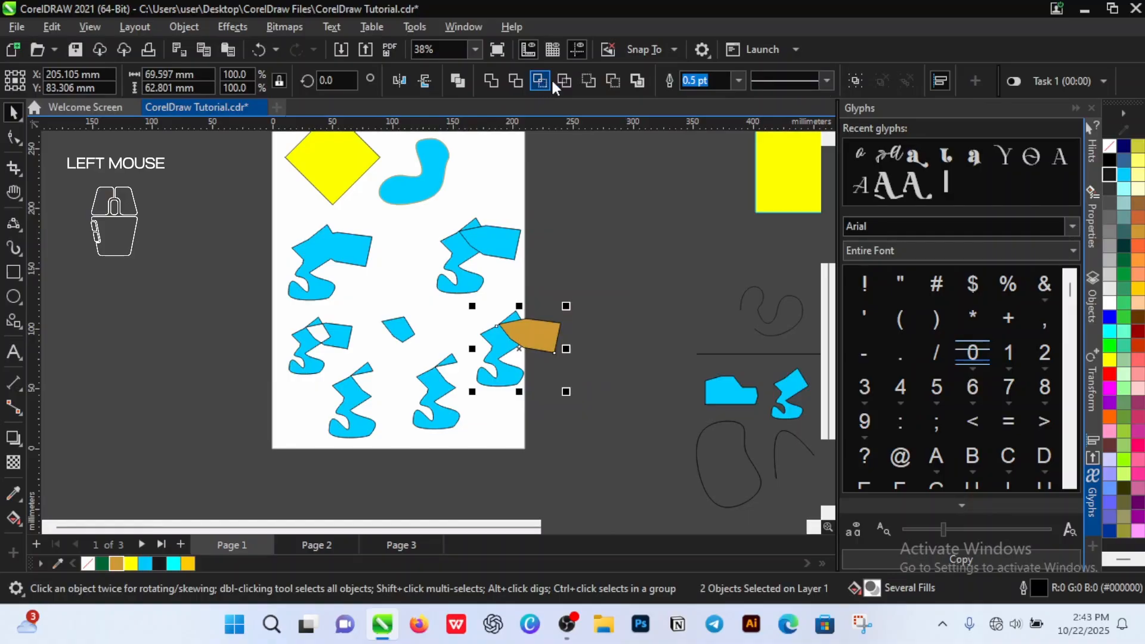
click(591, 79)
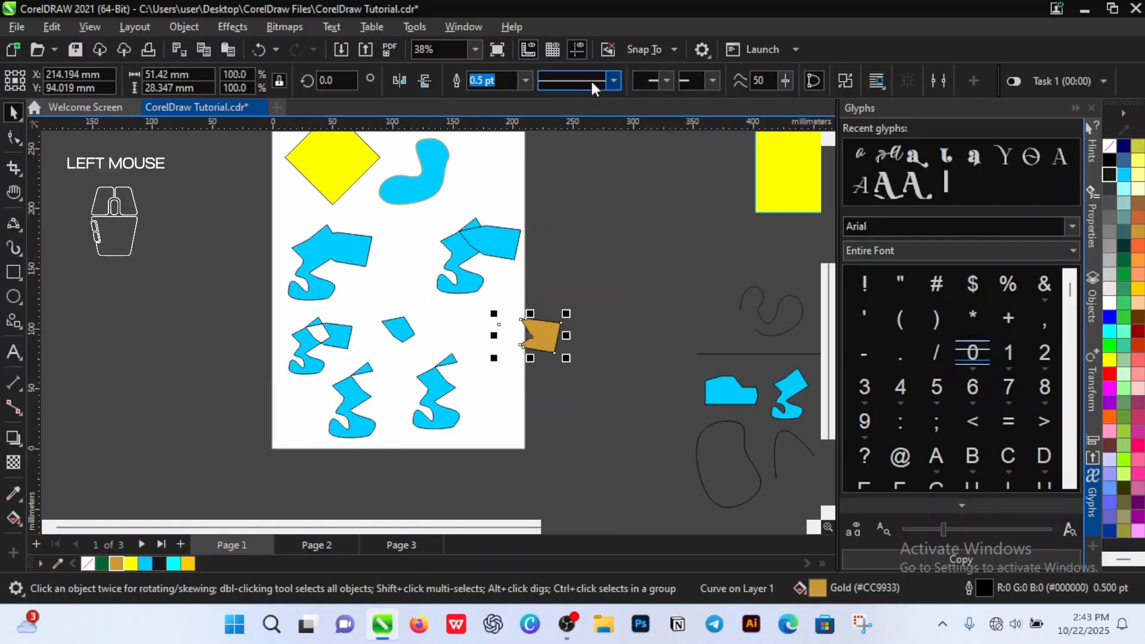
drag(555, 341, 413, 298)
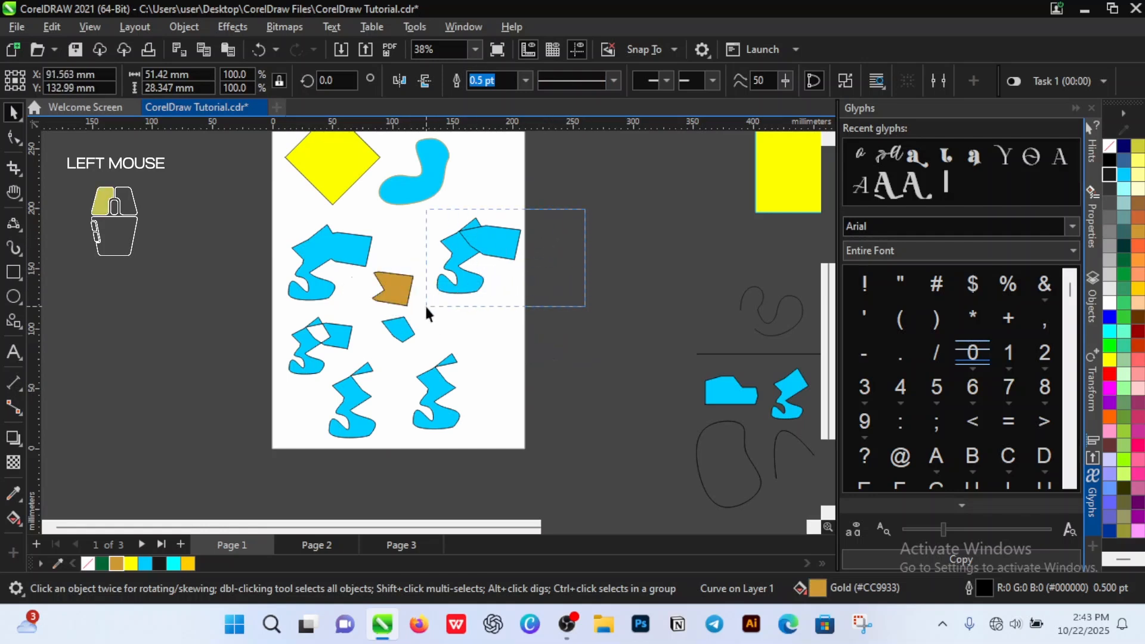
- Apply Back Minus Front to another copy of the overlapping pair, and move the remaining zigzag shape to the page's lower-left corner
click(499, 247)
drag(499, 247, 555, 332)
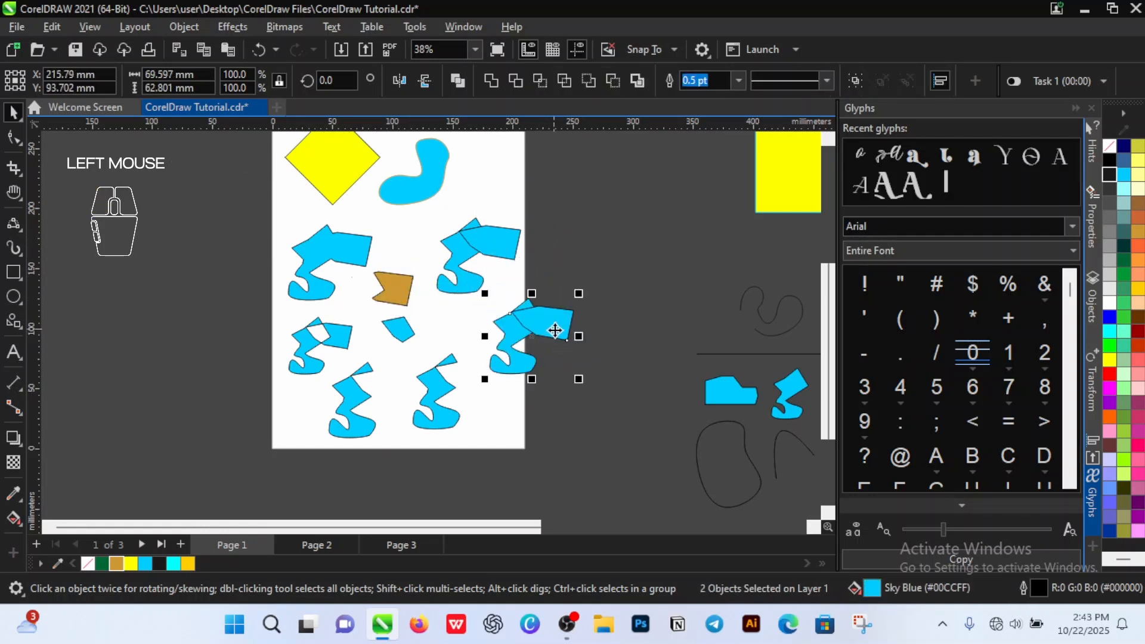
click(611, 81)
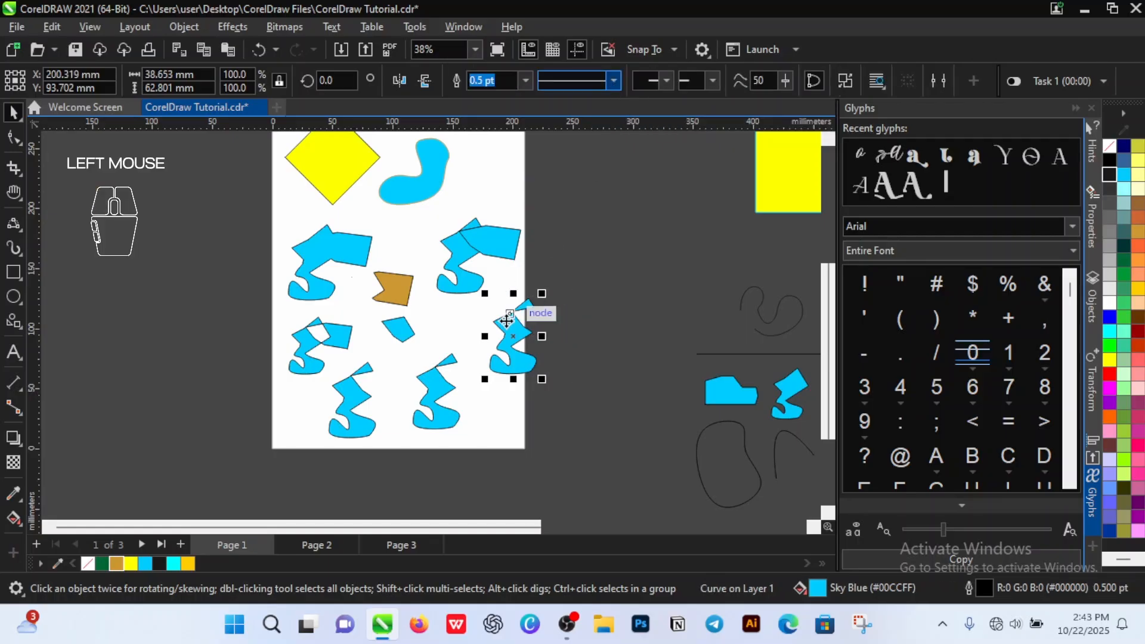
drag(512, 328, 284, 429)
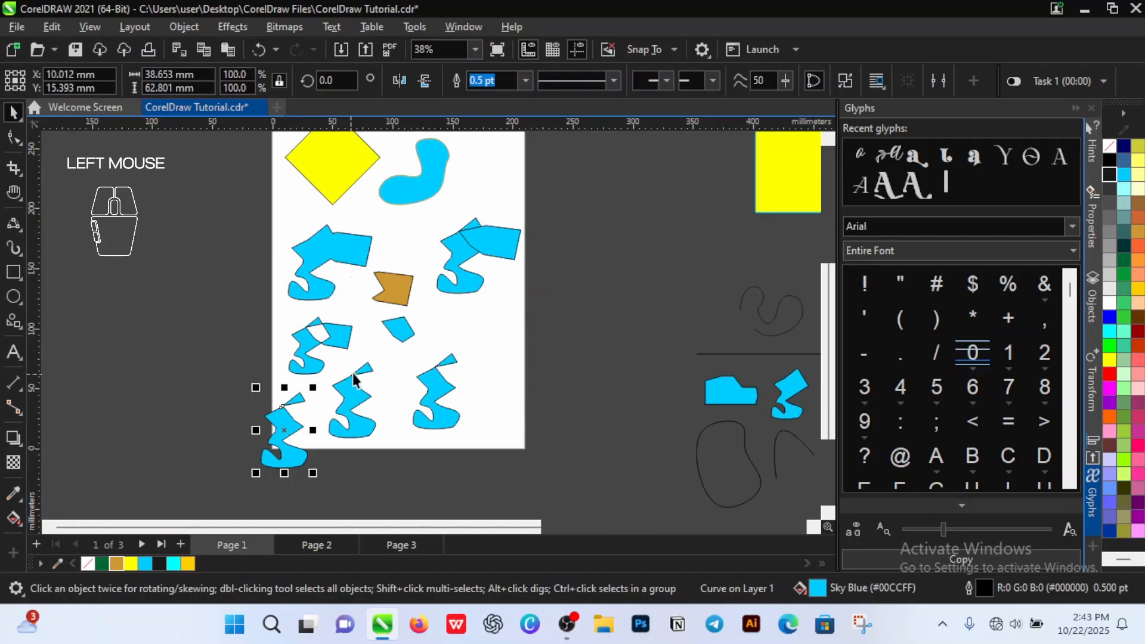
- Copy the overlapping pair to the page's right edge again and create a boundary around the copy
drag(614, 204, 430, 311)
drag(487, 243, 524, 335)
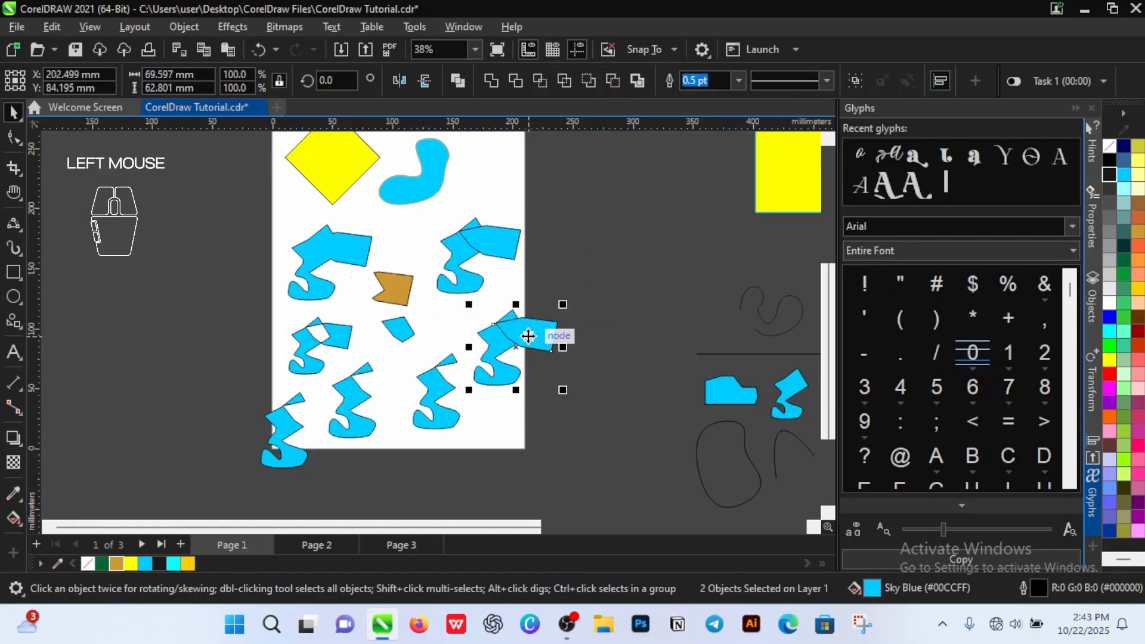
click(638, 81)
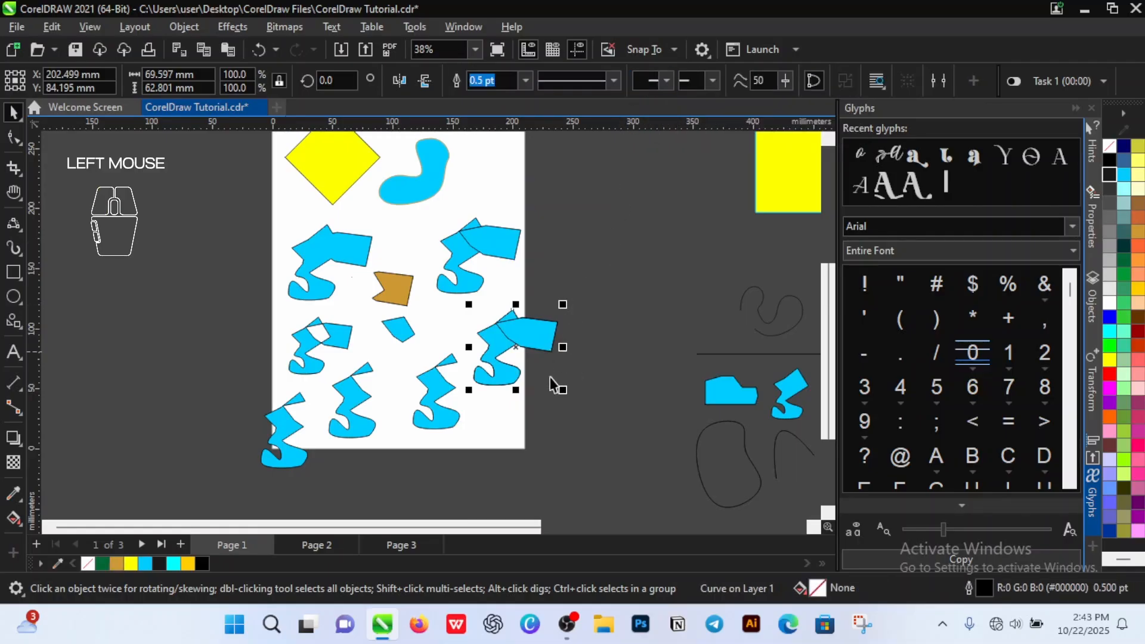
- Move the boundary outline off the overlapping pair to the page's upper-right area, beside the curved blue shape
scroll(555, 394, down, 1)
scroll(555, 394, up, 1)
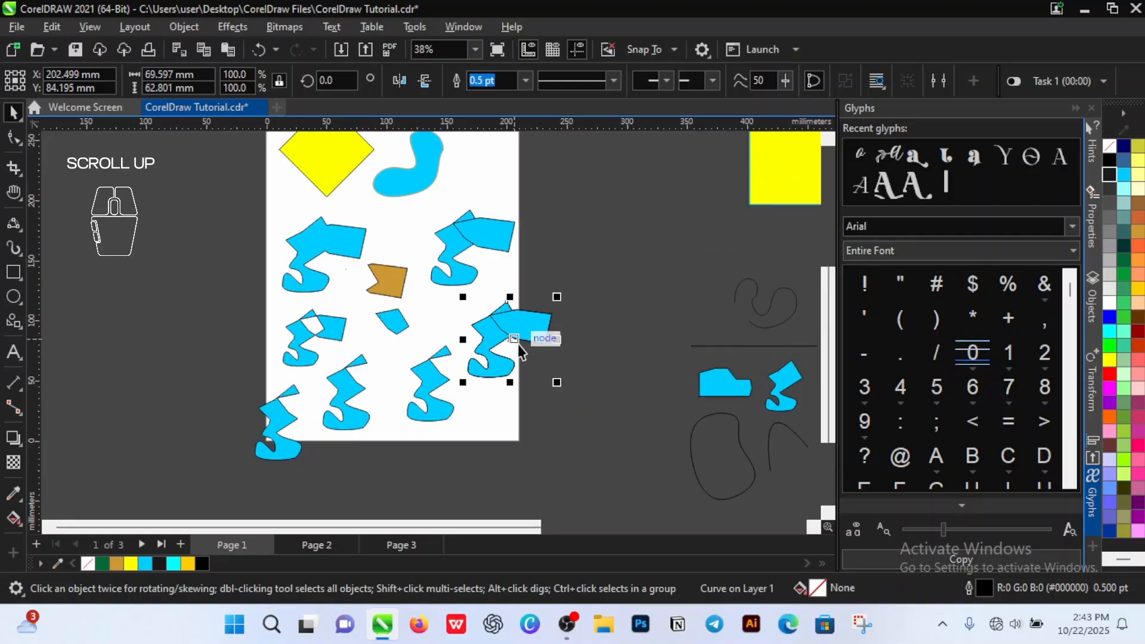
drag(514, 343, 204, 338)
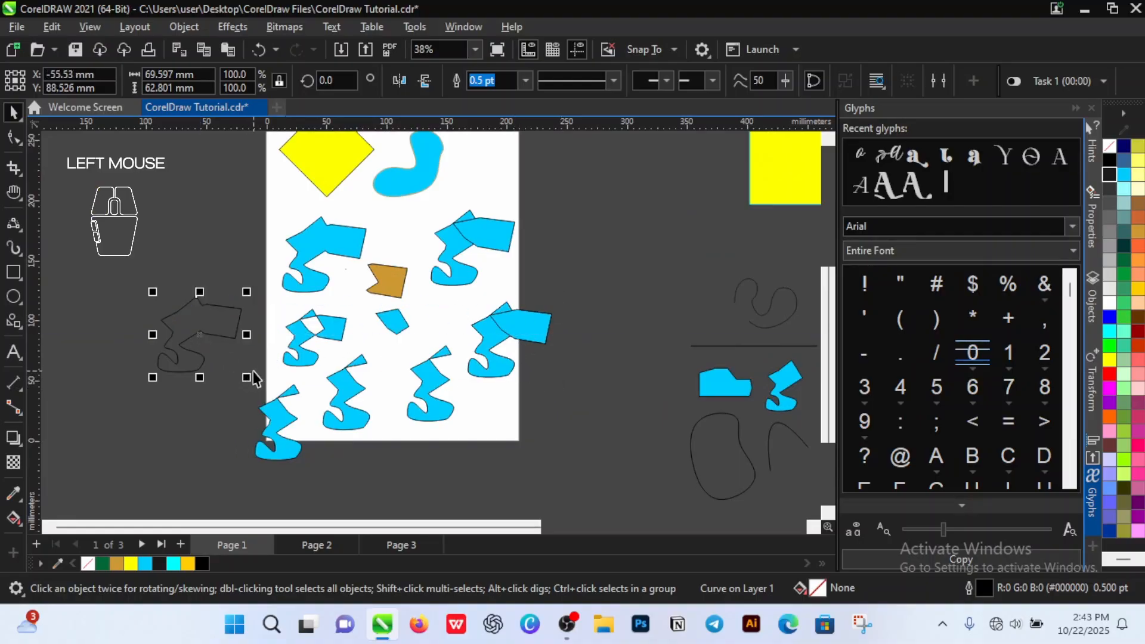
drag(226, 327, 506, 158)
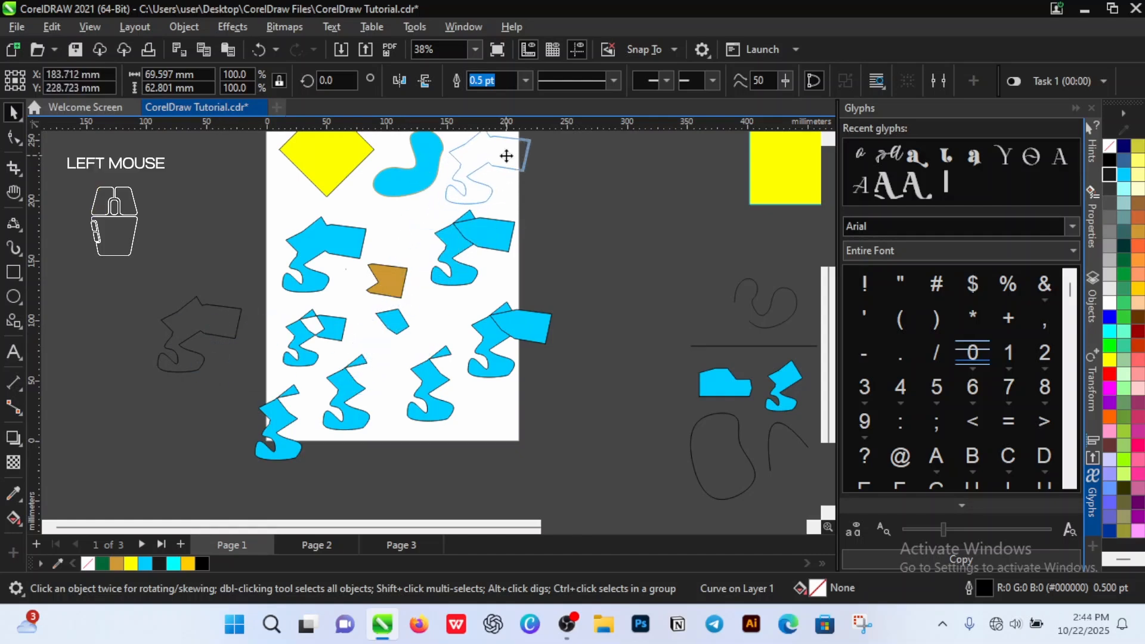
scroll(507, 159, down, 2)
scroll(523, 212, up, 3)
drag(477, 209, 486, 202)
scroll(506, 222, down, 5)
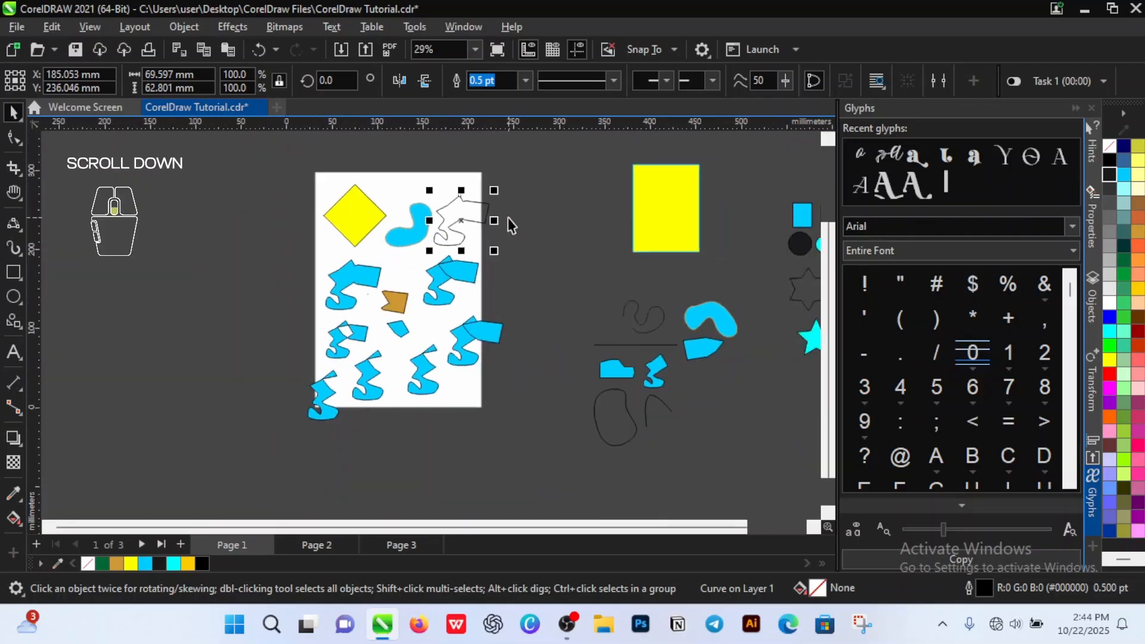
scroll(504, 224, up, 1)
scroll(468, 364, up, 1)
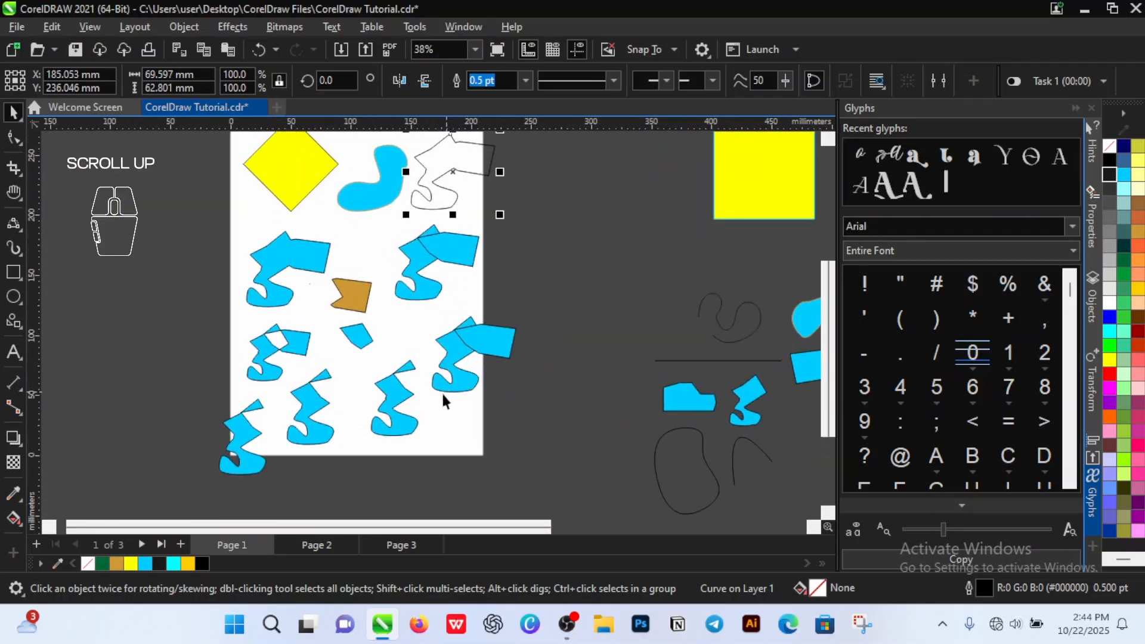
scroll(441, 391, down, 2)
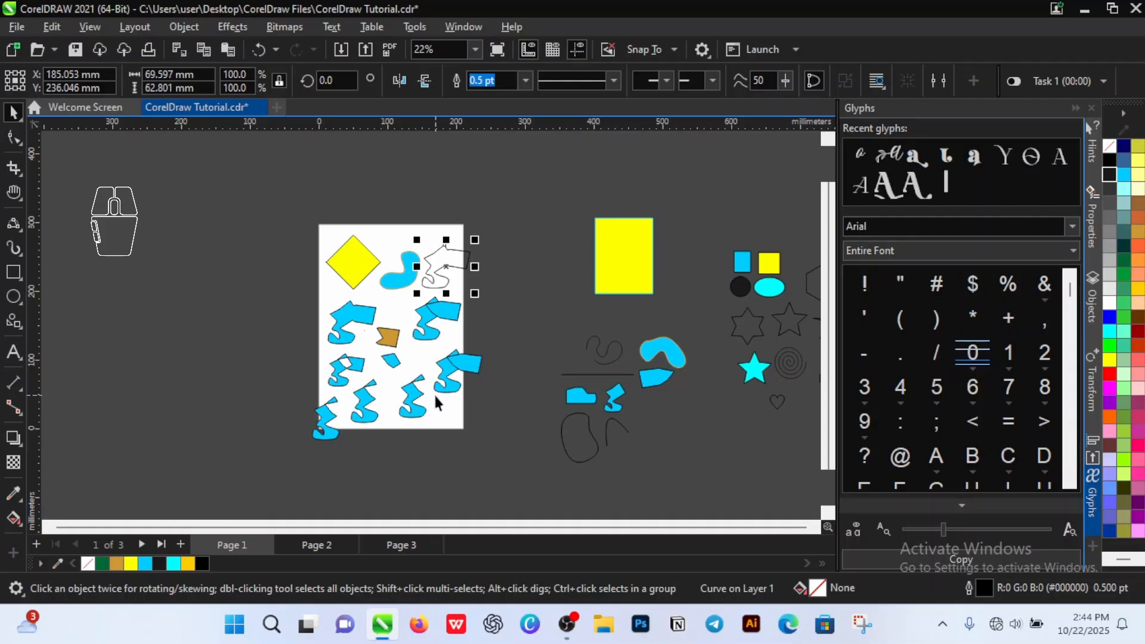
scroll(431, 378, up, 2)
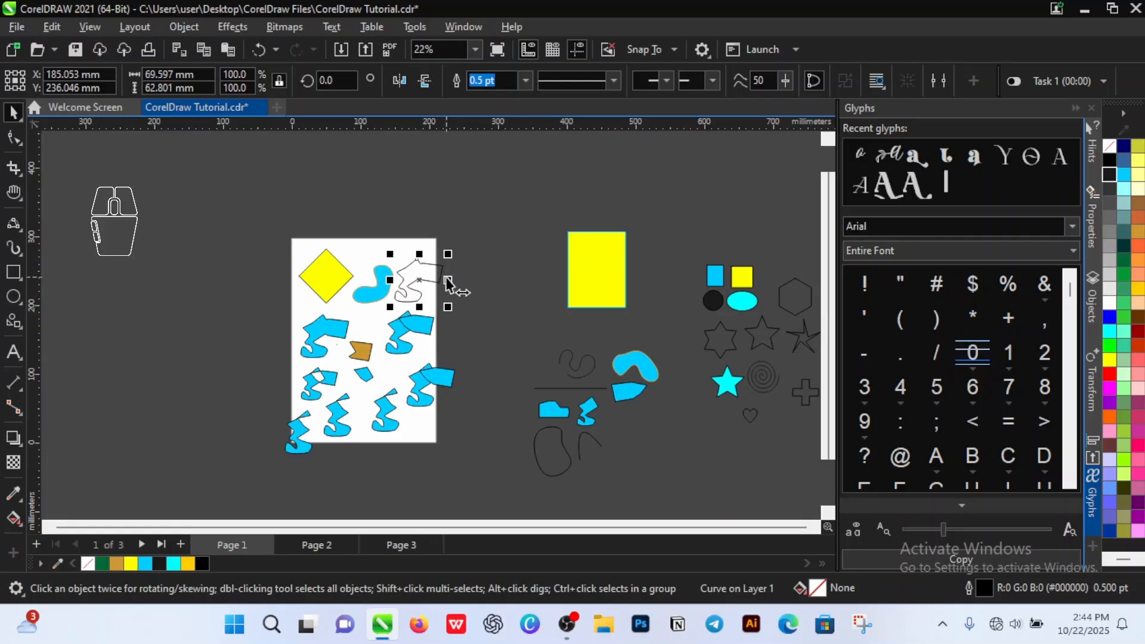
scroll(463, 375, down, 1)
scroll(464, 393, up, 1)
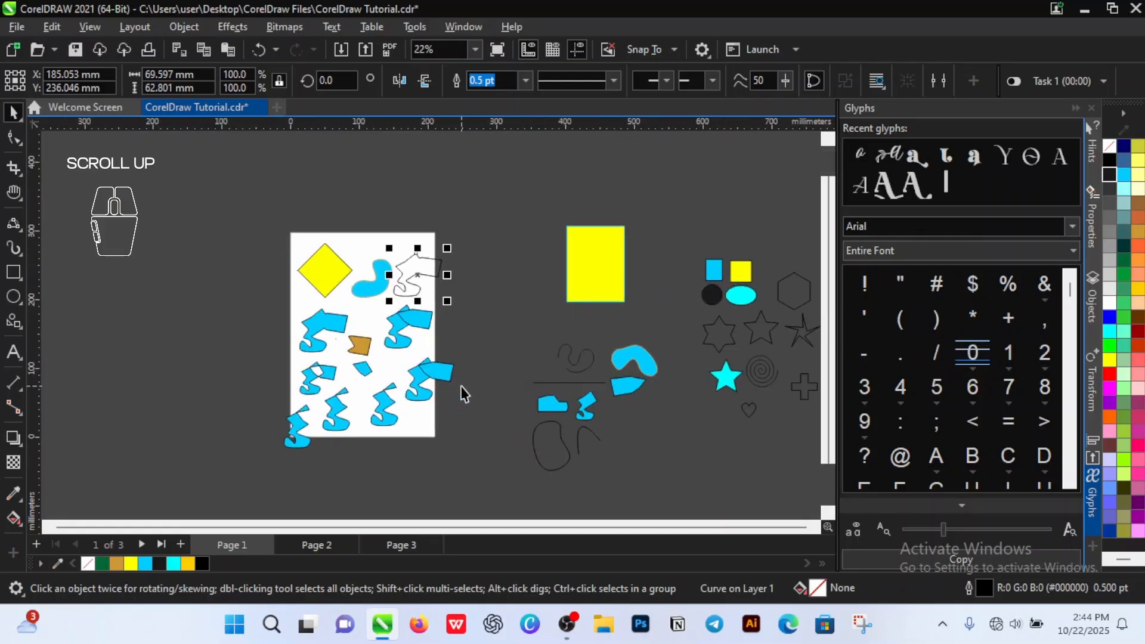
- Go to Page 2 and draw an unfilled rectangle about 160 × 207 mm in the middle of the blank page
key(Page_Down)
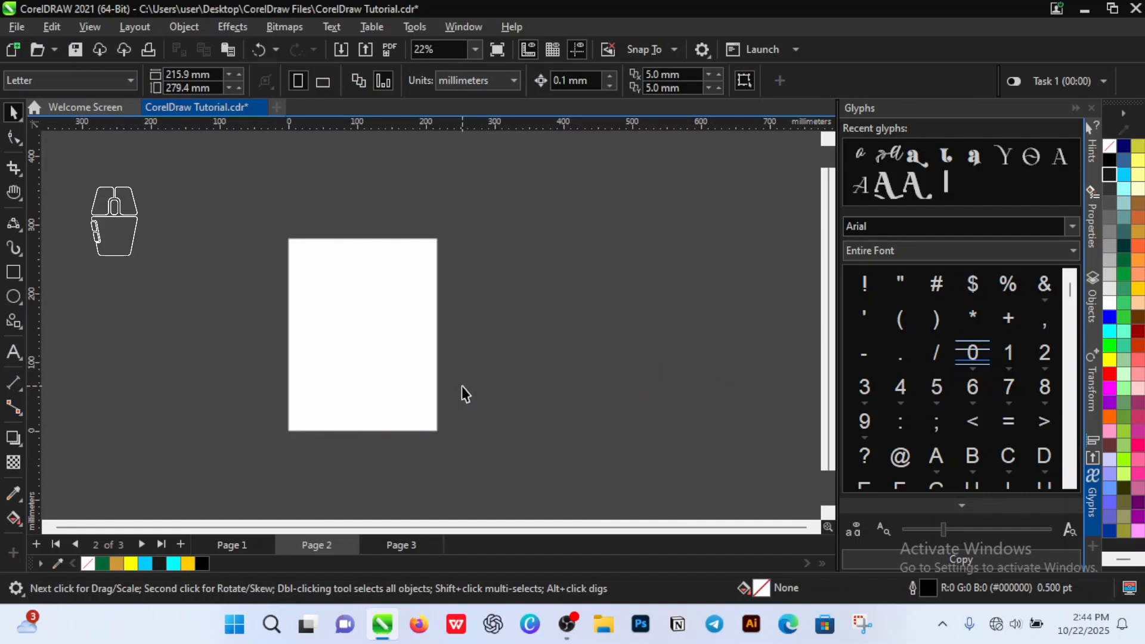
scroll(395, 404, up, 1)
scroll(395, 408, up, 1)
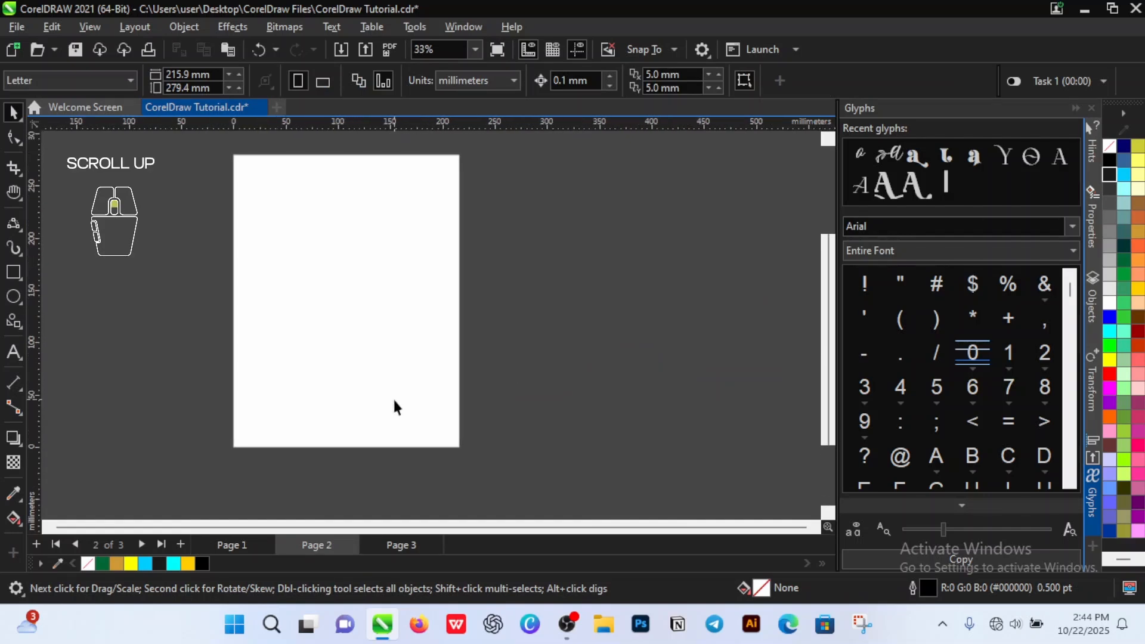
click(20, 271)
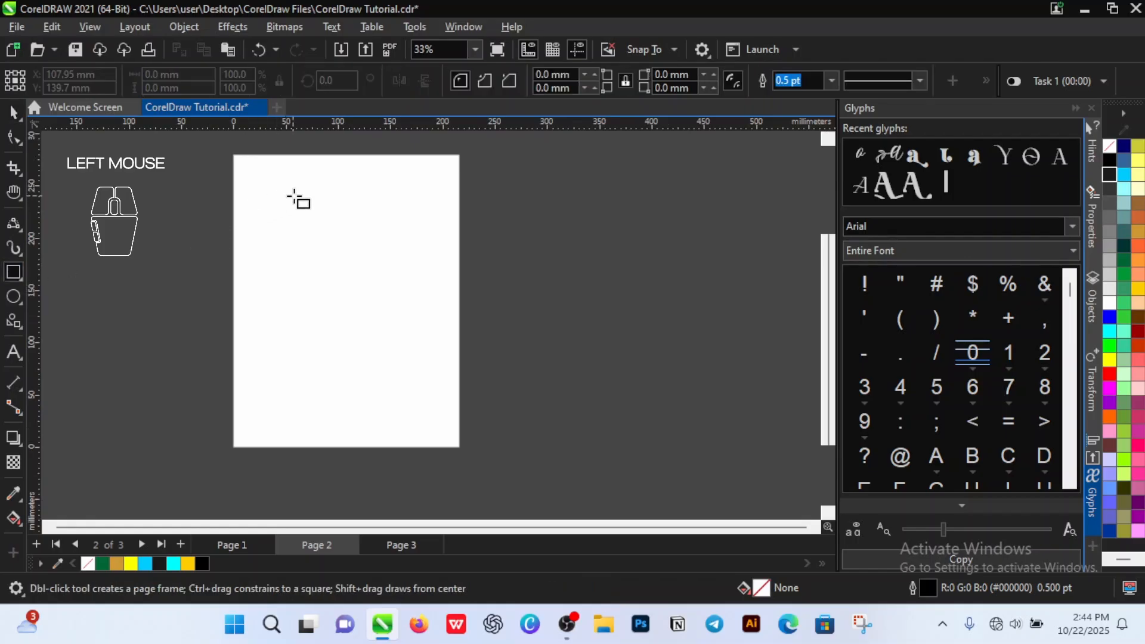
drag(265, 194, 433, 410)
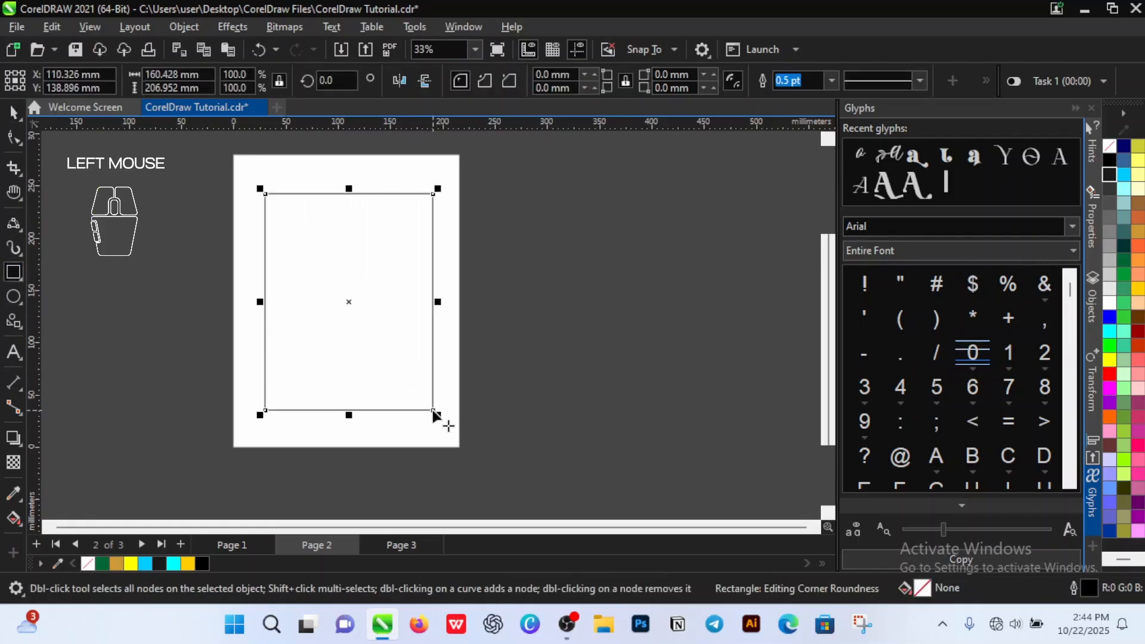
key(space)
click(542, 351)
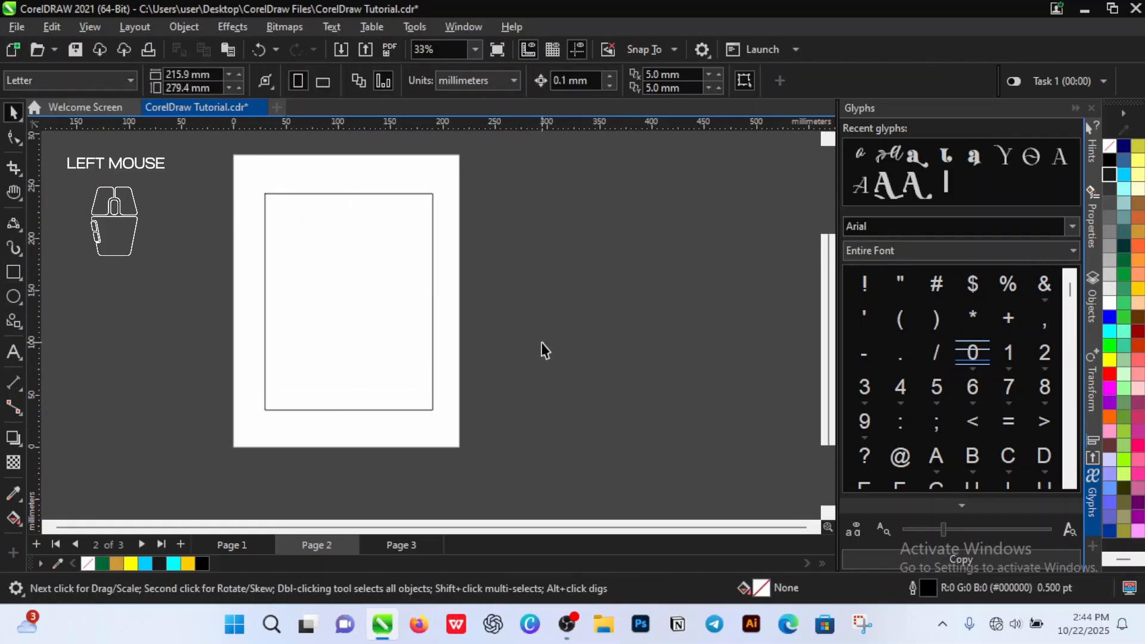
- Copy the stepped, car-like sky-blue shape from beside Page 1 and paste it inside the lower part of Page 2's rectangle
key(Page_Up)
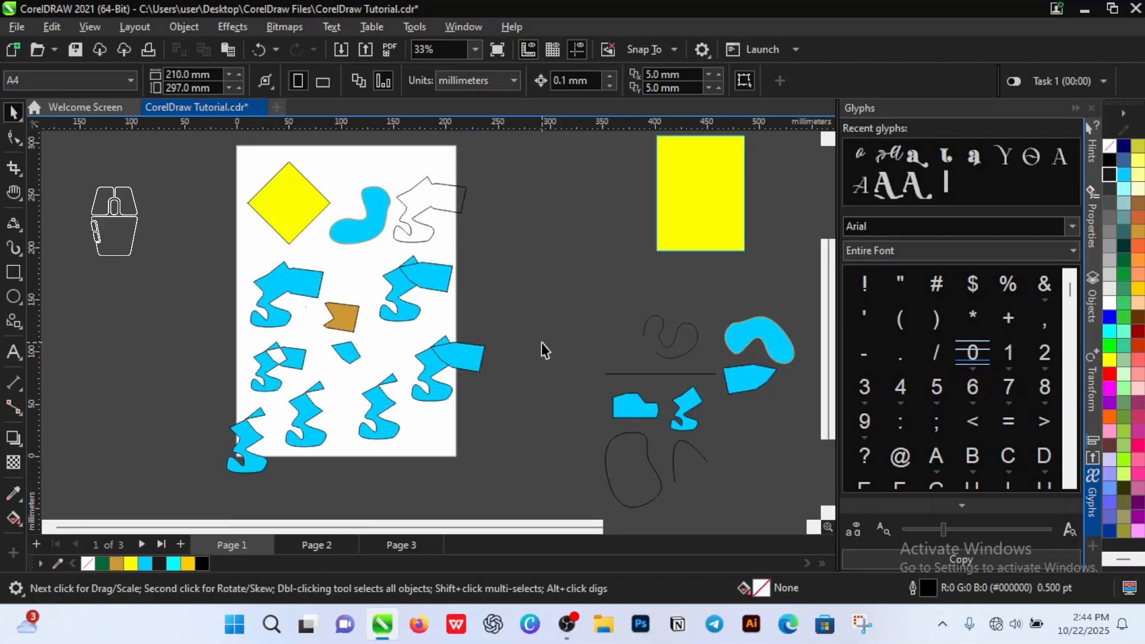
scroll(541, 350, down, 2)
scroll(537, 334, up, 1)
click(373, 297)
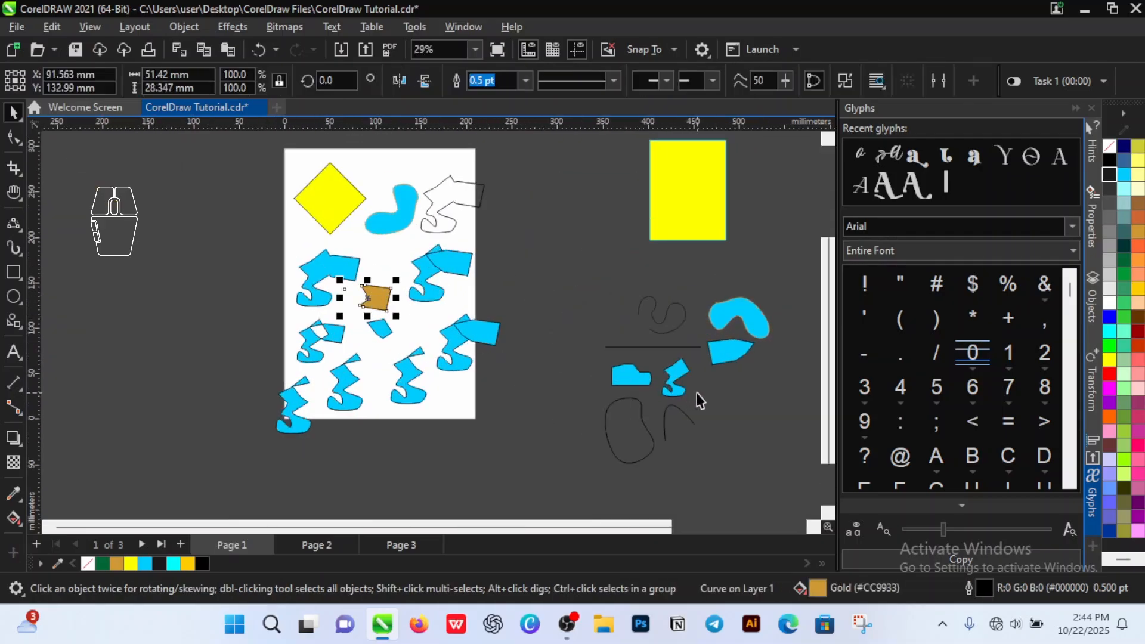
click(627, 375)
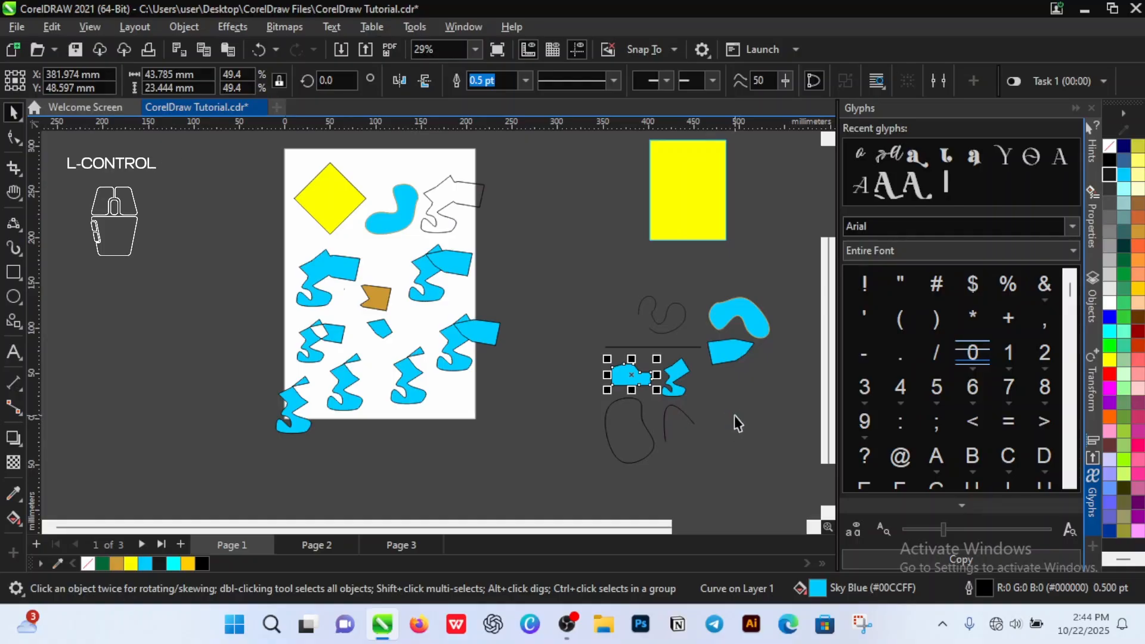
key(Page_Down)
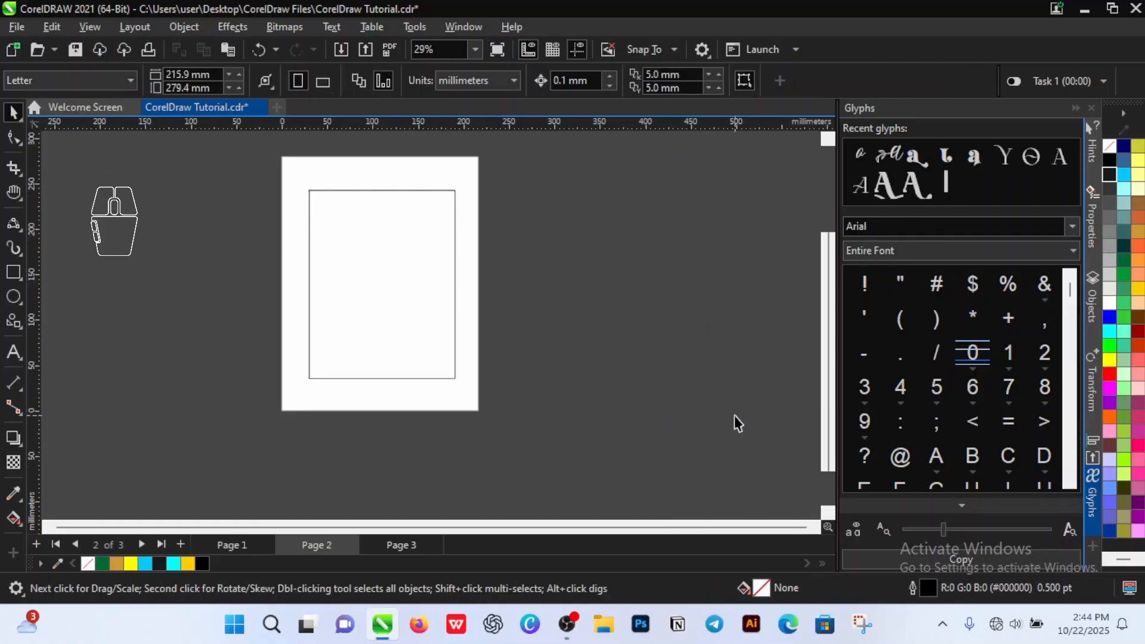
key(ctrl+v)
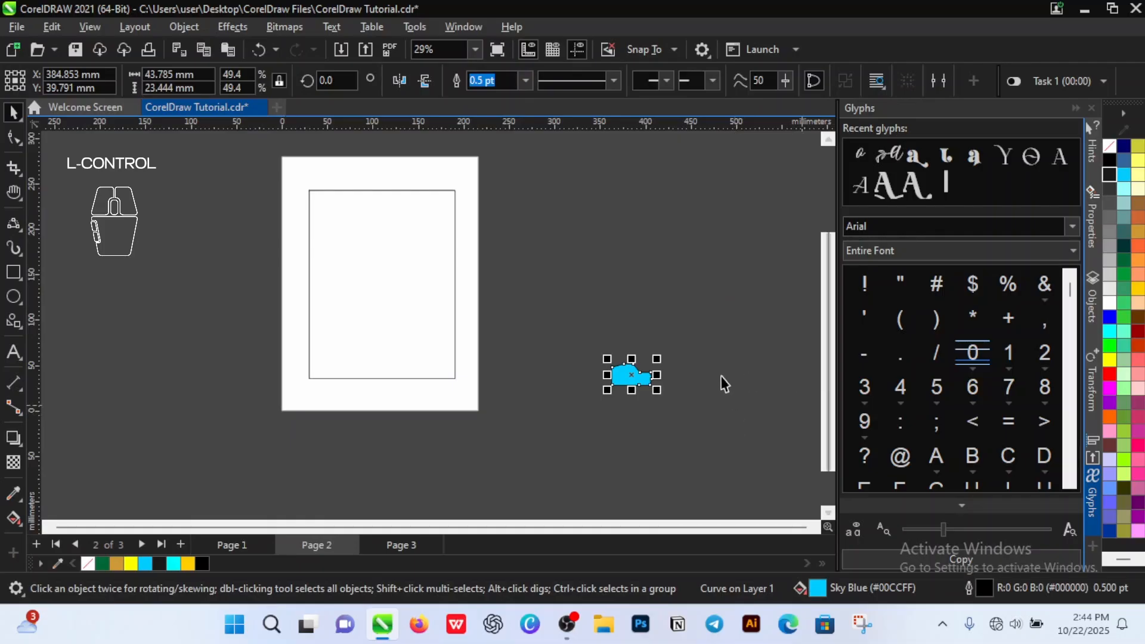
drag(634, 381, 385, 338)
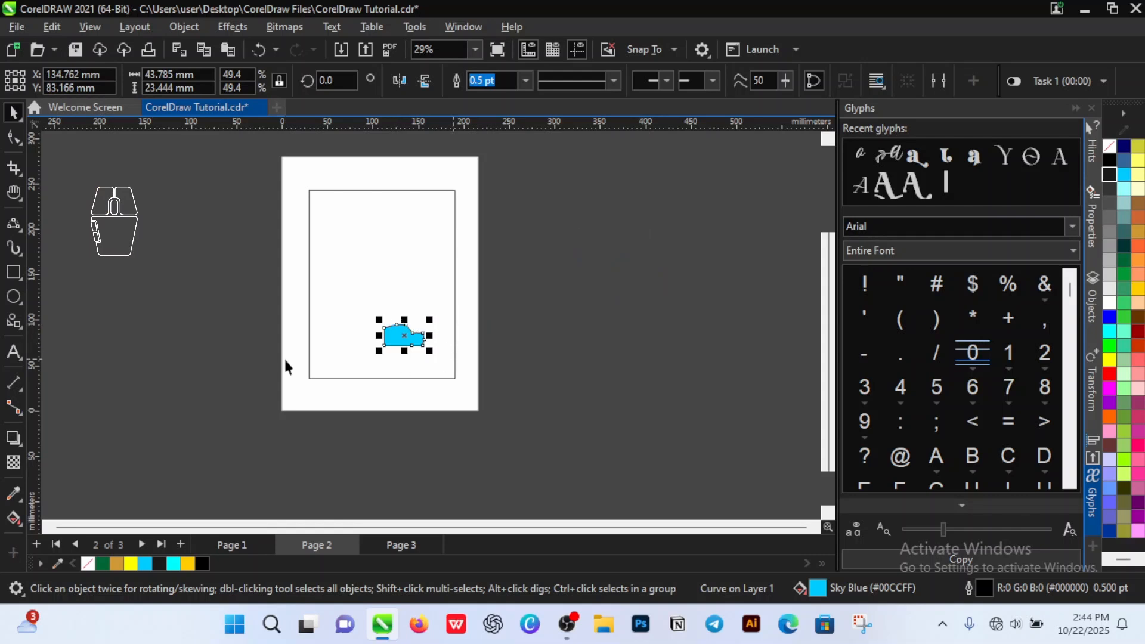
- Align the sky-blue car-like shape to the centre of the Page 2 rectangle, both horizontally and vertically
click(373, 280)
click(411, 341)
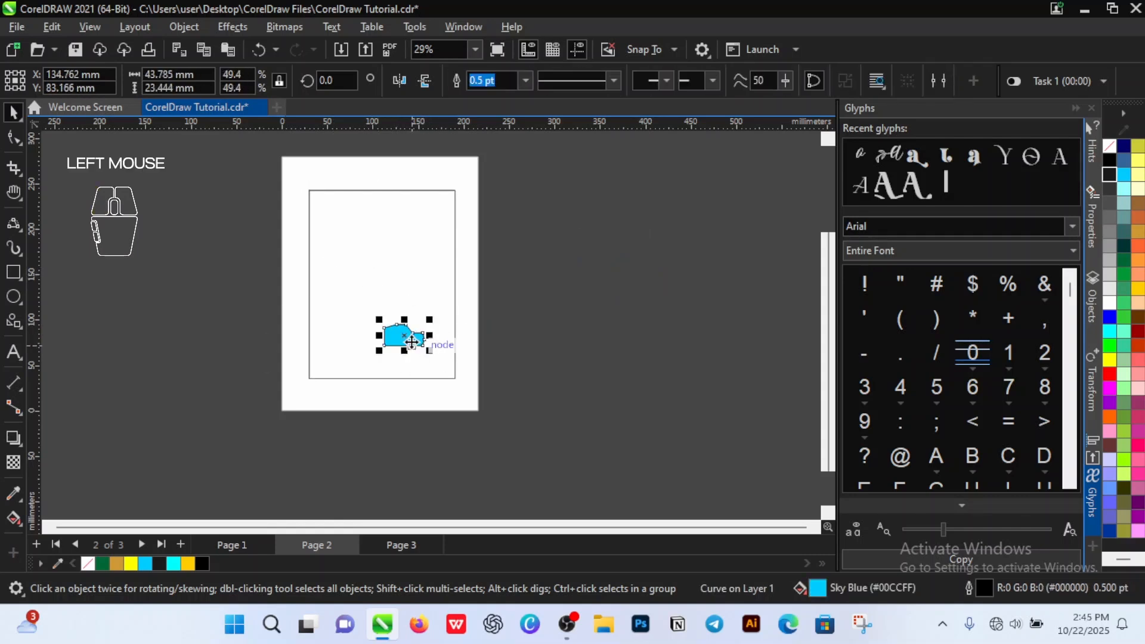
key(shift)
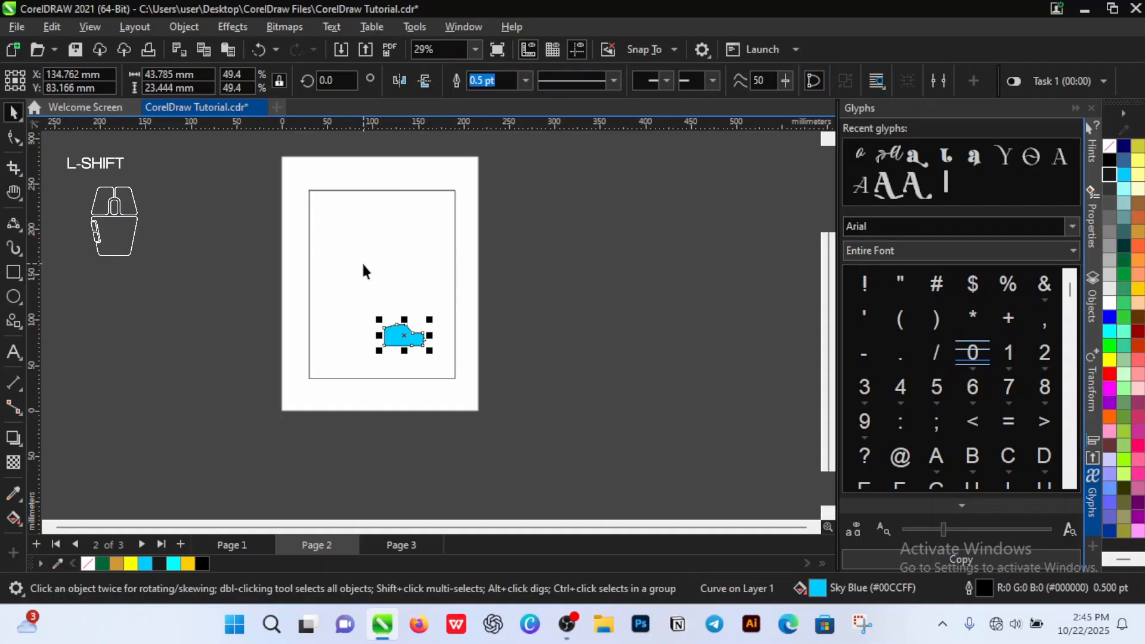
shift+click(370, 256)
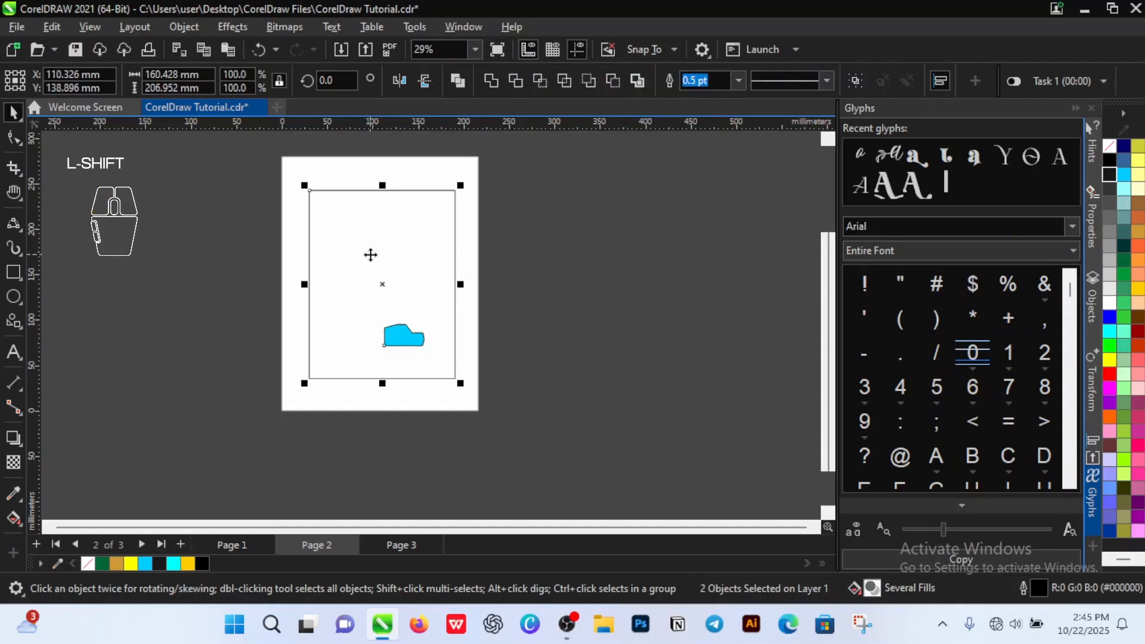
click(1094, 442)
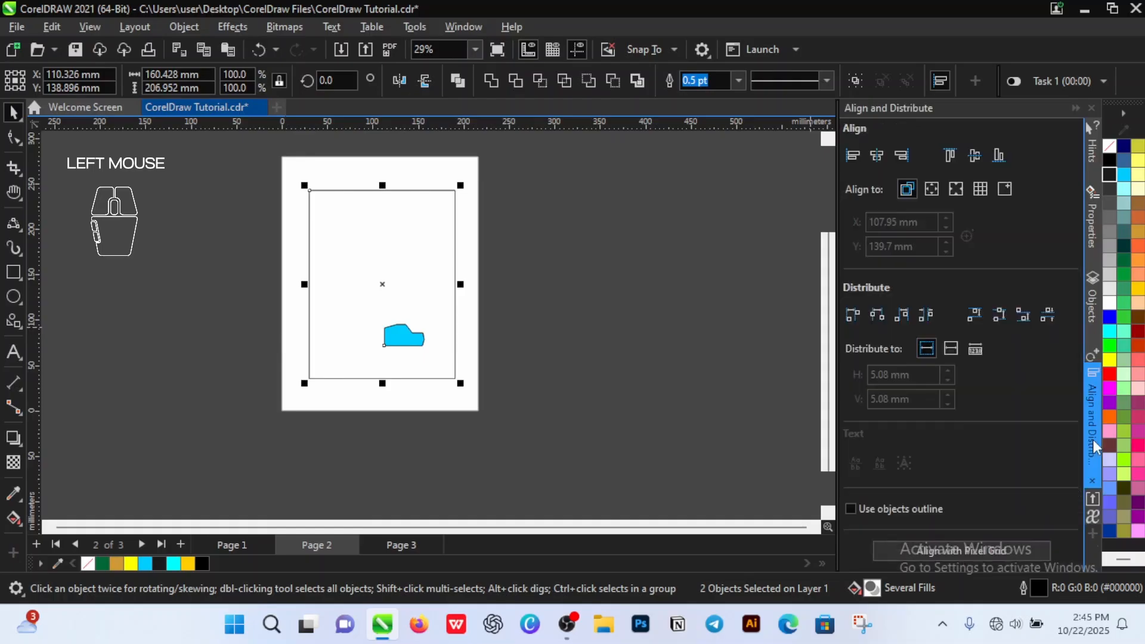
click(877, 154)
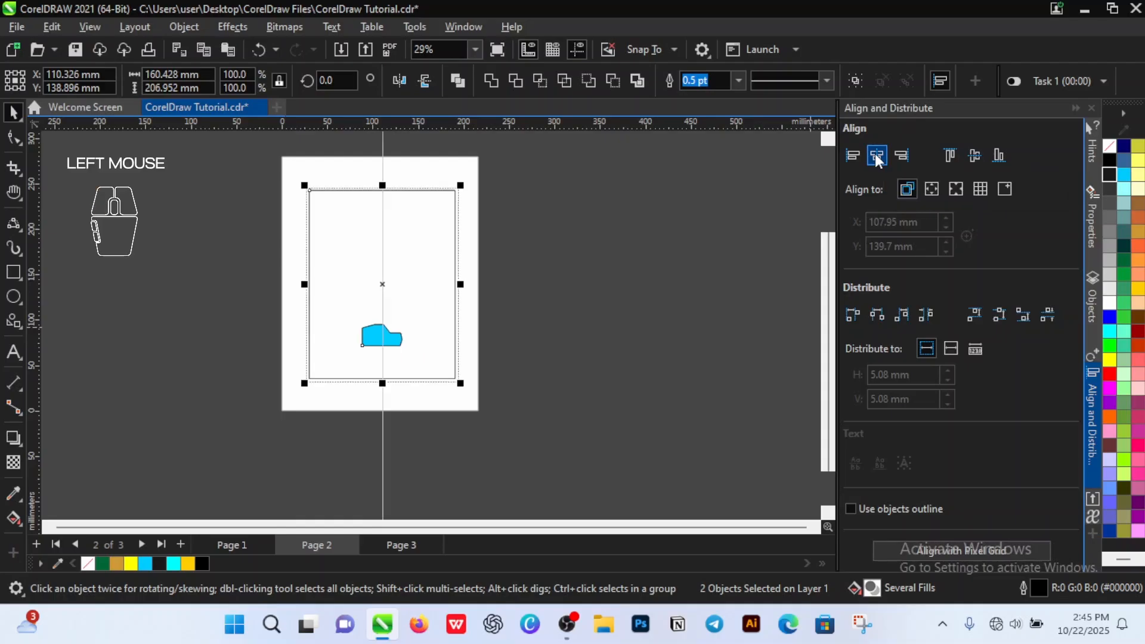
click(974, 156)
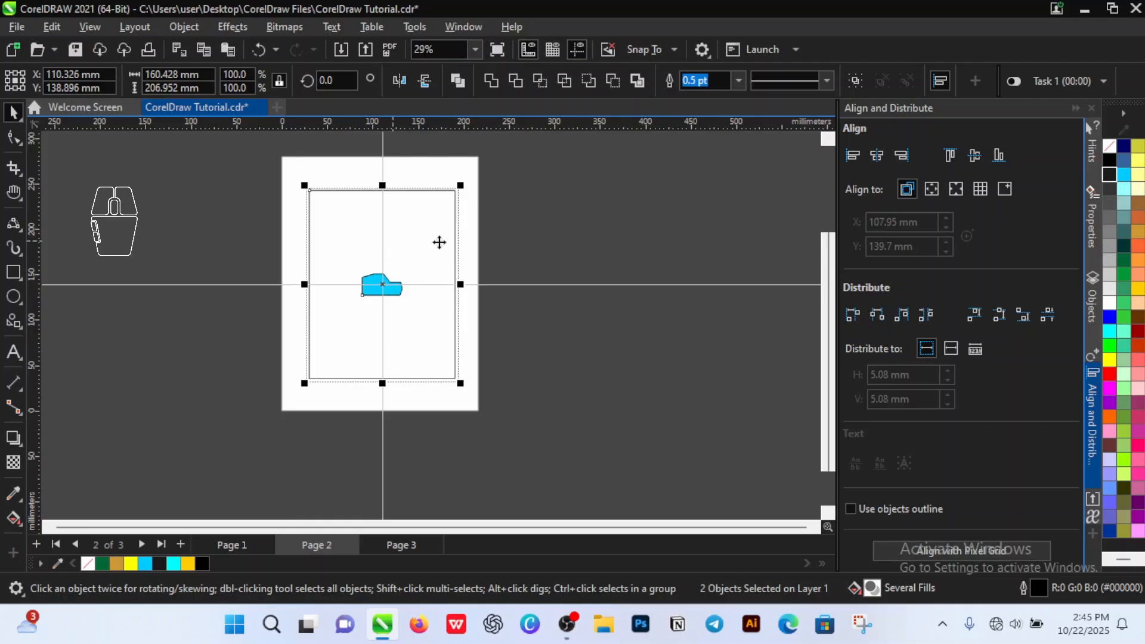
click(227, 257)
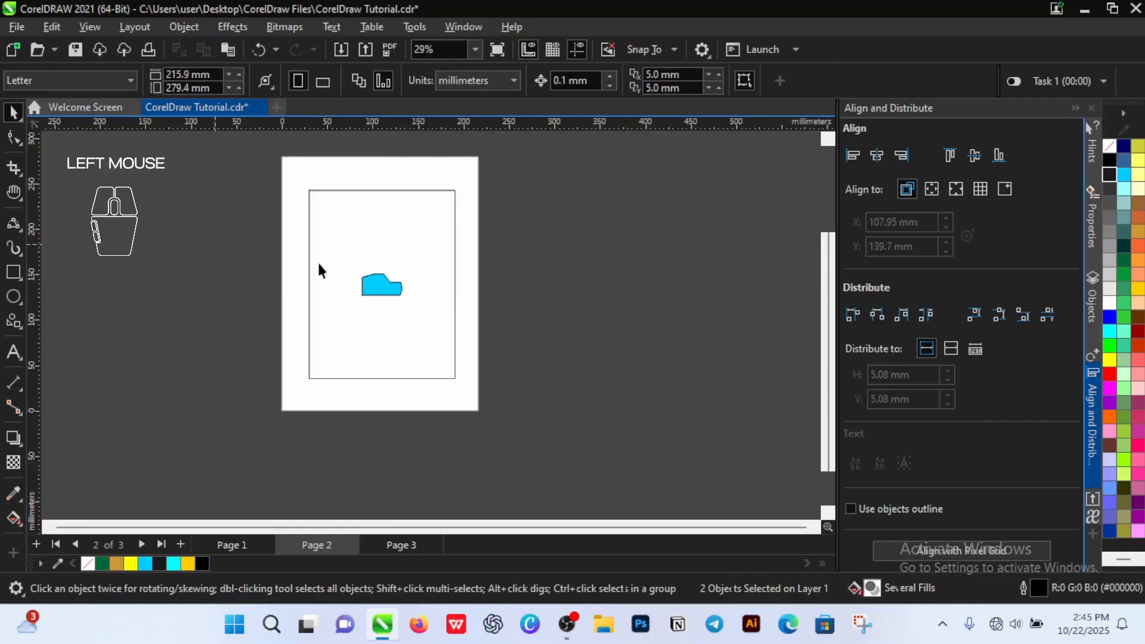
- Align the sky-blue shape to the rectangle's left edge, trying top, bottom and middle vertical alignment before returning it to the top
click(375, 286)
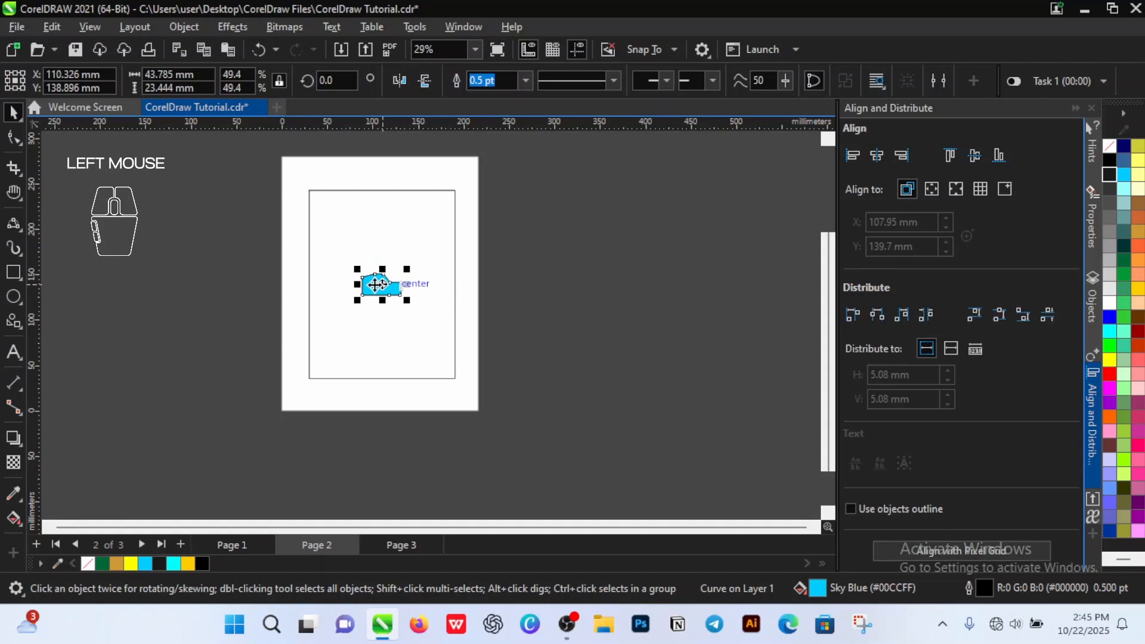
key(shift)
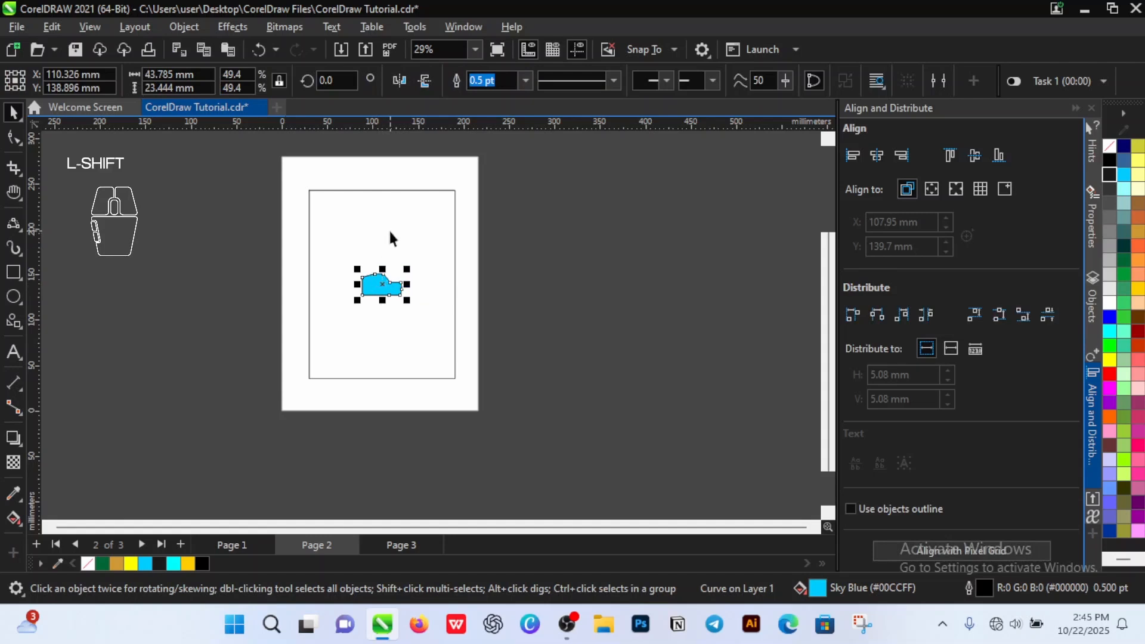
shift+click(389, 231)
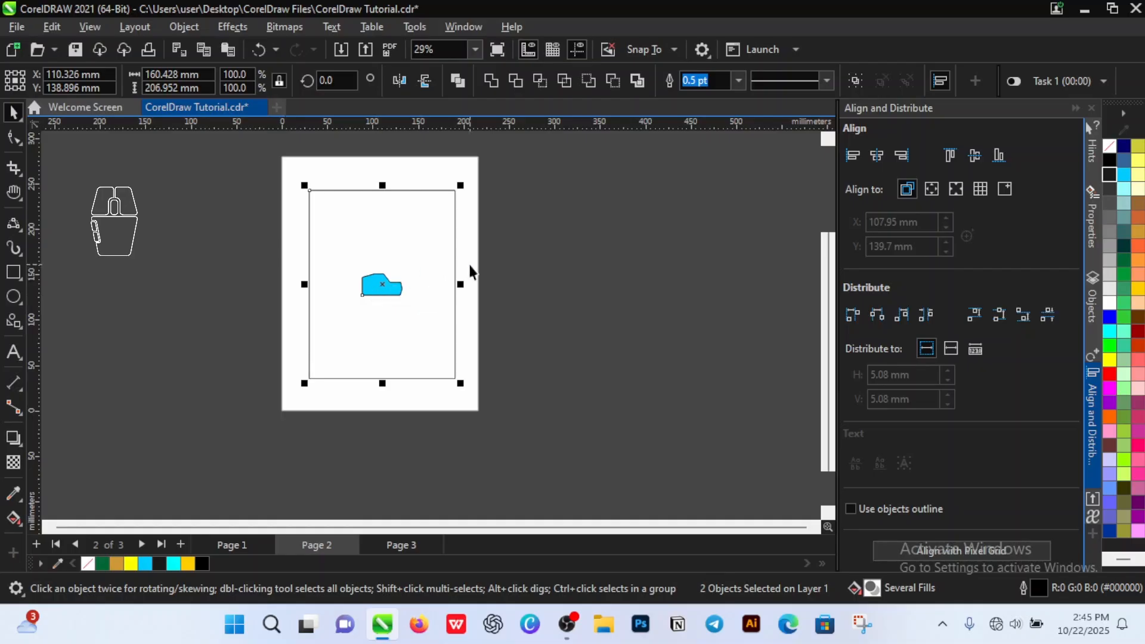
click(853, 156)
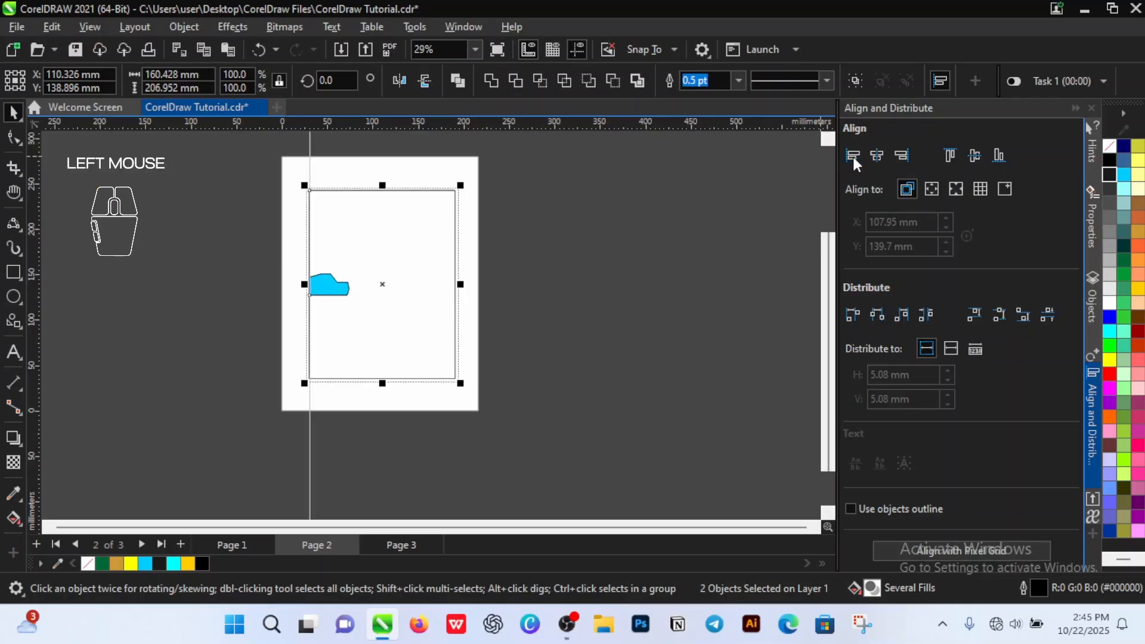
click(950, 156)
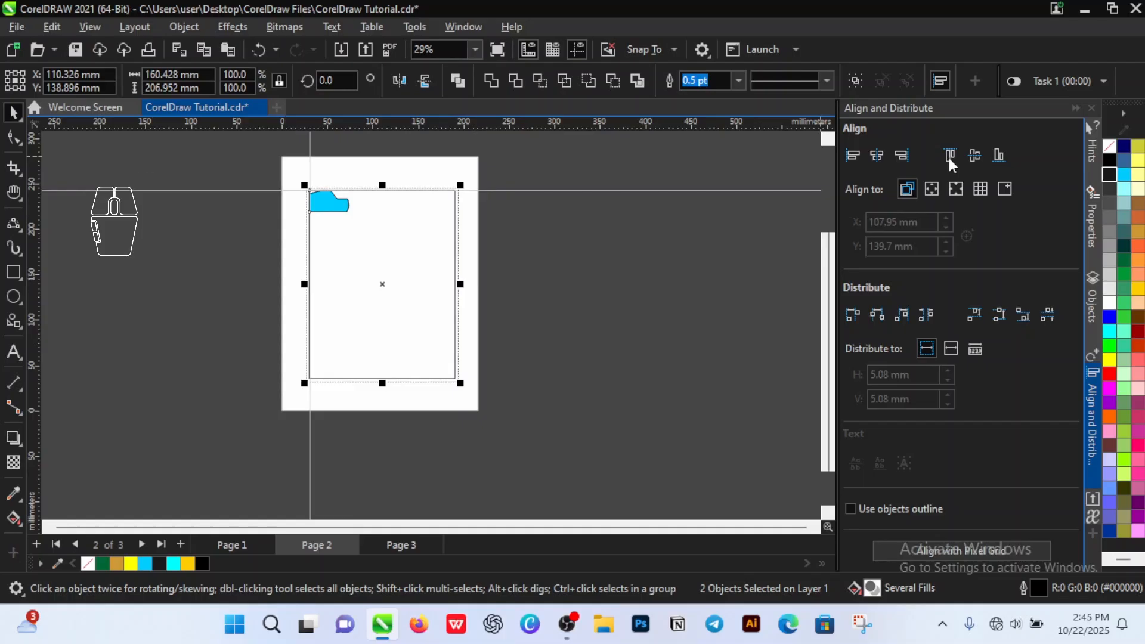
click(997, 160)
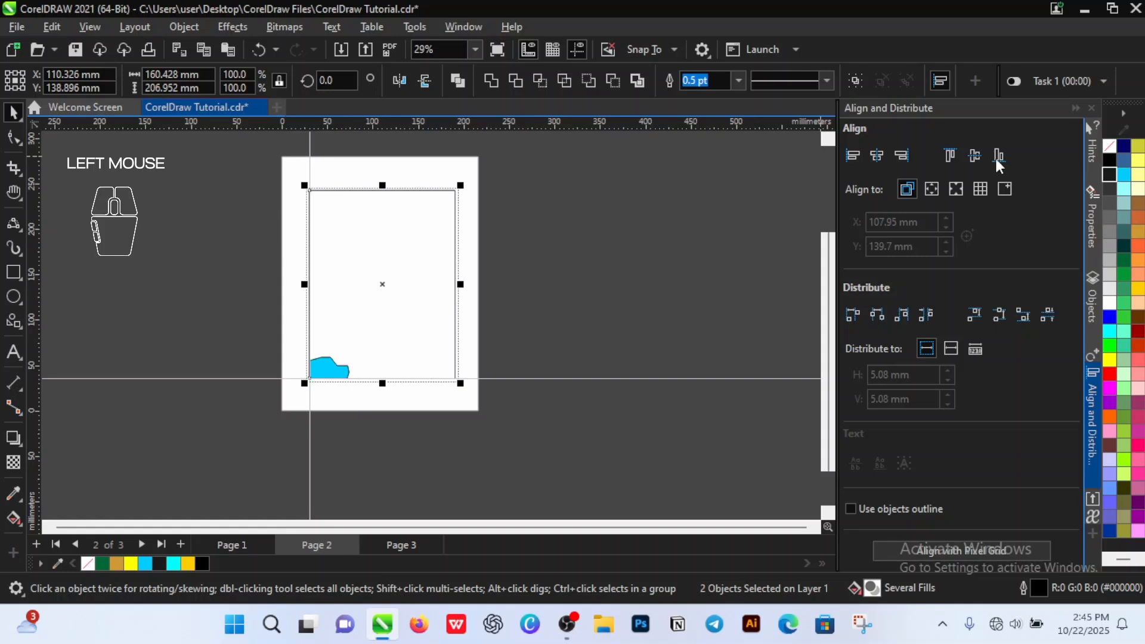
click(969, 155)
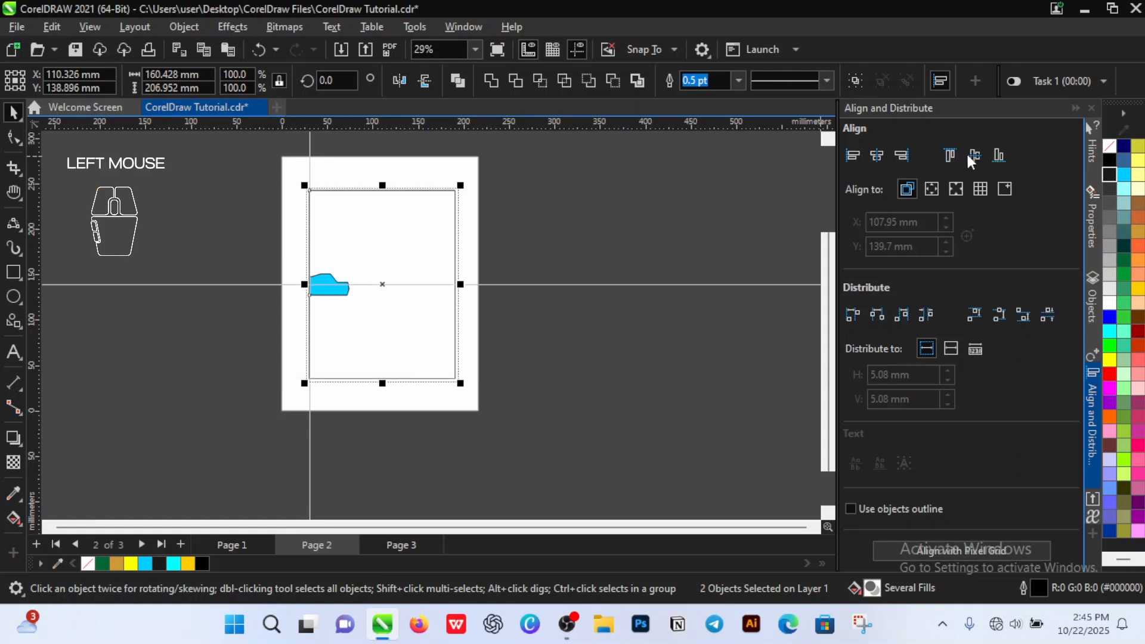
click(952, 156)
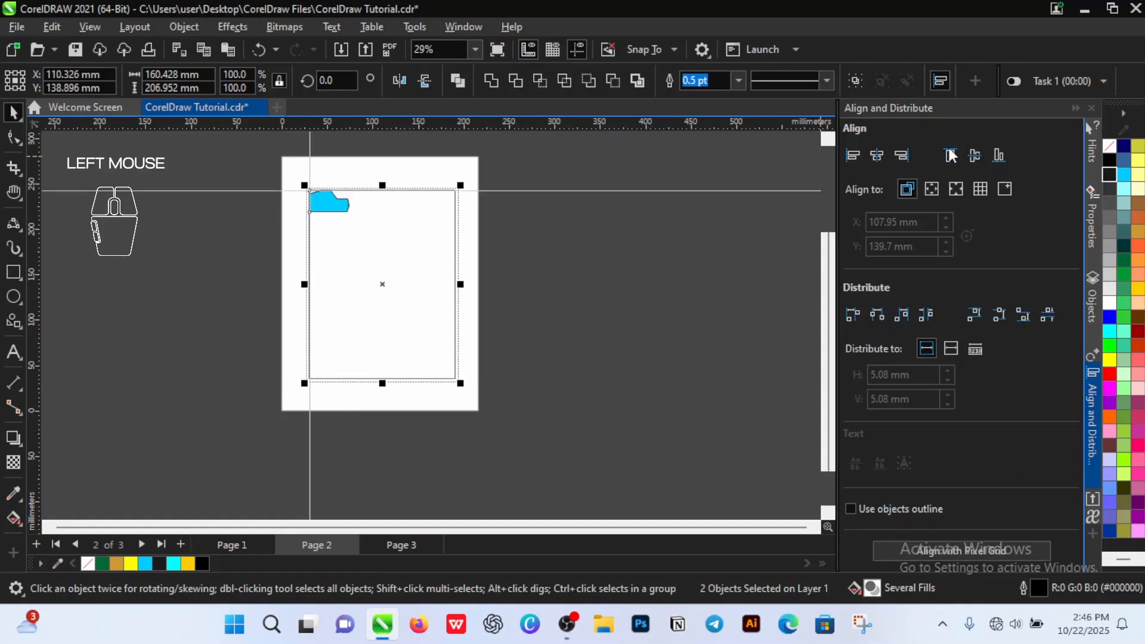
- Align the sky-blue shape to the rectangle's horizontal centre, its right edge and finally its bottom-right corner
click(853, 158)
click(879, 154)
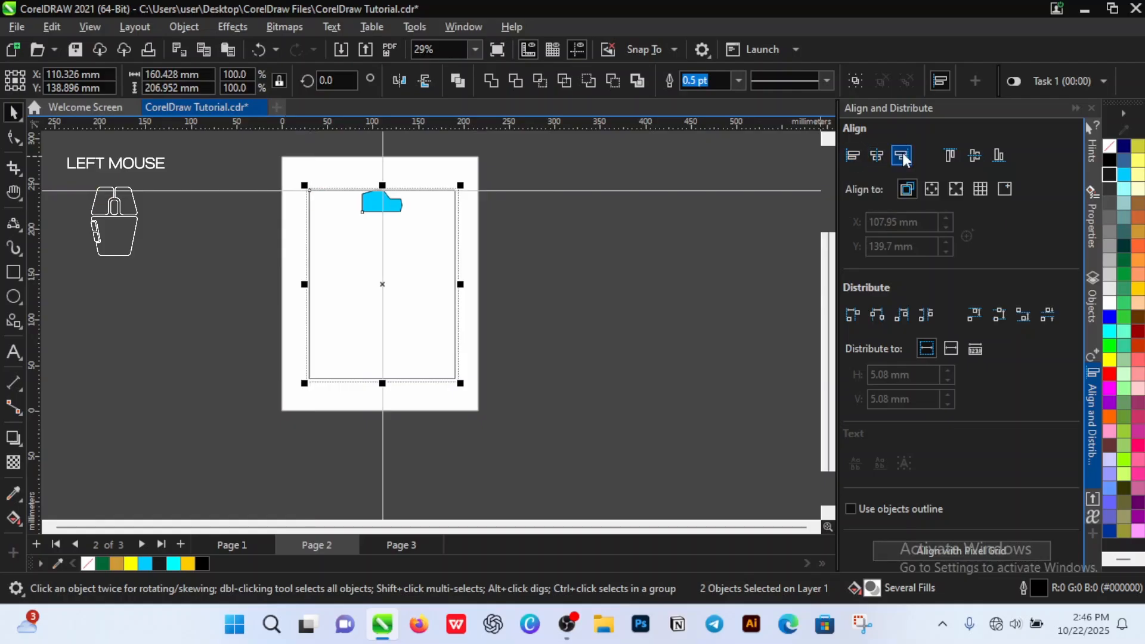
click(905, 158)
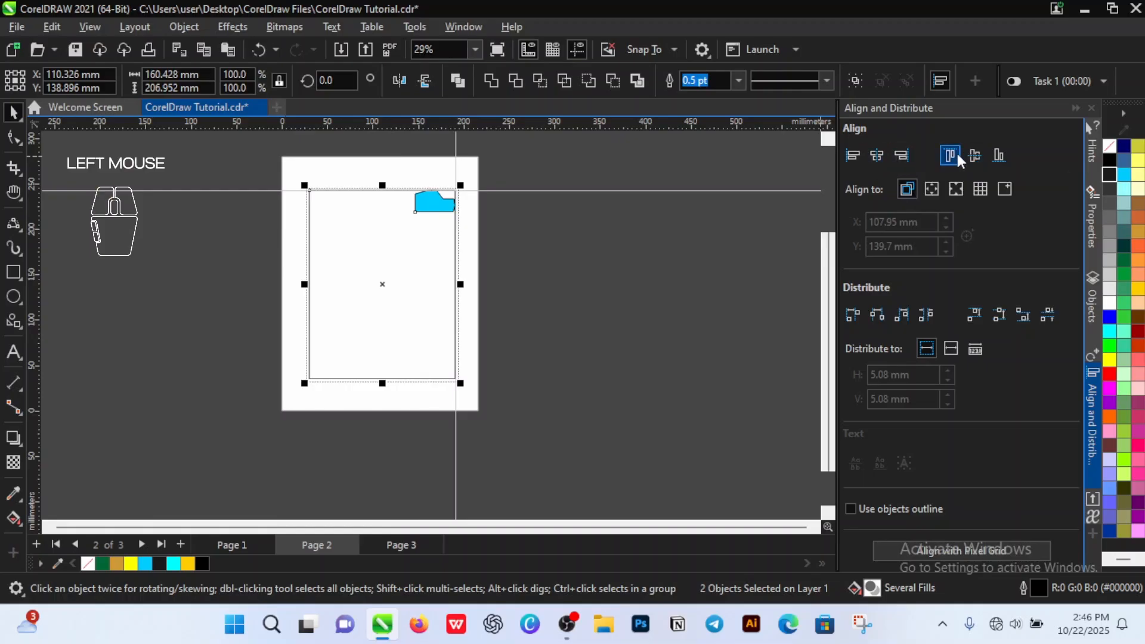
click(997, 157)
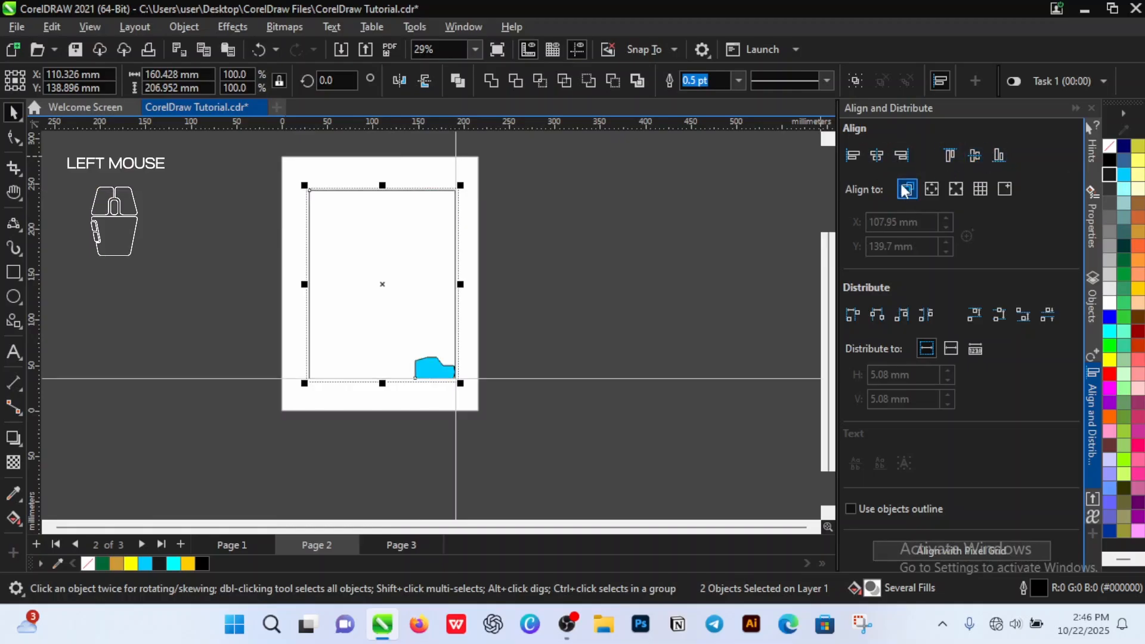
click(549, 249)
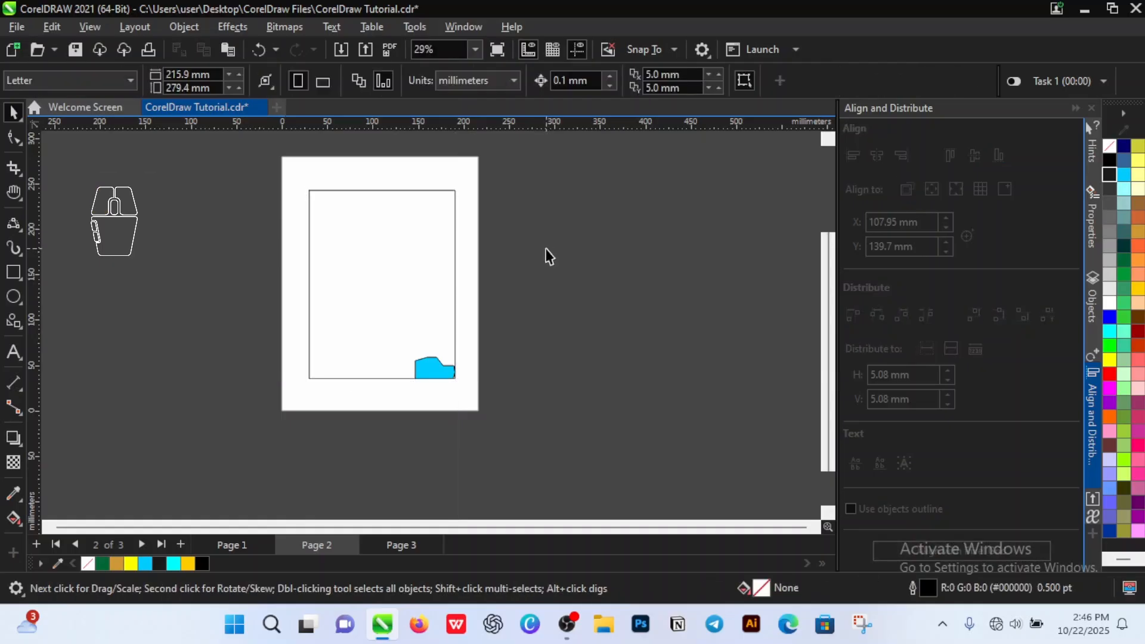
key(Page_Up)
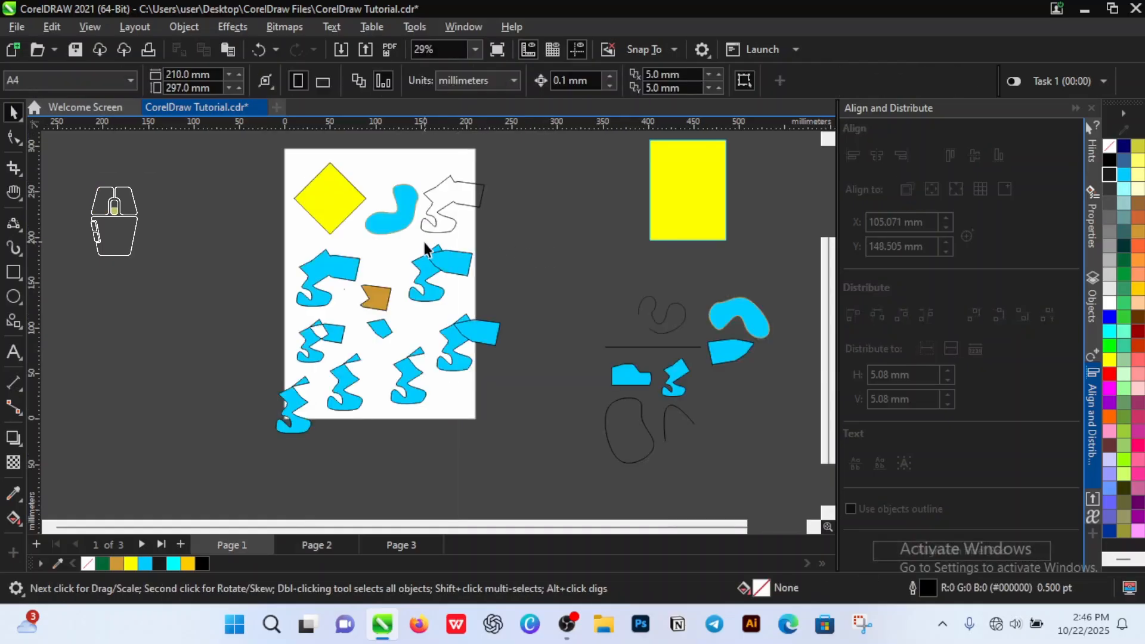
scroll(425, 243, down, 1)
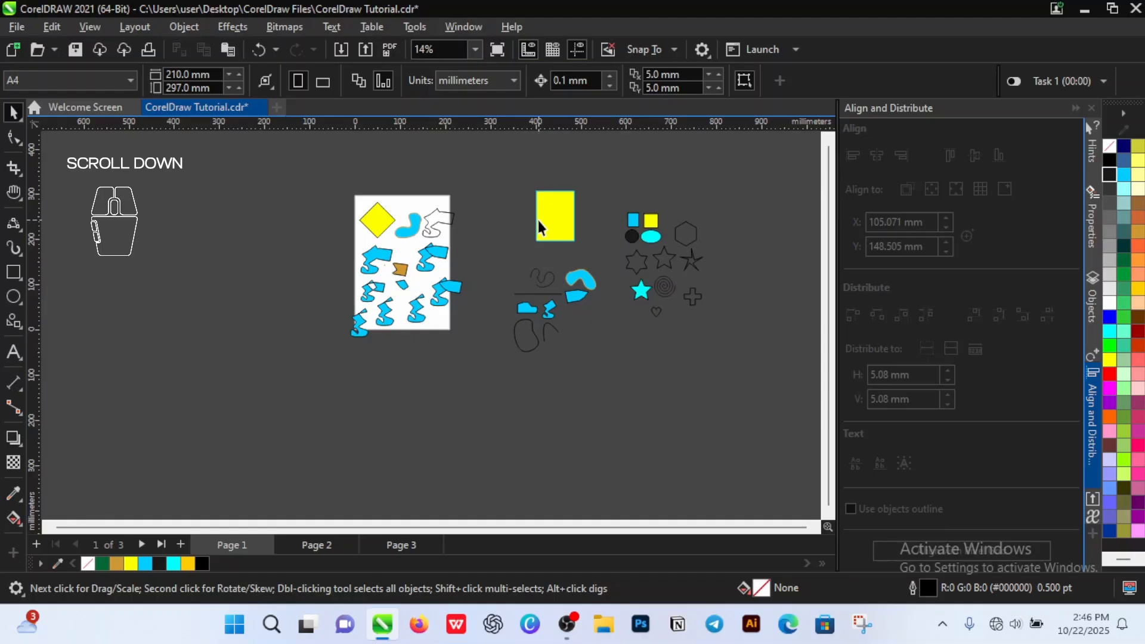
key(Page_Up)
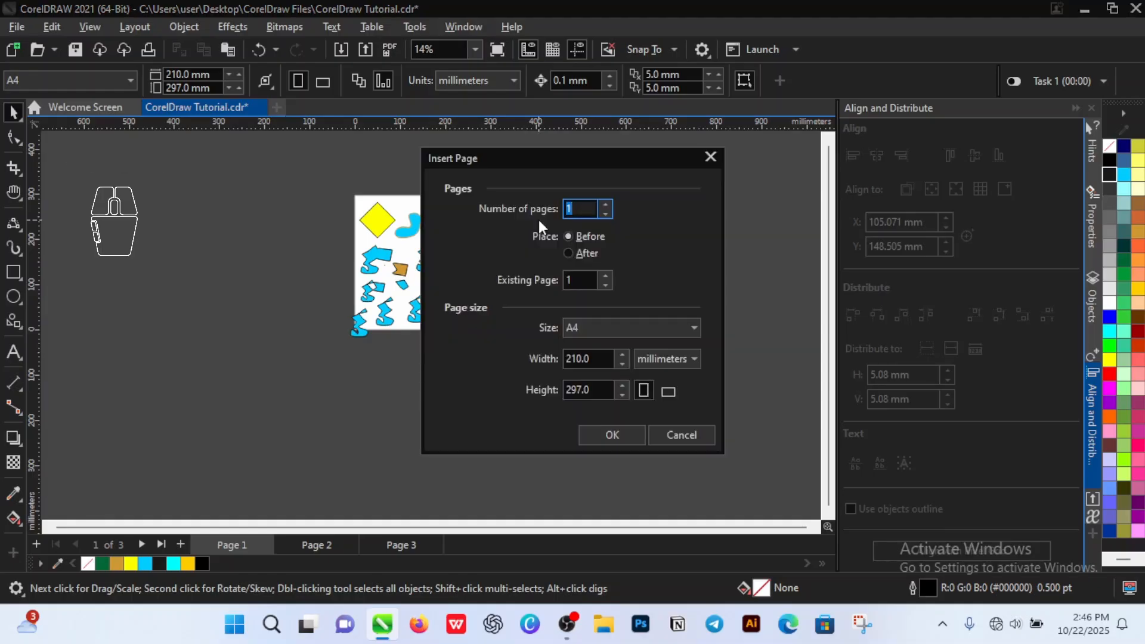
click(683, 436)
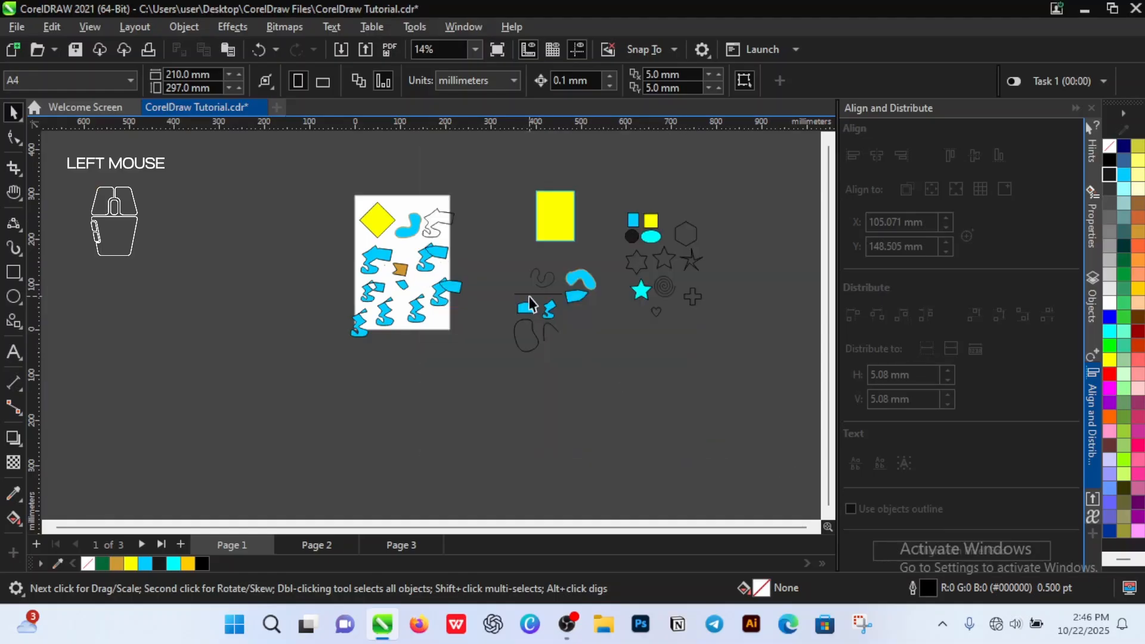
key(Page_Down)
- Move the rectangle together with the sky-blue shape off Page 2, onto the empty area to the right of the page
scroll(410, 233, up, 2)
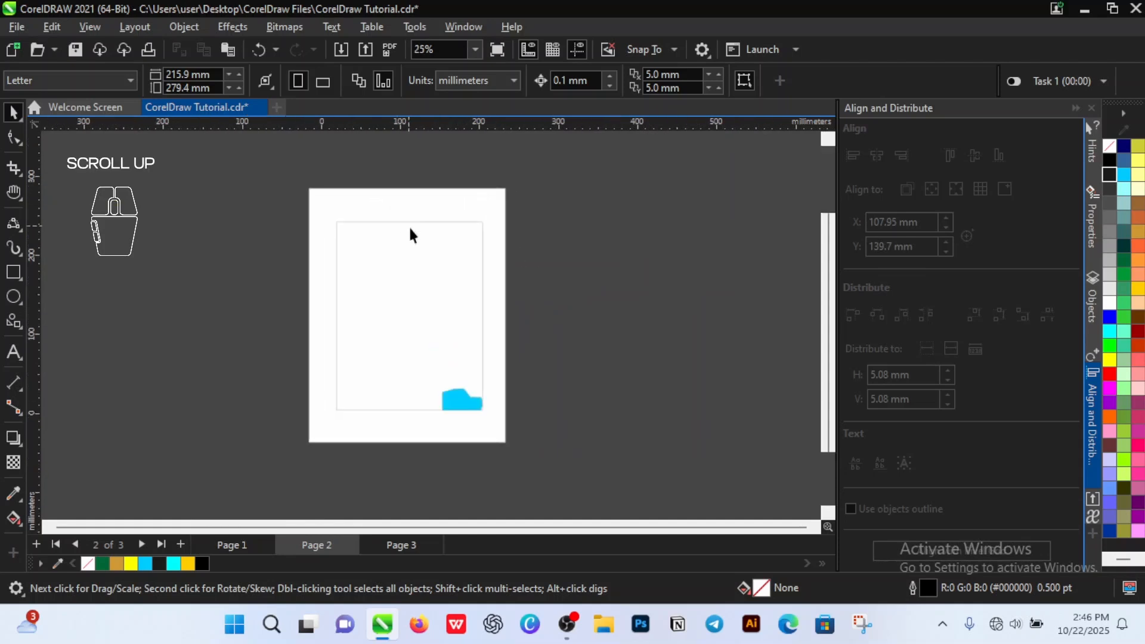
scroll(394, 271, down, 2)
drag(315, 219, 464, 356)
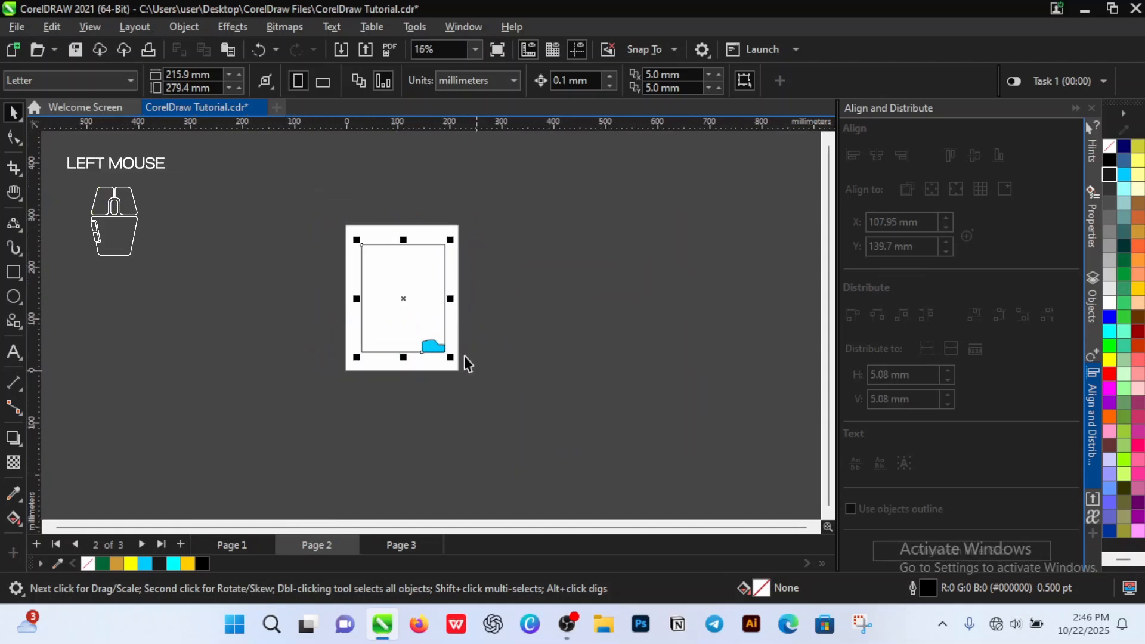
drag(410, 296, 640, 299)
click(507, 298)
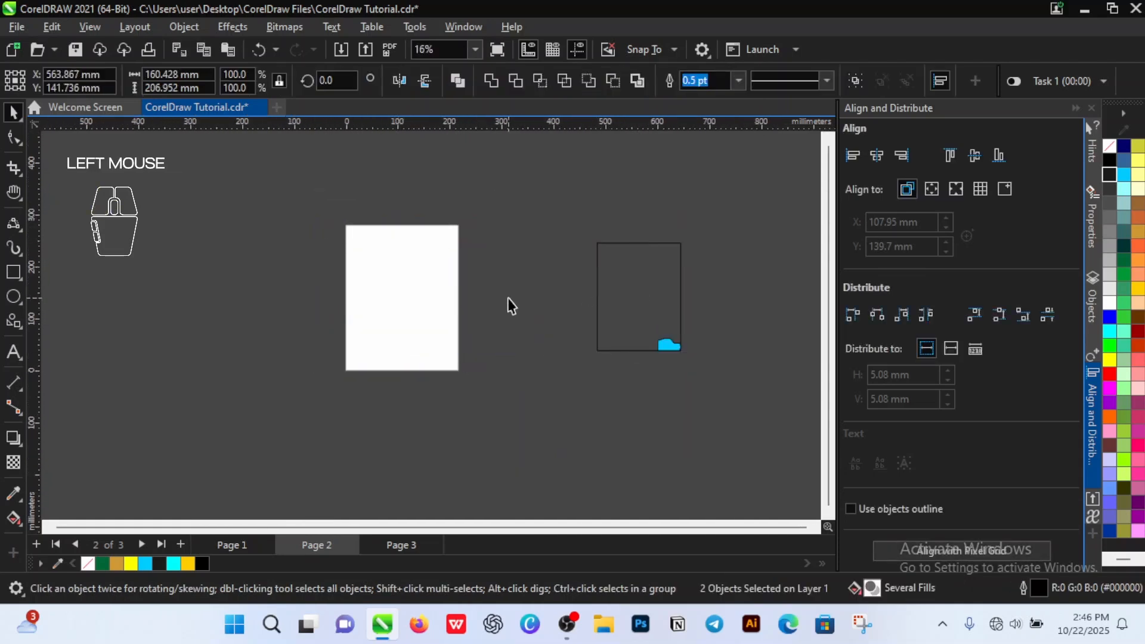
- Draw a narrow upright rectangle about 20 × 85 mm in the upper-left area of Page 2
scroll(405, 313, up, 3)
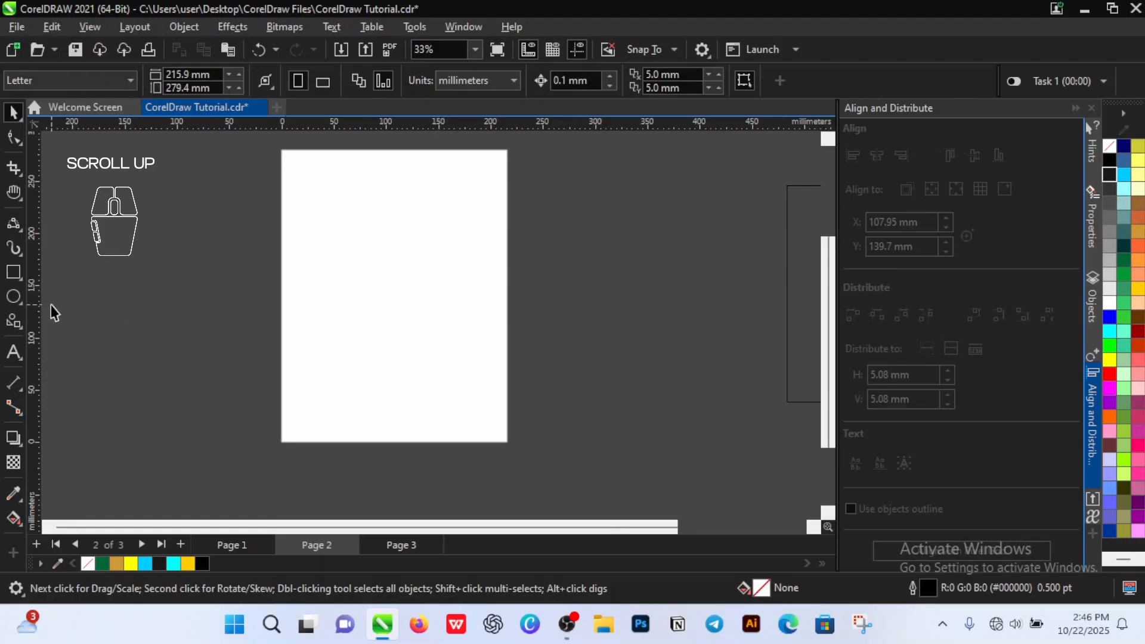
click(14, 273)
drag(311, 208, 332, 298)
key(space)
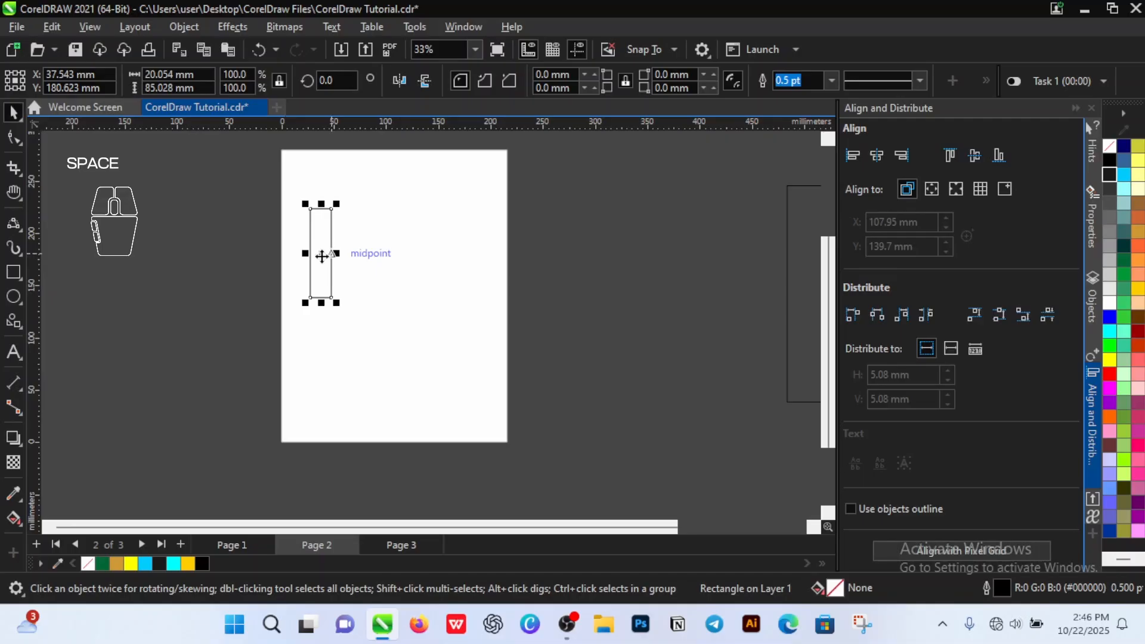
key(ctrl)
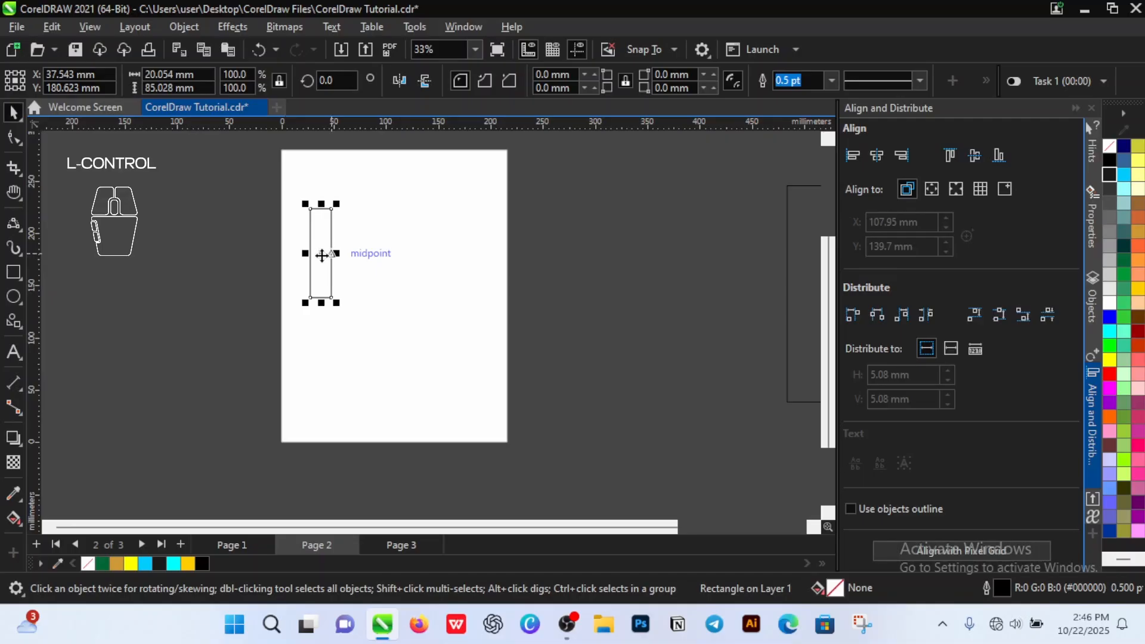
- Fill the narrow rectangle with gold and set its outline width to None
click(117, 564)
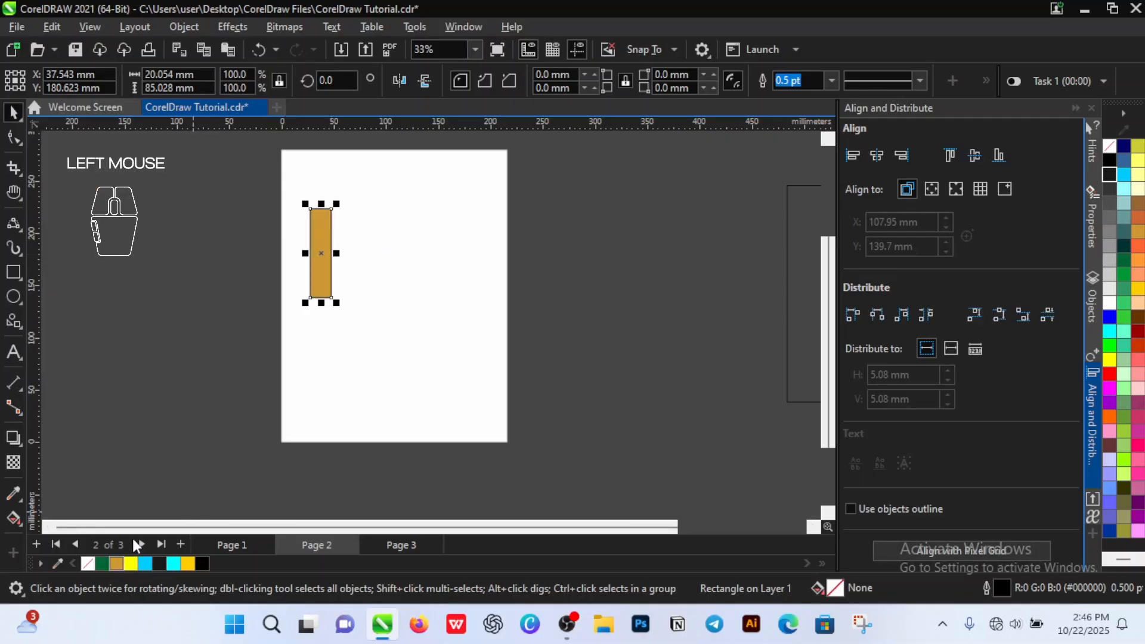
click(826, 84)
click(803, 97)
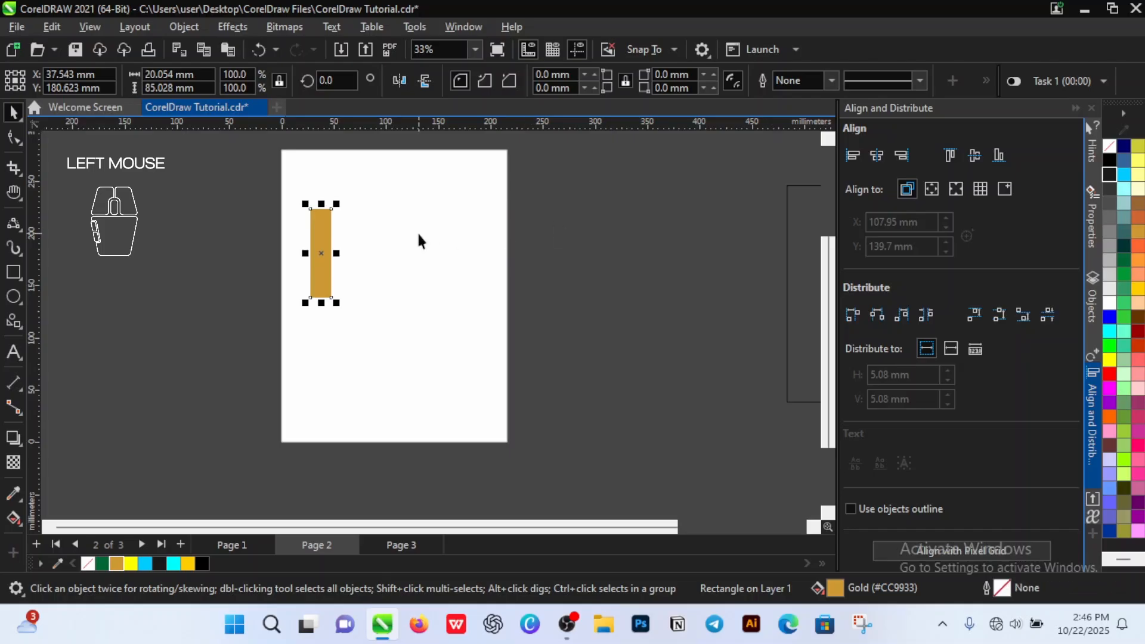
- Duplicate the gold rectangle six times into a stepped stack and select the whole set
key(ctrl+d)
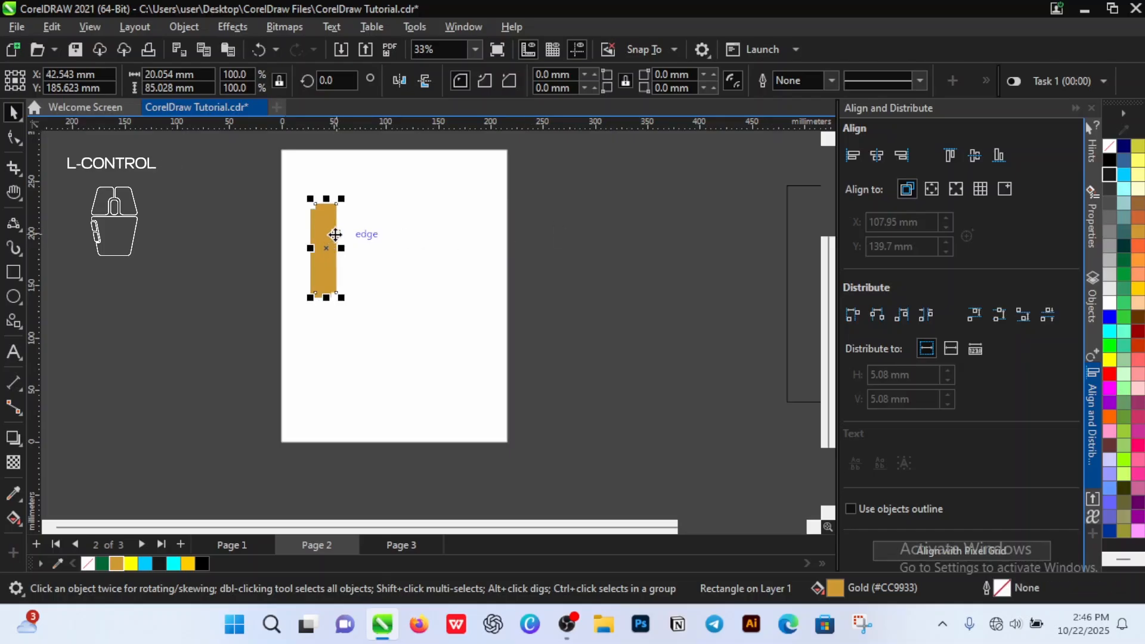
key(ctrl+d)
key(ctrl+d)
key(ctrl+d)
key(ctrl+d)
key(ctrl+d)
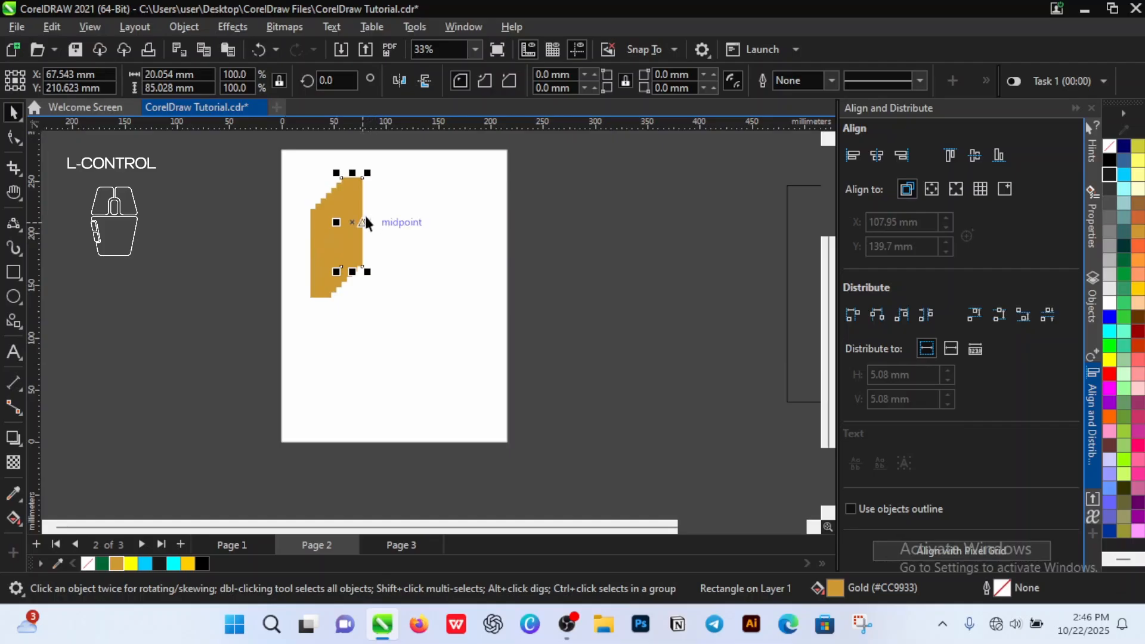
drag(410, 152, 266, 323)
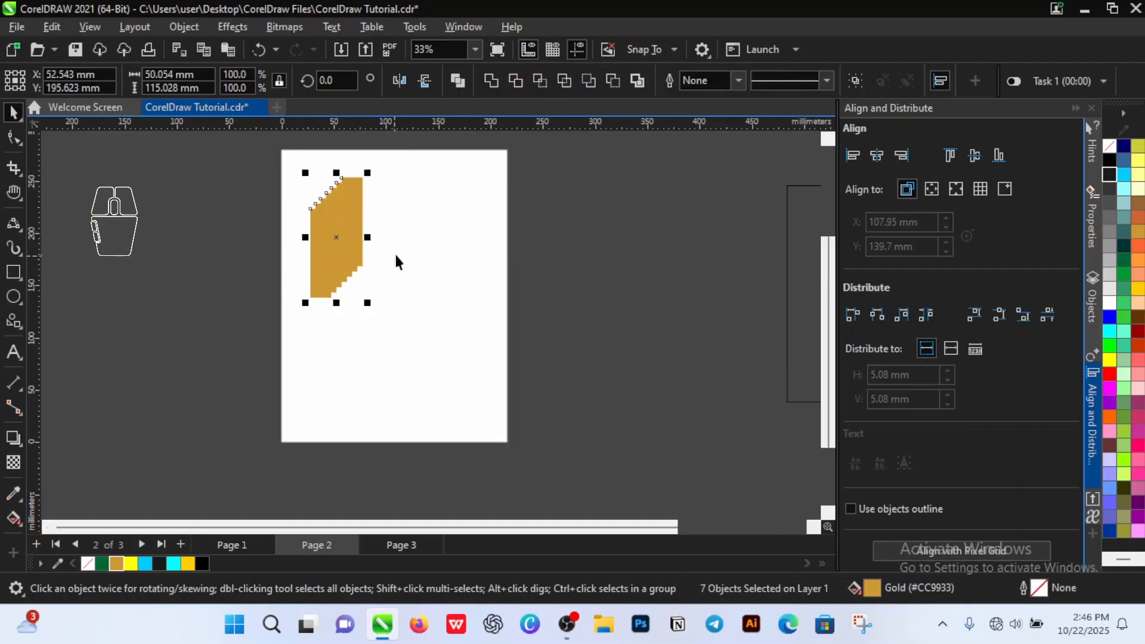
- Spread the stacked gold rectangles apart side by side across Page 2 at uneven heights
click(376, 226)
drag(360, 207, 396, 247)
click(331, 210)
drag(338, 211, 448, 252)
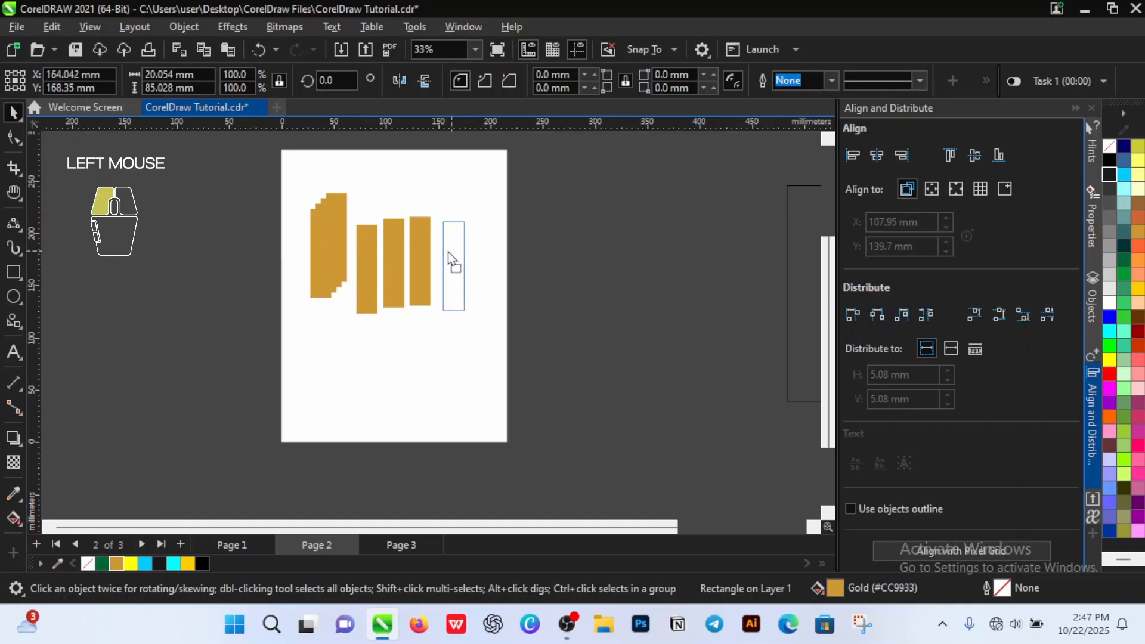
drag(332, 239, 296, 285)
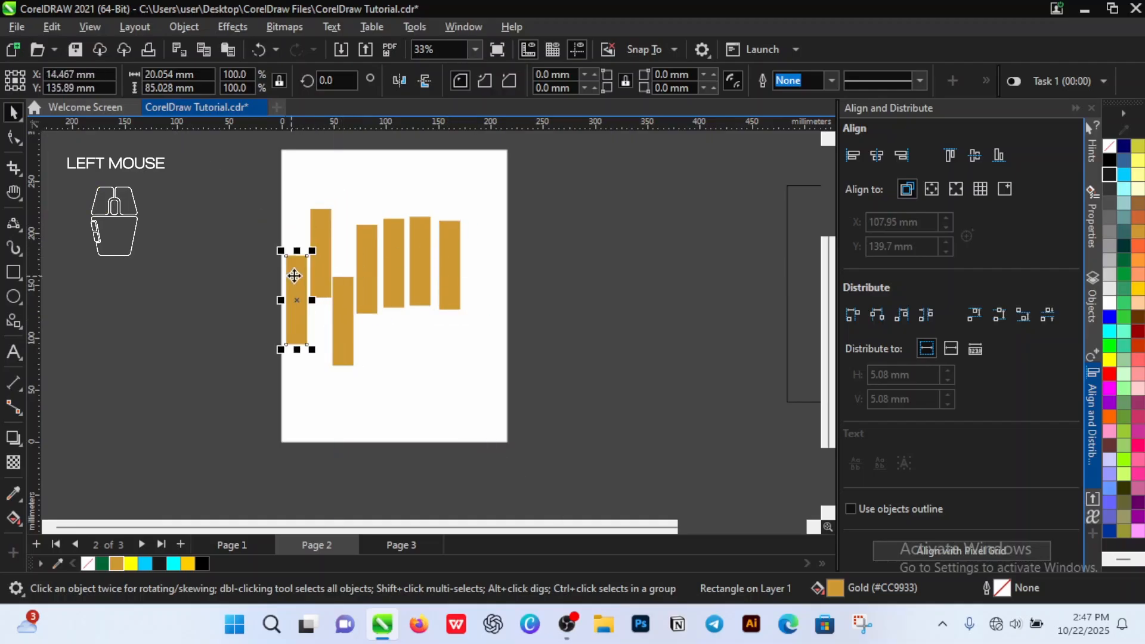
scroll(394, 249, down, 1)
scroll(432, 227, up, 1)
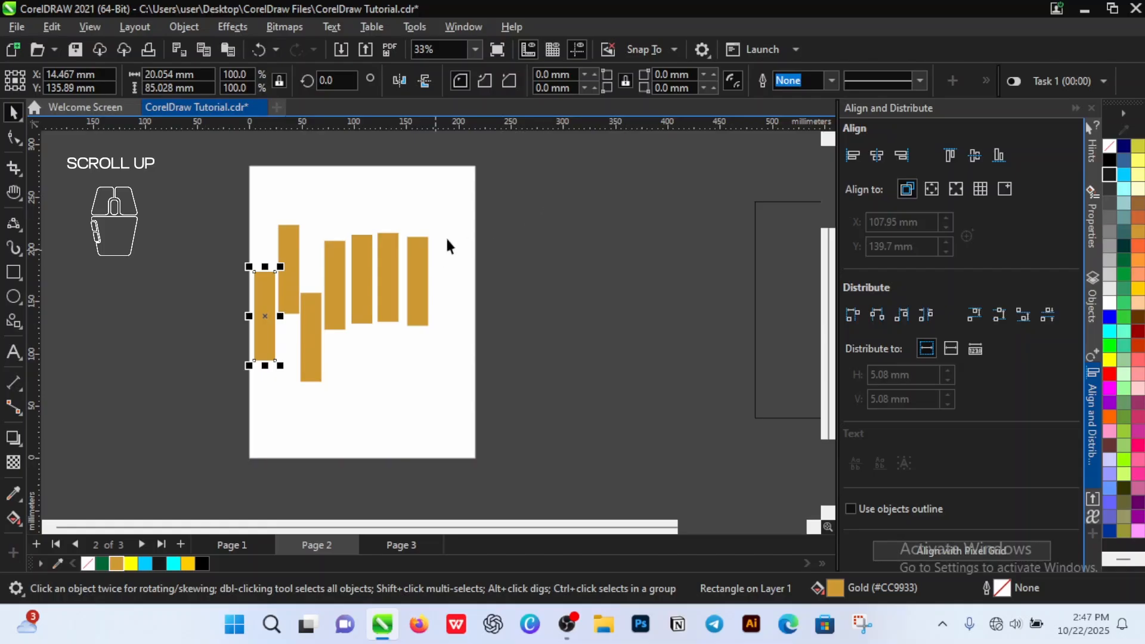
- Align the bottom edges of all seven gold rectangles and distribute them with equal horizontal spacing
drag(564, 183, 185, 413)
drag(337, 304, 347, 306)
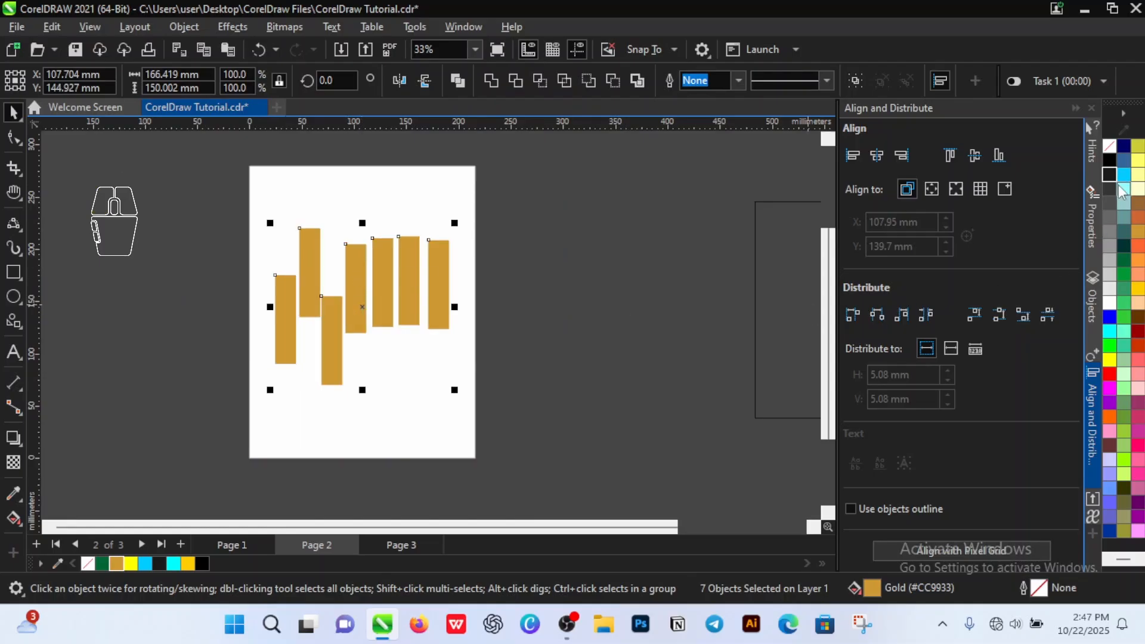
click(1000, 155)
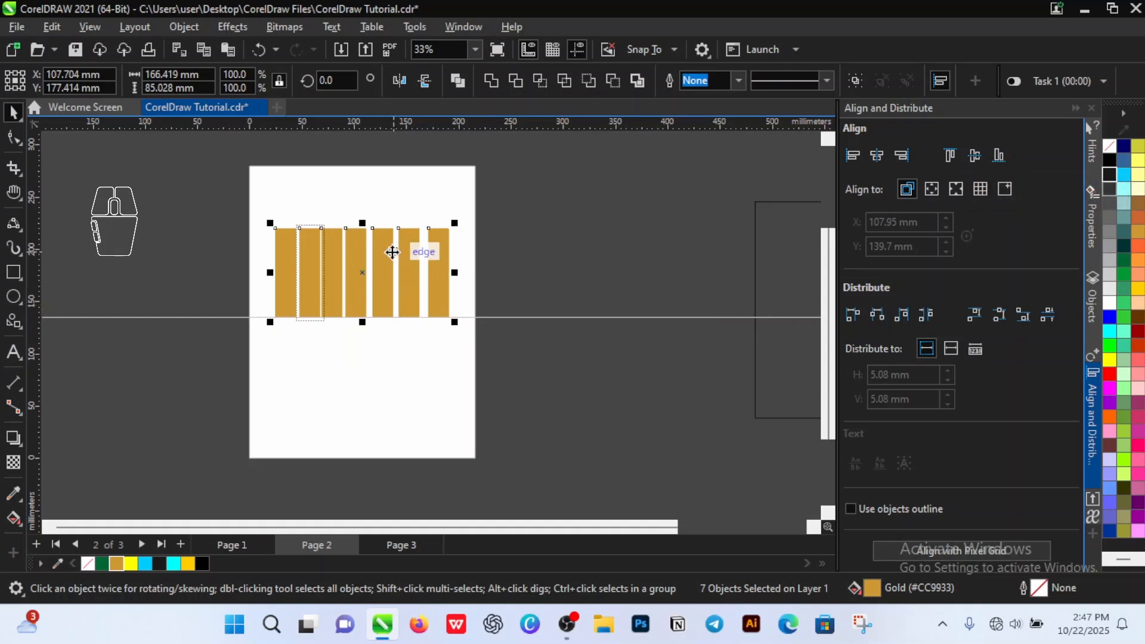
click(927, 318)
click(659, 301)
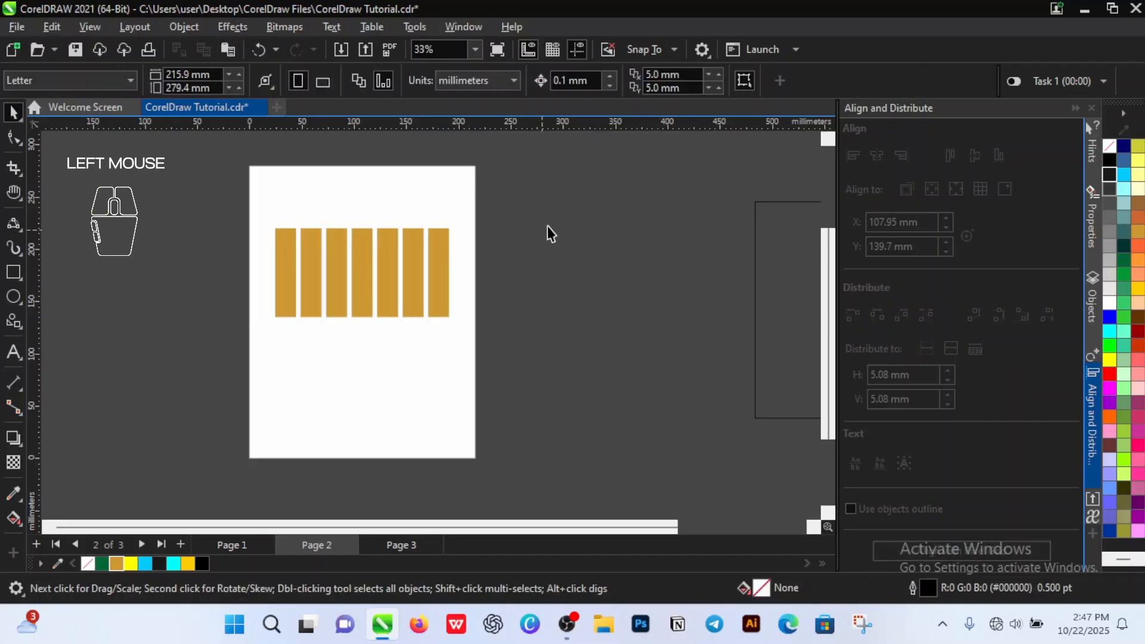
- Move the row of seven rectangles up near the page's top edge and reapply the equal horizontal spacing
drag(564, 195, 244, 356)
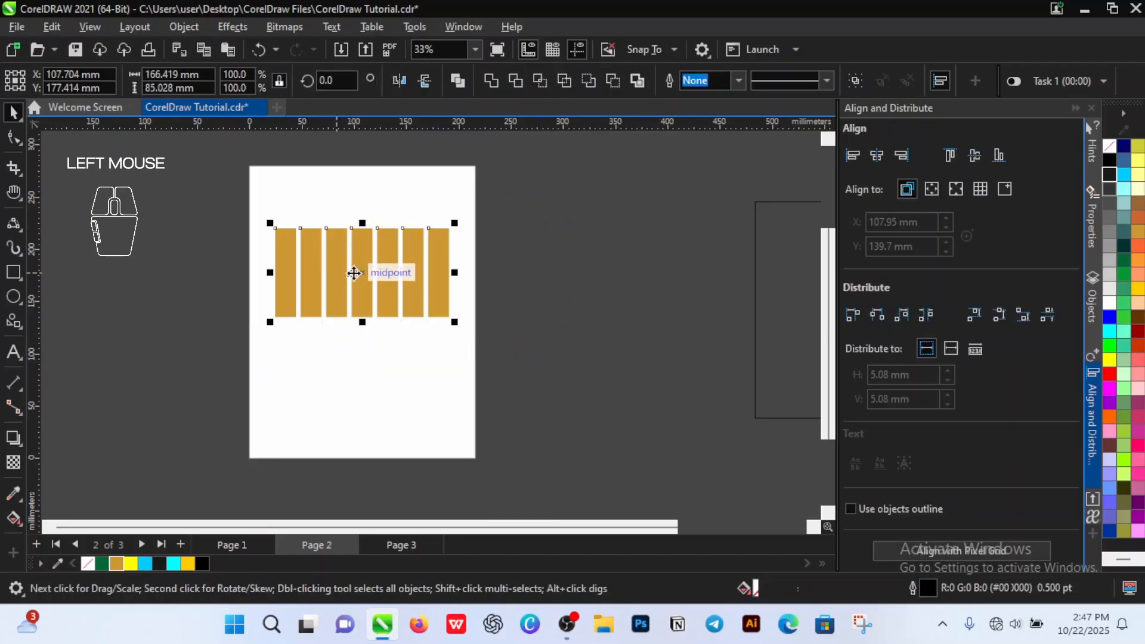
drag(356, 270, 351, 225)
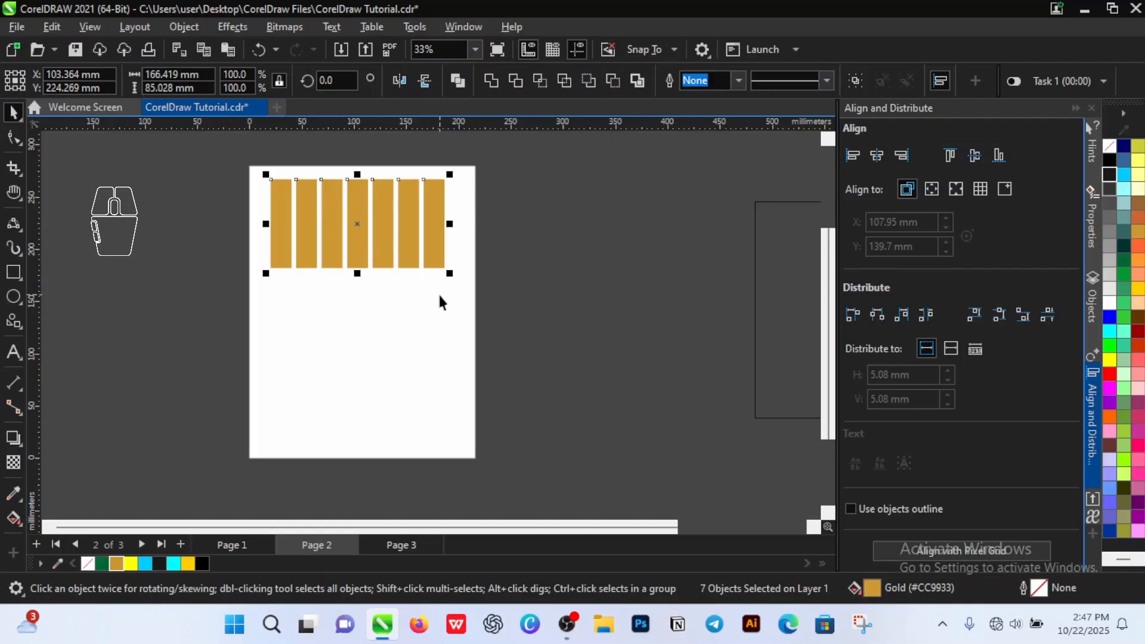
click(929, 316)
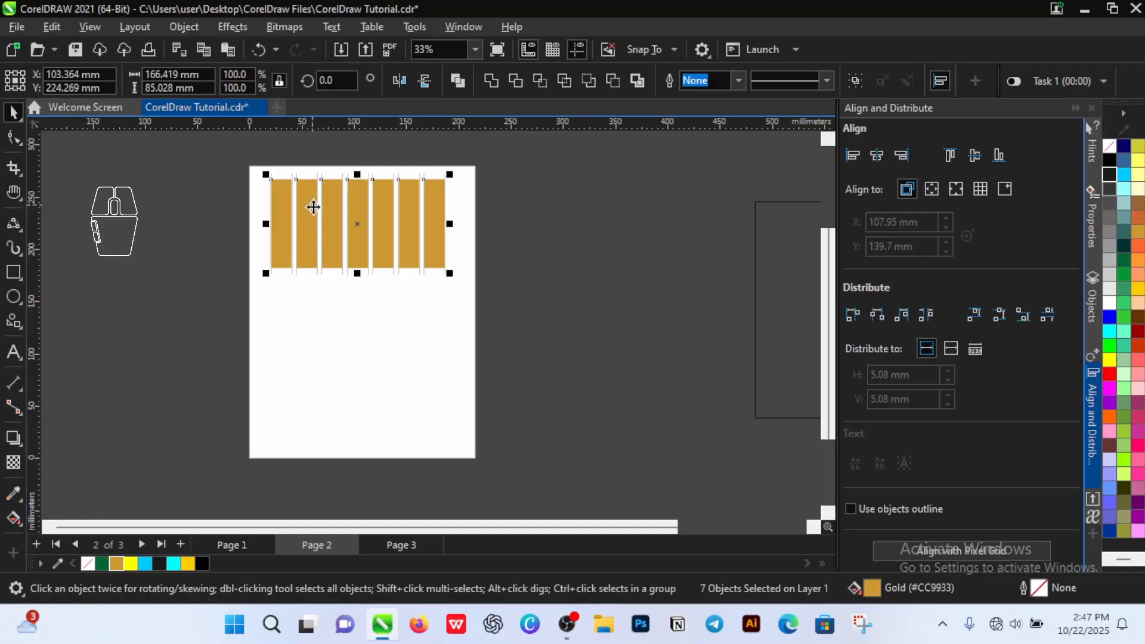
click(406, 303)
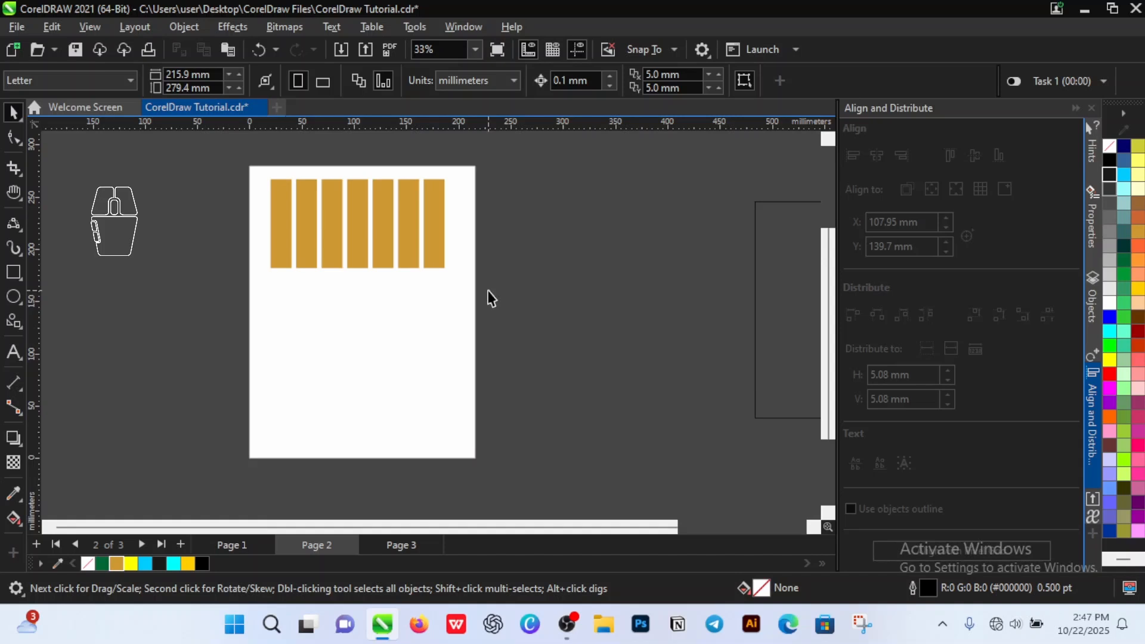
- Duplicate the row of gold rectangles into the lower part of the page and delete the three rightmost copies
drag(532, 160, 202, 317)
drag(353, 235, 359, 384)
right_click(359, 384)
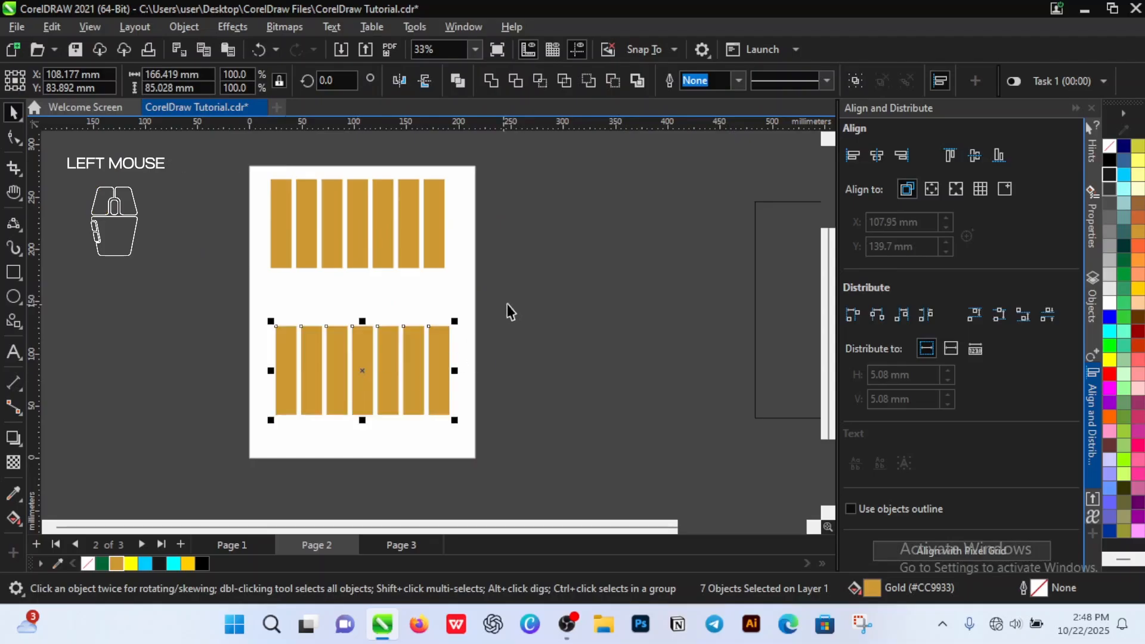
drag(538, 283, 366, 435)
key(Delete)
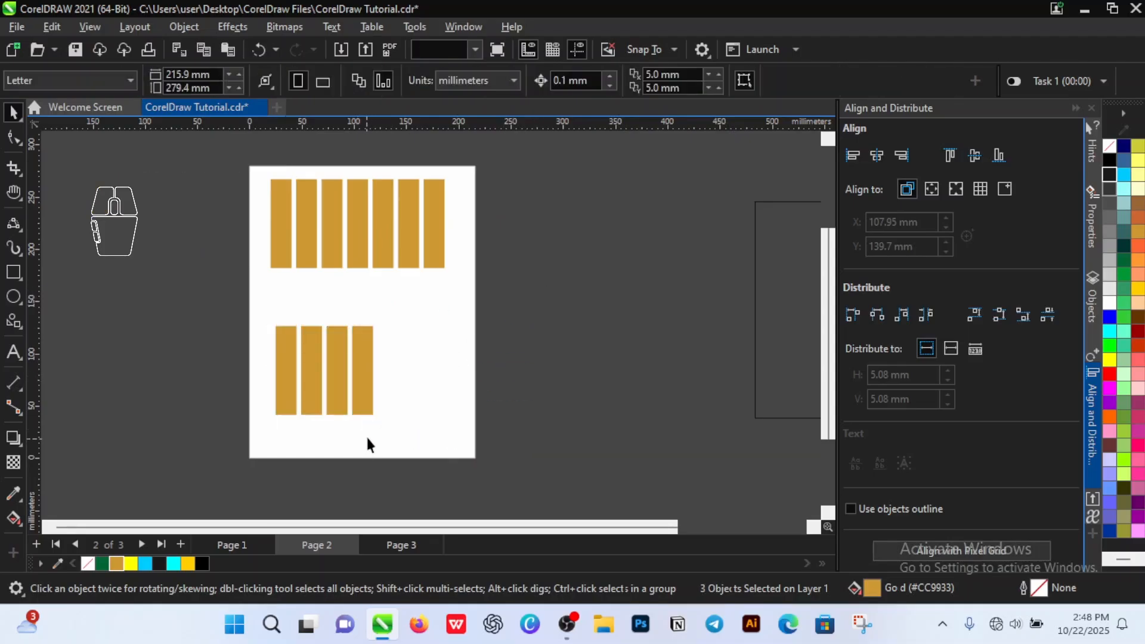
- Rotate the four remaining copies together by 90 degrees so they form a stack of horizontal bars
drag(553, 305, 226, 460)
click(349, 81)
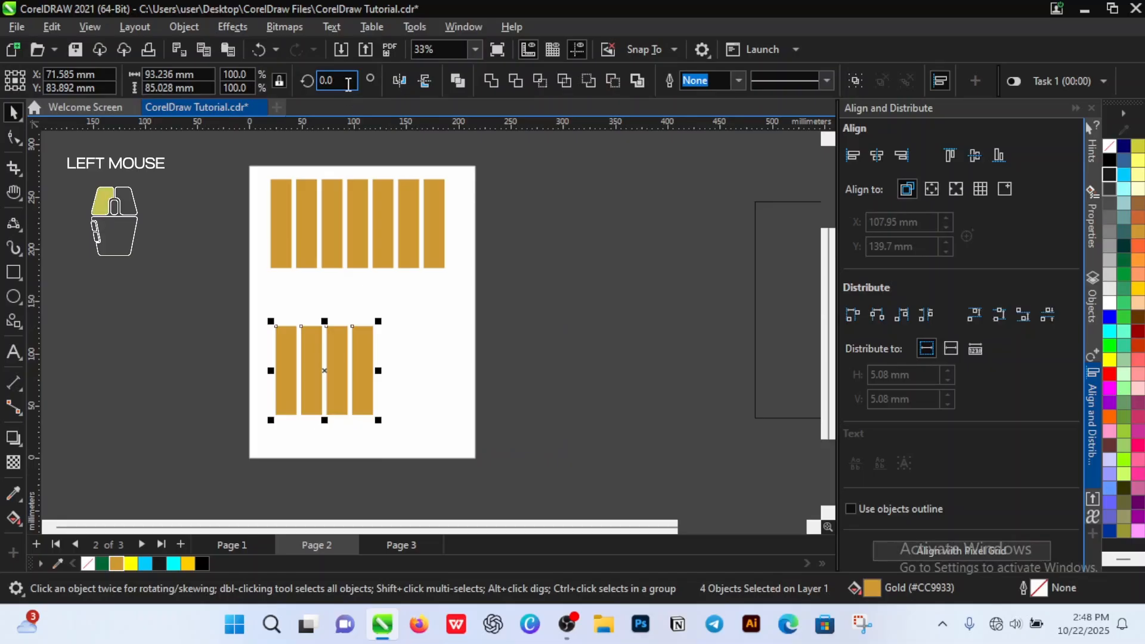
text(90)
key(Return)
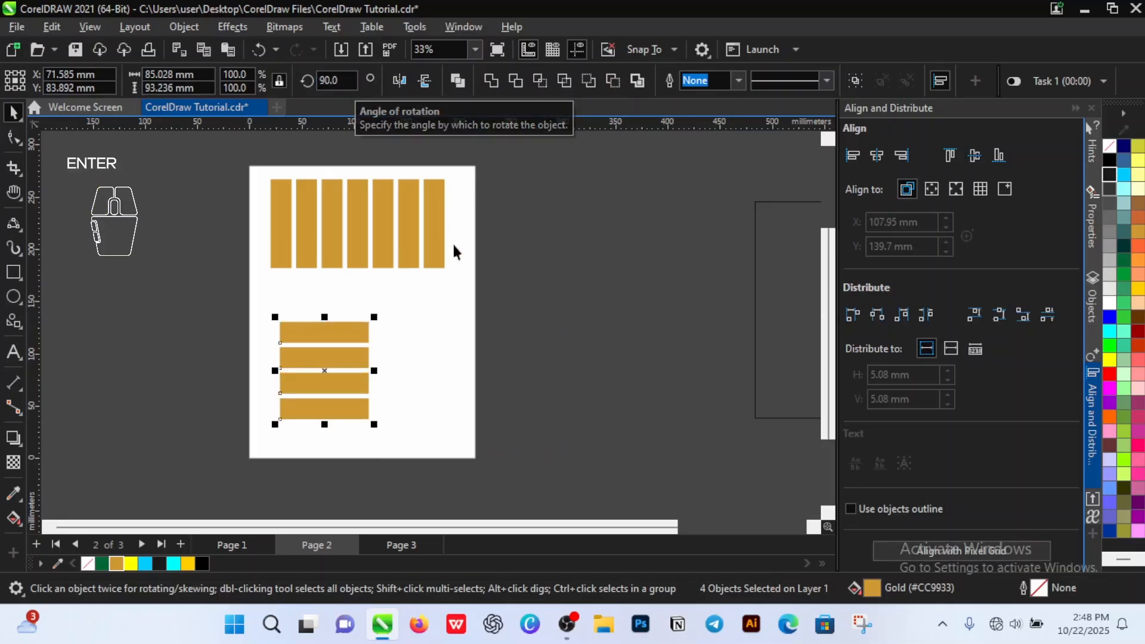
click(564, 345)
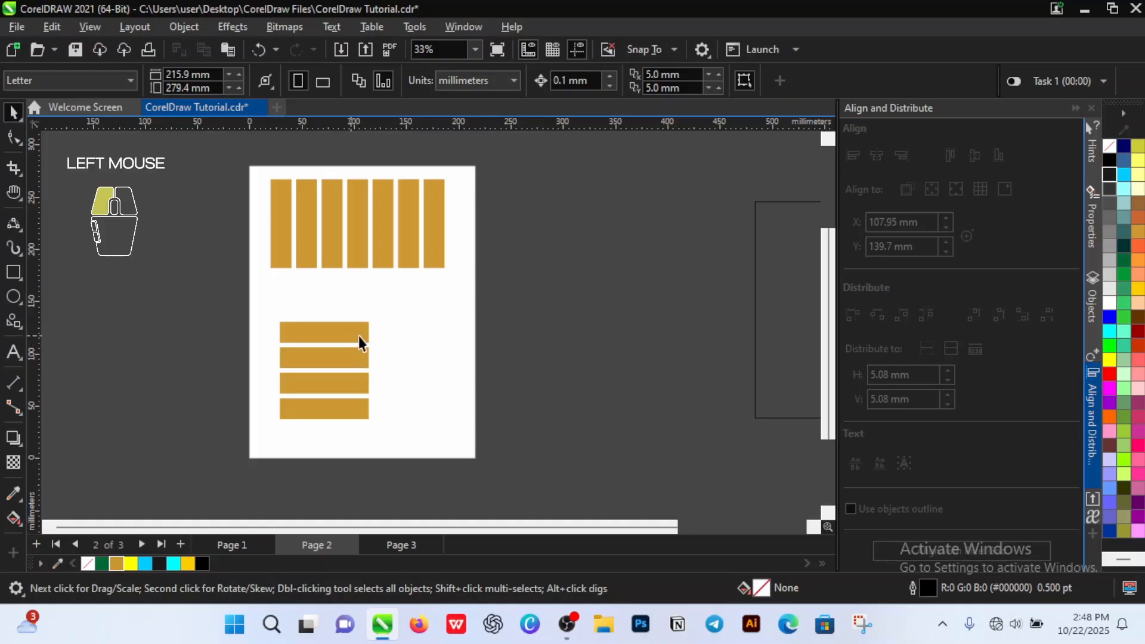
- Stagger the four horizontal bars to uneven positions and align their right edges
drag(359, 335, 324, 399)
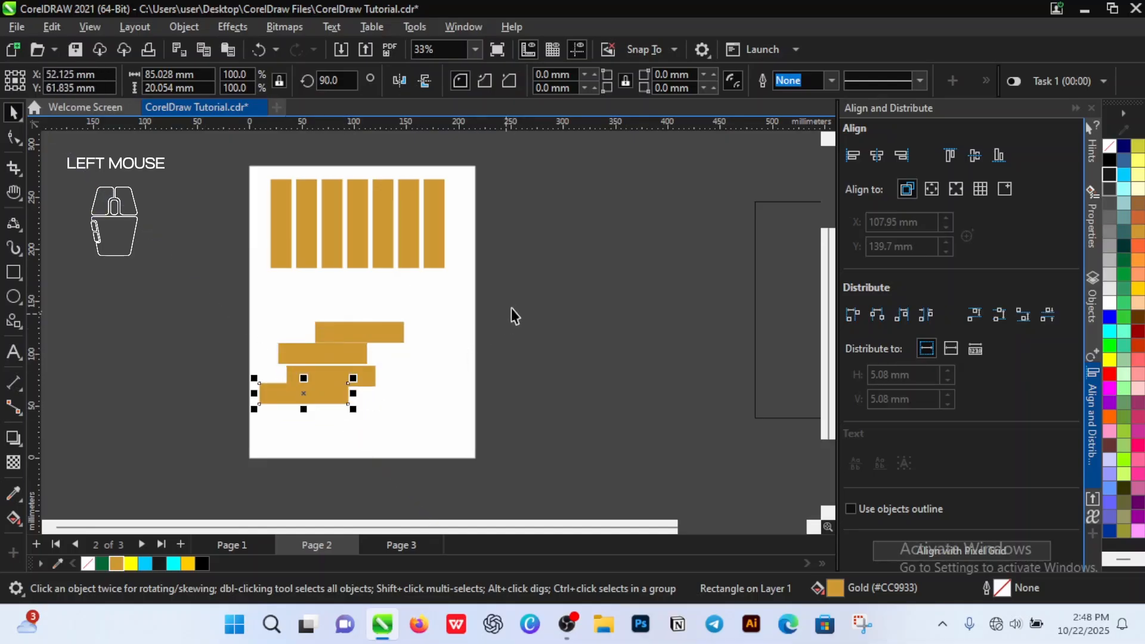
drag(540, 306, 216, 440)
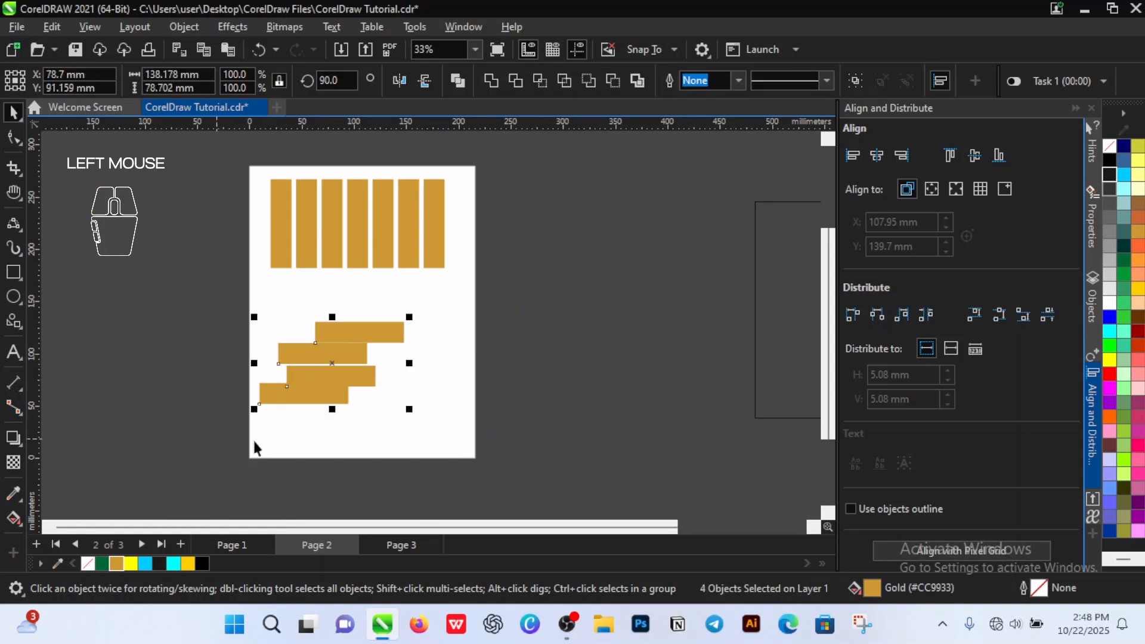
click(904, 155)
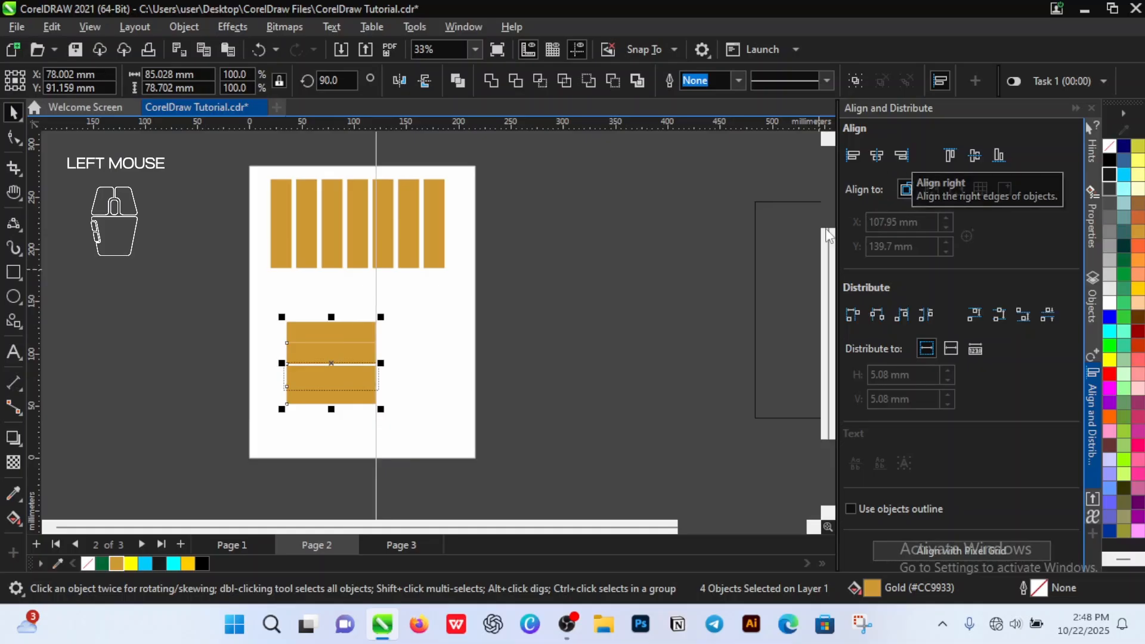
click(627, 347)
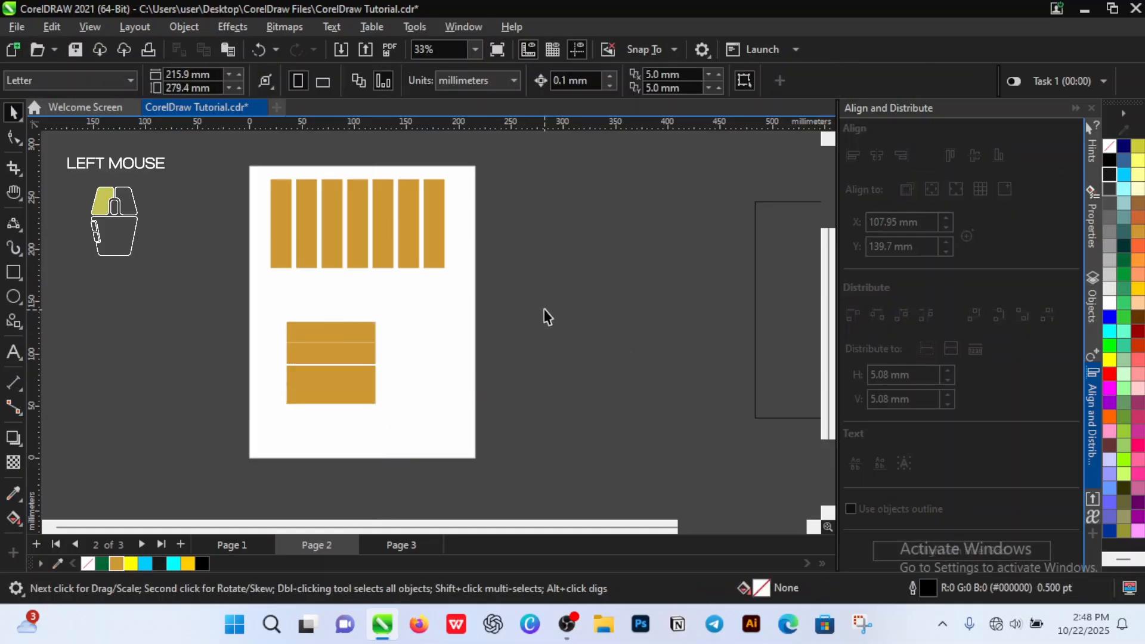
- Distribute the four horizontal bars with equal vertical spacing
drag(544, 310, 237, 438)
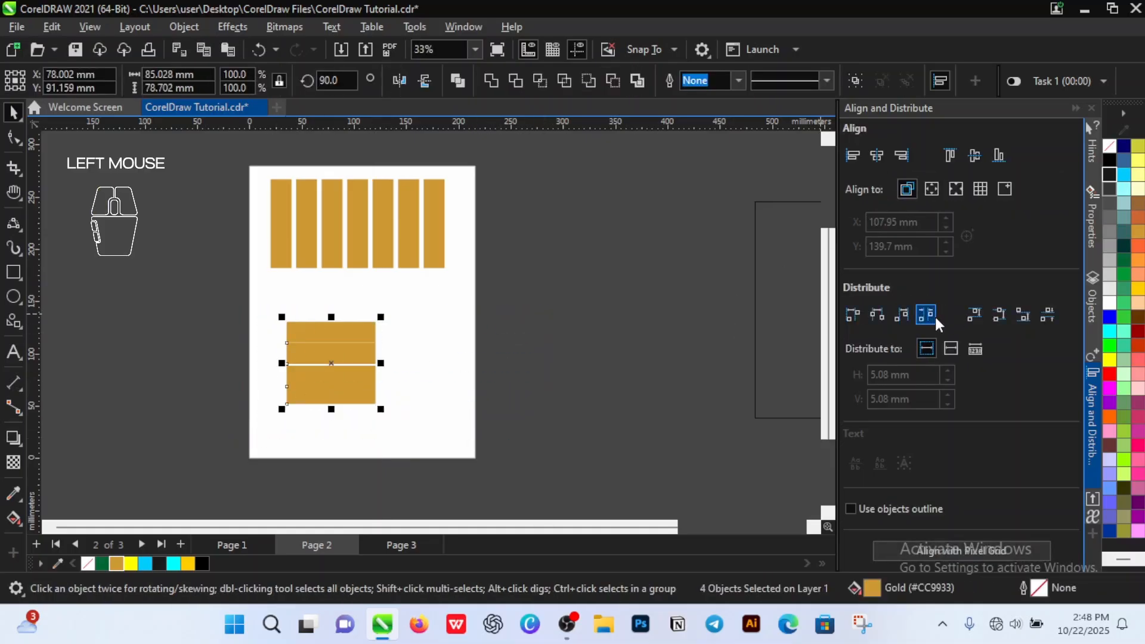
click(1049, 318)
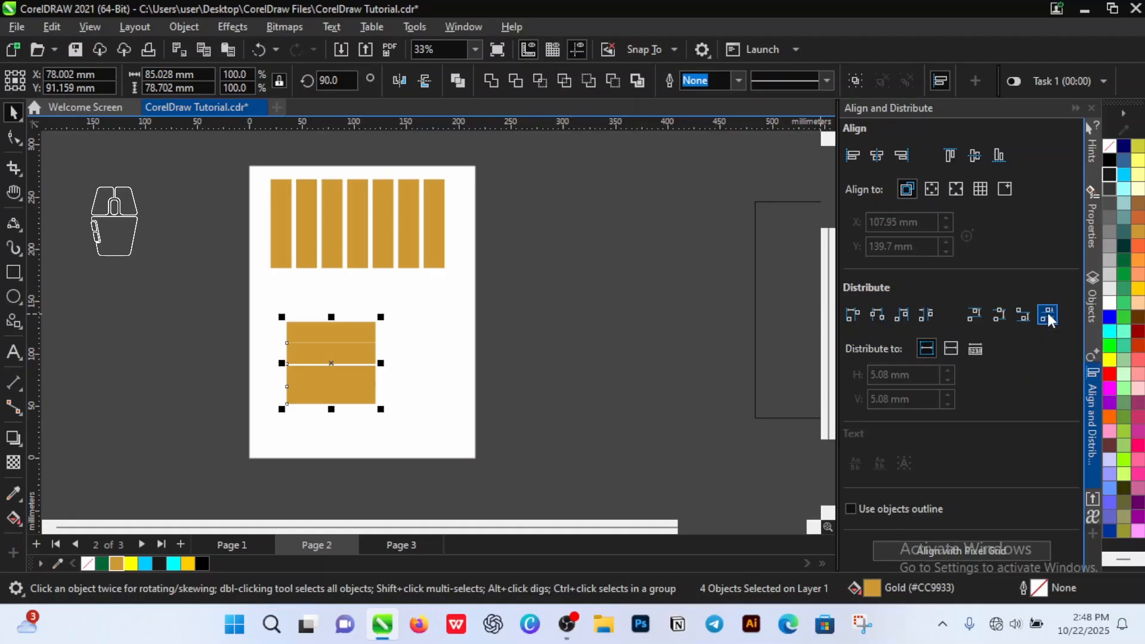
click(594, 375)
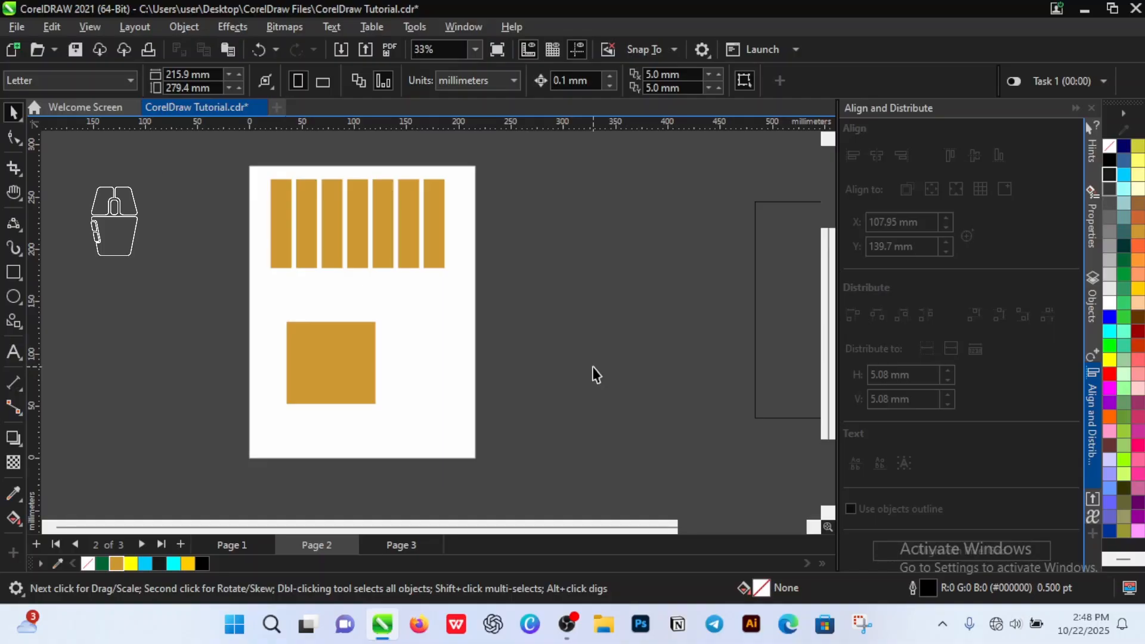
- Move the lowest bar down and the highest bar up, and distribute all four with equal vertical spacing
drag(351, 398, 354, 432)
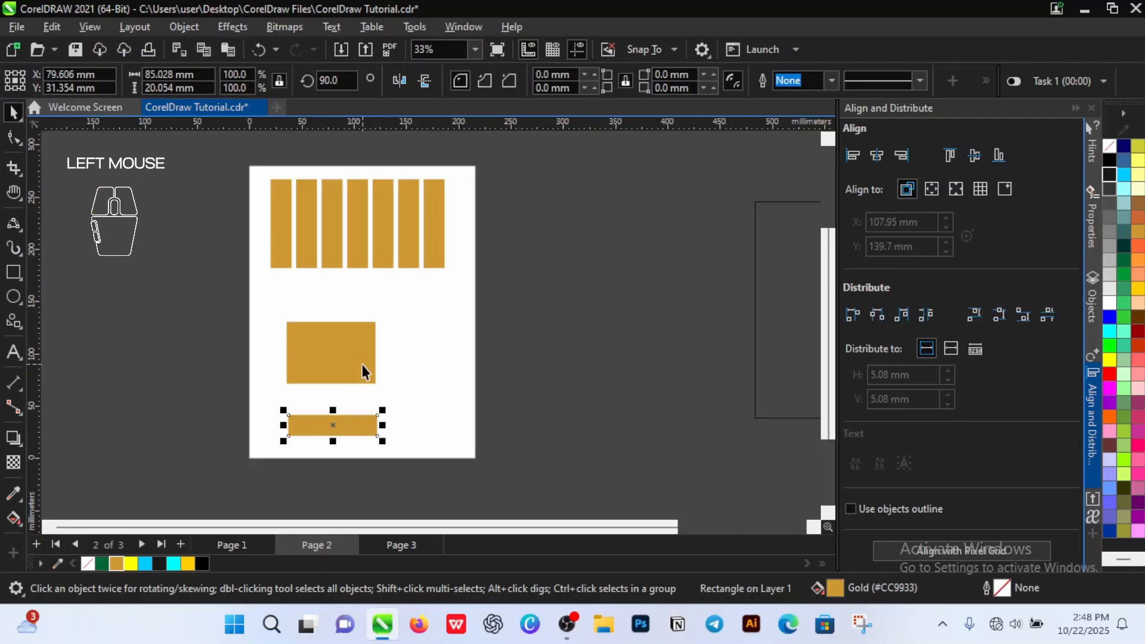
drag(353, 325, 356, 315)
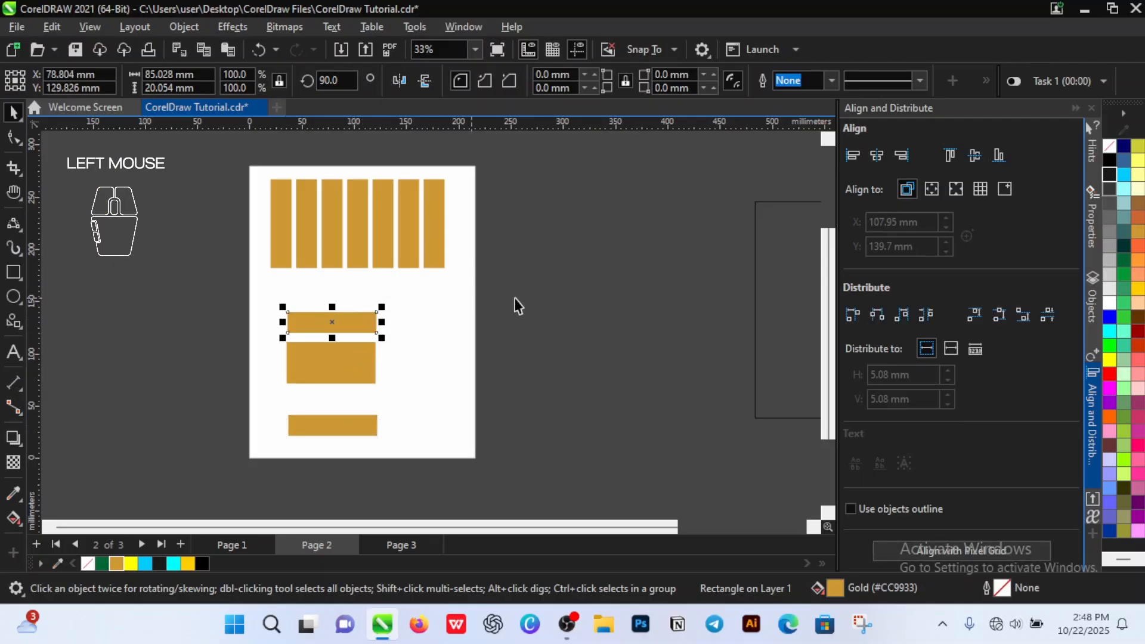
drag(535, 285, 252, 460)
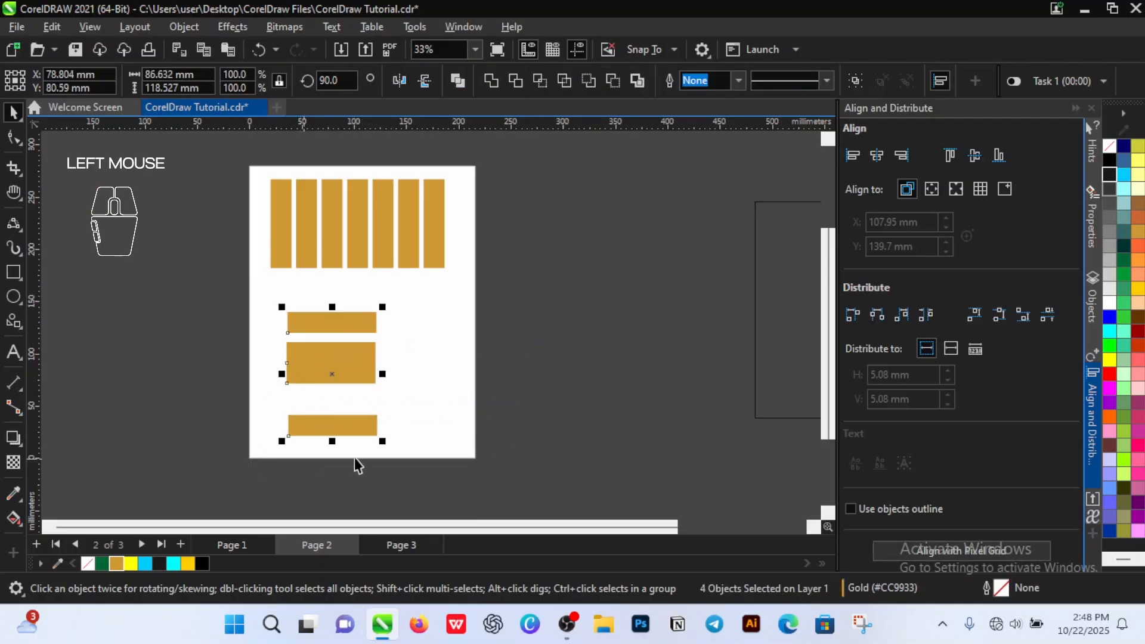
click(1047, 317)
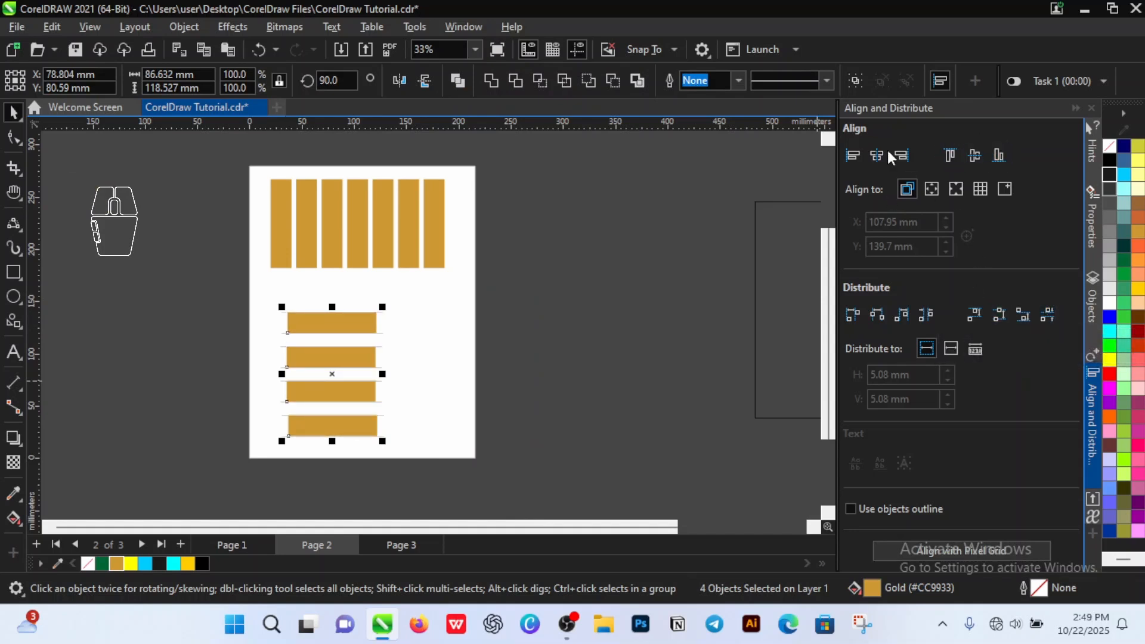
- Align the four spaced-out bars by their right edges and deselect them
click(907, 156)
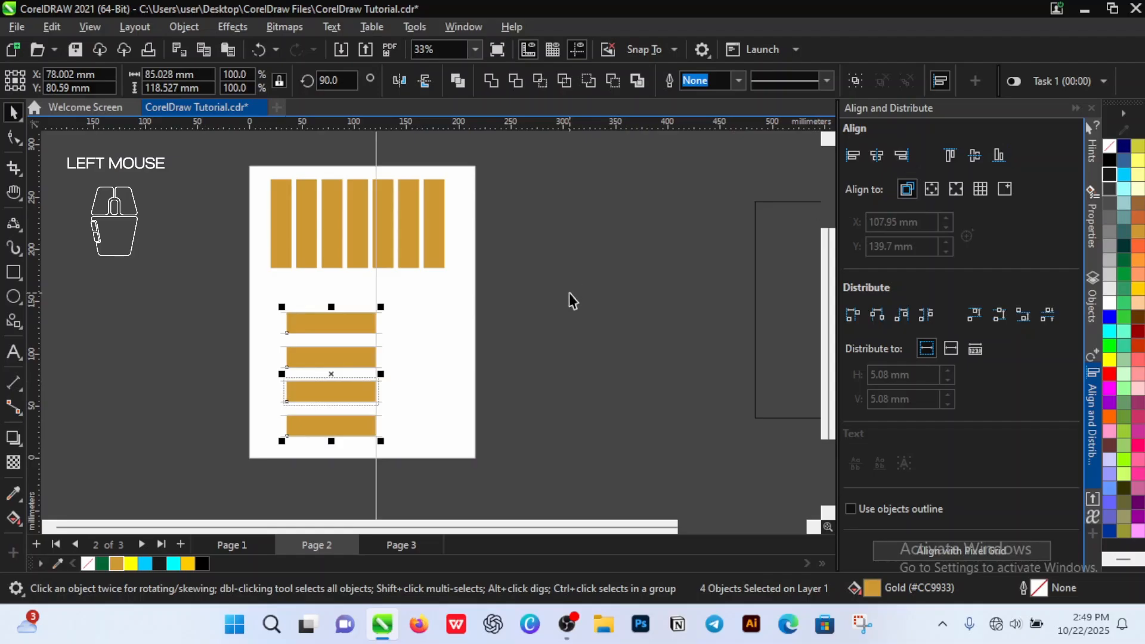
click(550, 366)
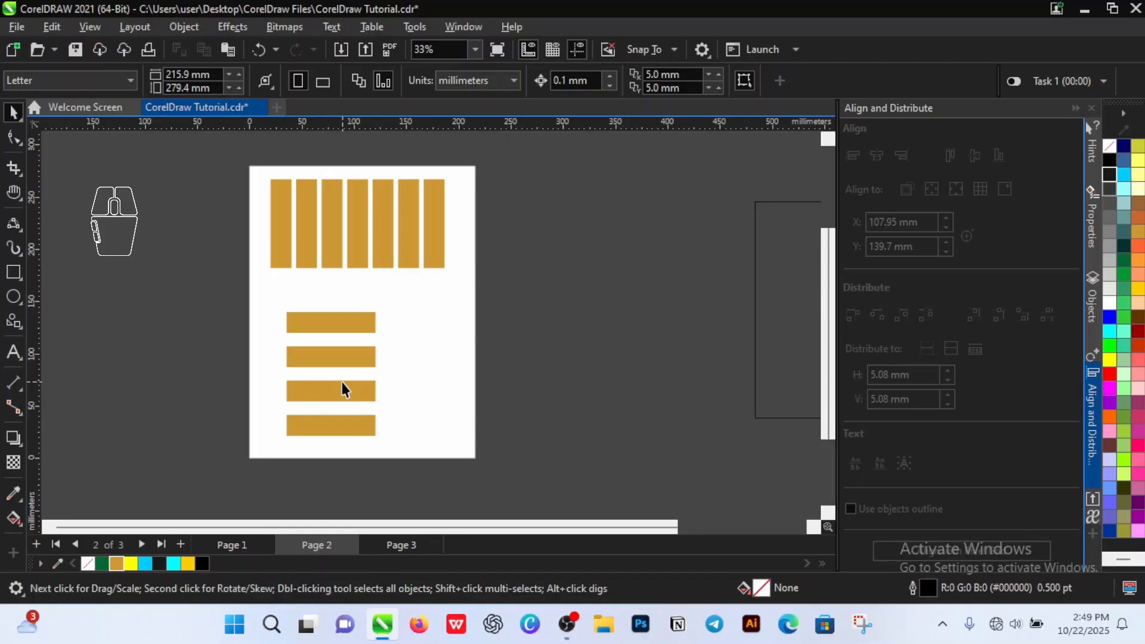
scroll(362, 408, right, 2)
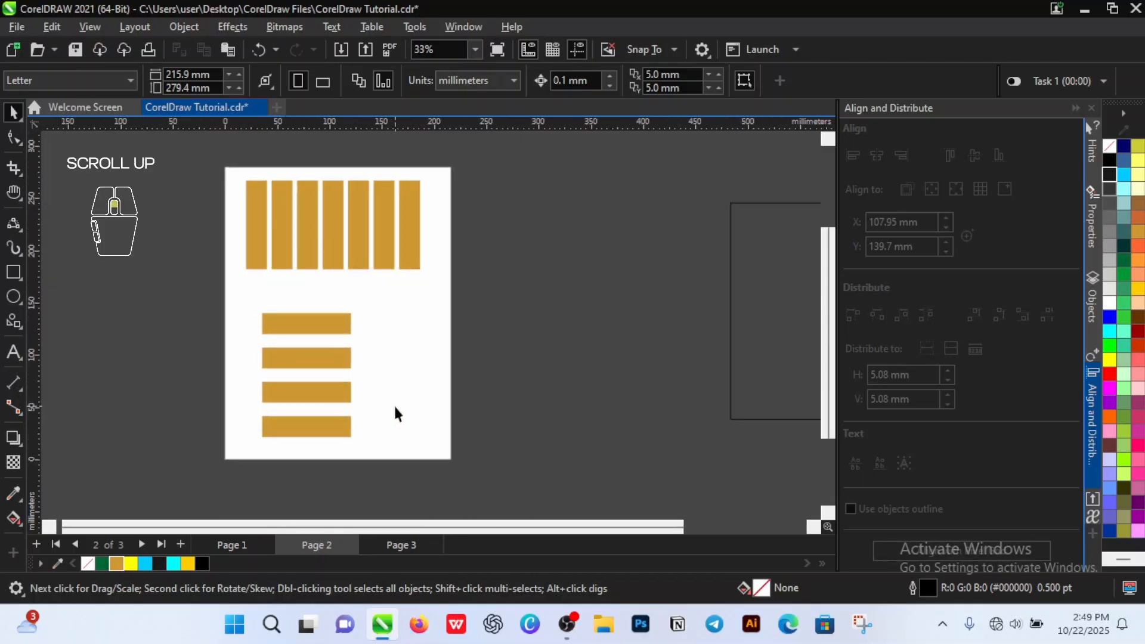
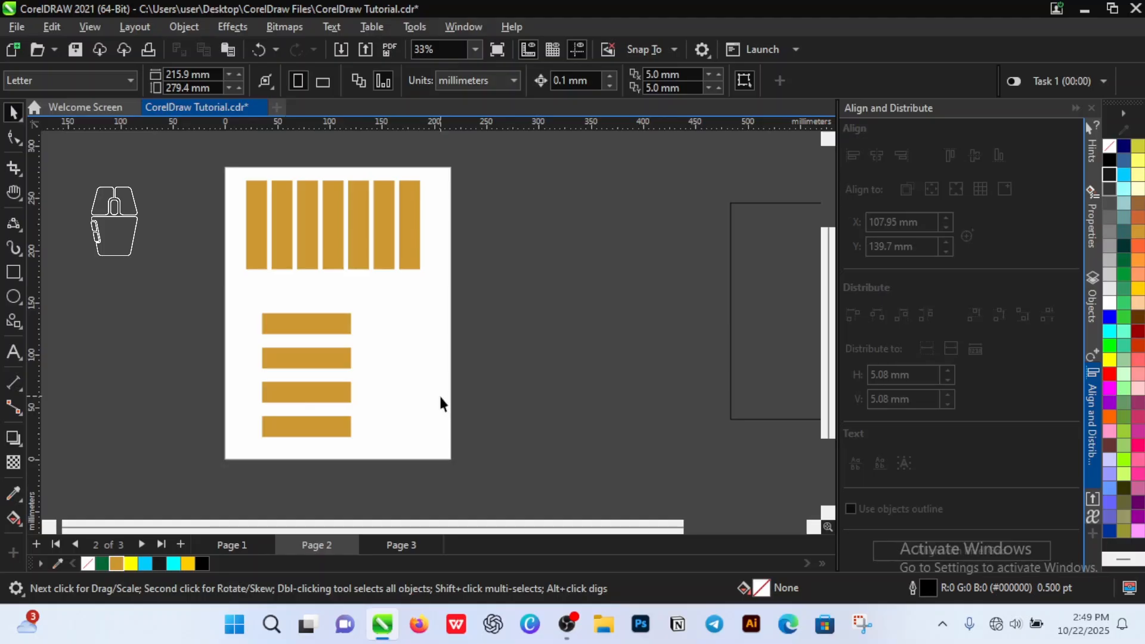
- Go to Page 3 and set its page size to A4 in landscape orientation
key(Page_Down)
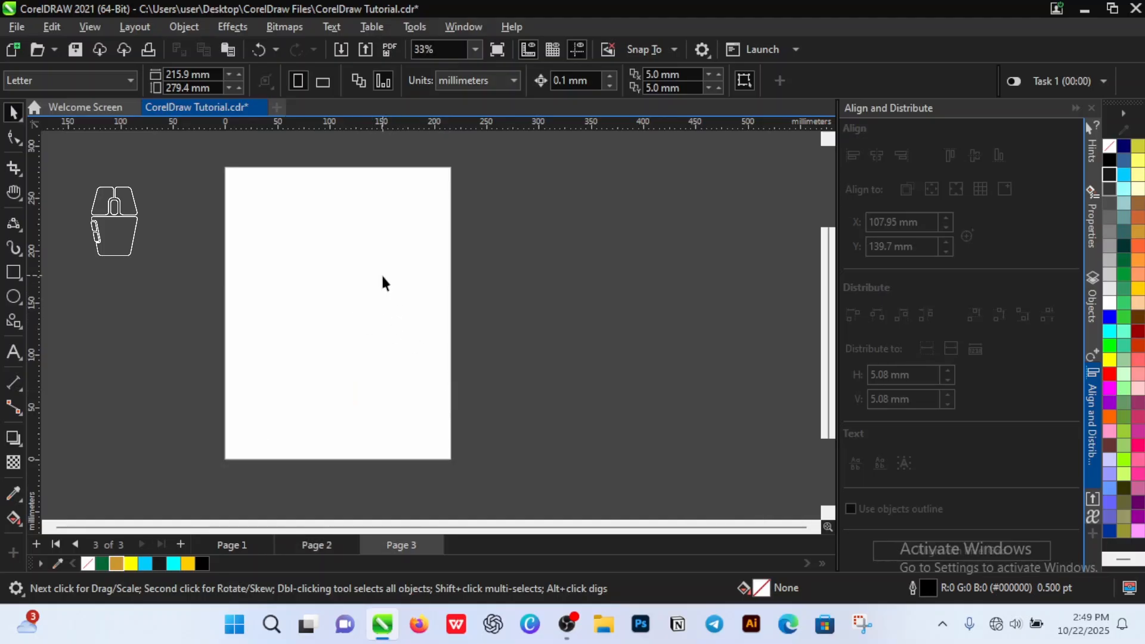
click(324, 81)
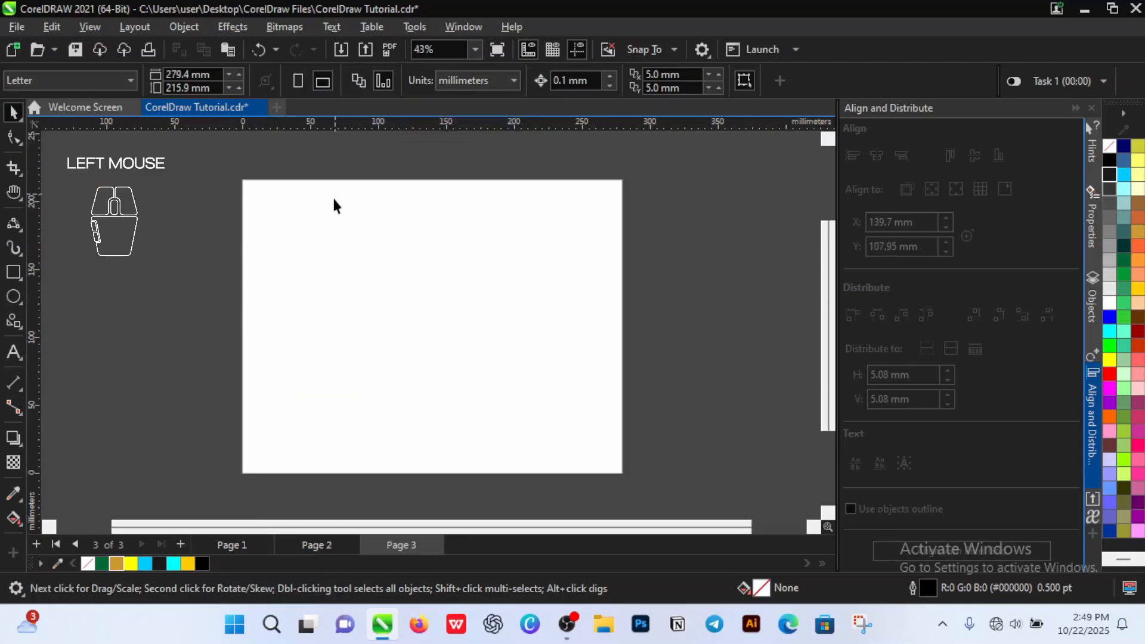
scroll(484, 363, down, 2)
scroll(488, 364, up, 1)
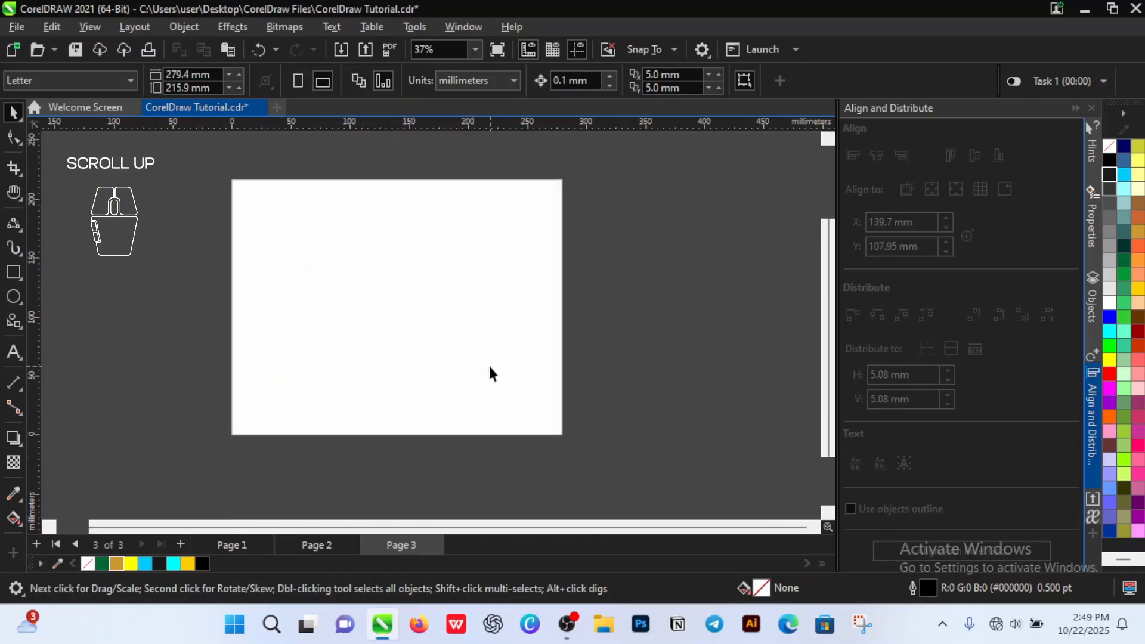
click(113, 79)
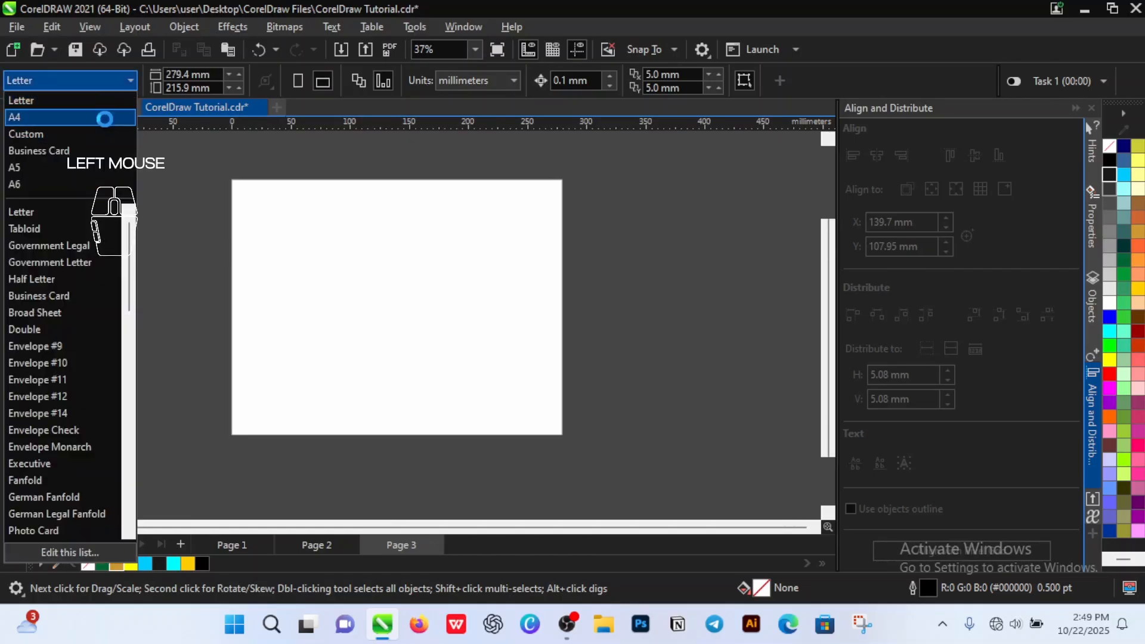
click(105, 119)
click(324, 81)
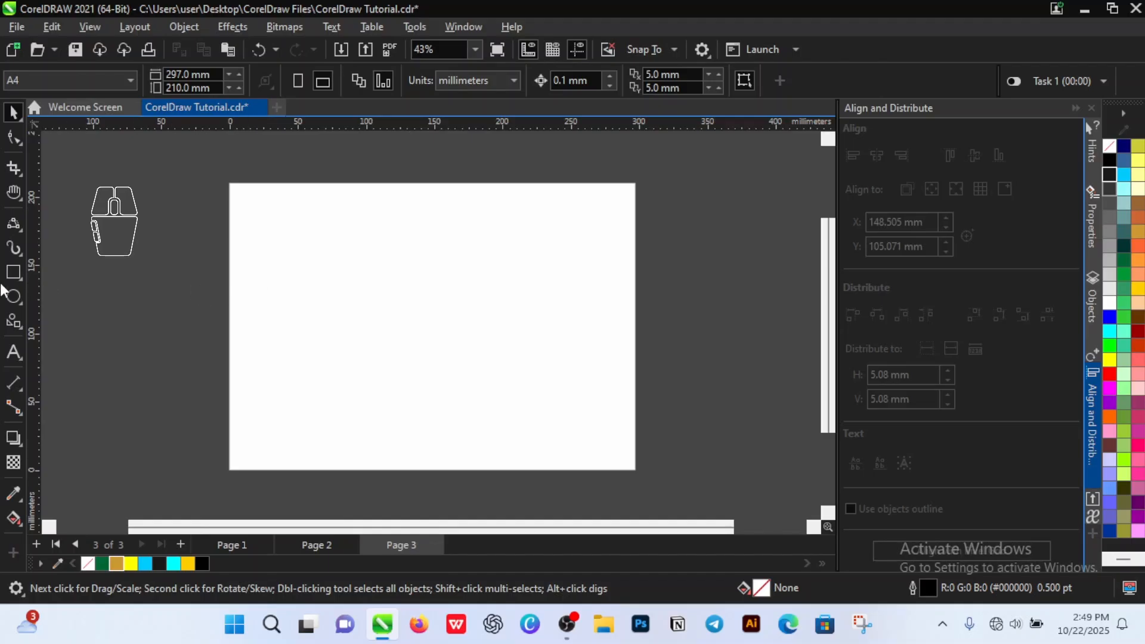
- Draw a rectangle about 141 by 106 mm on the page as the house body
click(14, 273)
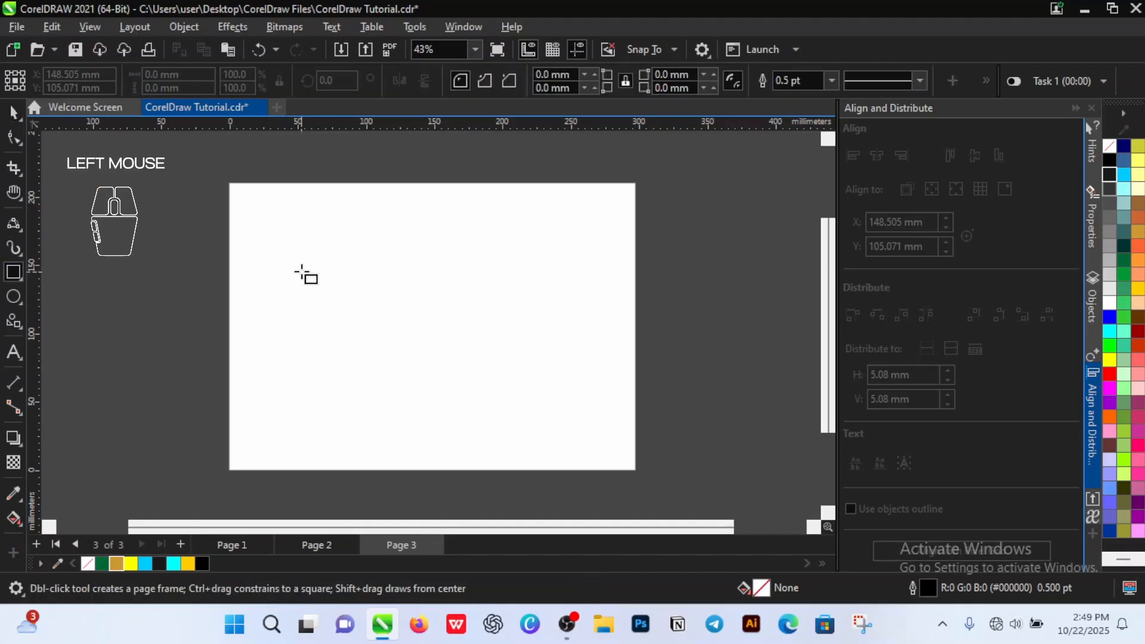
drag(304, 265, 497, 410)
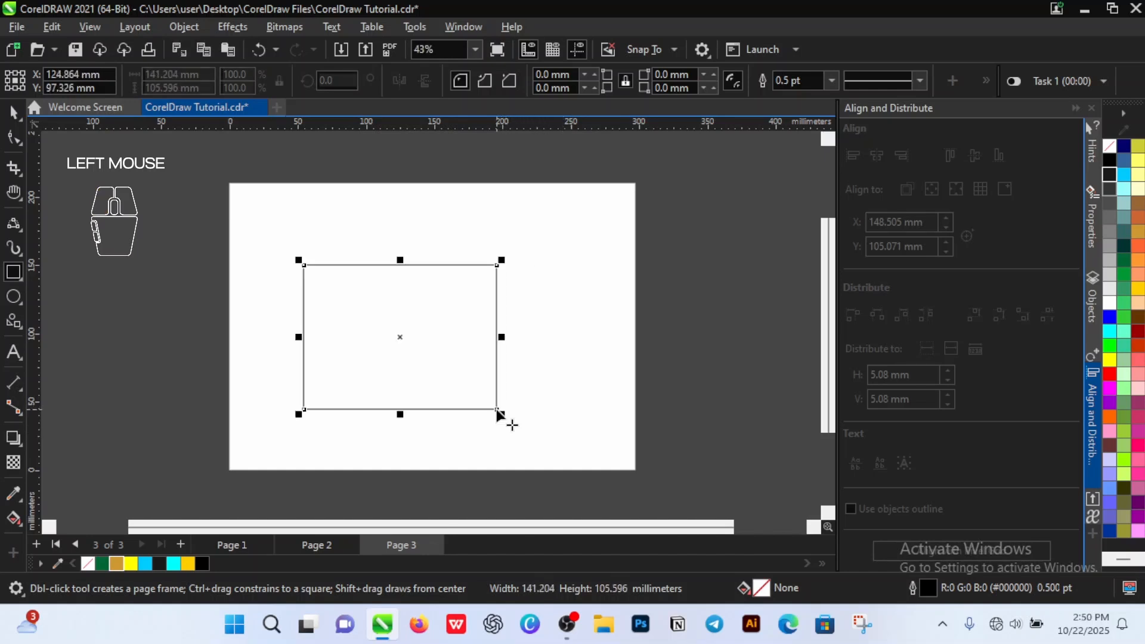
- Draw a triangle from the common shapes on top of the rectangle as a roof and stretch it to about 178 by 99 mm
click(20, 328)
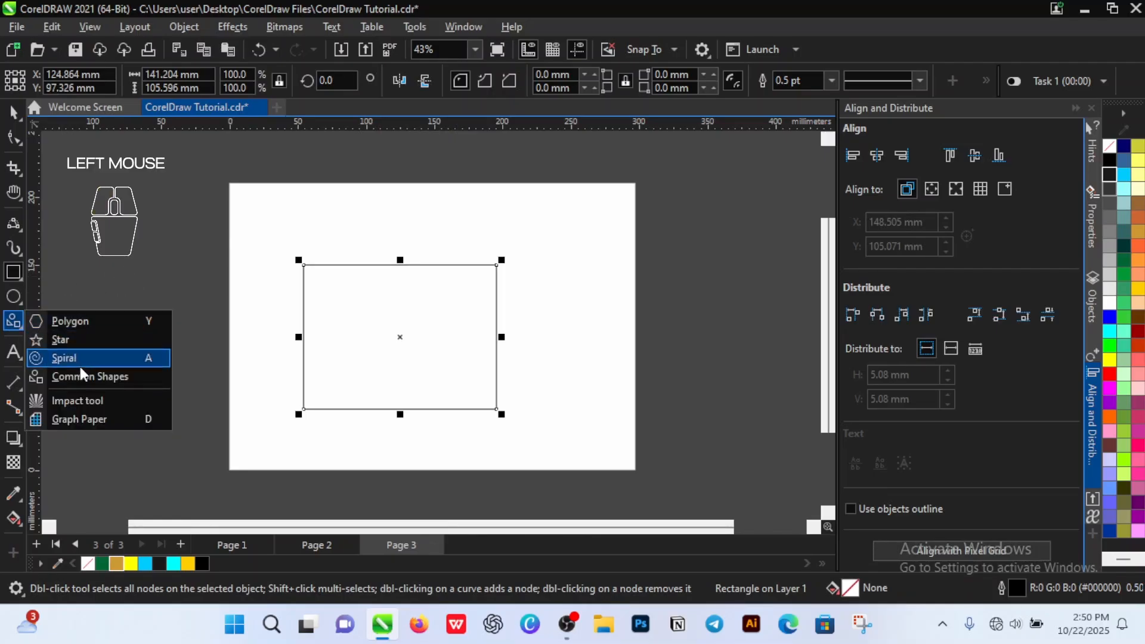
click(80, 376)
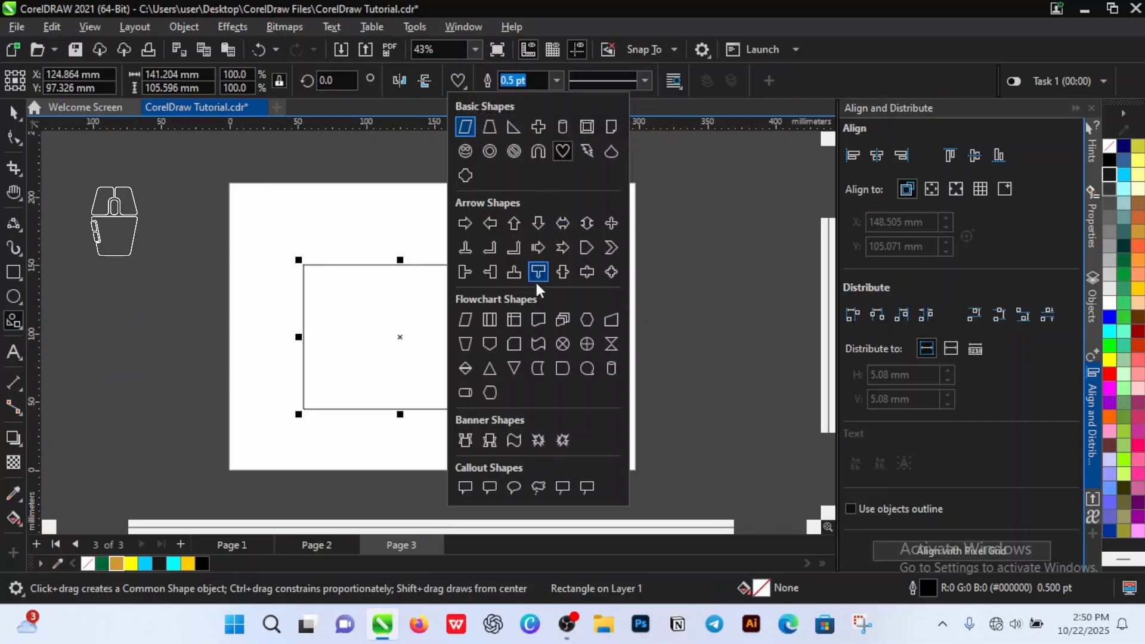
click(494, 368)
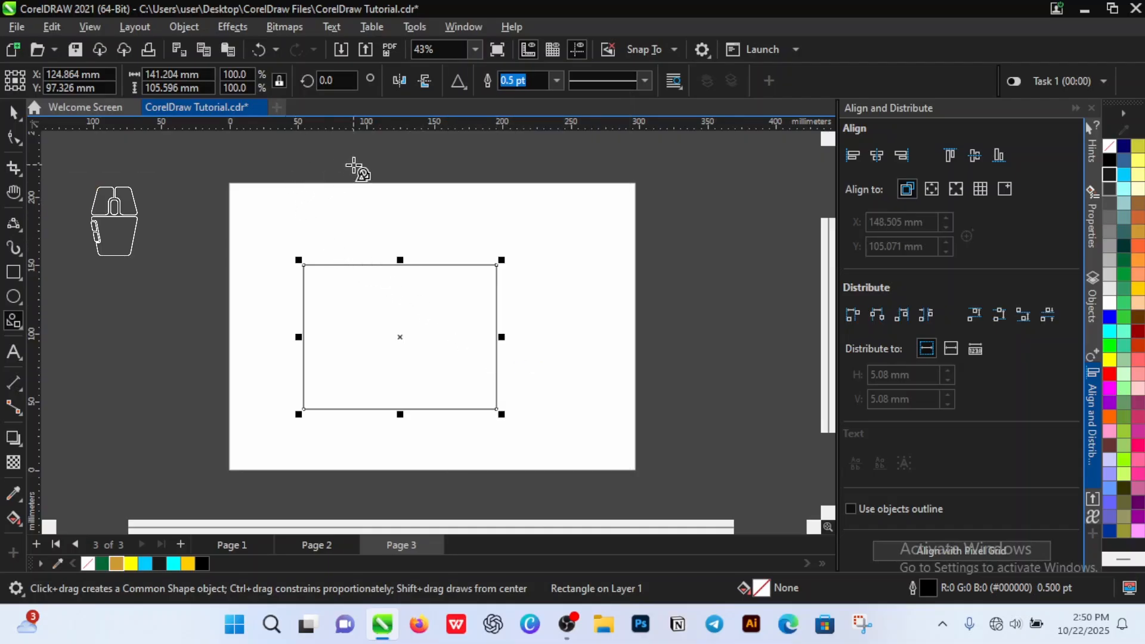
scroll(407, 241, down, 1)
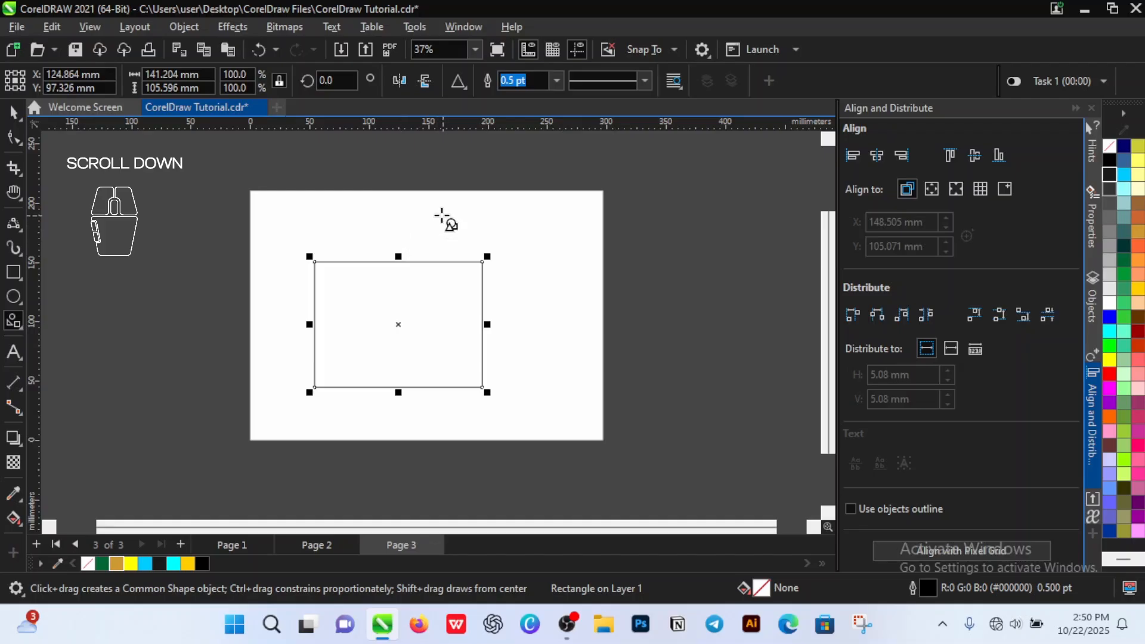
drag(377, 142, 302, 263)
scroll(425, 268, down, 2)
scroll(425, 267, up, 1)
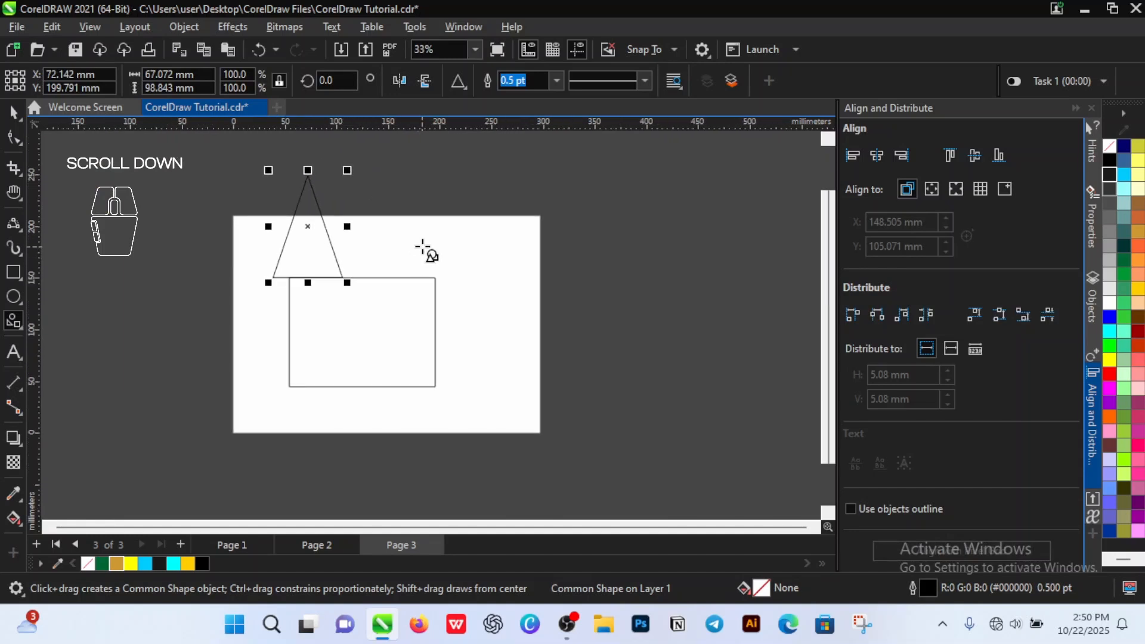
scroll(408, 207, up, 1)
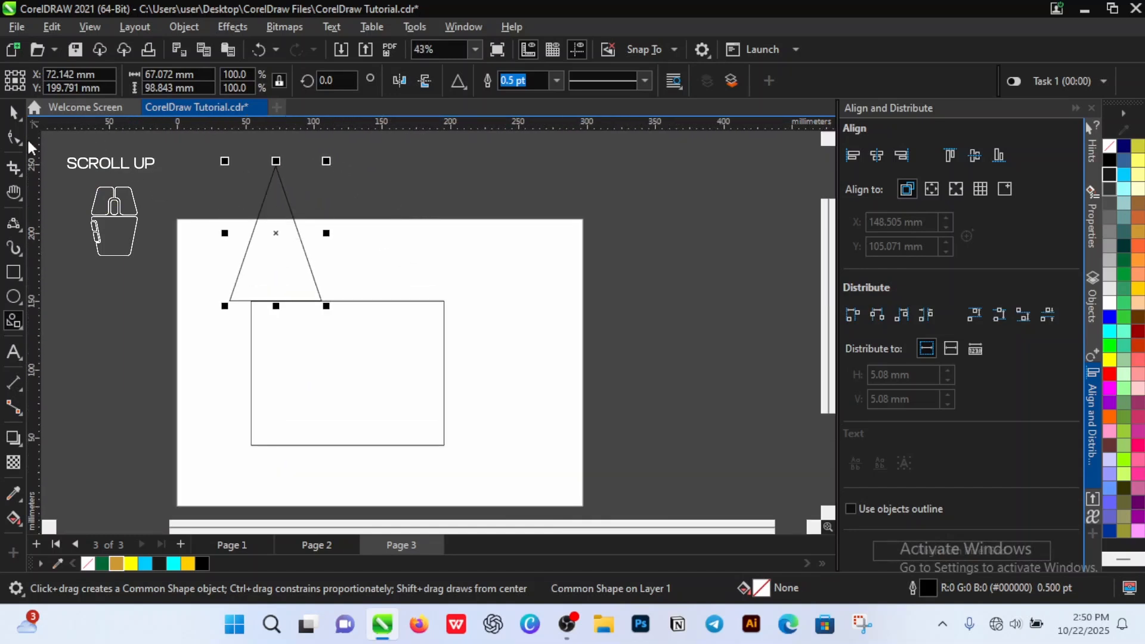
click(14, 117)
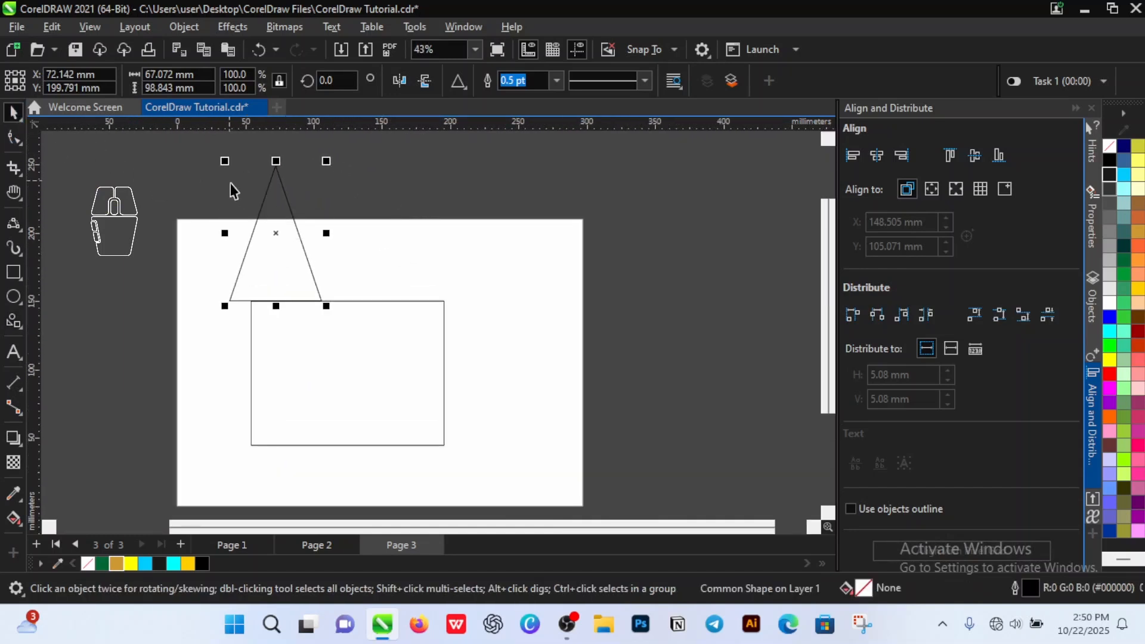
drag(326, 234, 478, 263)
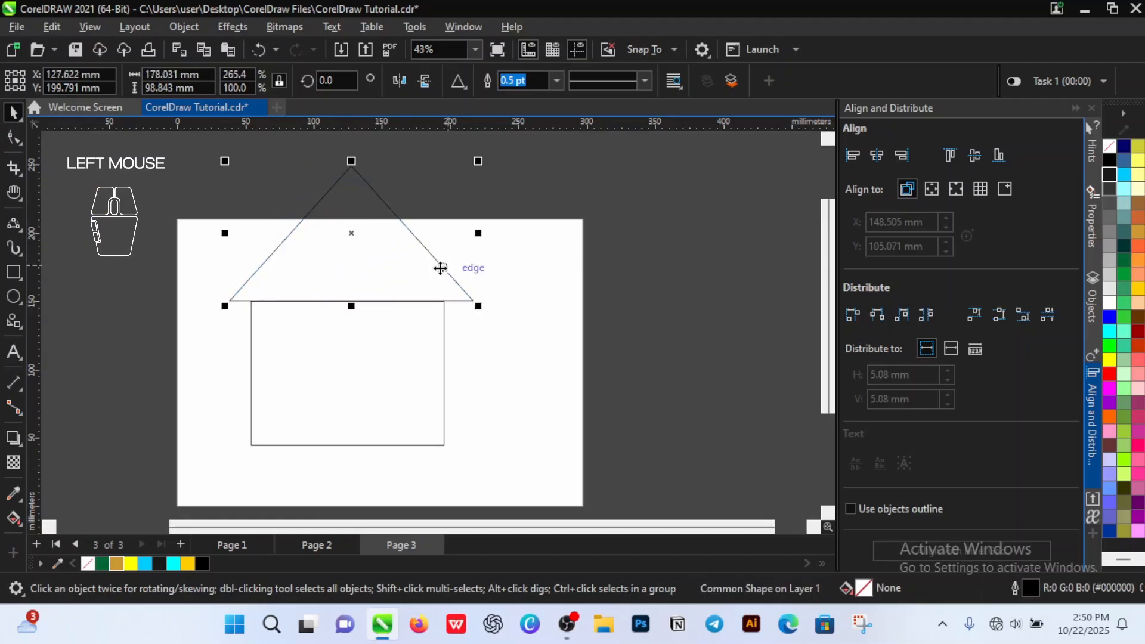
- Select the roof triangle and the body rectangle and align their centers horizontally
scroll(417, 317, down, 2)
scroll(460, 356, down, 1)
scroll(466, 357, up, 1)
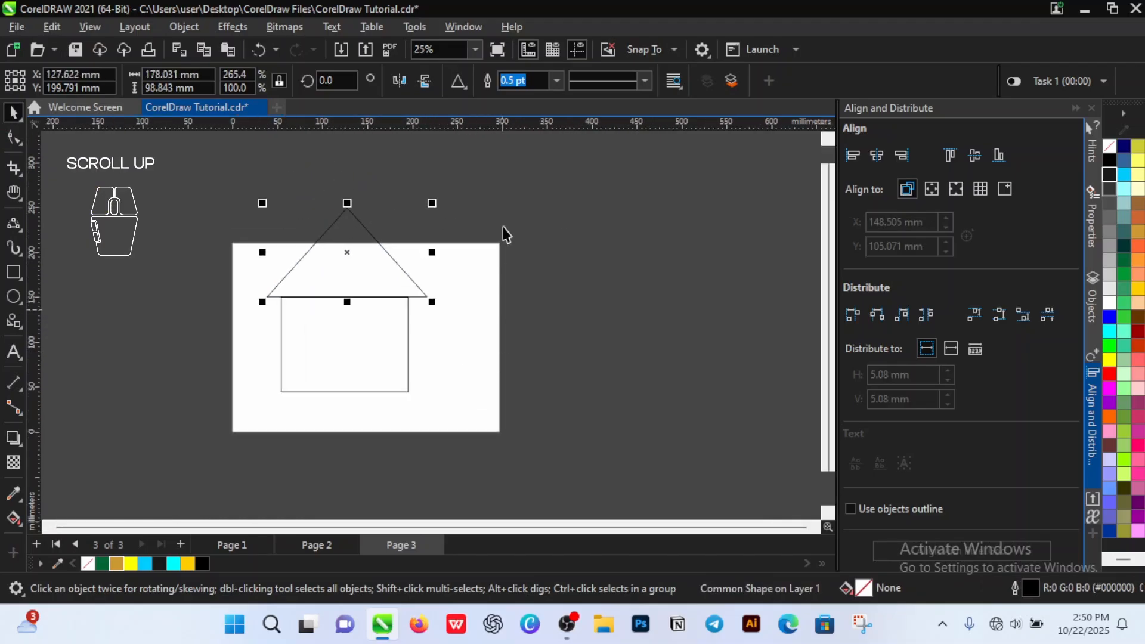
drag(505, 160, 237, 414)
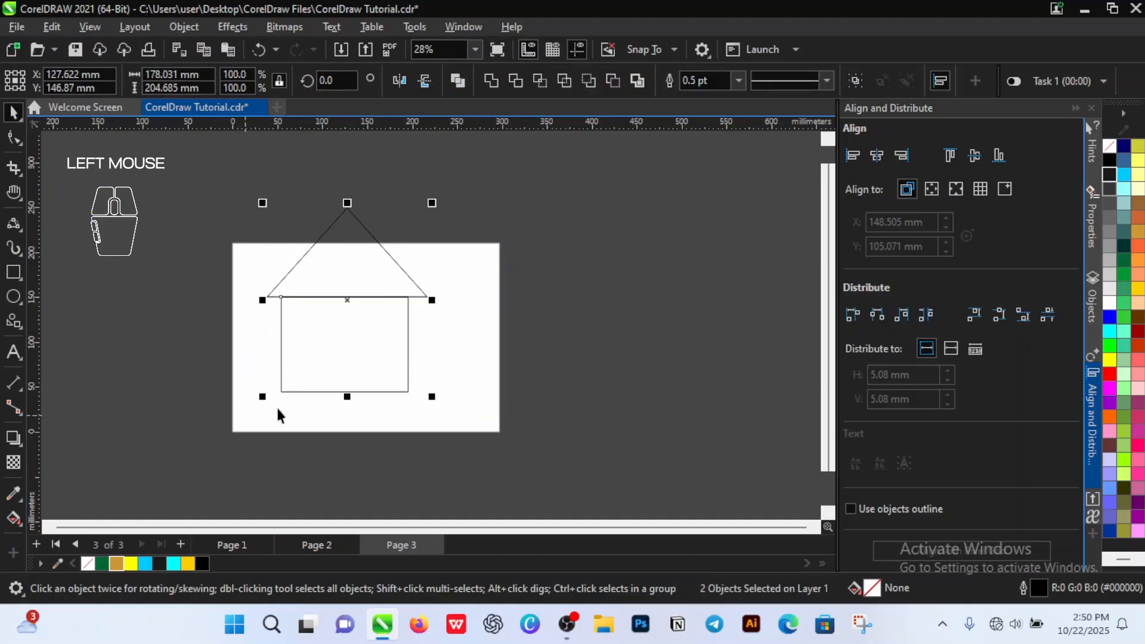
click(872, 159)
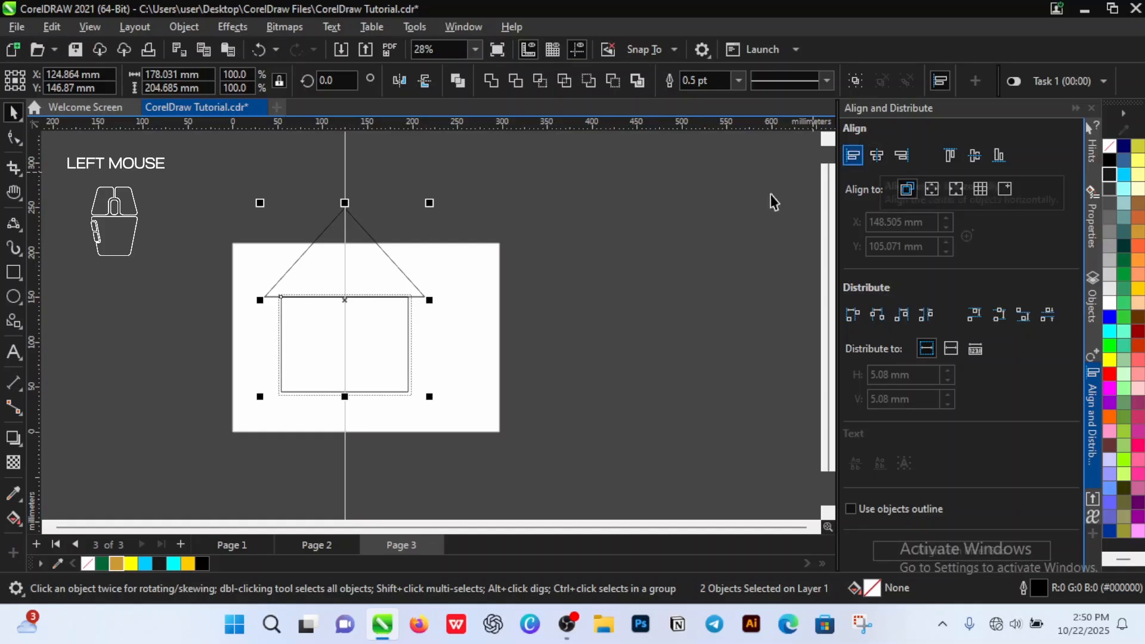
- Scale the roof and body together proportionally down to about 127 by 147 mm so they fit on the page
scroll(394, 323, down, 4)
scroll(419, 377, up, 4)
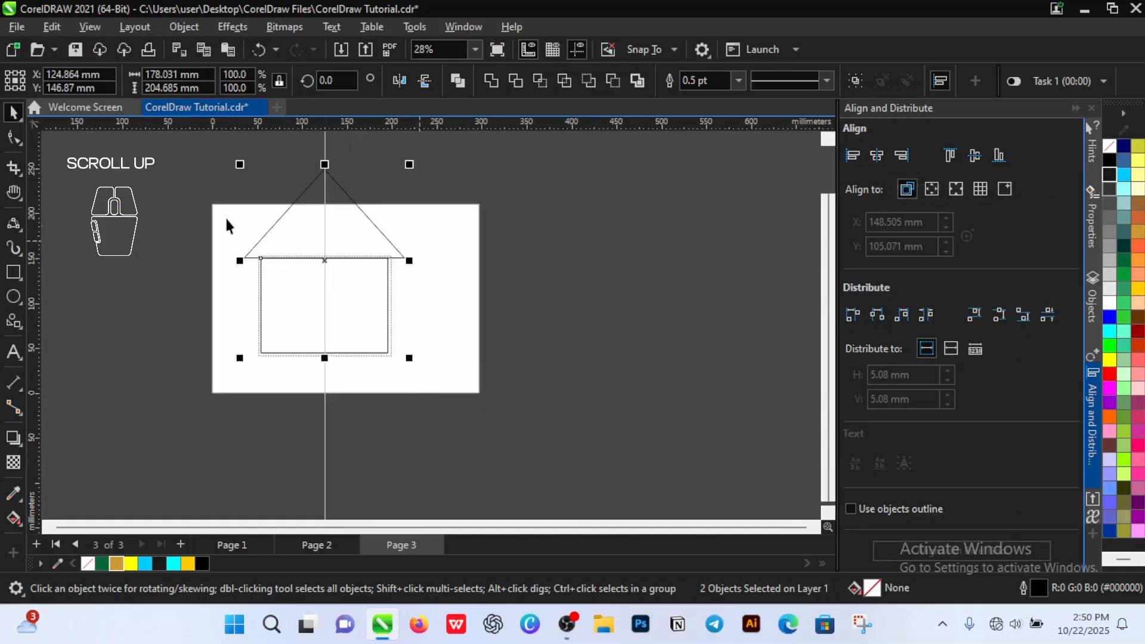
drag(240, 166, 256, 225)
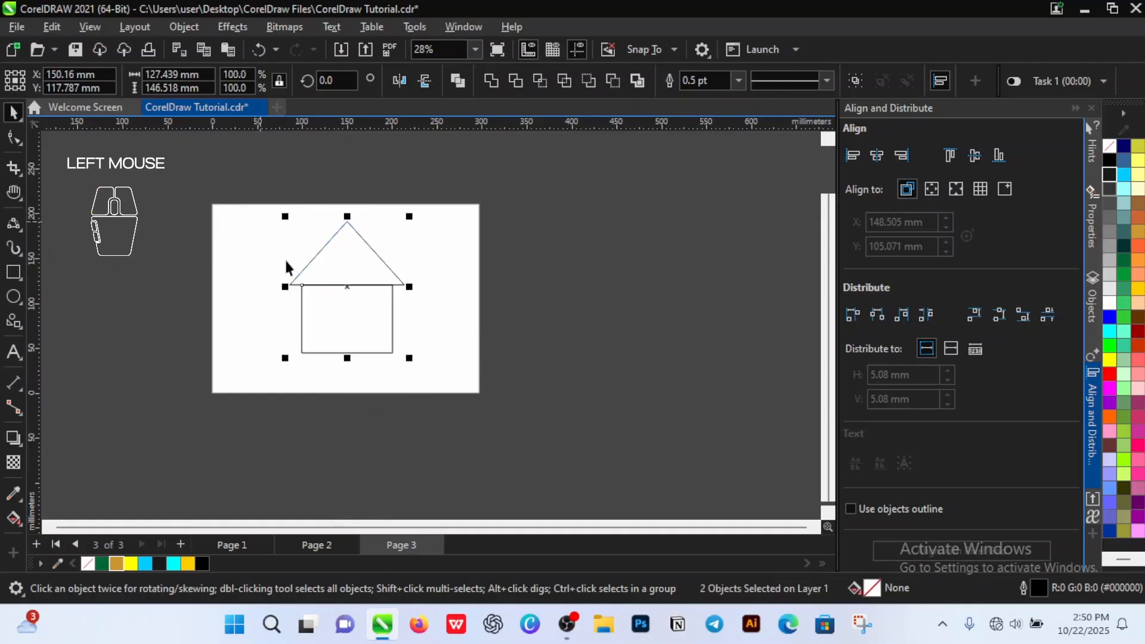
scroll(385, 352, up, 2)
scroll(252, 234, down, 2)
scroll(209, 256, up, 1)
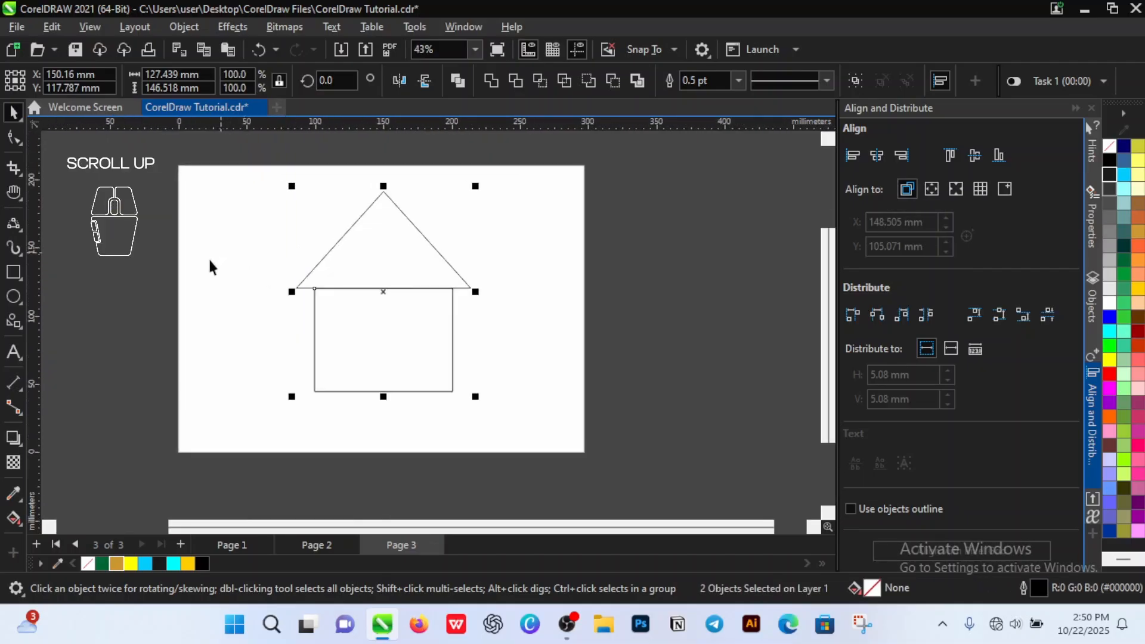
scroll(266, 337, up, 1)
scroll(138, 310, down, 1)
scroll(348, 338, up, 1)
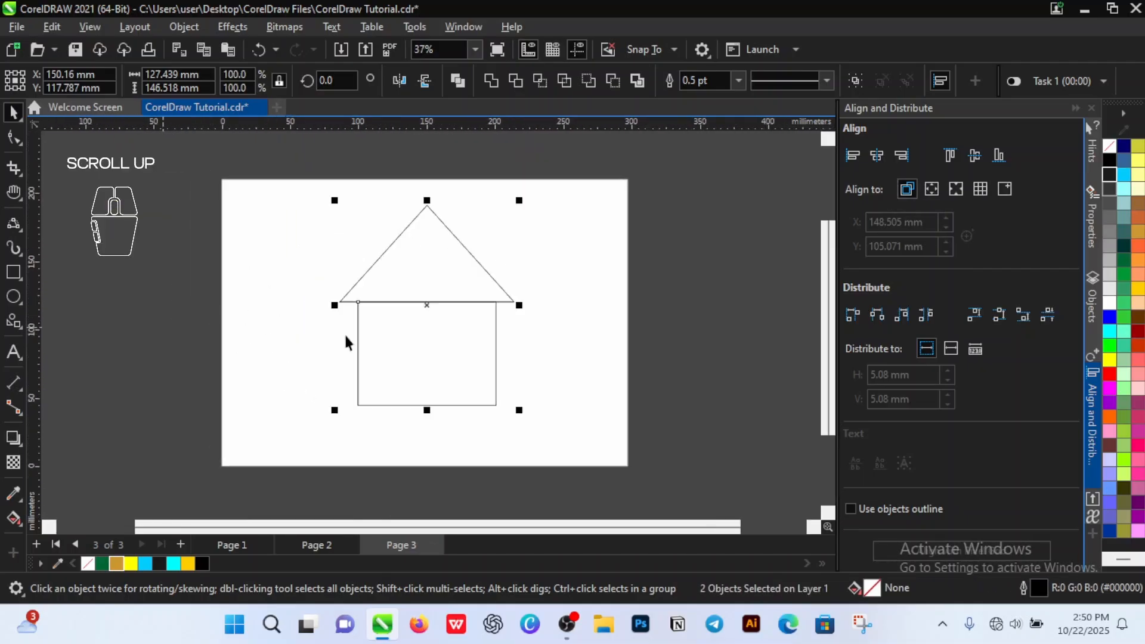
scroll(232, 314, down, 1)
scroll(230, 315, up, 1)
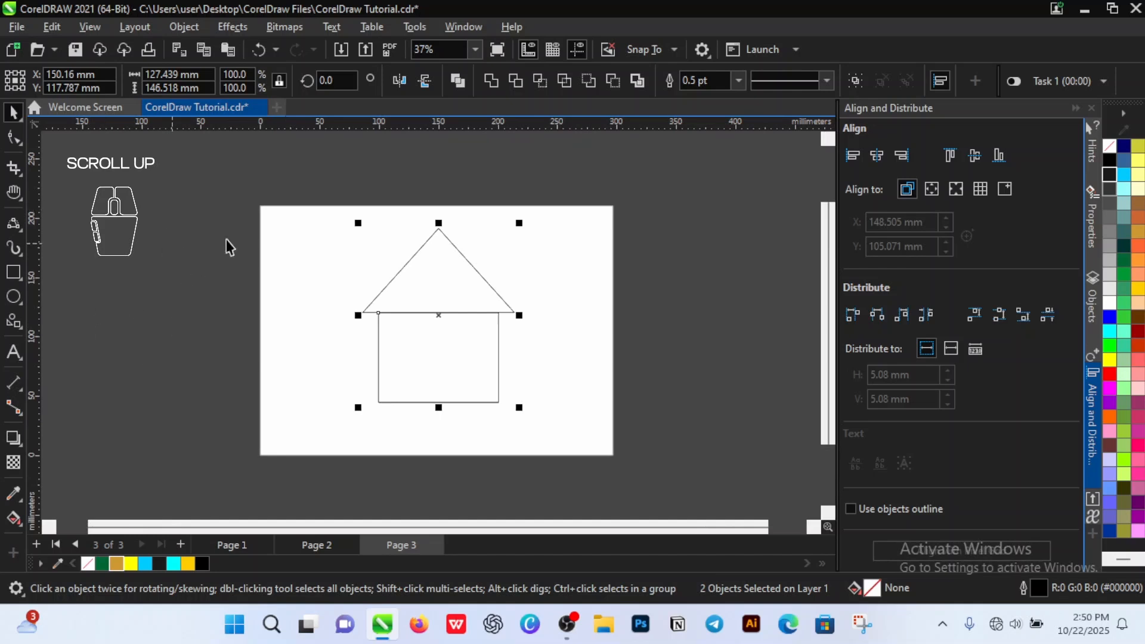
- Stretch the roof and body together to about 187 mm wide, reposition them near the middle of the page, and deselect them
click(683, 310)
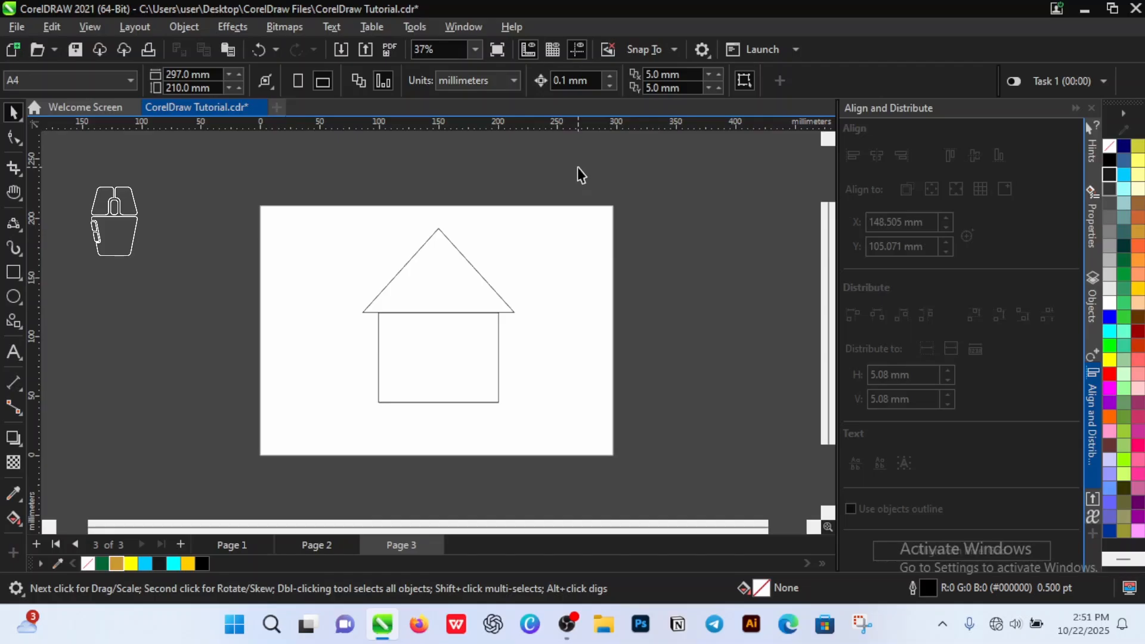
drag(578, 167, 341, 430)
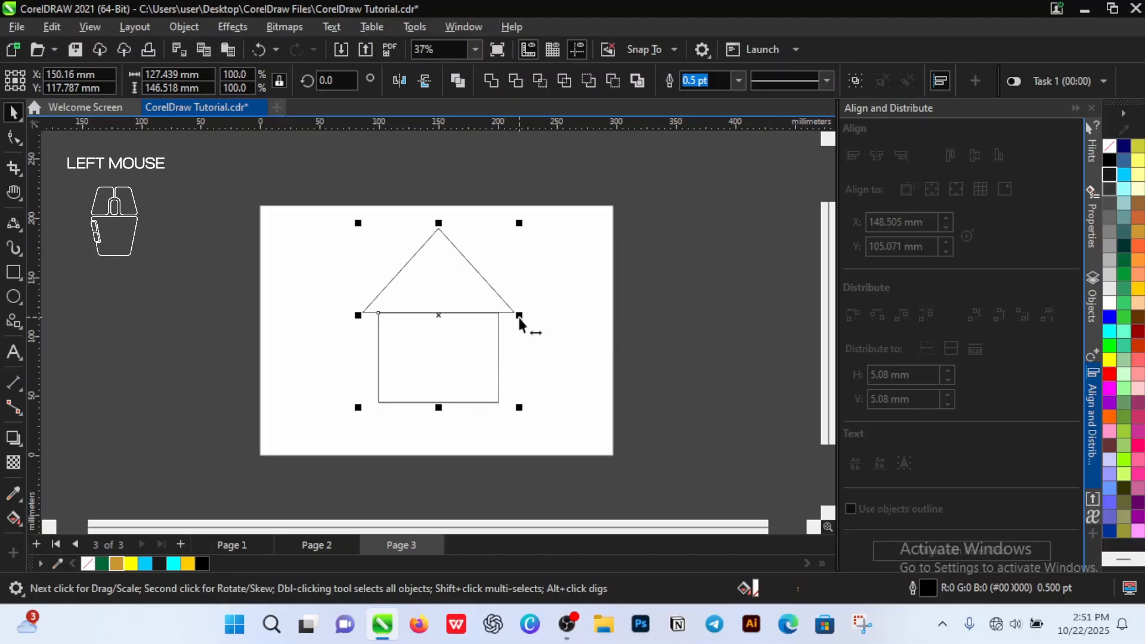
drag(519, 315, 589, 329)
drag(504, 352, 481, 347)
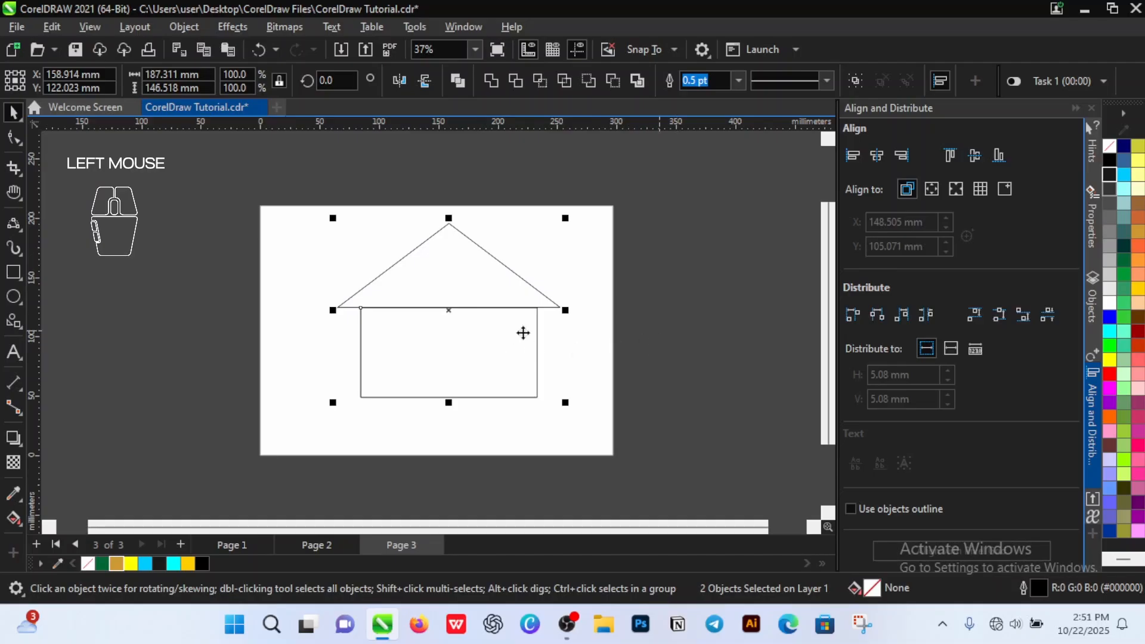
scroll(504, 332, down, 2)
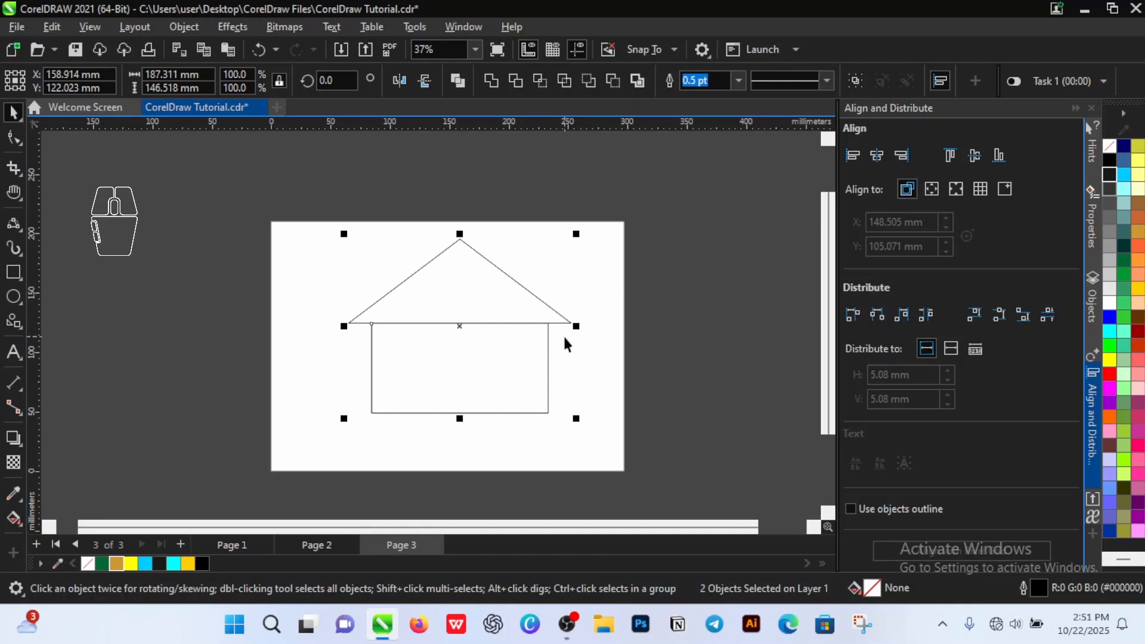
click(235, 307)
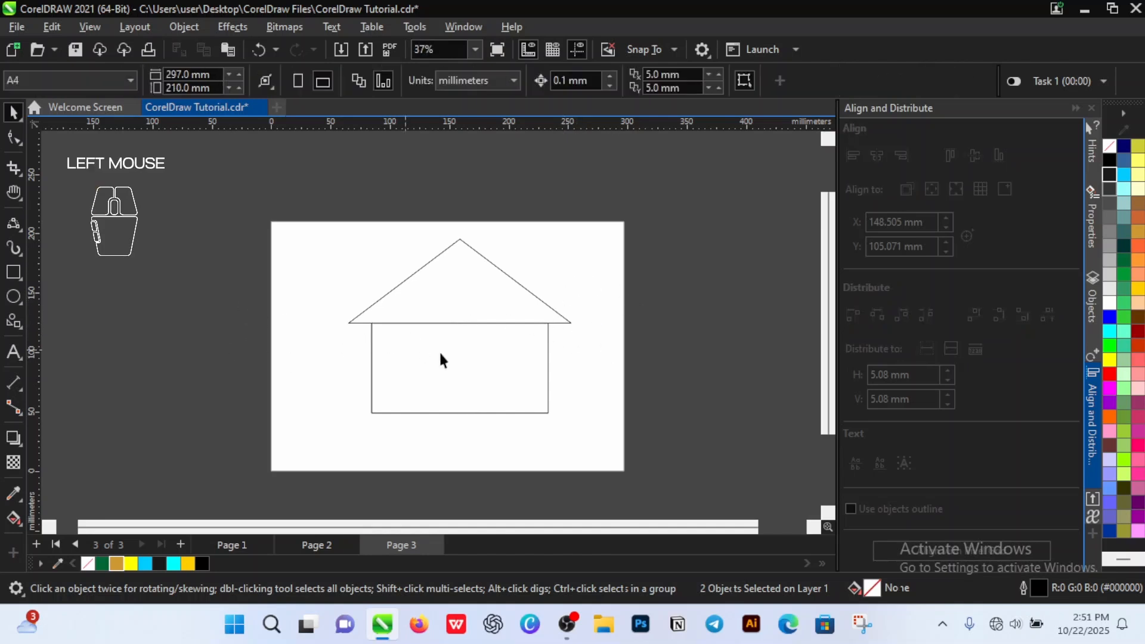
- Draw a door rectangle standing on the body's base near its middle and enlarge it to about 24 by 63 mm
click(13, 273)
drag(453, 348, 474, 414)
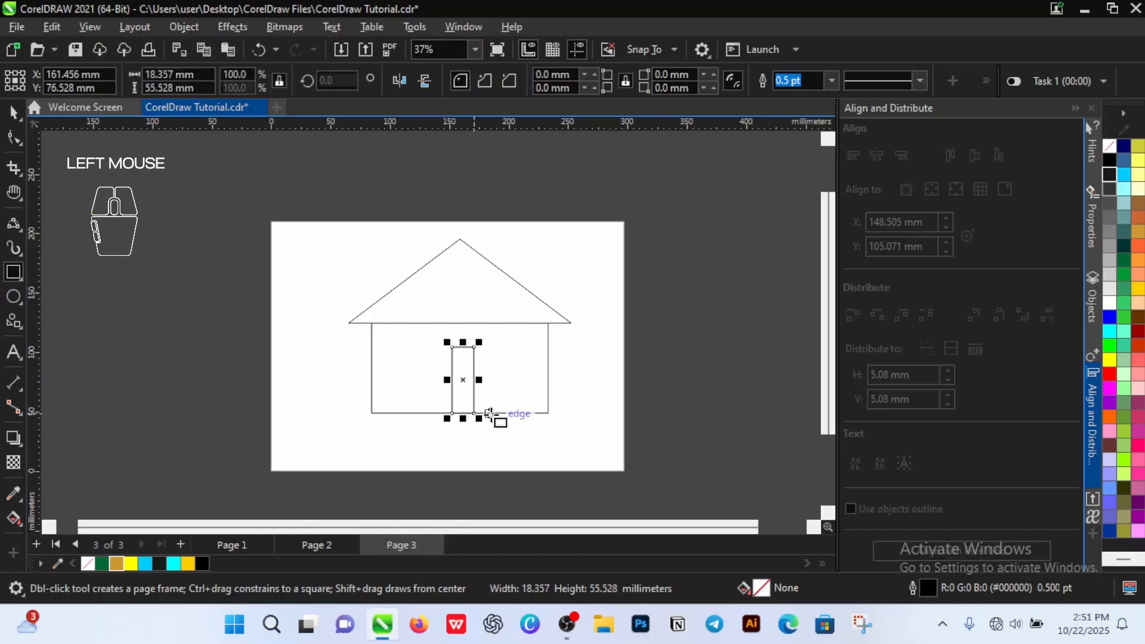
key(space)
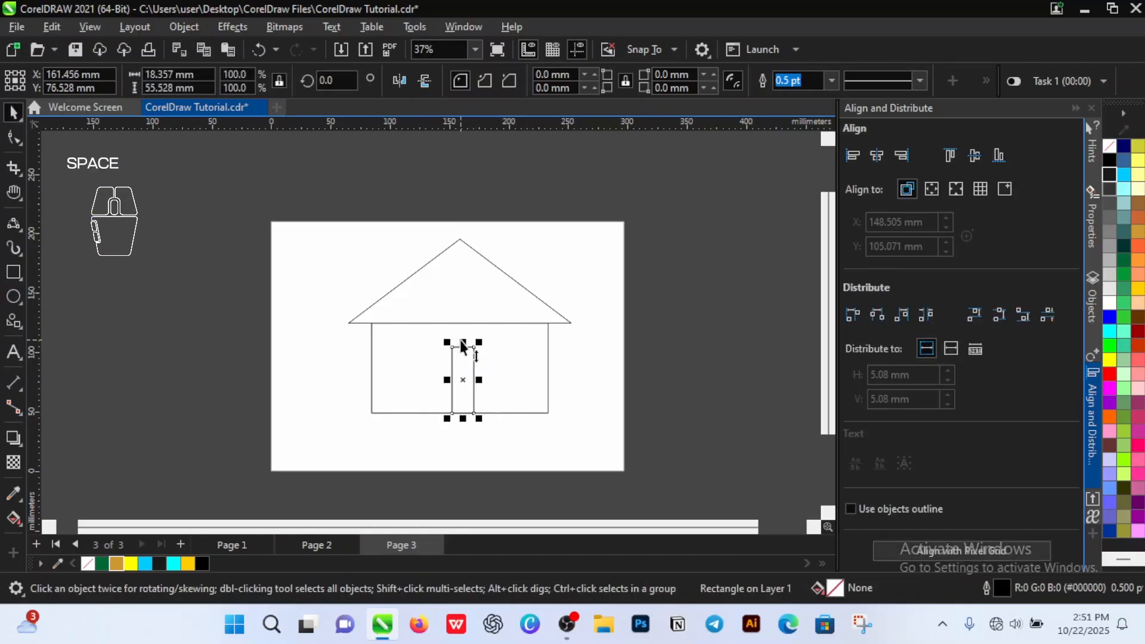
drag(460, 343, 468, 336)
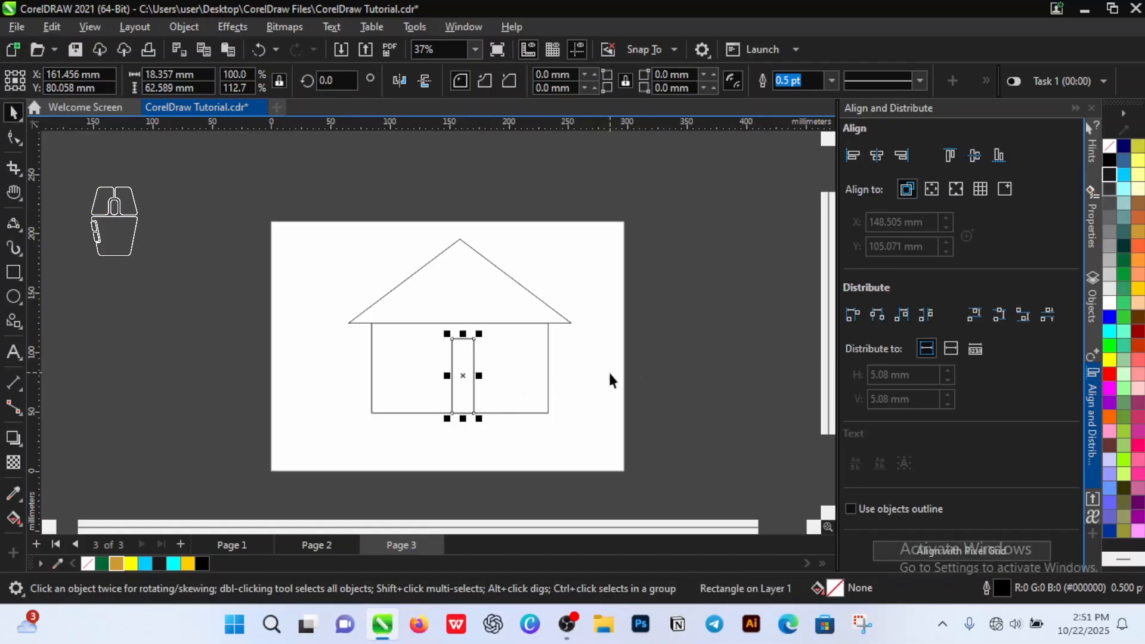
shift+click(444, 378)
drag(443, 377, 435, 386)
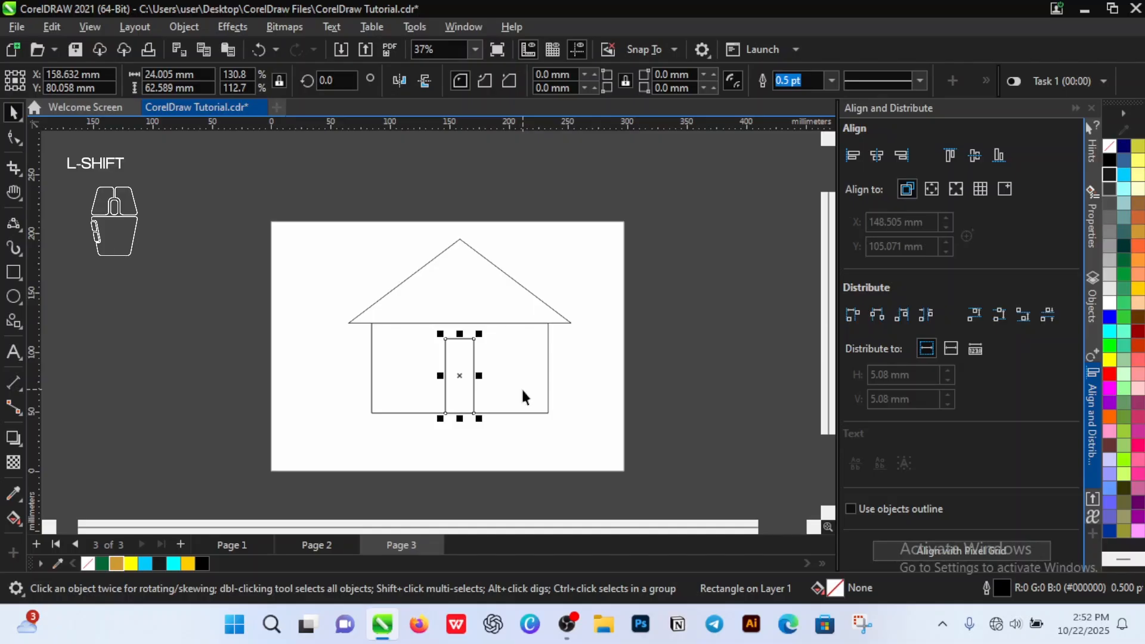
- Align the door's center horizontally with the house body and deselect both
shift+click(522, 396)
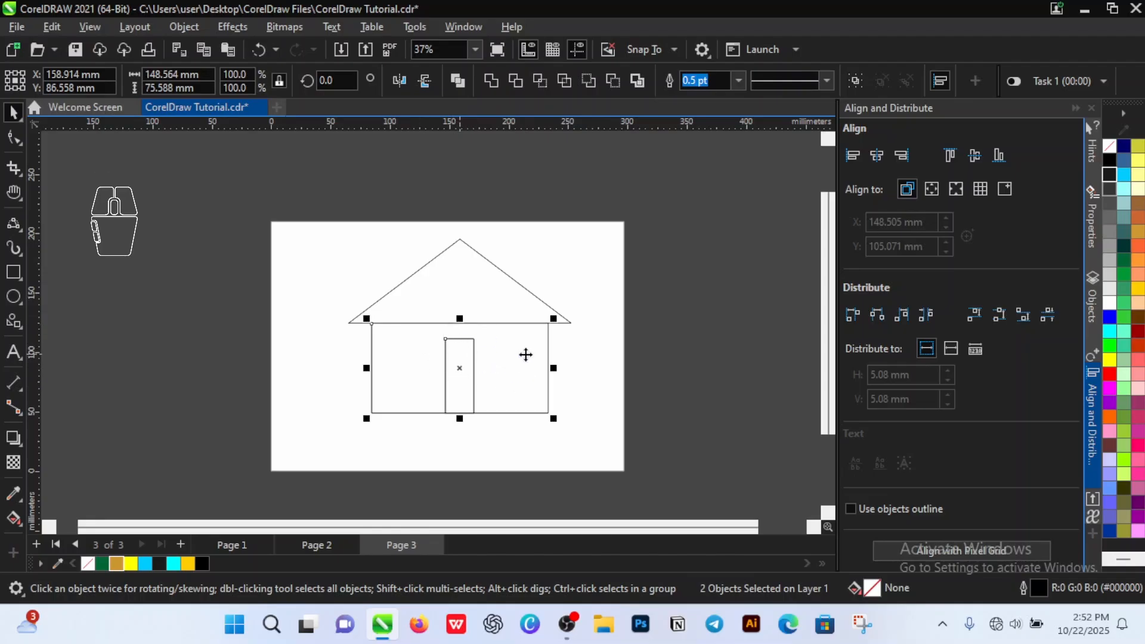
click(883, 160)
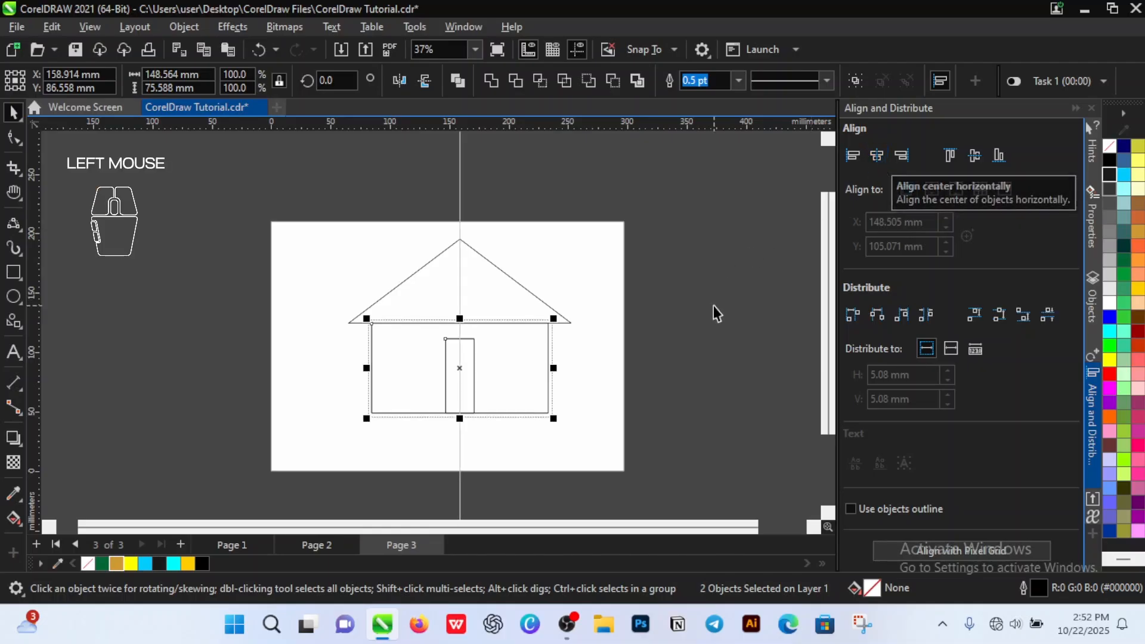
click(602, 293)
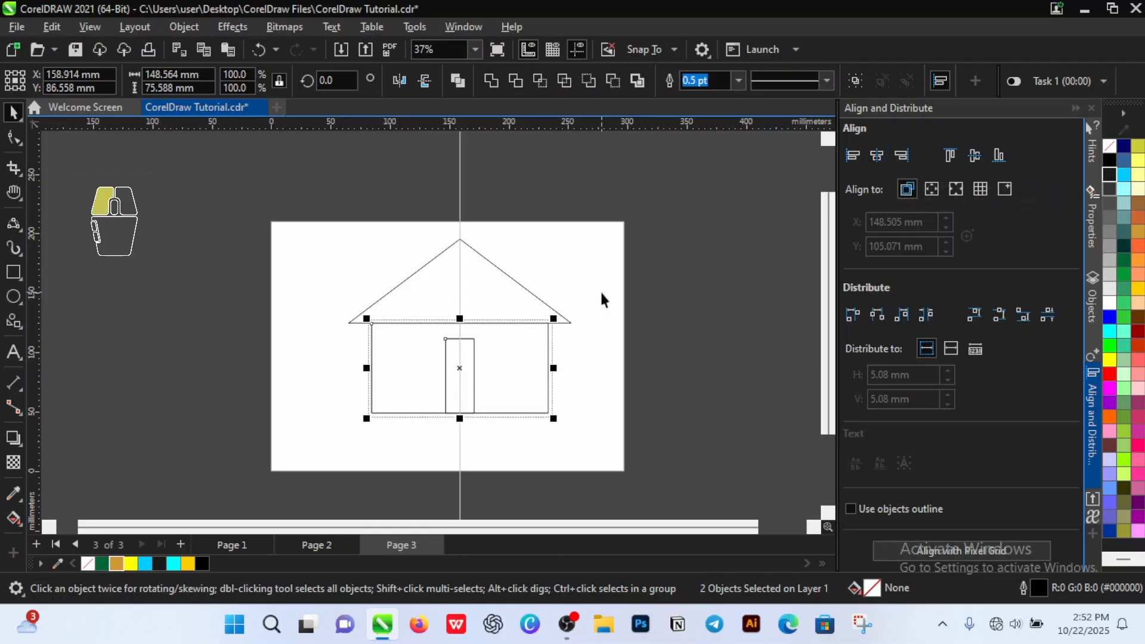
- Draw a window about 24 by 33 mm to the right of the door and place a copy at the same height on its left
click(14, 272)
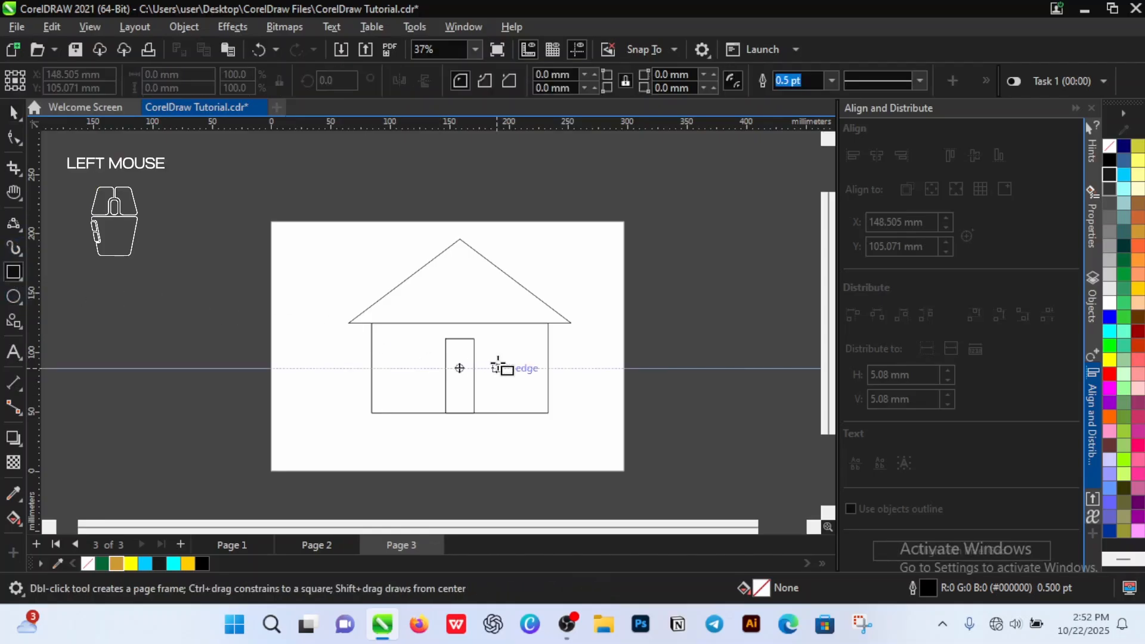
drag(497, 339, 526, 379)
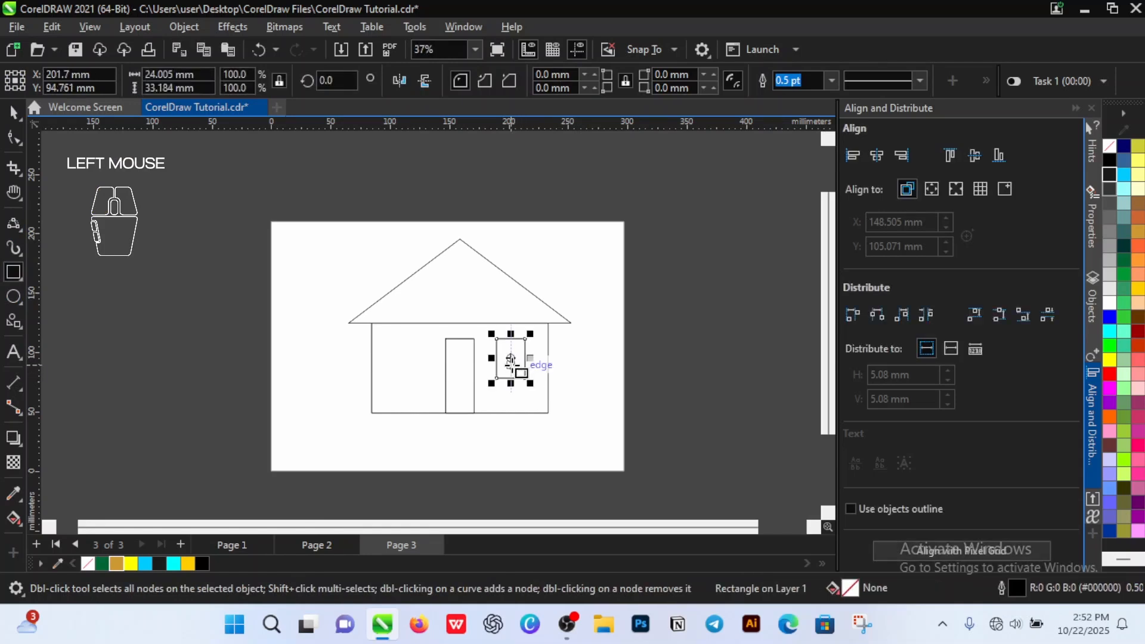
key(space)
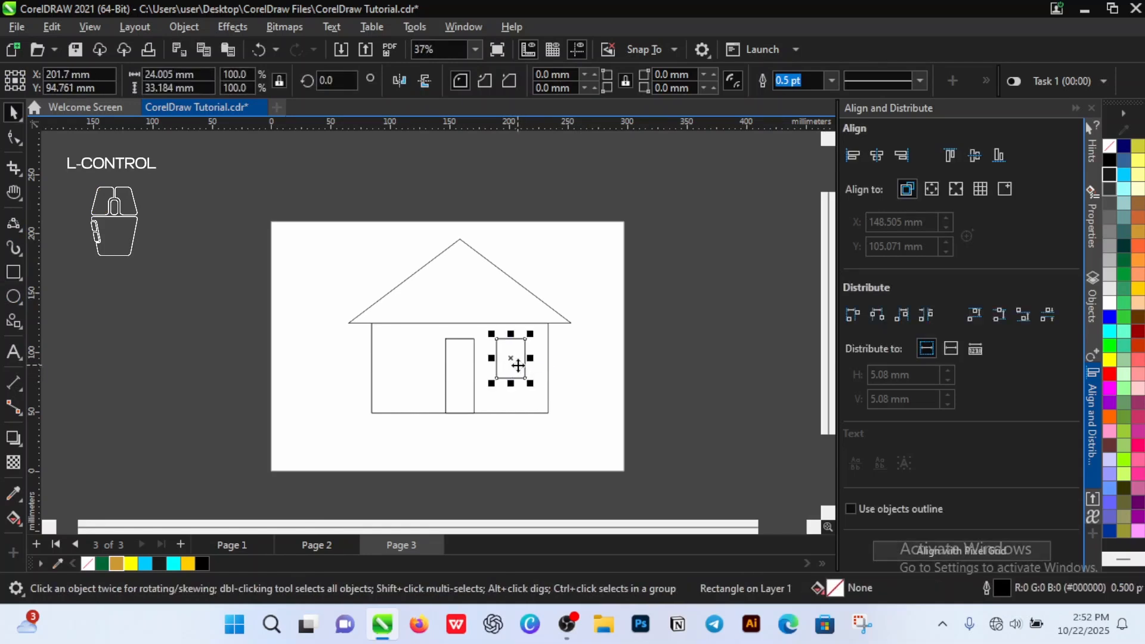
drag(518, 368, 404, 363)
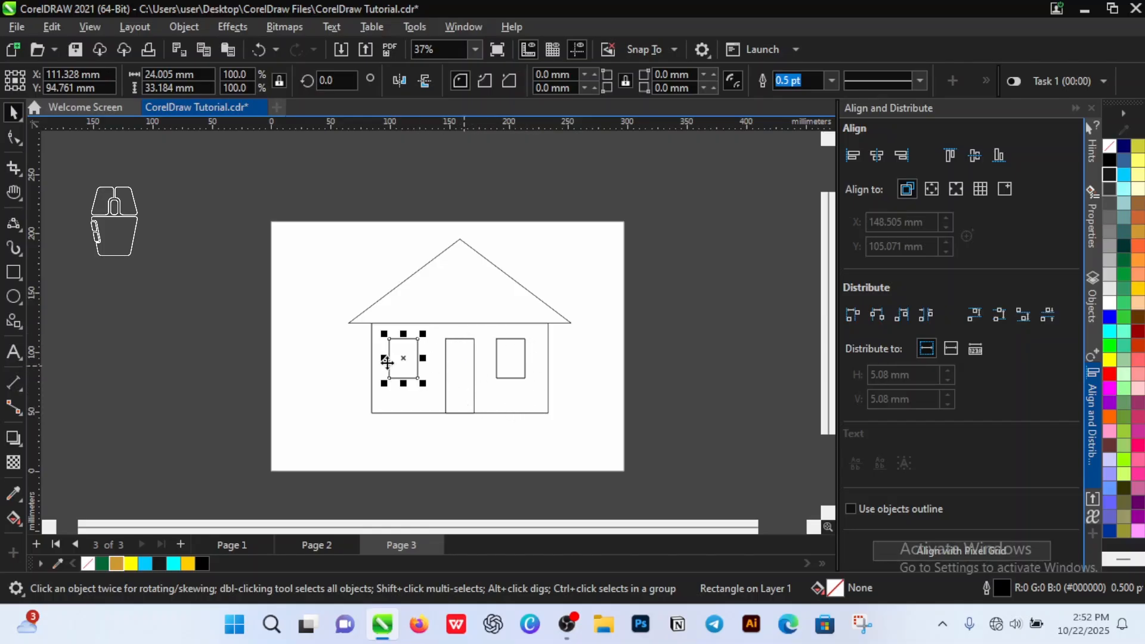
drag(403, 355, 413, 354)
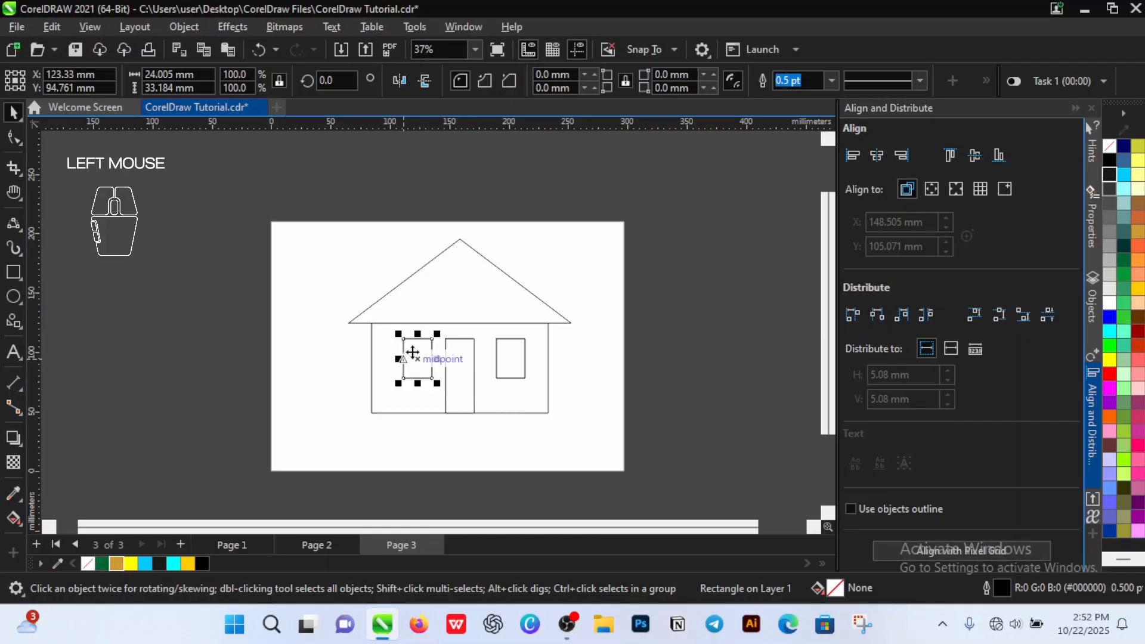
- Select the door and both windows together with a selection box, and clear the selection
click(432, 420)
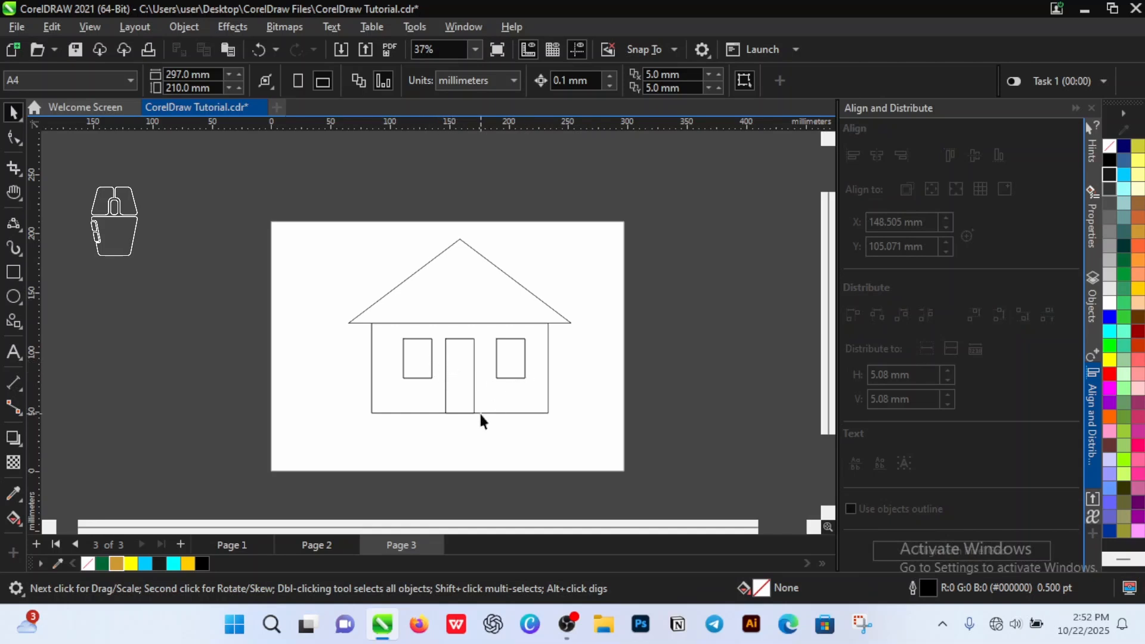
drag(529, 452, 513, 371)
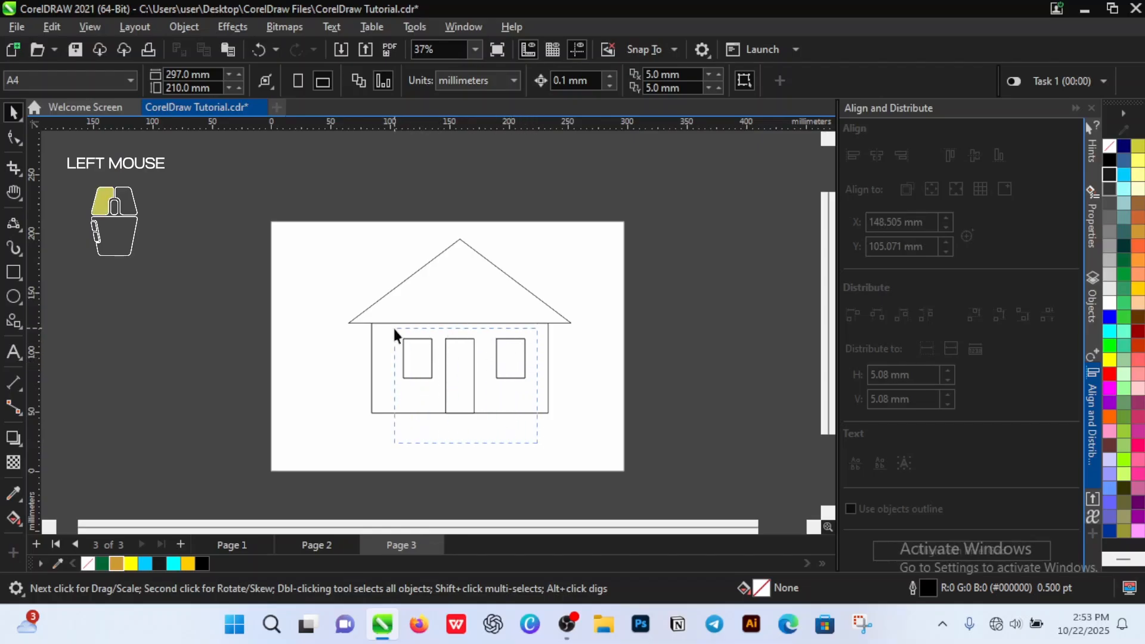
drag(394, 334, 382, 338)
drag(382, 332, 382, 332)
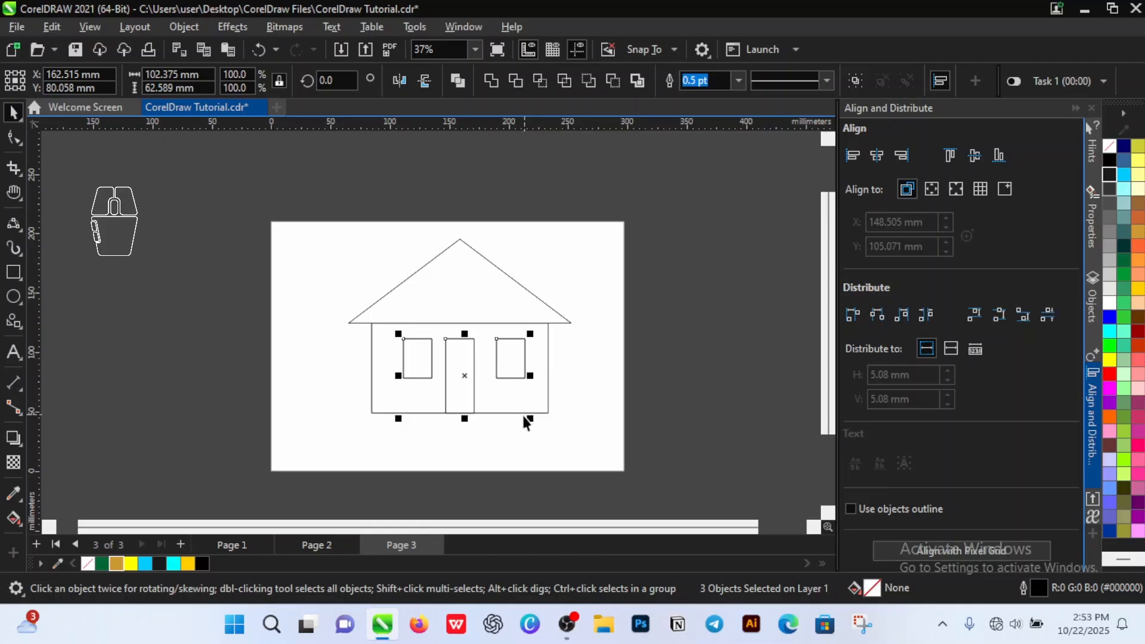
click(518, 438)
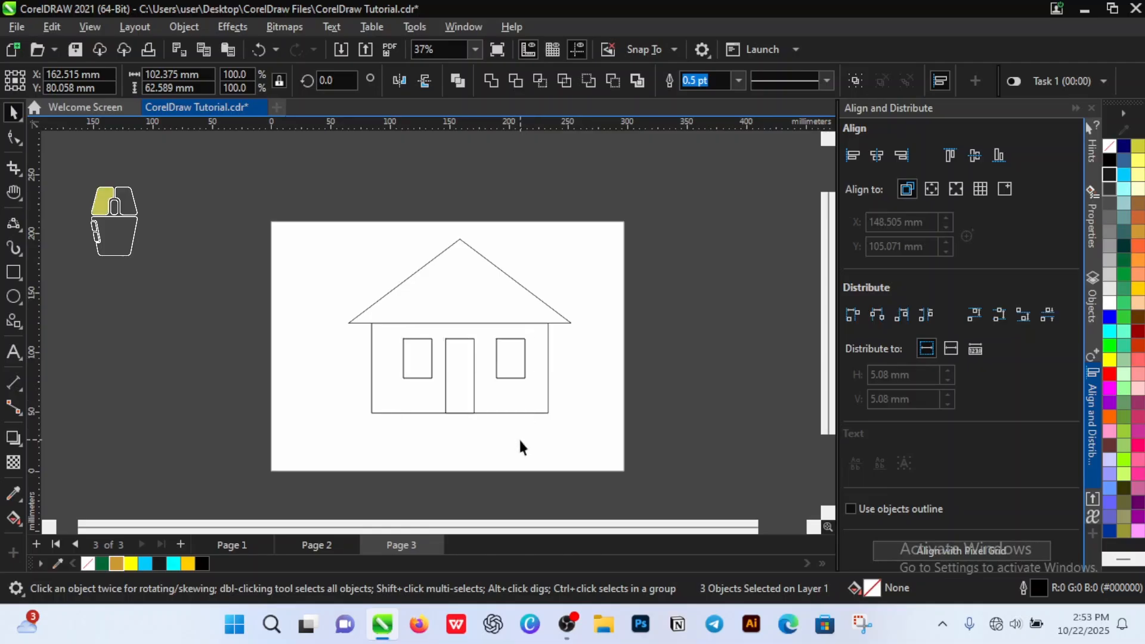
- Try distributing the space horizontally between the individually selected door and two windows, and undo the distribution
click(462, 391)
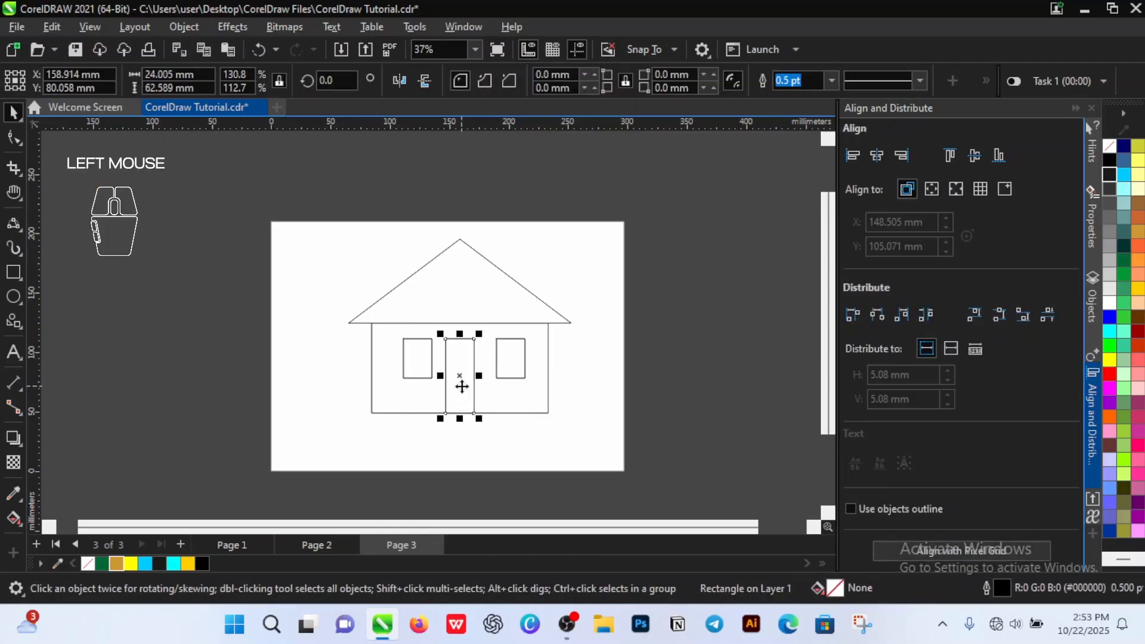
shift+click(507, 370)
shift+click(422, 368)
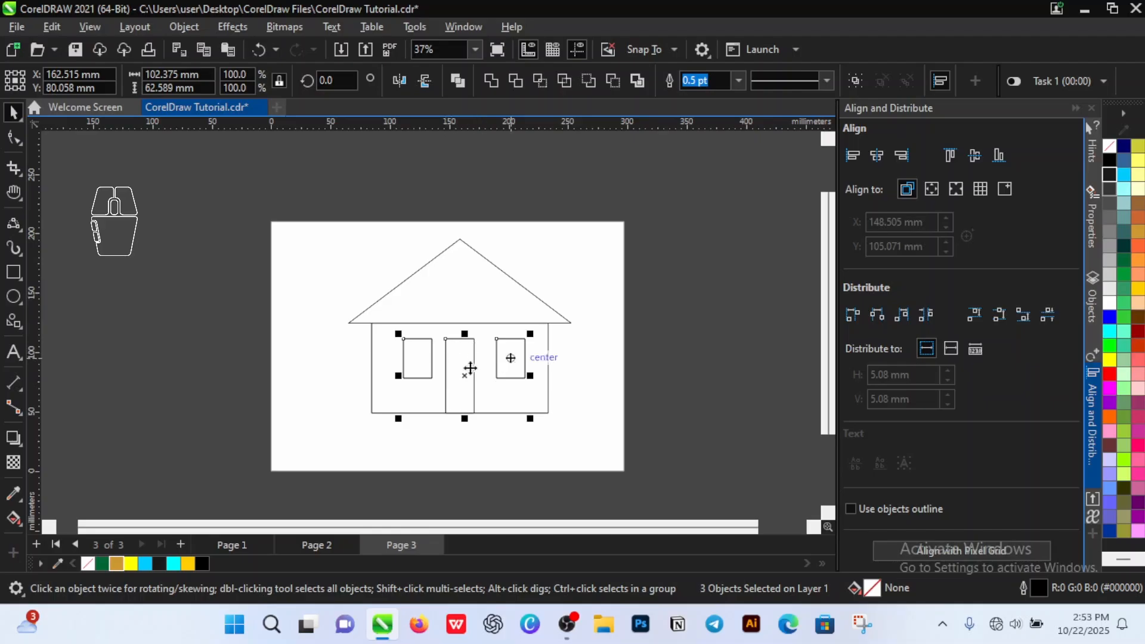
click(925, 314)
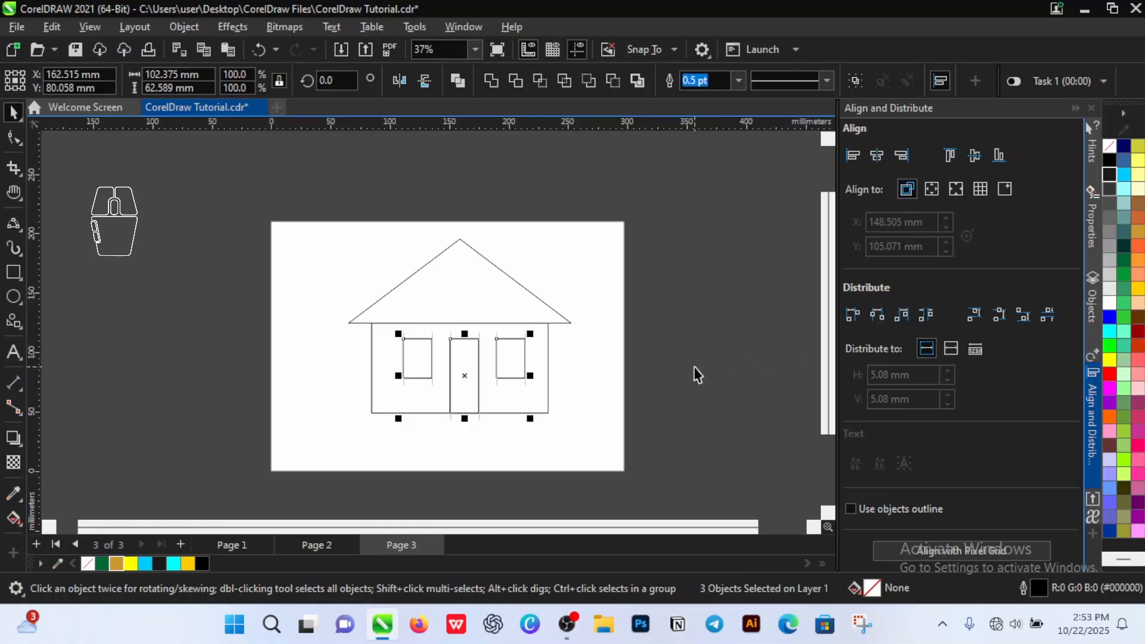
key(ctrl+z)
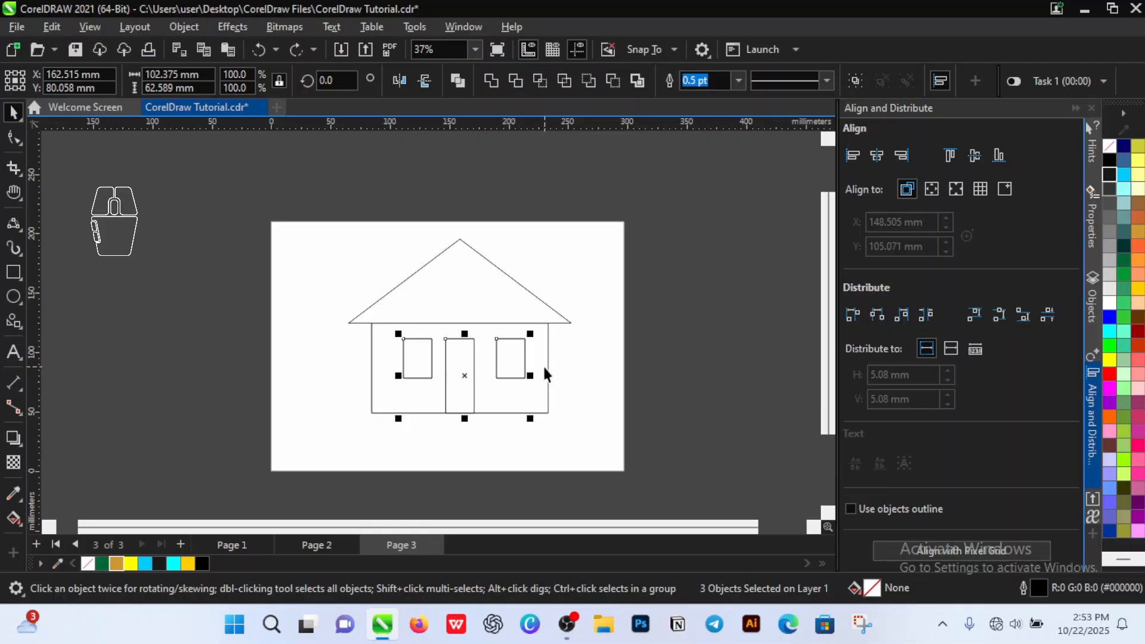
- Try distributing the space horizontally with the house body included alongside the door and windows, and undo it
key(shift)
shift+click(547, 335)
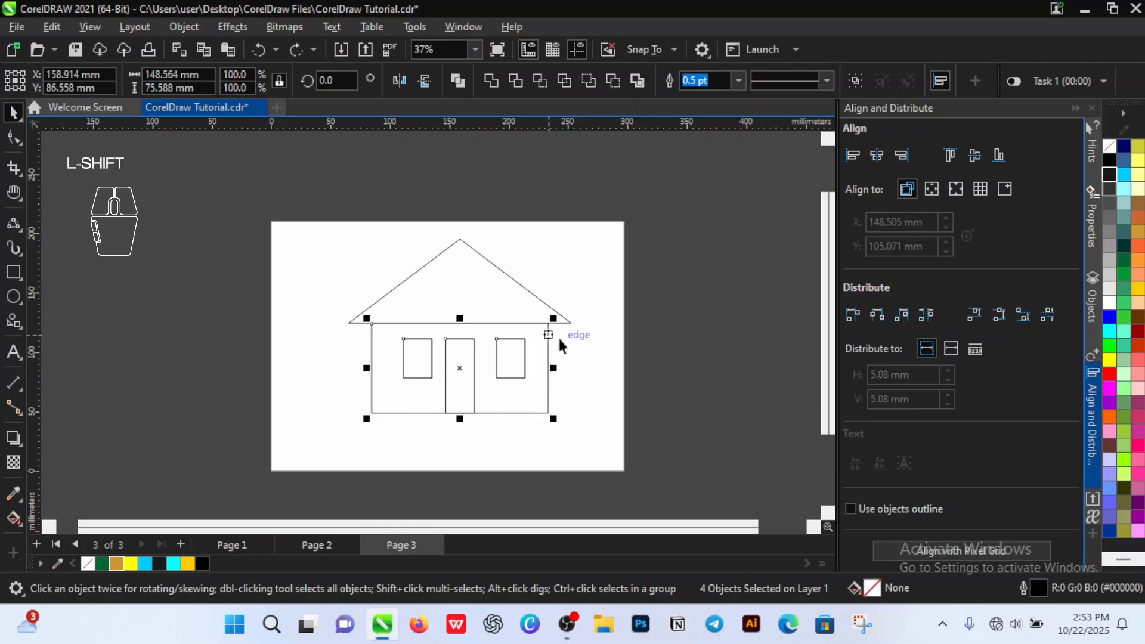
click(928, 317)
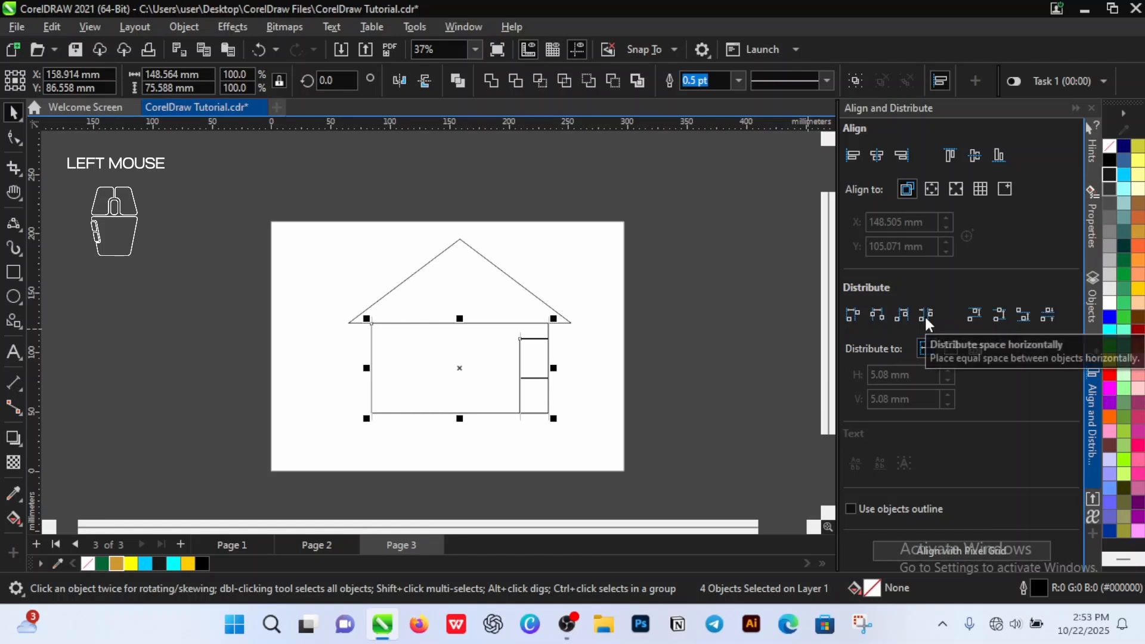
key(ctrl)
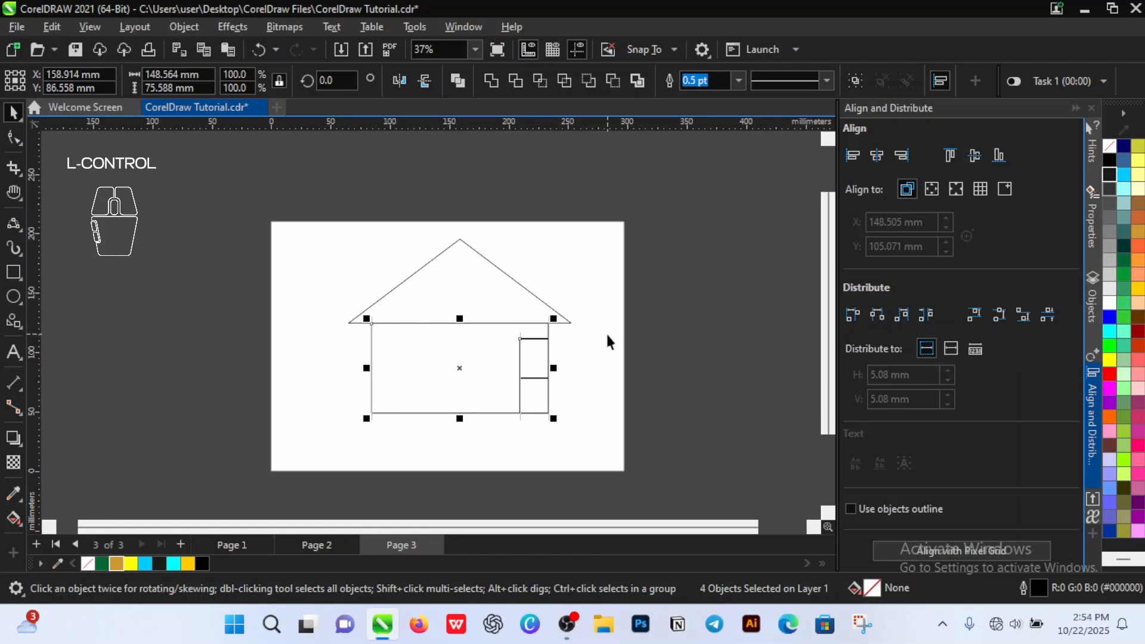
key(ctrl+z)
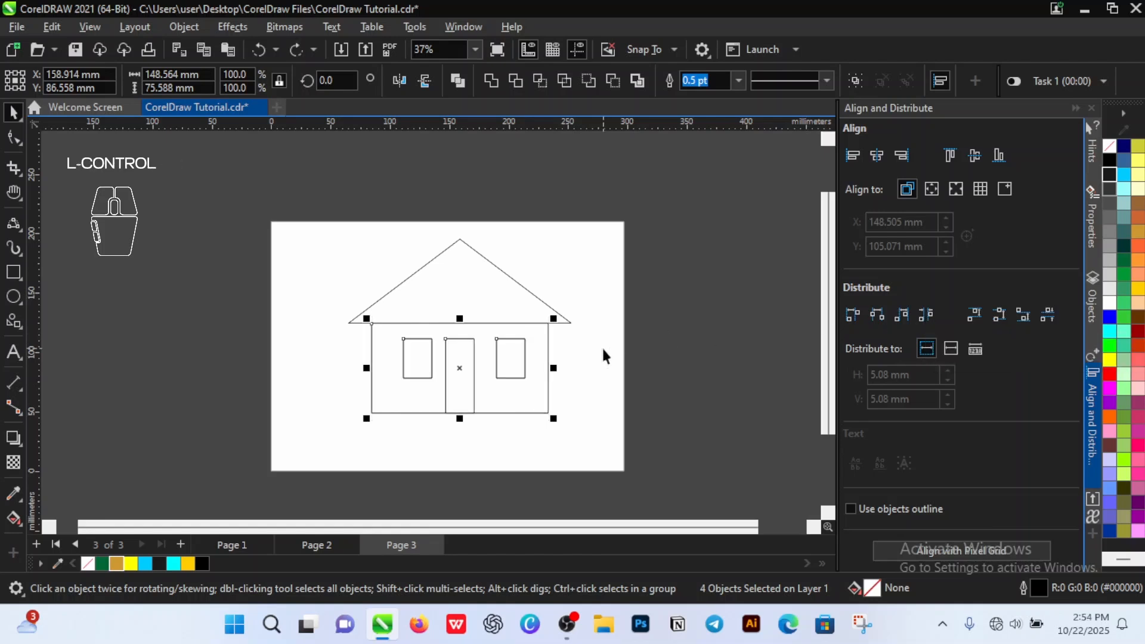
- Select only the door and both windows, distribute the space between them equally in the horizontal direction, and group them
click(601, 346)
drag(539, 445, 393, 325)
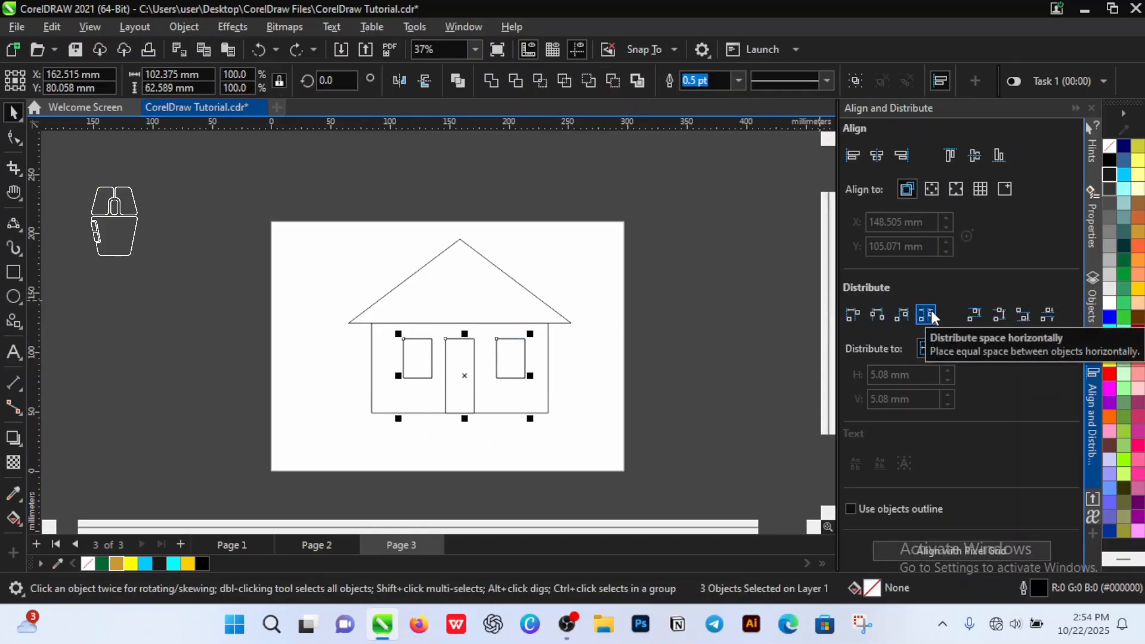
click(928, 314)
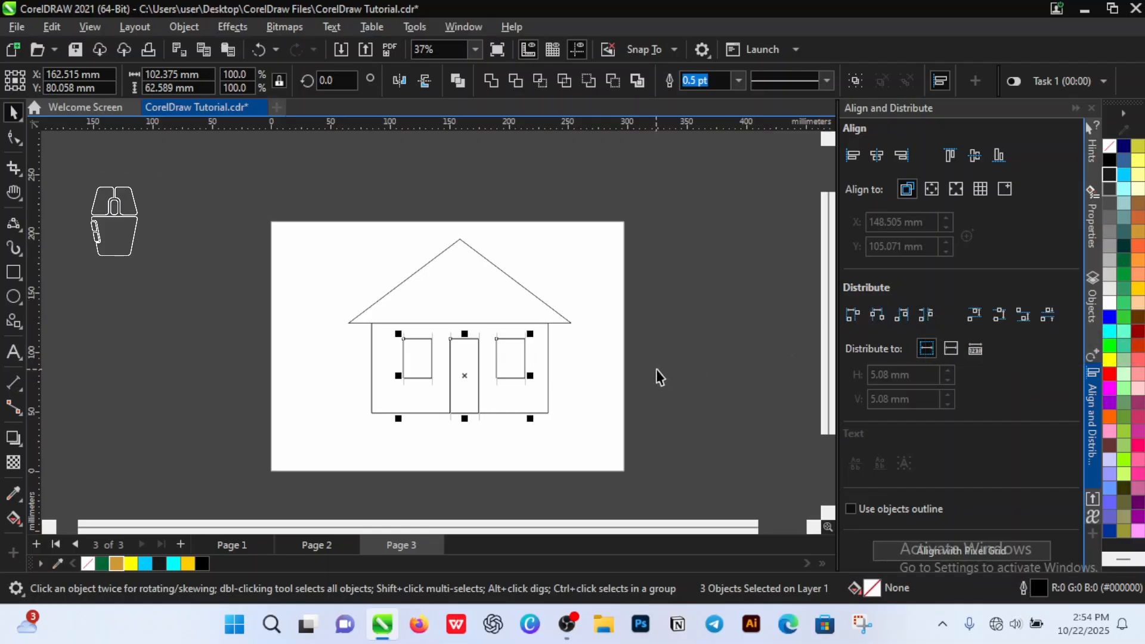
key(ctrl)
key(ctrl+g)
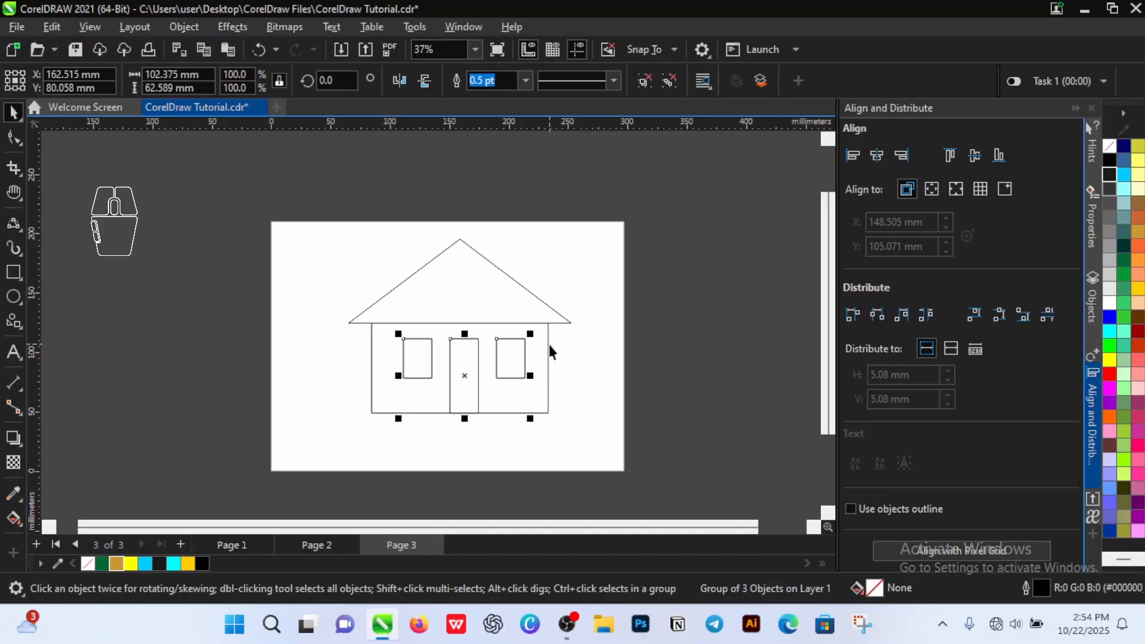
- Align the door-and-windows group's center horizontally with the house body and deselect both
shift+click(549, 345)
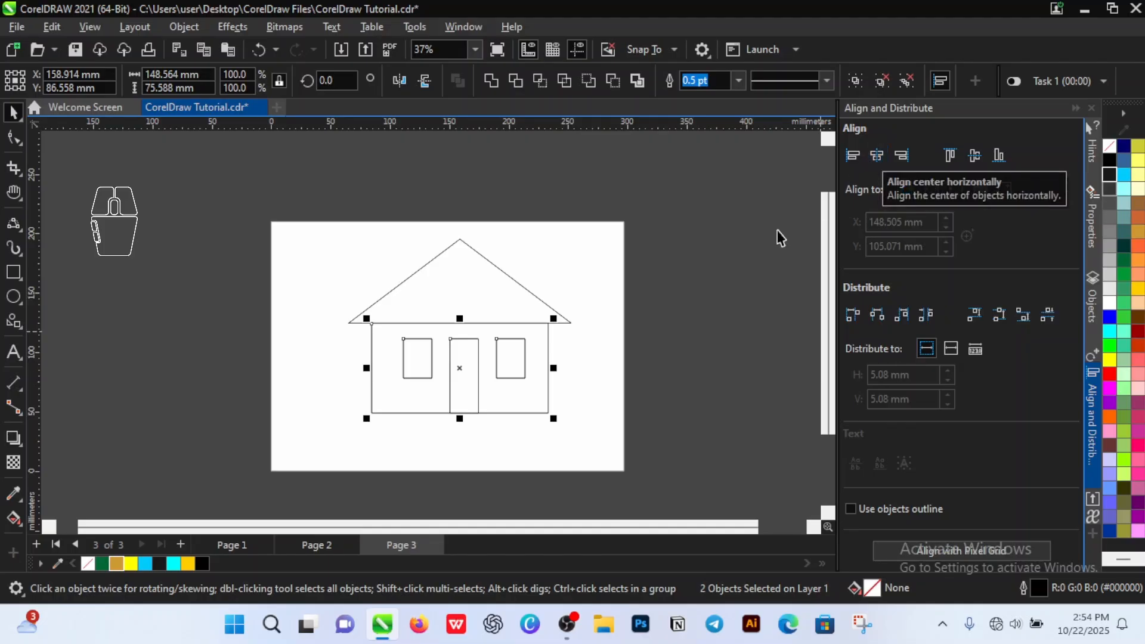
click(877, 156)
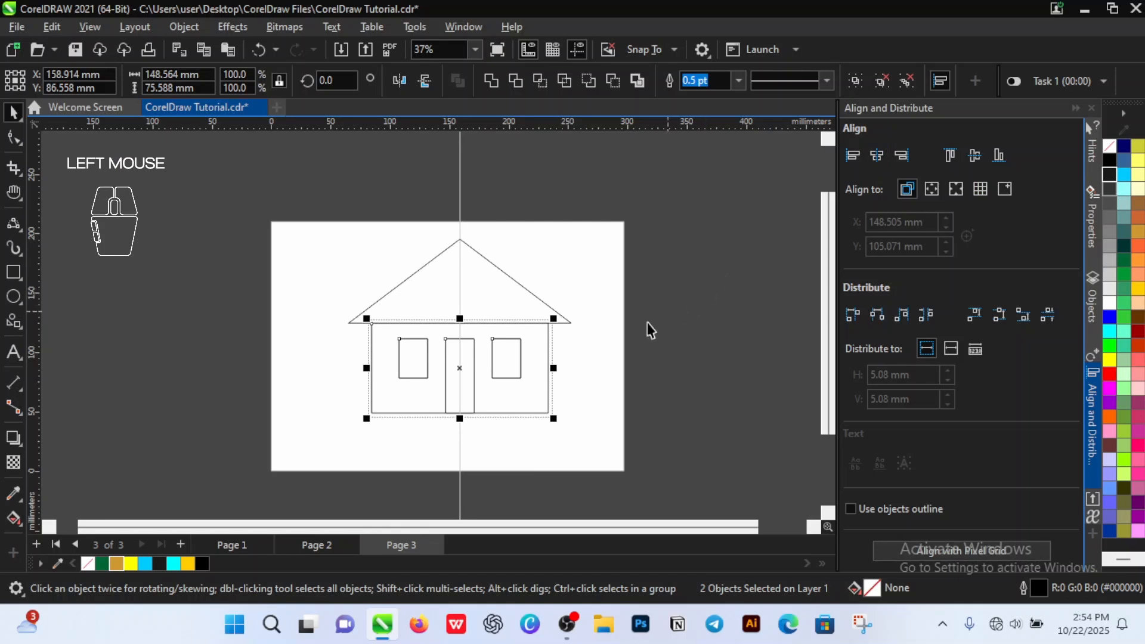
click(599, 354)
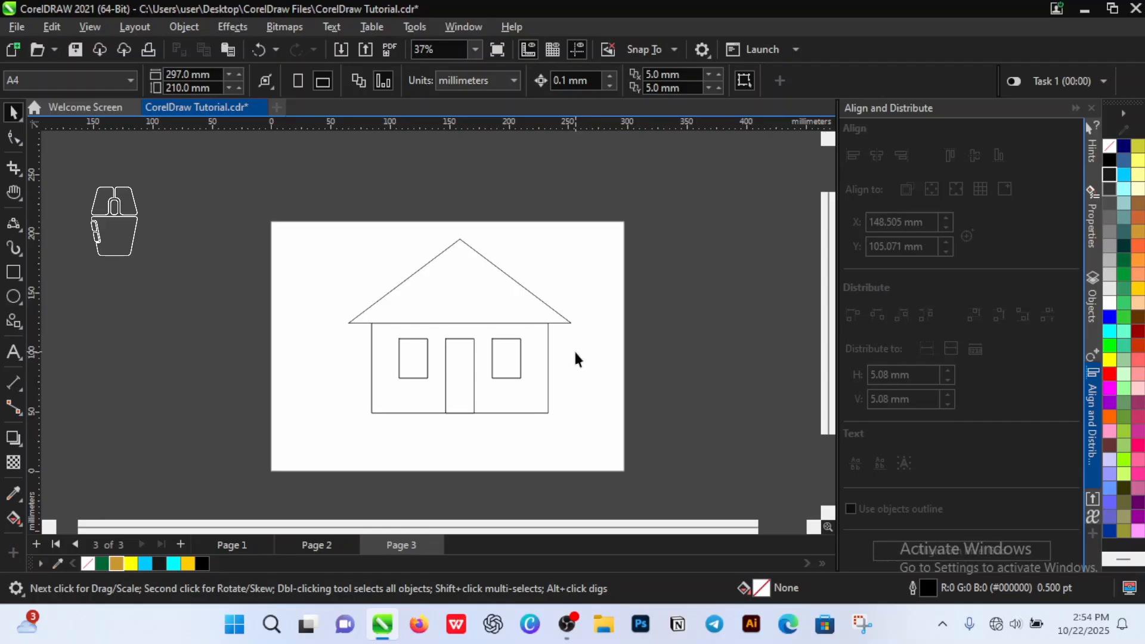
- Fill the triangular roof with medium gray
scroll(412, 331, down, 2)
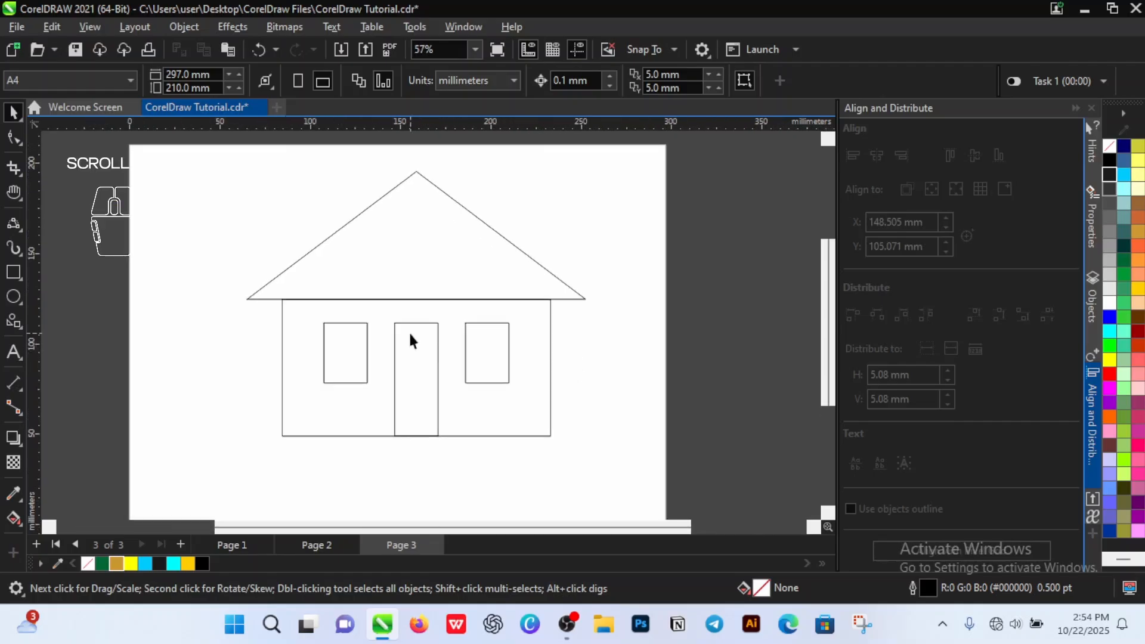
scroll(417, 360, up, 1)
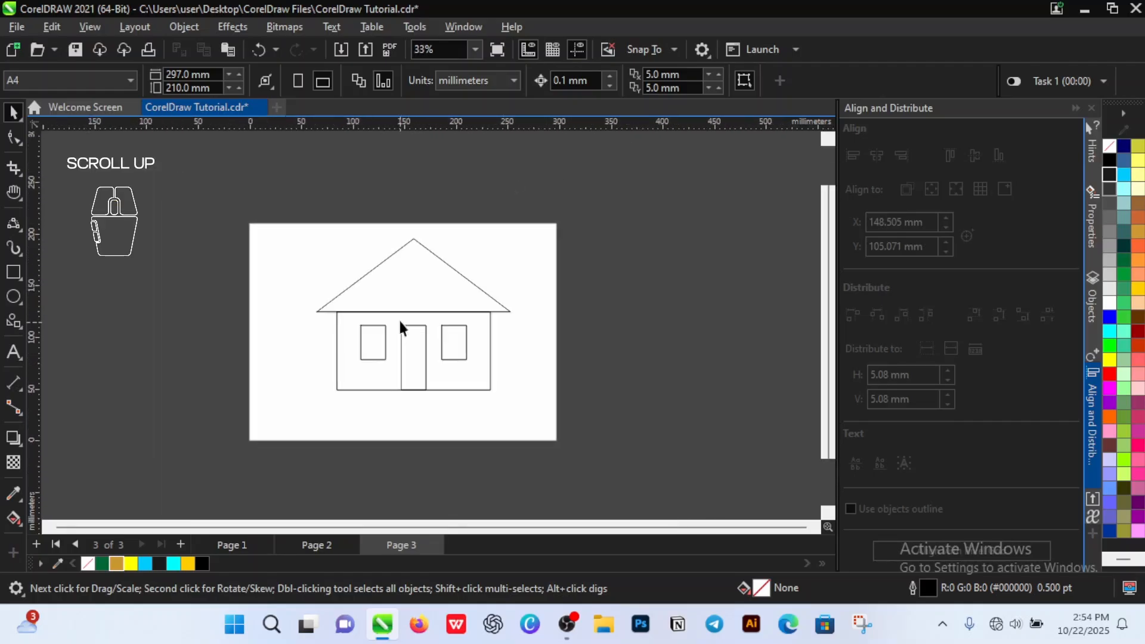
click(427, 293)
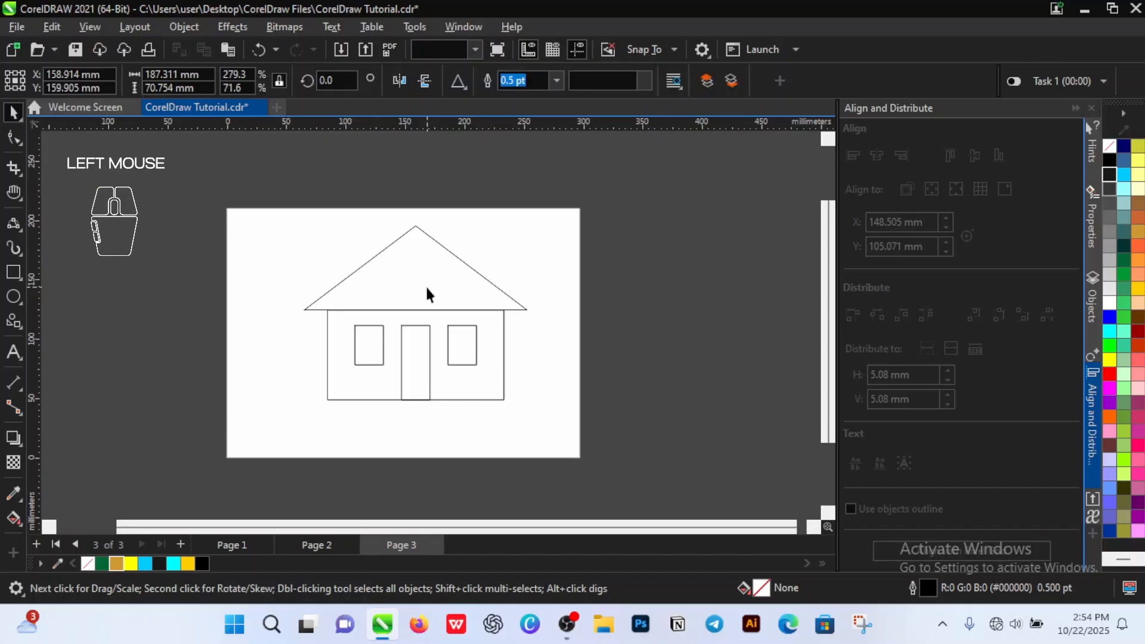
click(1109, 238)
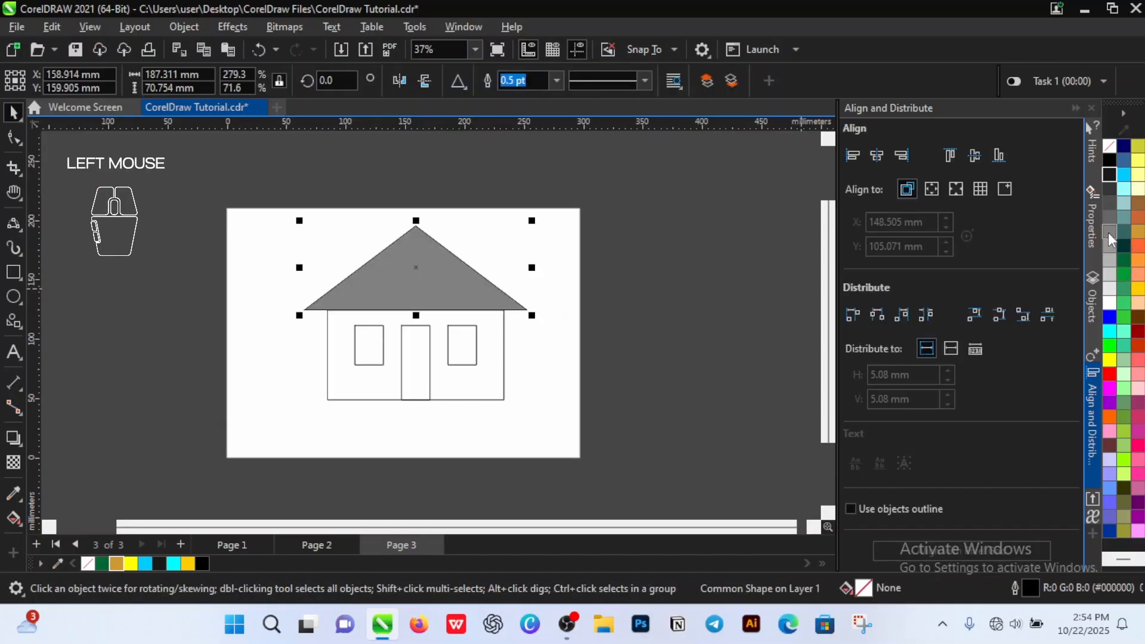
- Ungroup the door and the two windows into separate objects
click(375, 344)
click(464, 366)
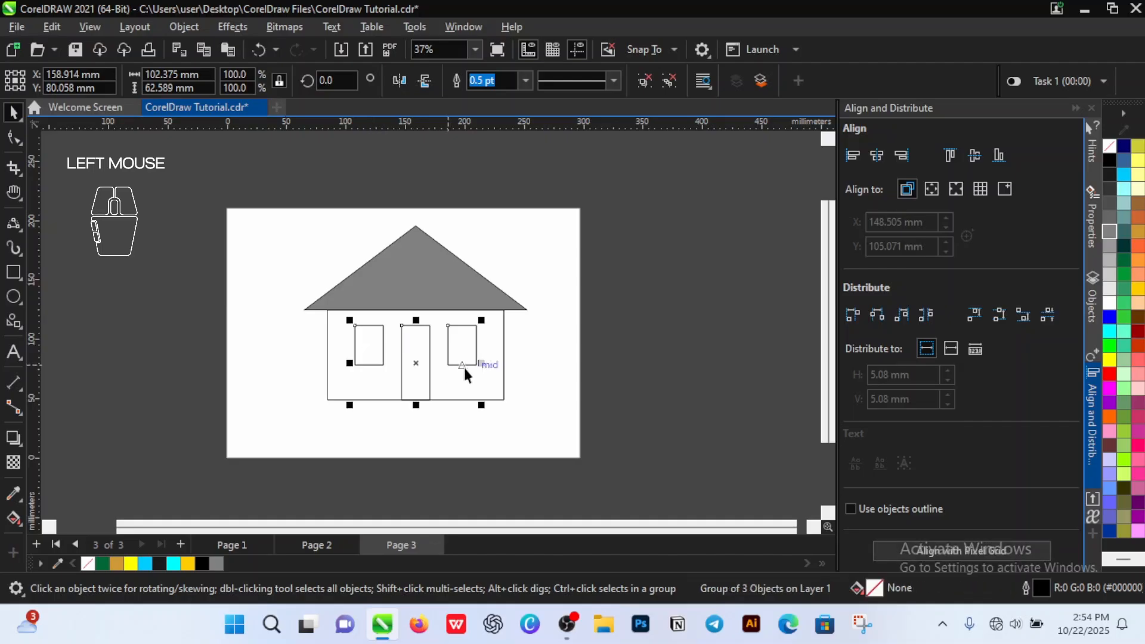
key(ctrl)
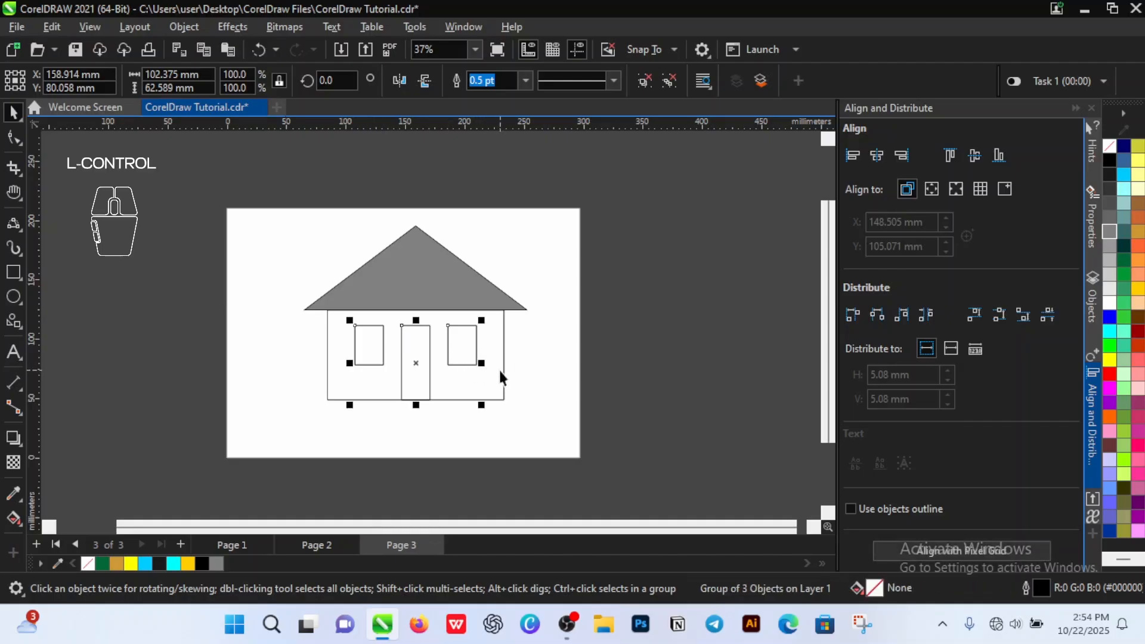
key(ctrl+u)
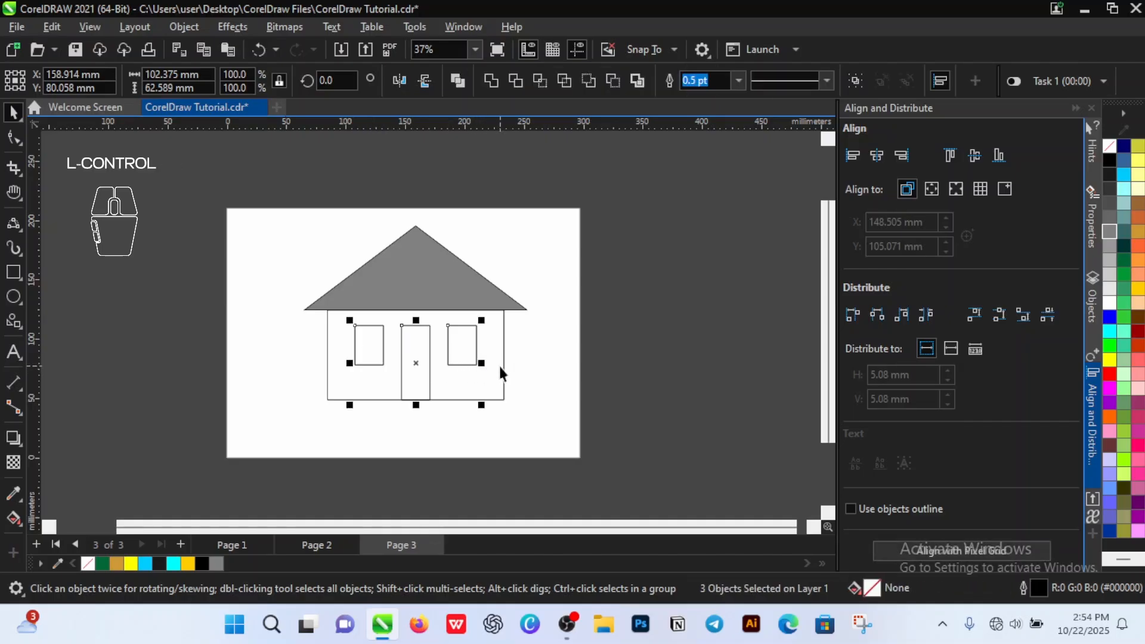
- Fill the house body rectangle with dark brown and deselect it
click(500, 368)
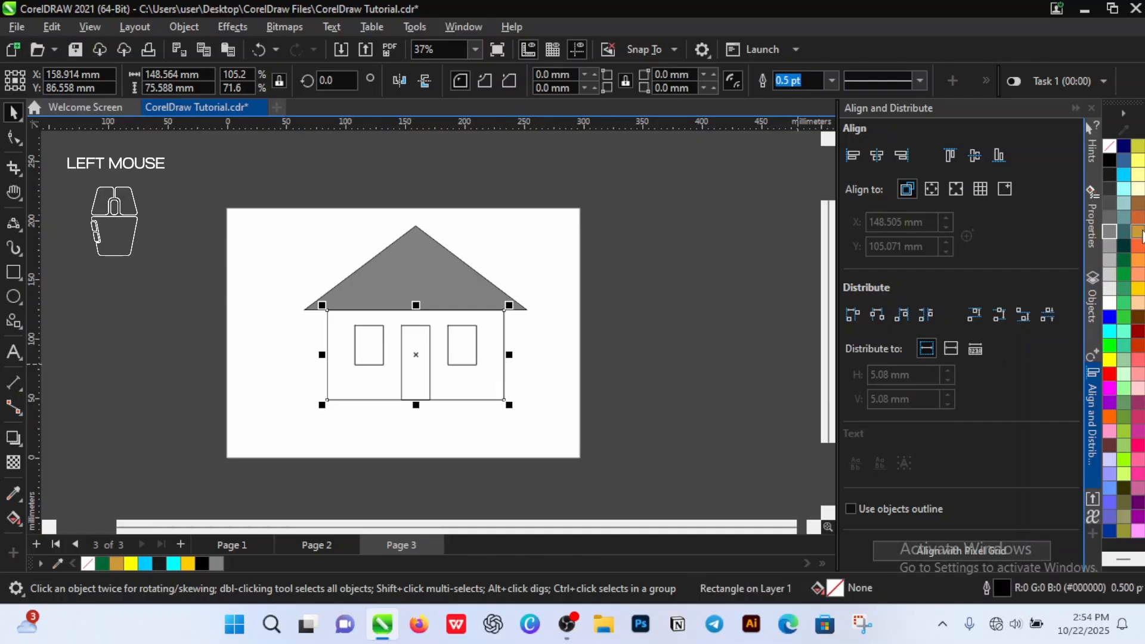
click(1140, 324)
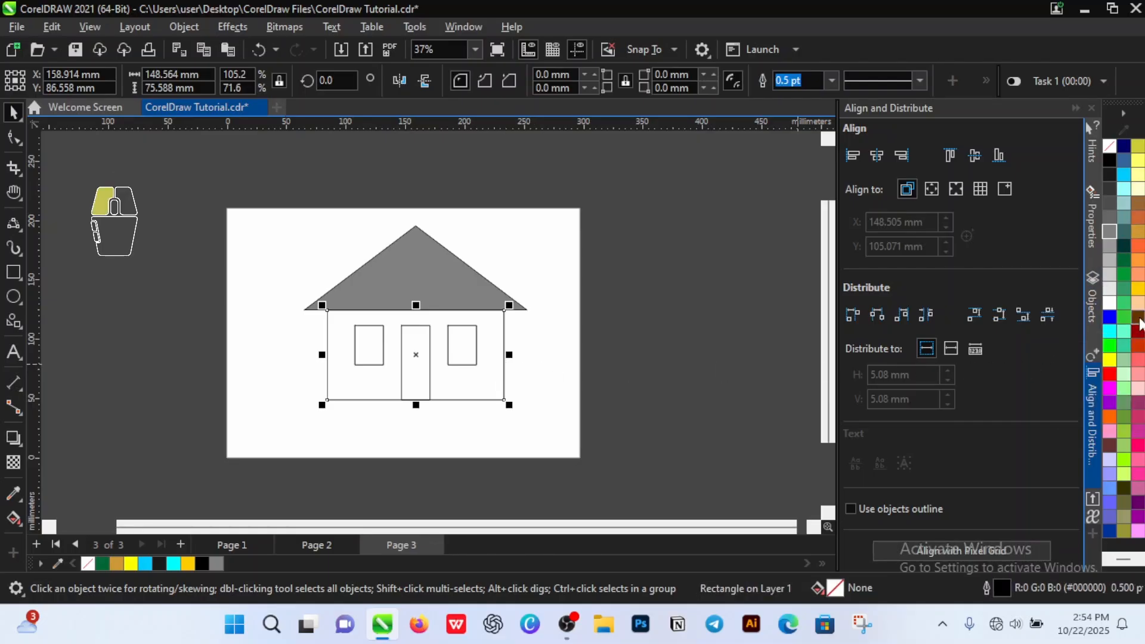
click(564, 277)
- Fill the windows on both sides of the door with white
click(464, 356)
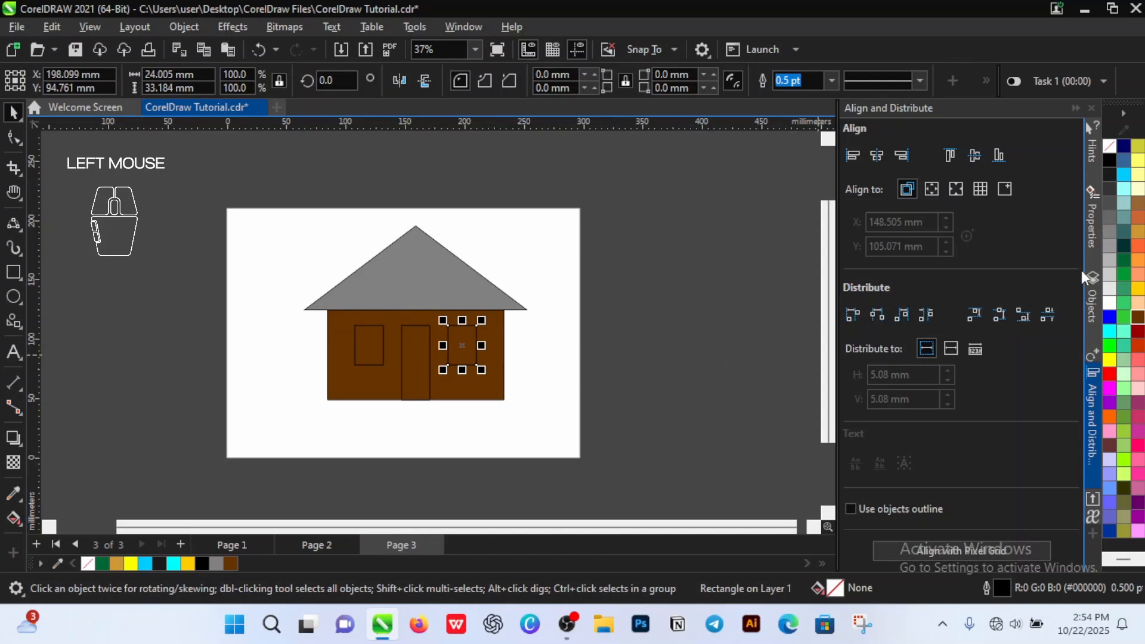
click(1108, 276)
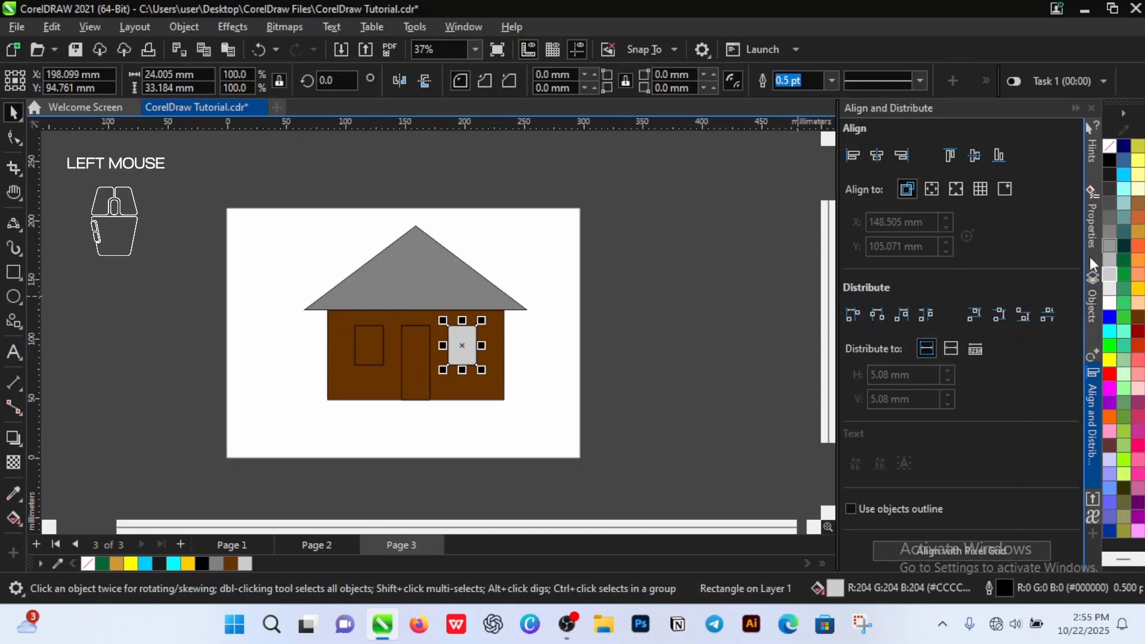
click(1110, 303)
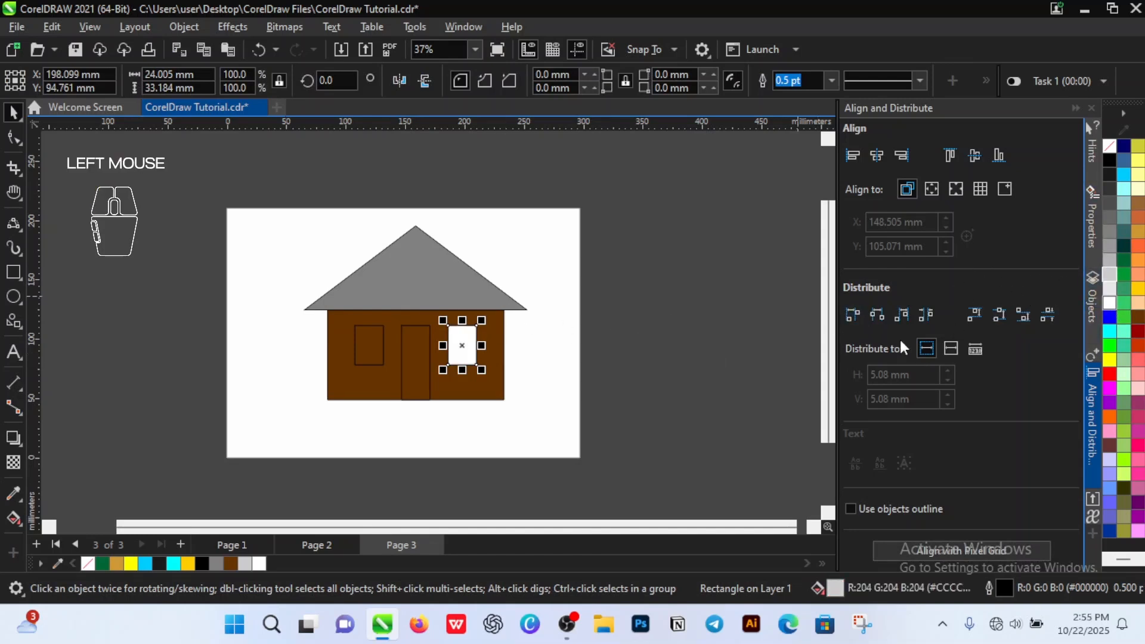
click(374, 352)
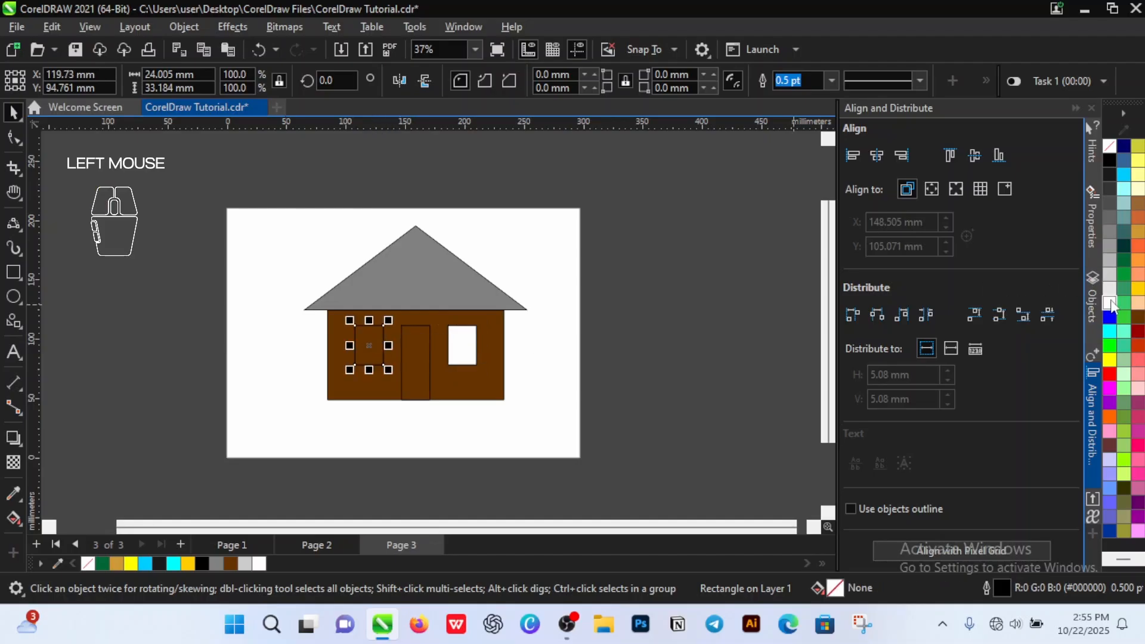
click(1110, 305)
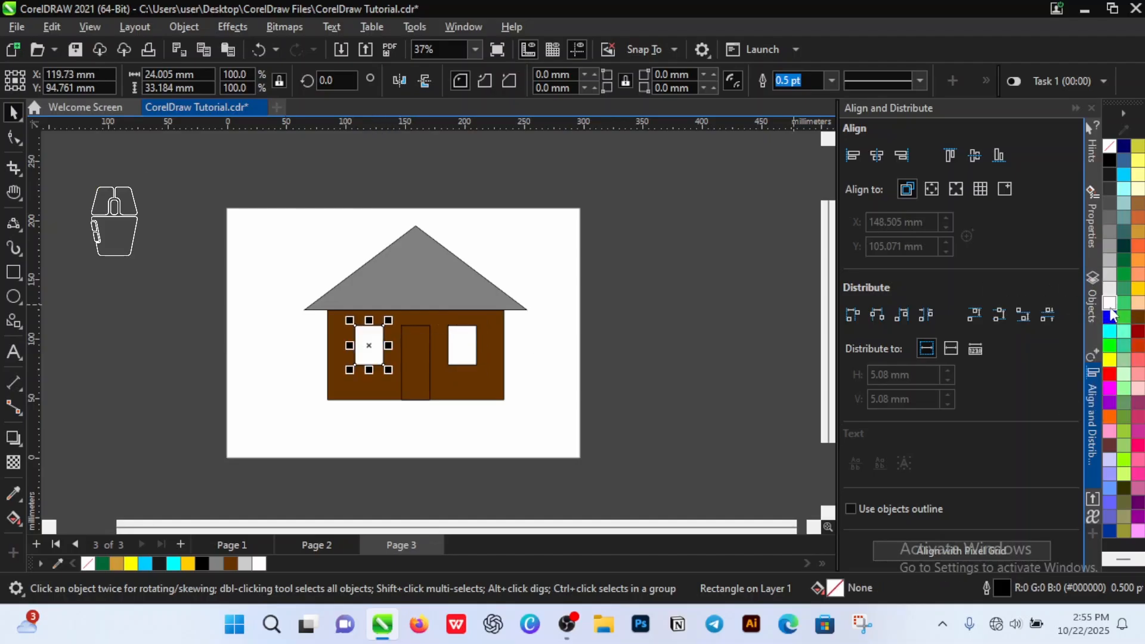
- Fill the door with Deep Yellow (#FFCC00) and deselect it
click(428, 376)
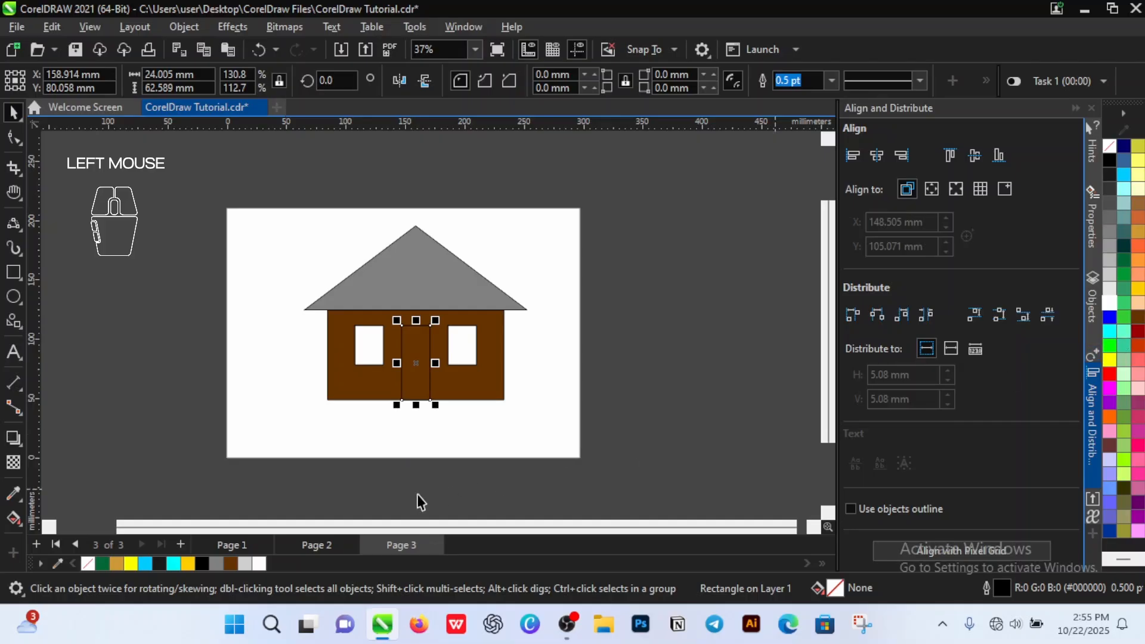
click(192, 562)
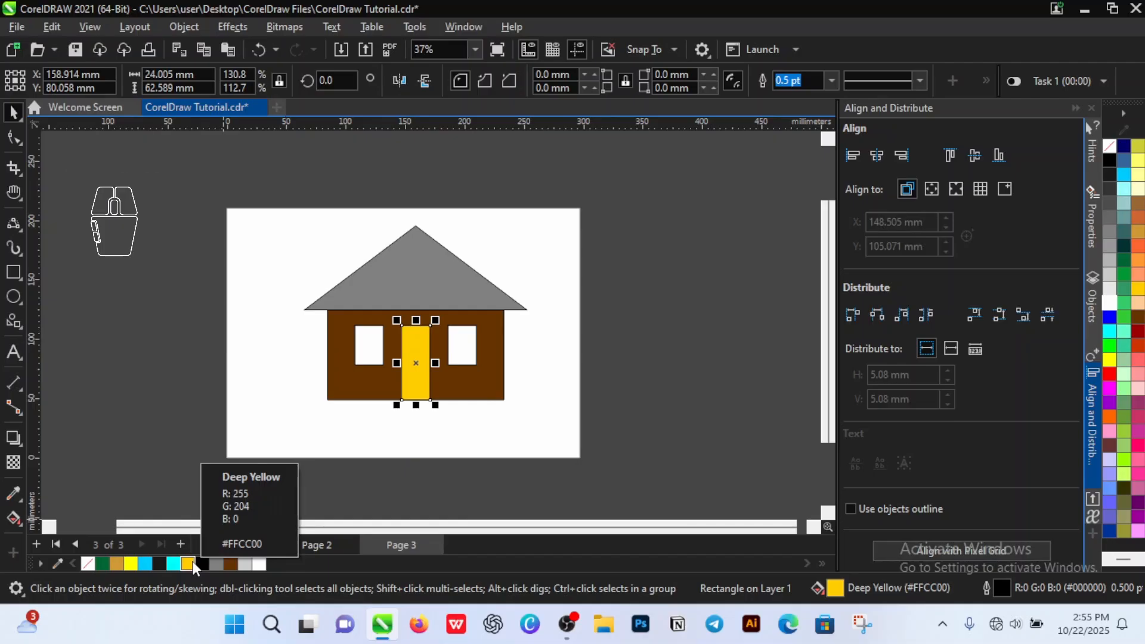
click(534, 276)
scroll(468, 317, down, 1)
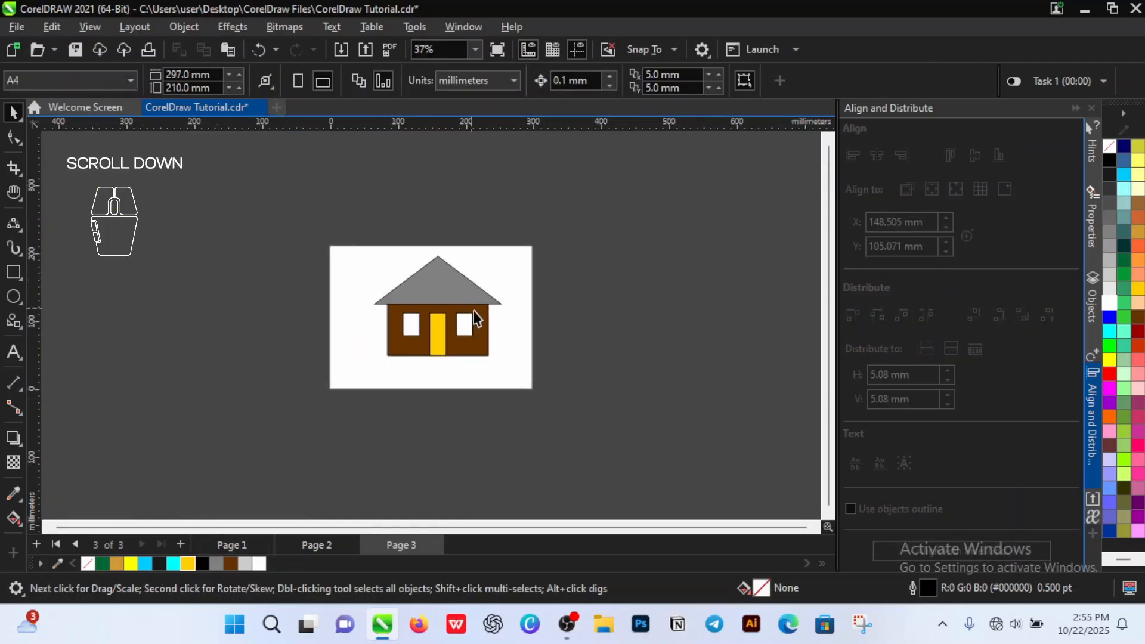
- Draw a rectangle about 184 mm wide and 13 mm high directly beneath the house body and fill it with Walnut (#663300)
scroll(478, 325, up, 1)
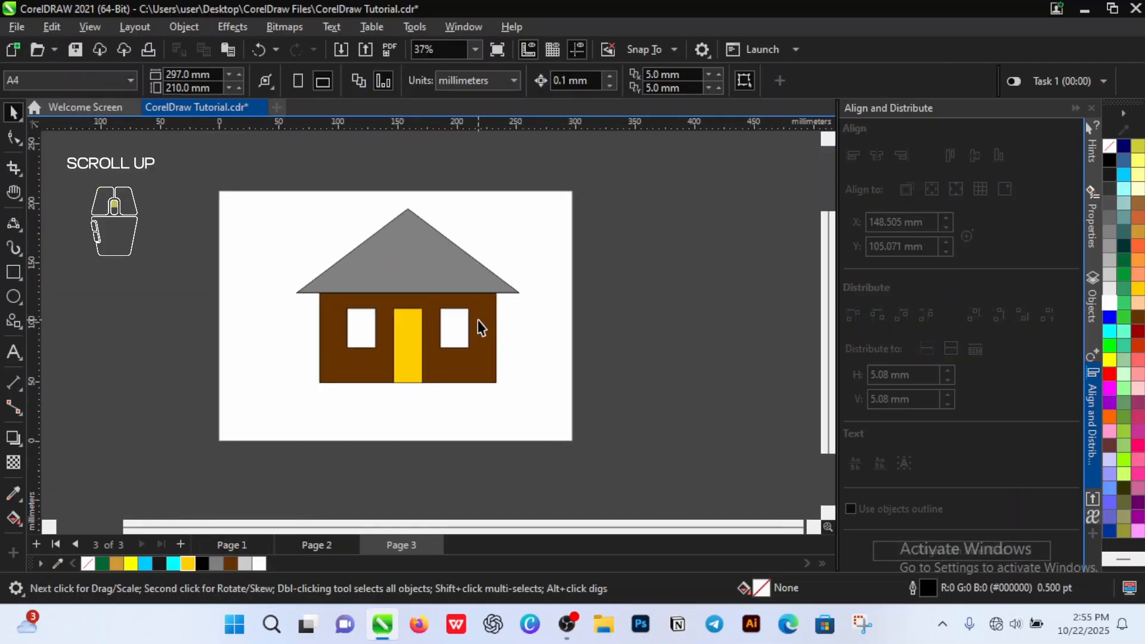
click(14, 273)
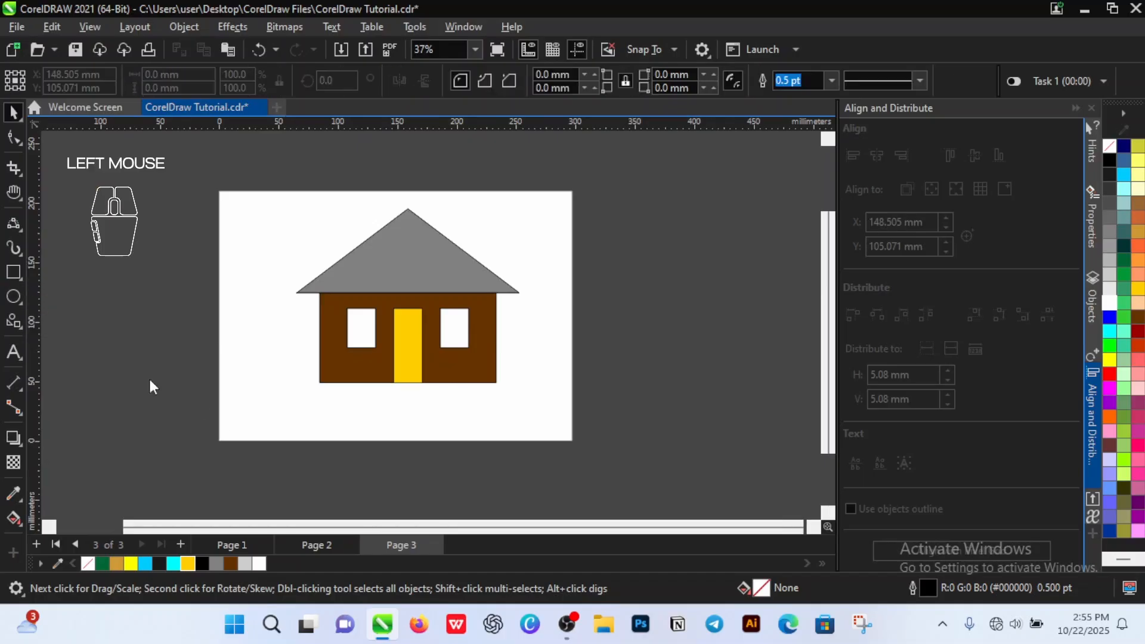
drag(300, 383, 520, 398)
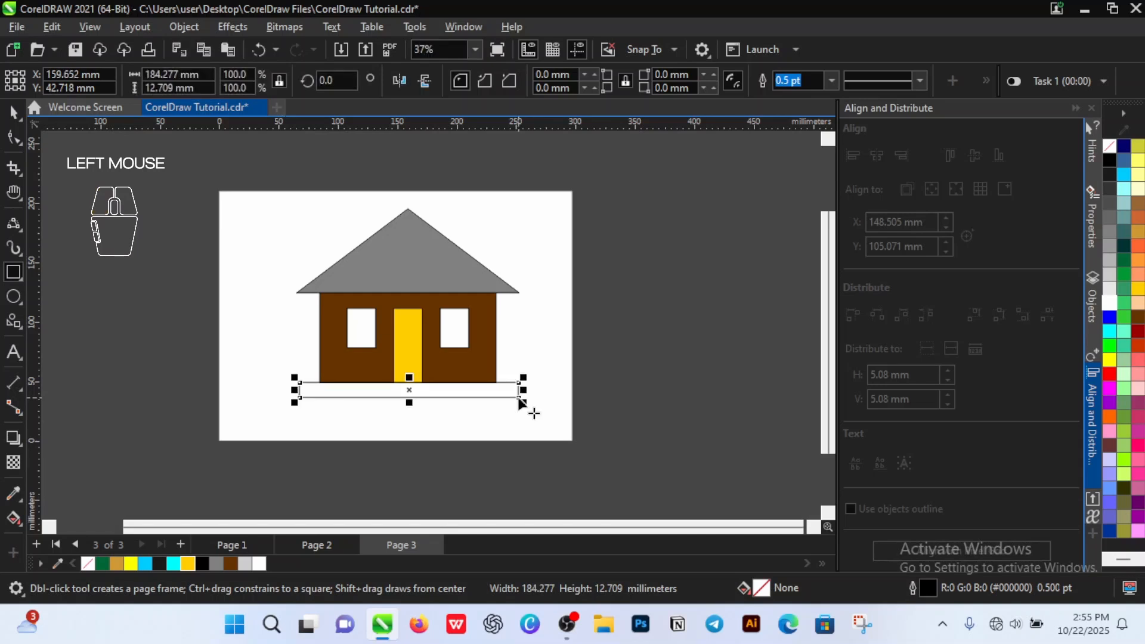
scroll(520, 400, up, 1)
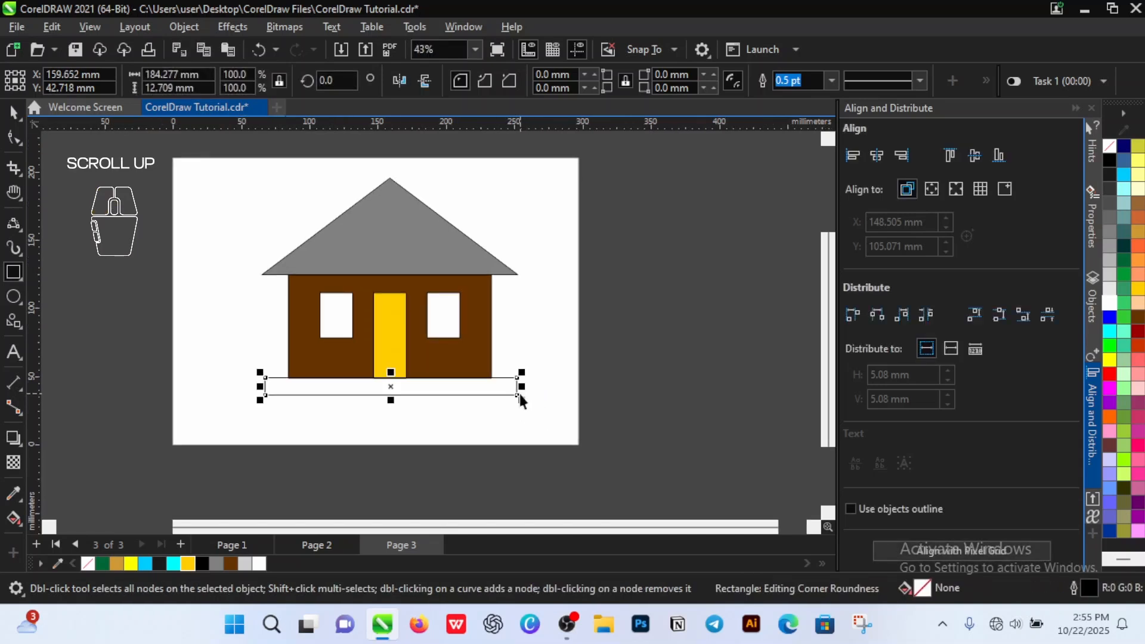
key(space)
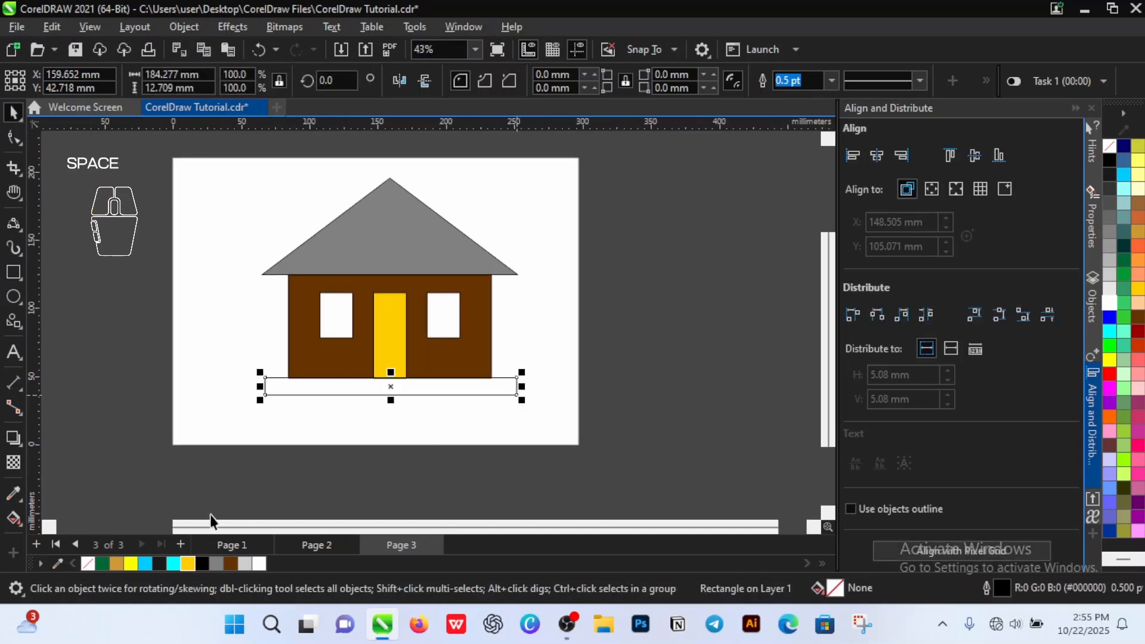
click(230, 562)
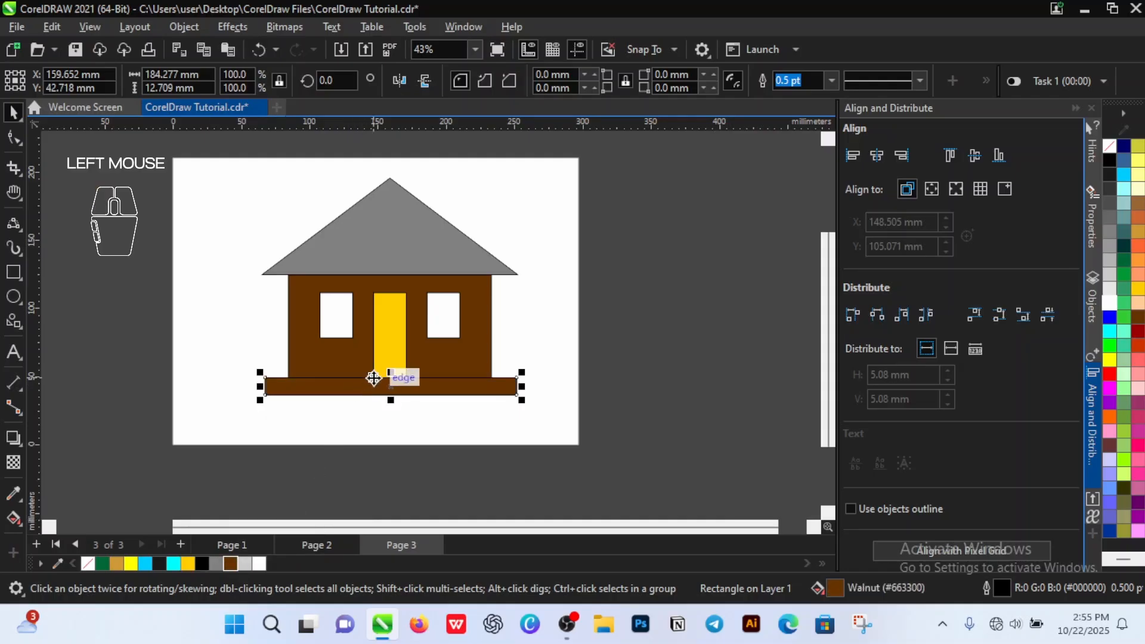
- Align the new base rectangle horizontally to the centre of the house body and deselect both
scroll(454, 376, down, 1)
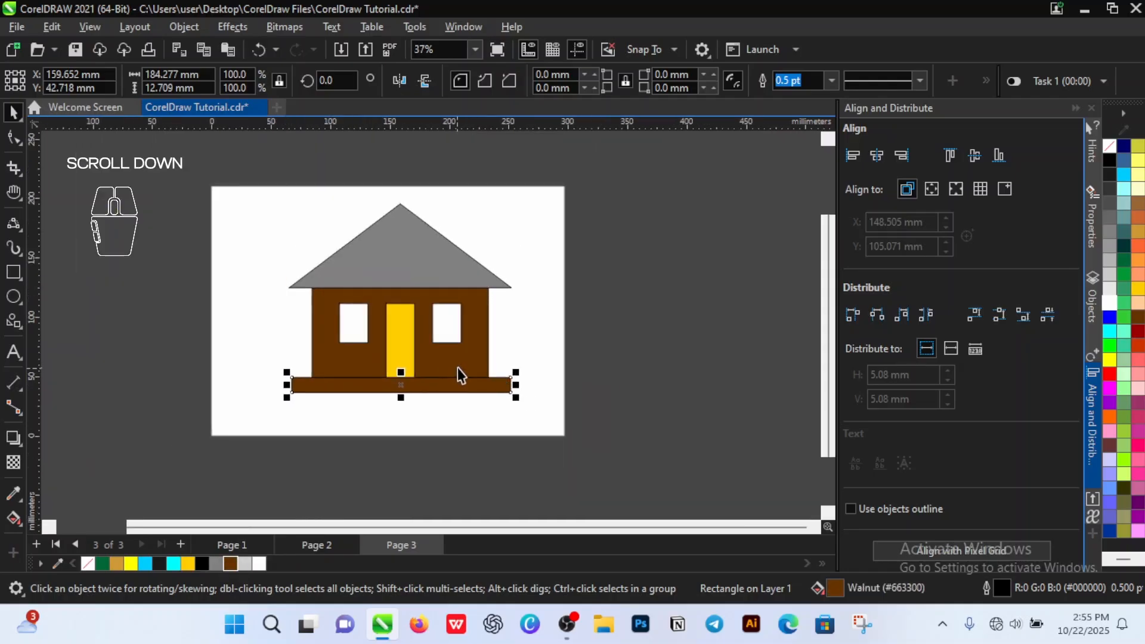
shift+click(466, 354)
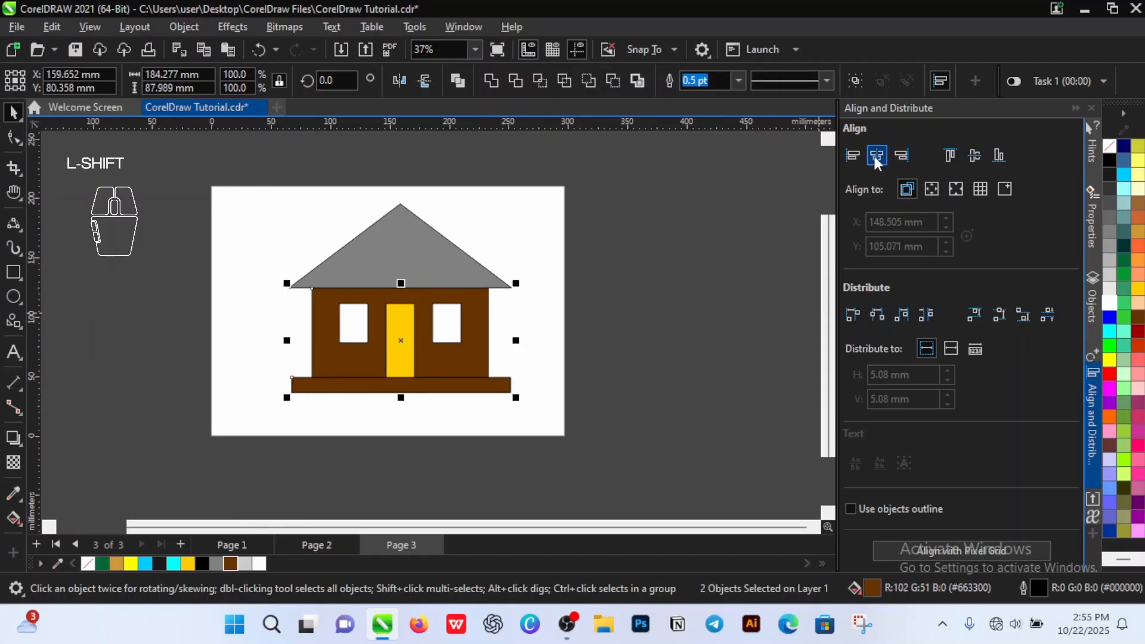
click(494, 313)
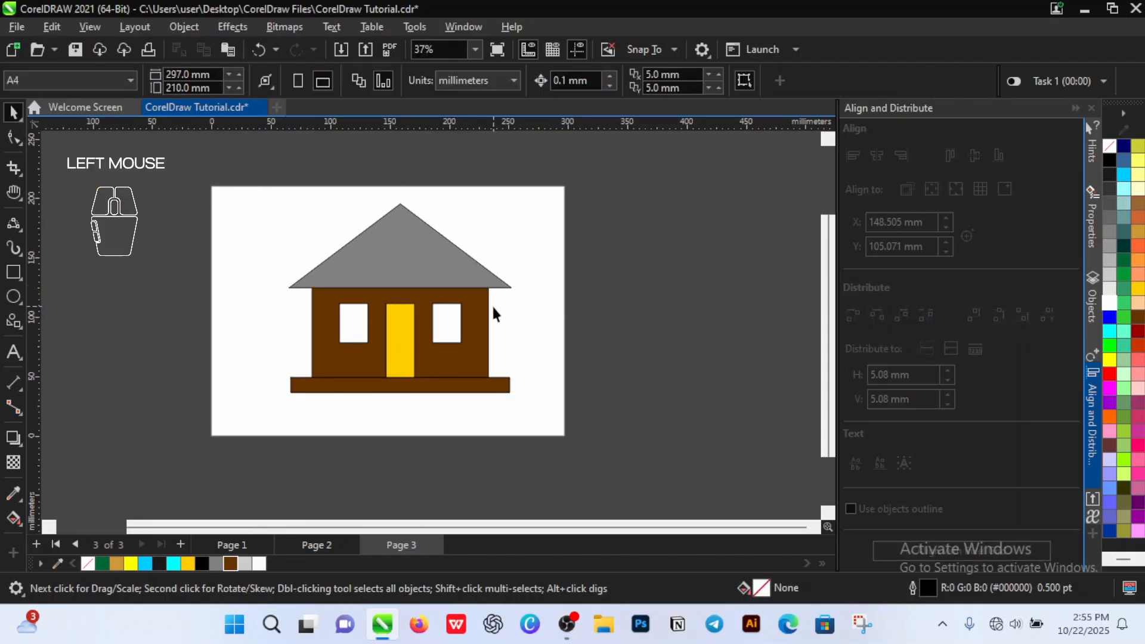
- Duplicate the base rectangle, place the copy directly beneath it and widen the copy to about 208 mm
scroll(494, 309, down, 1)
scroll(491, 311, up, 1)
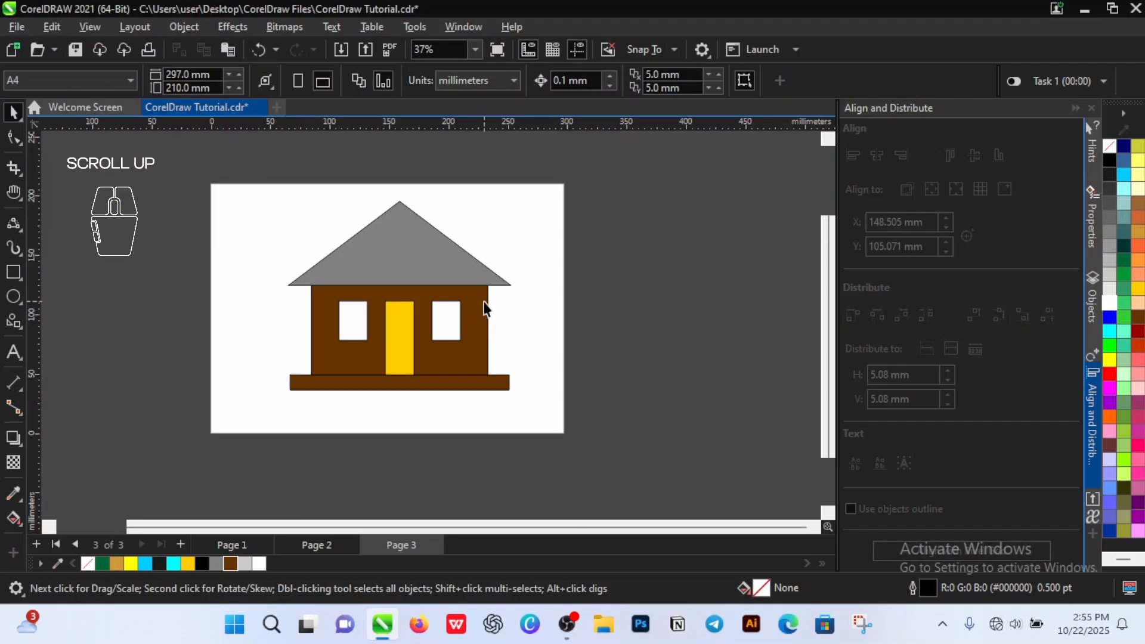
click(501, 388)
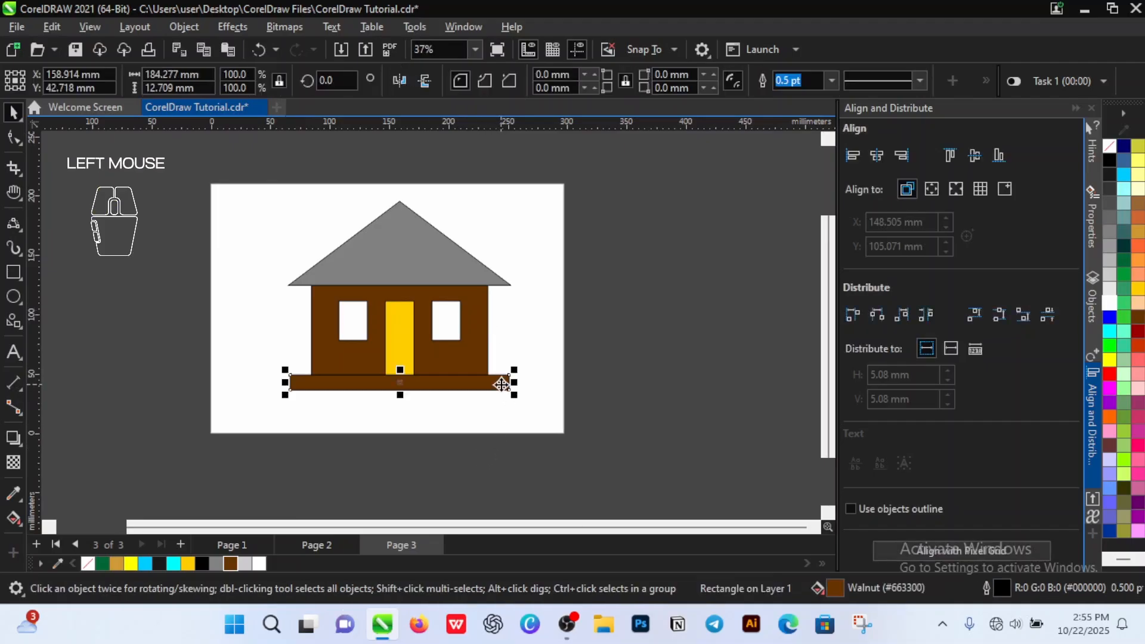
key(ctrl+d)
drag(501, 385, 534, 410)
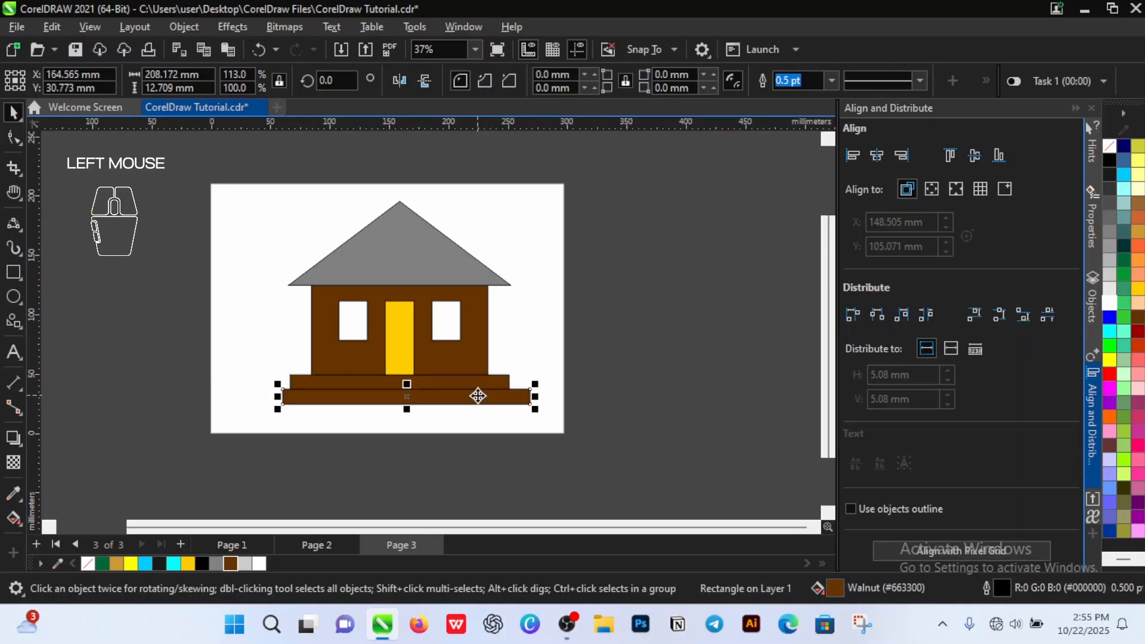
- Align the wider lower step horizontally to the centre of the house body and save the document
shift+click(481, 355)
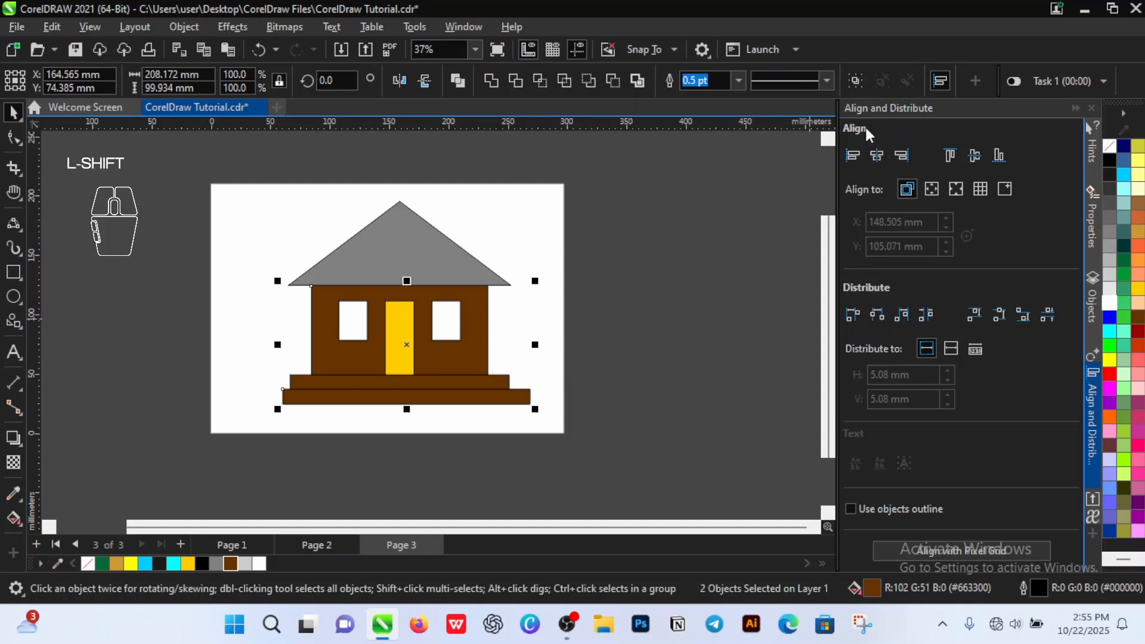
click(877, 156)
click(557, 332)
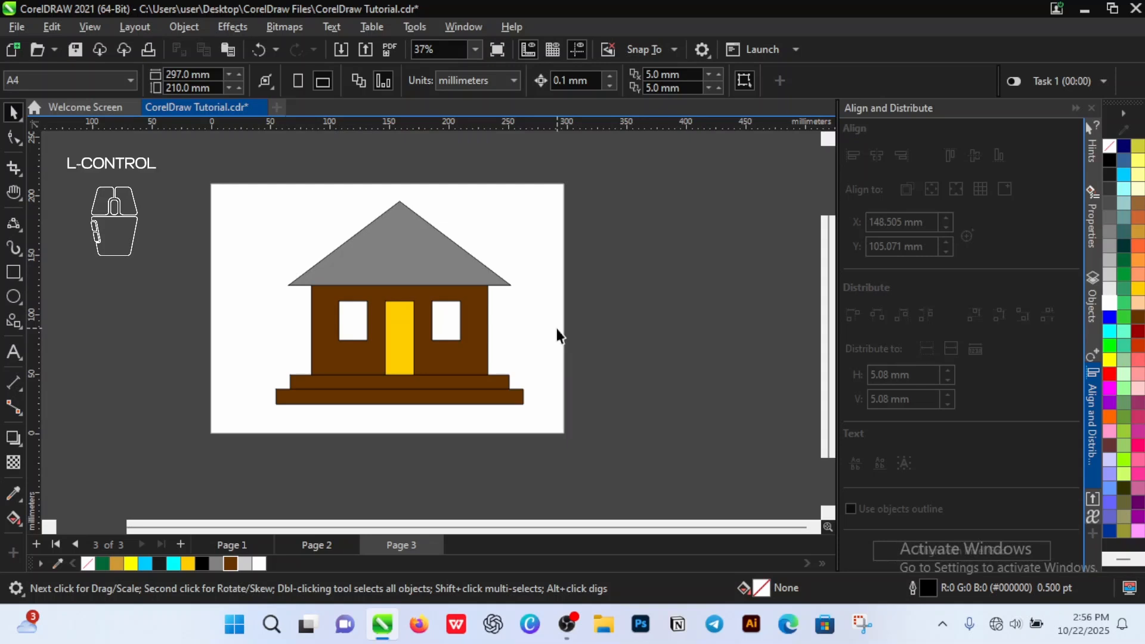
key(ctrl+s)
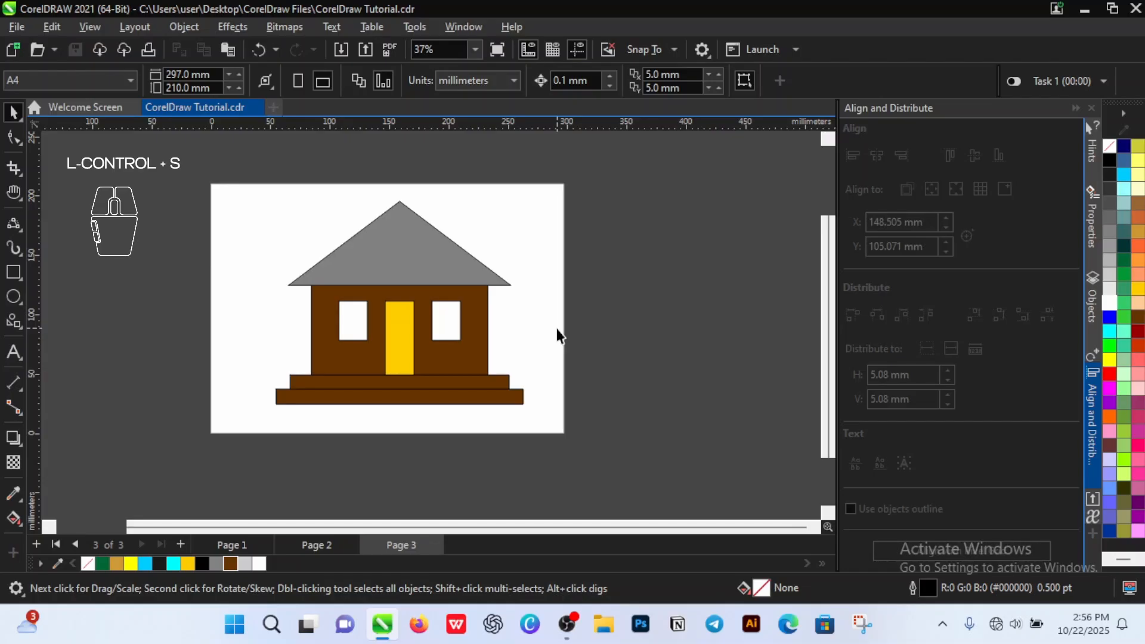